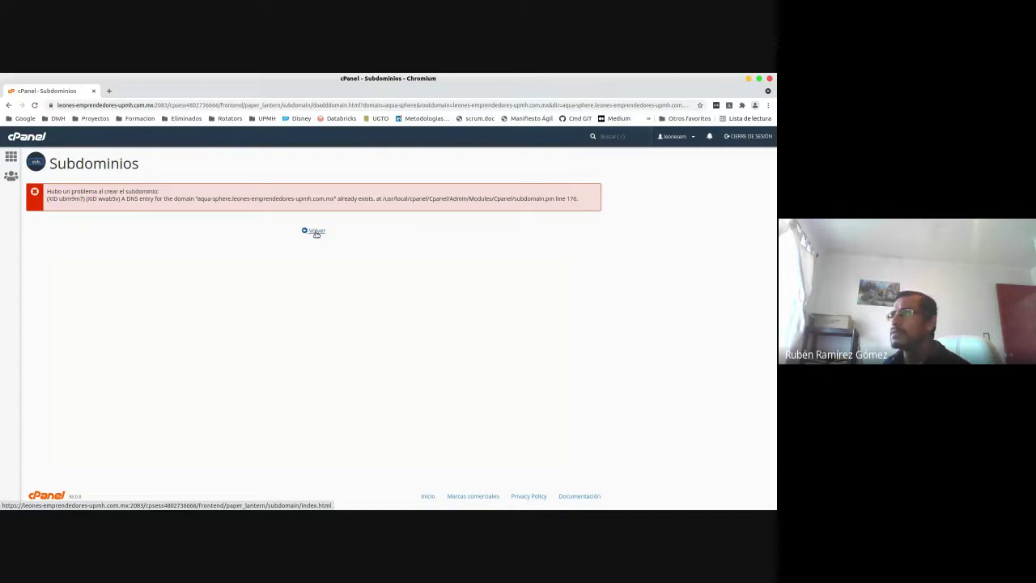
Step: Leave the 'DNS entry already exists' error and return to the Subdominios page
click(315, 231)
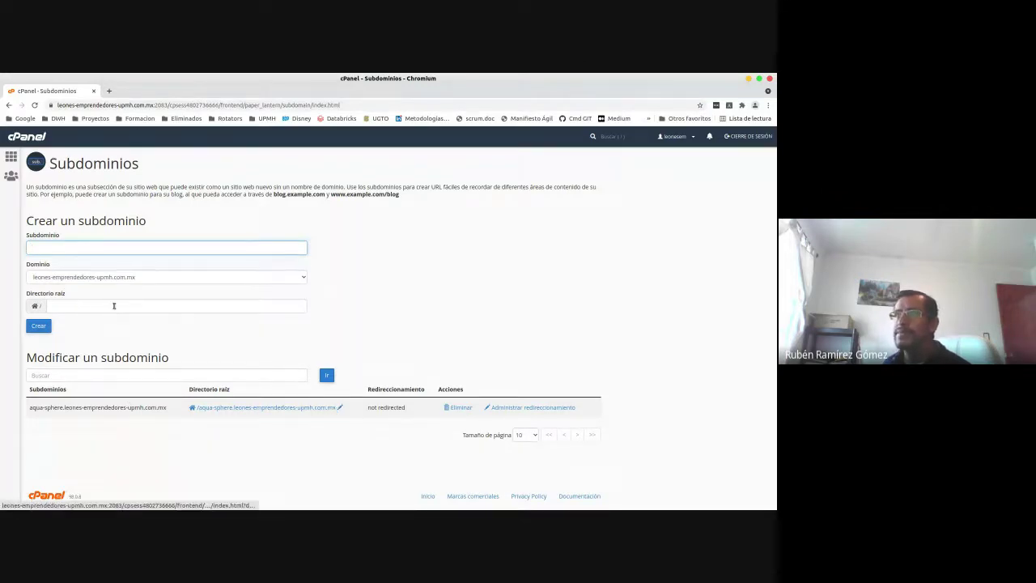
Step: Load aqua-sphere.leones-emprendedores-upmh.com.mx in a new tab, getting 403 Forbidden, then return to cPanel
click(109, 90)
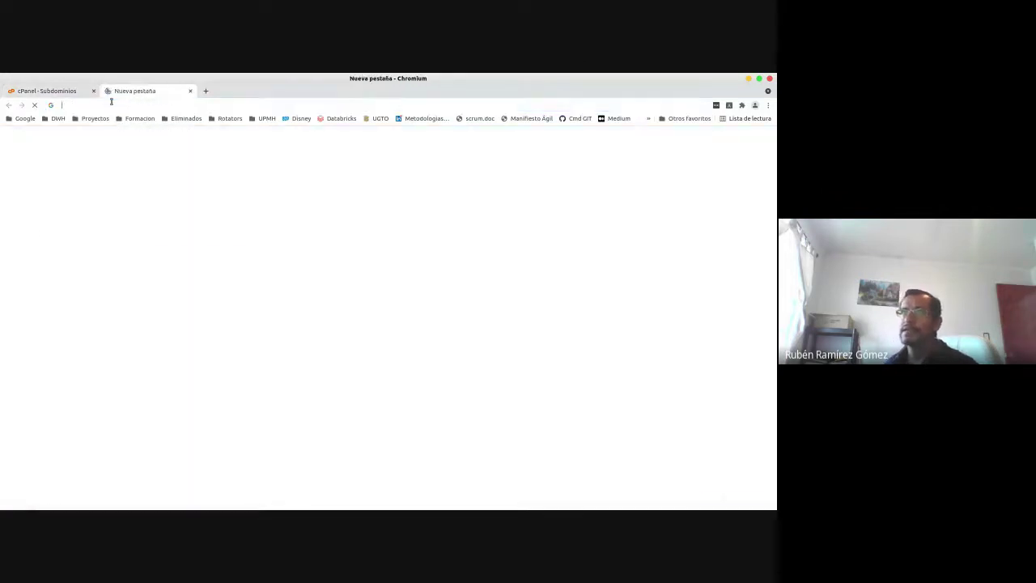
click(110, 101)
text(aqua)
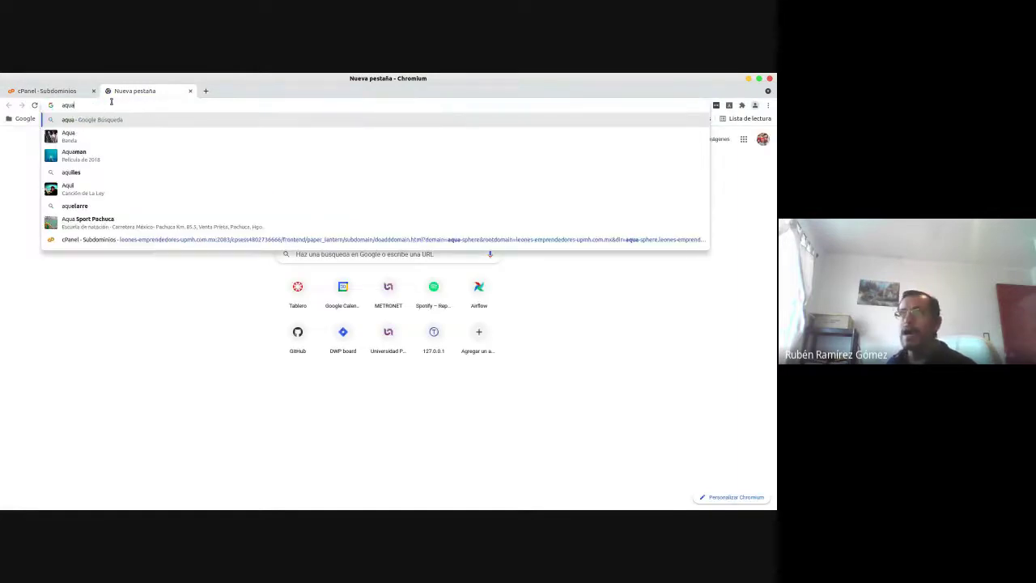
text(-sp)
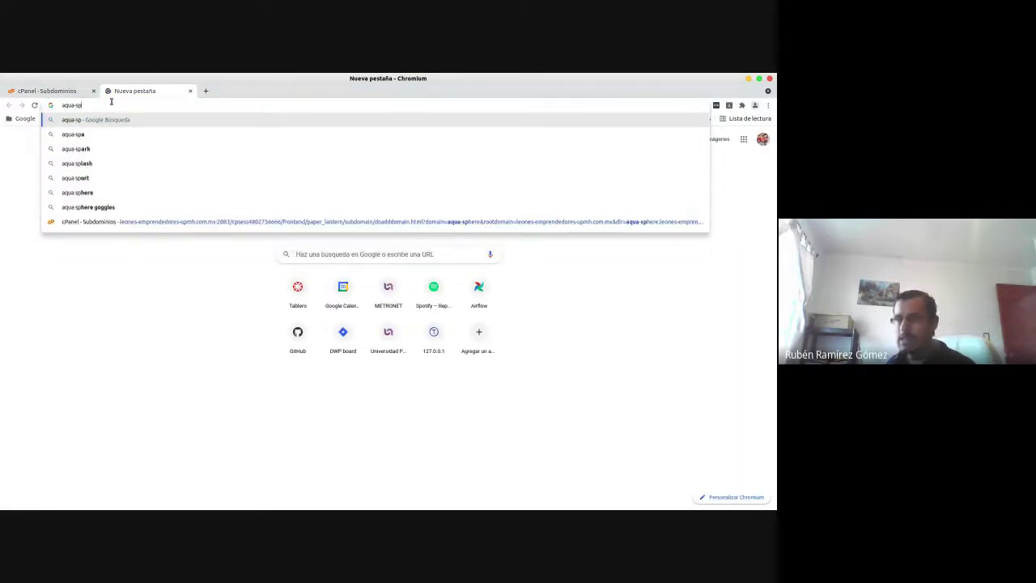
text(here.)
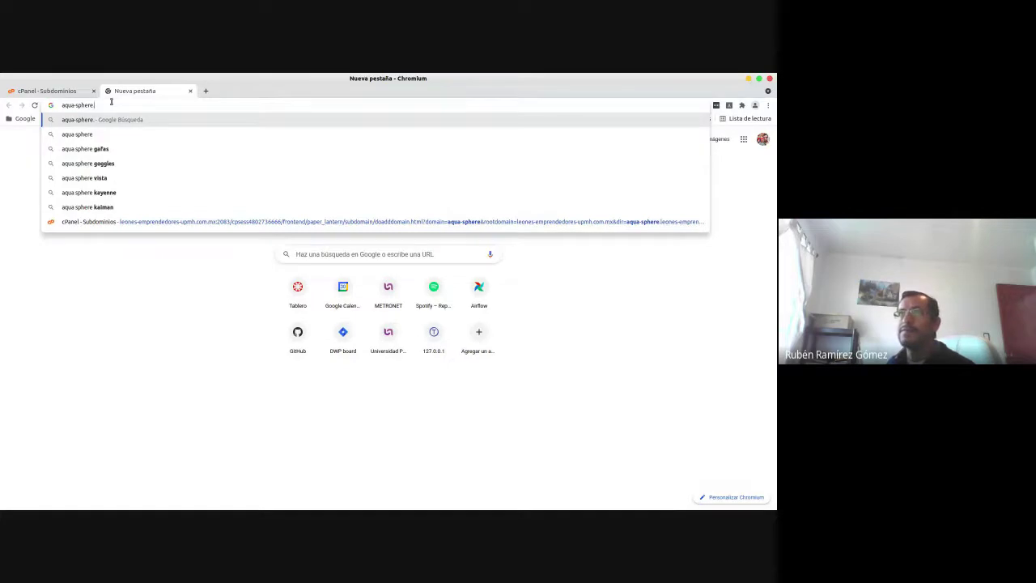
text(l)
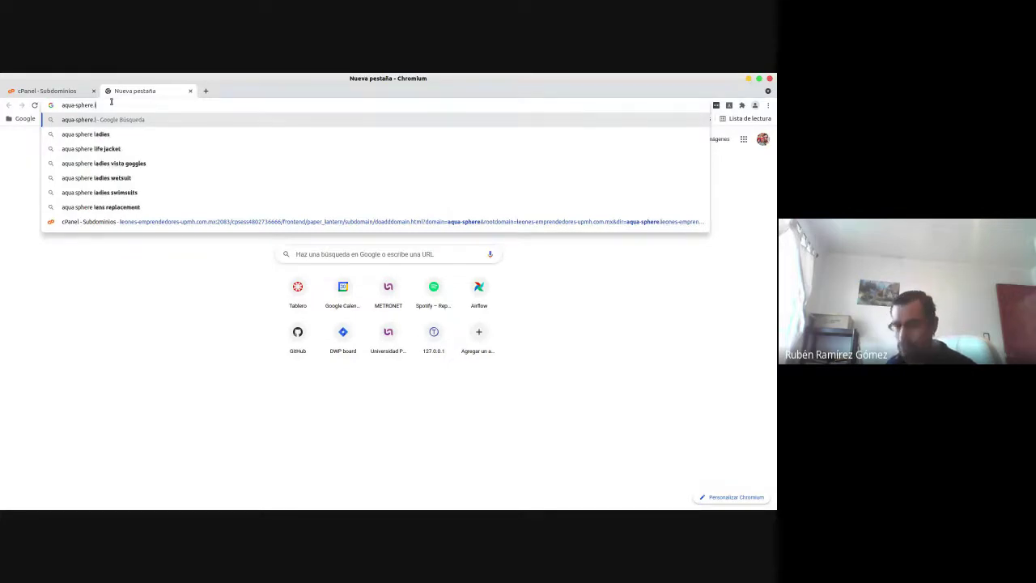
text(eones-)
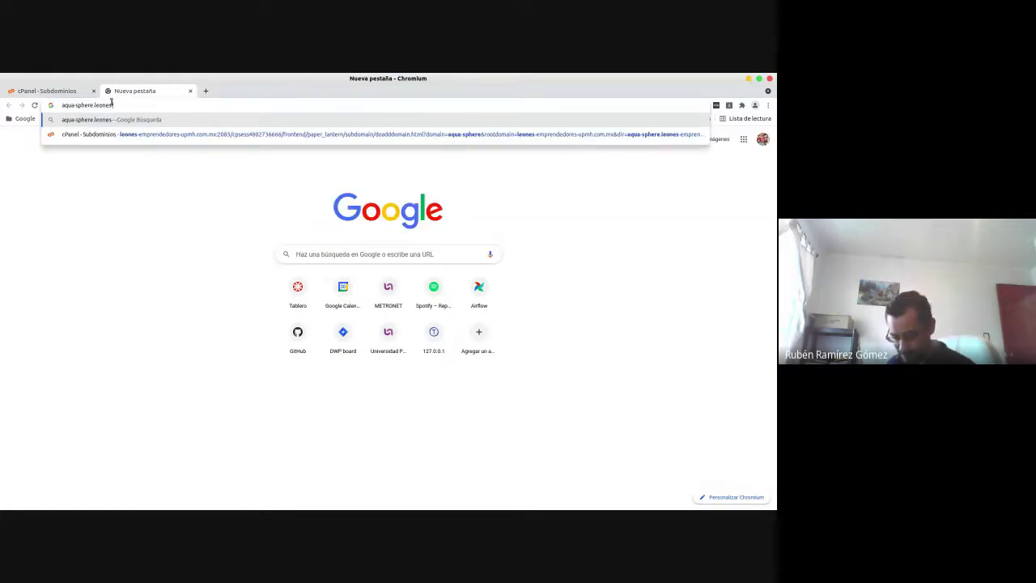
text(emprendedore)
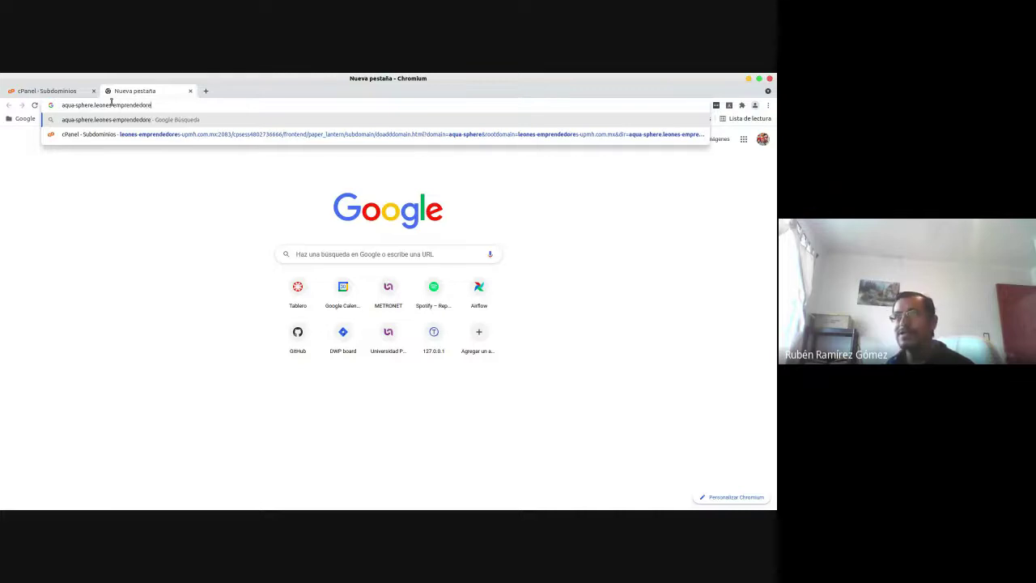
text(s-u)
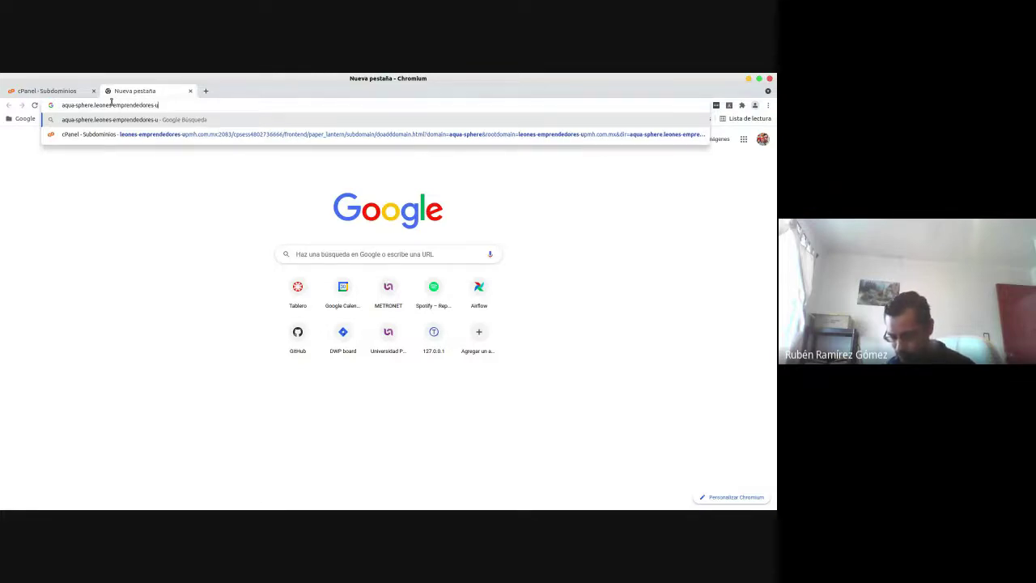
text(pmh.com.mx)
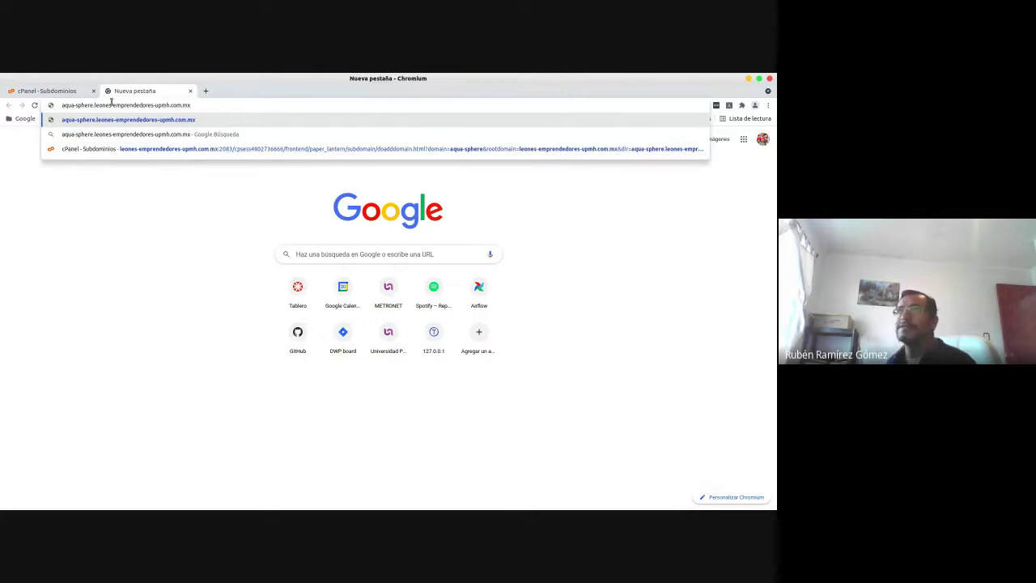
key(Return)
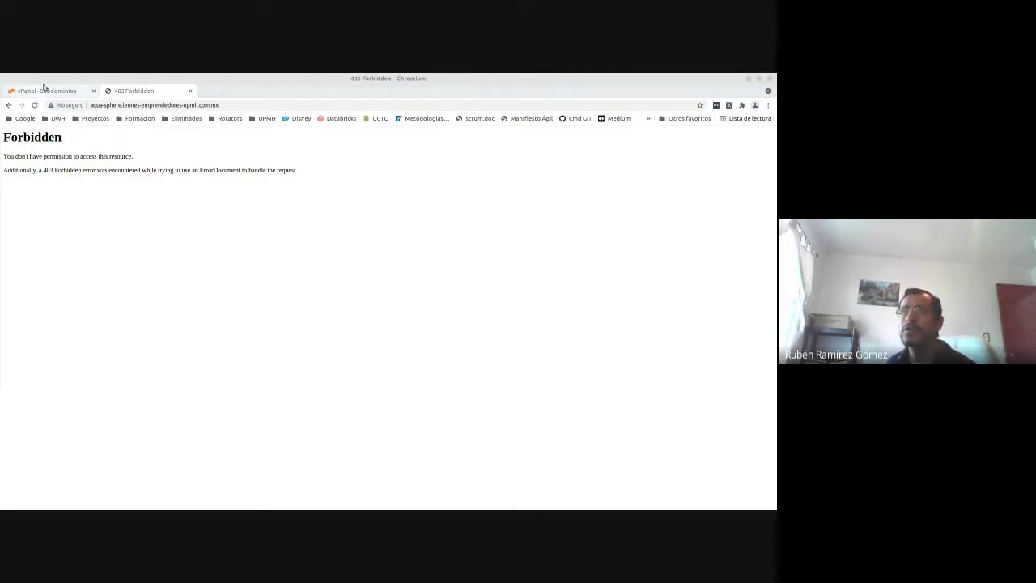
click(45, 91)
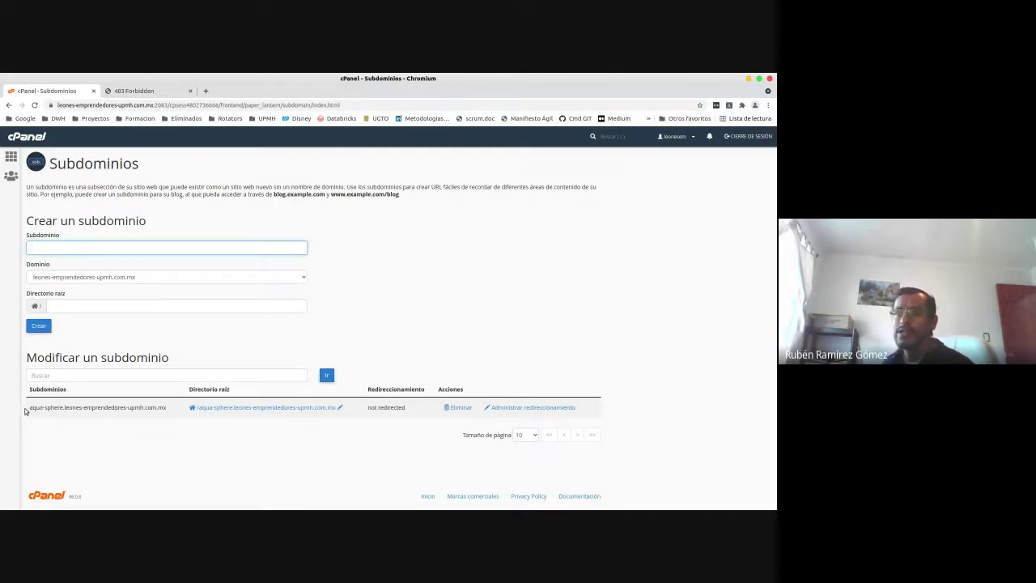
Step: Go to the cPanel home dashboard and scroll to the Softaculous WordPress installer
mouse_move(31, 410)
mouse_down()
mouse_move(165, 409)
mouse_move(31, 409)
mouse_up()
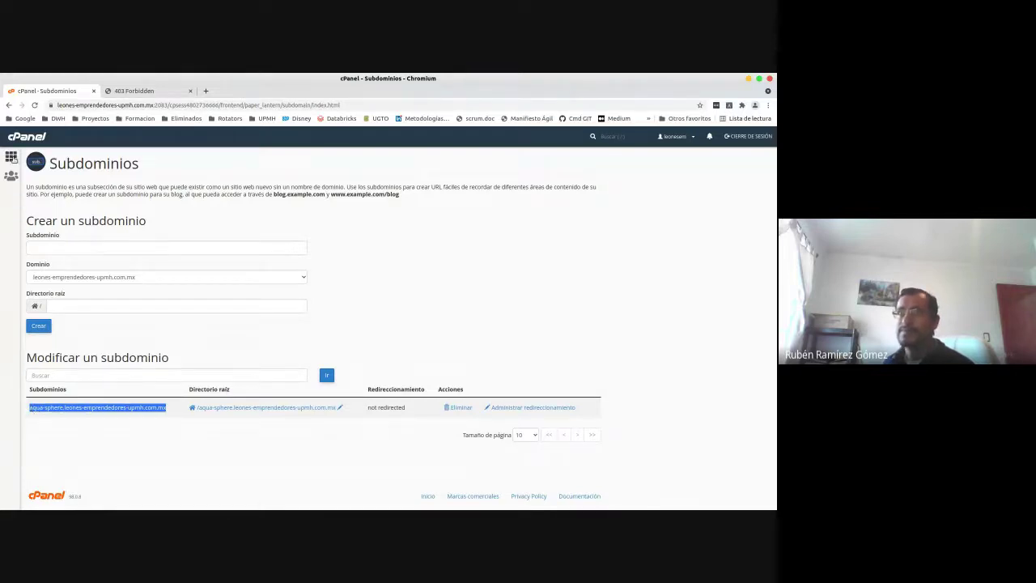
click(11, 158)
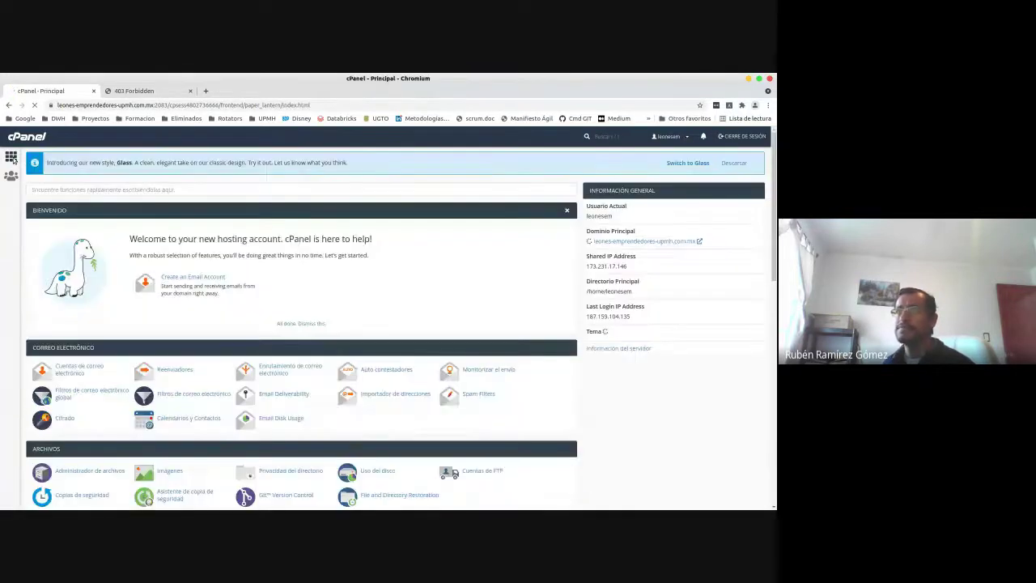
scroll(379, 340, down, 2)
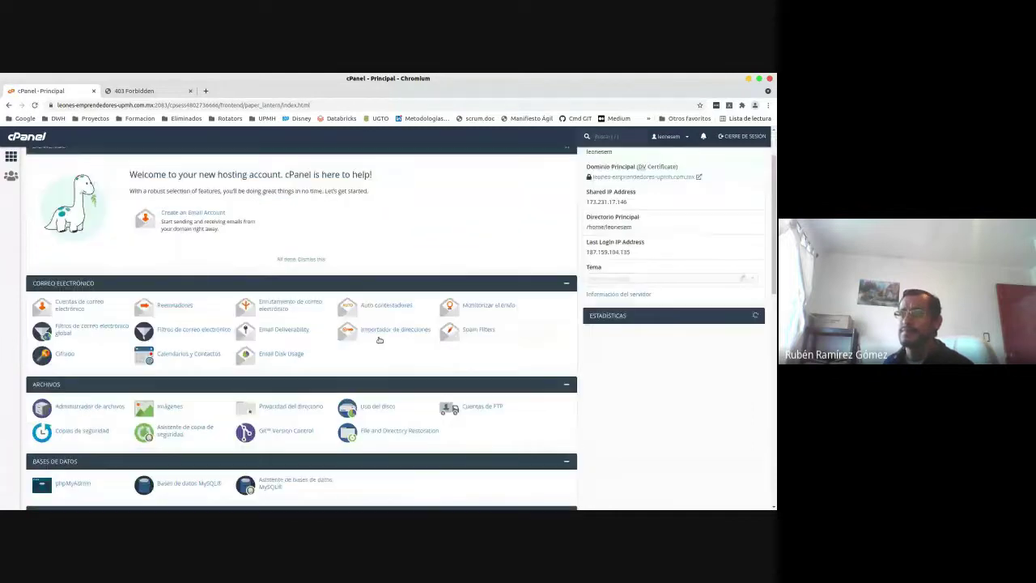
scroll(379, 357, down, 5)
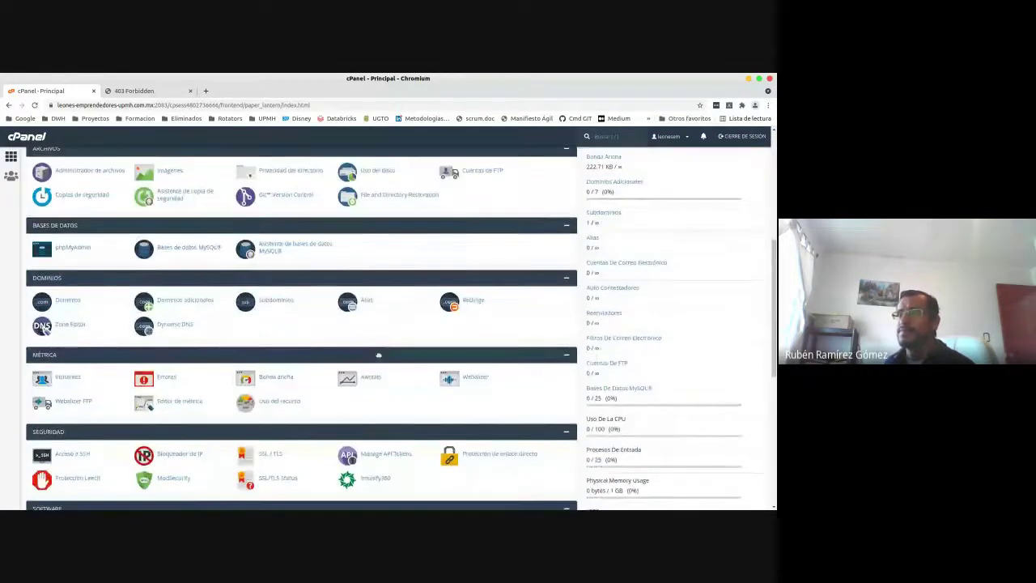
scroll(378, 355, down, 3)
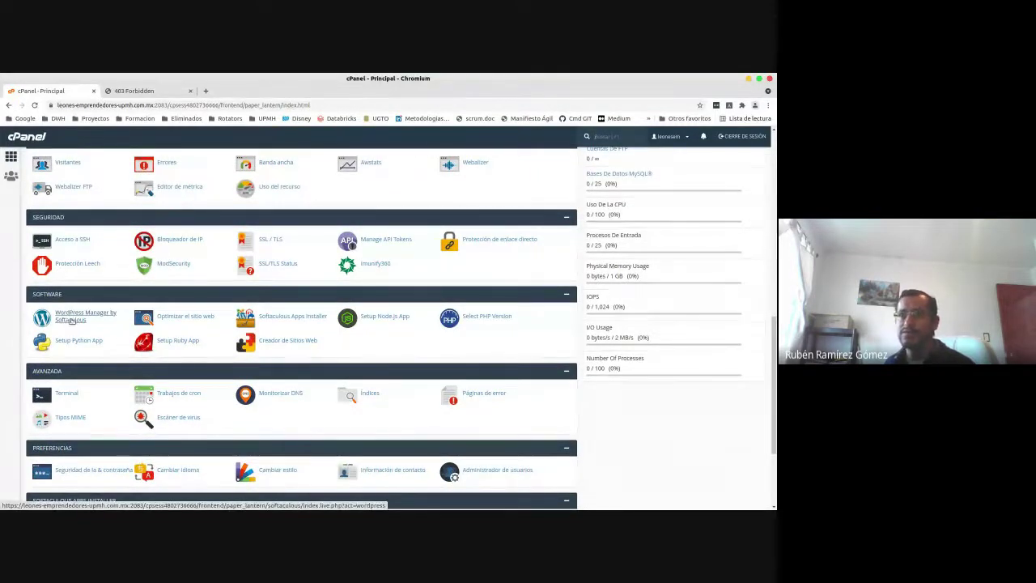
scroll(71, 319, down, 3)
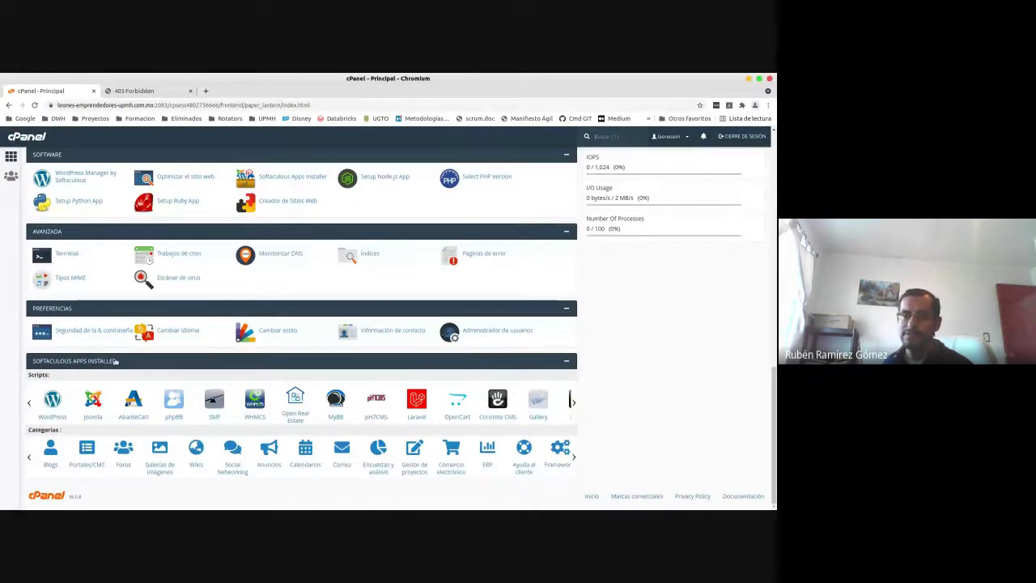
Step: Start a Softaculous WordPress install on the aqua-sphere.leones-emprendedores-upmh.com.mx domain
click(52, 399)
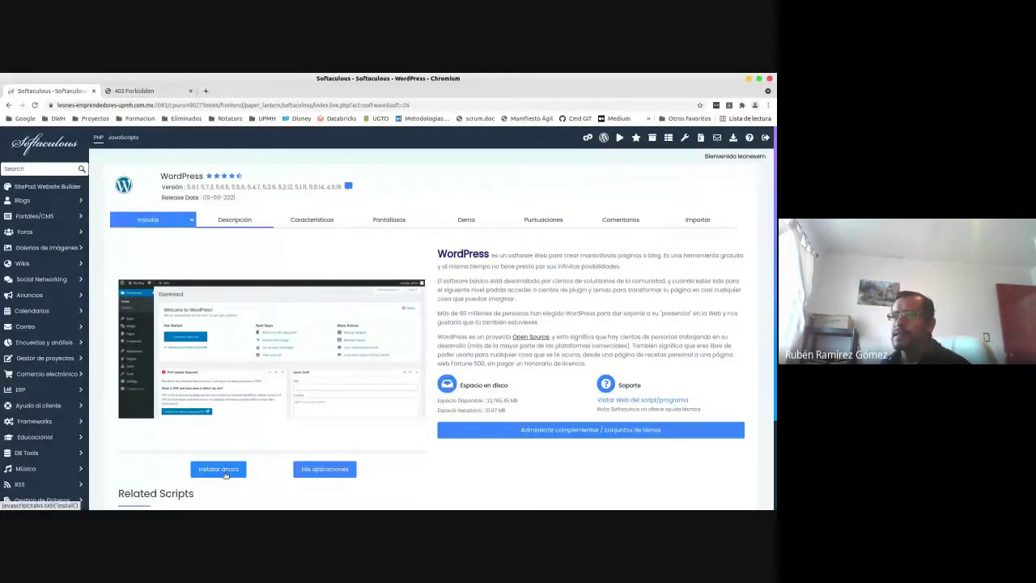
click(225, 472)
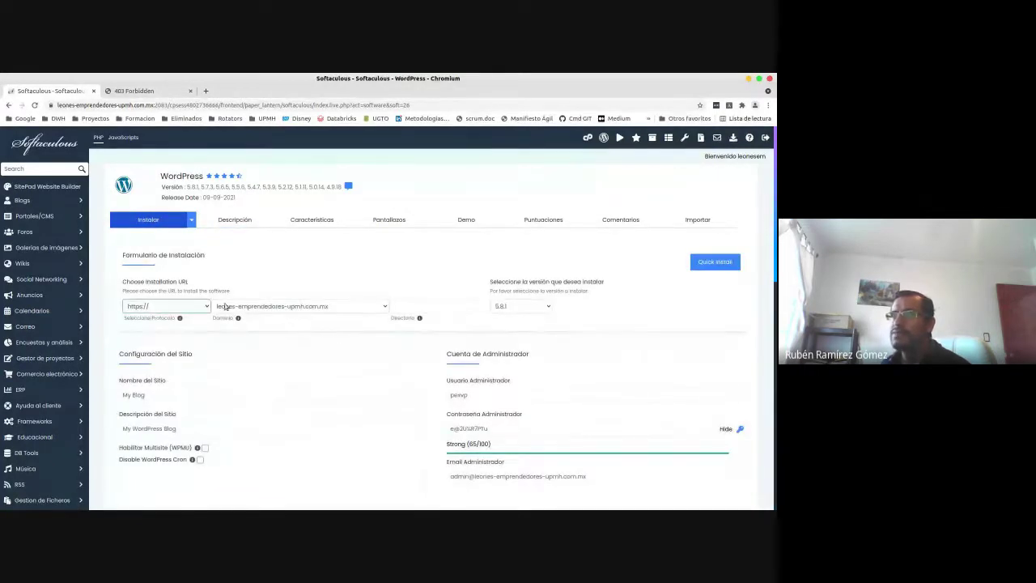
click(274, 307)
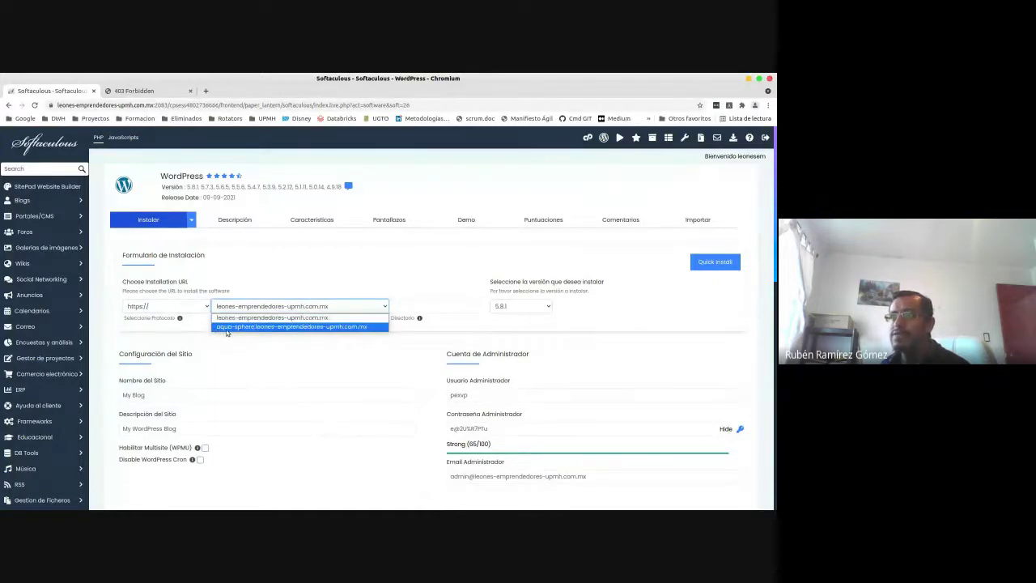
click(227, 327)
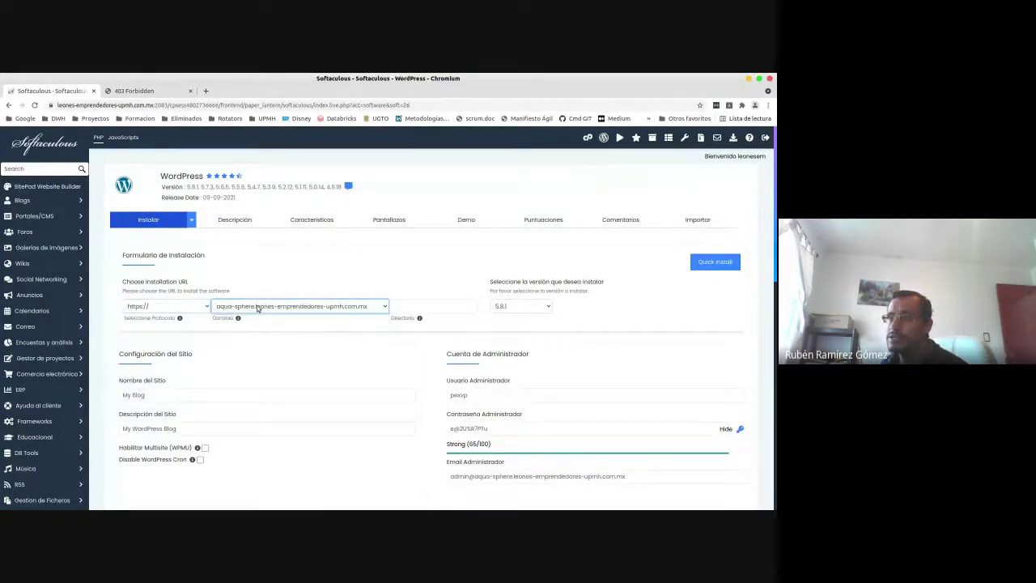
click(217, 308)
click(227, 327)
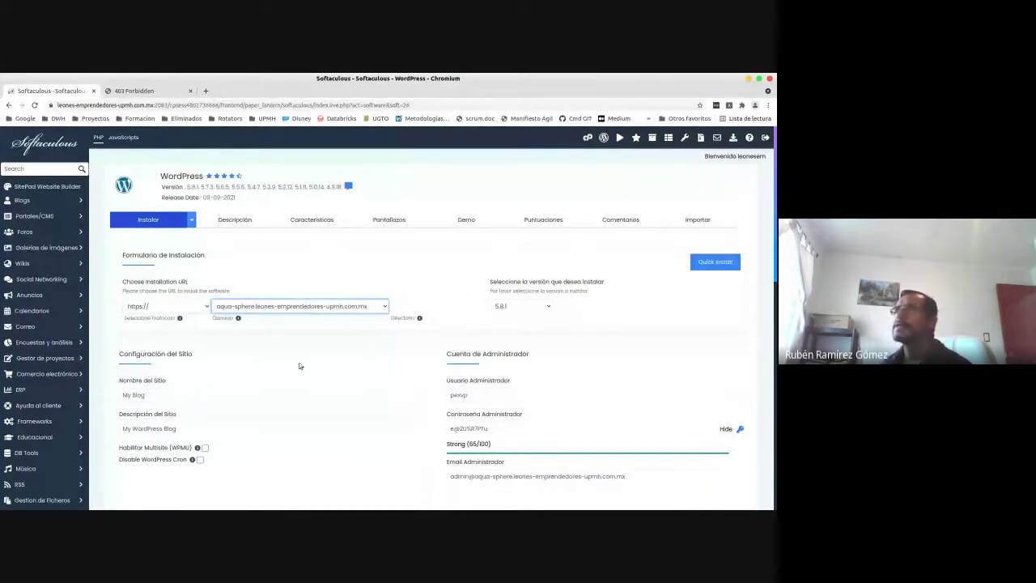
Step: Review the admin username and generated password, masking the password and copying the username
scroll(259, 377, down, 3)
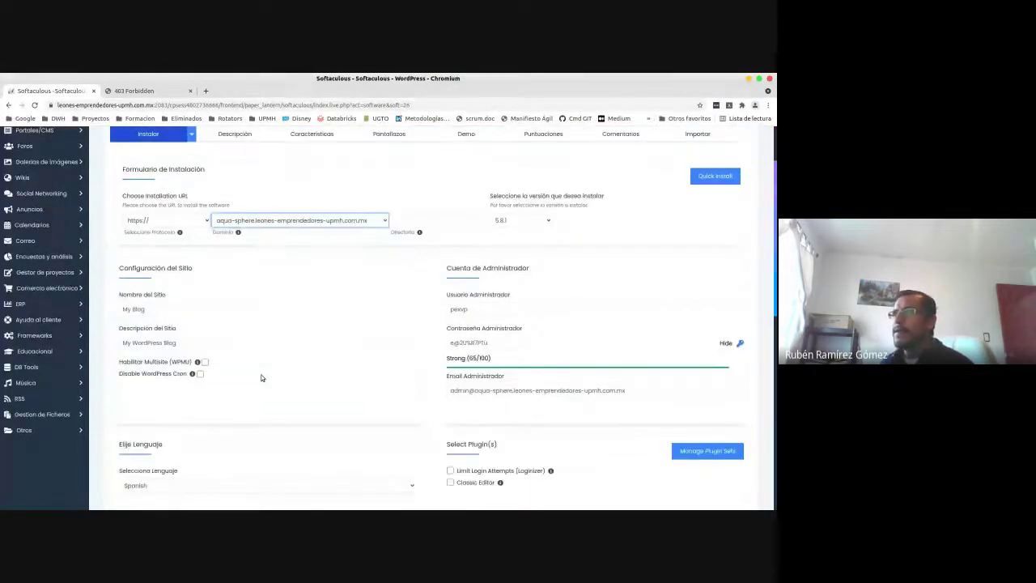
click(474, 272)
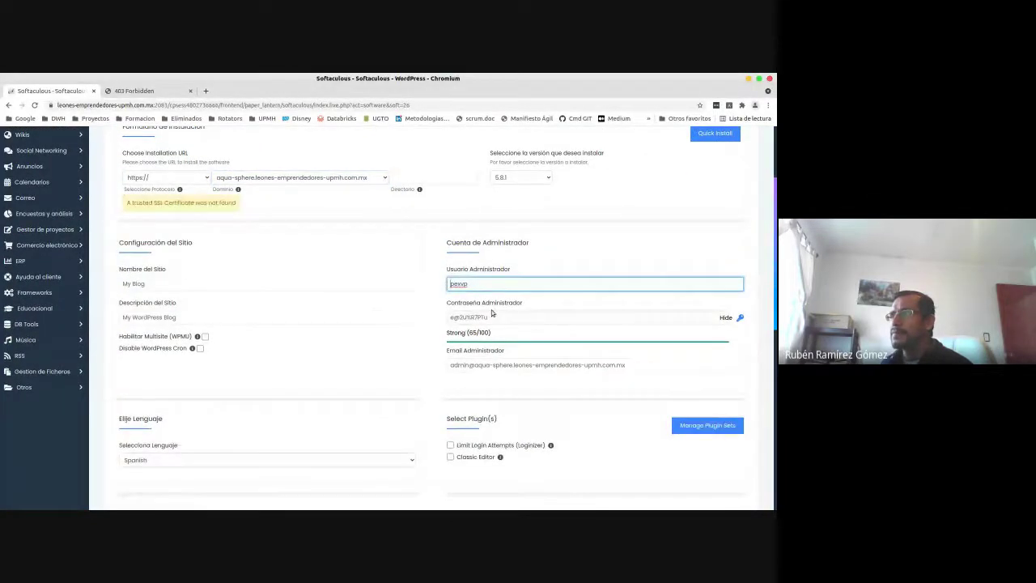
drag(494, 316, 438, 321)
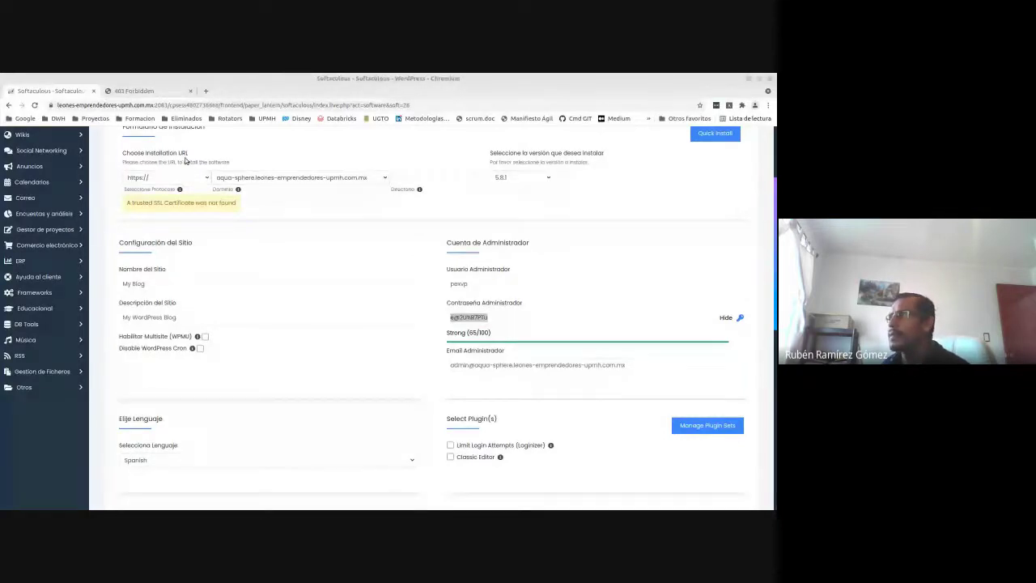
click(491, 274)
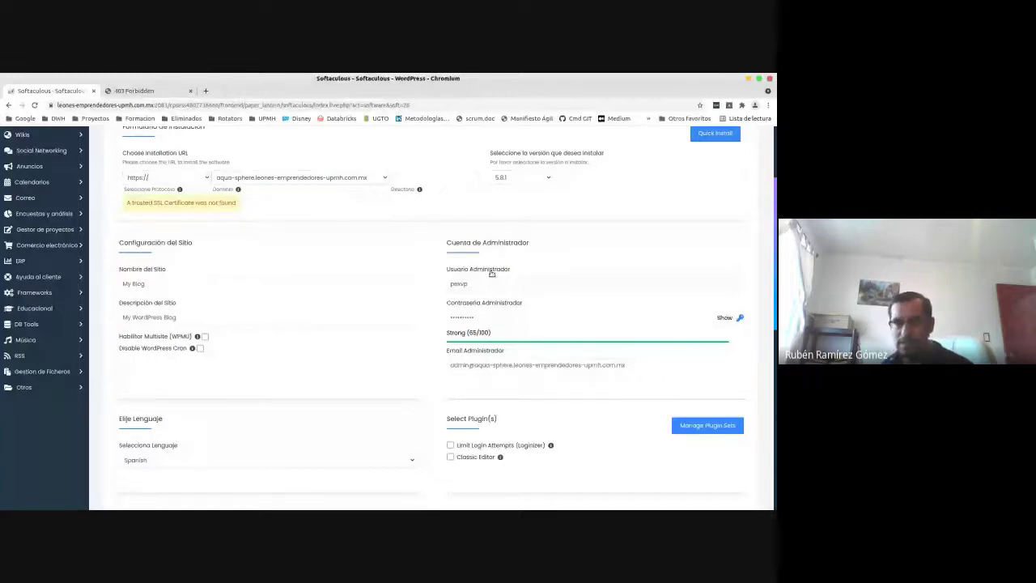
double_click(458, 283)
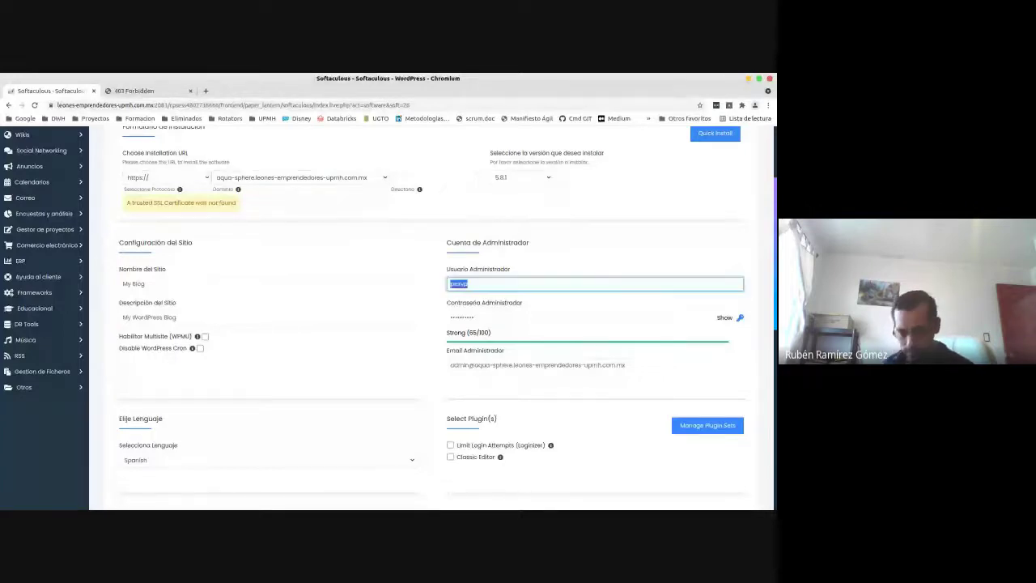
key(alt+Tab)
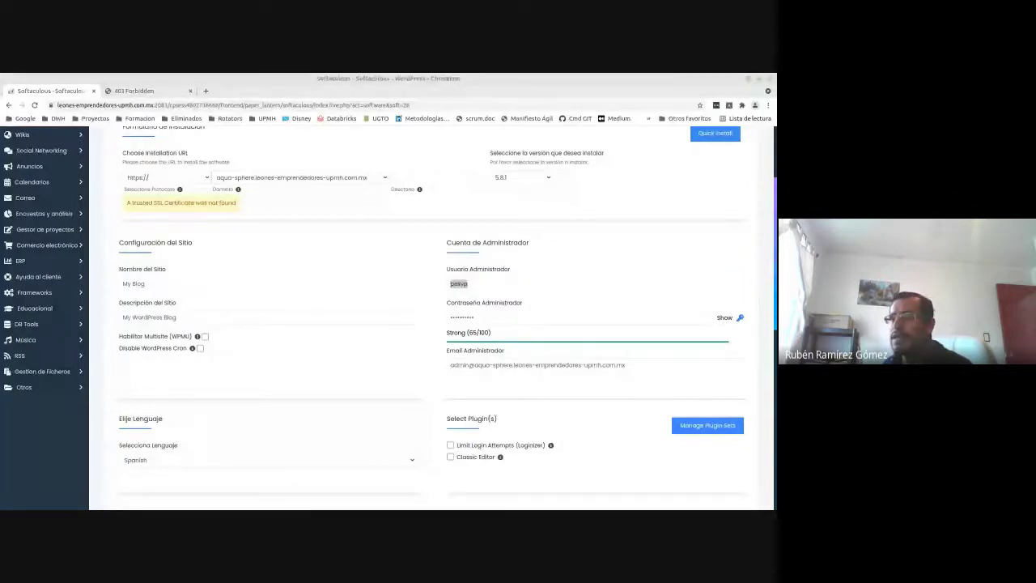
Step: Select the existing administrator e-mail address so it can be replaced
scroll(327, 429, down, 2)
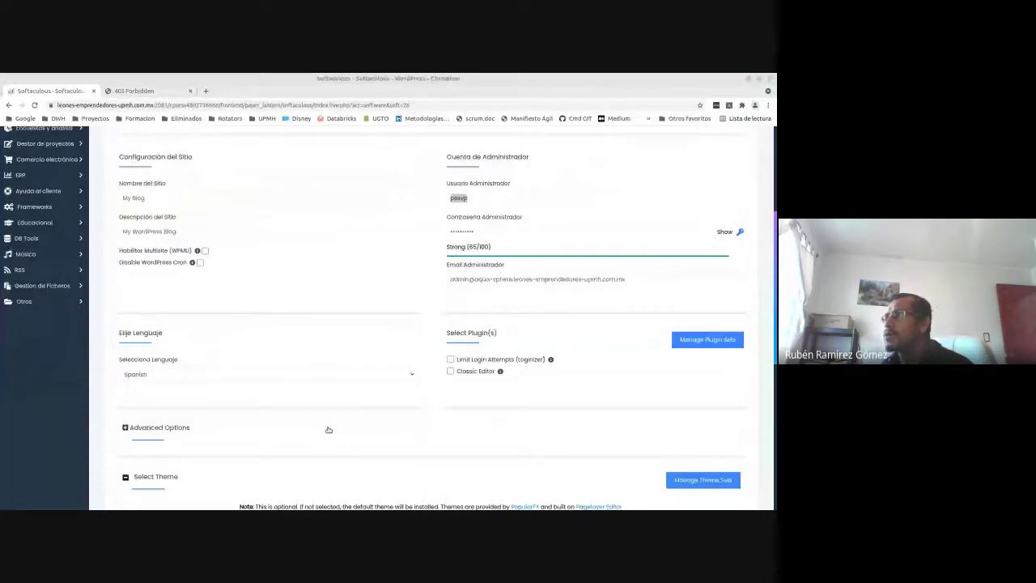
drag(625, 279, 499, 279)
drag(425, 281, 397, 281)
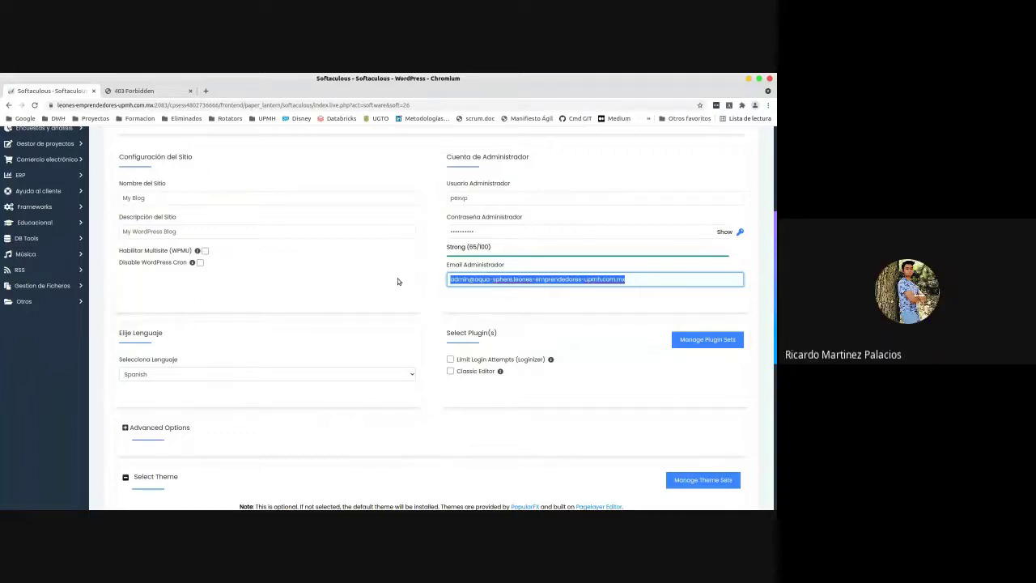
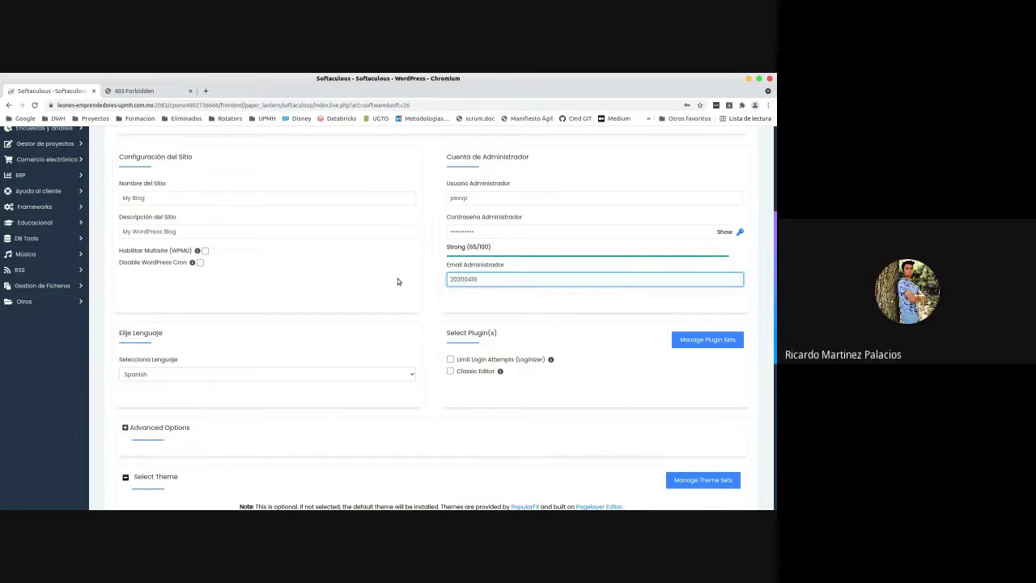
Step: Replace the admin e-mail with a university upmh address and enable Limit Login Attempts (Loginizer)
click(489, 293)
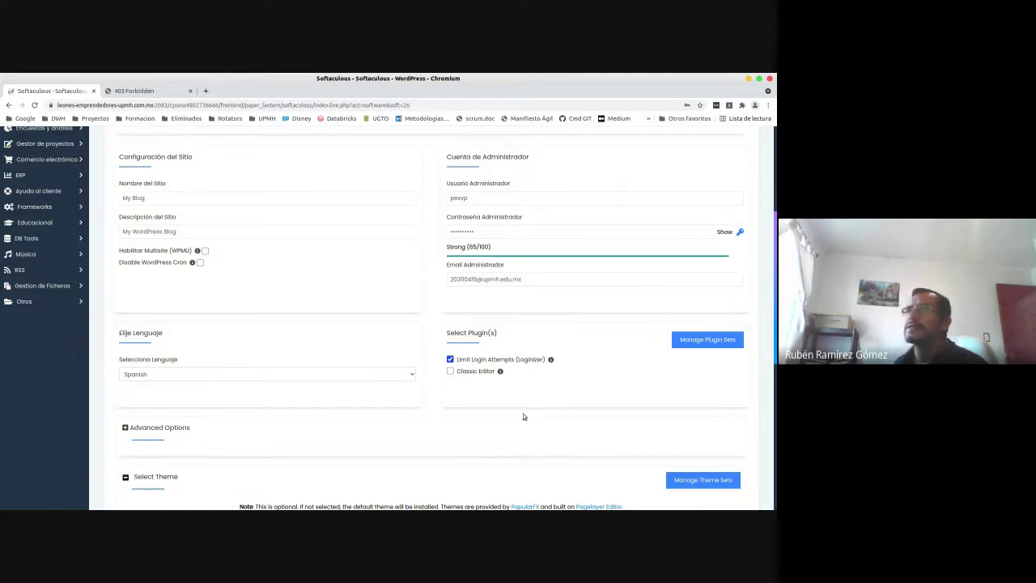
scroll(523, 417, down, 5)
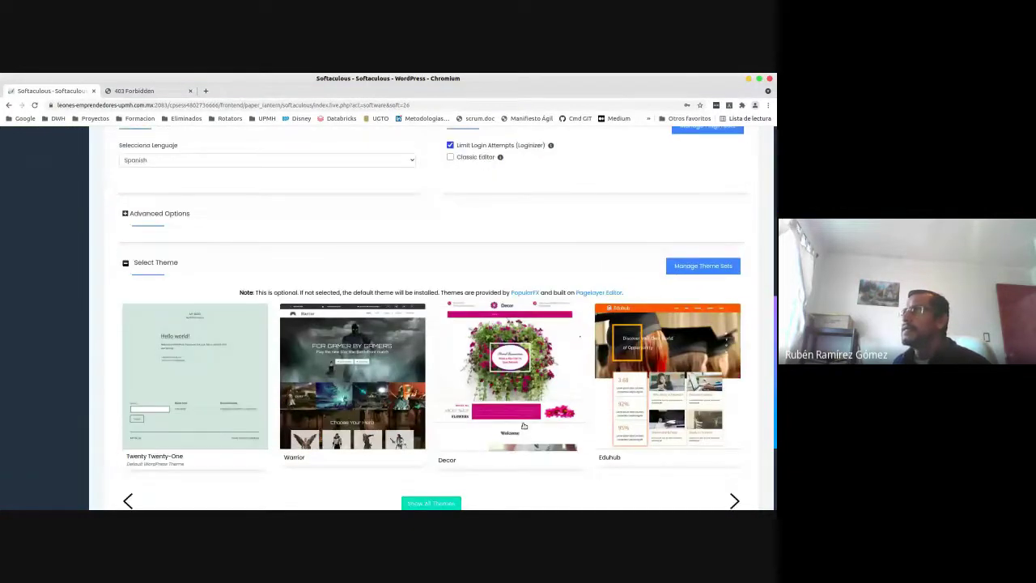
Step: Send installation details to the saved university e-mail address and start the WordPress install
scroll(526, 419, up, 5)
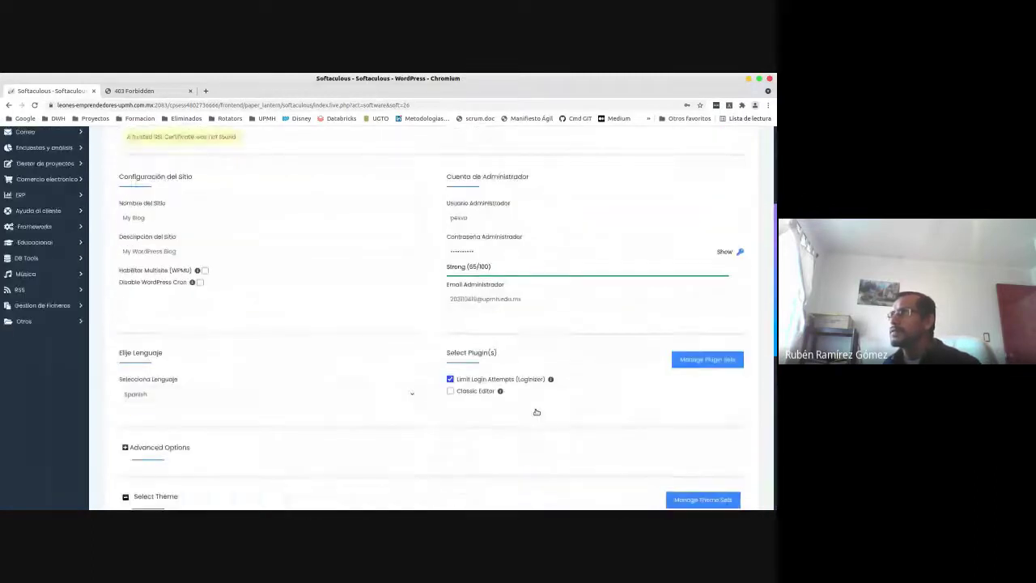
drag(543, 300, 423, 304)
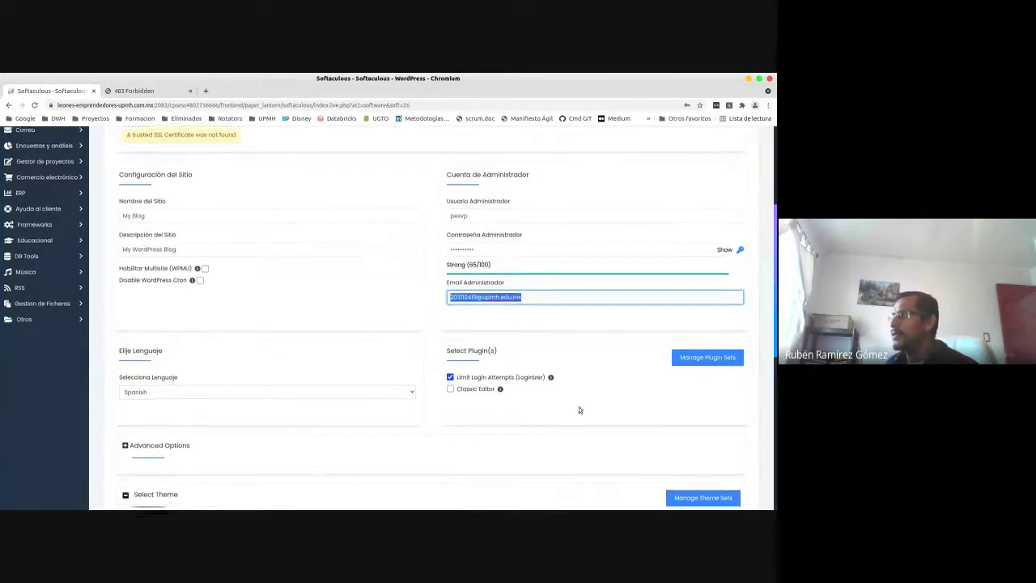
scroll(577, 412, down, 2)
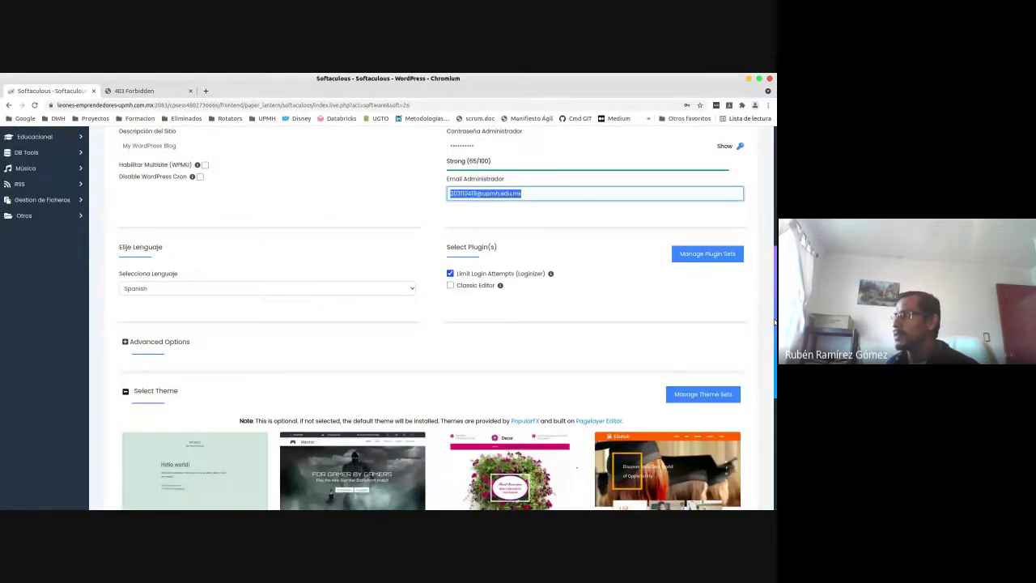
scroll(745, 322, down, 2)
scroll(576, 381, down, 4)
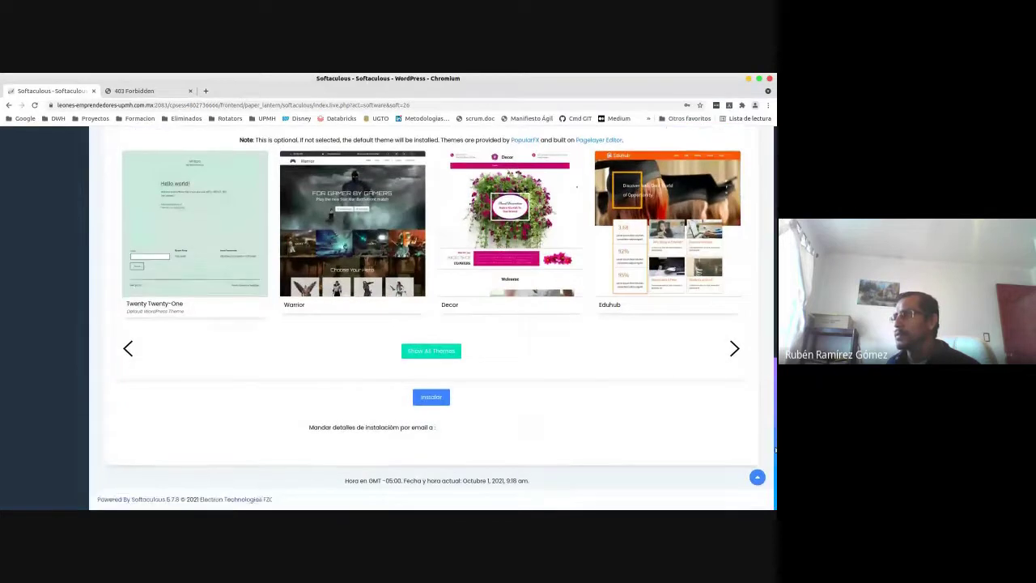
click(488, 428)
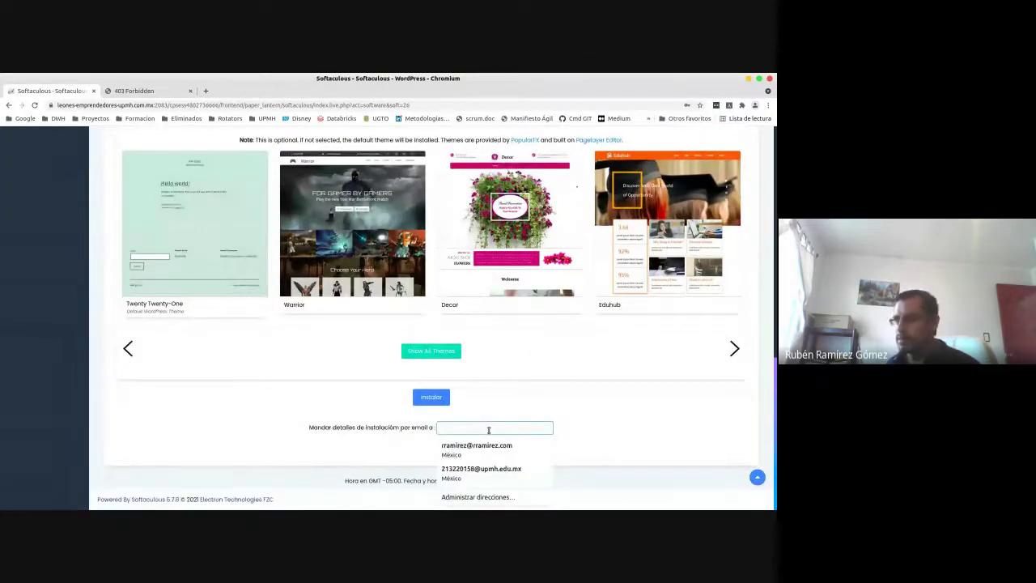
click(482, 469)
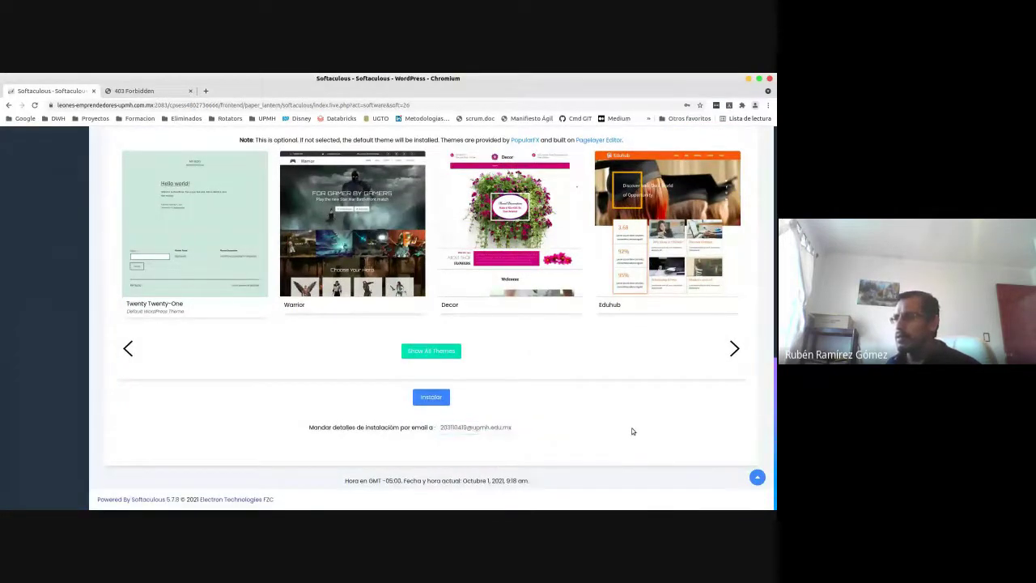
click(434, 400)
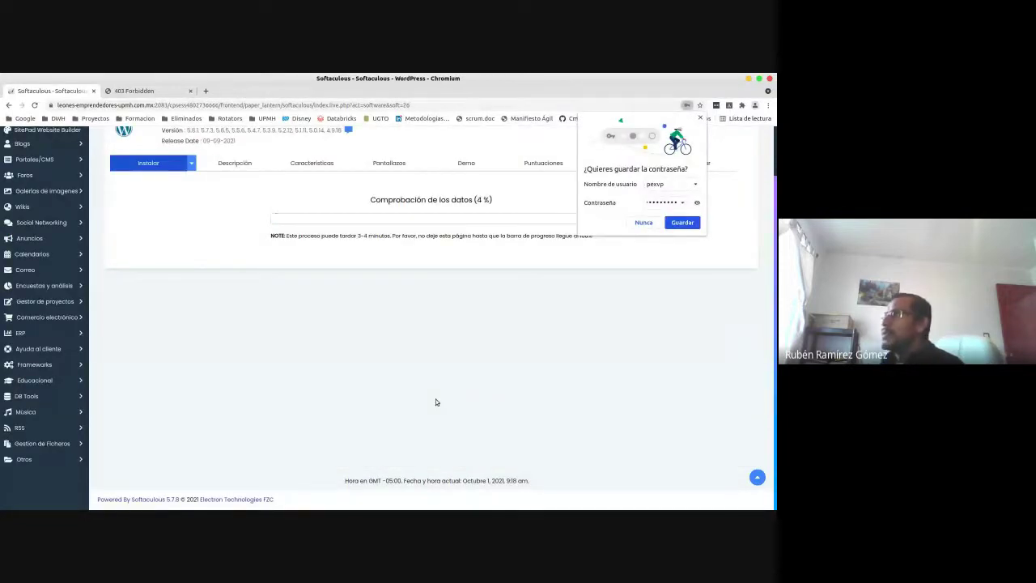
Step: Dismiss the save-password prompt and switch to the new site's 403 Forbidden tab
click(701, 119)
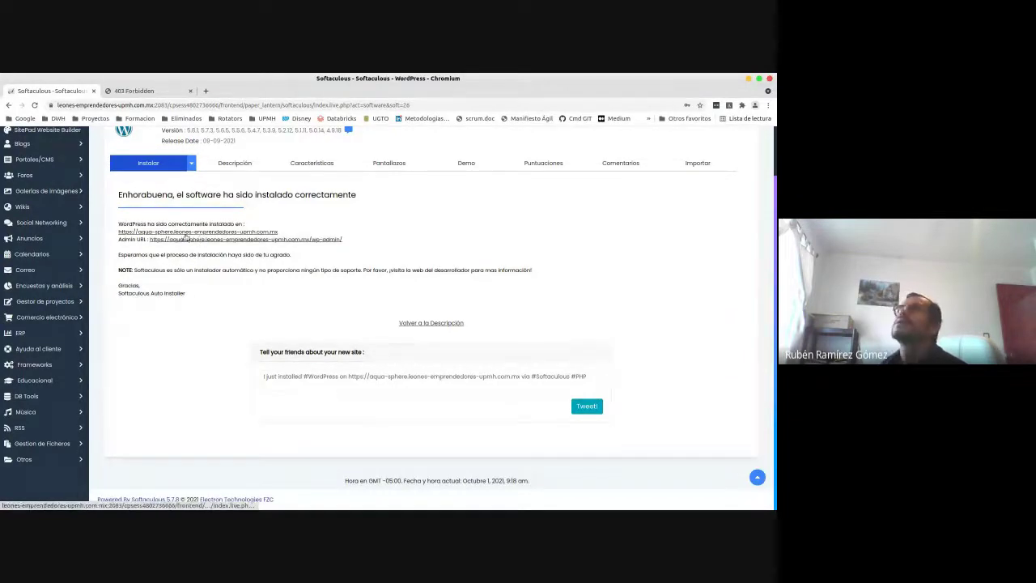
click(156, 92)
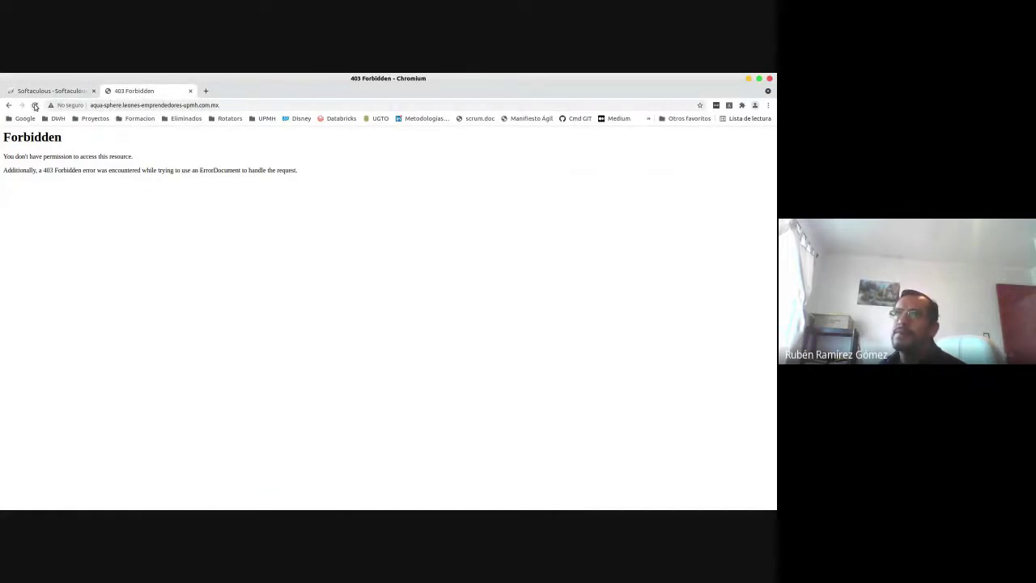
Step: Reload the site to show My Blog's Hello world! post, copy its URL, and add a blank tab
click(34, 106)
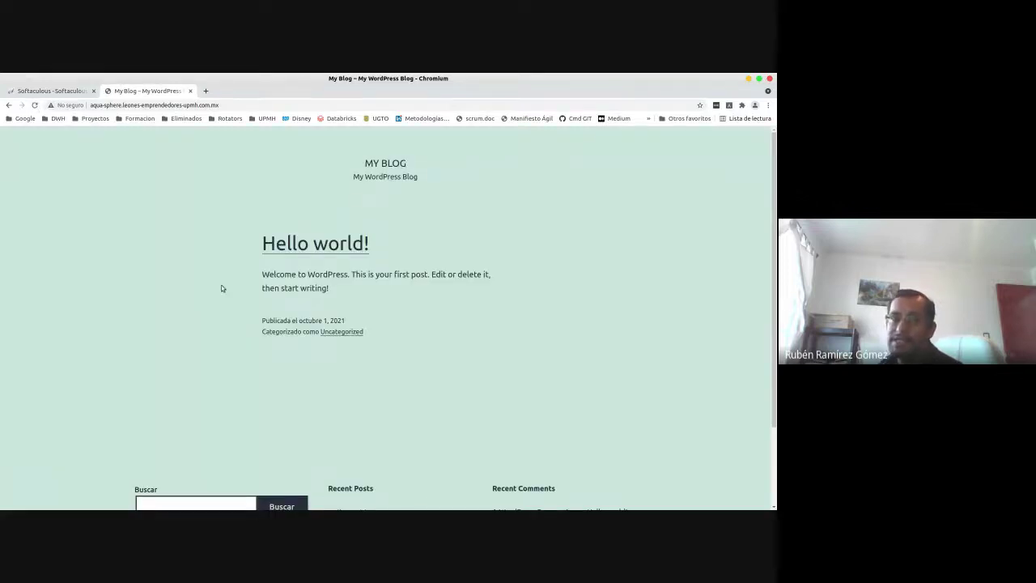
click(260, 106)
click(260, 106)
key(ctrl+c)
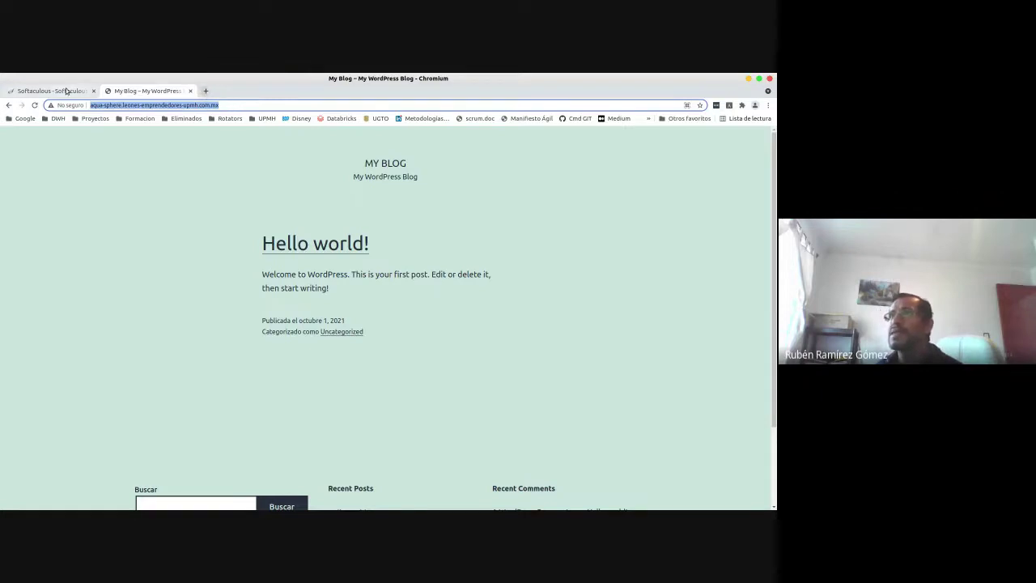
click(68, 92)
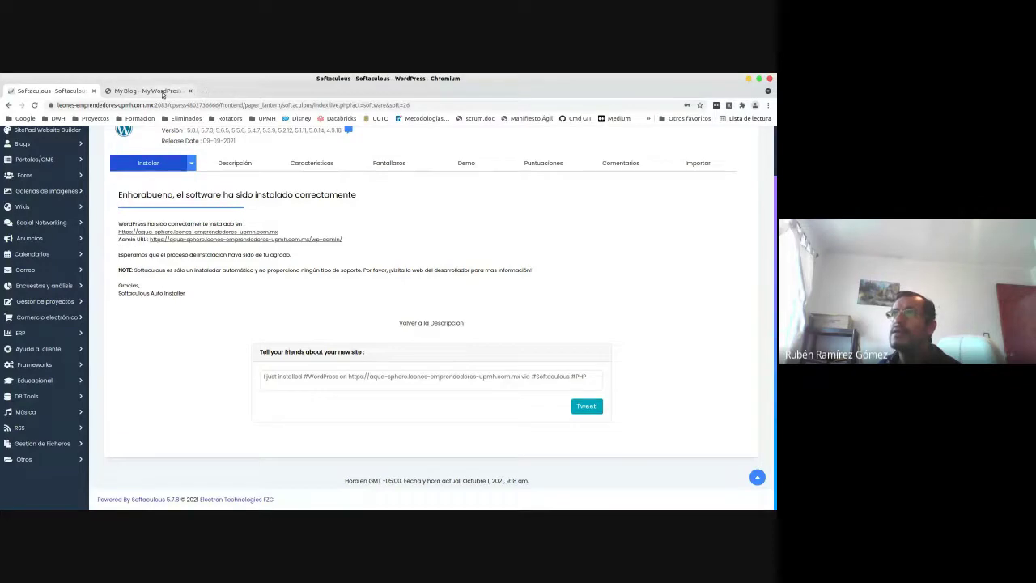
click(178, 94)
click(206, 90)
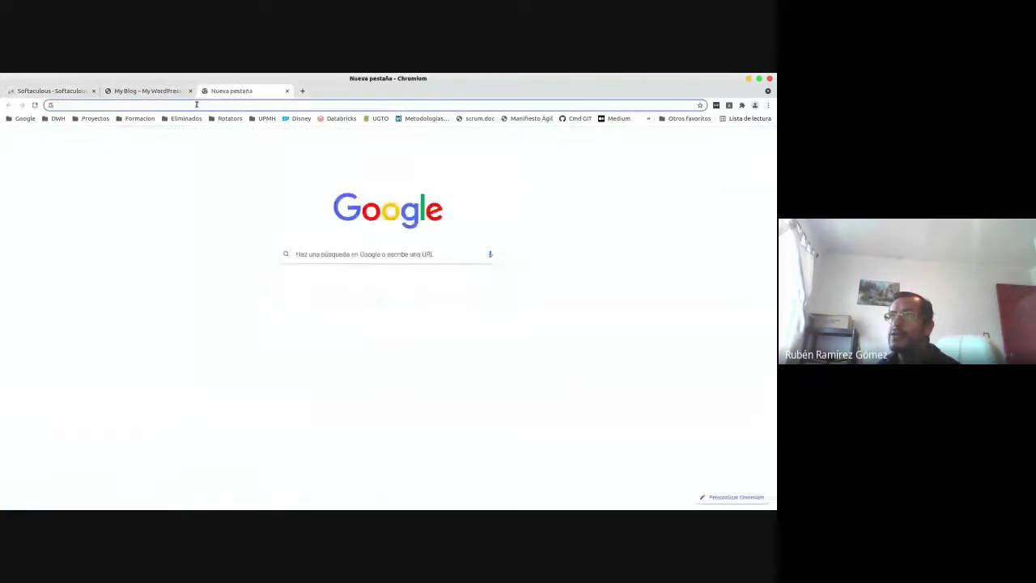
Step: Navigate the new tab to the site's wp-admin address using the pasted URL
click(194, 104)
key(ctrl+v)
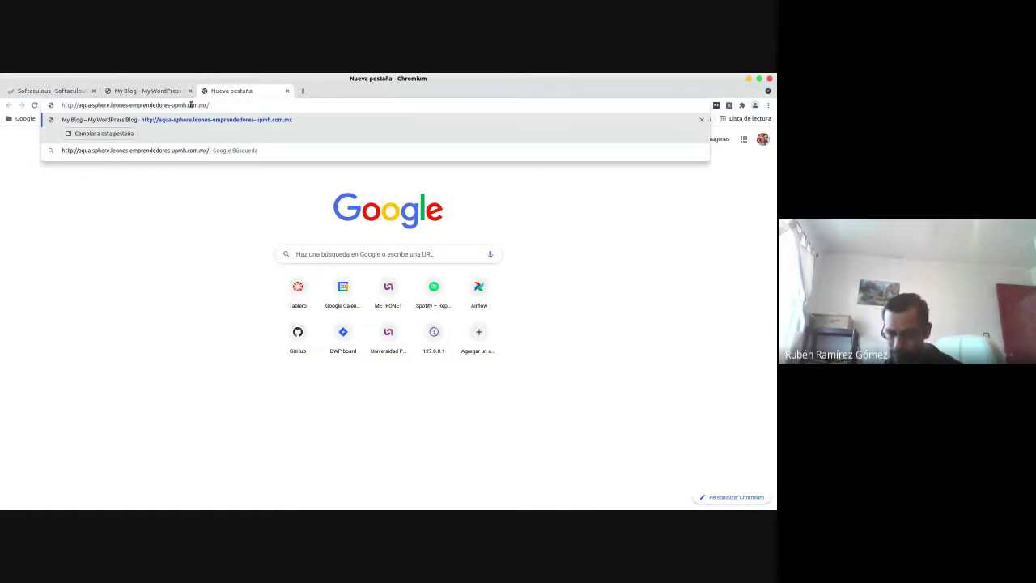
click(147, 92)
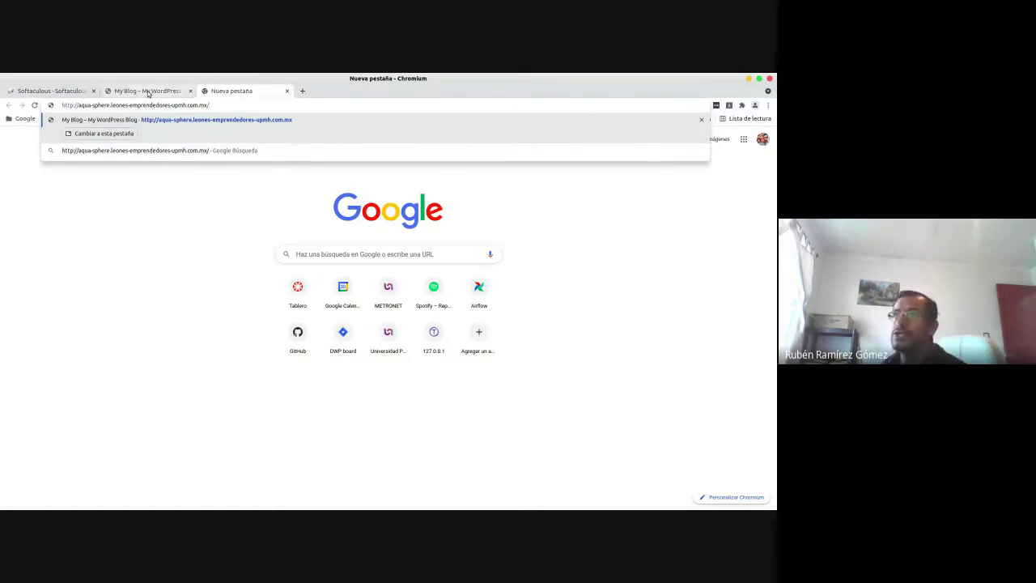
click(208, 96)
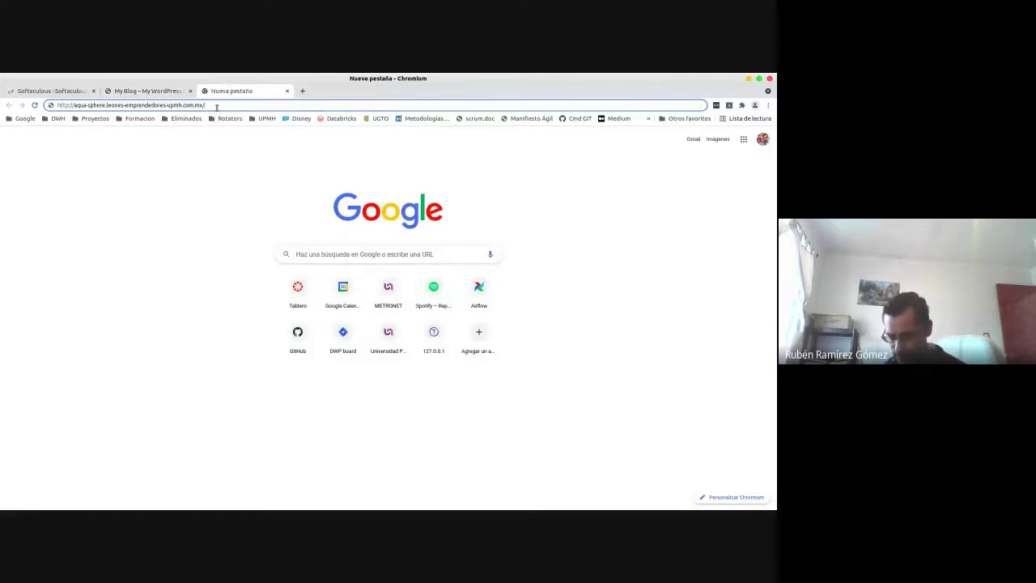
text(wp-admin)
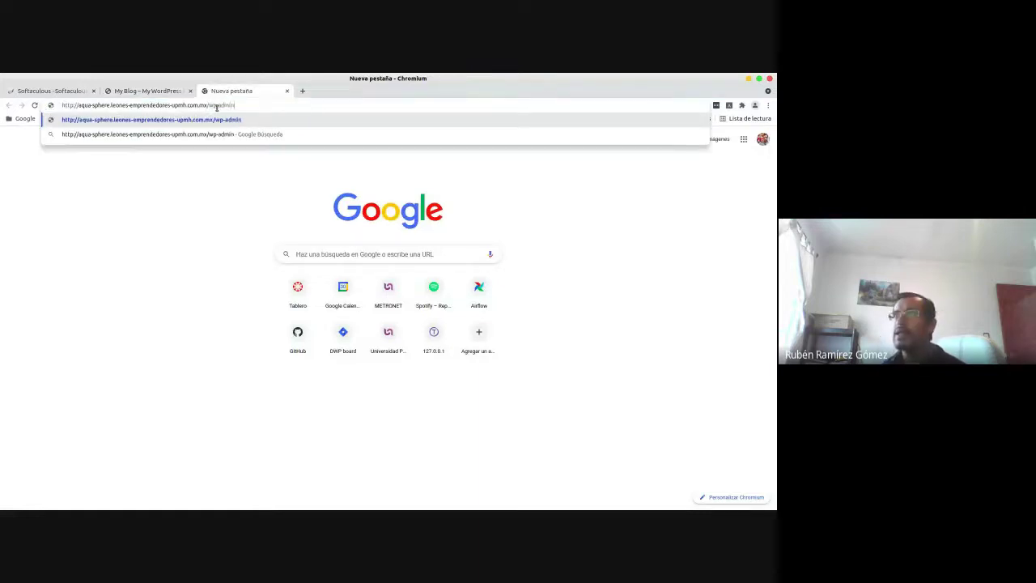
key(Return)
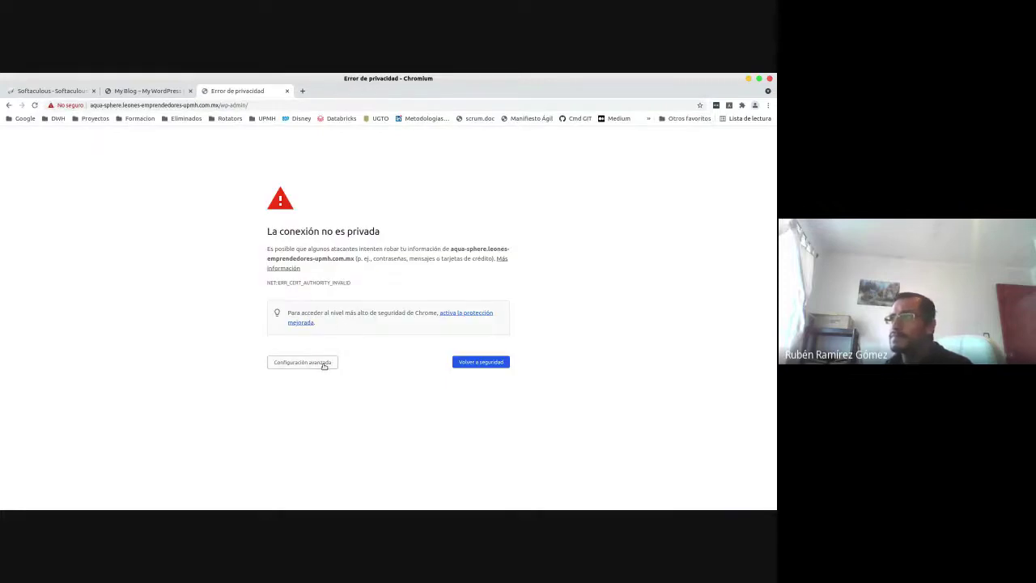
Step: Proceed past the certificate privacy warning to the WordPress Acceder login page
click(324, 364)
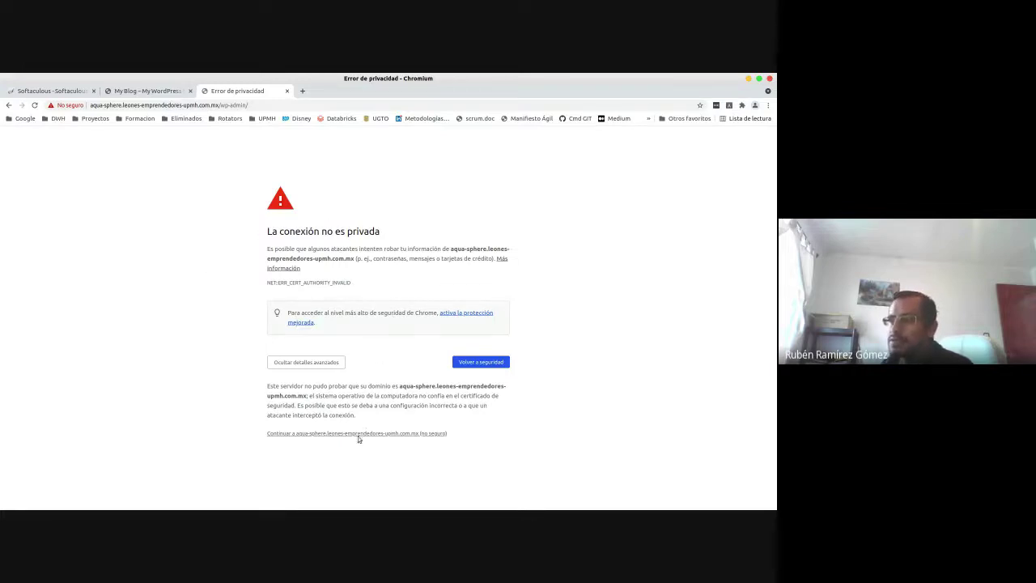
click(306, 362)
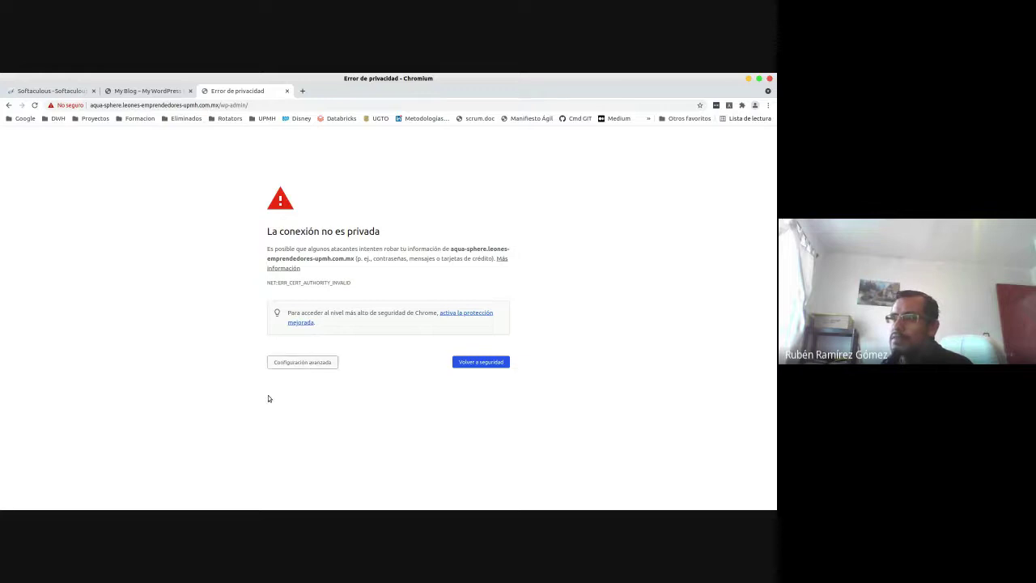
click(307, 363)
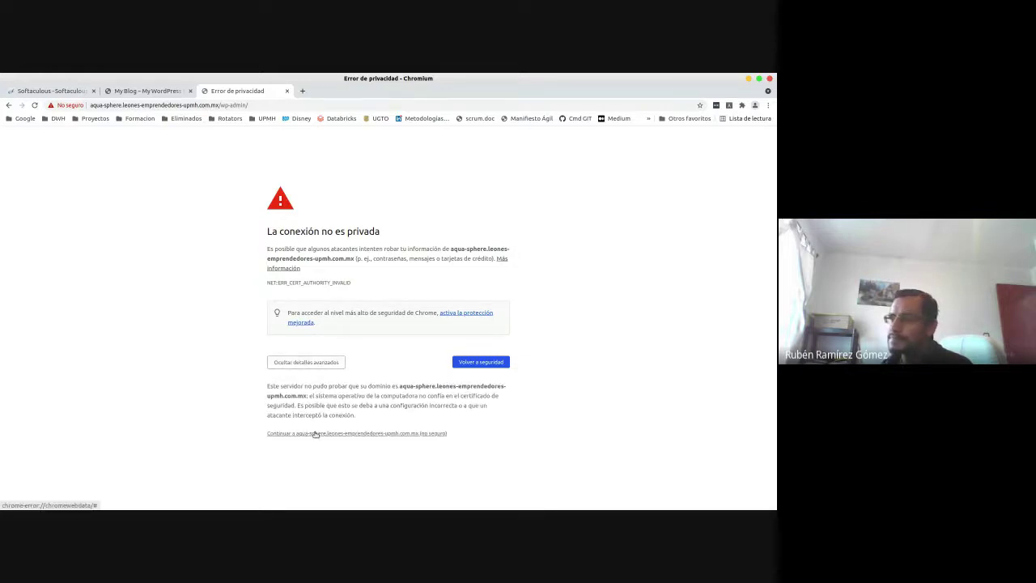
click(279, 434)
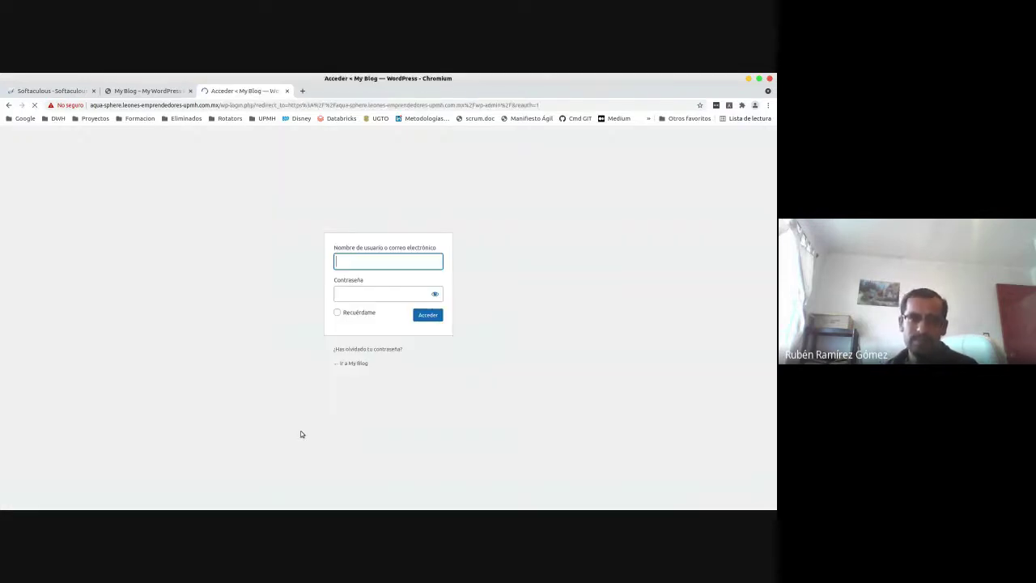
Step: Log in to the My Blog admin with the administrator's username and password to reach Escritorio
click(372, 261)
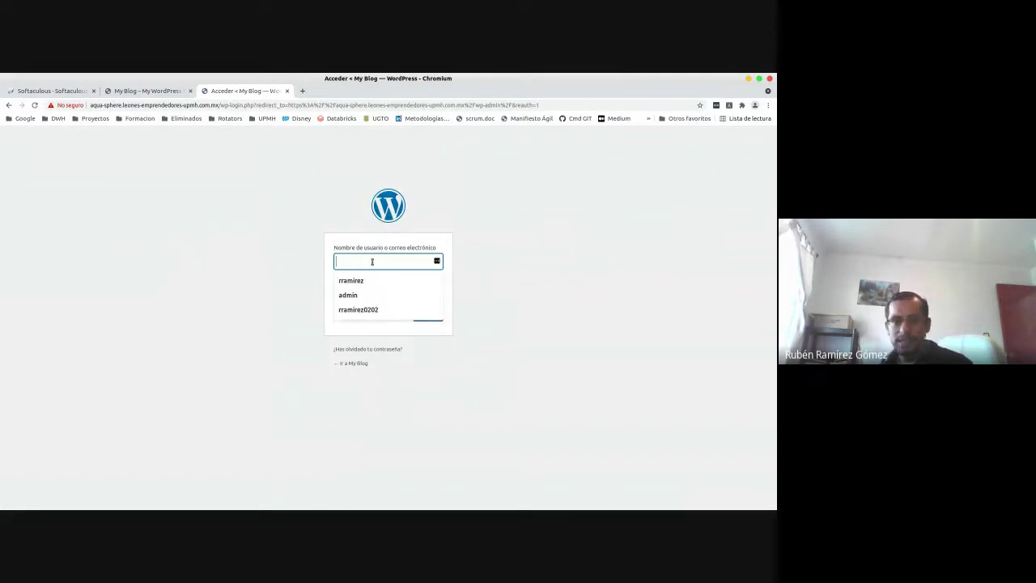
key(ctrl+v)
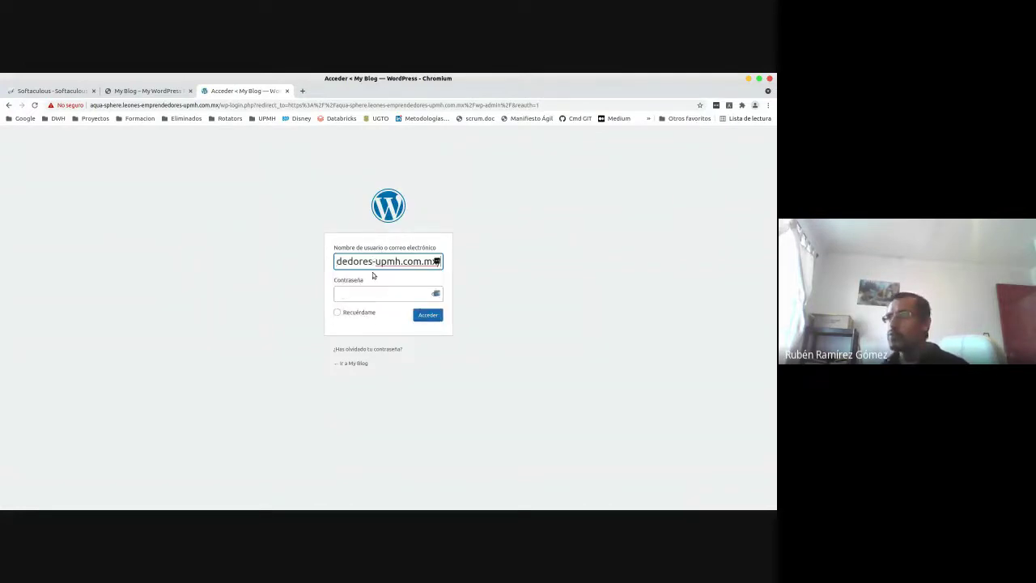
key(ctrl+a)
key(BackSpace)
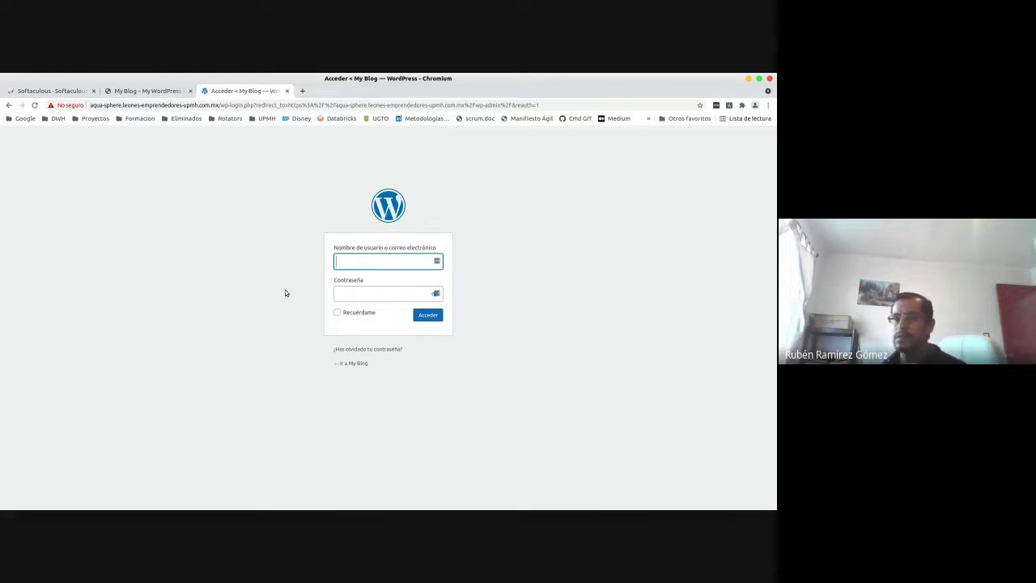
key(alt+Tab)
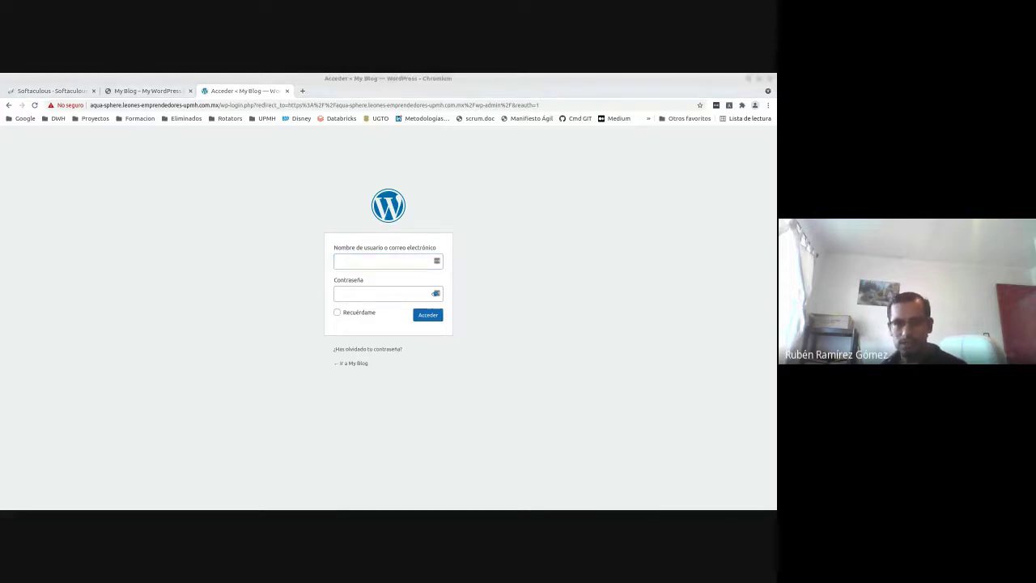
click(346, 264)
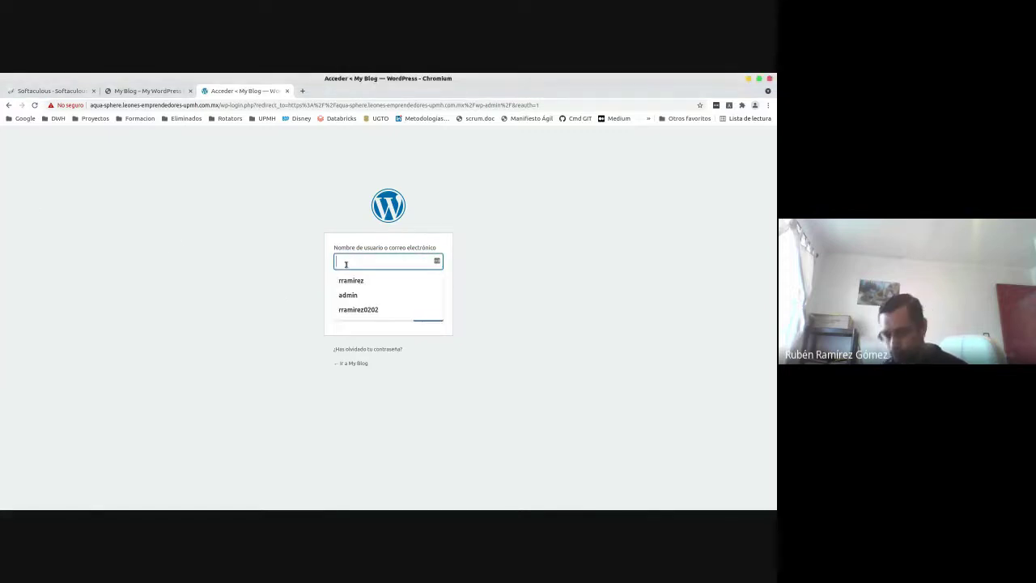
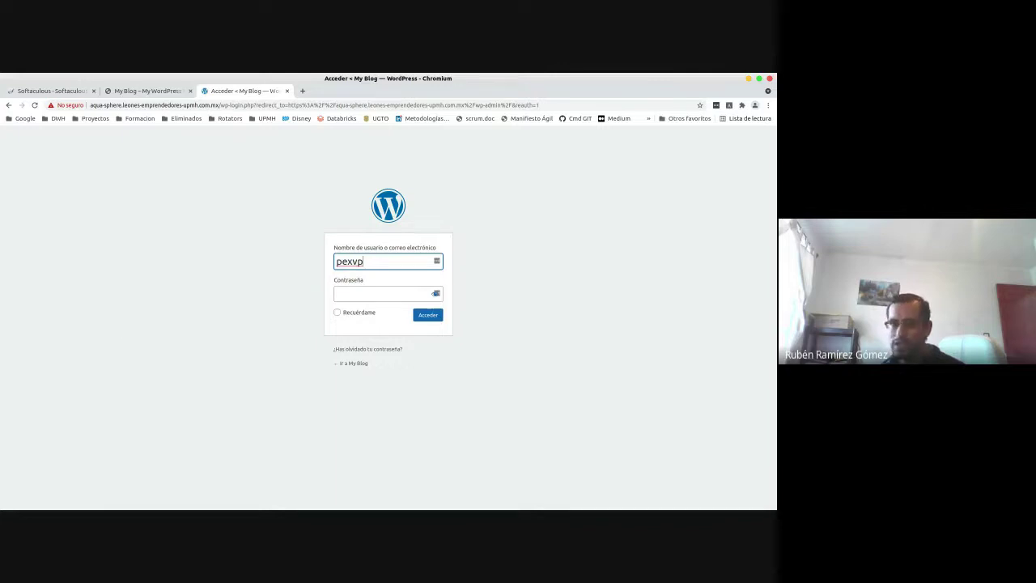
key(alt+Tab)
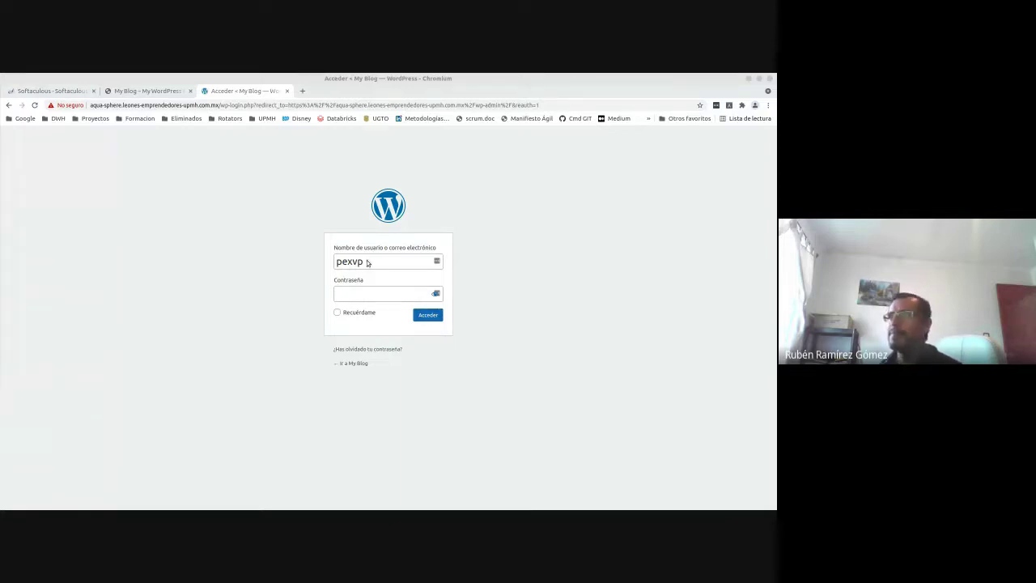
click(360, 295)
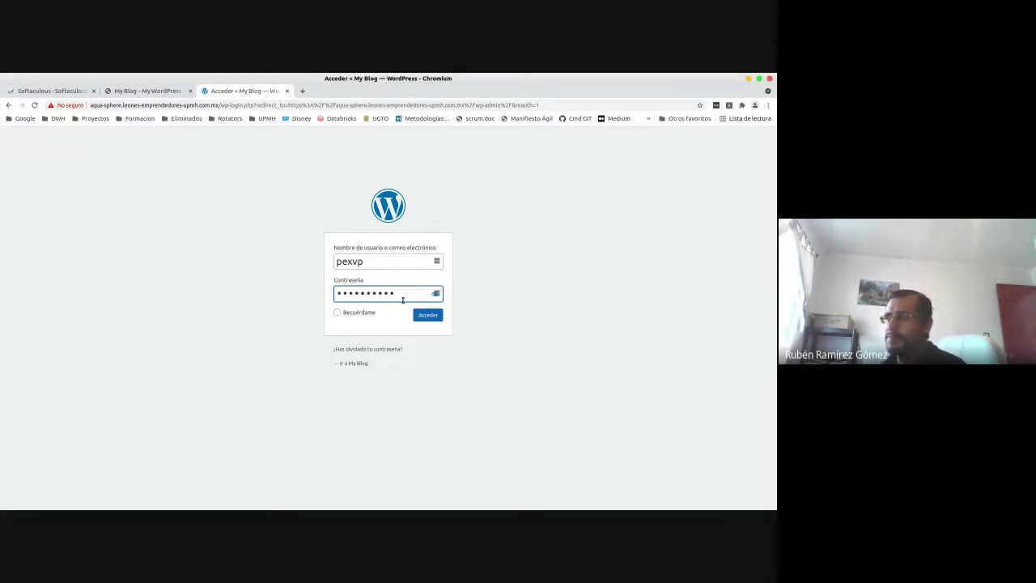
click(426, 317)
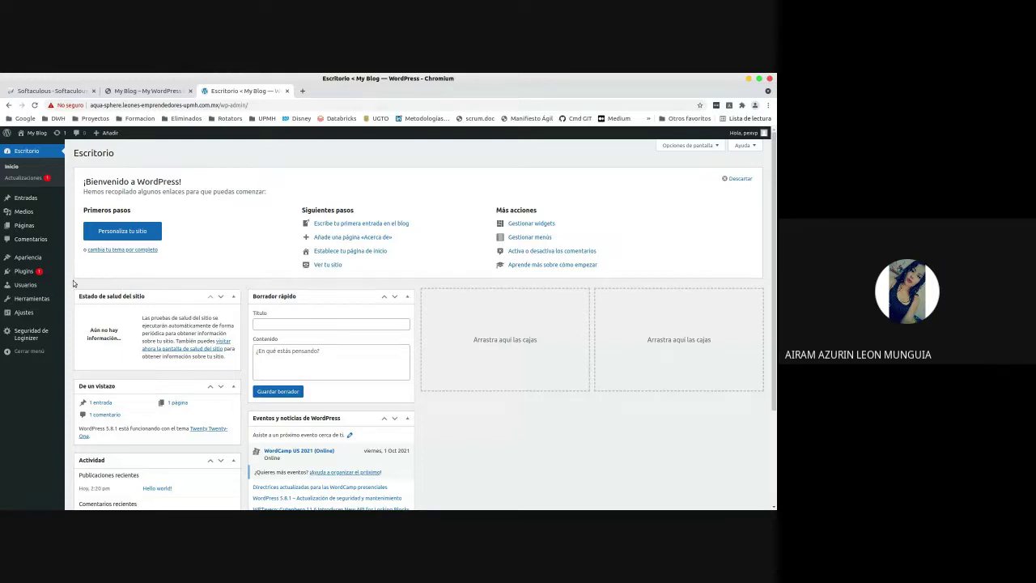
Step: Glance over the dashboard, then return to the Softaculous WordPress installation success page
scroll(503, 331, down, 3)
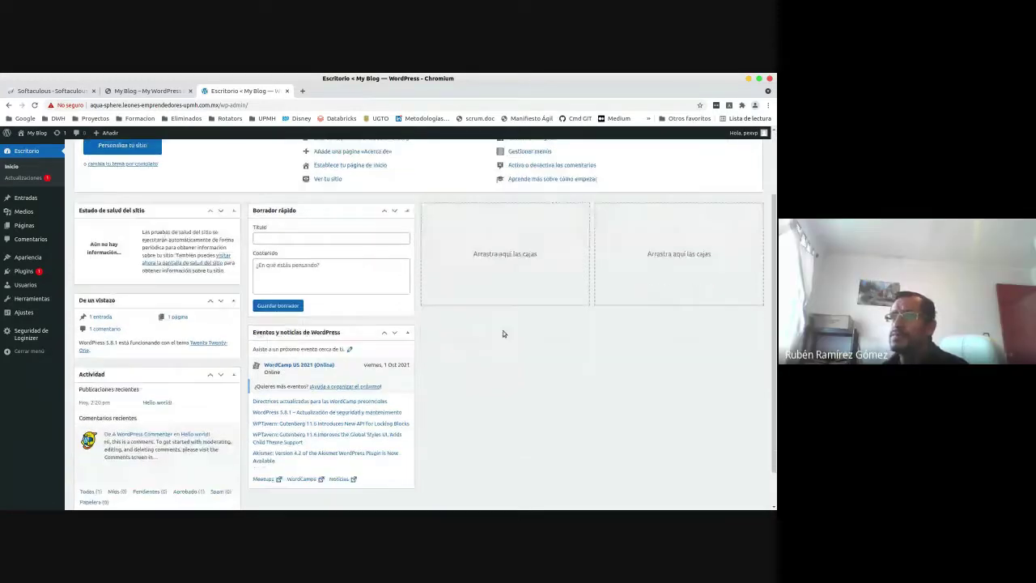
scroll(498, 394, up, 2)
scroll(497, 394, up, 1)
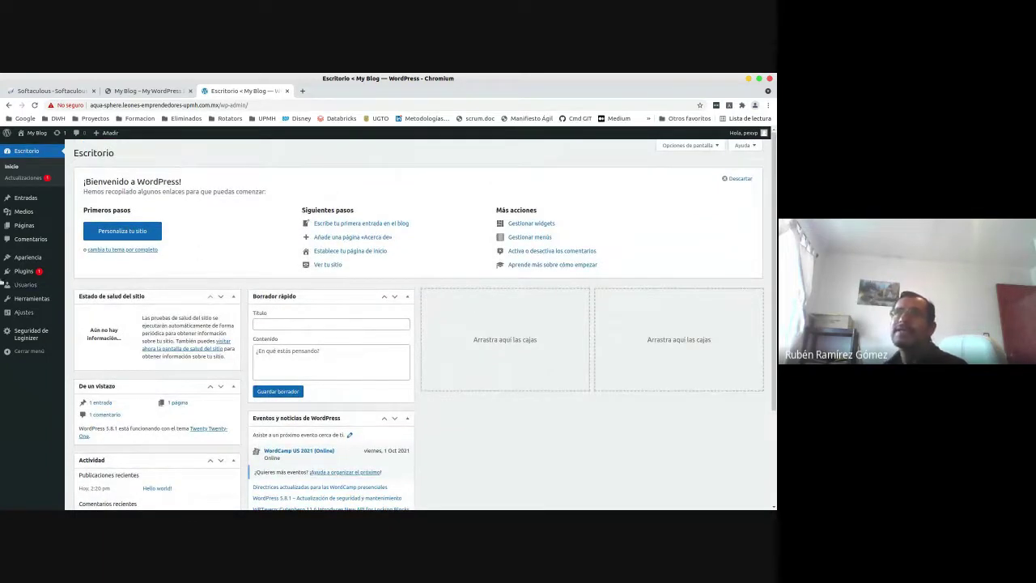
mouse_move(28, 260)
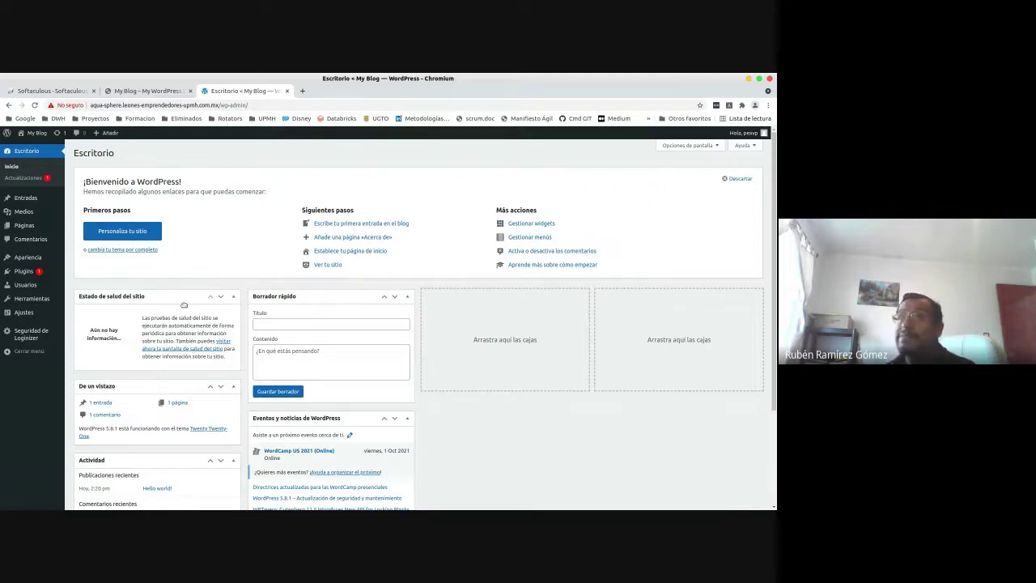
click(59, 94)
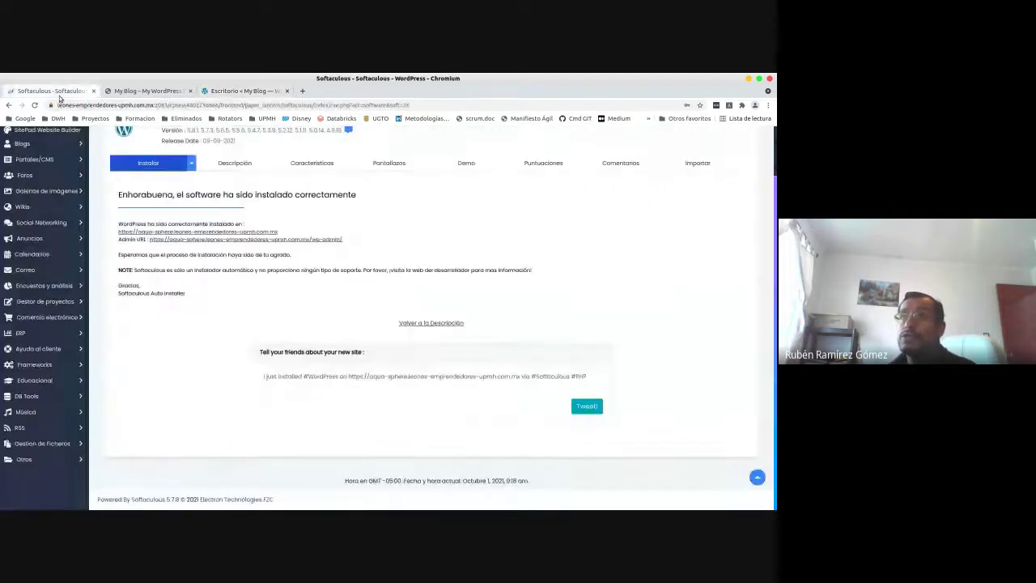
scroll(177, 340, up, 1)
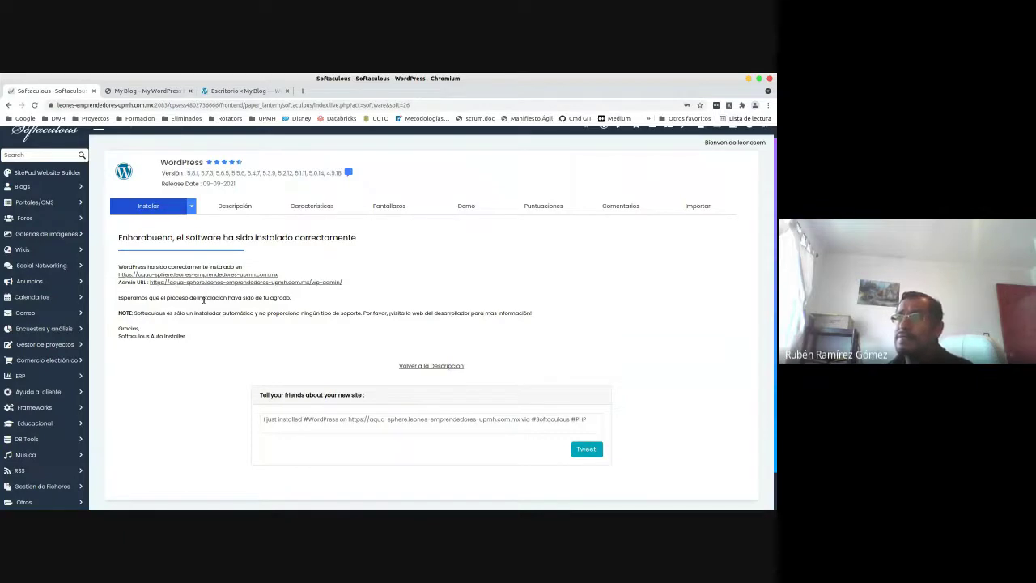
scroll(203, 300, down, 1)
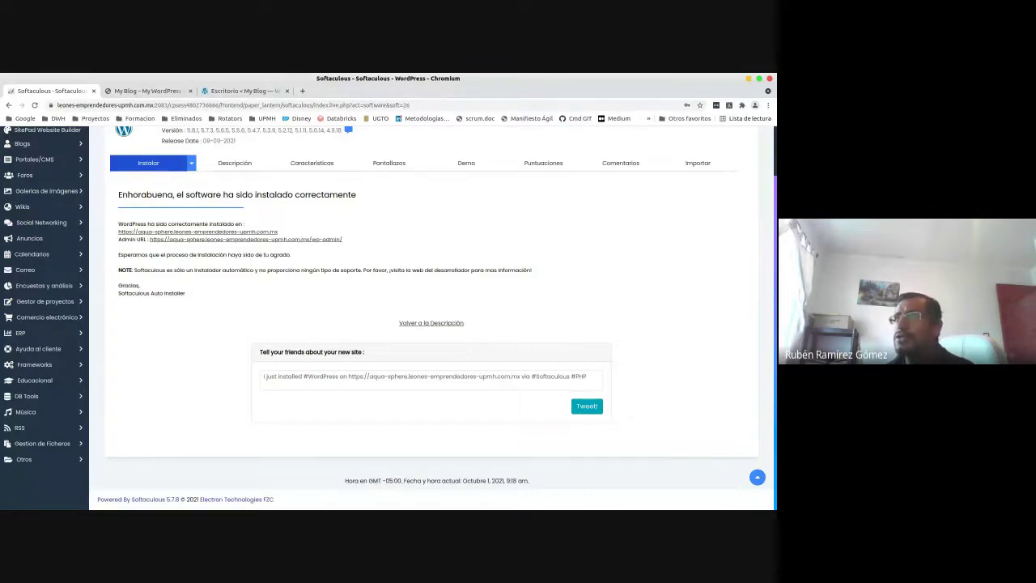
Step: Compare the dashboard, My Blog front page and Softaculous install-success message across tabs
click(235, 91)
click(175, 91)
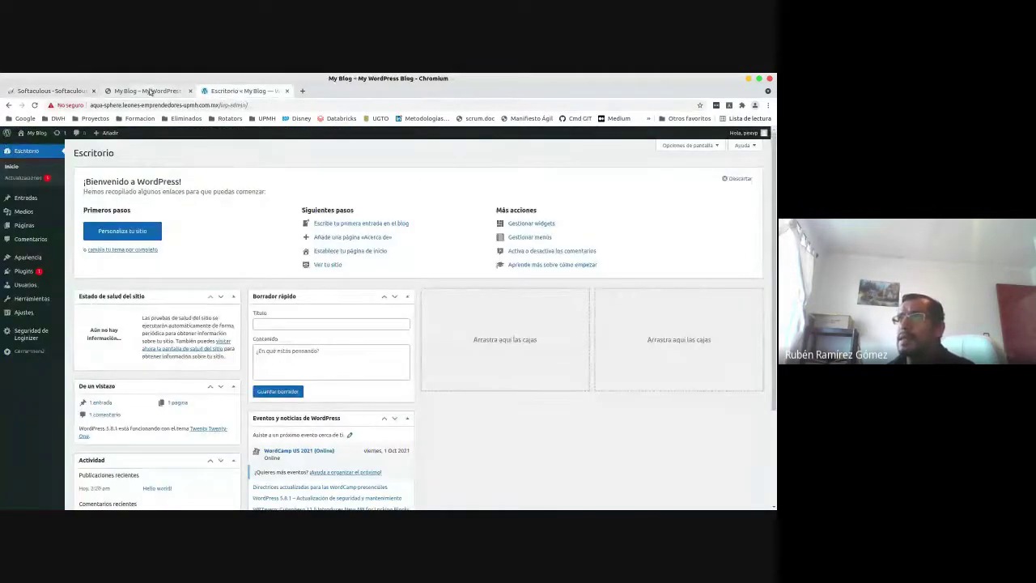
key(ctrl+Tab)
click(129, 91)
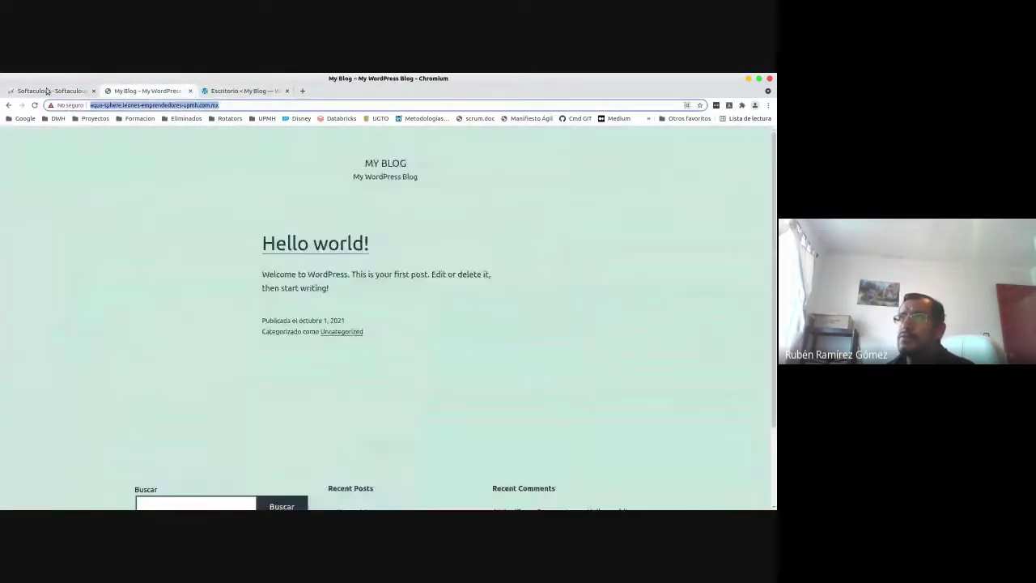
click(49, 91)
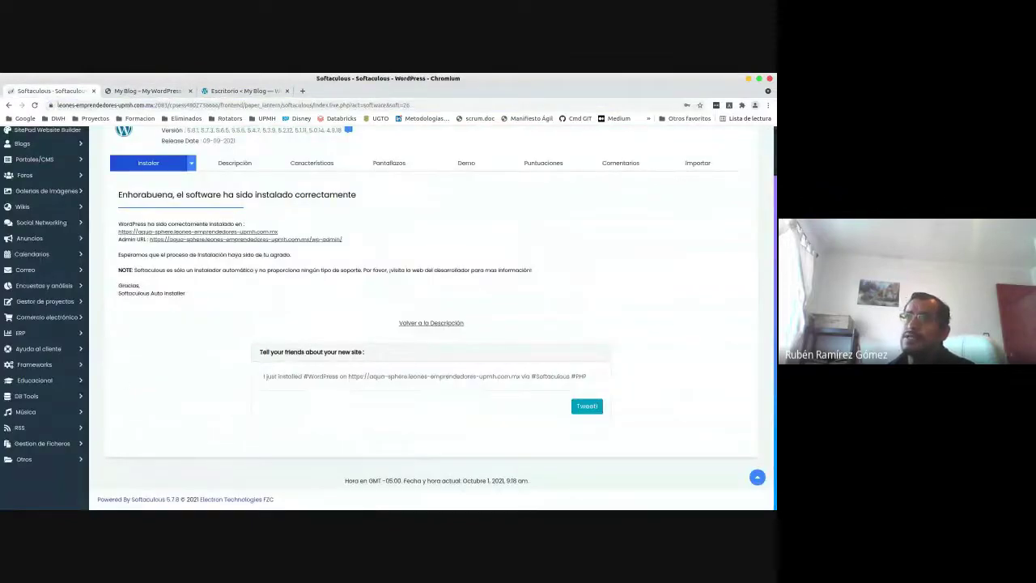
scroll(26, 250, up, 1)
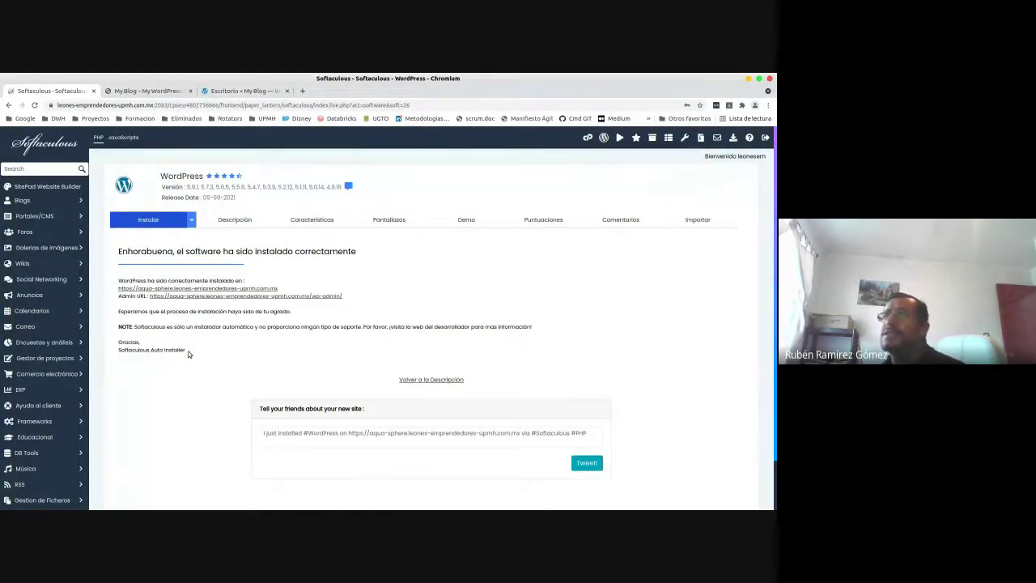
drag(188, 352, 119, 310)
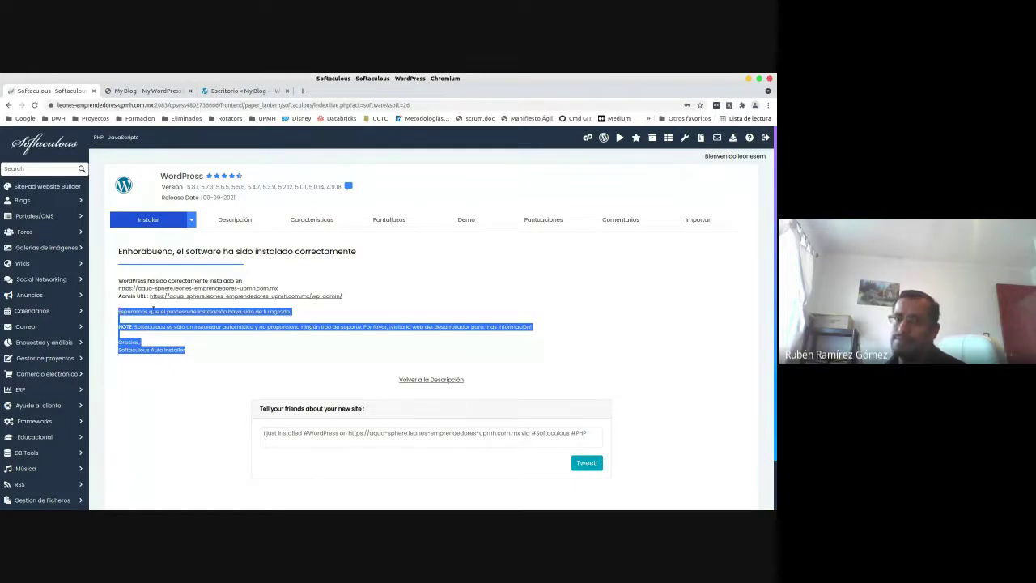
click(168, 324)
scroll(222, 397, down, 1)
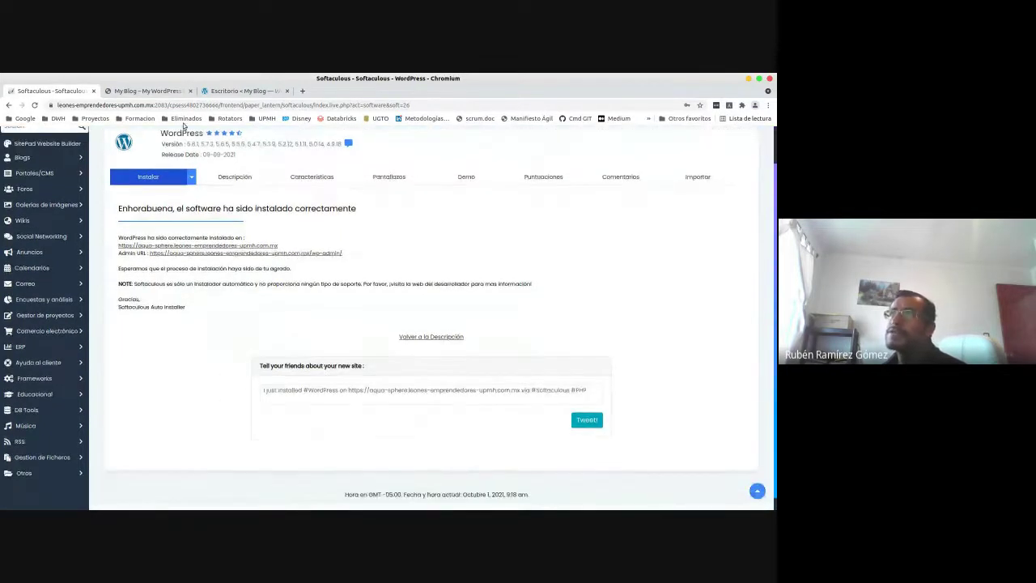
Step: From the Escritorio dashboard, open a fourth, blank browser tab
click(239, 91)
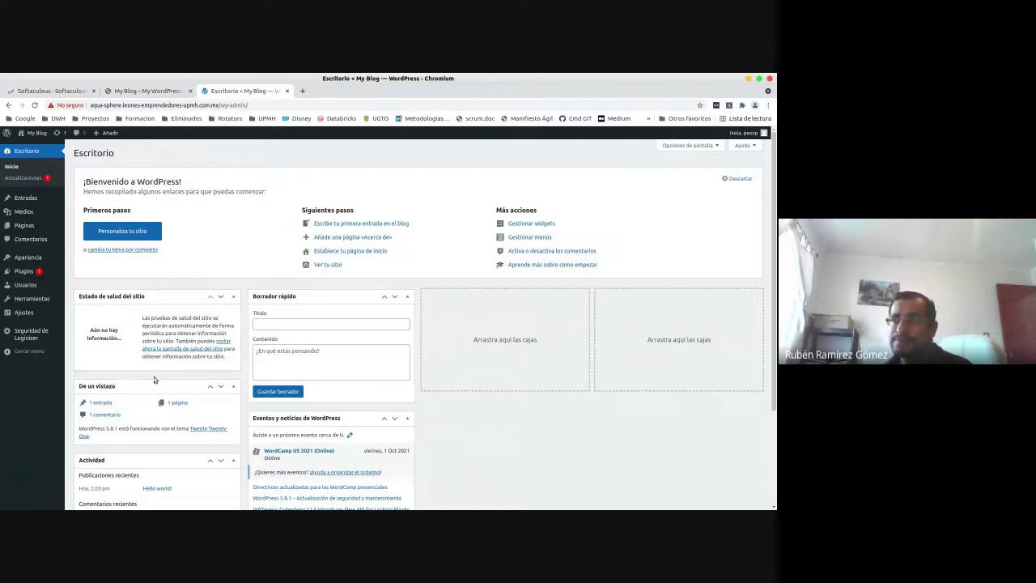
scroll(154, 376, down, 3)
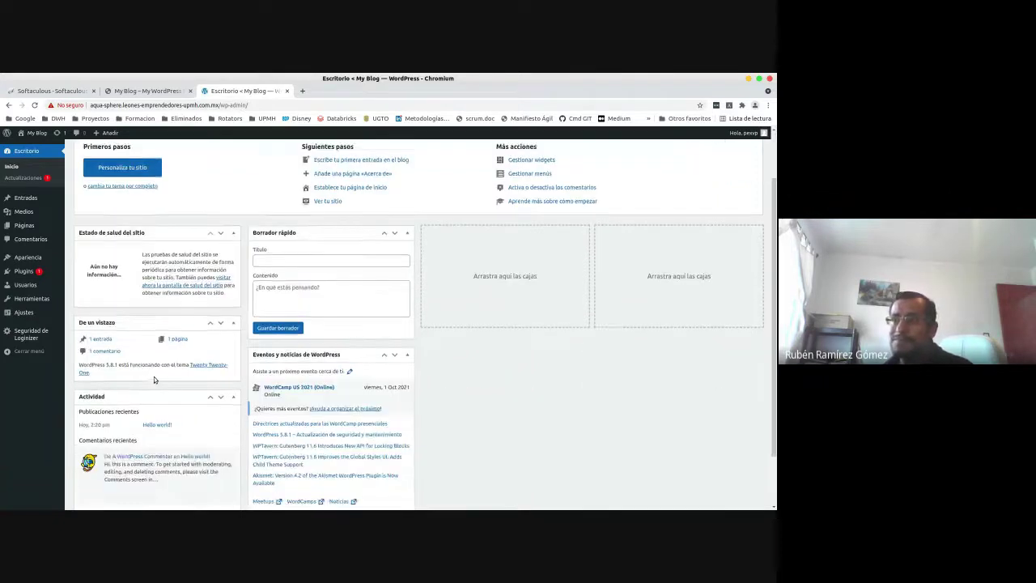
scroll(154, 376, up, 2)
scroll(153, 380, up, 1)
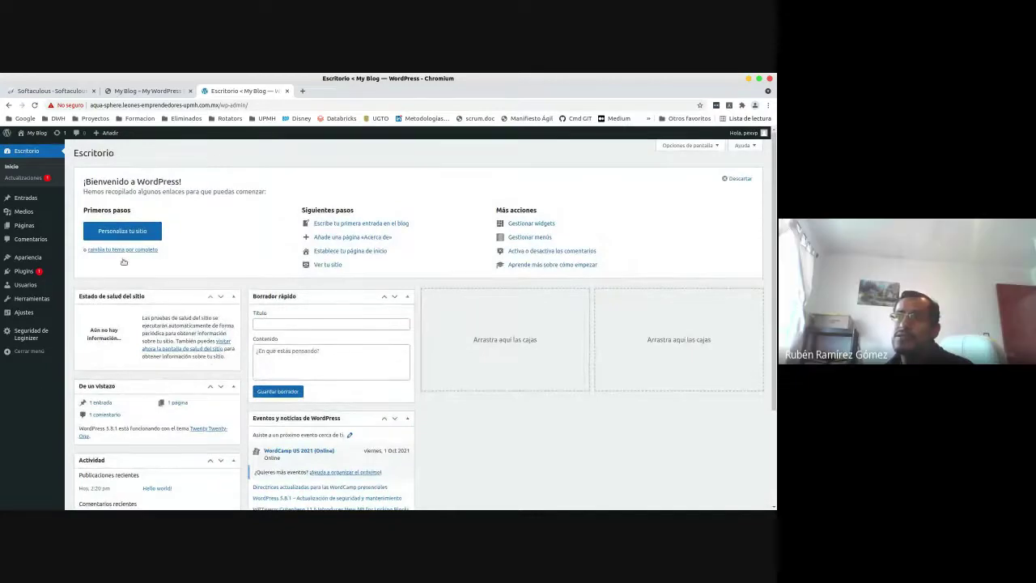
mouse_move(18, 304)
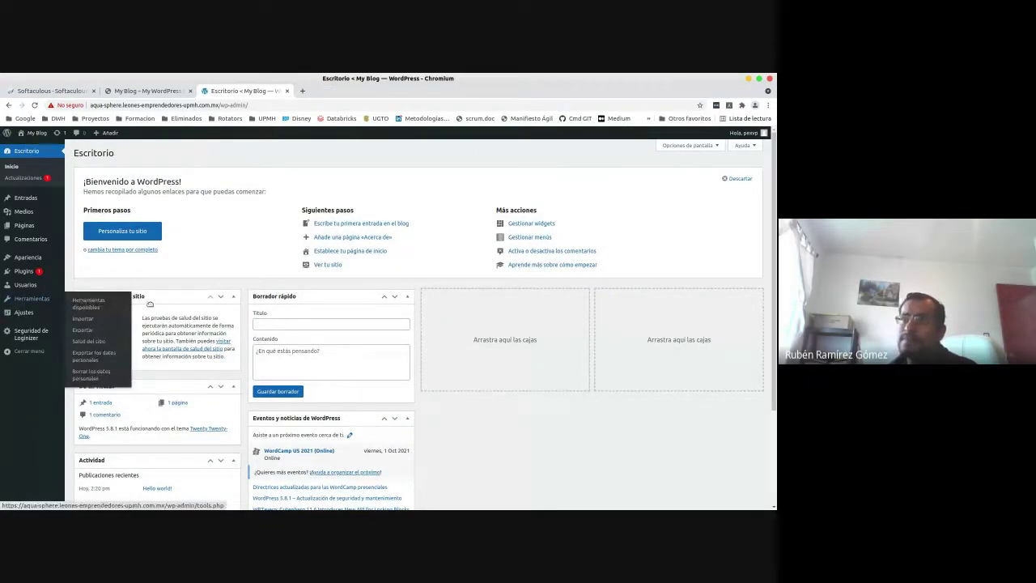
click(302, 90)
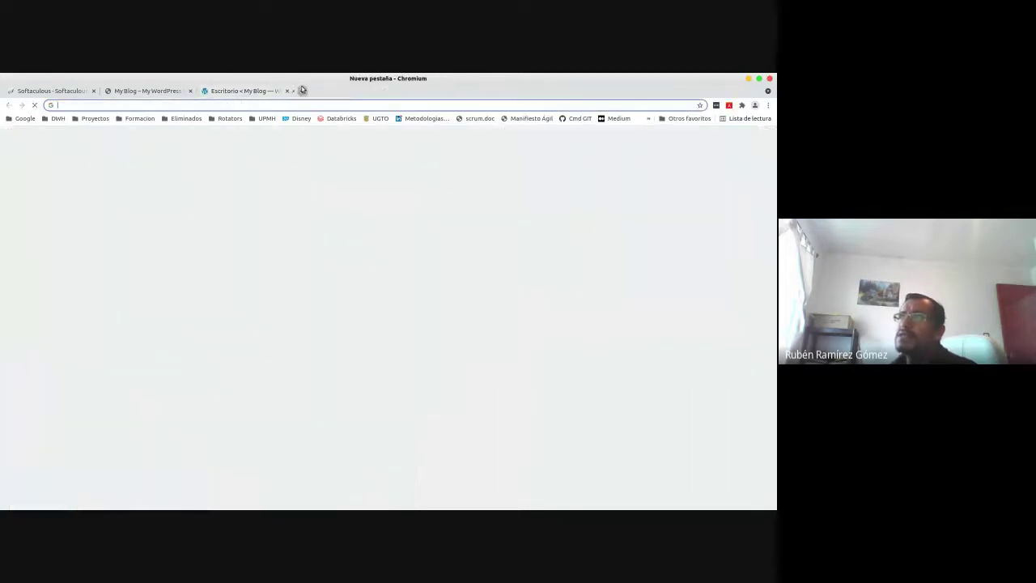
Step: Load wordpress.org in the new blank tab
click(218, 102)
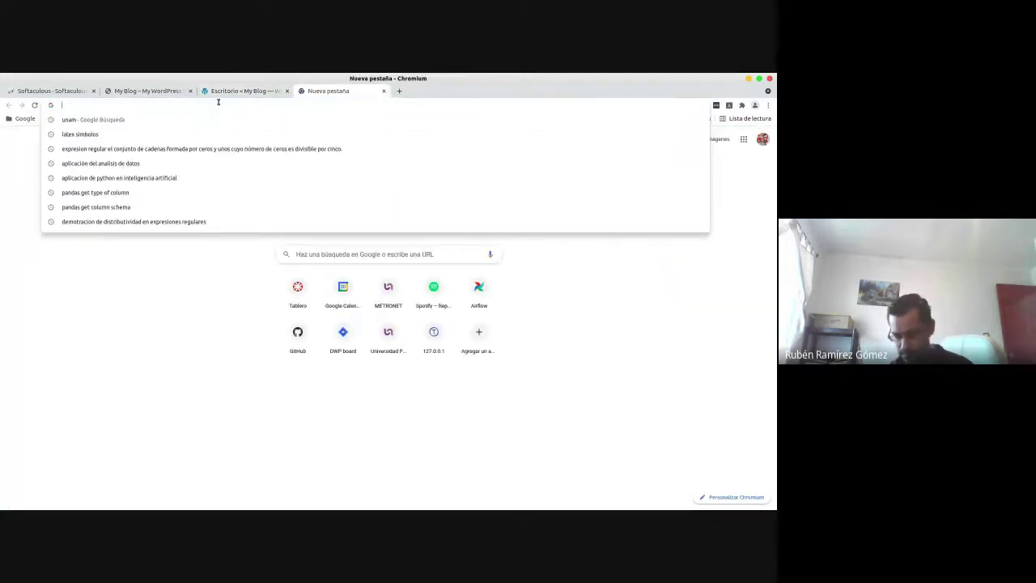
text(wordpress)
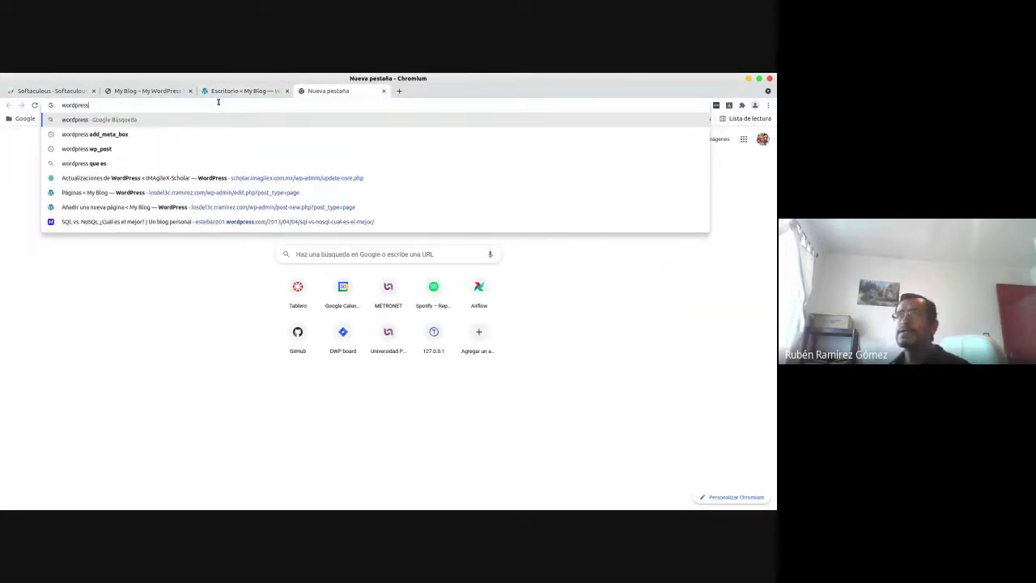
text(.org)
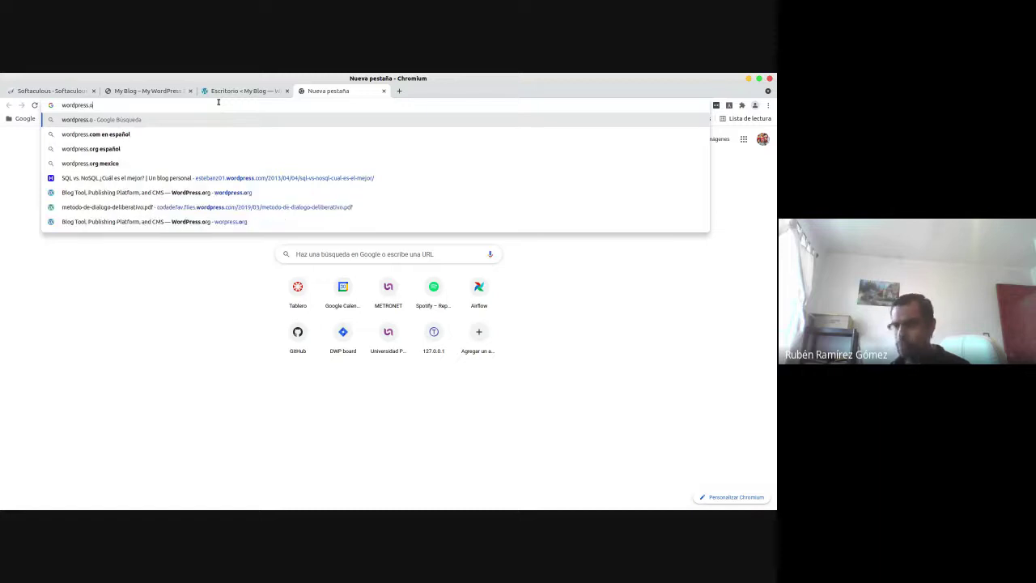
key(Return)
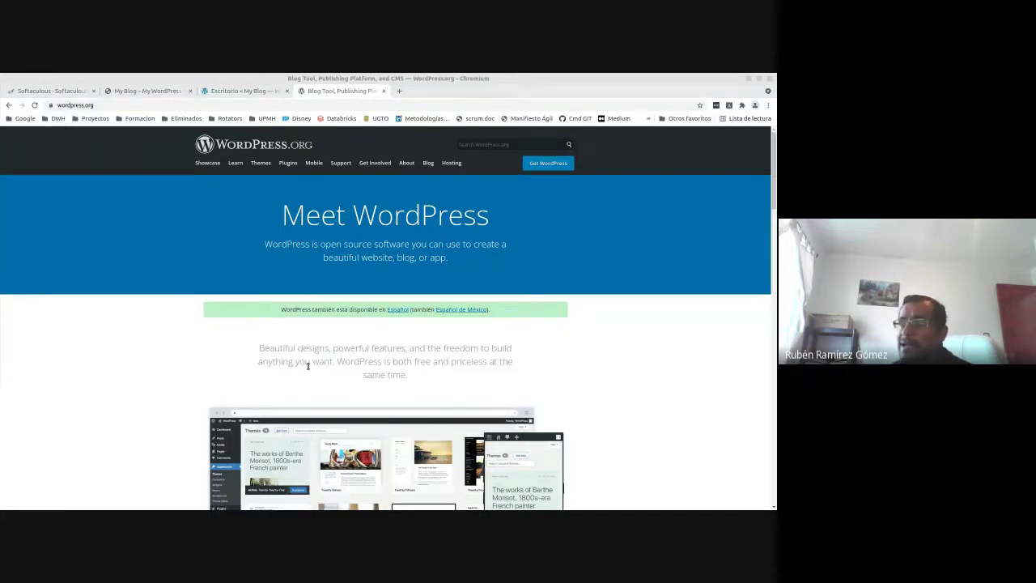
scroll(308, 366, down, 3)
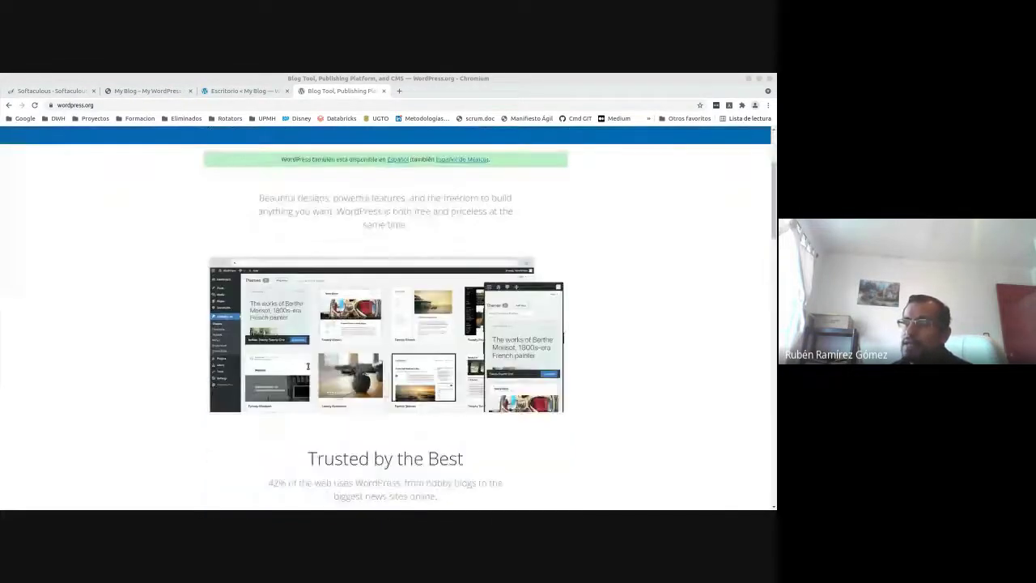
scroll(308, 366, up, 3)
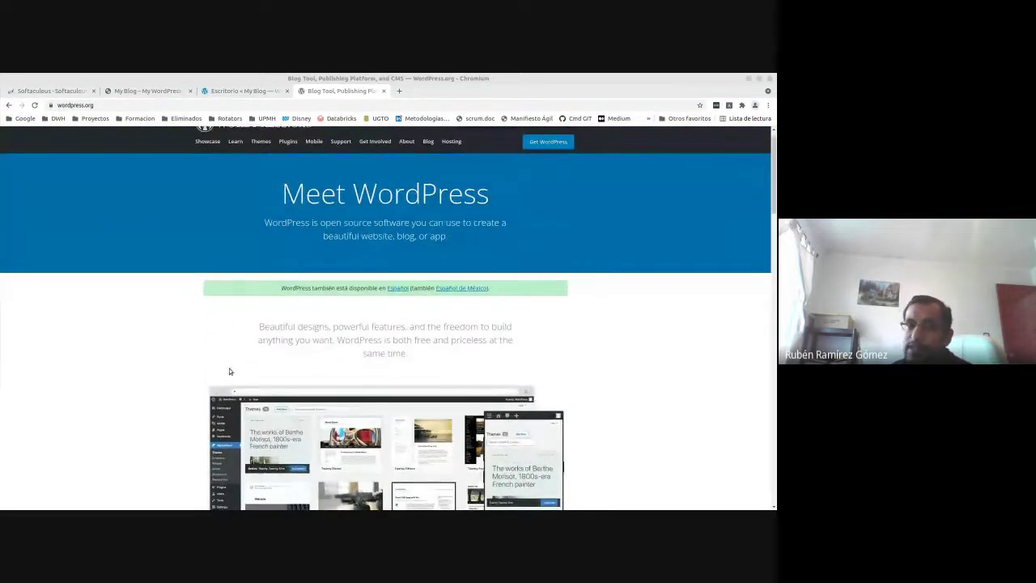
Step: Scroll through the WordPress.org homepage, then return to the 'Escritorio < My Blog' tab
scroll(229, 371, down, 3)
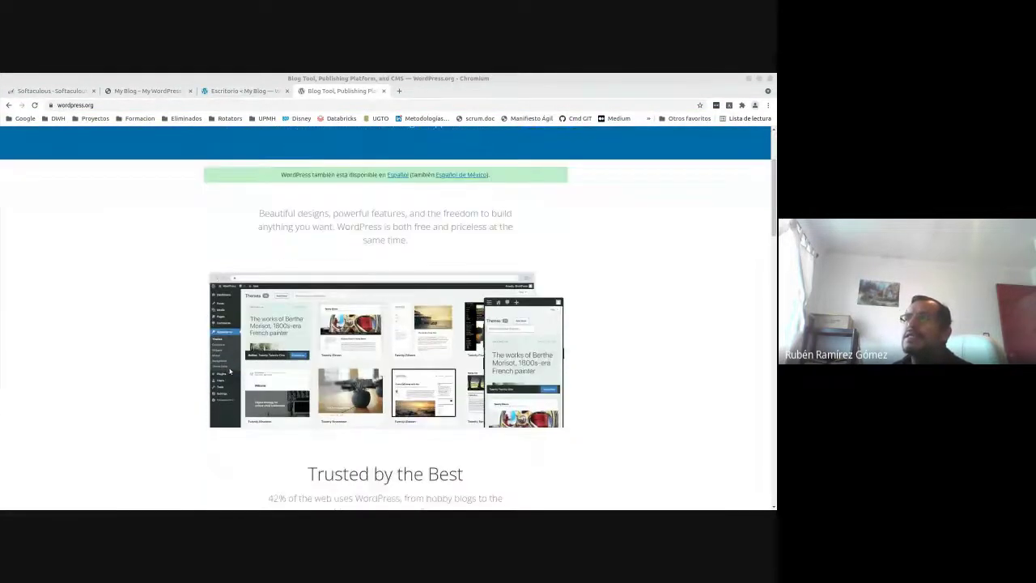
scroll(229, 371, down, 5)
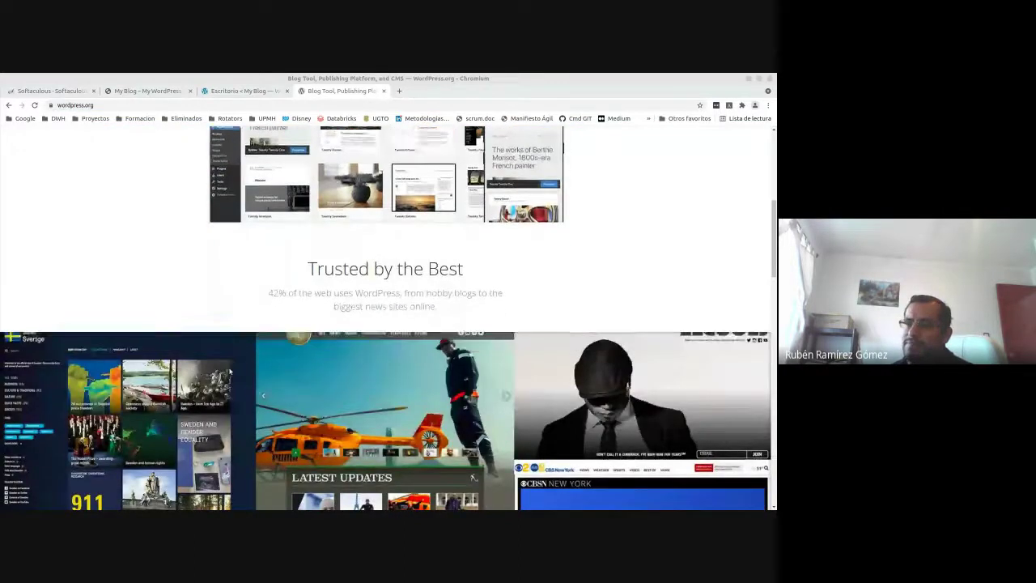
scroll(220, 383, down, 2)
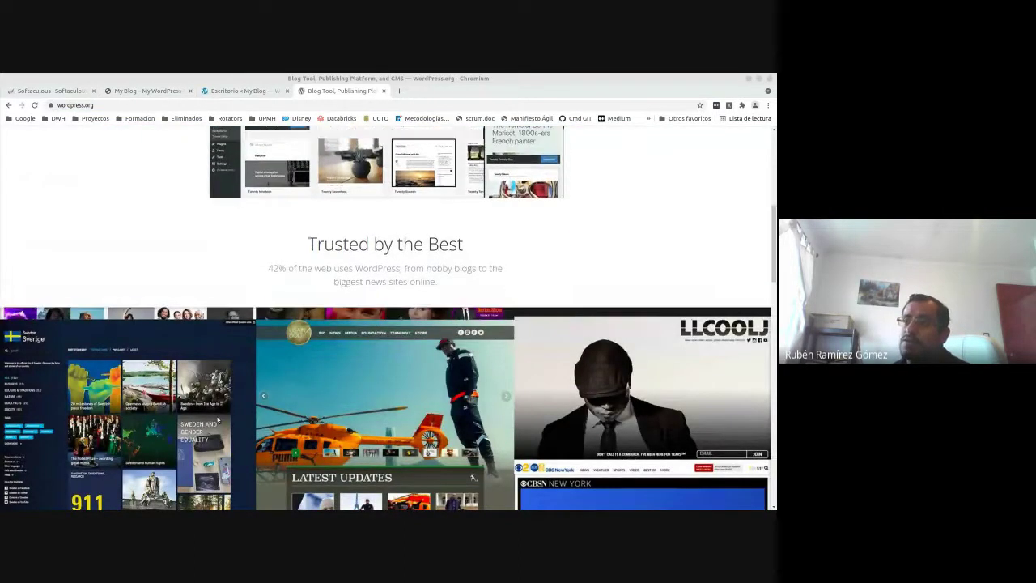
scroll(217, 432, down, 3)
scroll(217, 433, down, 2)
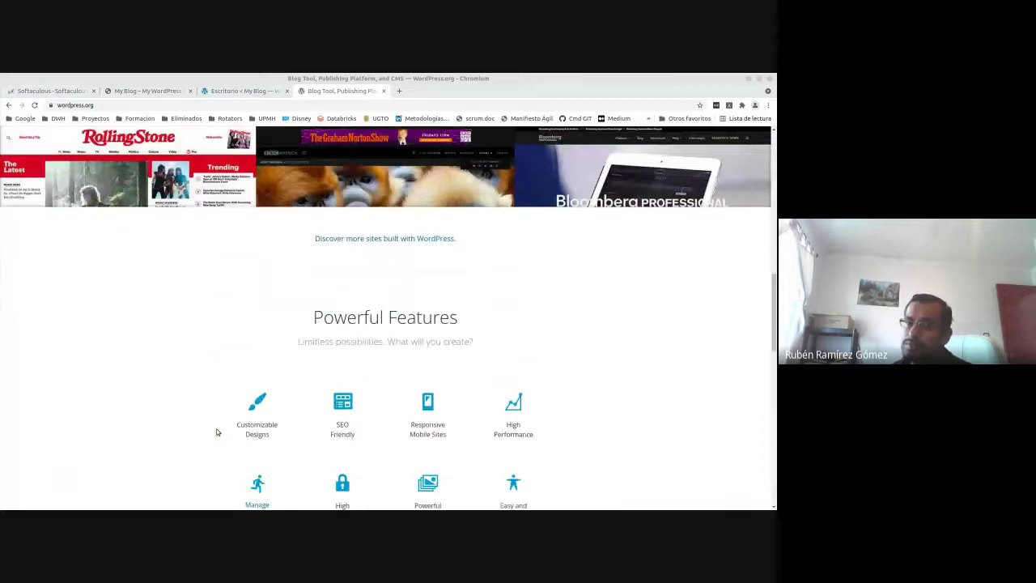
scroll(218, 431, down, 4)
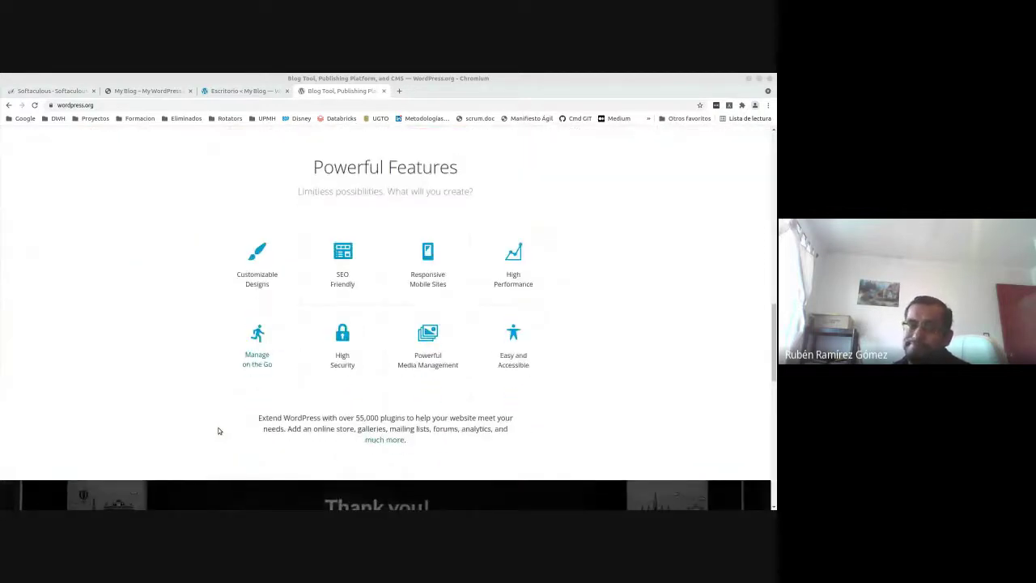
scroll(207, 416, up, 3)
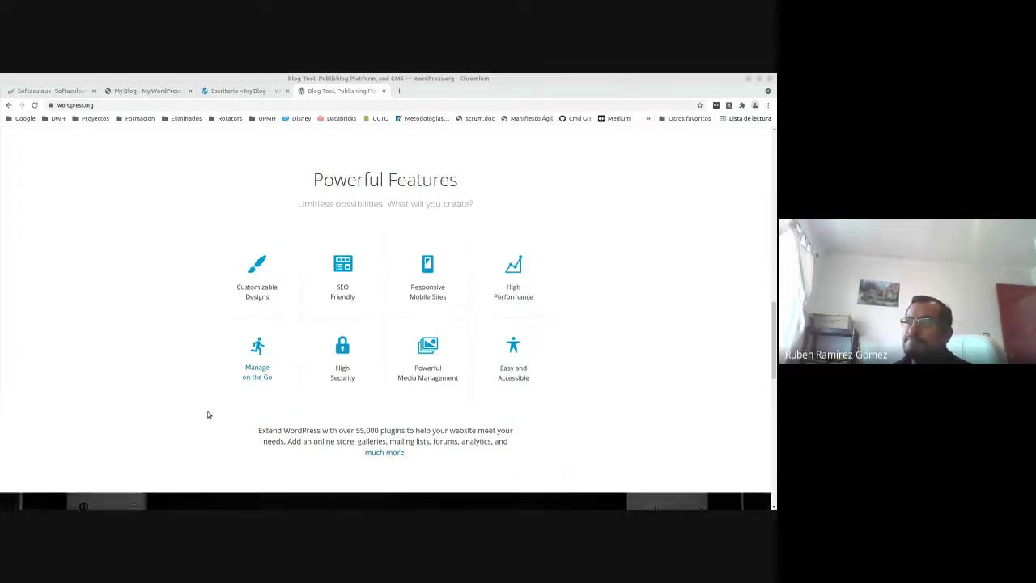
scroll(207, 416, up, 2)
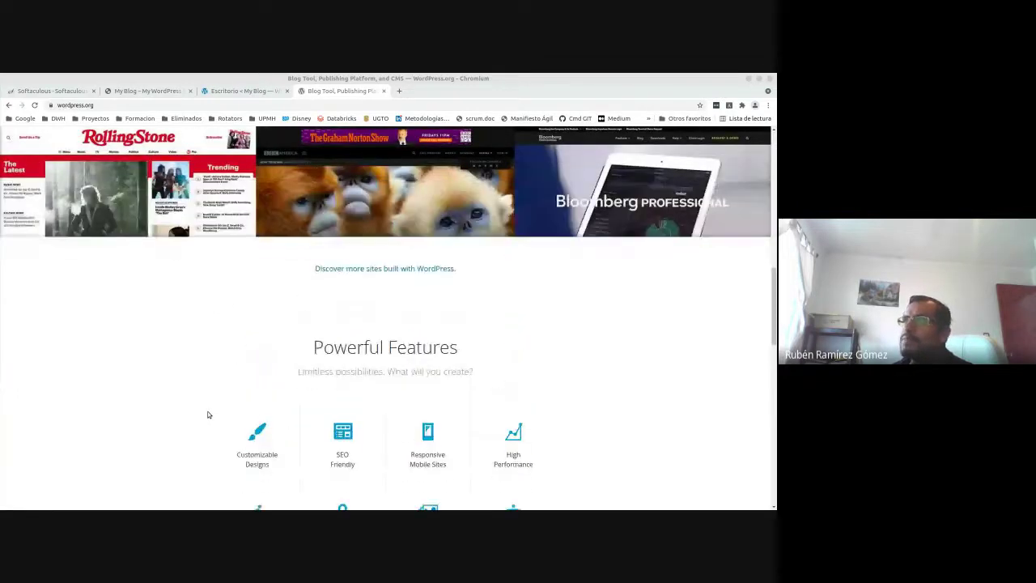
drag(775, 306, 774, 158)
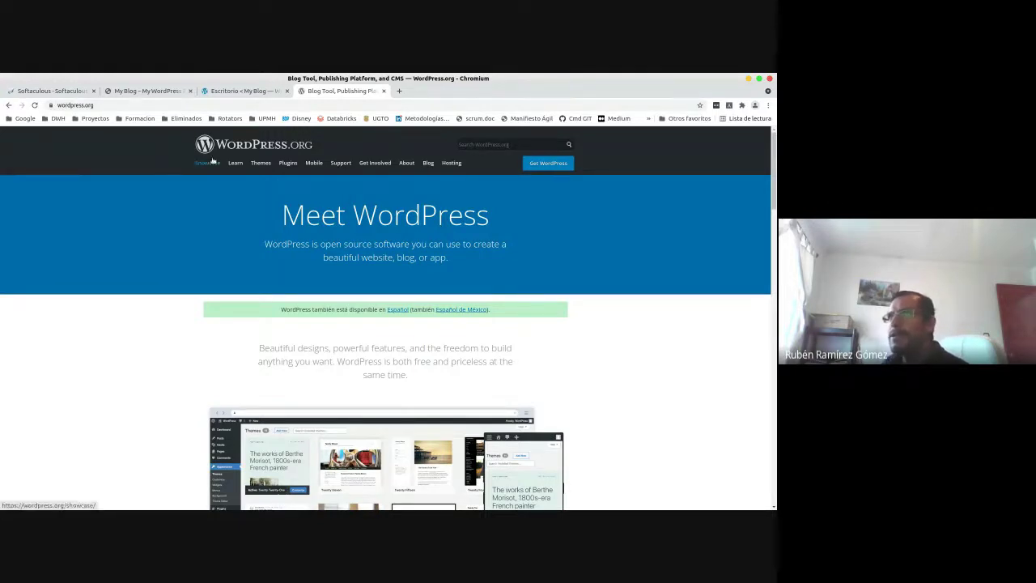
click(238, 89)
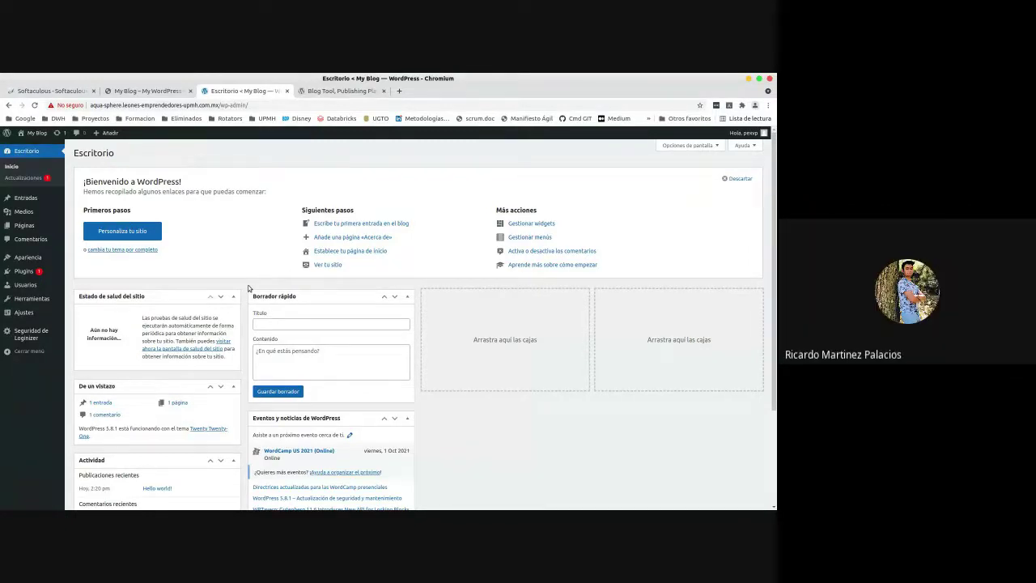
Step: Close the 'Blog Tool, Publishing Platform' tab, leaving the My Blog dashboard in front
click(333, 92)
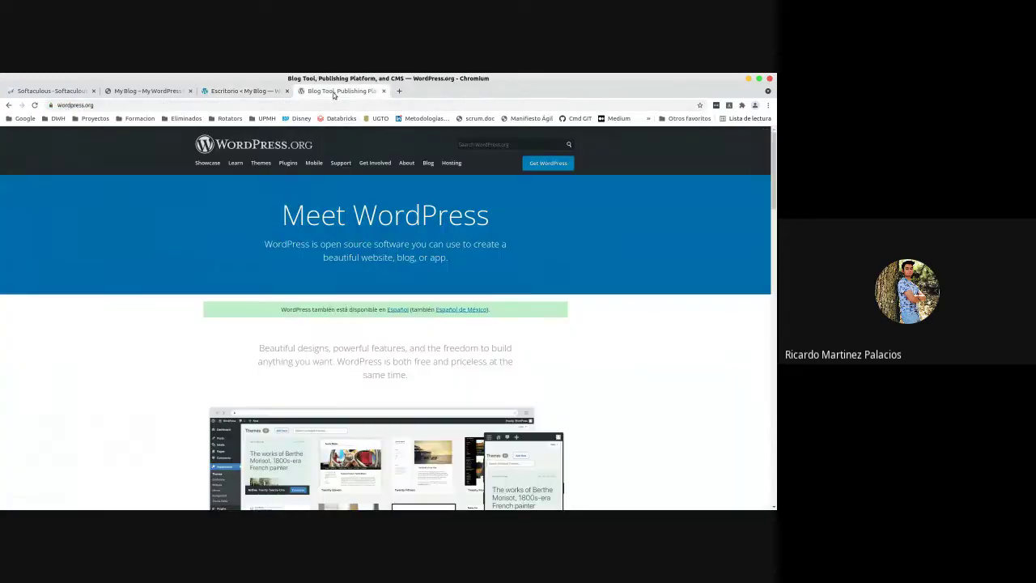
click(243, 91)
click(339, 91)
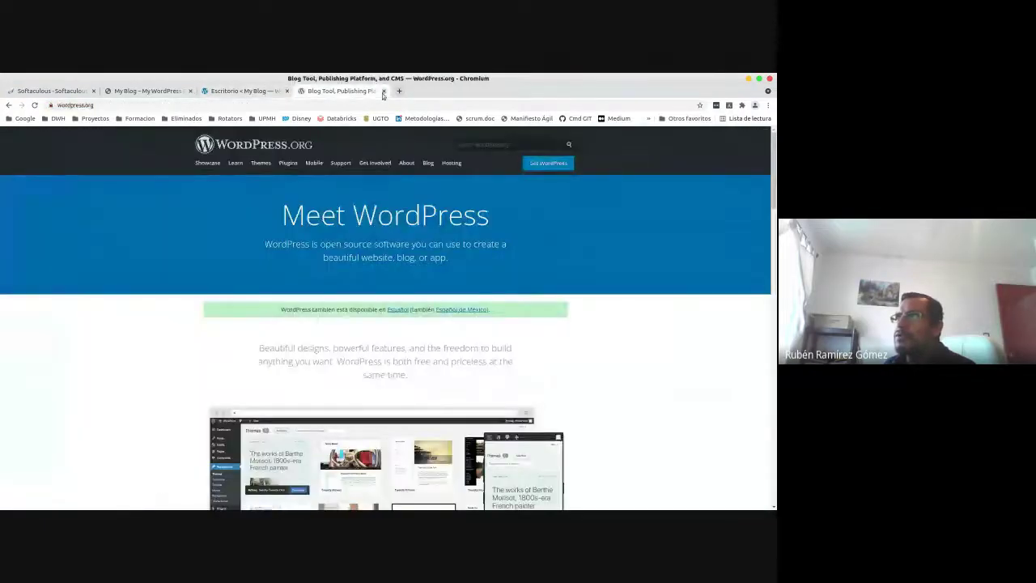
click(384, 92)
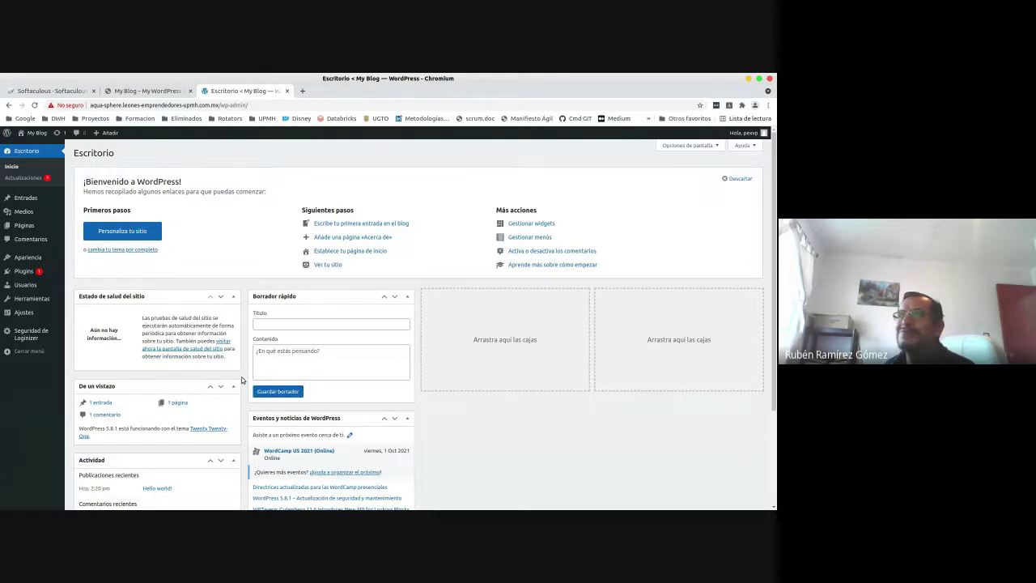
Step: Open Usuarios > Todos los usuarios to list the Administrator account, then show the window overview
click(22, 286)
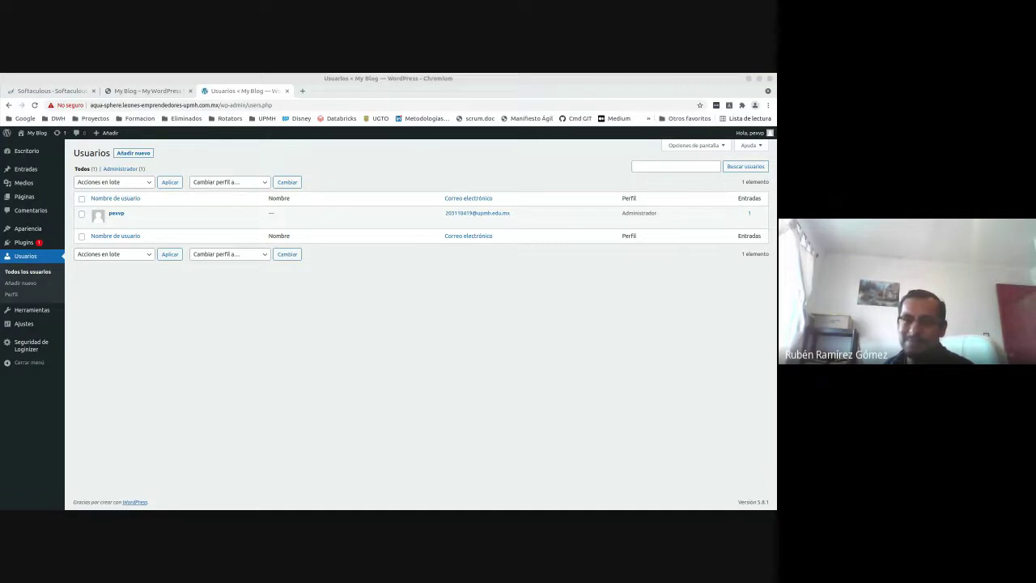
click(386, 296)
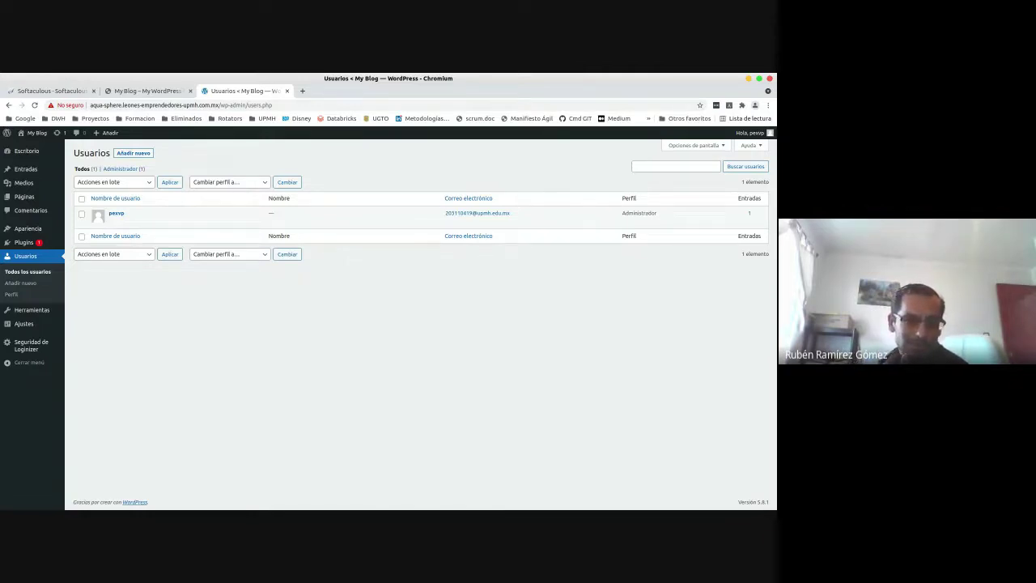
key(super)
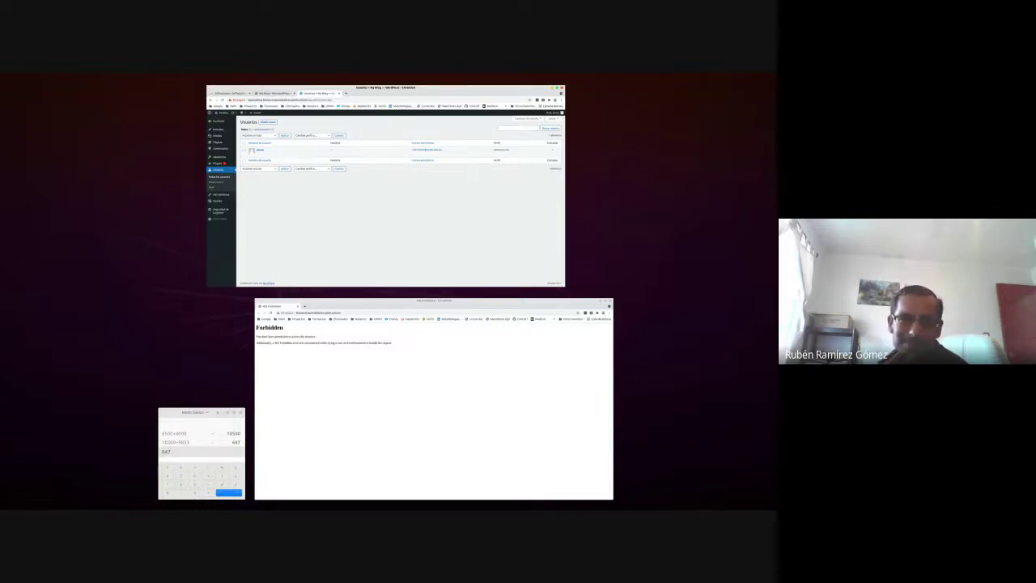
Step: Leave the window overview and maximize the E-Commerce.xmind mind map window
key(Escape)
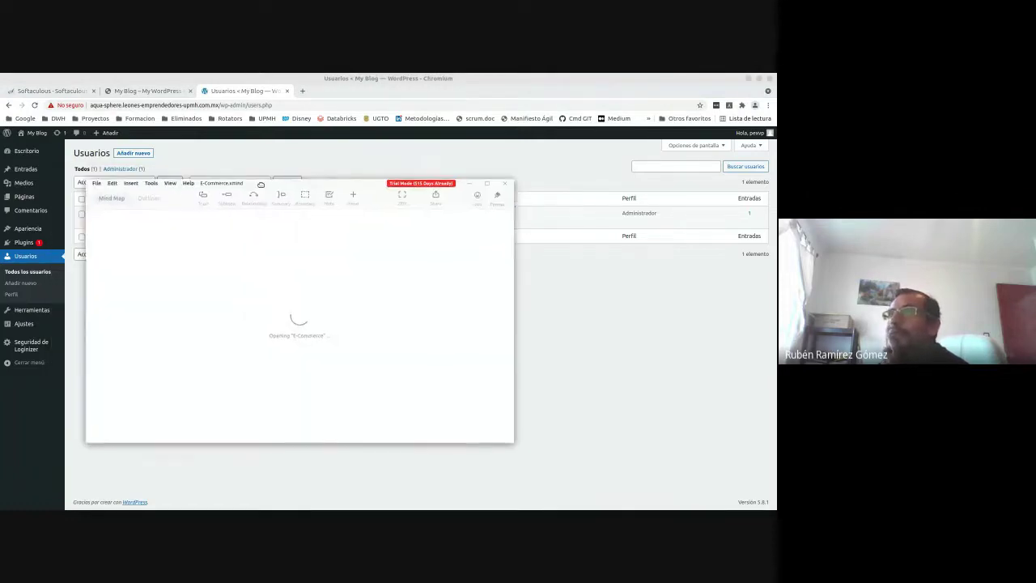
double_click(261, 183)
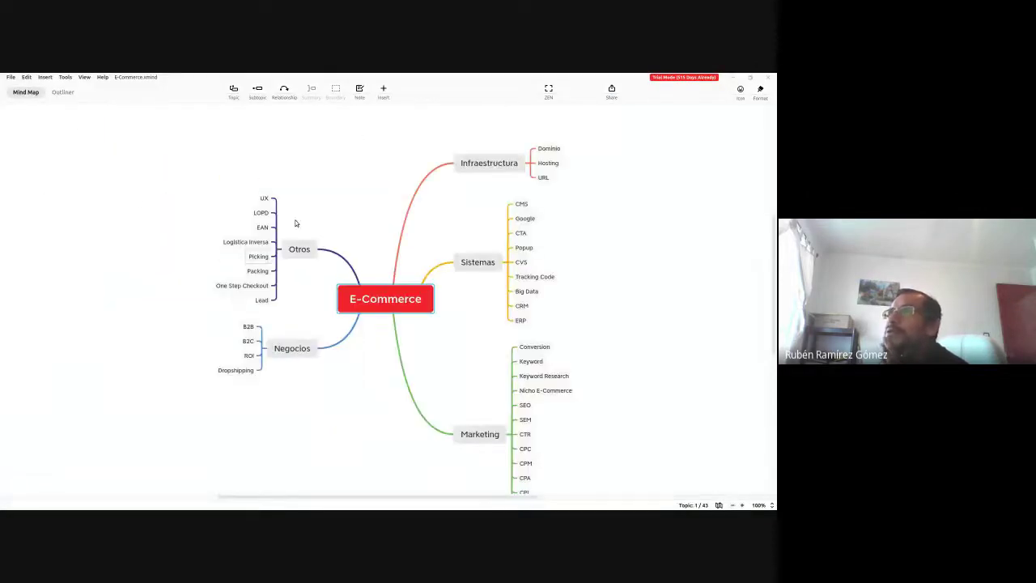
Step: Collapse the Otros, Negocios, Marketing, Sistemas and Infraestructura branches
click(279, 251)
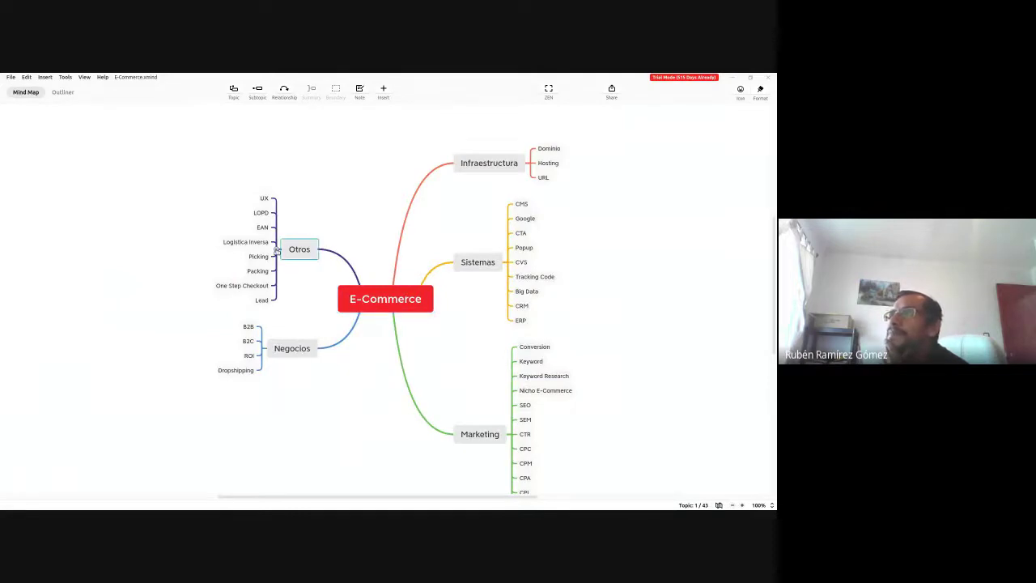
click(264, 257)
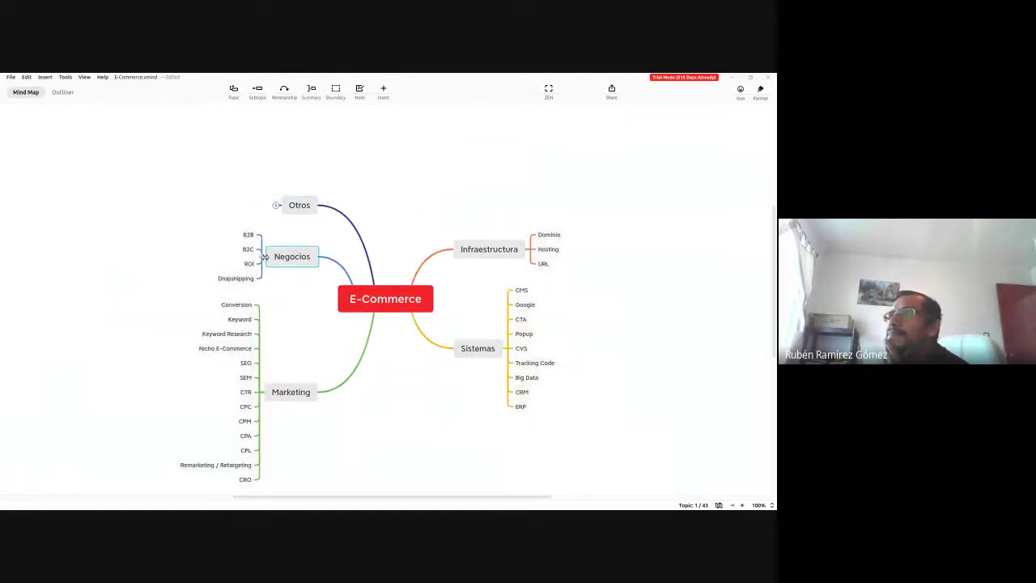
click(262, 257)
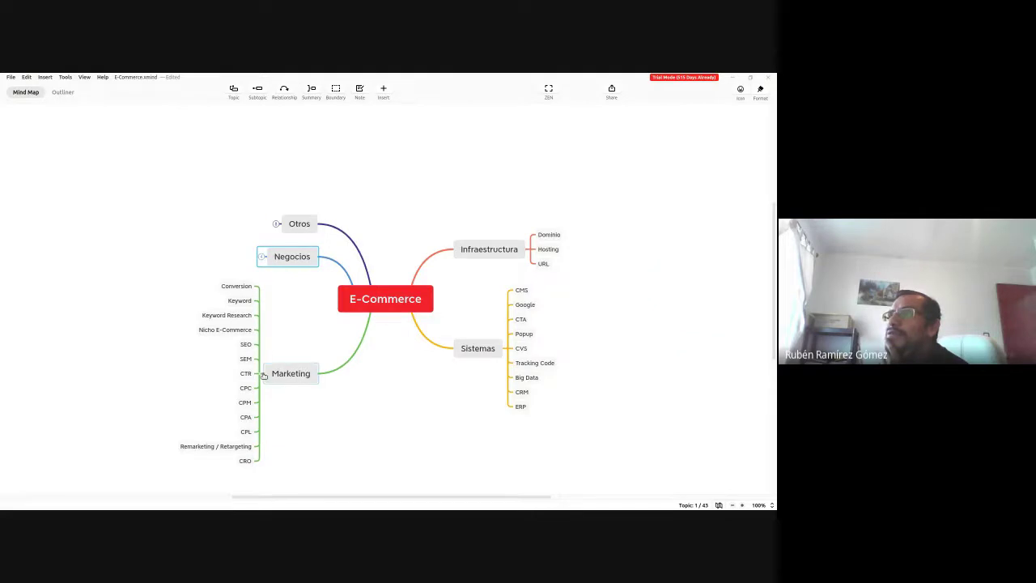
click(260, 373)
click(467, 348)
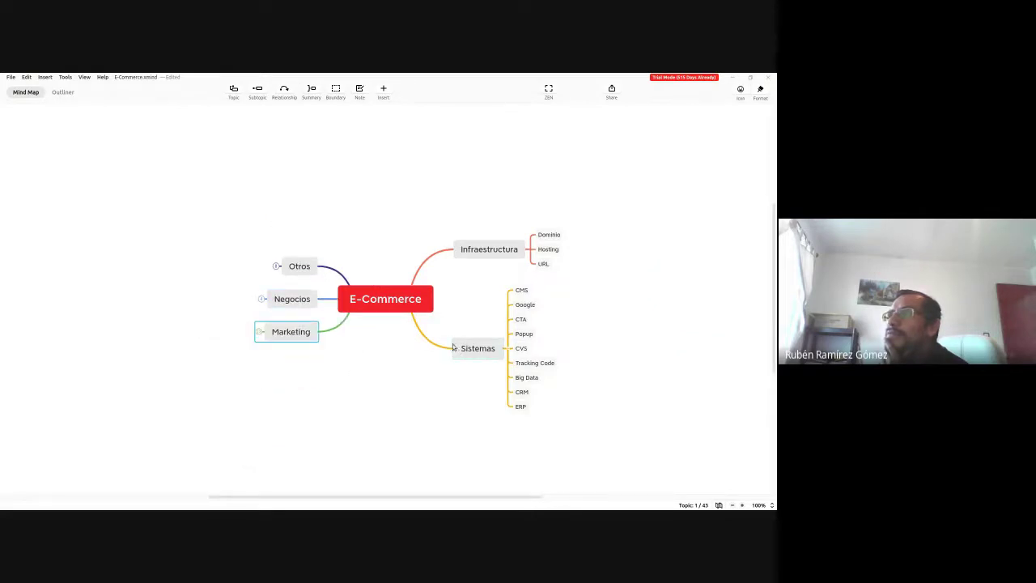
click(508, 350)
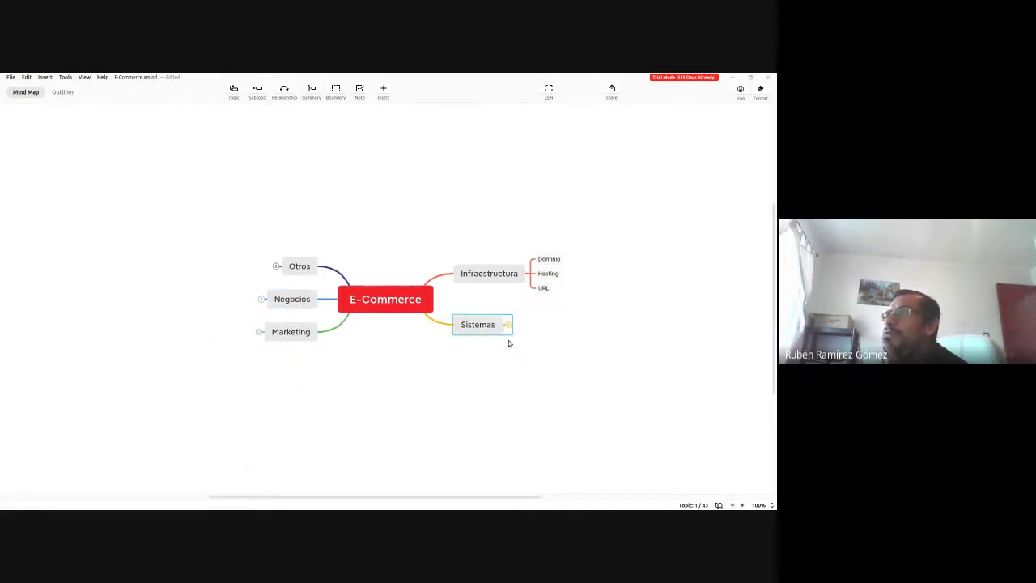
click(516, 277)
click(531, 273)
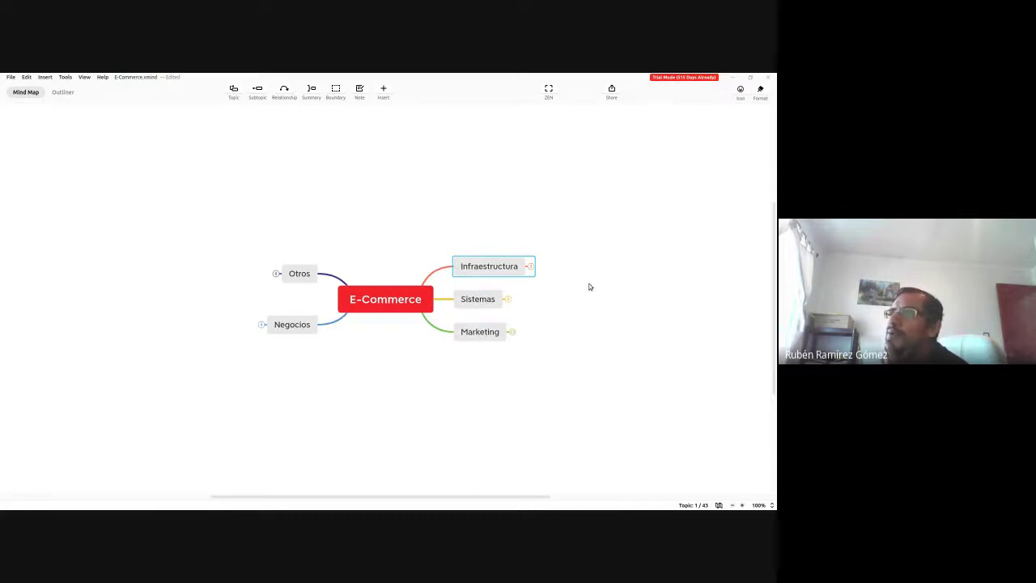
Step: Re-expand Infraestructura and Sistemas, delete a stray Floating Topic, and keep Marketing collapsed
click(528, 267)
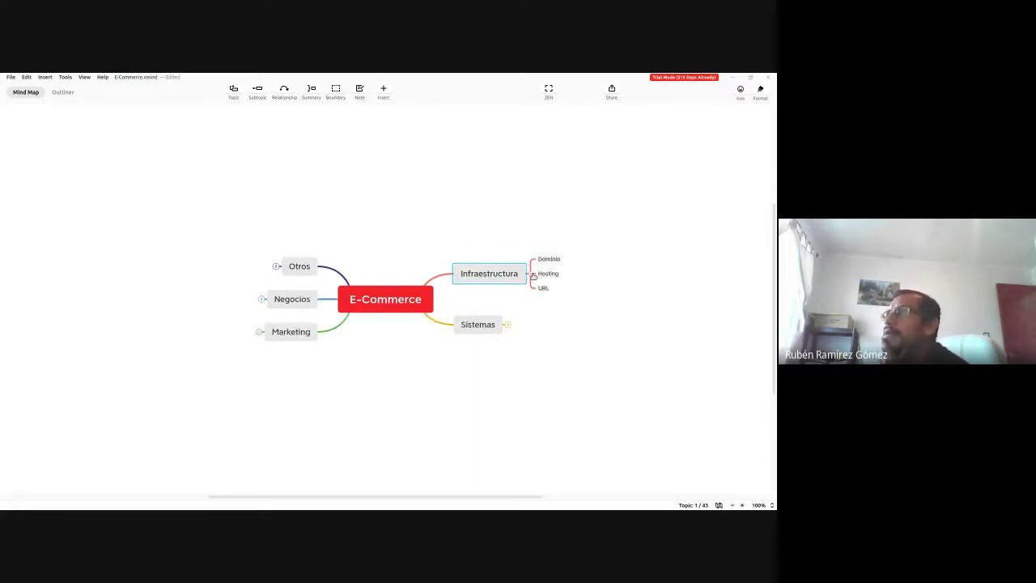
click(507, 326)
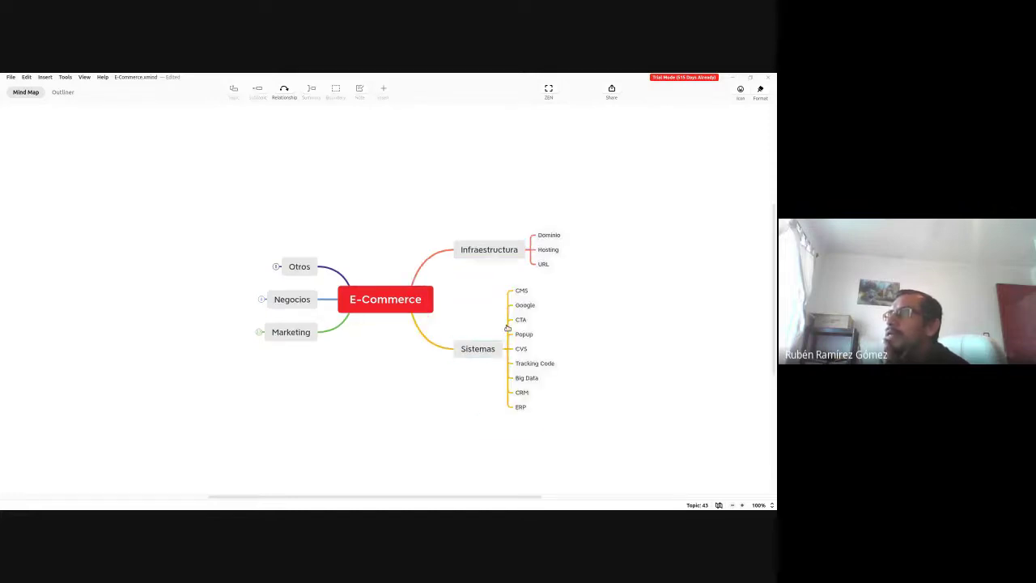
double_click(506, 423)
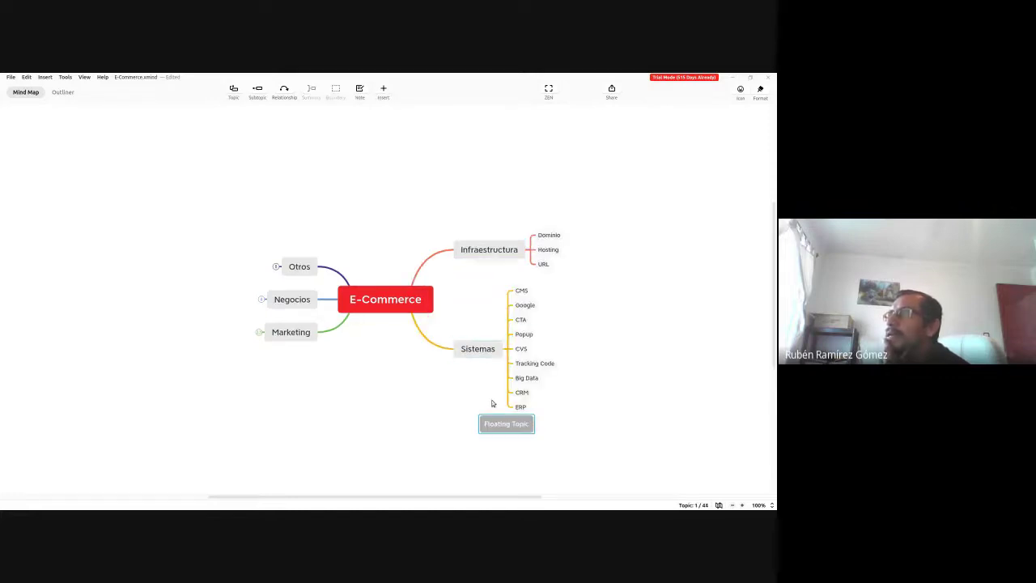
click(459, 450)
click(499, 428)
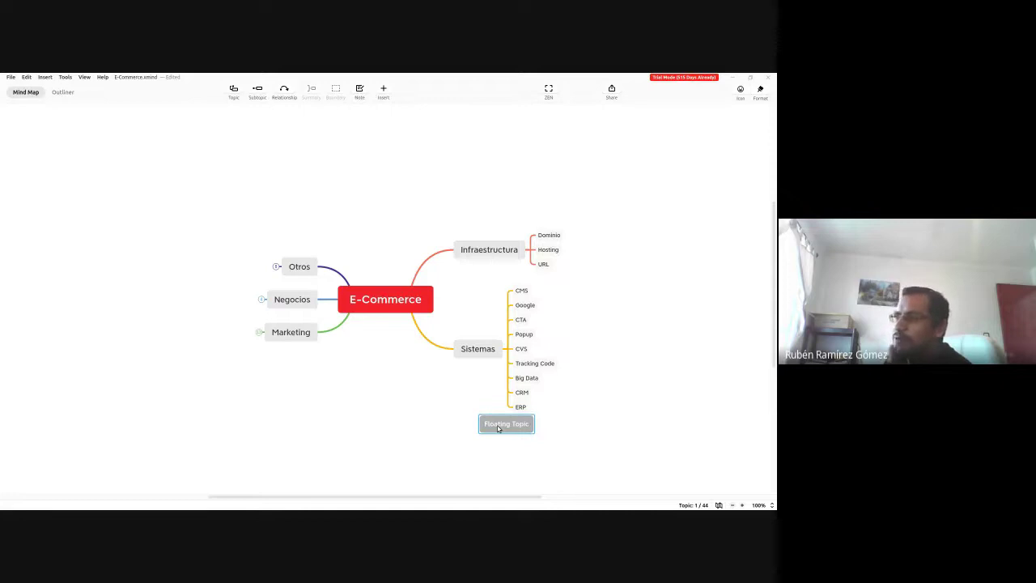
key(Delete)
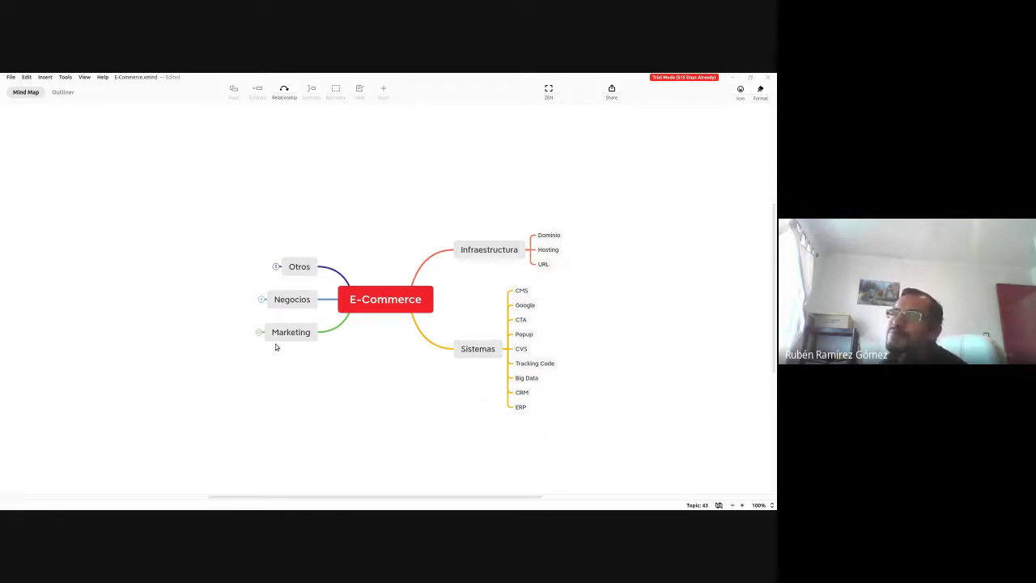
click(258, 332)
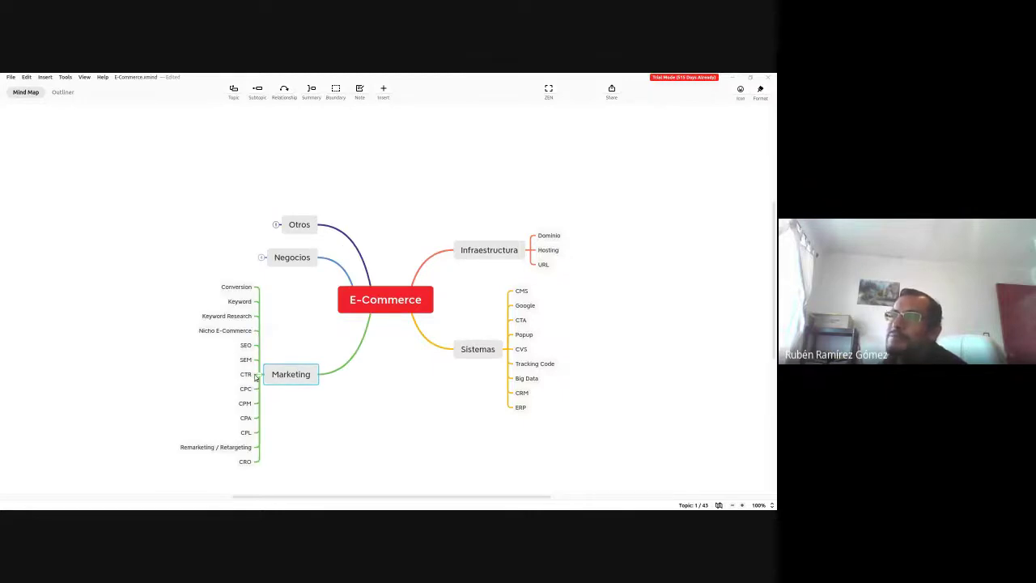
click(257, 374)
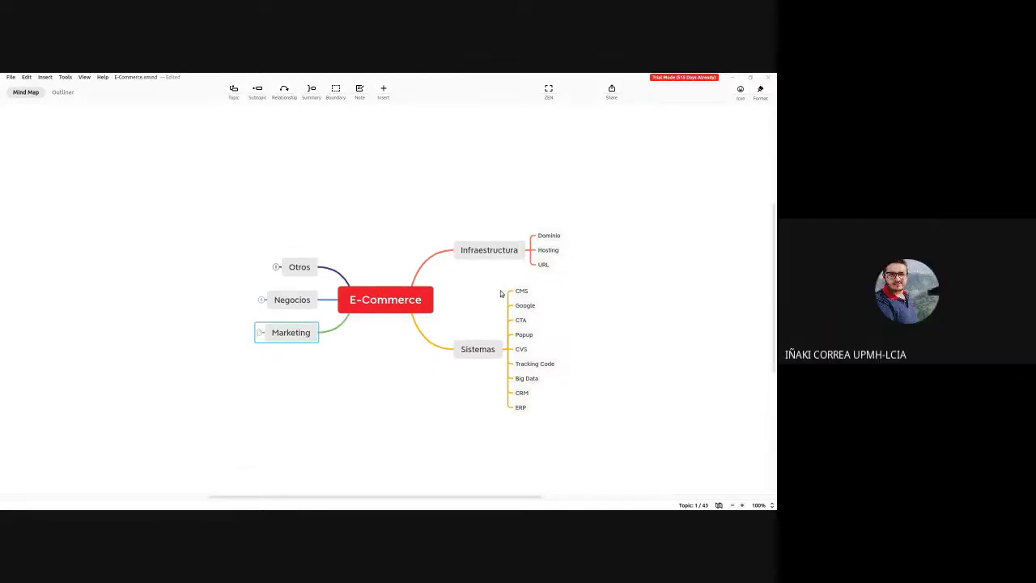
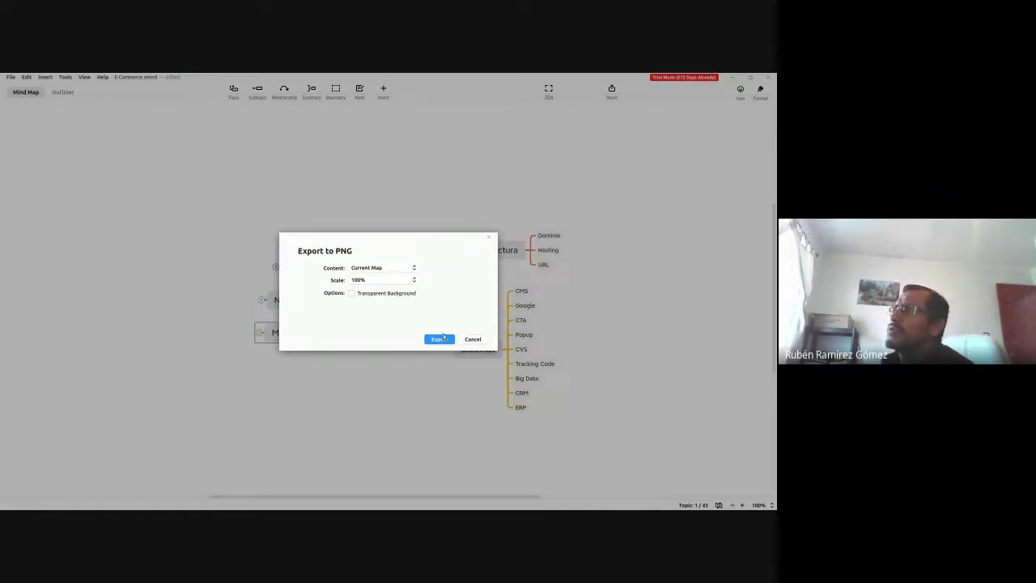
Step: Confirm the PNG export and save it as E-Commerce.png in the Imágenes folder
click(441, 336)
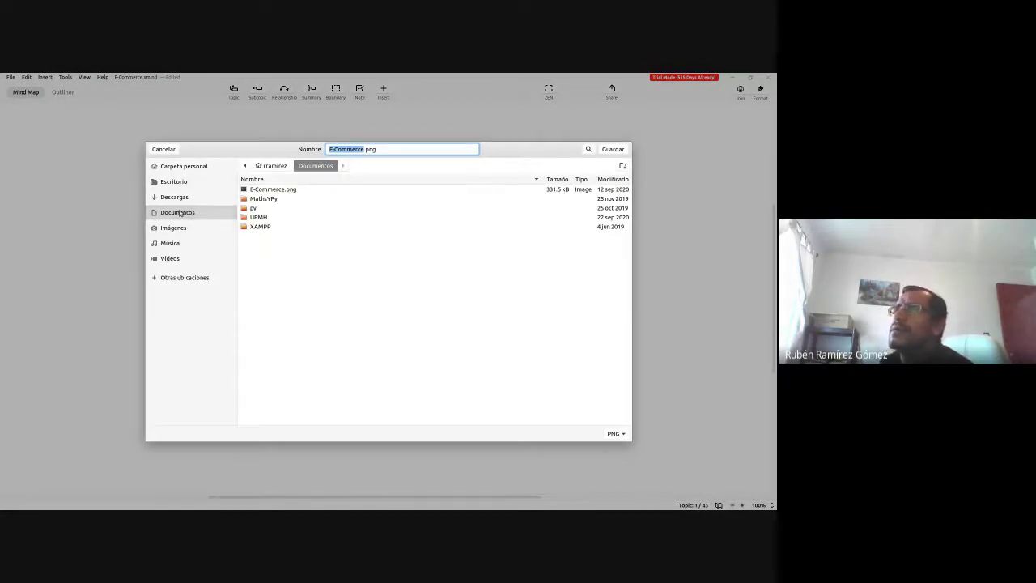
click(176, 229)
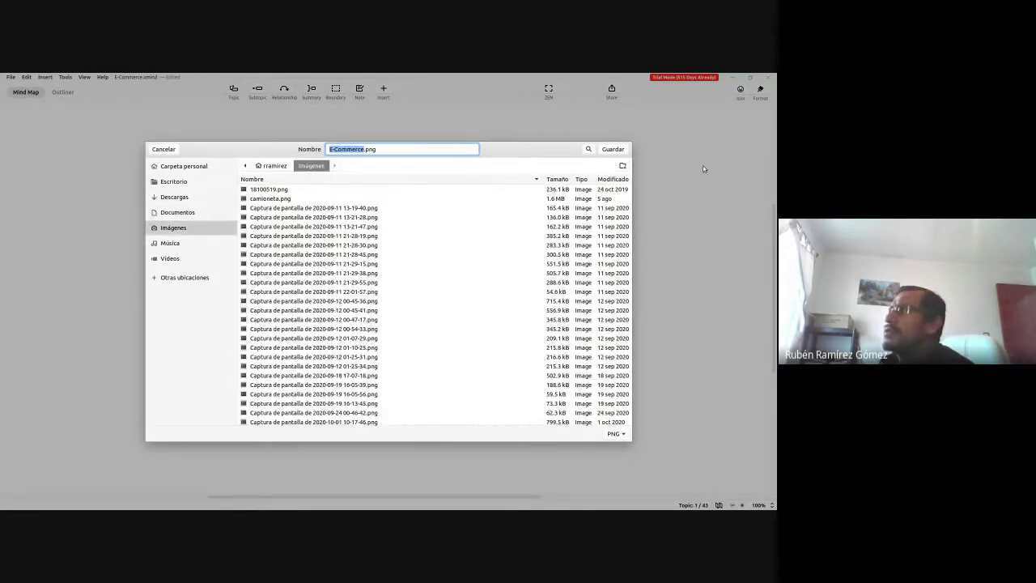
click(615, 148)
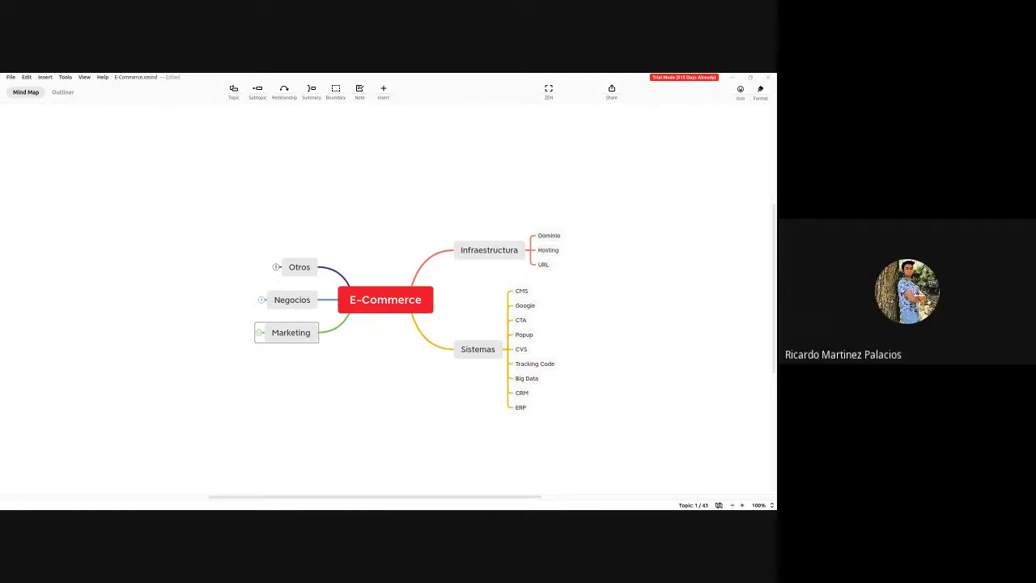
Step: View the exported E-Commerce.png at full size, then quit XMind without saving the map
drag(0, 139, 376, 174)
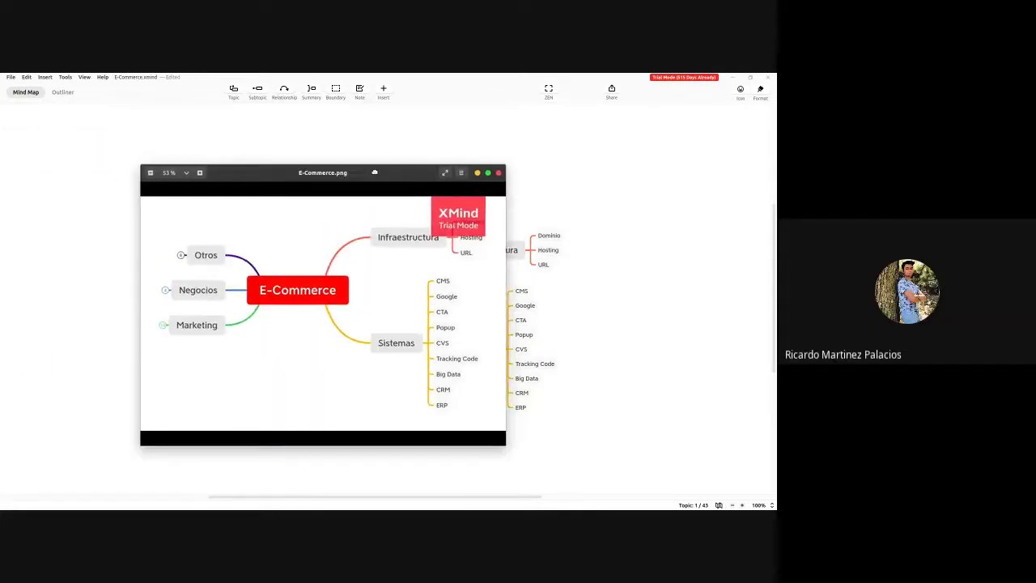
double_click(375, 172)
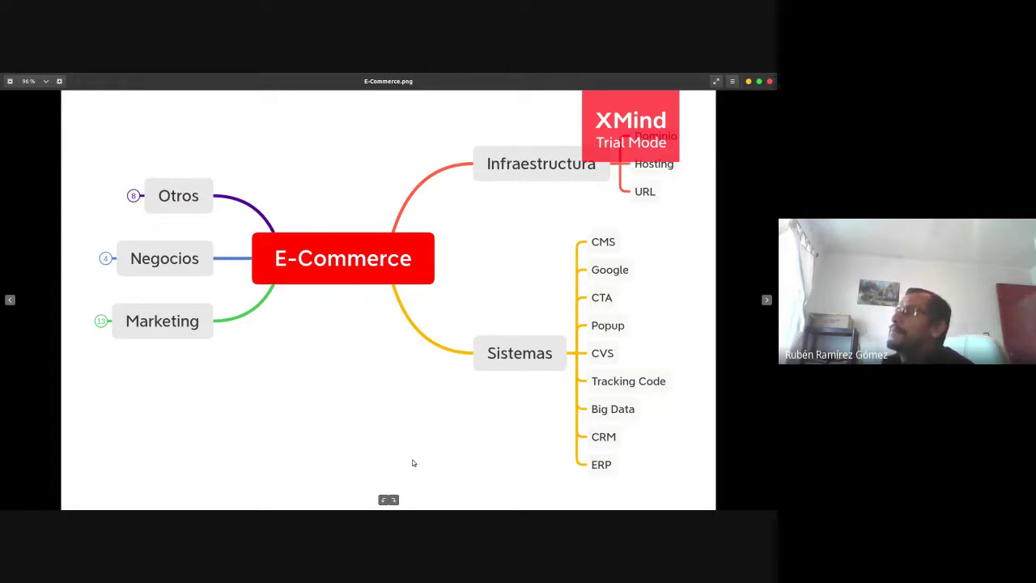
click(769, 84)
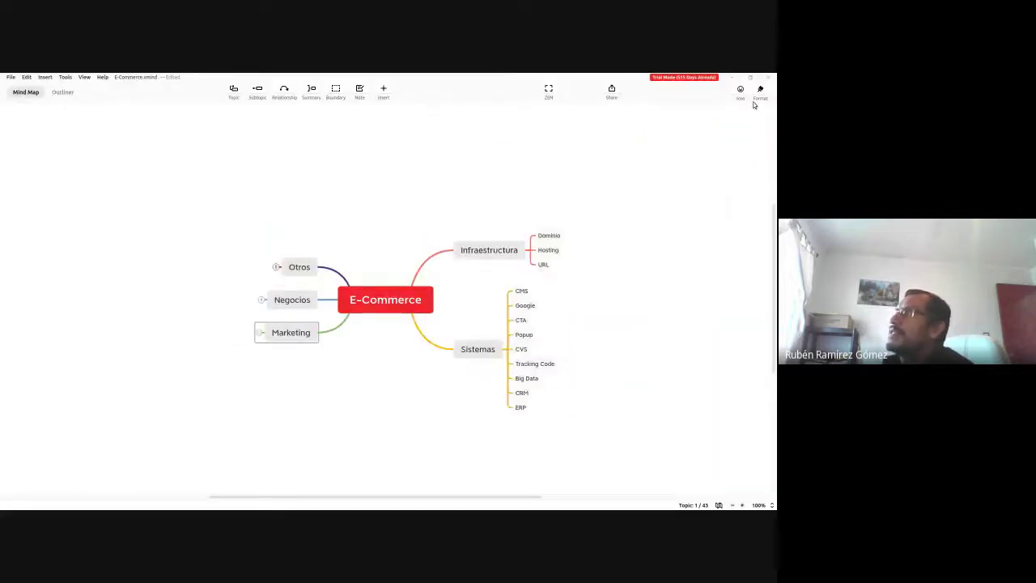
click(766, 78)
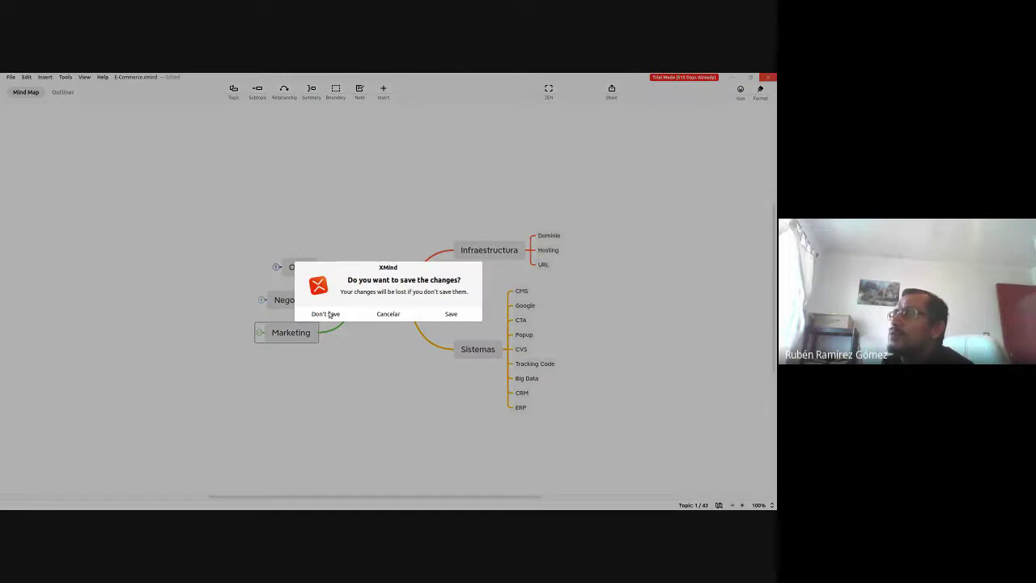
click(326, 314)
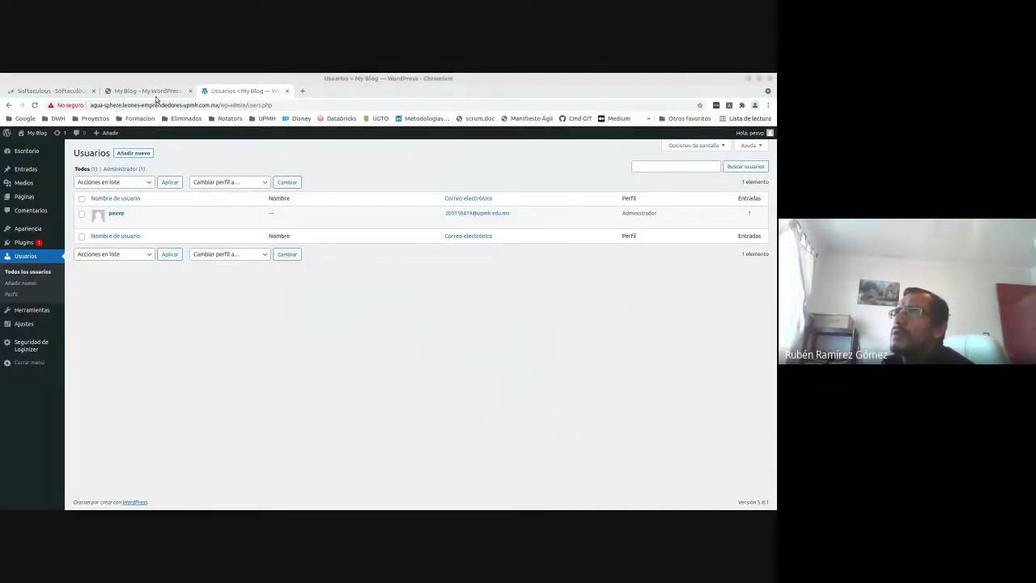
Step: Switch to the Softaculous installation-success tab, scroll to the top, and return to the cPanel home
click(156, 91)
click(48, 90)
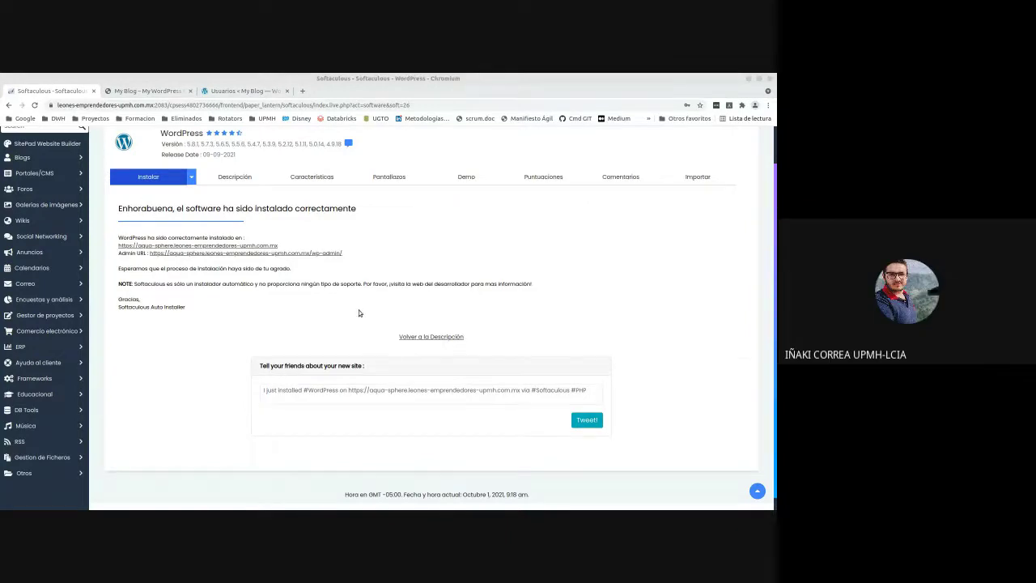
click(224, 306)
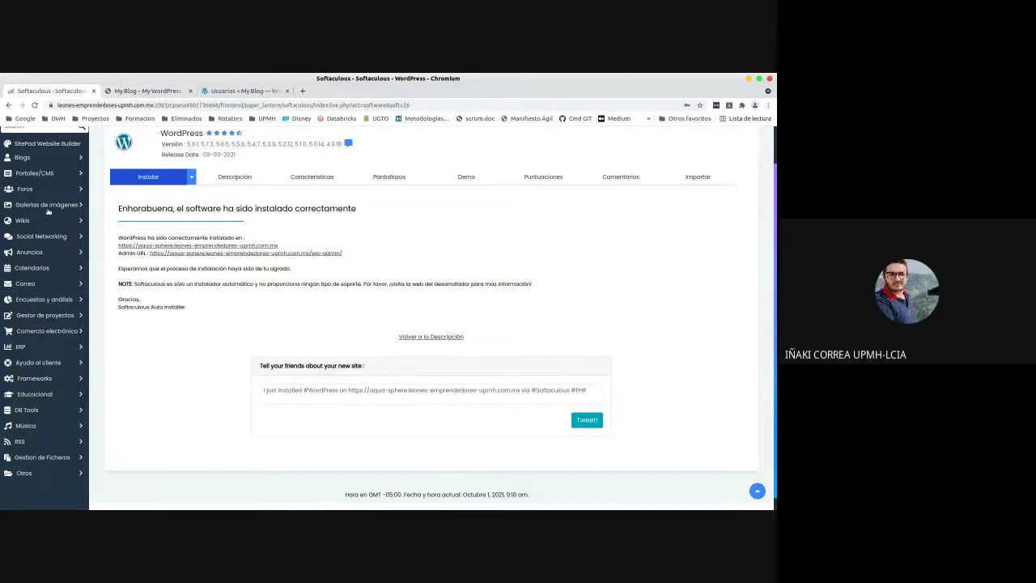
scroll(168, 339, up, 2)
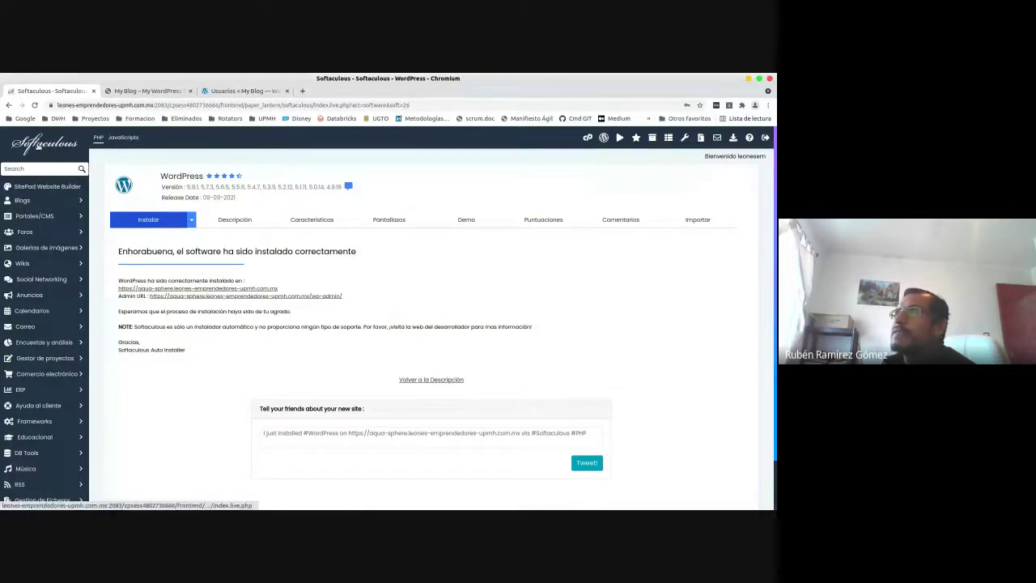
click(587, 143)
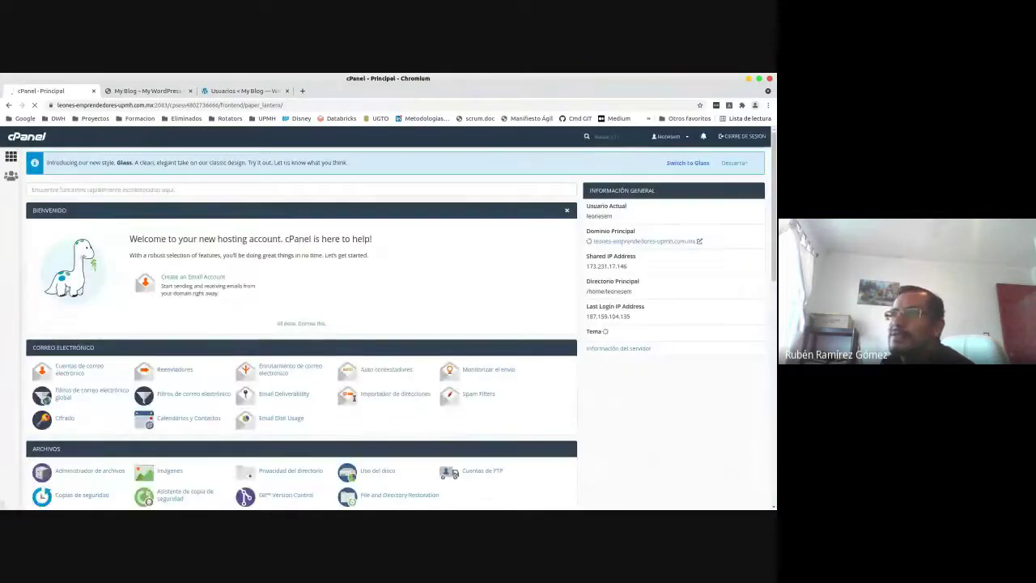
Step: Scroll down to the Dominios section and open Subdominios
scroll(363, 438, down, 3)
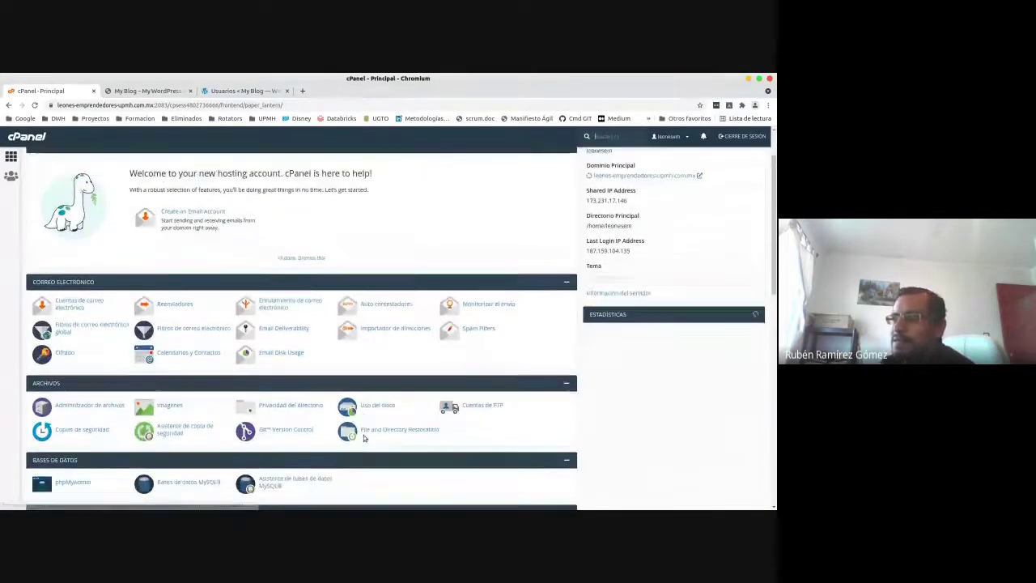
scroll(363, 436, down, 1)
click(273, 409)
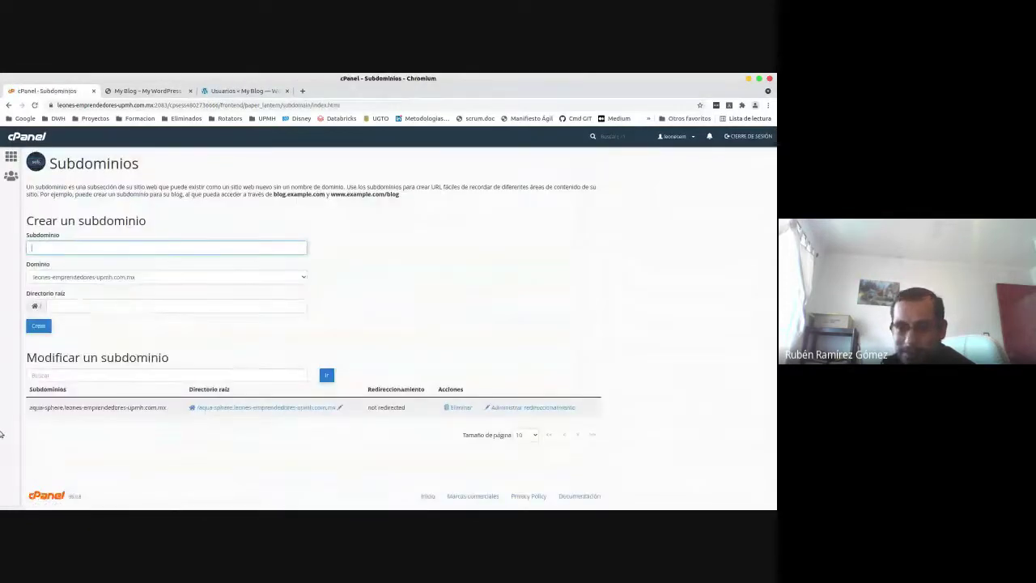
key(alt+Tab)
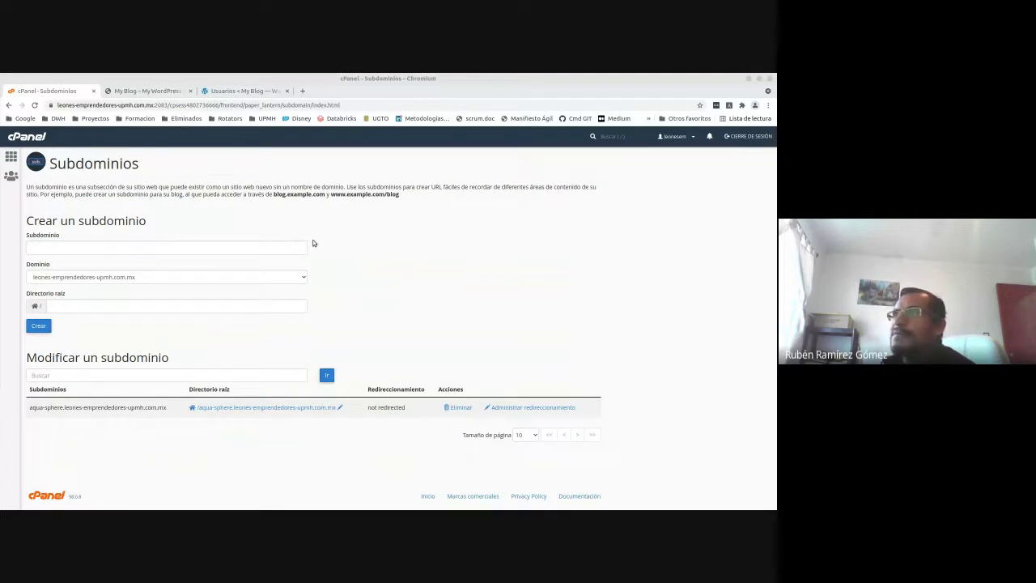
click(368, 247)
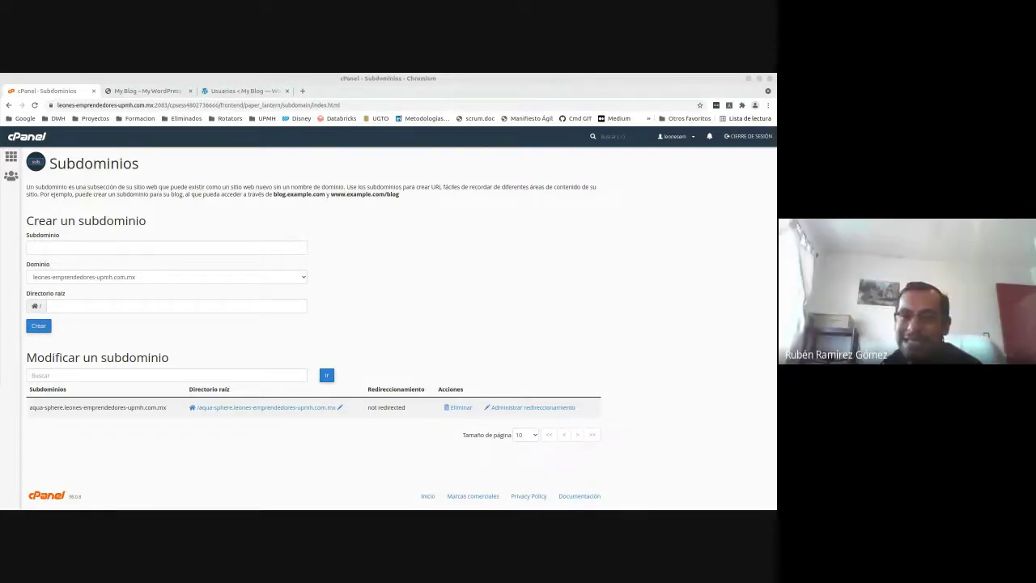
click(209, 251)
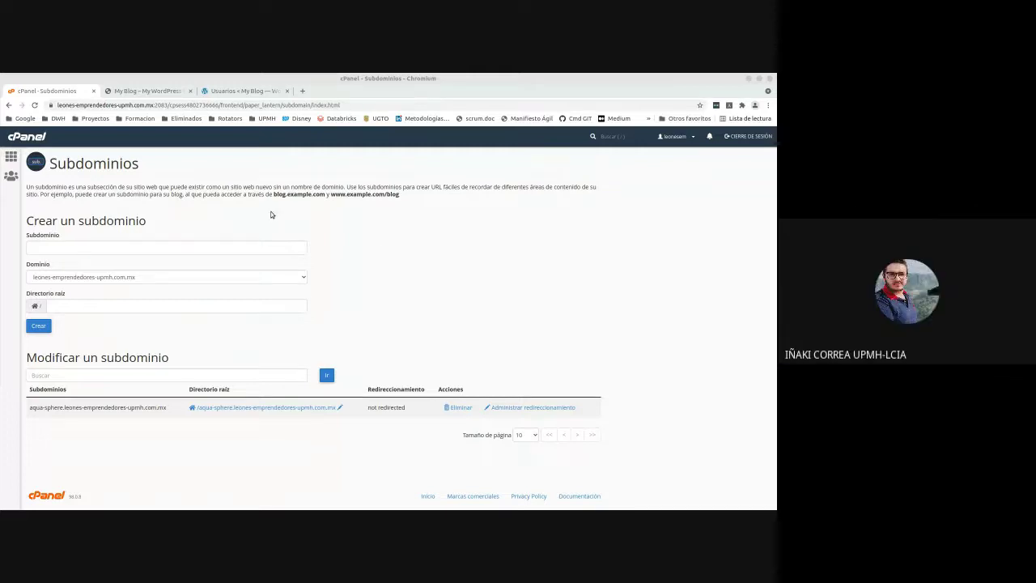
click(370, 284)
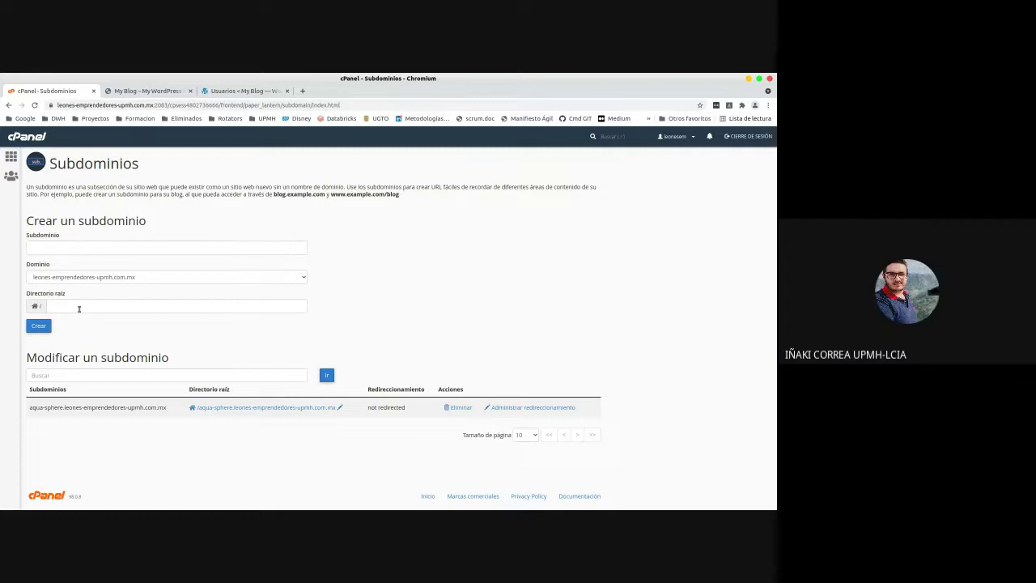
click(59, 246)
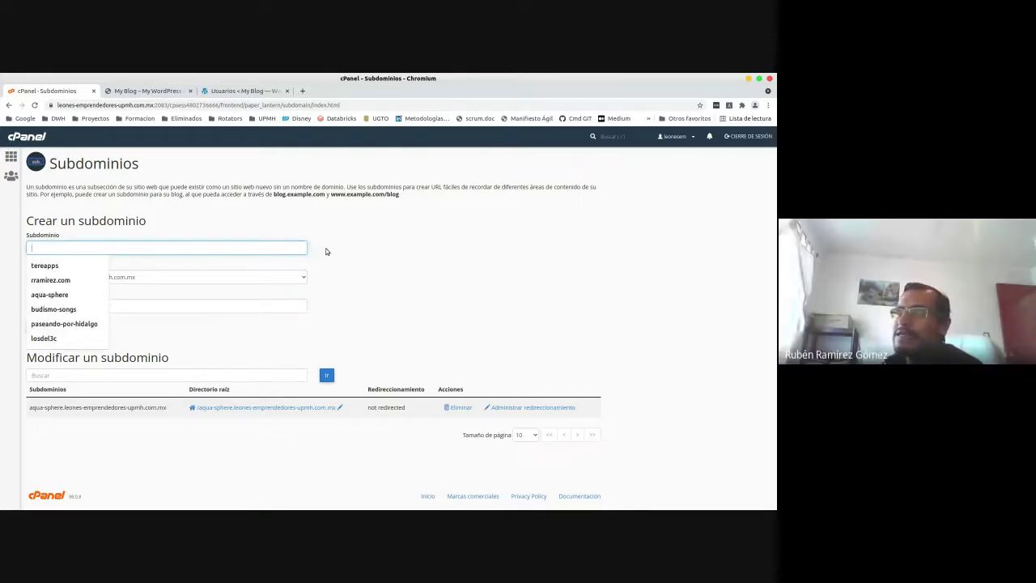
click(391, 250)
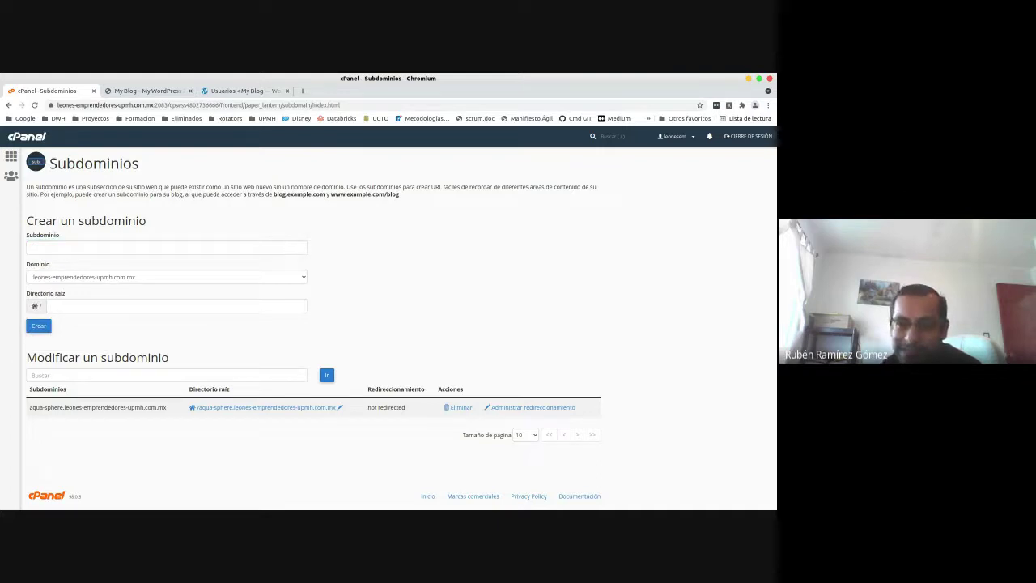
key(alt+Tab)
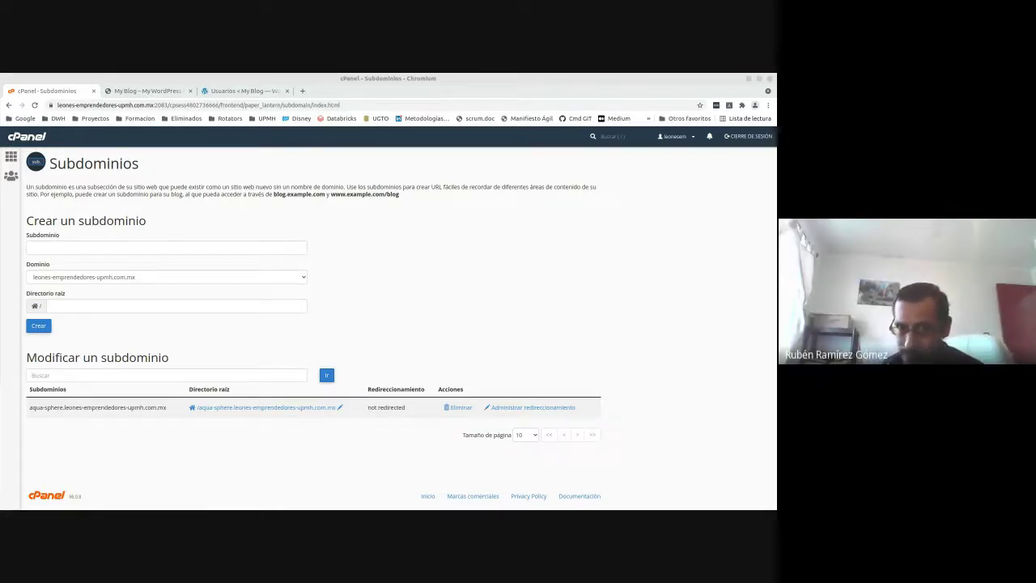
Step: Enter harinas-adai-avena as the subdomain name and submit it with Crear
click(201, 248)
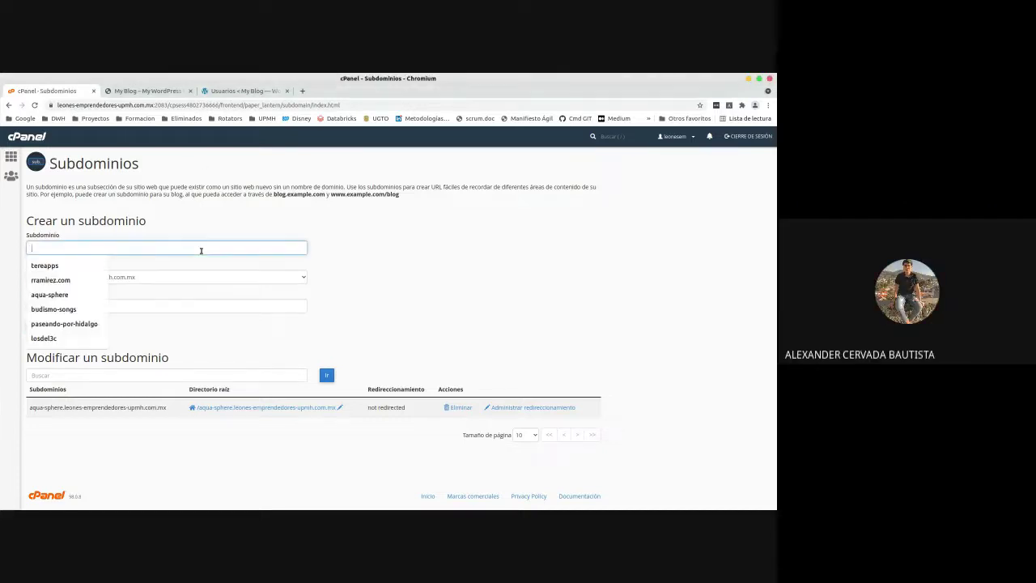
text(hari)
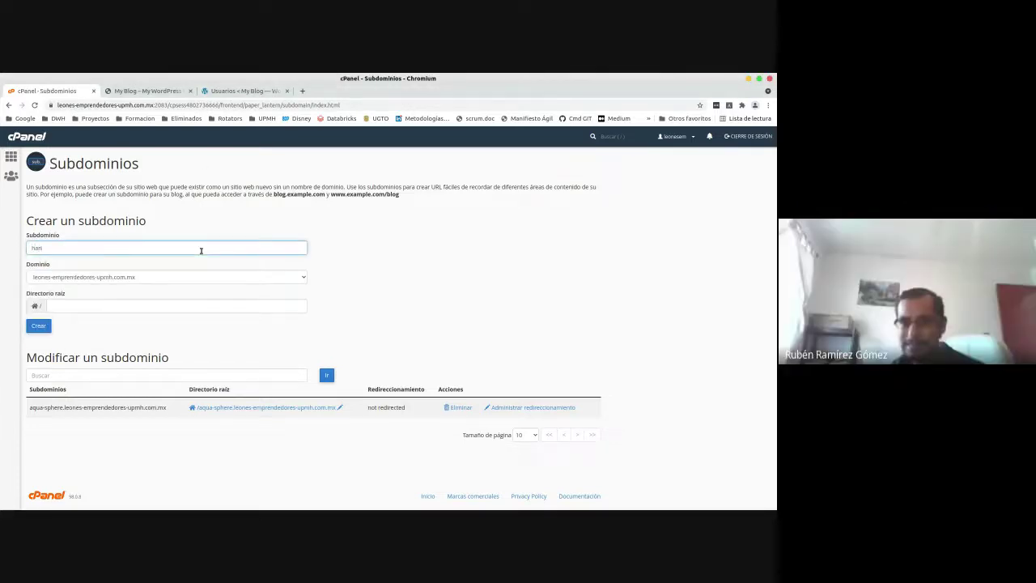
text(nas)
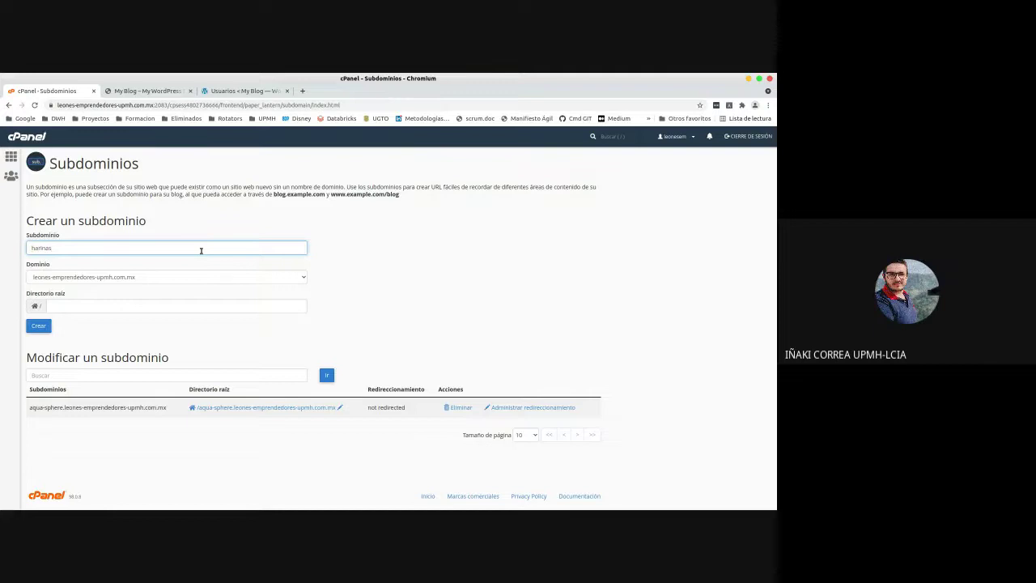
text(.)
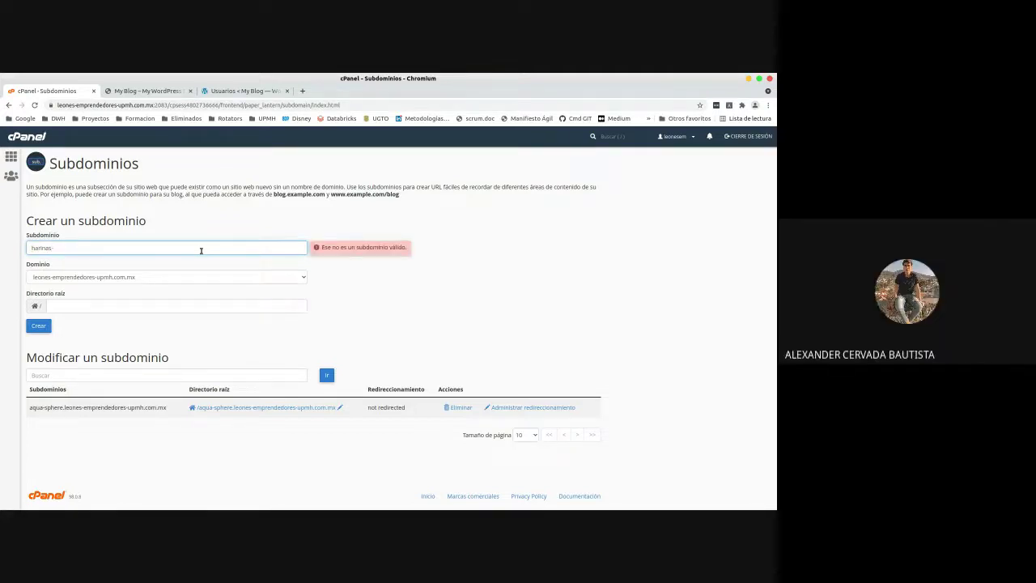
text(adal-)
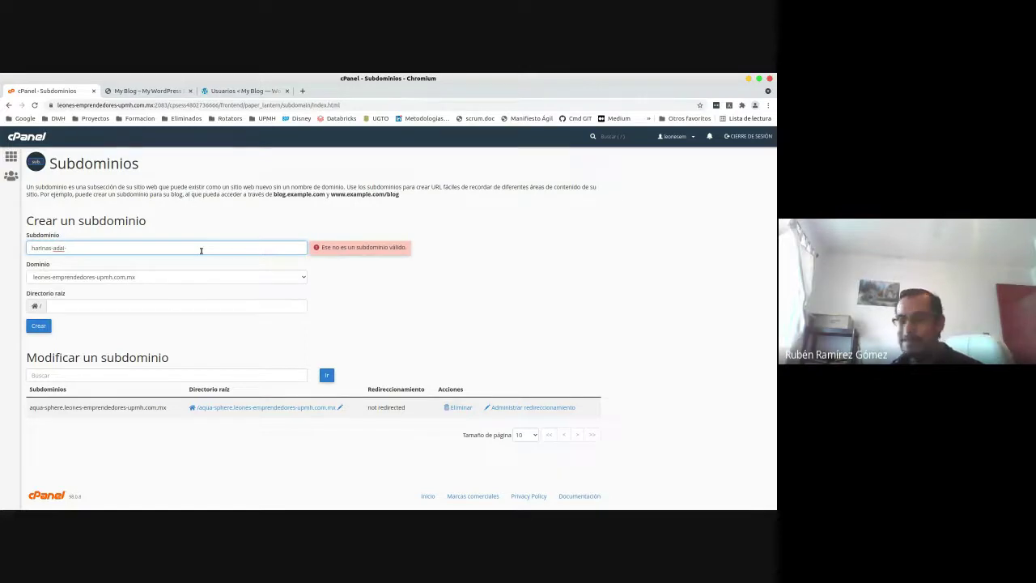
text( avena)
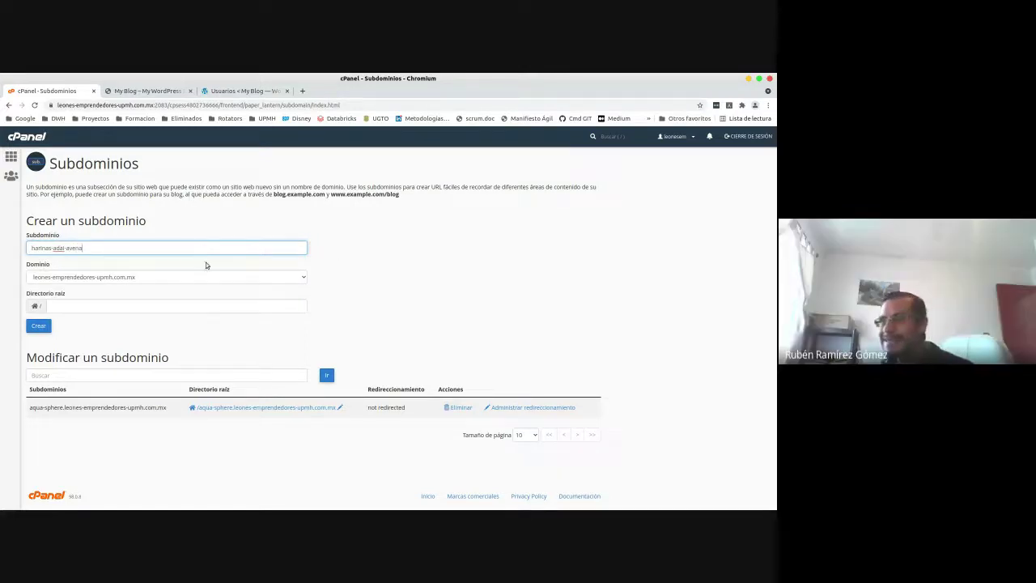
click(408, 309)
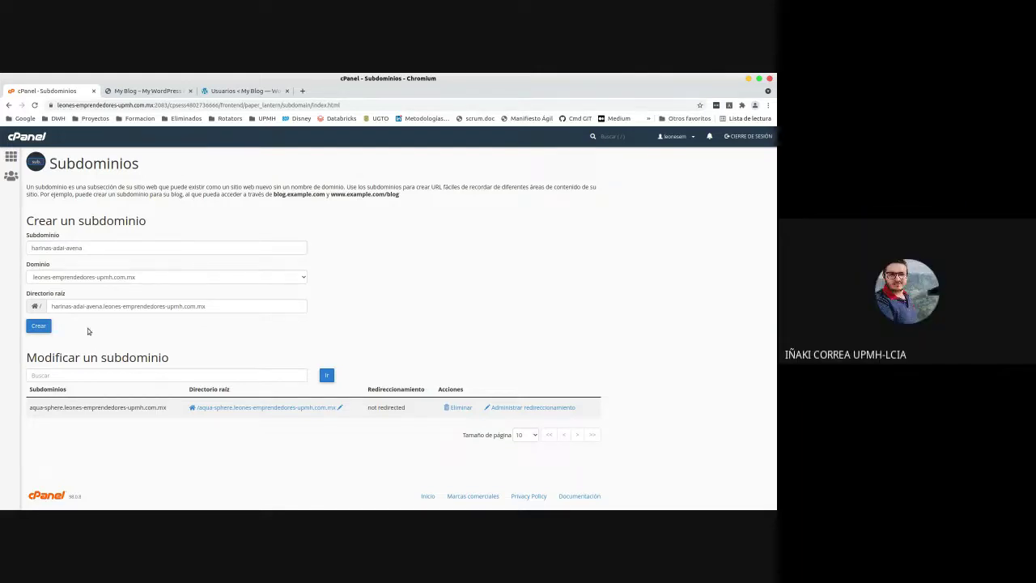
triple_click(102, 249)
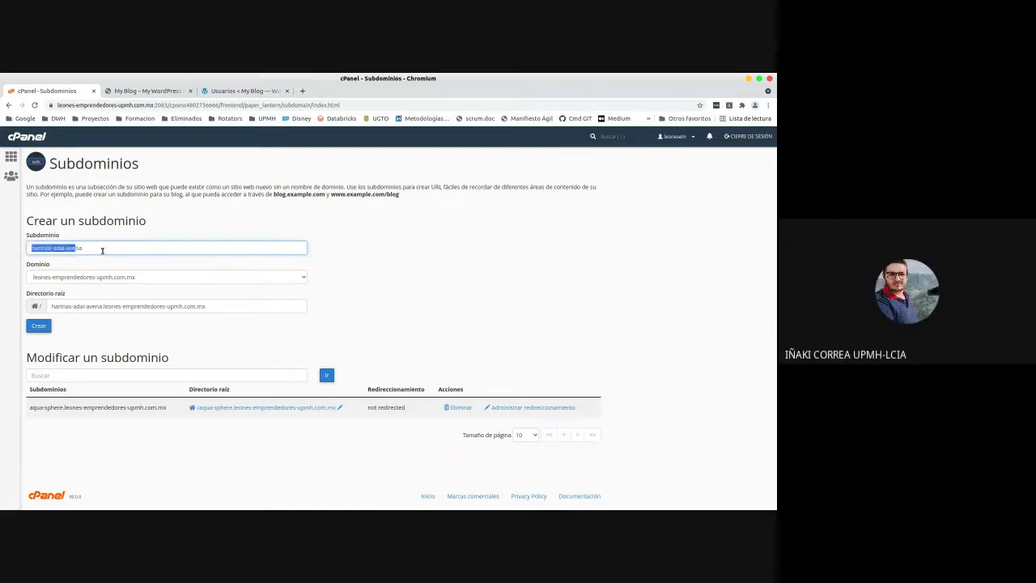
click(128, 249)
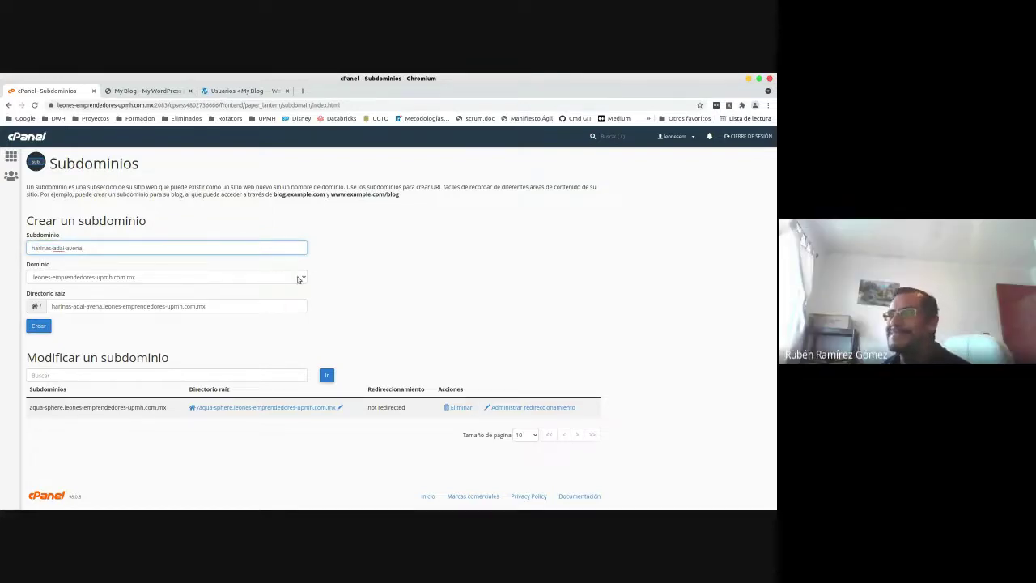
click(328, 262)
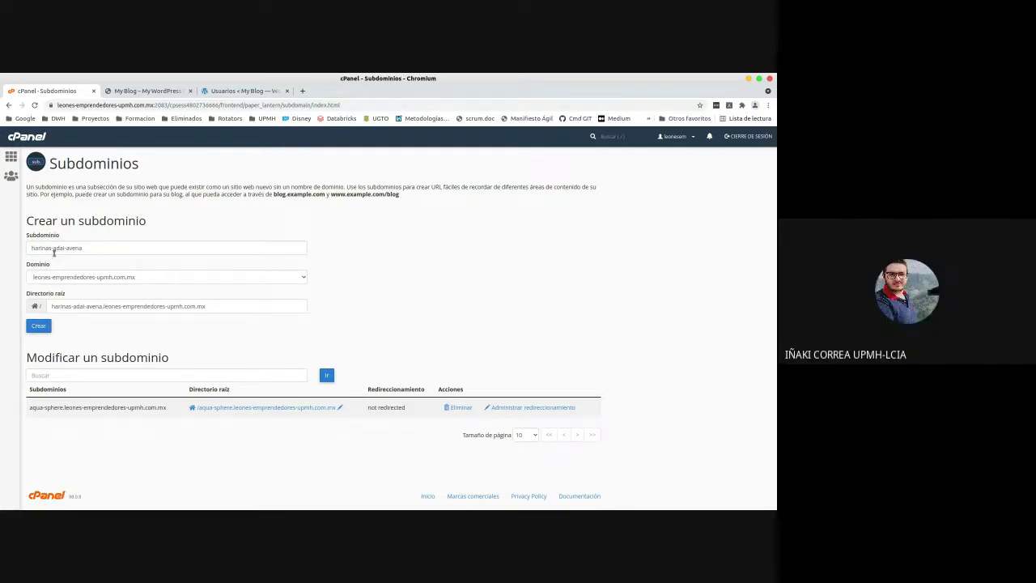
click(104, 245)
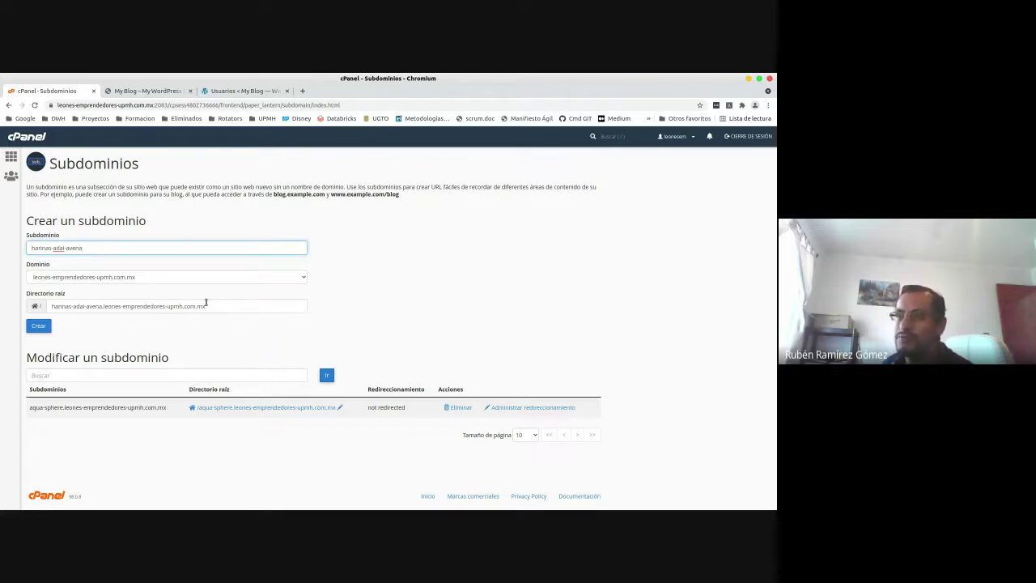
click(39, 326)
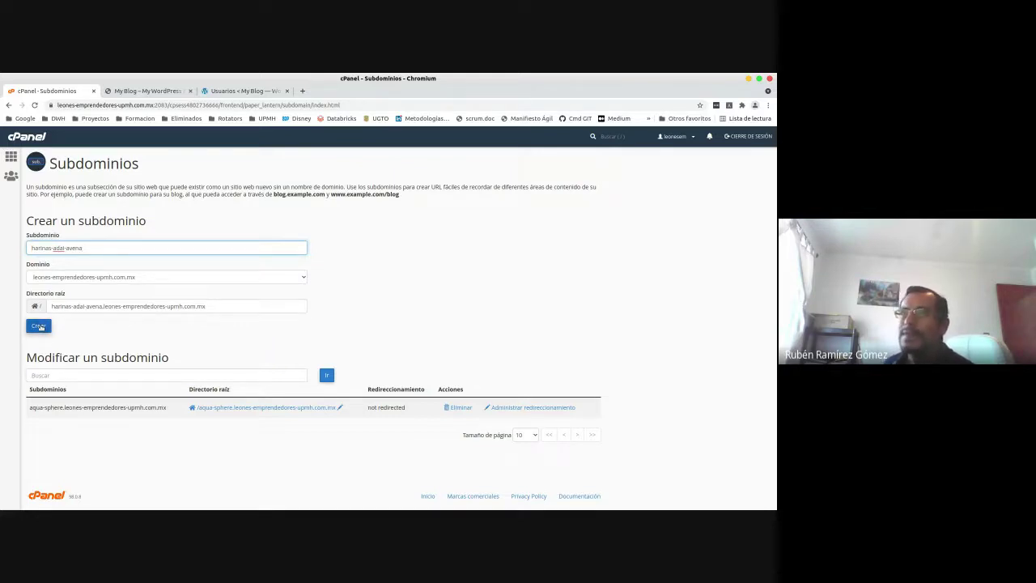
click(39, 326)
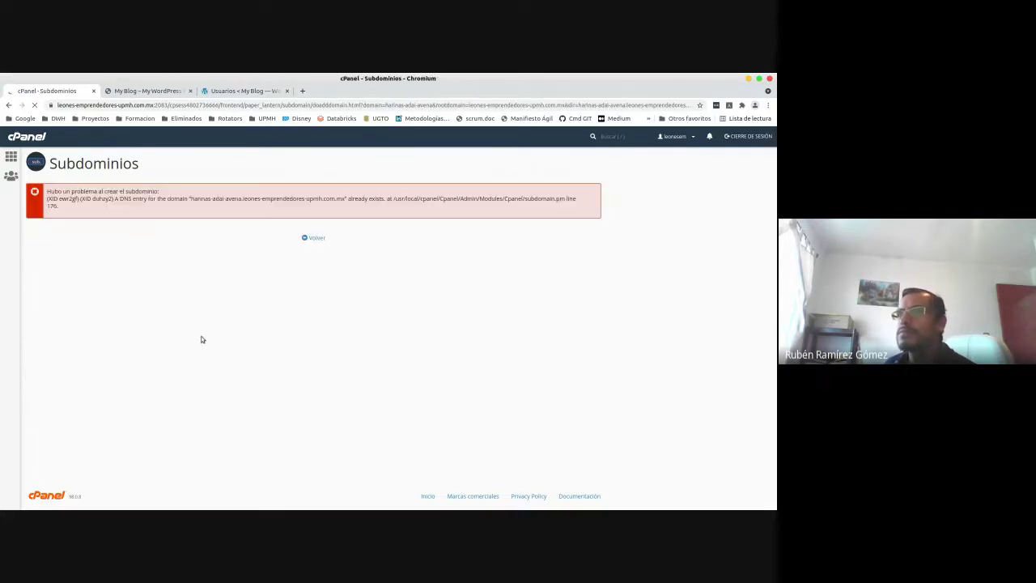
Step: Go back to the subdomain list and highlight the new harinas-adai-avena.leones-emprendedores-upmh.com.mx entry
click(312, 238)
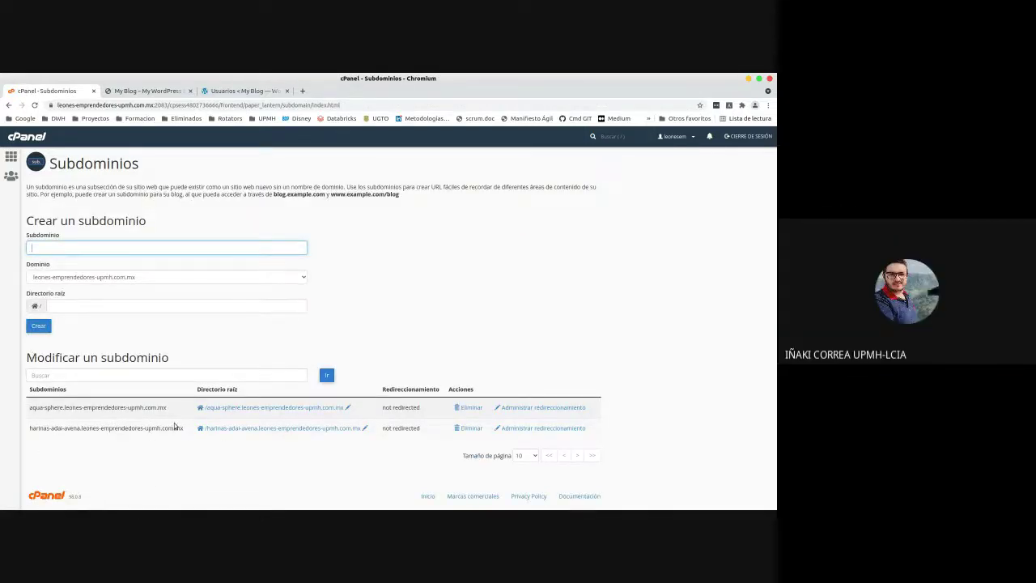
drag(183, 430, 28, 429)
click(71, 452)
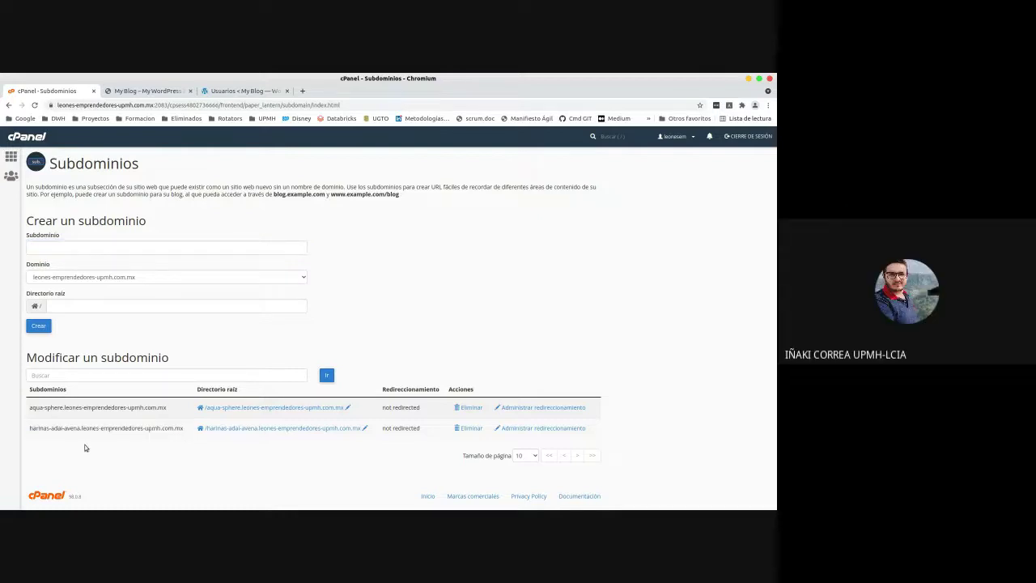
mouse_move(185, 427)
mouse_down()
mouse_move(32, 427)
mouse_move(182, 430)
mouse_up()
click(27, 436)
click(176, 444)
drag(144, 429, 161, 429)
Step: Create the paintfg subdomain with Crear and return to the Subdominios list
click(138, 247)
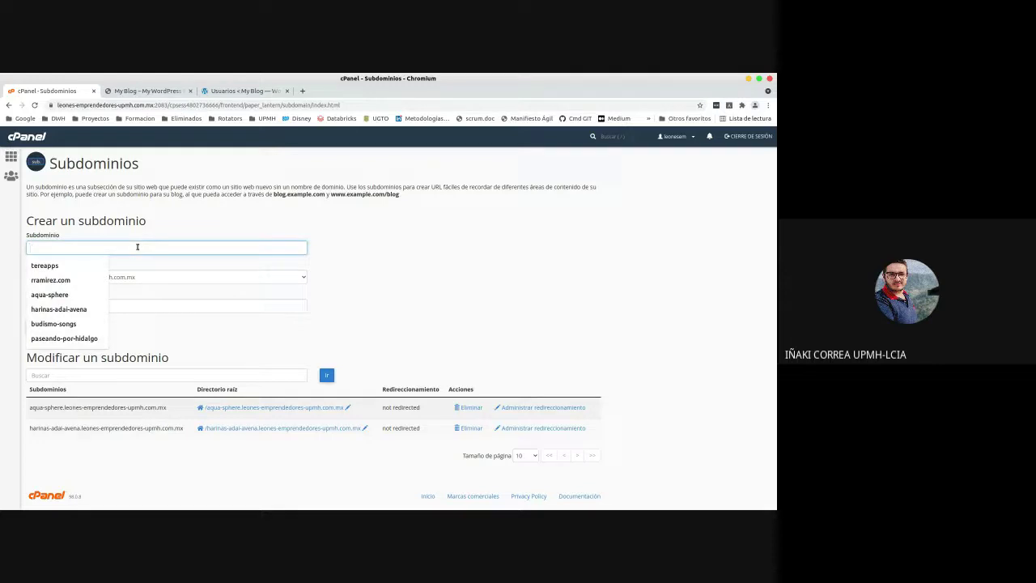
text(pa)
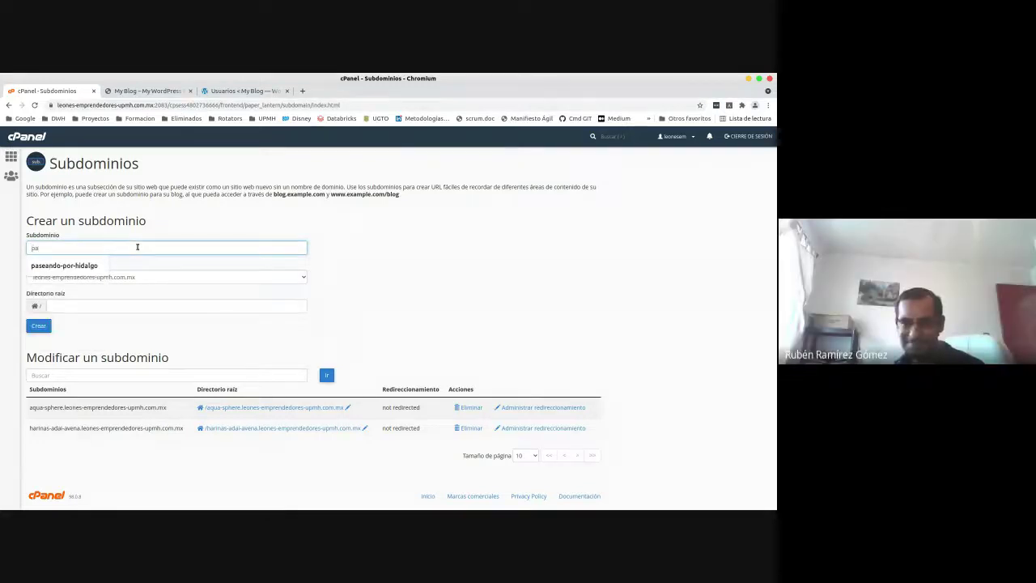
text(lm)
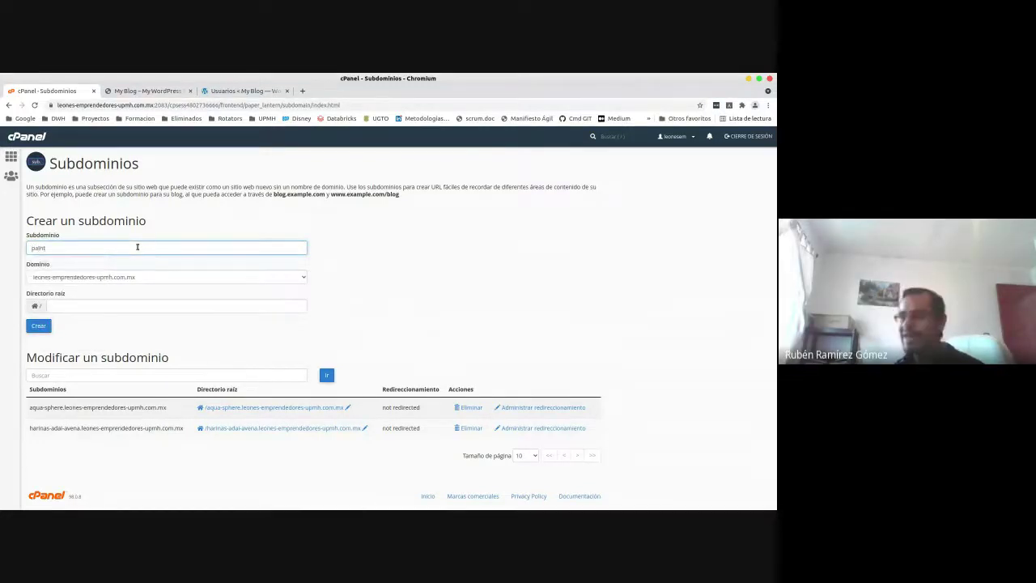
text(tfg)
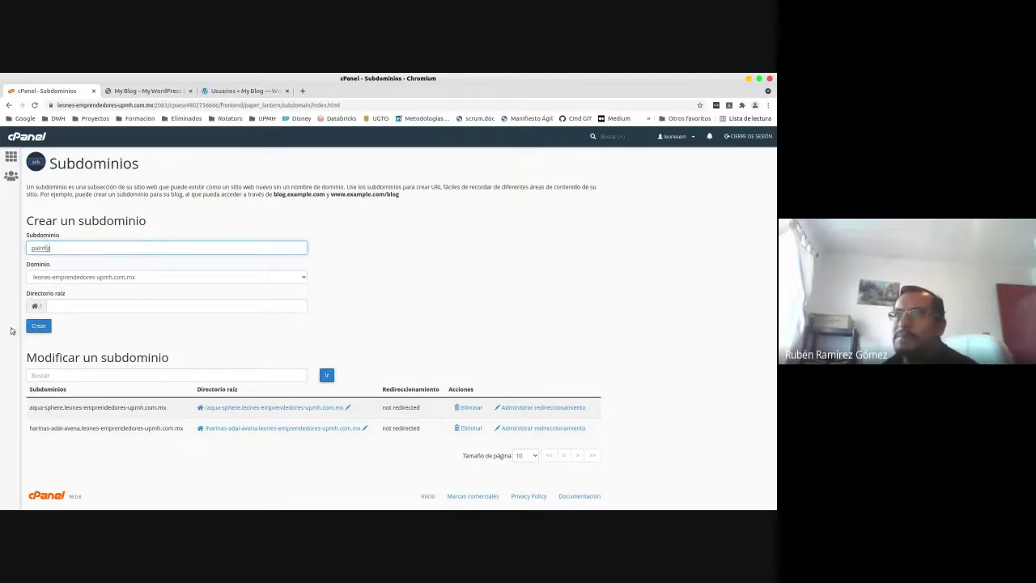
click(45, 328)
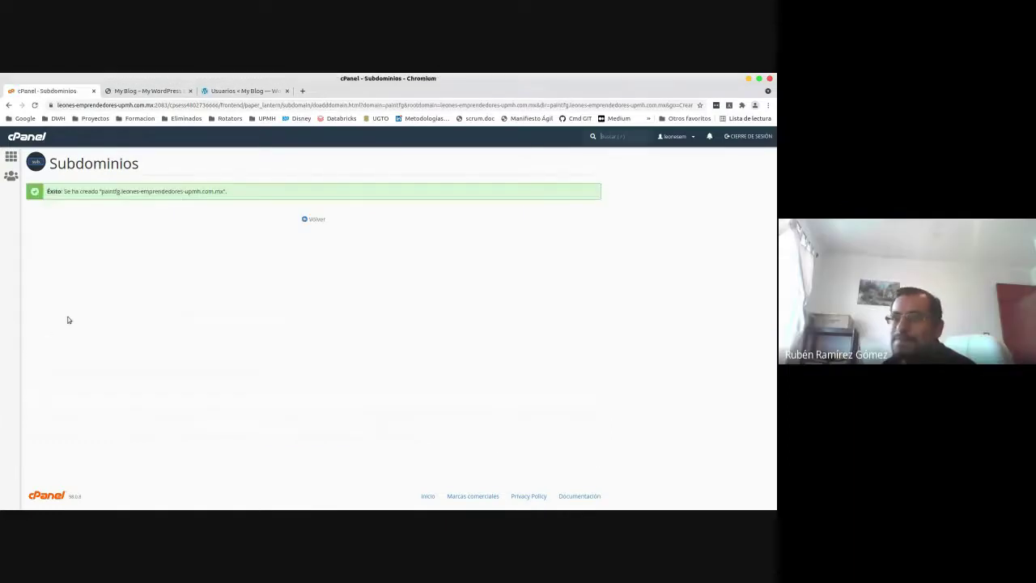
click(306, 219)
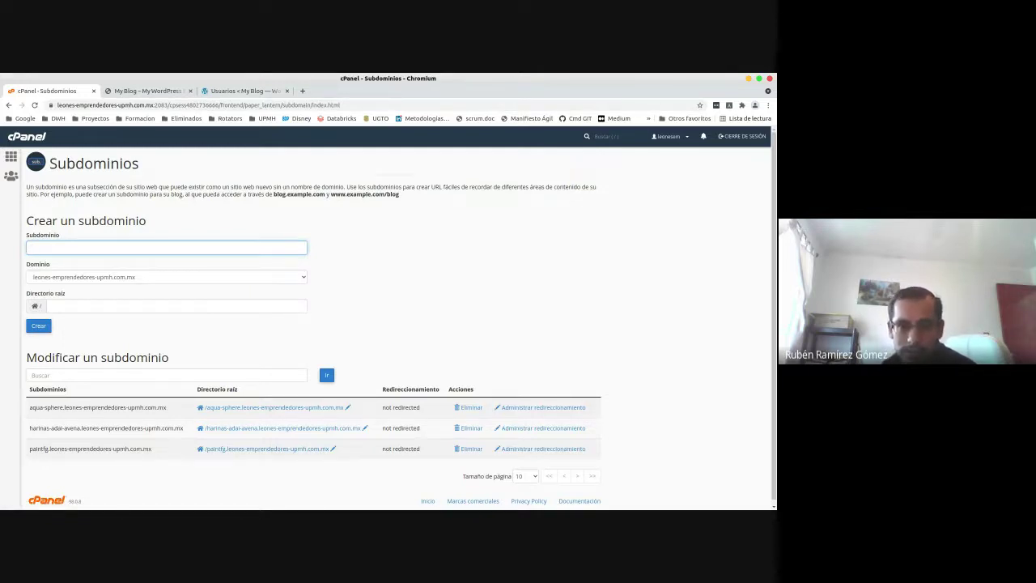
key(alt+Tab)
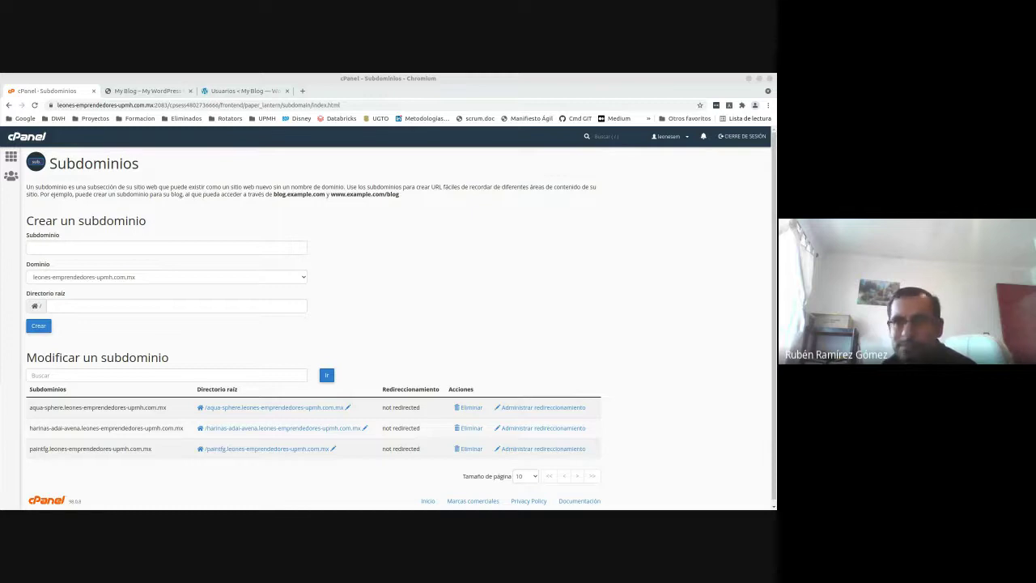
Step: Open the cPanel home in a new tab and go to WordPress Manager by Softaculous
right_click(11, 156)
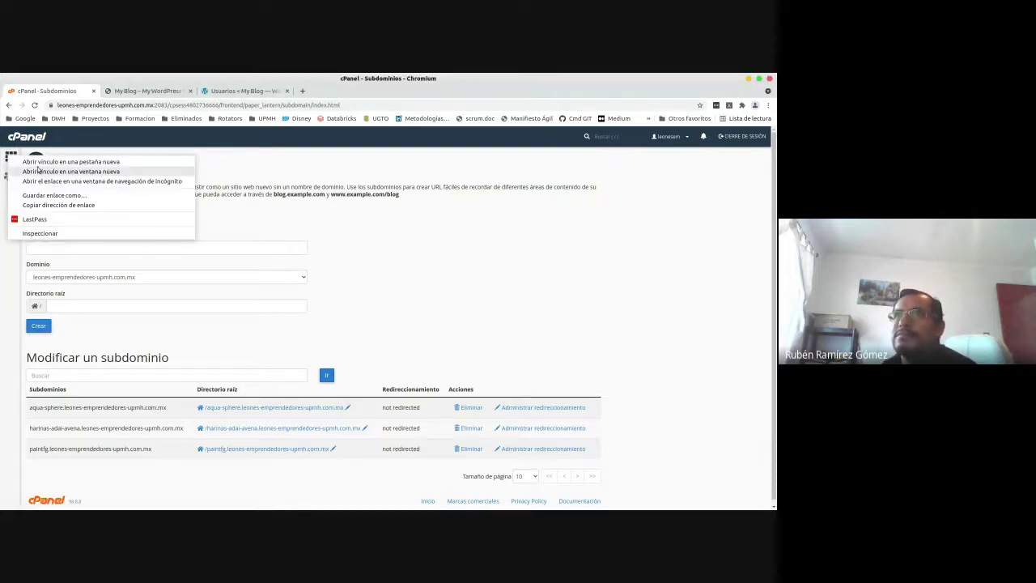
click(38, 165)
click(154, 93)
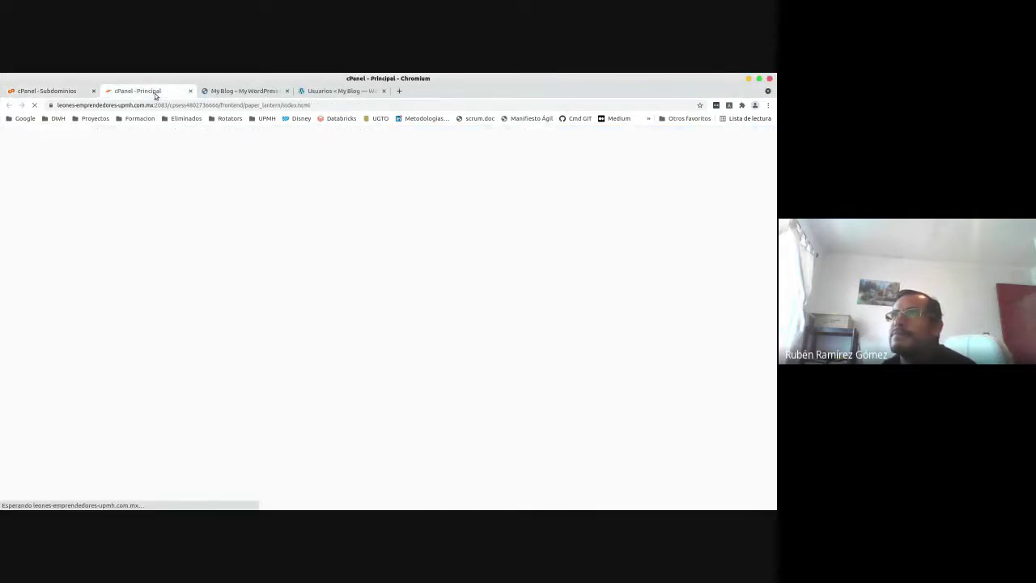
scroll(89, 416, down, 2)
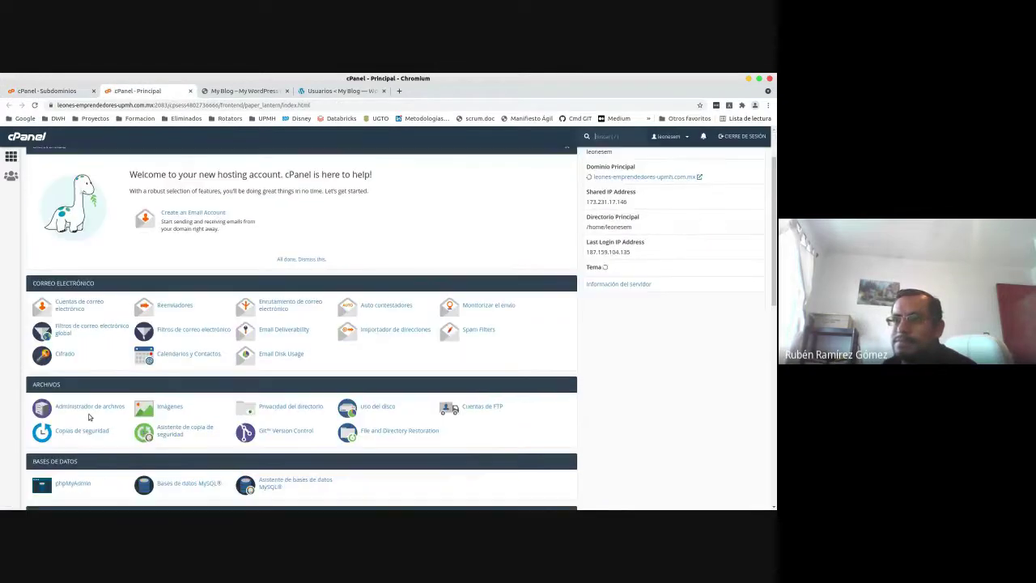
scroll(89, 416, down, 10)
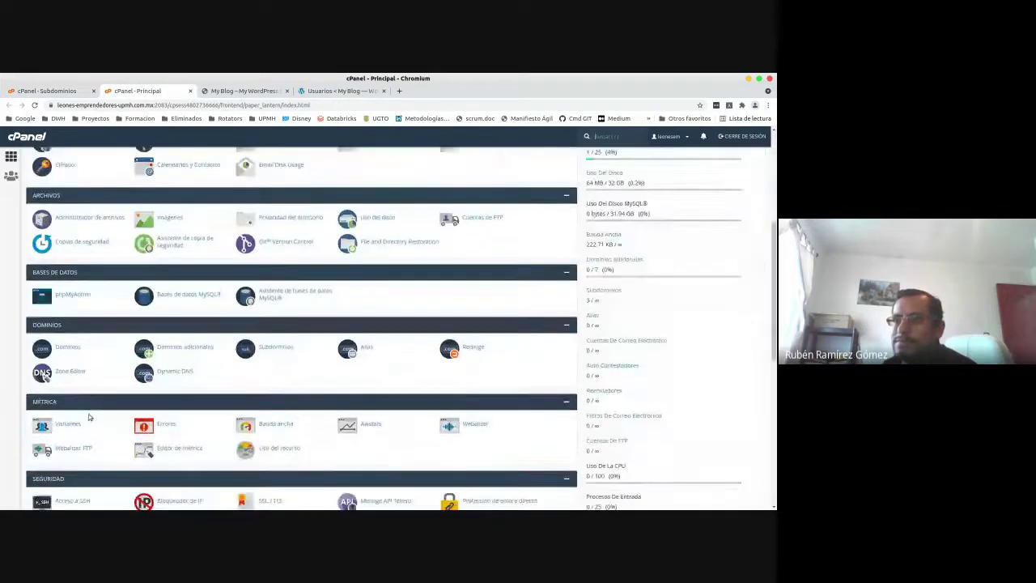
scroll(89, 417, down, 4)
click(86, 295)
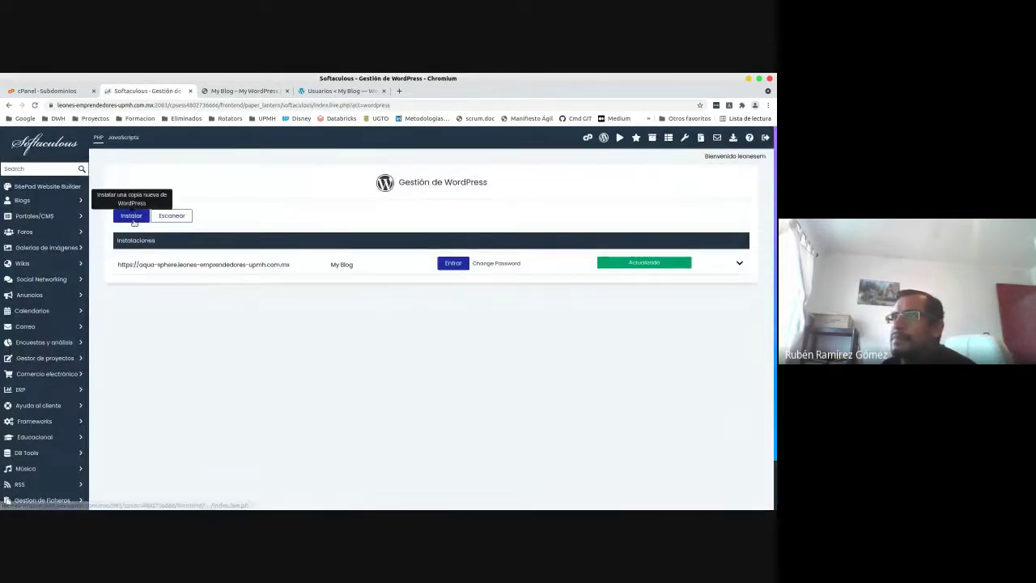
Step: Start a new WordPress install and choose the harinas-adai-avena domain
click(134, 220)
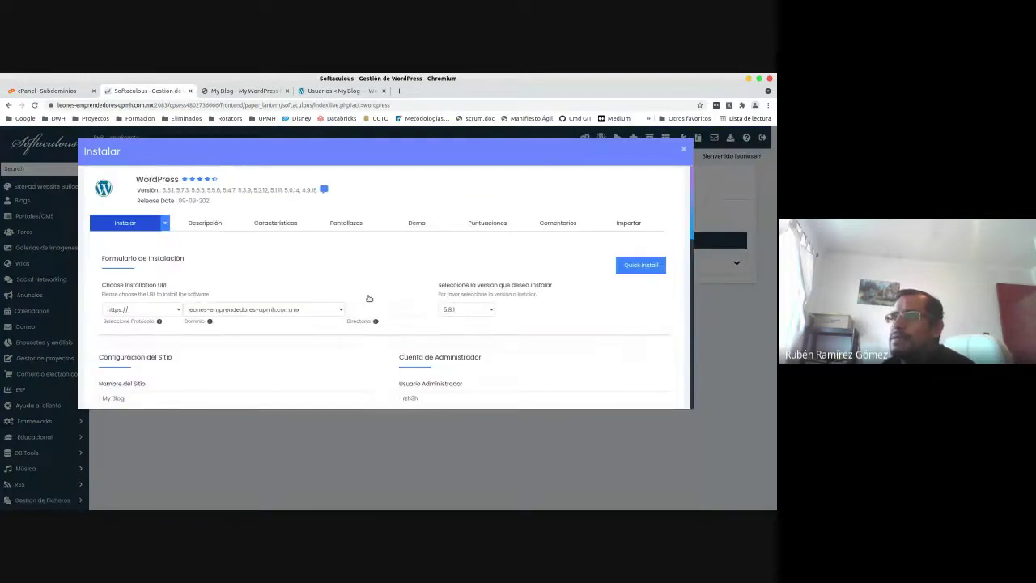
click(254, 310)
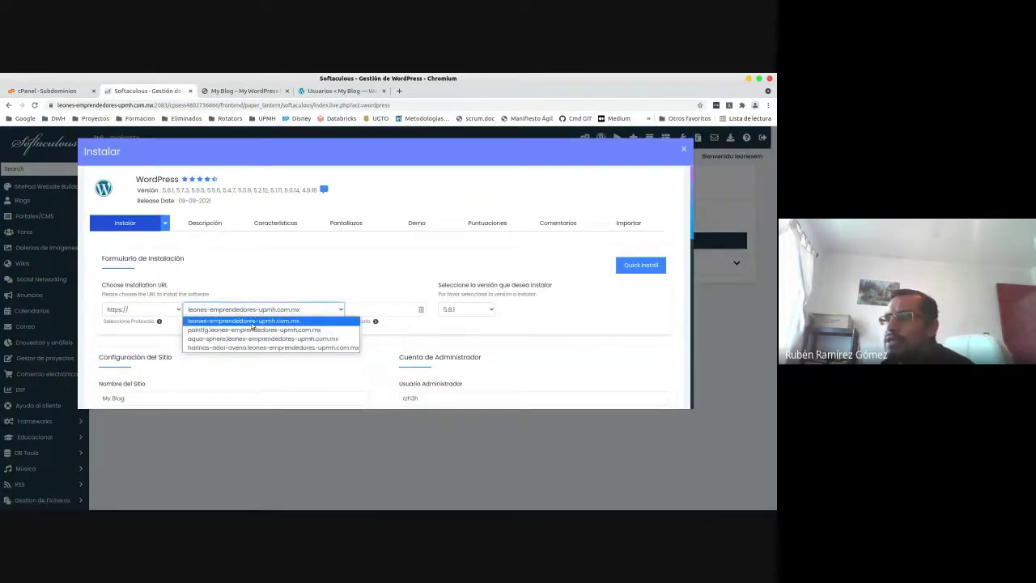
click(243, 347)
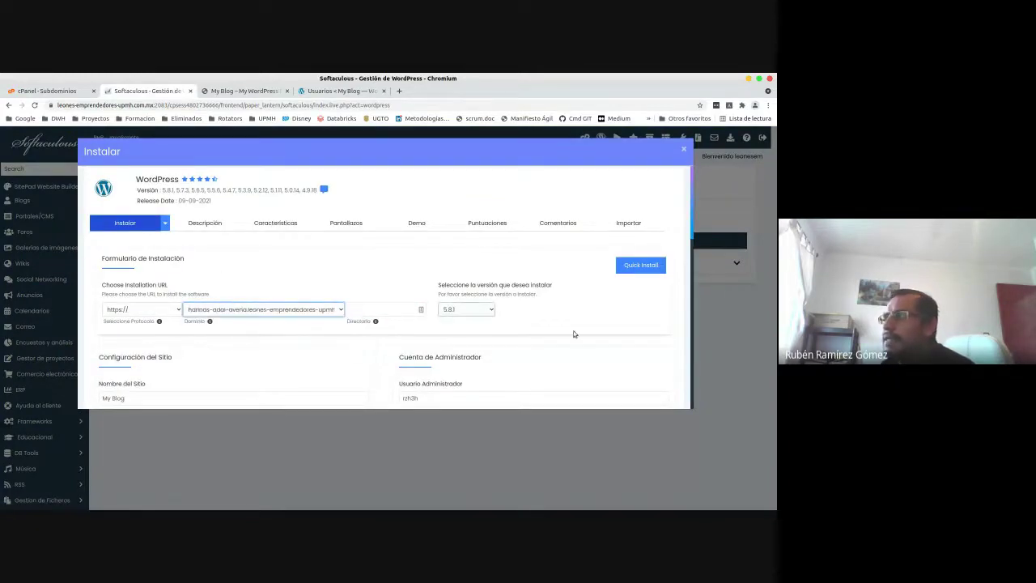
scroll(530, 322, down, 3)
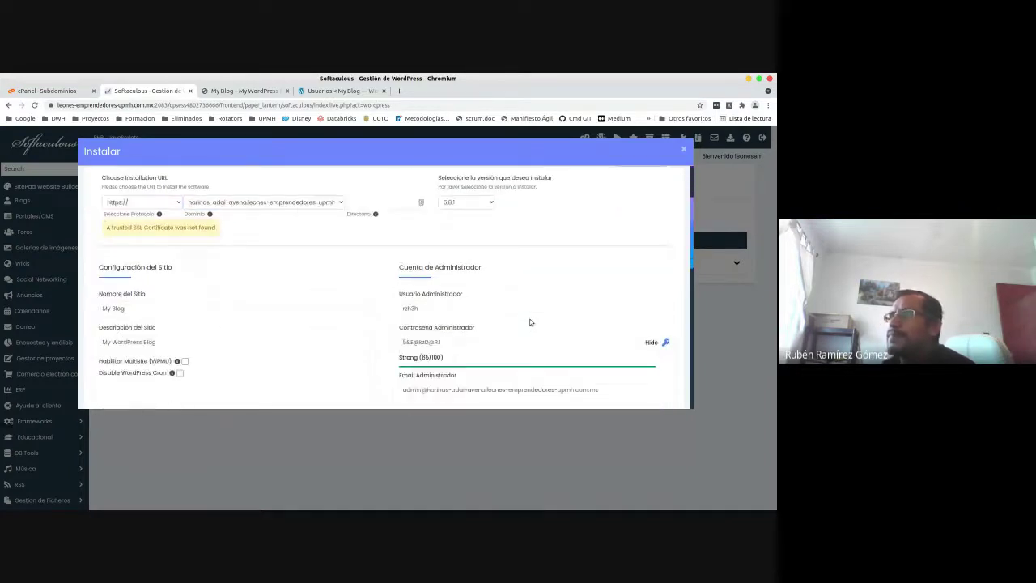
scroll(530, 322, down, 4)
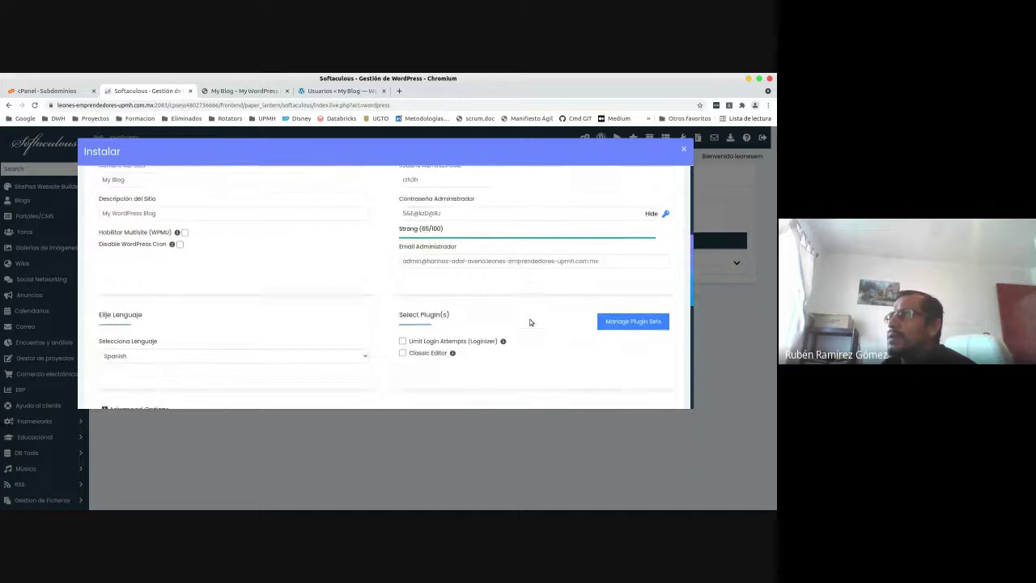
scroll(530, 322, up, 1)
Step: Review the admin username and hide the admin password
click(454, 200)
drag(454, 201, 389, 194)
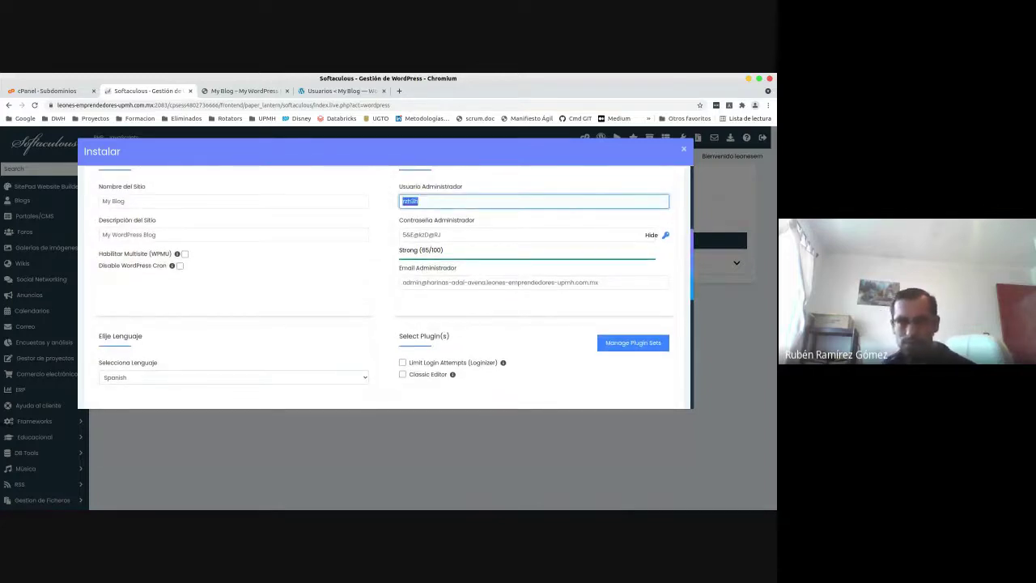
key(alt+Tab)
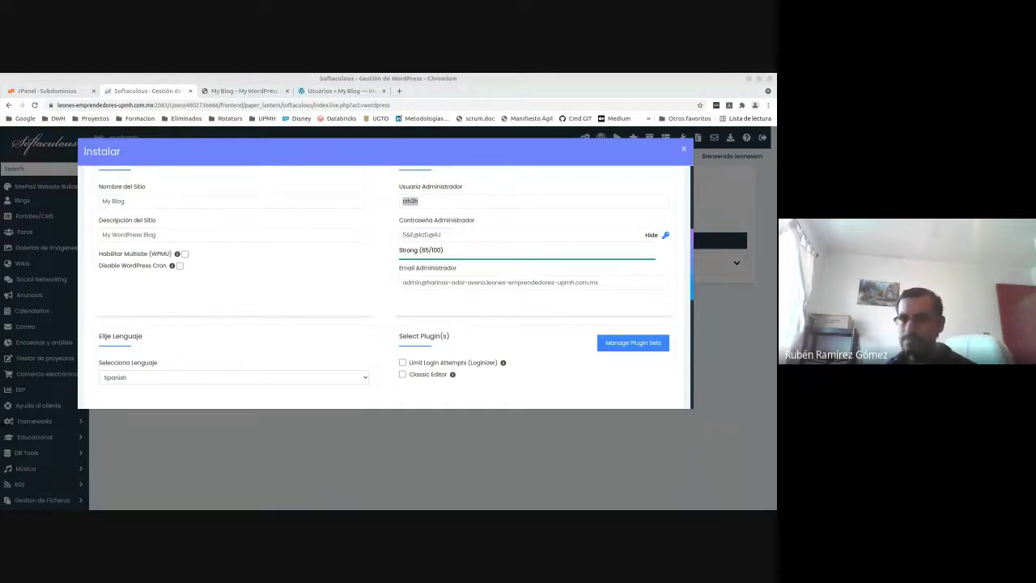
click(468, 236)
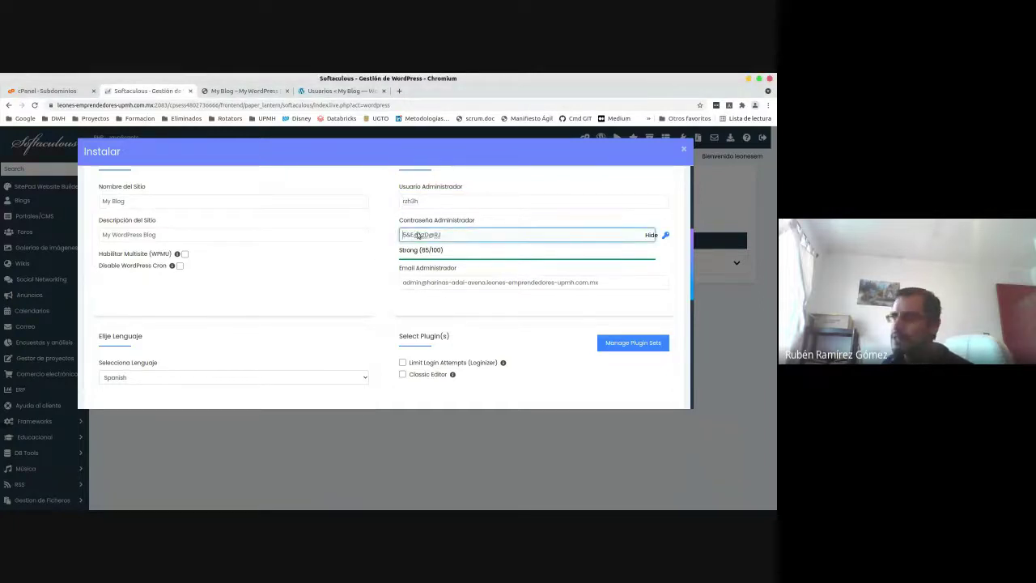
drag(459, 239, 397, 240)
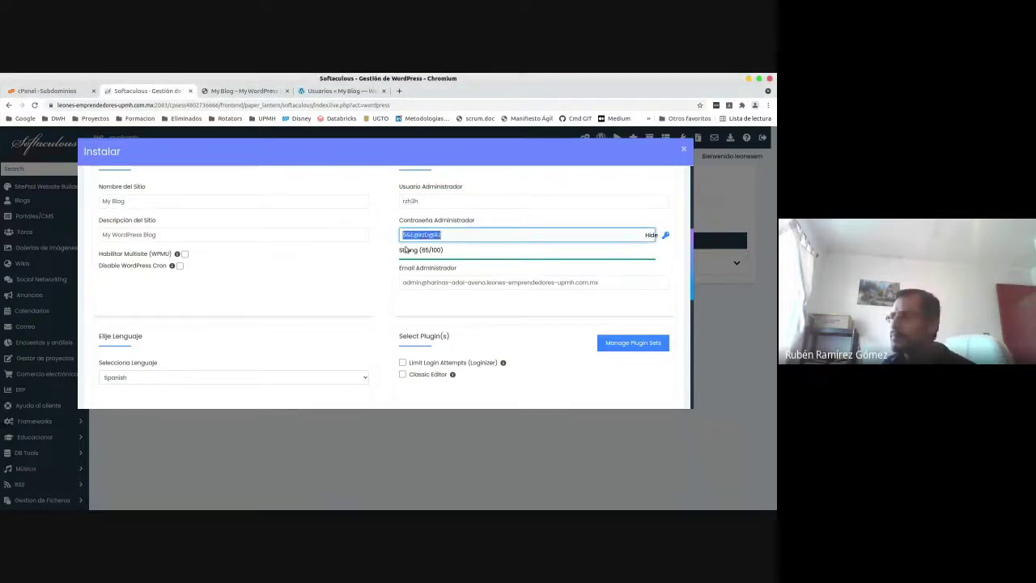
click(651, 235)
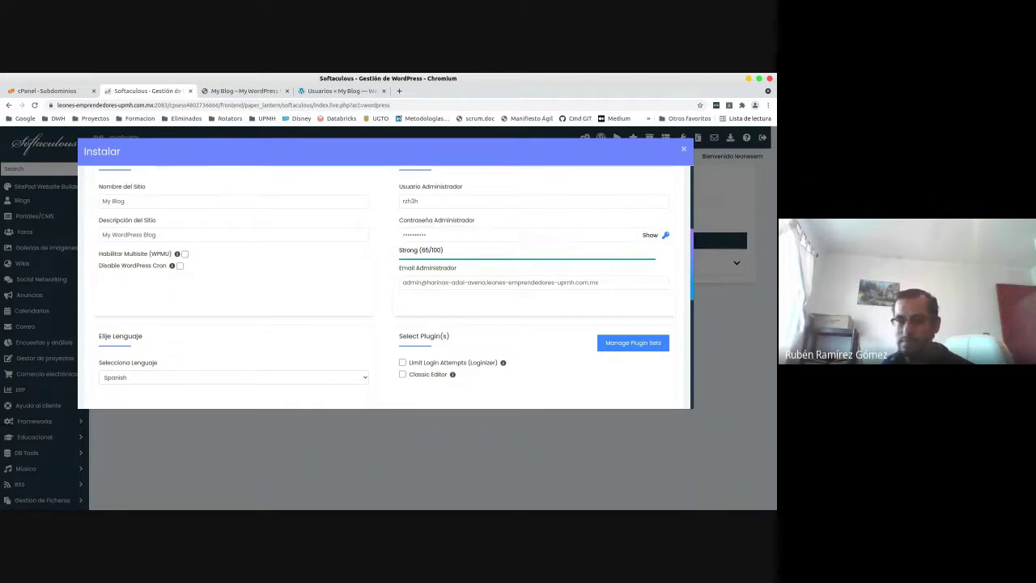
key(alt+Tab)
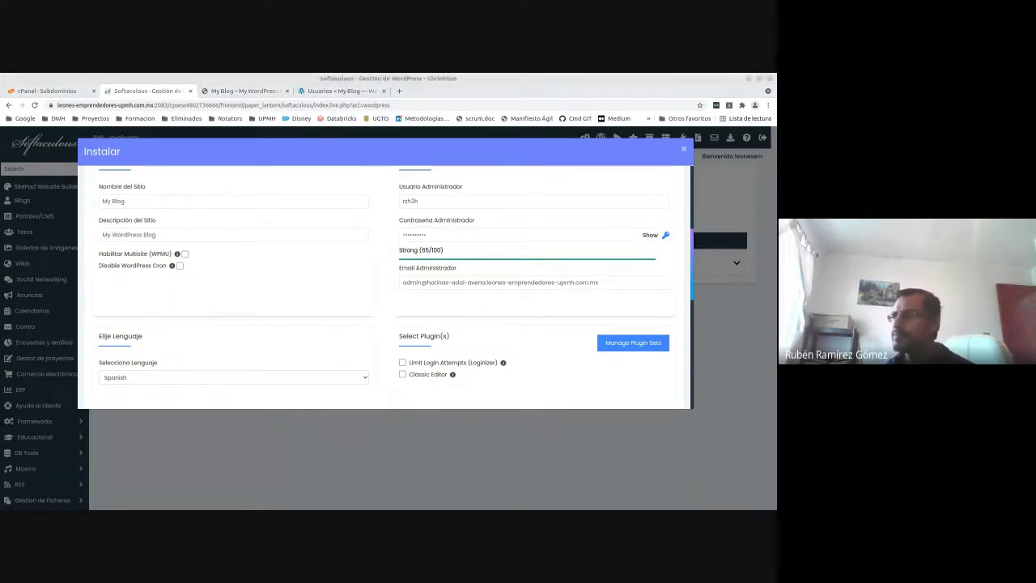
Step: Check the admin e-mail address field in the install form
click(415, 283)
scroll(412, 310, up, 1)
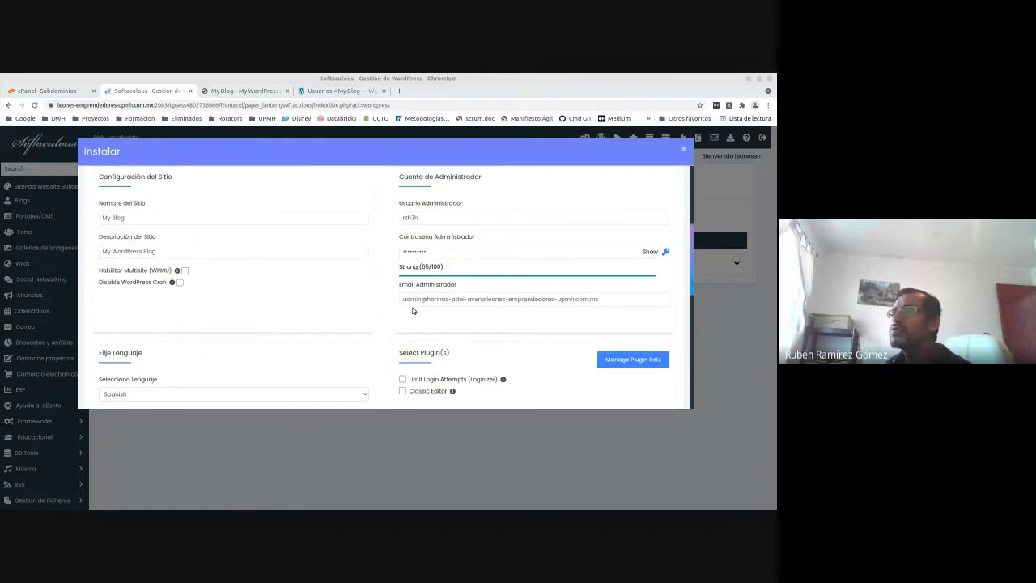
scroll(412, 310, down, 2)
scroll(412, 310, up, 2)
click(413, 307)
scroll(413, 307, up, 1)
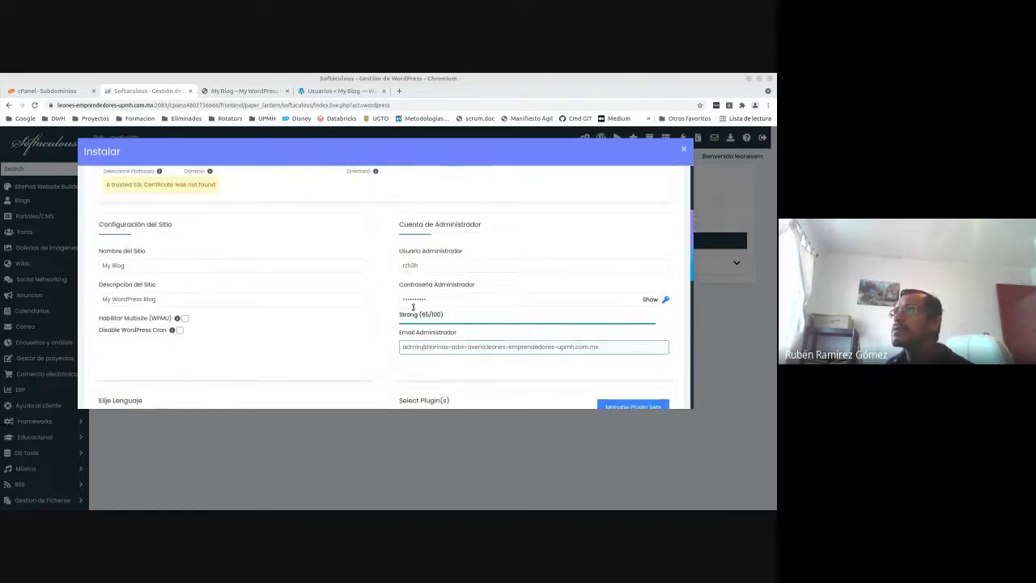
scroll(412, 305, down, 5)
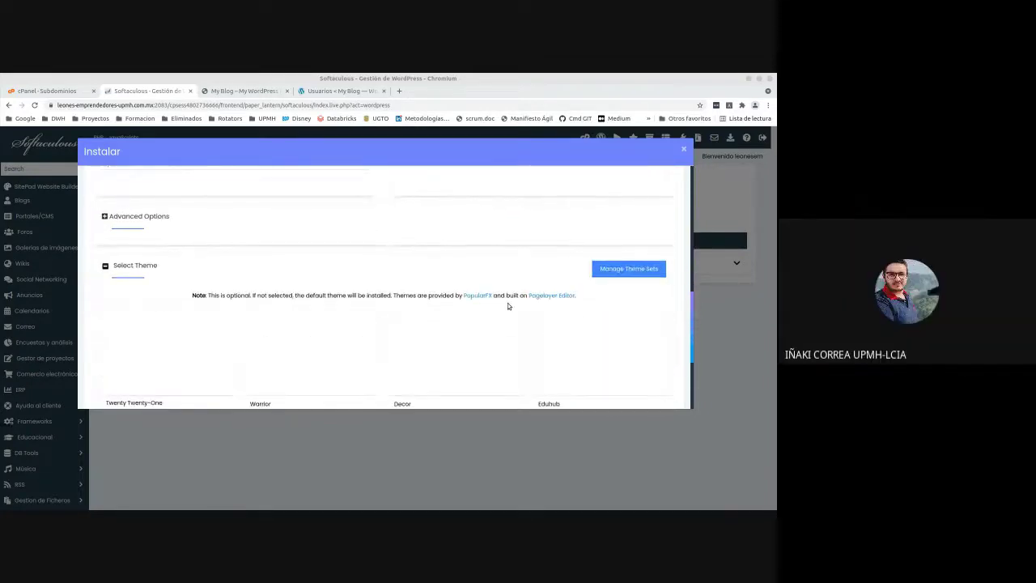
Step: Fill in the student's e-mail for installation details and launch the WordPress install
scroll(508, 306, down, 1)
scroll(508, 305, down, 2)
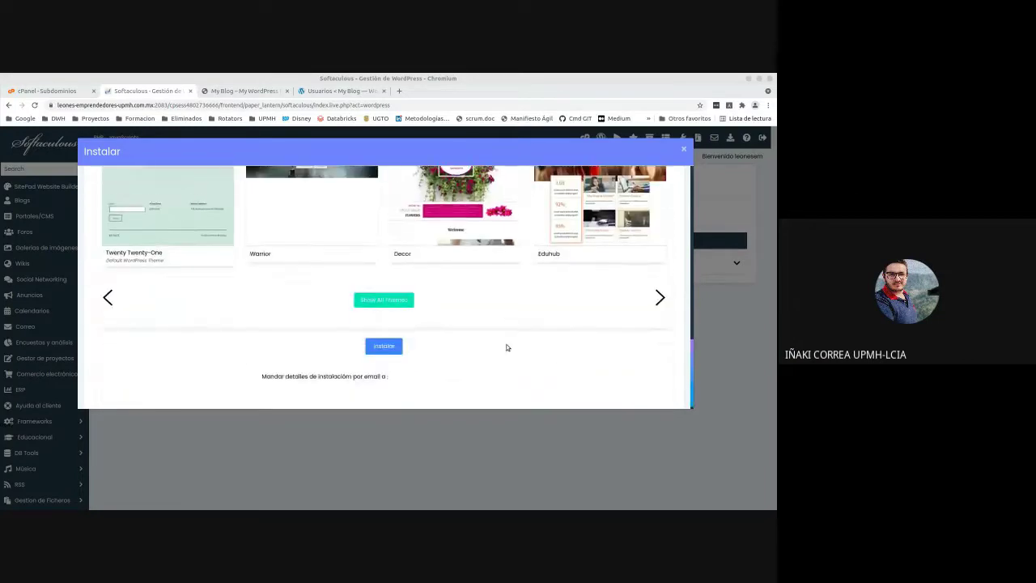
click(443, 369)
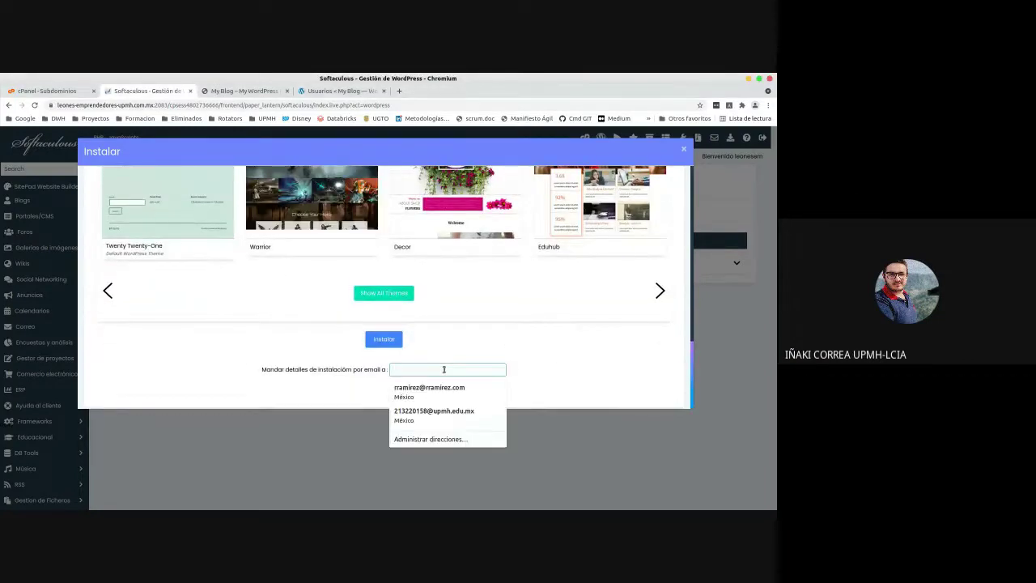
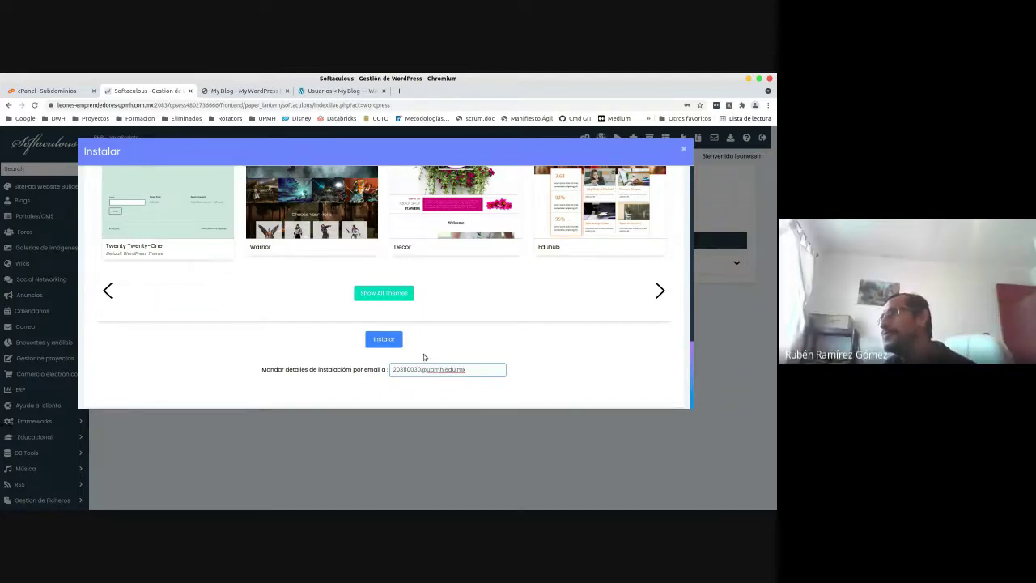
click(387, 340)
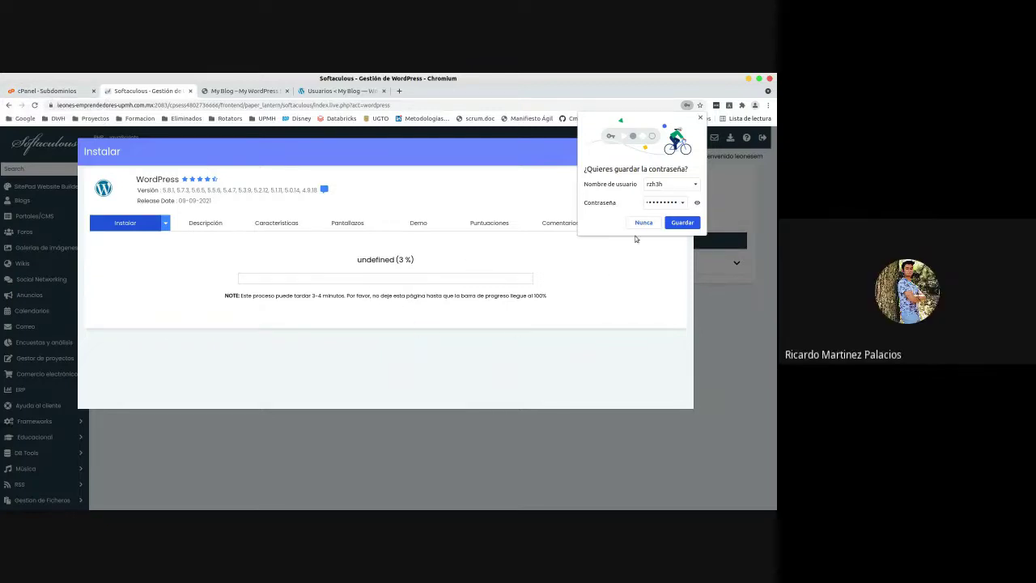
Step: Dismiss the save-password prompt, close the install progress window, and acknowledge the Task List notice
click(699, 120)
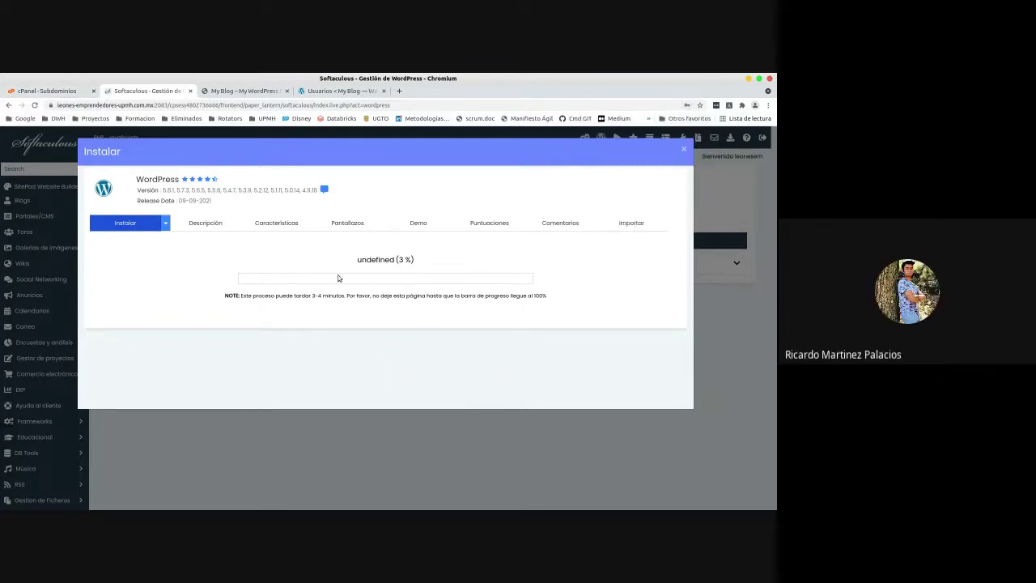
click(52, 91)
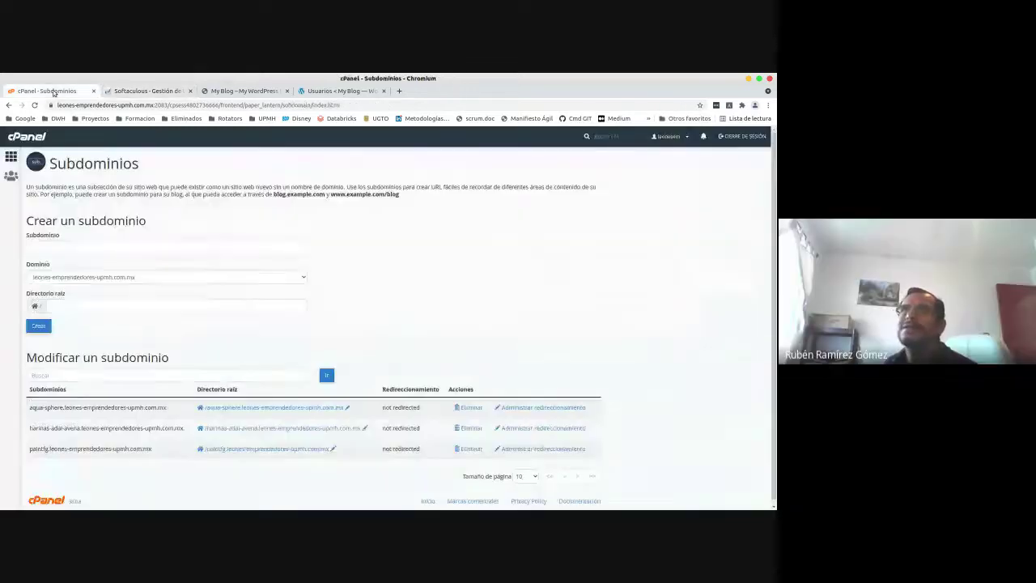
click(154, 91)
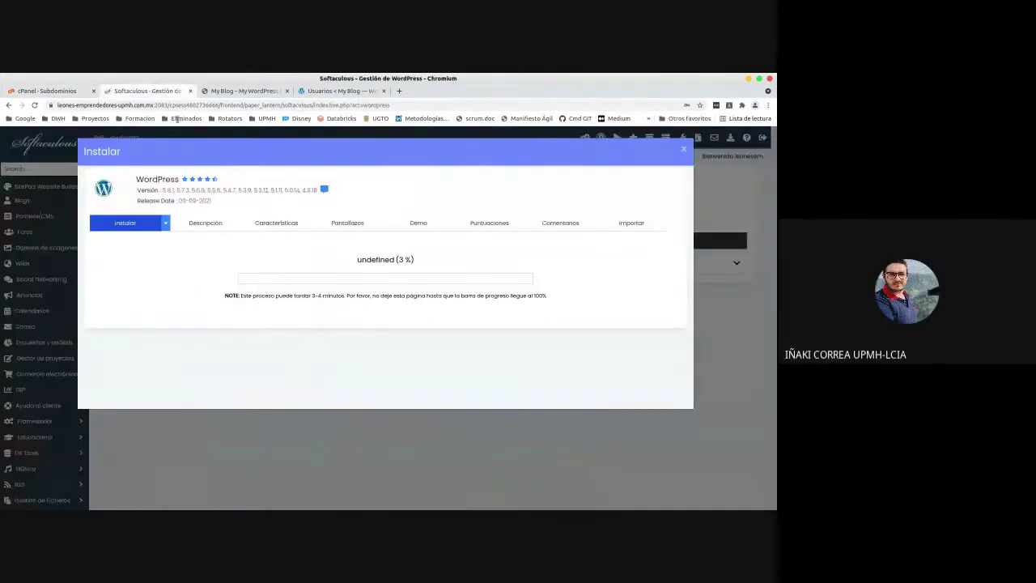
triple_click(369, 259)
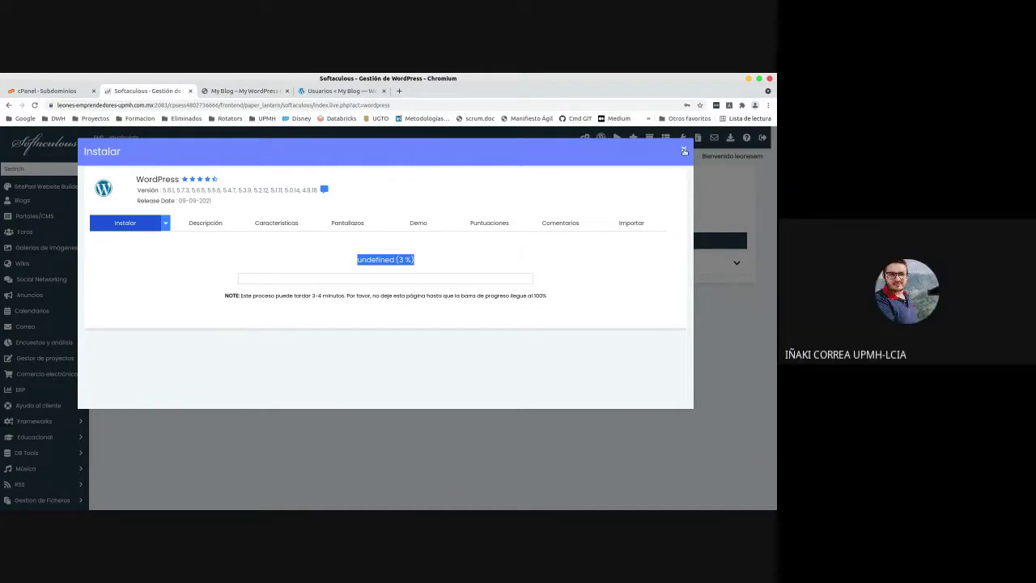
click(684, 150)
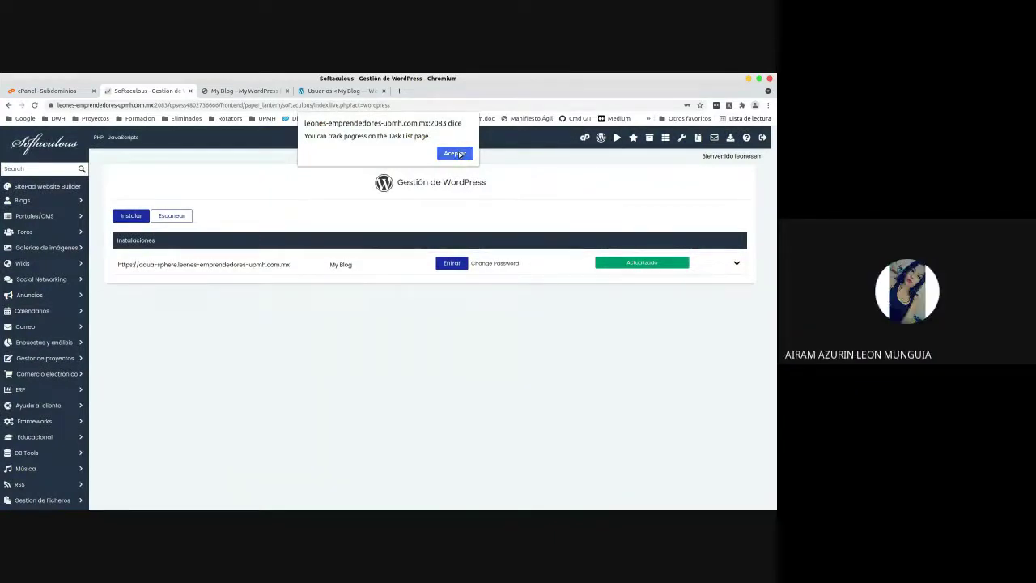
click(454, 154)
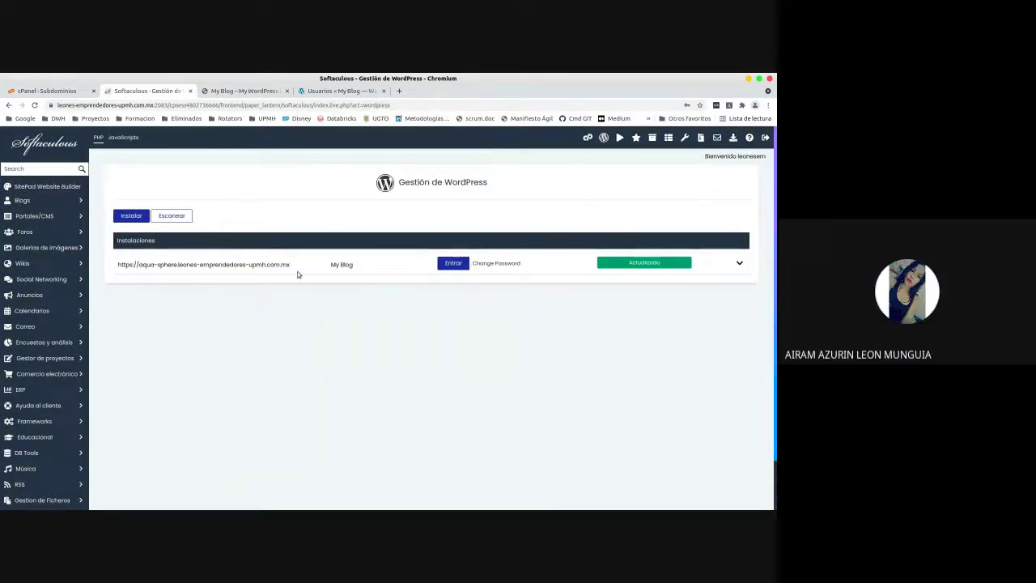
Step: Search the app list for WordPress and open its installation form
click(40, 169)
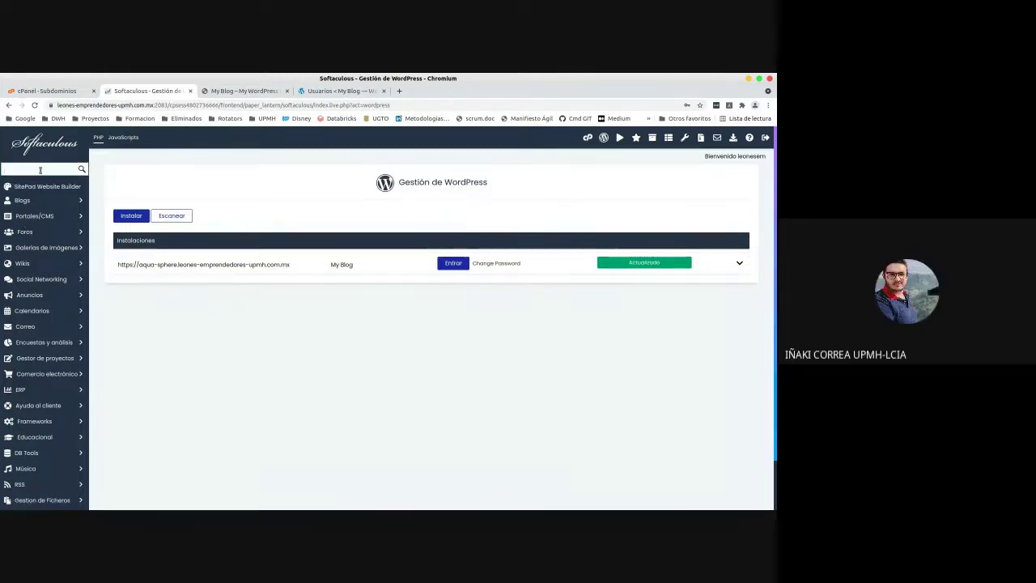
text(wp)
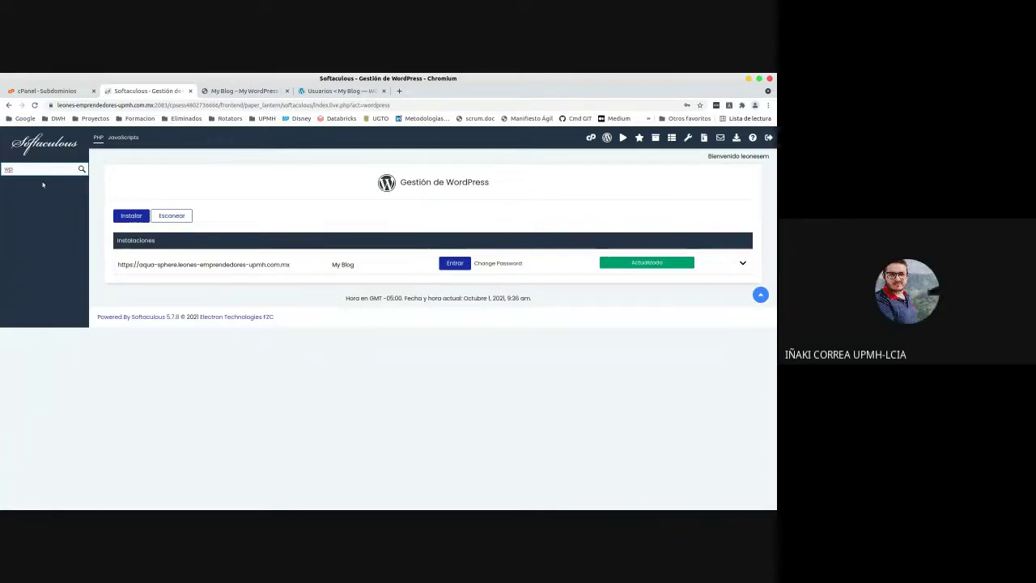
key(BackSpace)
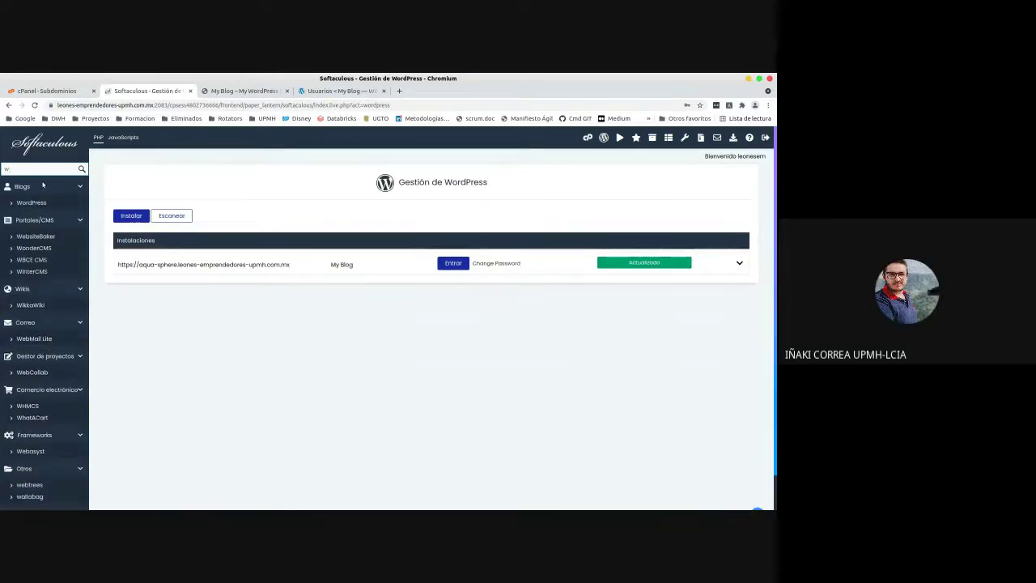
text(or)
click(32, 203)
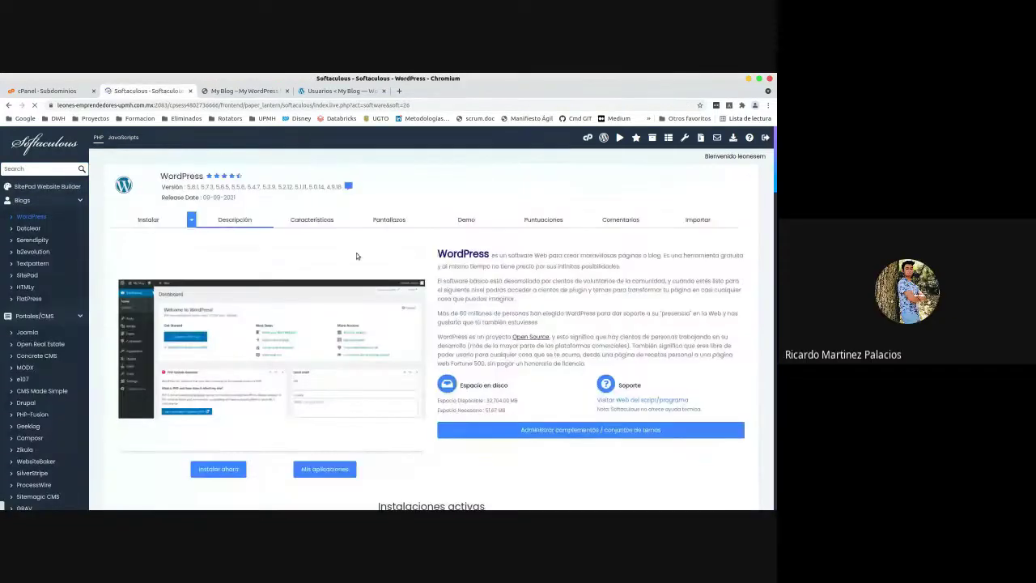
scroll(437, 388, down, 2)
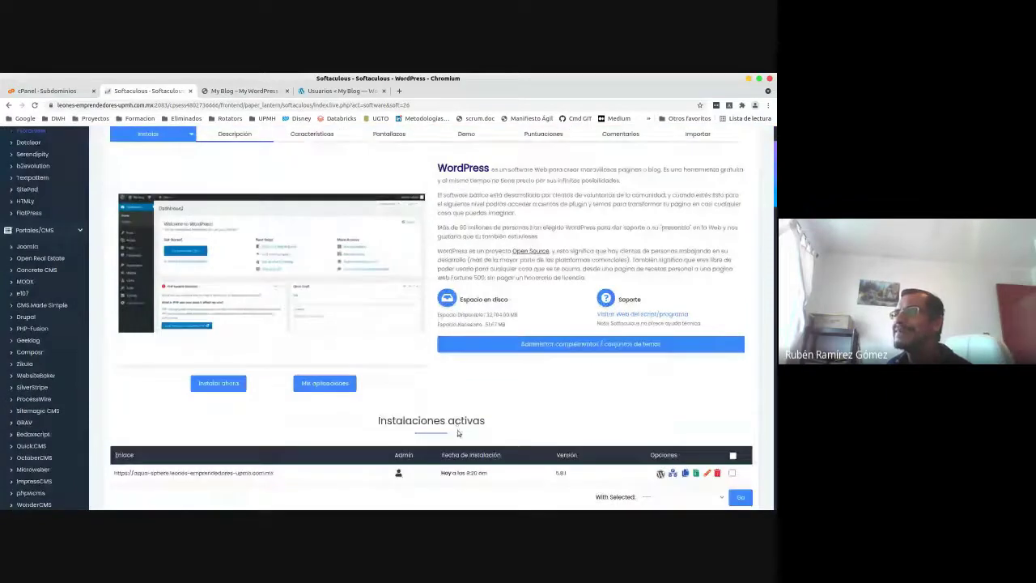
scroll(458, 435, down, 3)
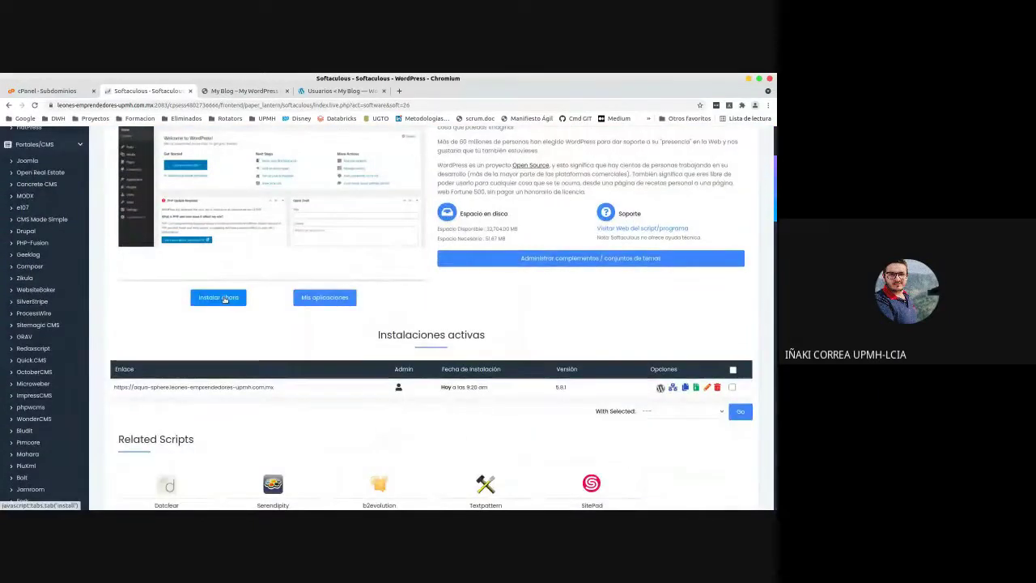
click(223, 299)
Step: Set the install domain to harinas-adai-avena.leones-emprendedores-upmh.com.mx
scroll(260, 315, up, 2)
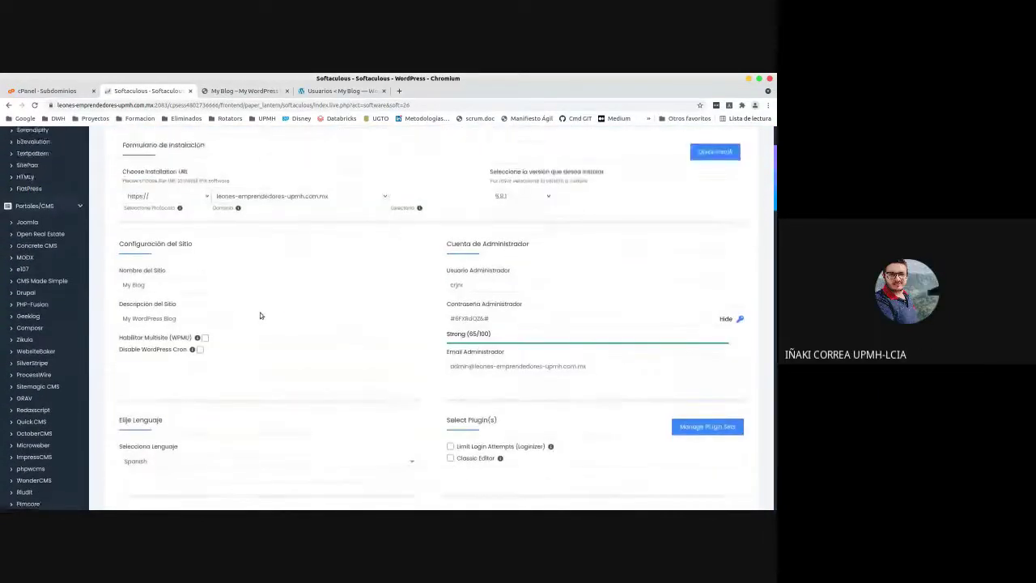
scroll(260, 315, down, 1)
scroll(260, 314, up, 4)
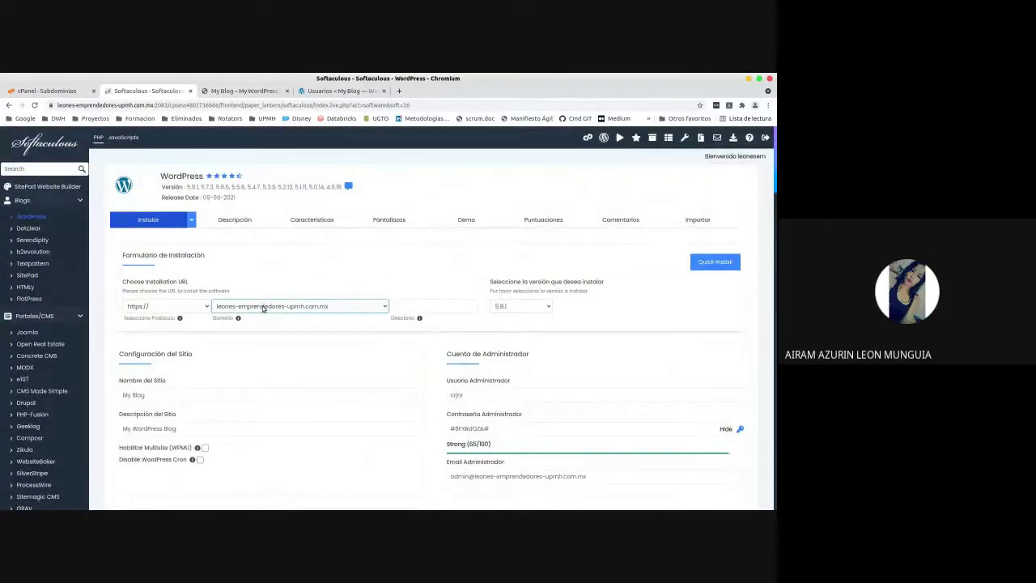
click(263, 308)
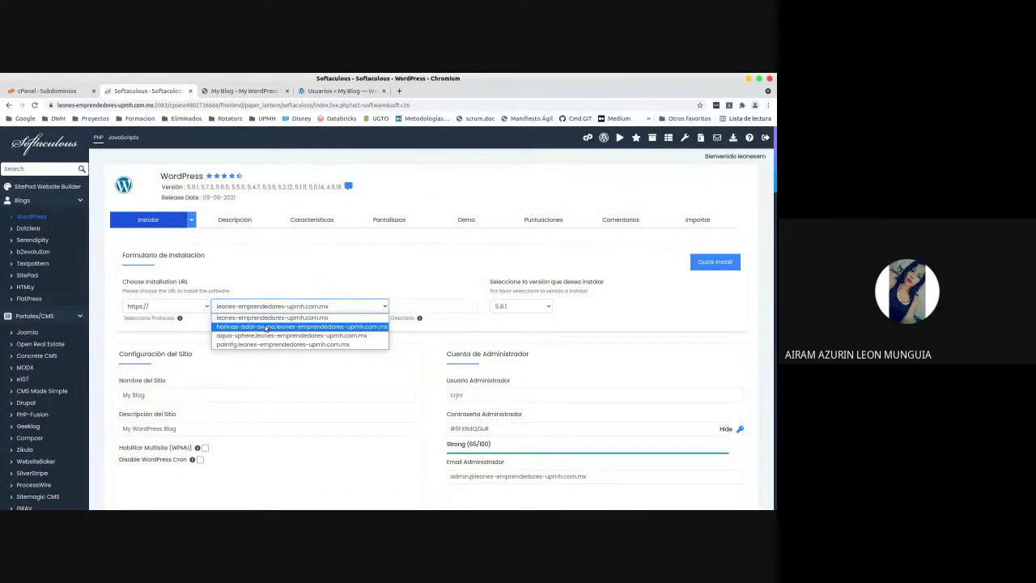
click(265, 327)
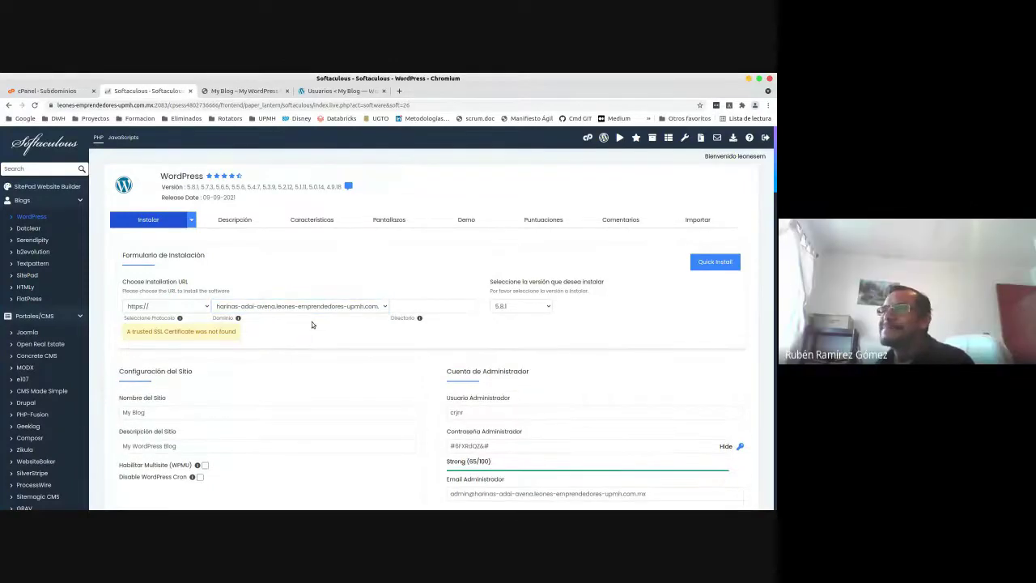
Step: Copy the generated admin username and password
scroll(312, 324, down, 1)
scroll(312, 324, down, 2)
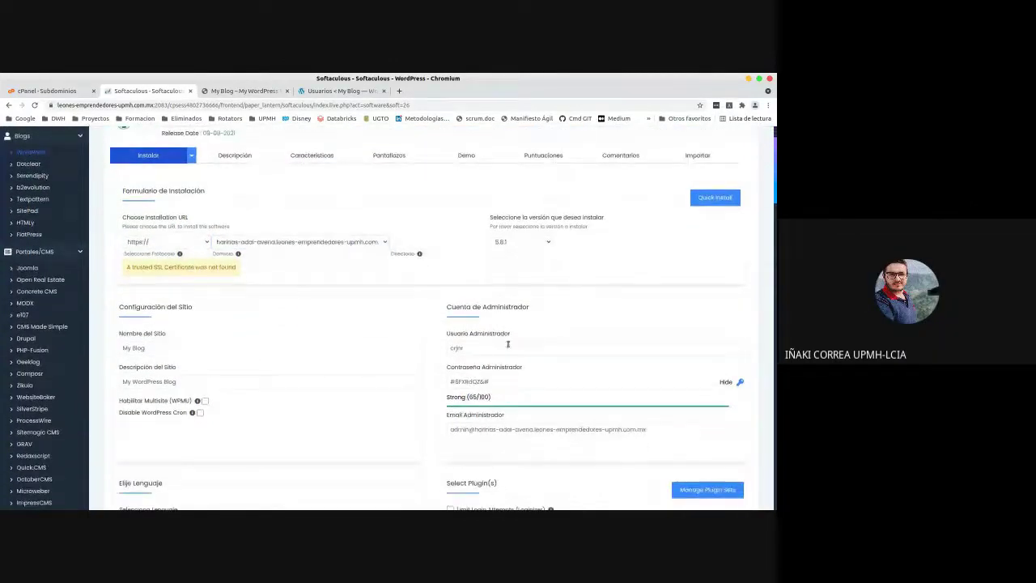
click(492, 347)
drag(492, 347, 437, 346)
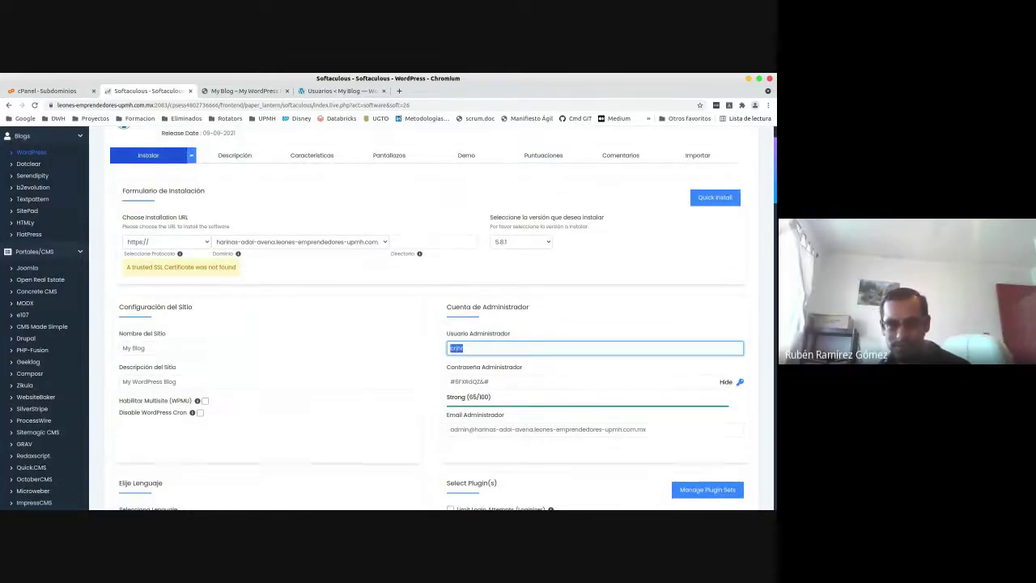
key(alt+Tab)
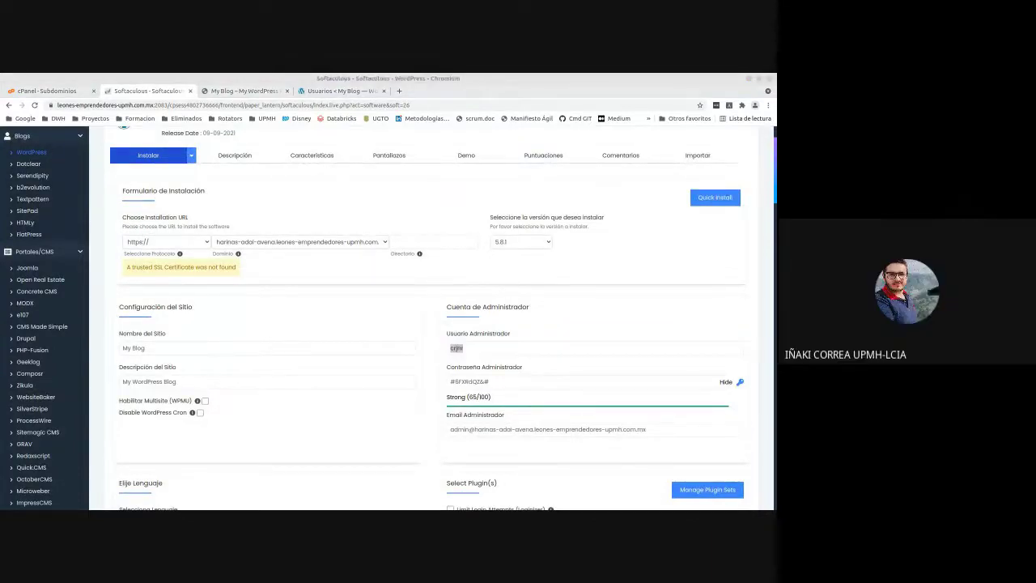
drag(510, 381, 396, 380)
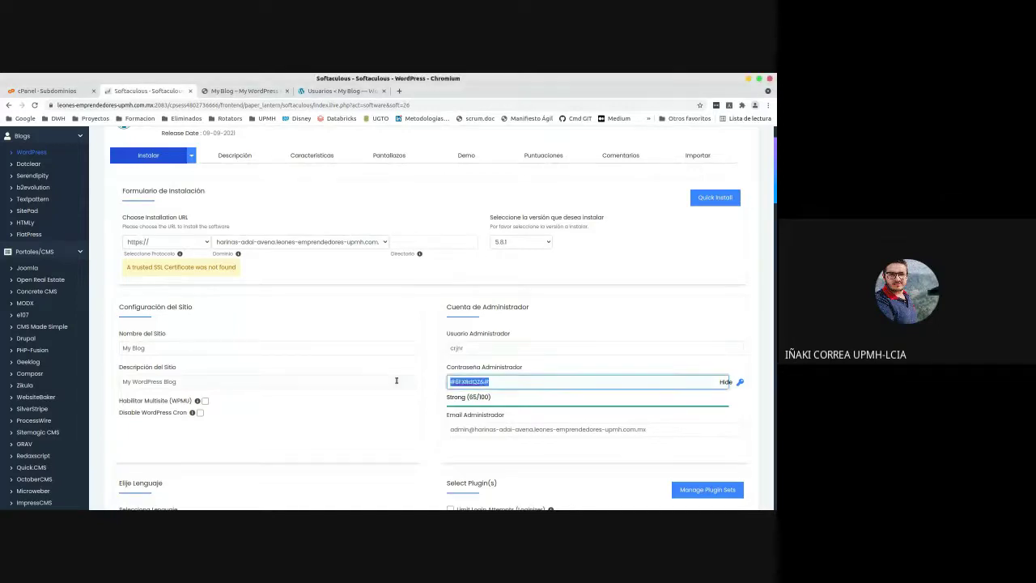
key(alt+Tab)
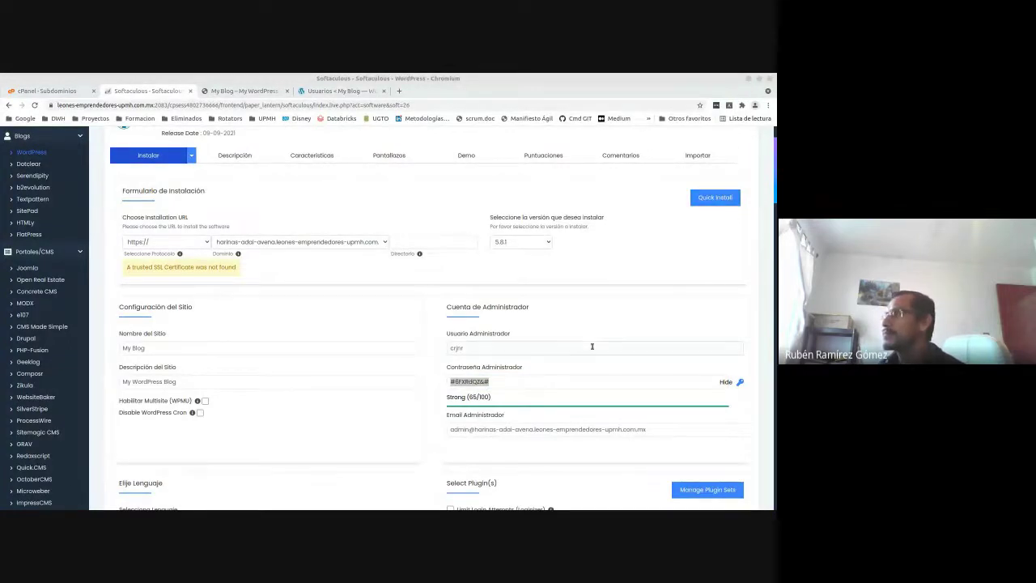
scroll(579, 375, down, 1)
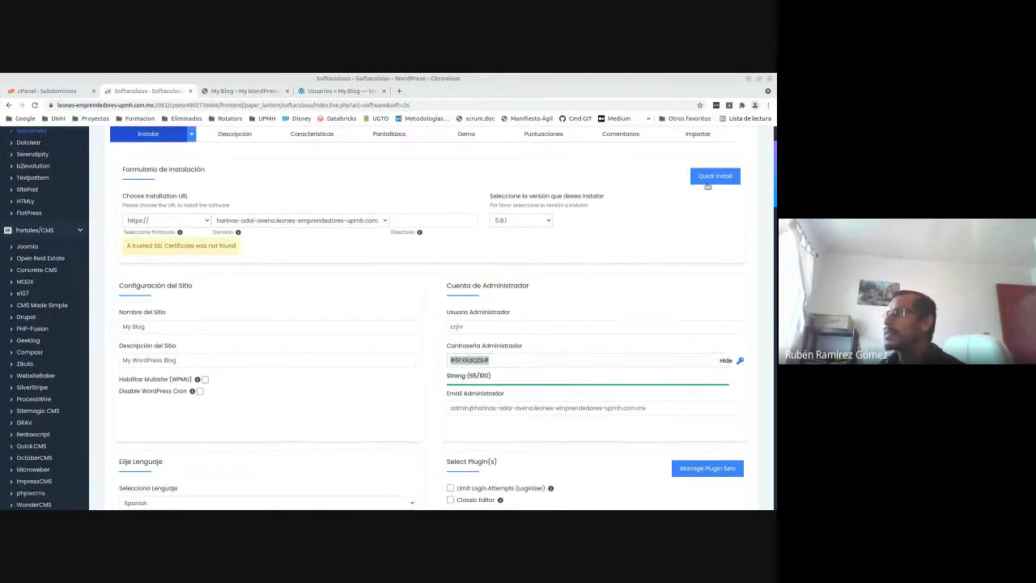
Step: Switch to the quick install layout and replace the administrator e-mail with the student's address
click(711, 181)
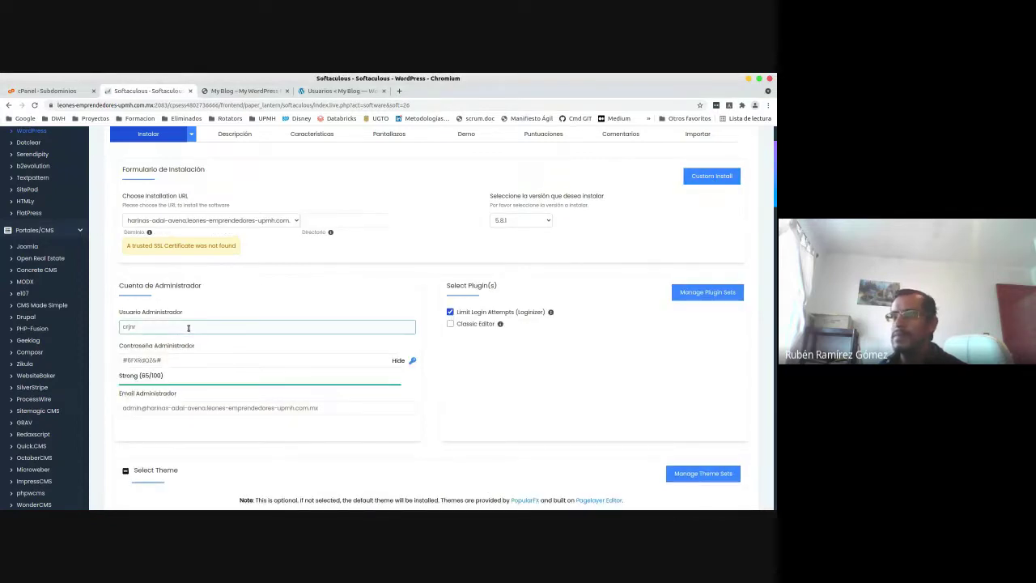
scroll(201, 337, down, 3)
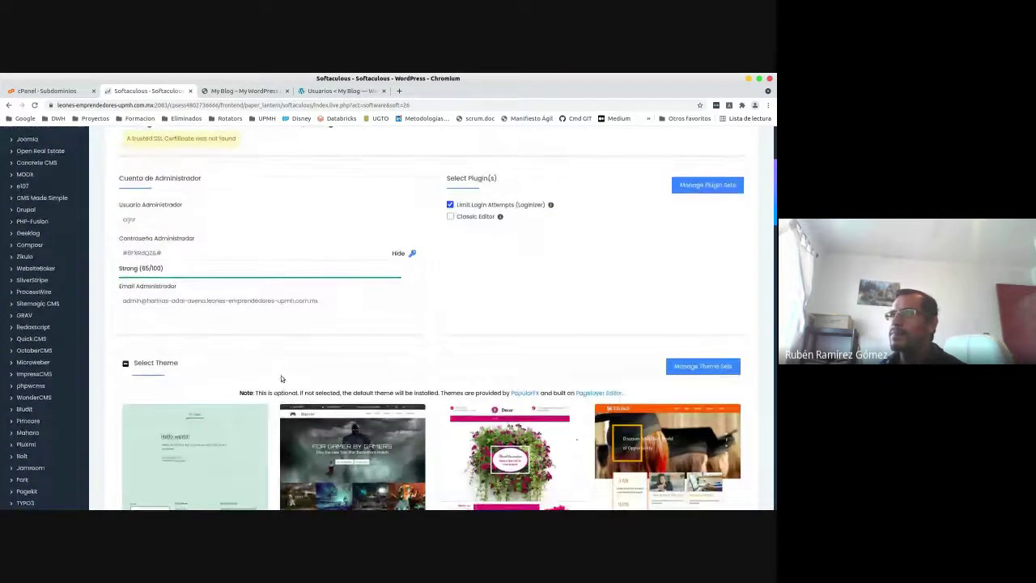
triple_click(301, 301)
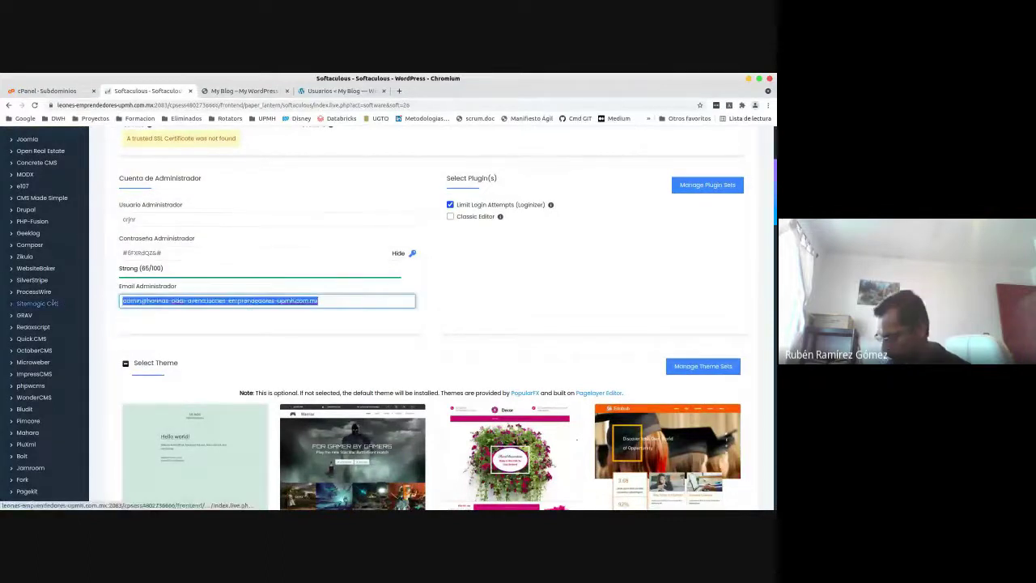
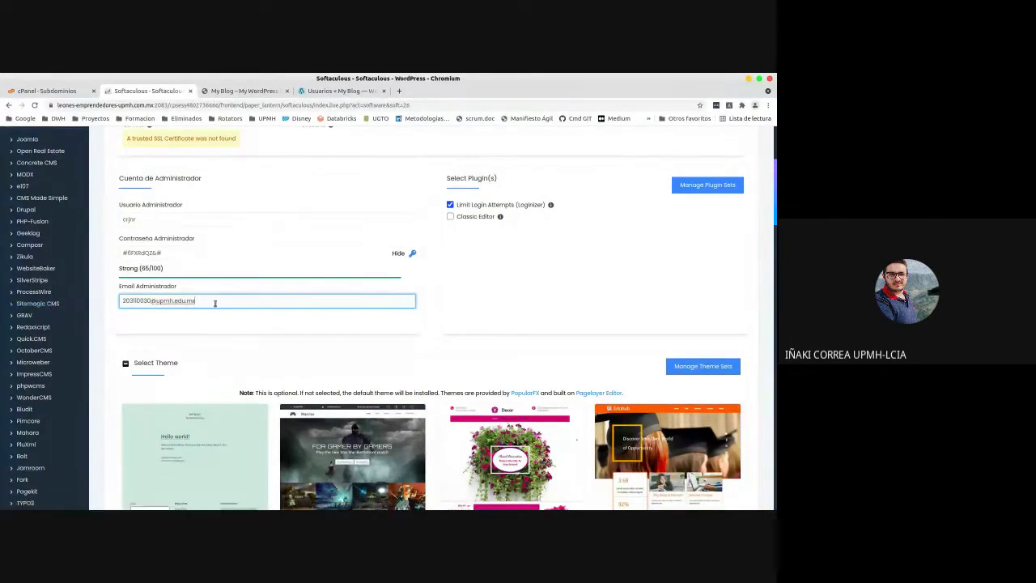
drag(213, 300, 54, 300)
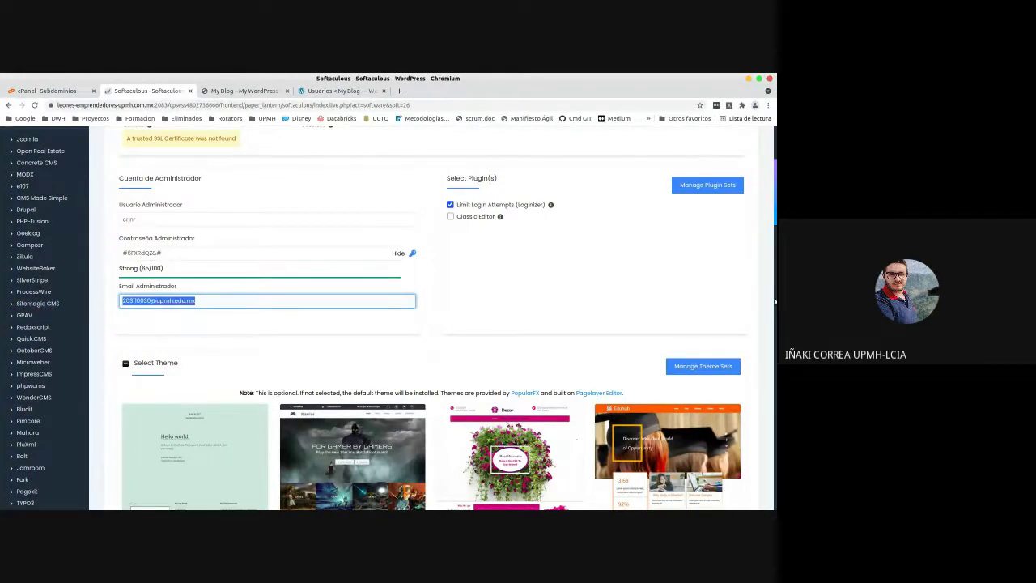
Step: Fill the installation-details e-mail with a saved address and start the installation
scroll(774, 221, down, 5)
scroll(775, 220, up, 7)
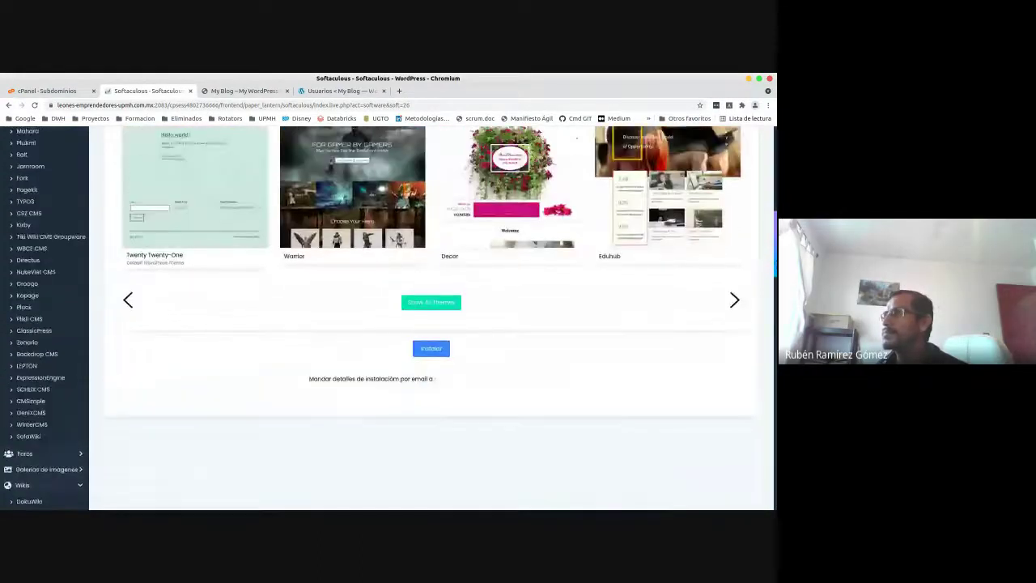
scroll(429, 324, down, 5)
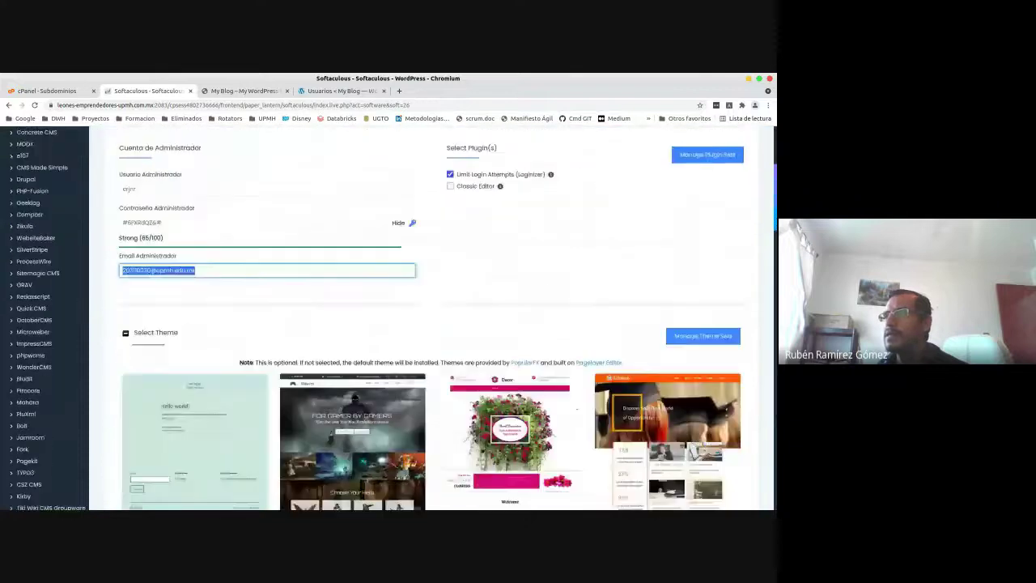
scroll(601, 321, down, 1)
click(480, 428)
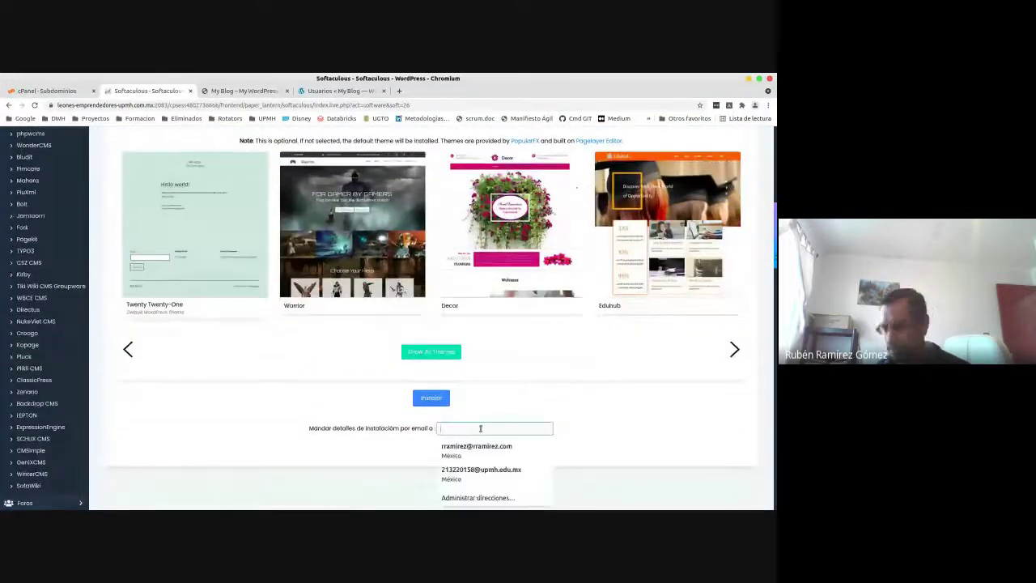
click(481, 470)
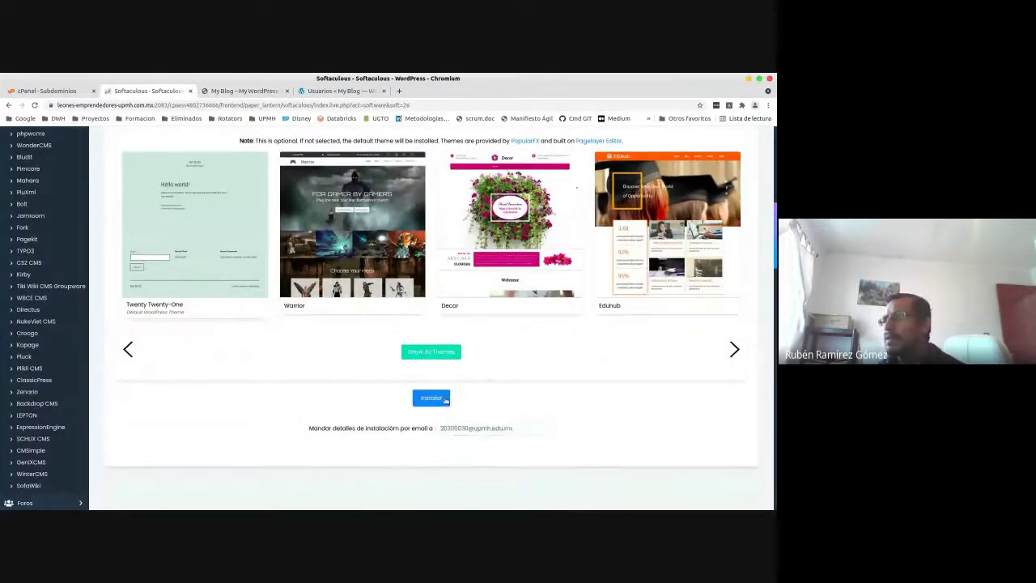
click(433, 398)
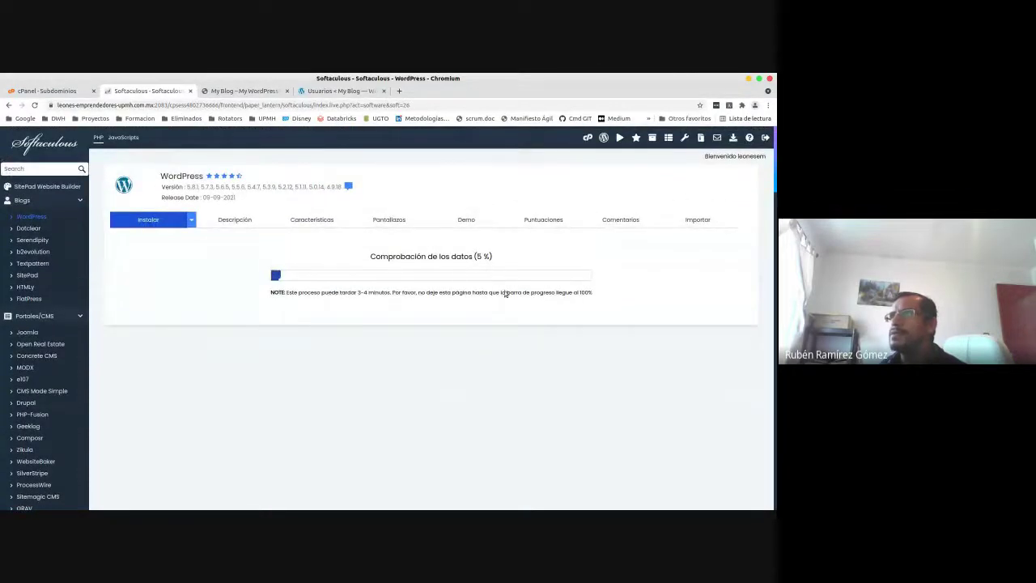
Step: Create the maquillaje-natural-faidy subdomain in cPanel, then return to the Softaculous tab
click(44, 91)
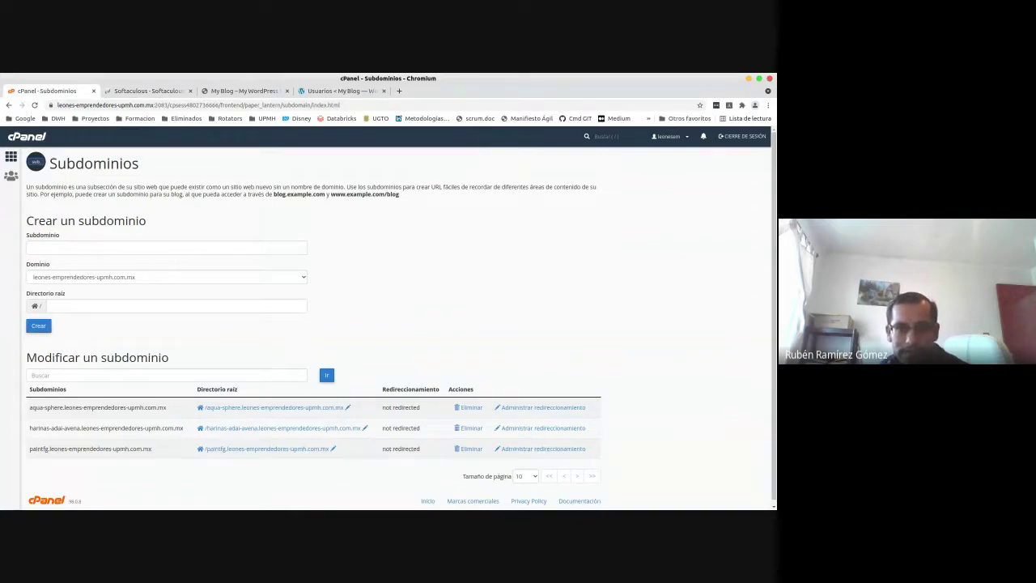
click(124, 246)
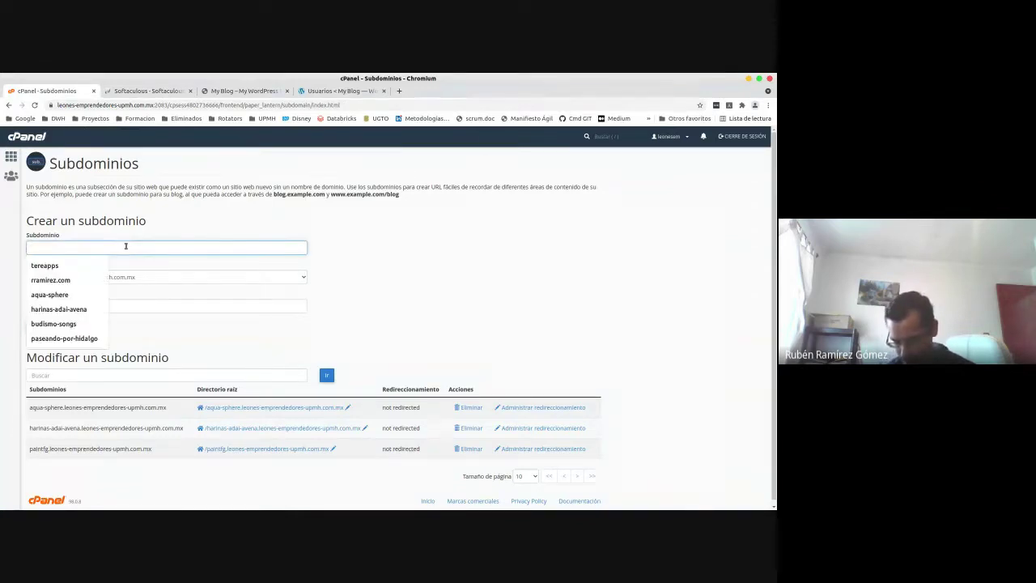
text(maquillaje)
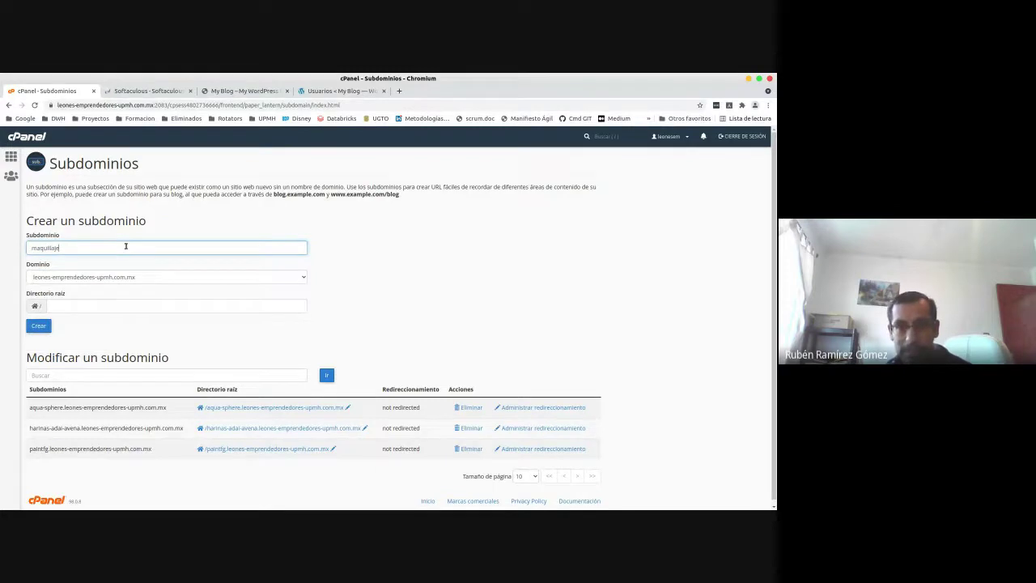
text(-natur)
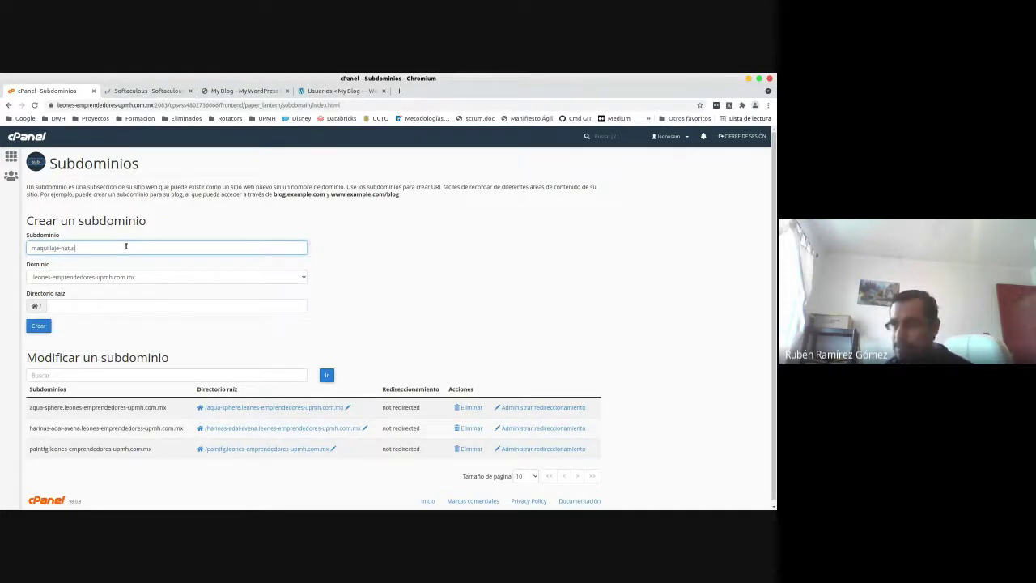
text(al-)
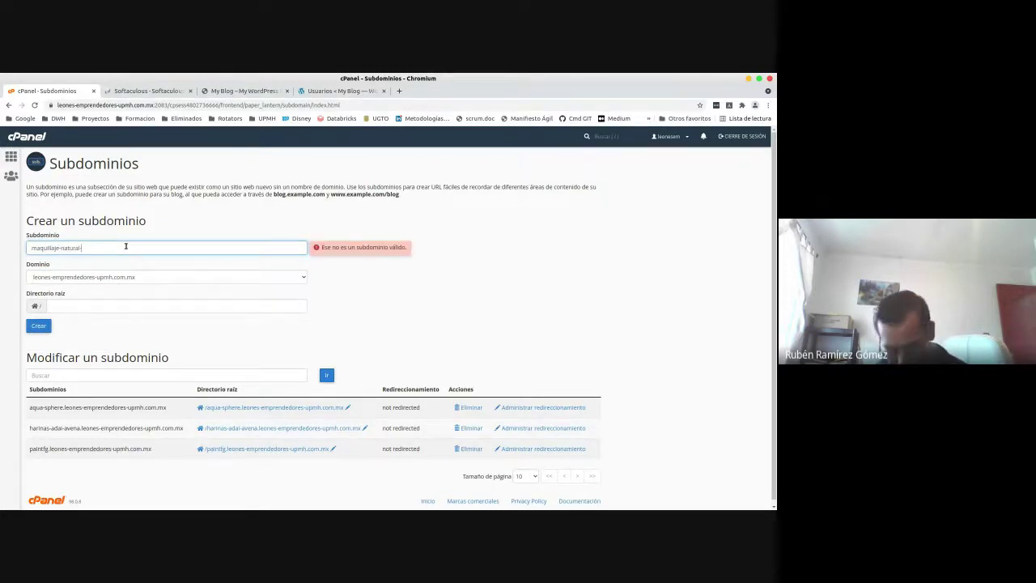
text(faidy)
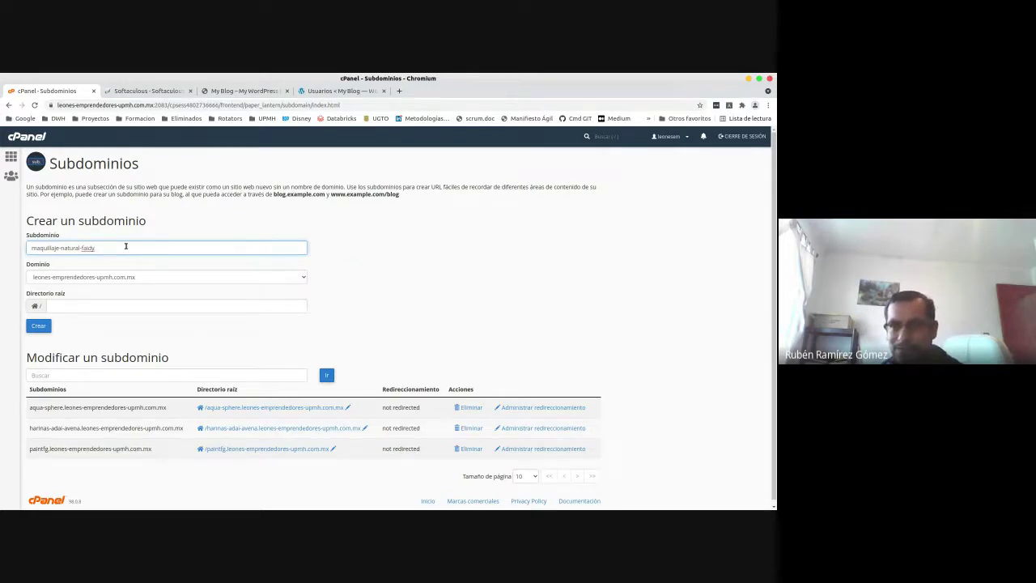
click(121, 330)
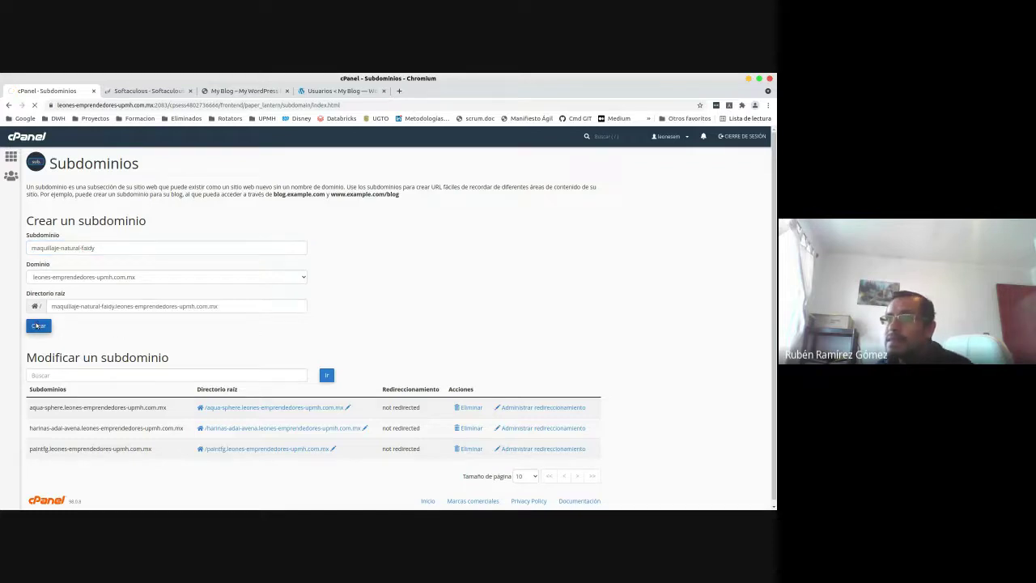
click(150, 91)
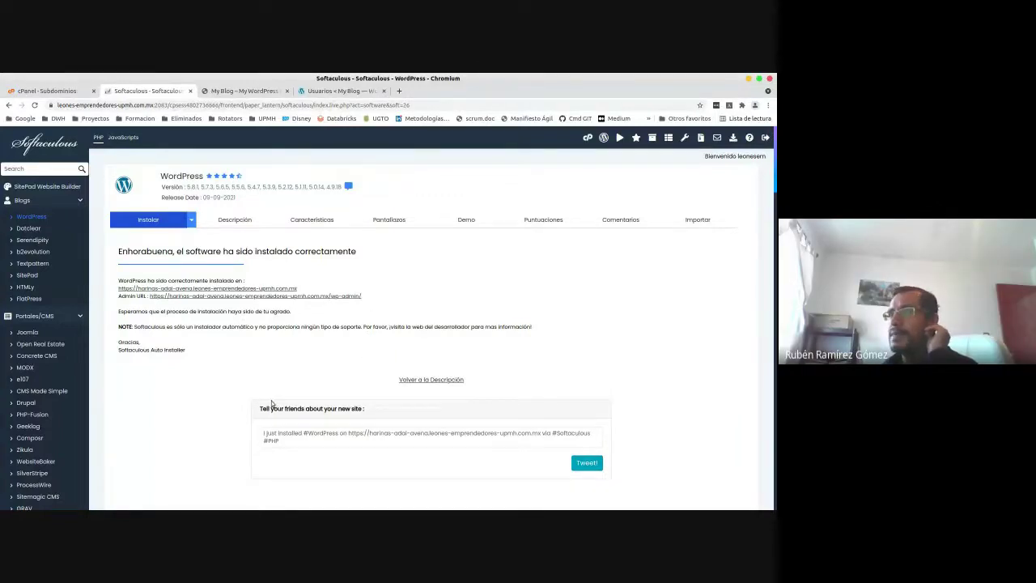
Step: Bring up the context menu for the installed harinas-adai-avena site URL on the success page
scroll(271, 381, down, 2)
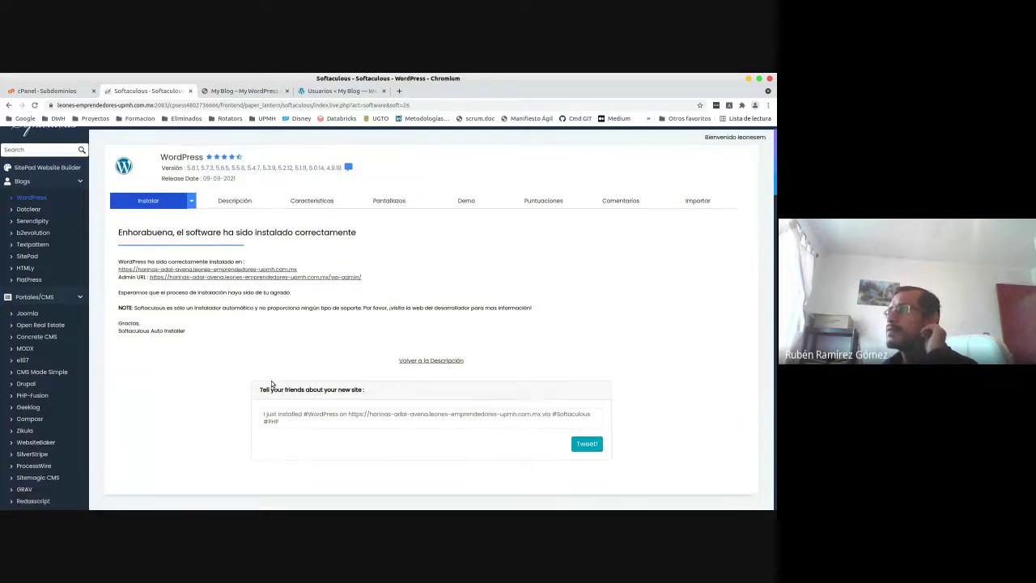
scroll(271, 382, up, 2)
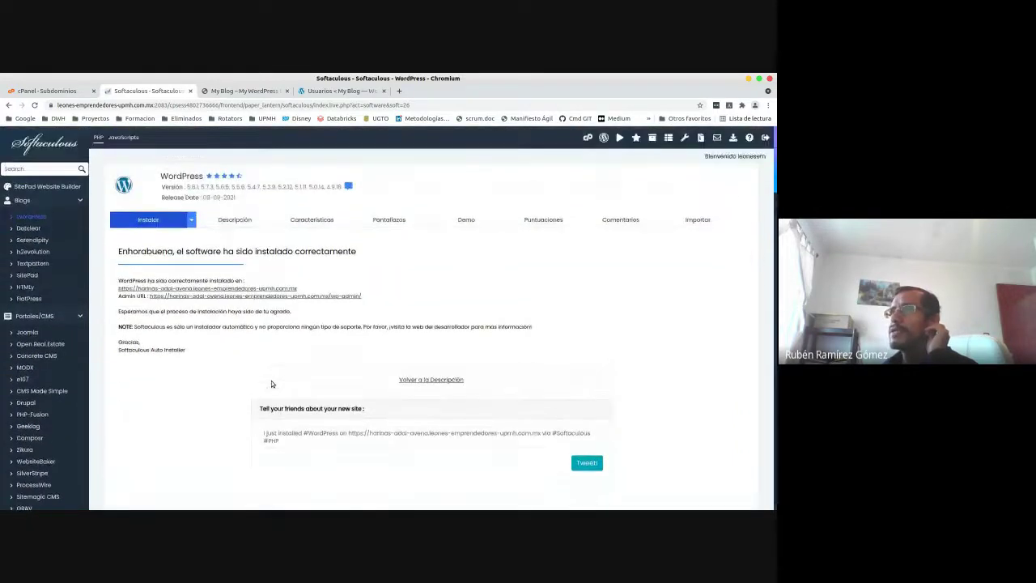
right_click(251, 288)
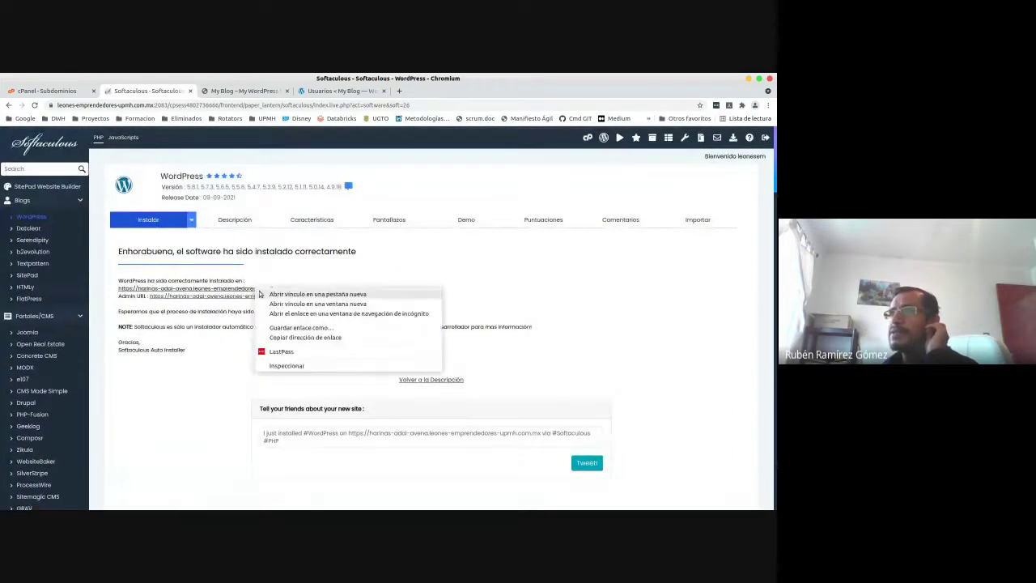
Step: Open the installed site in a new tab and close the old My Blog and Usuarios tabs
click(275, 293)
click(368, 91)
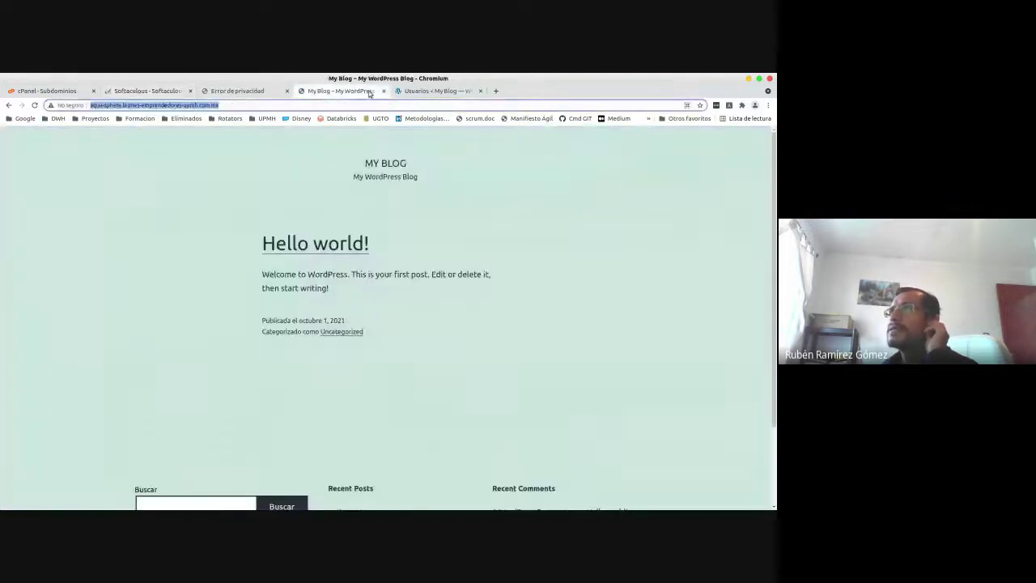
click(383, 91)
click(383, 91)
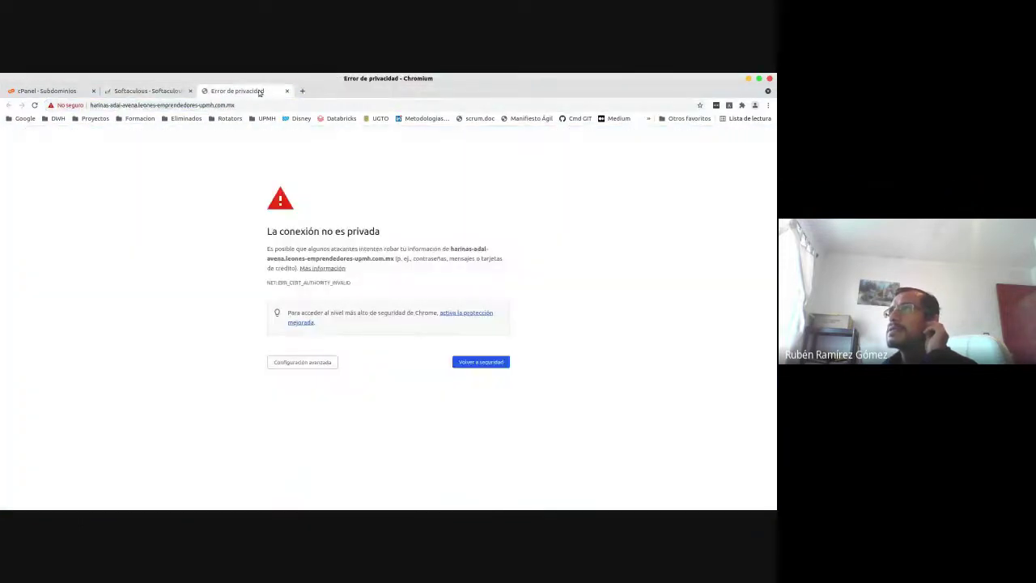
Step: Bypass the privacy warning to view the Hello world! blog, then close its tab
click(311, 362)
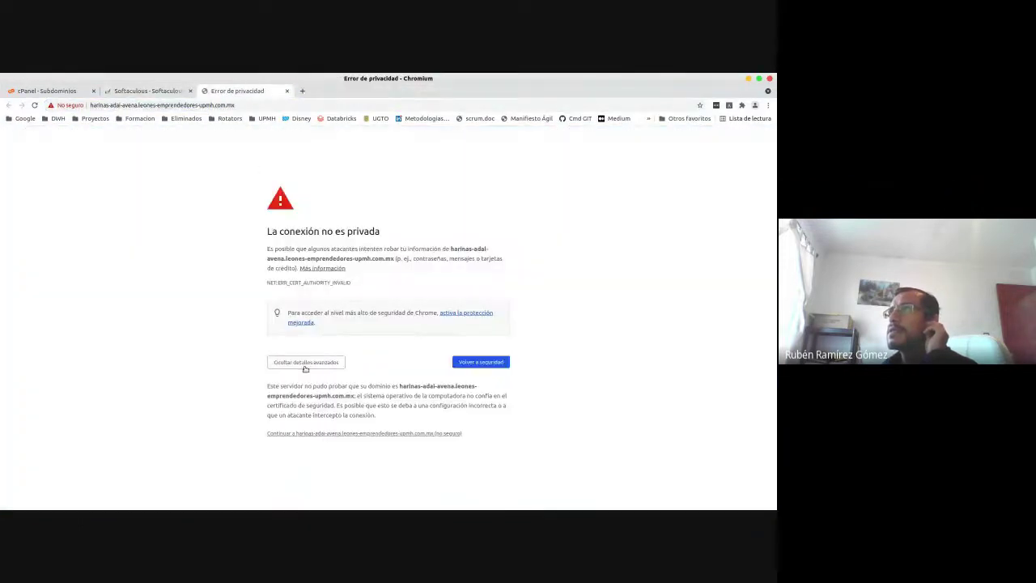
click(344, 434)
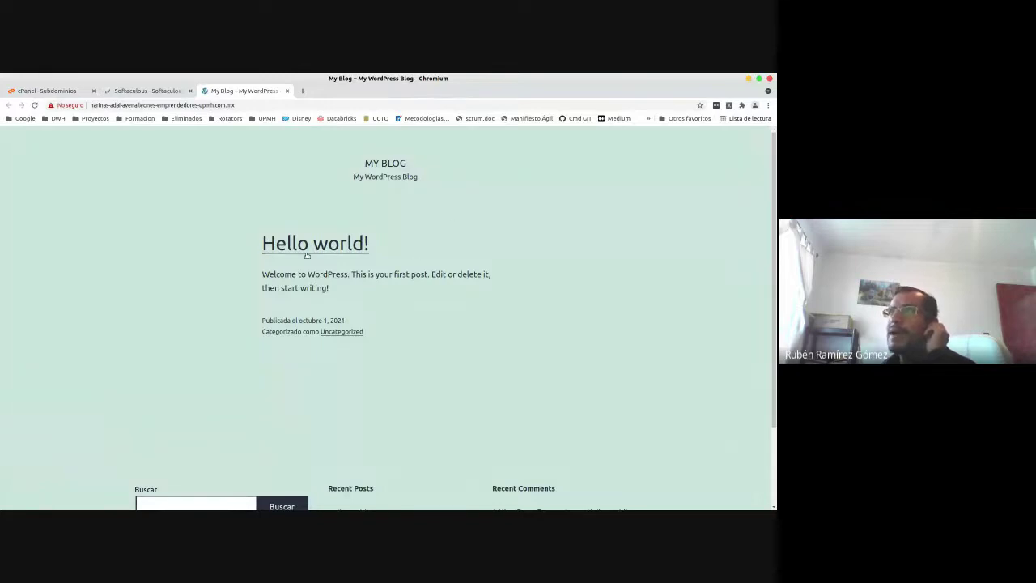
click(287, 91)
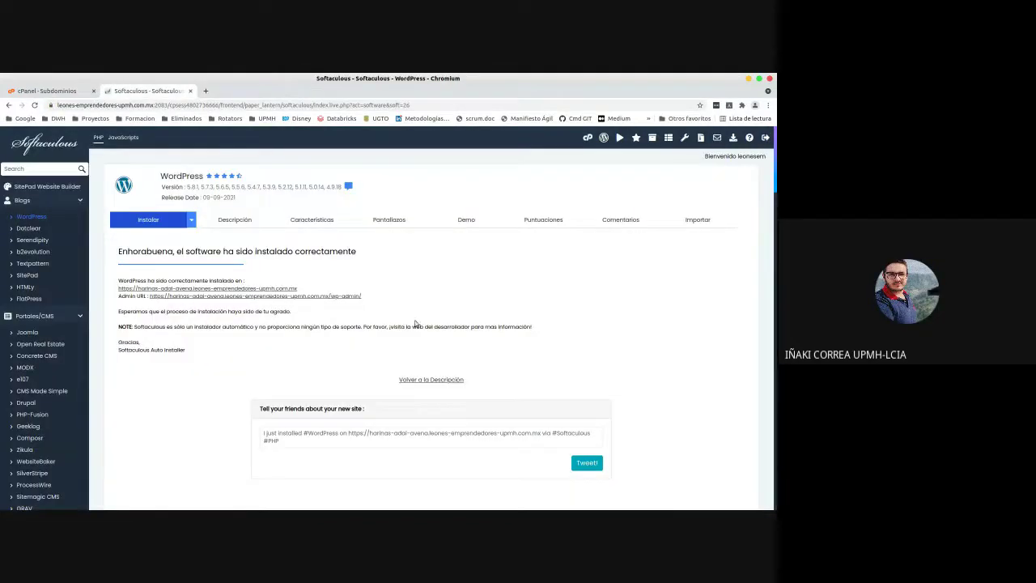
Step: Highlight and clear parts of the installation success message and its NOTE line
drag(364, 323, 126, 340)
click(157, 323)
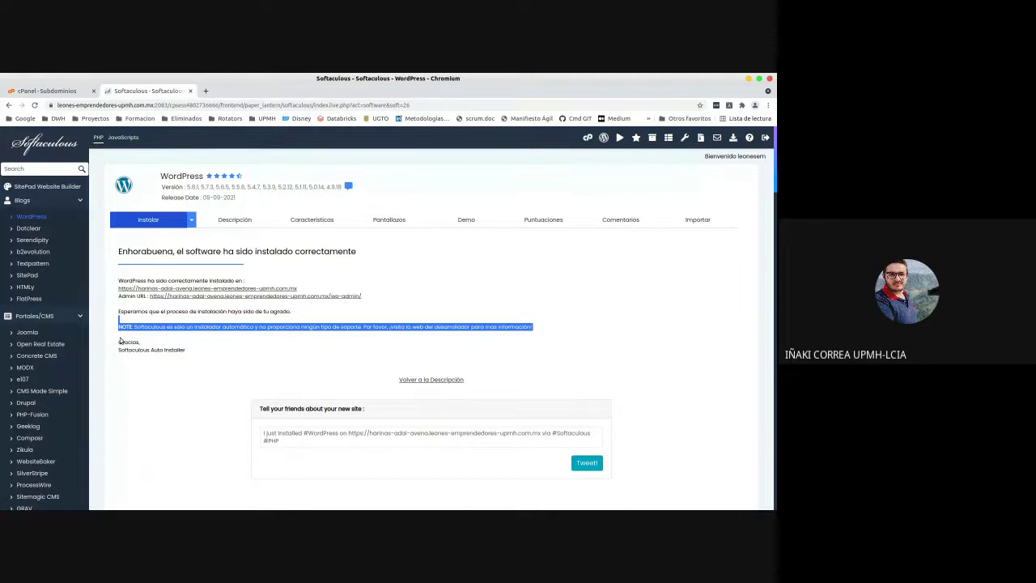
click(189, 338)
scroll(342, 355, down, 2)
scroll(343, 351, up, 2)
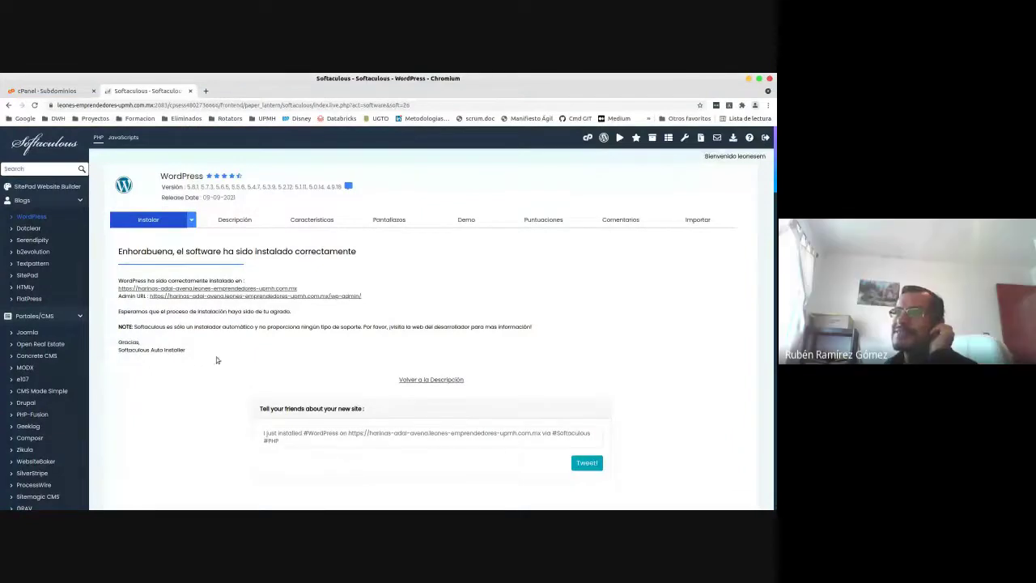
drag(202, 352, 114, 284)
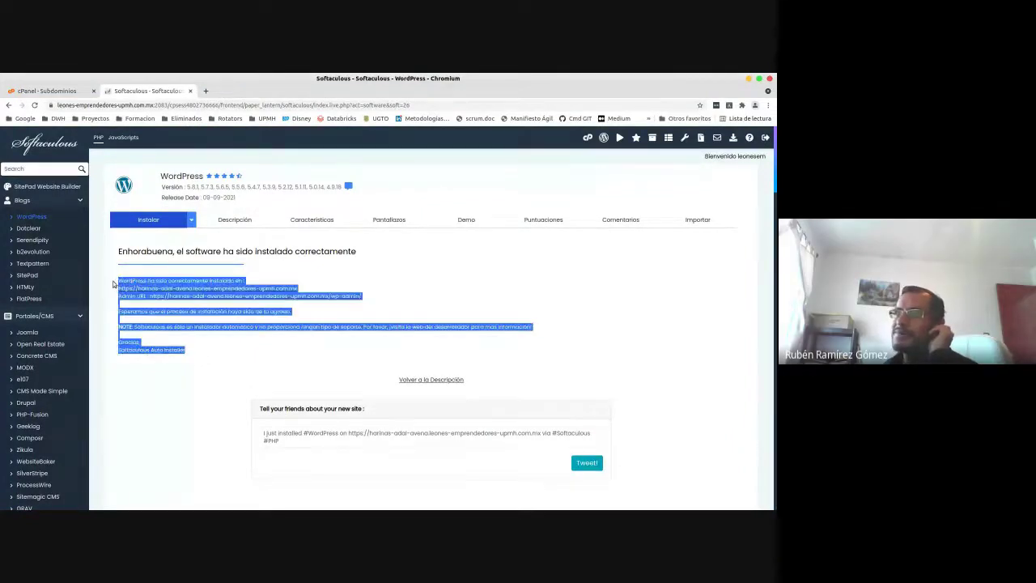
click(320, 355)
drag(205, 353, 101, 280)
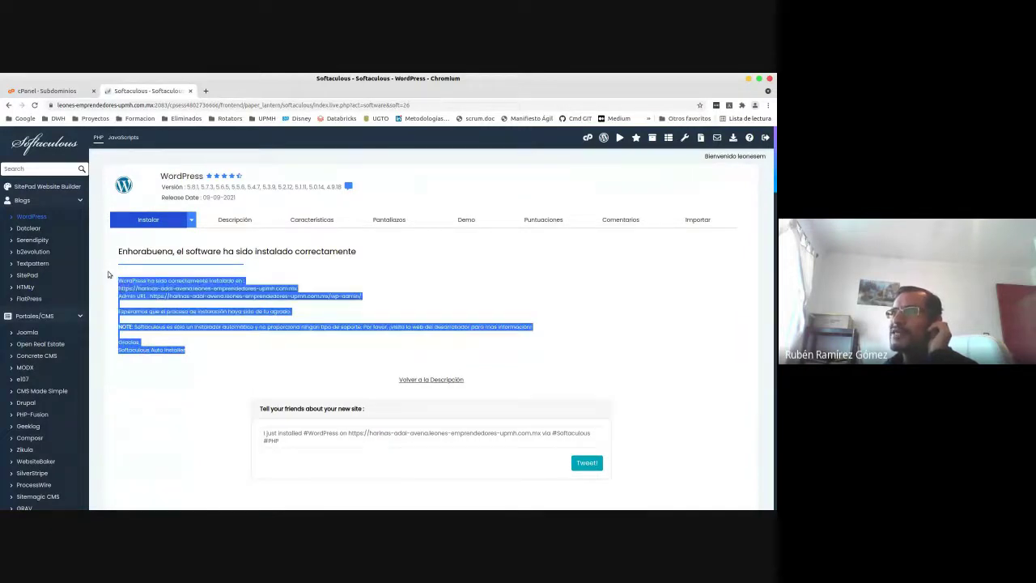
click(284, 358)
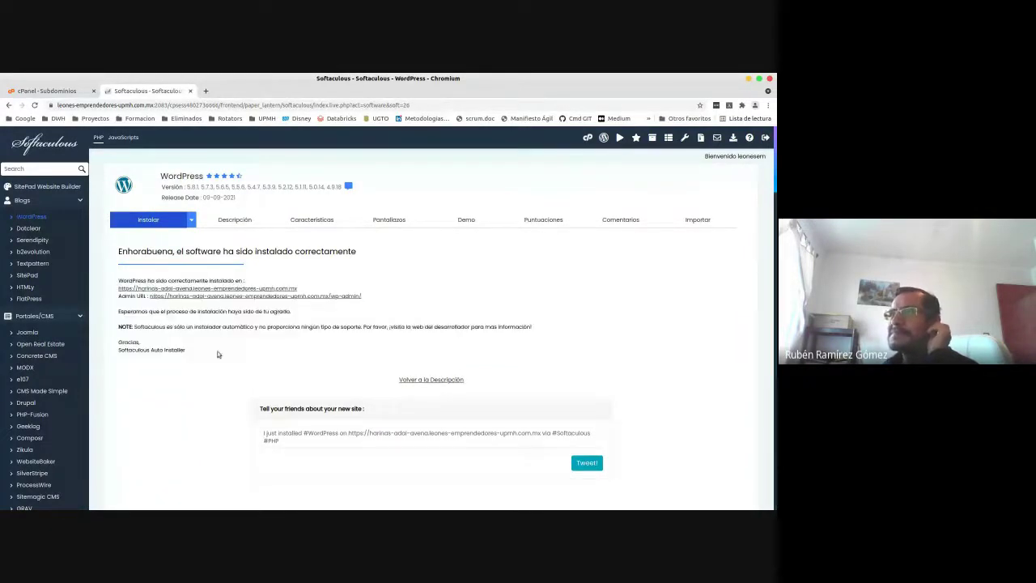
drag(199, 350, 118, 280)
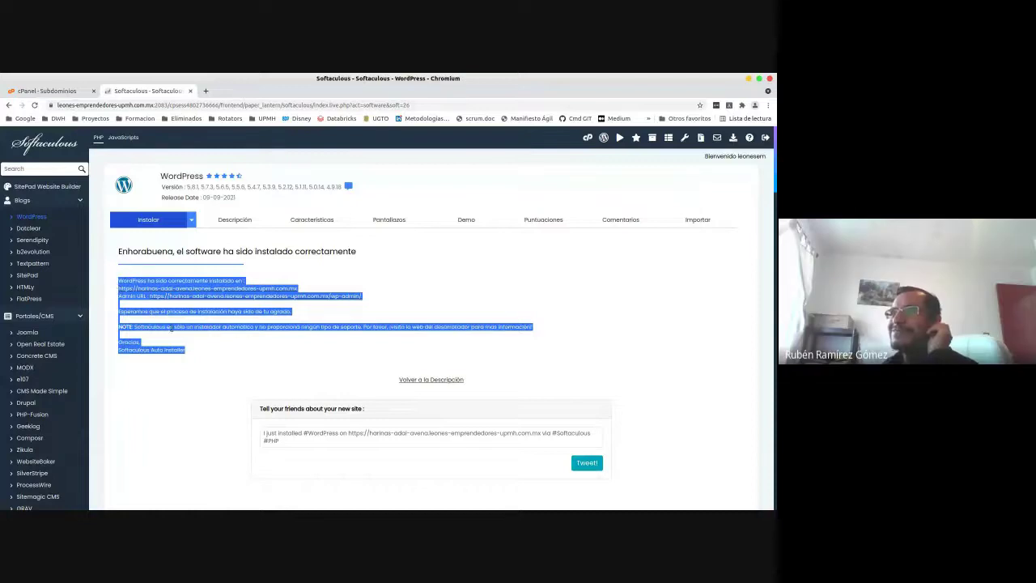
click(200, 353)
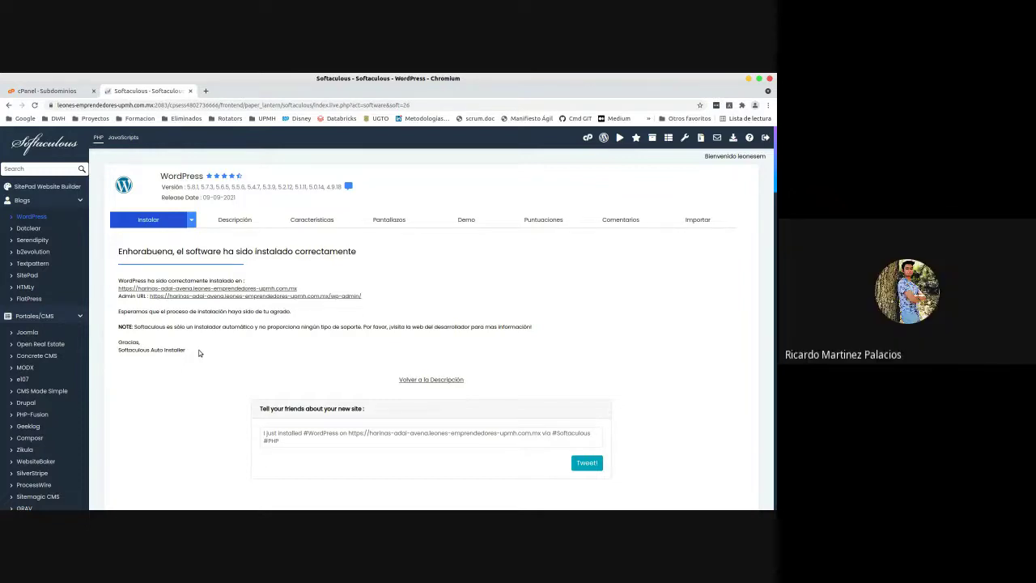
Step: Check the cPanel subdomain list, then copy the new site's address from the confirmation
click(52, 91)
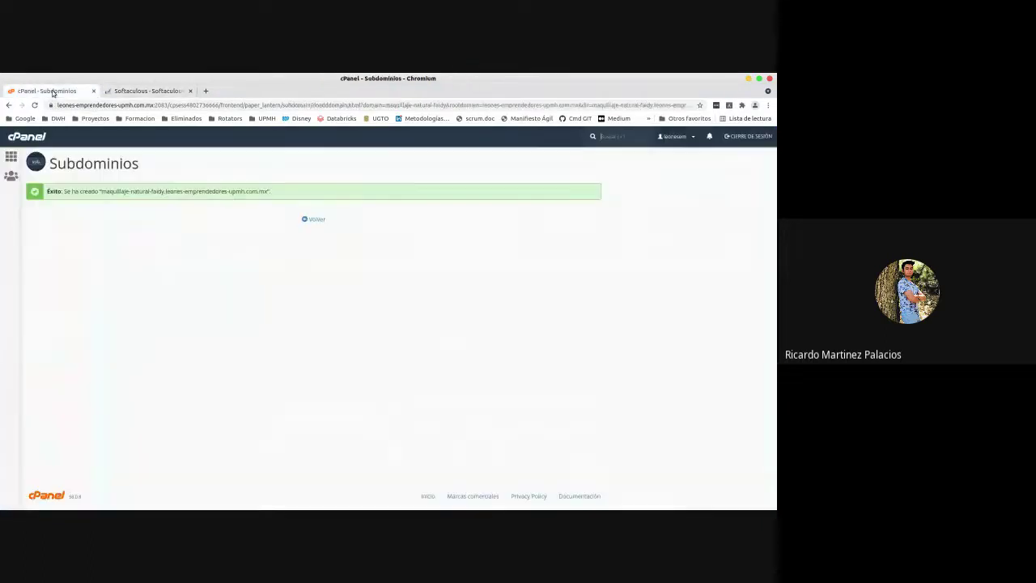
click(316, 219)
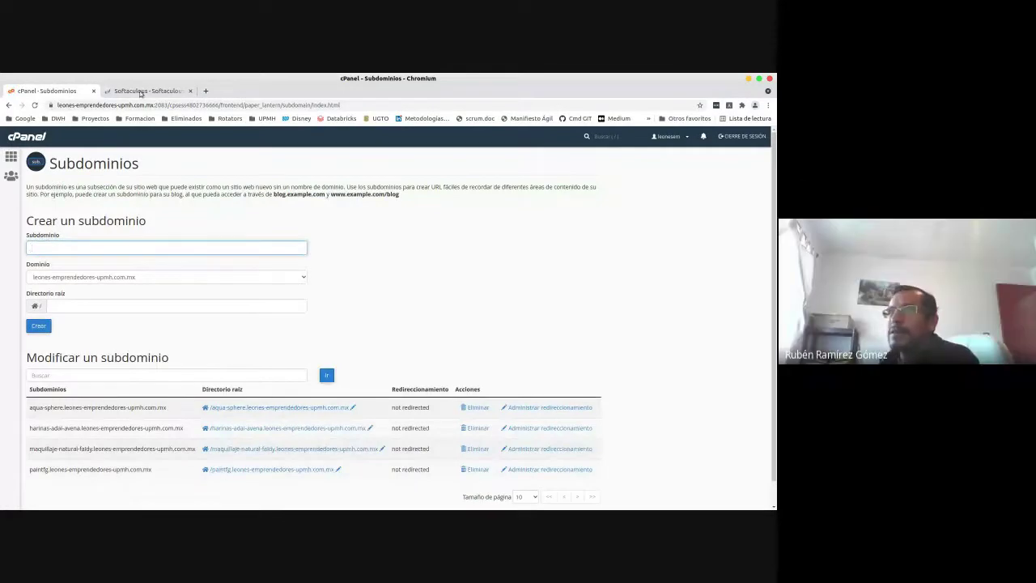
click(144, 91)
scroll(275, 354, down, 2)
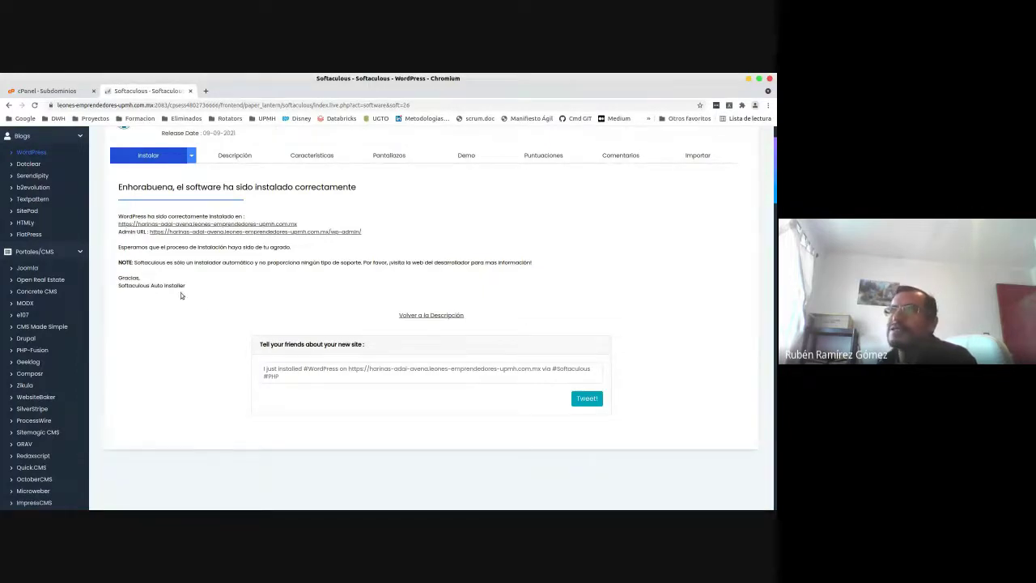
scroll(194, 296, up, 2)
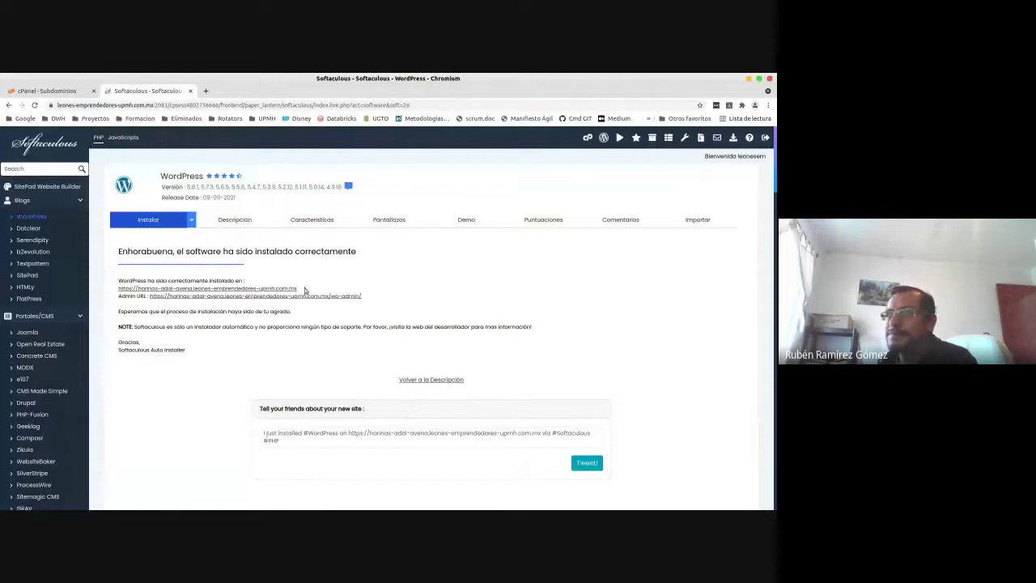
drag(305, 290, 118, 299)
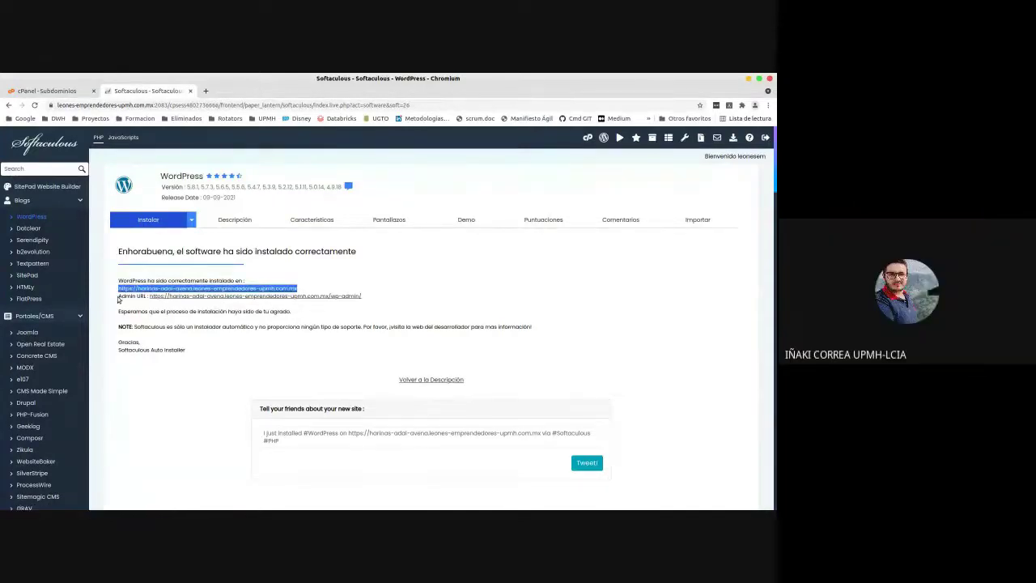
key(alt+Tab)
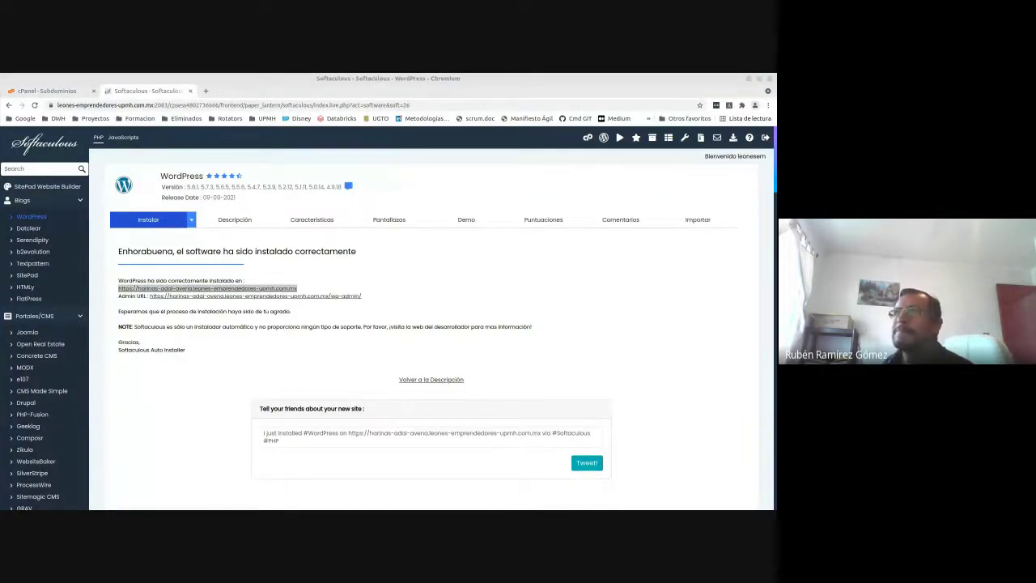
Step: Return to Softaculous and reopen the WordPress installer overview
click(51, 90)
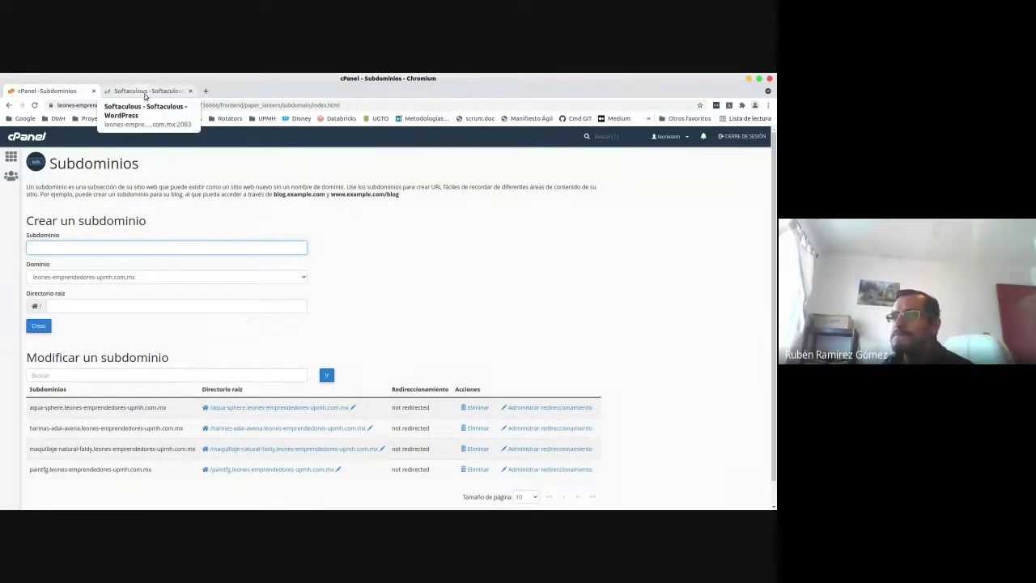
click(145, 90)
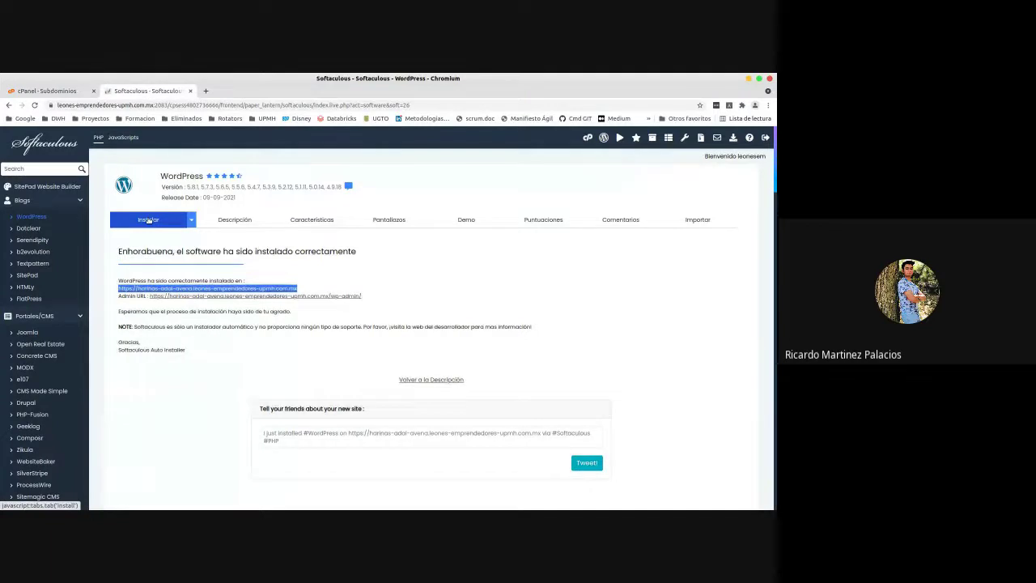
click(192, 220)
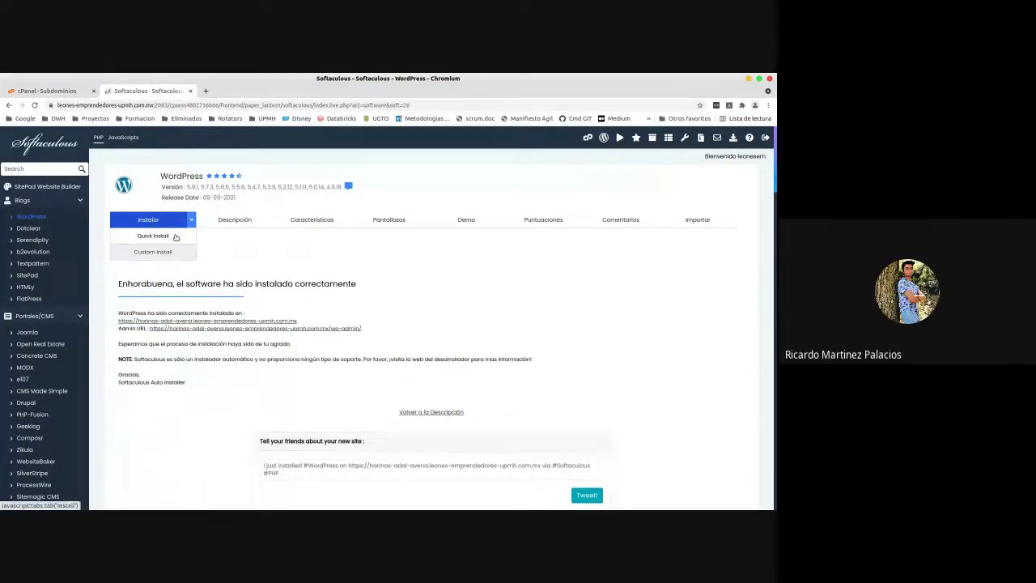
click(175, 236)
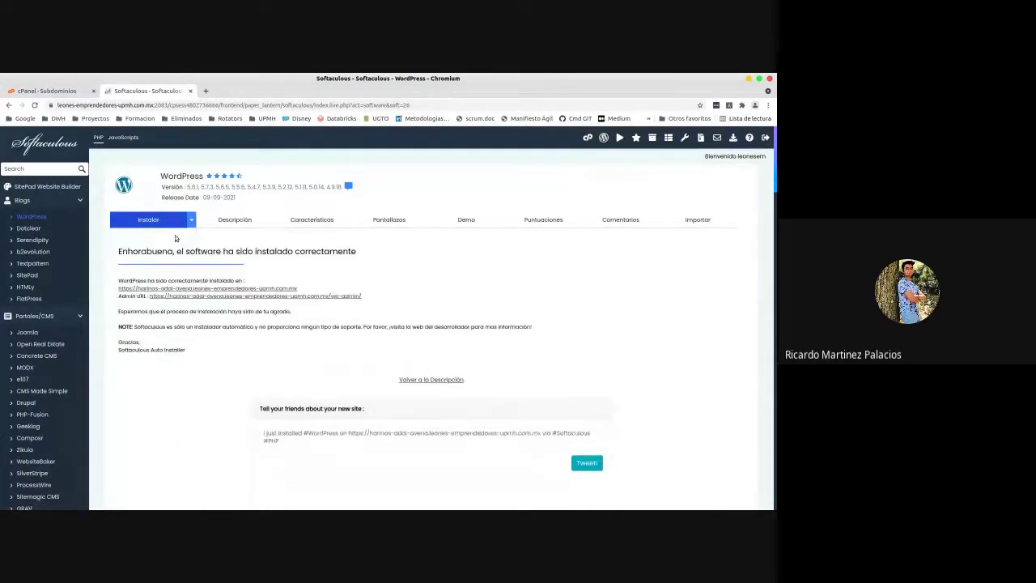
scroll(428, 328, down, 3)
scroll(428, 330, up, 3)
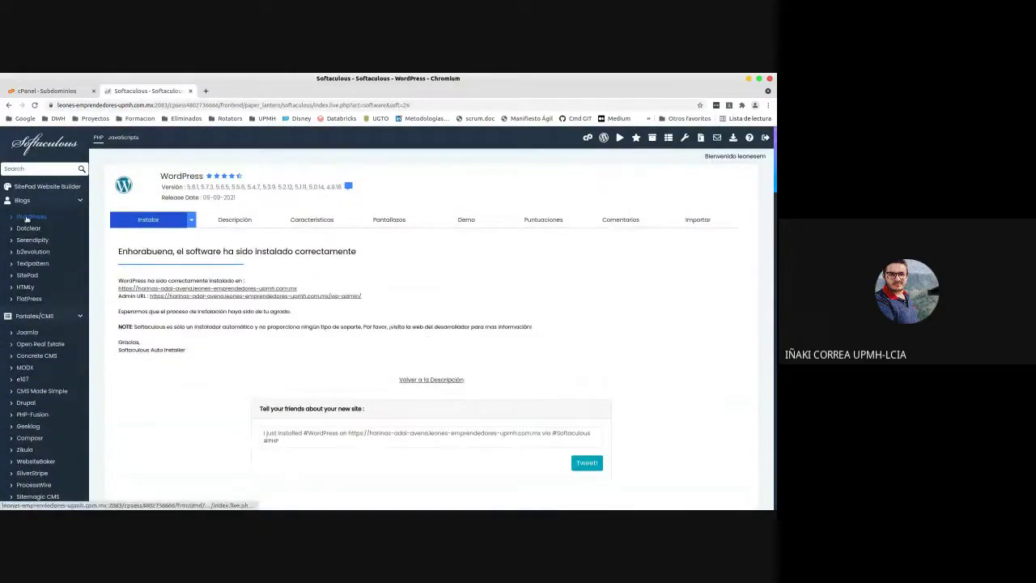
click(26, 217)
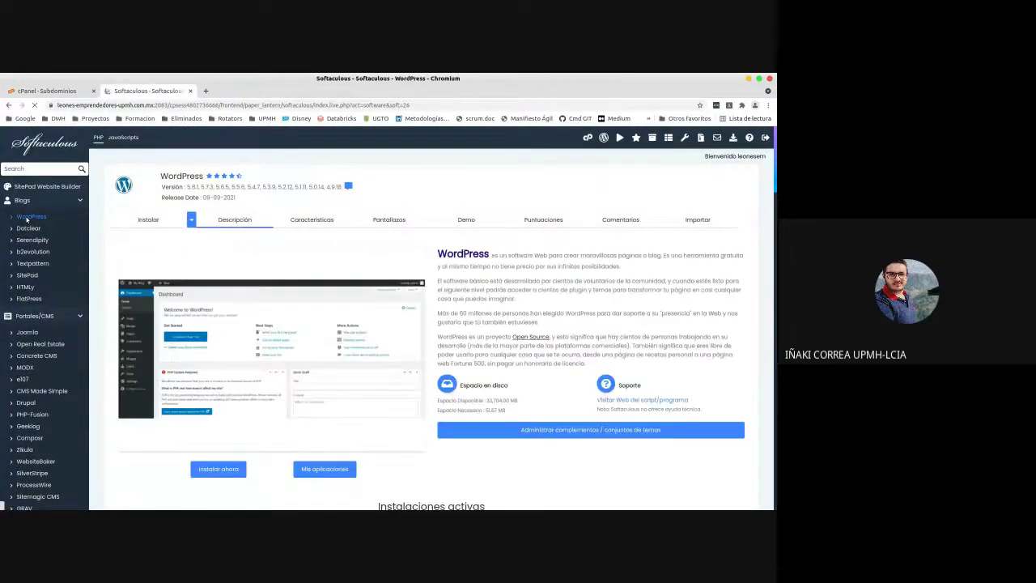
Step: Open the WordPress install form and set the domain to paintfg.leones-emprendedores-upmh.com.mx
click(219, 469)
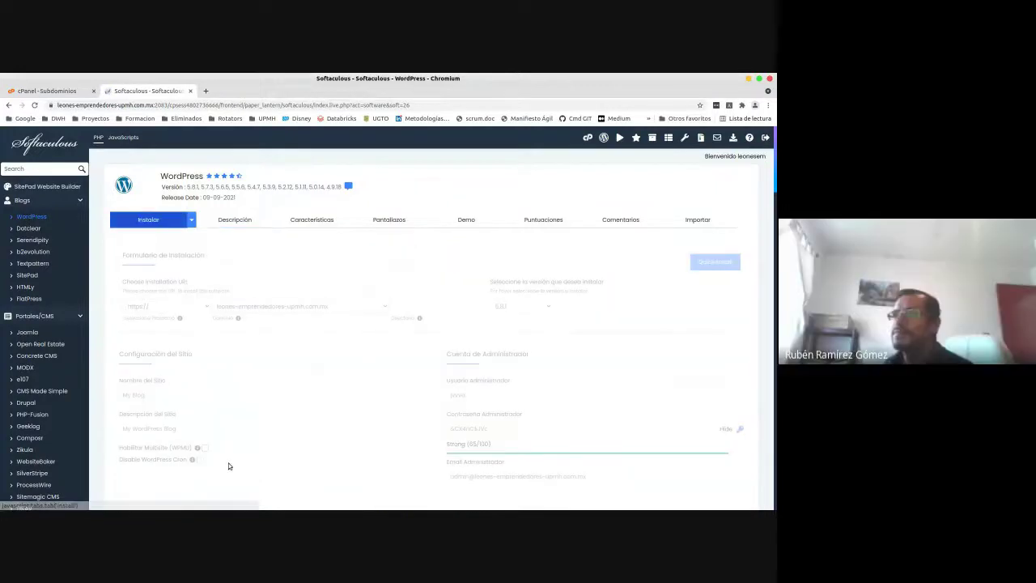
click(247, 307)
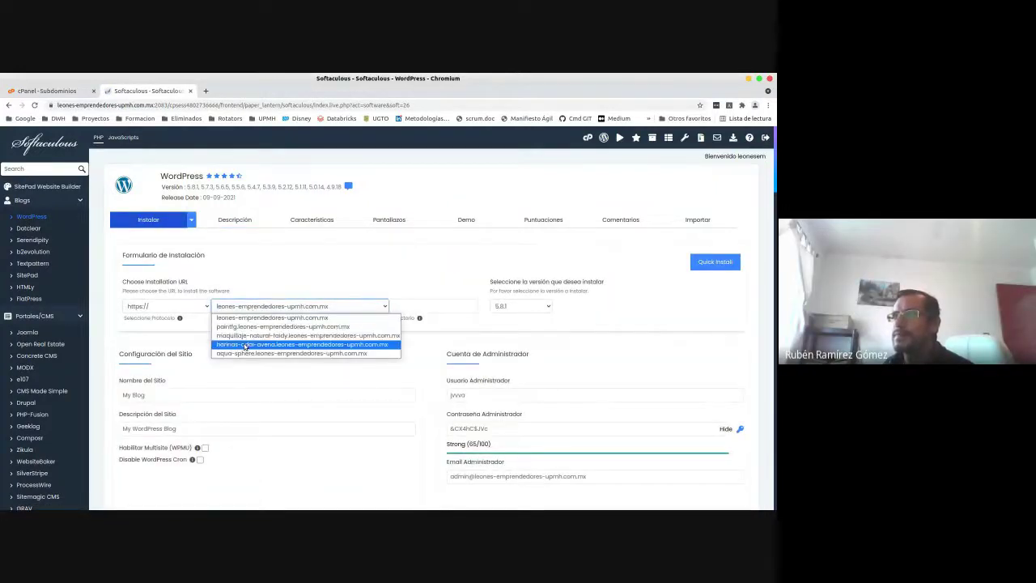
click(246, 326)
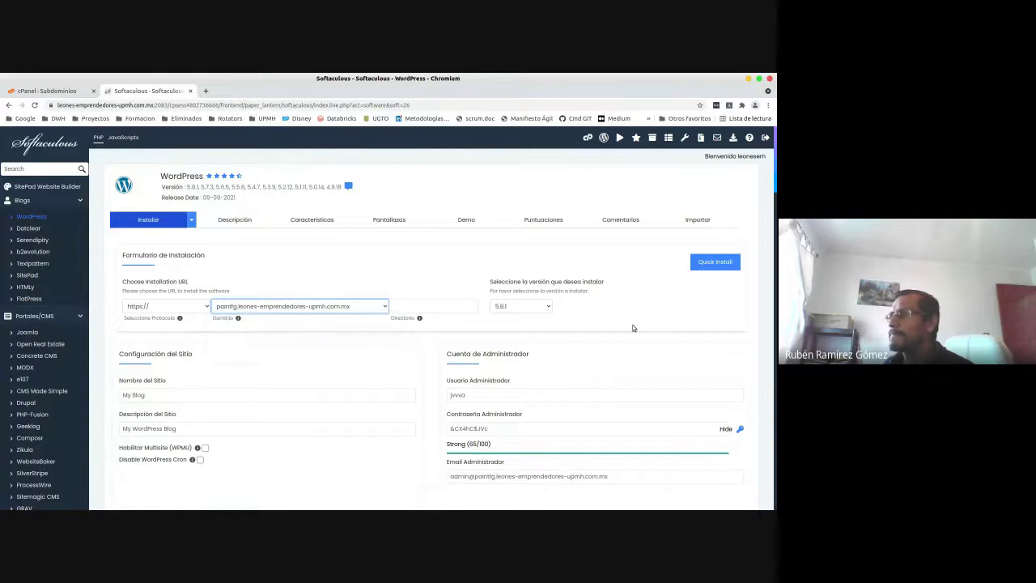
scroll(633, 327, down, 3)
Step: Copy the generated admin username and password, hiding the password
click(499, 267)
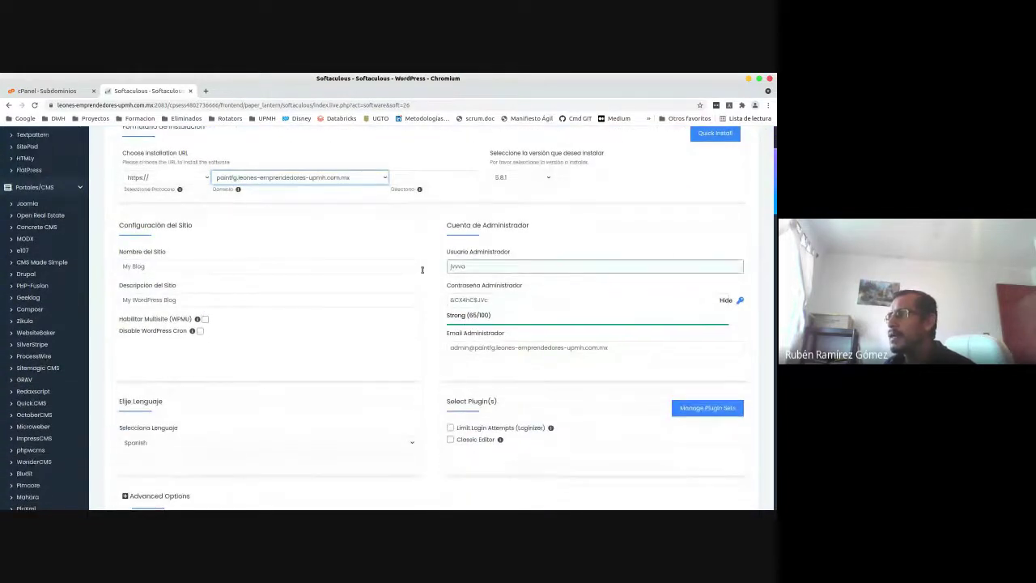
key(ctrl+a)
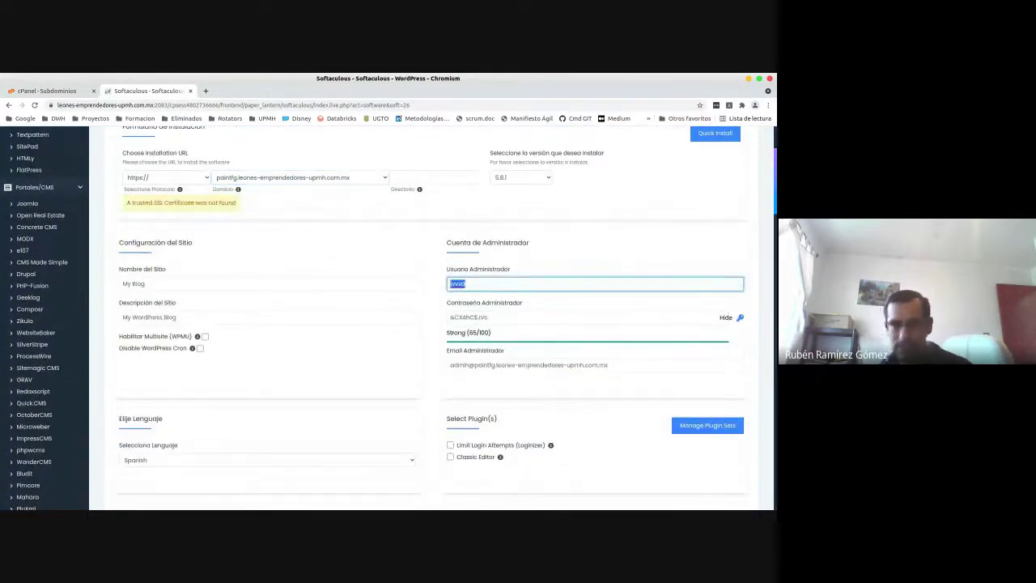
key(alt+Tab)
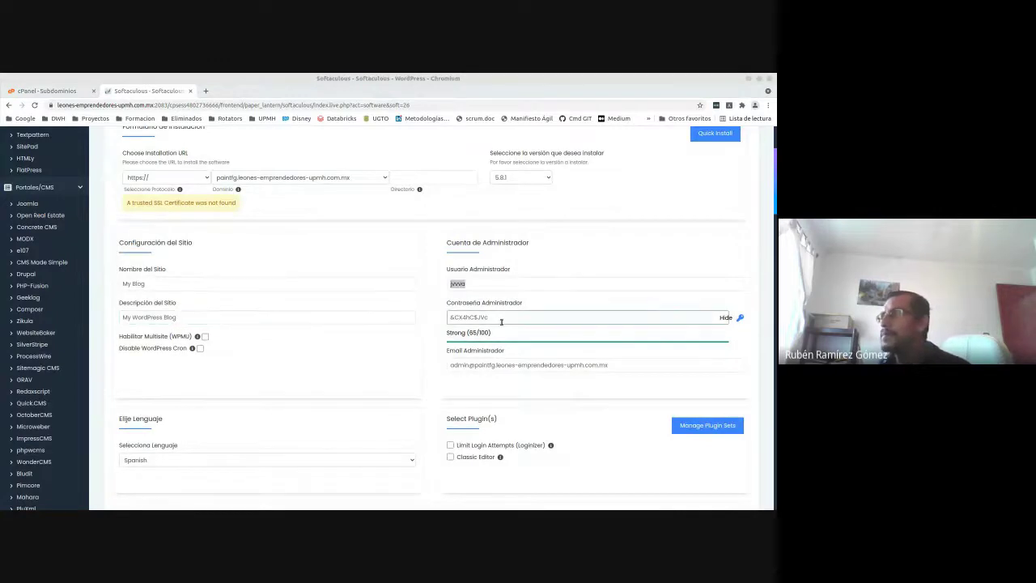
triple_click(502, 317)
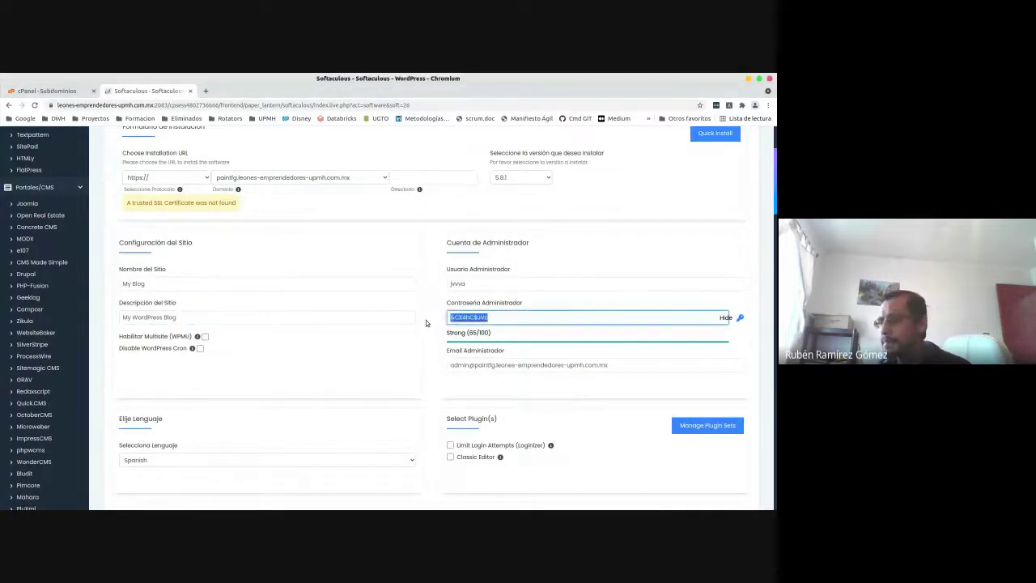
click(726, 317)
key(alt+Tab)
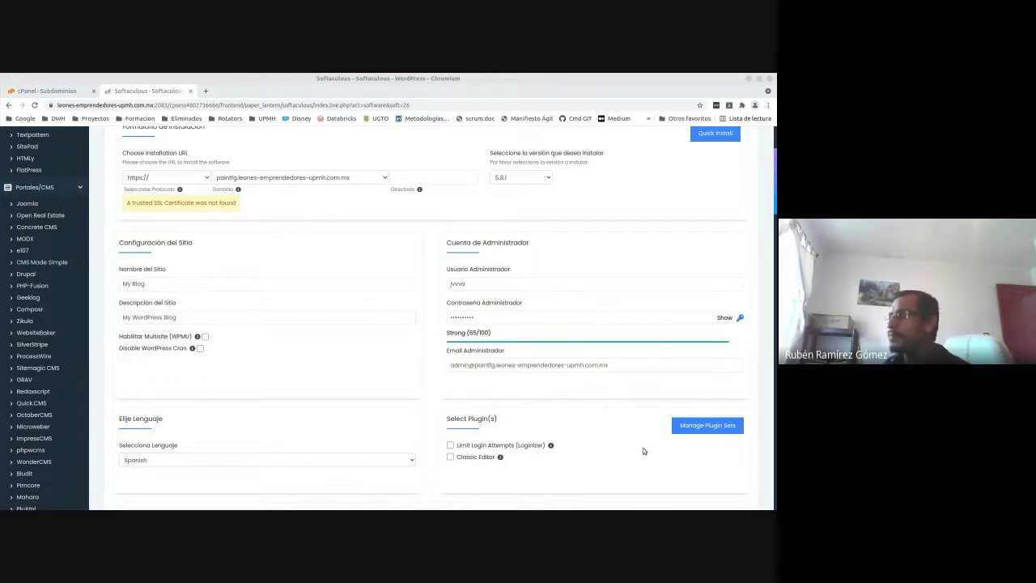
Step: Enable the Limit Login Attempts (Loginizer) plugin and replace the admin e-mail with the student's university address
click(467, 447)
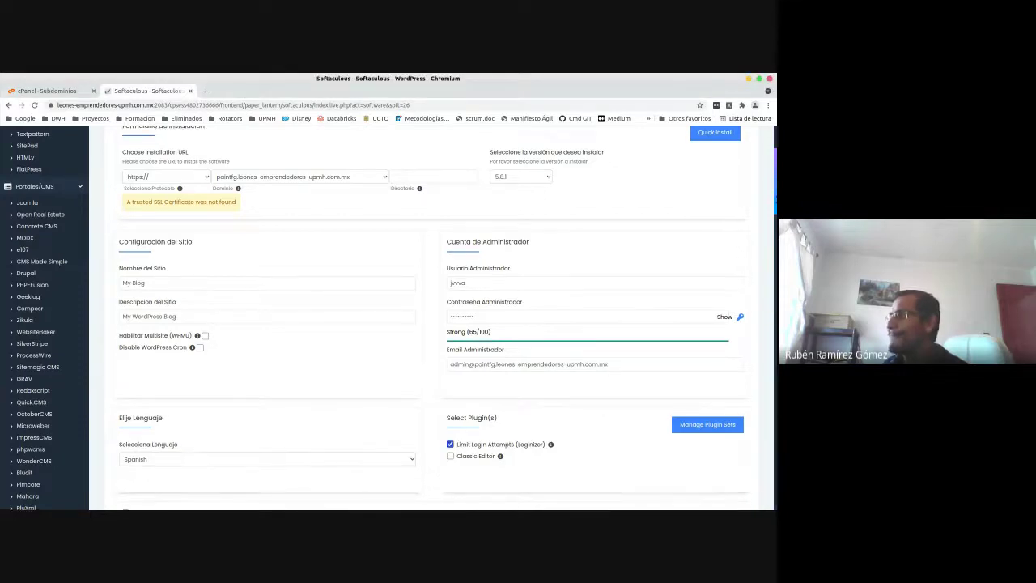
scroll(431, 324, down, 8)
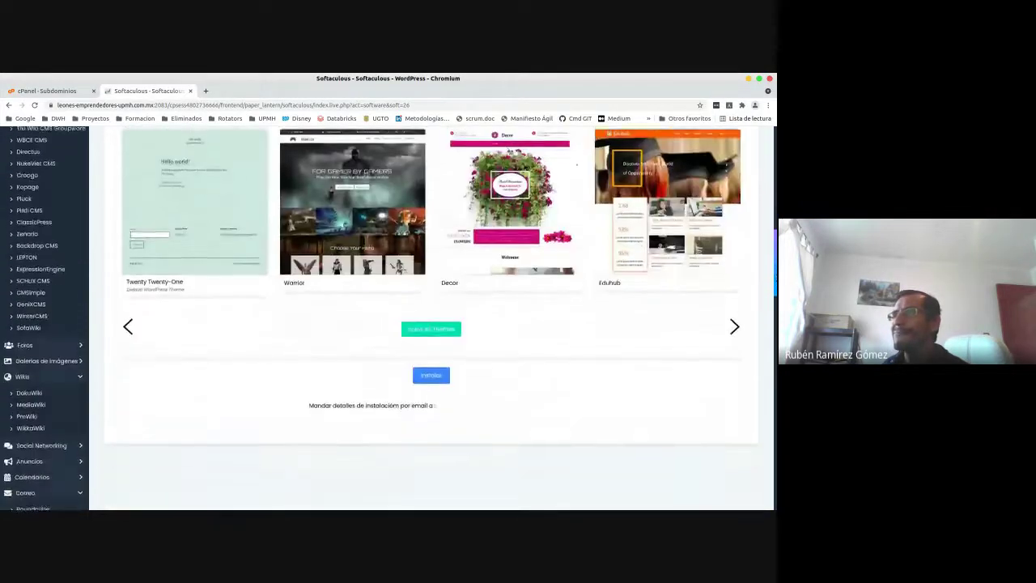
scroll(432, 323, up, 6)
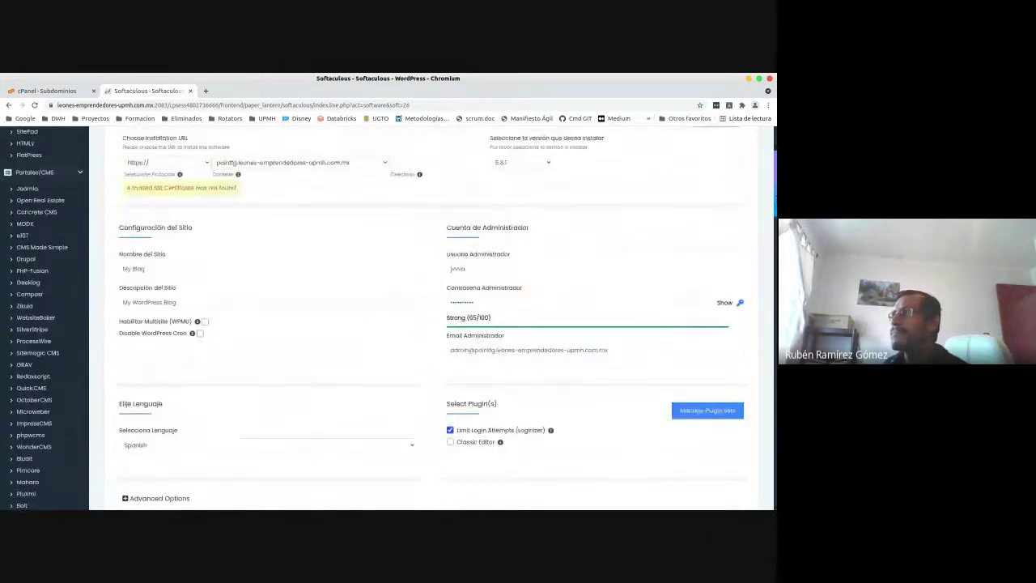
drag(640, 349, 424, 351)
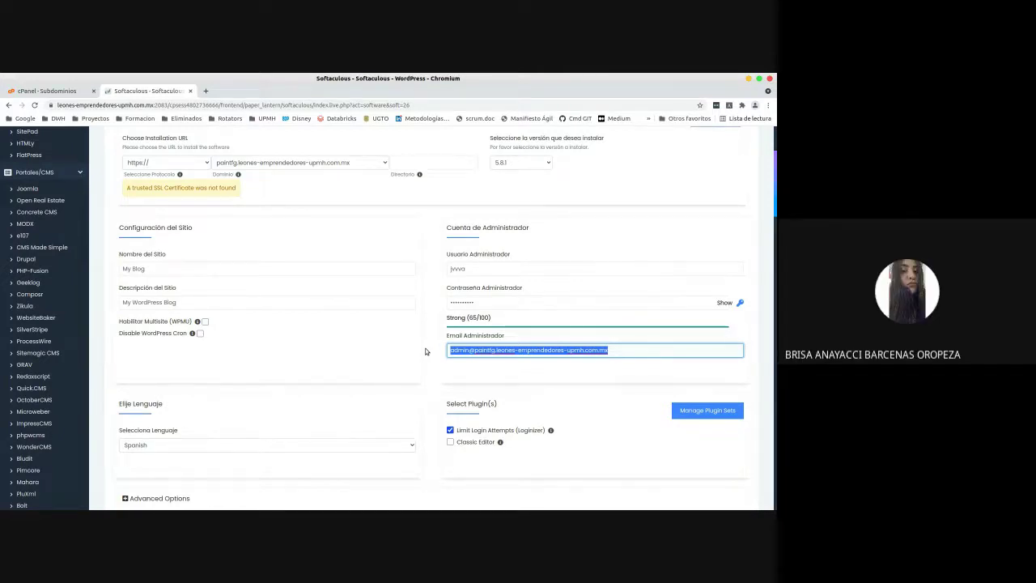
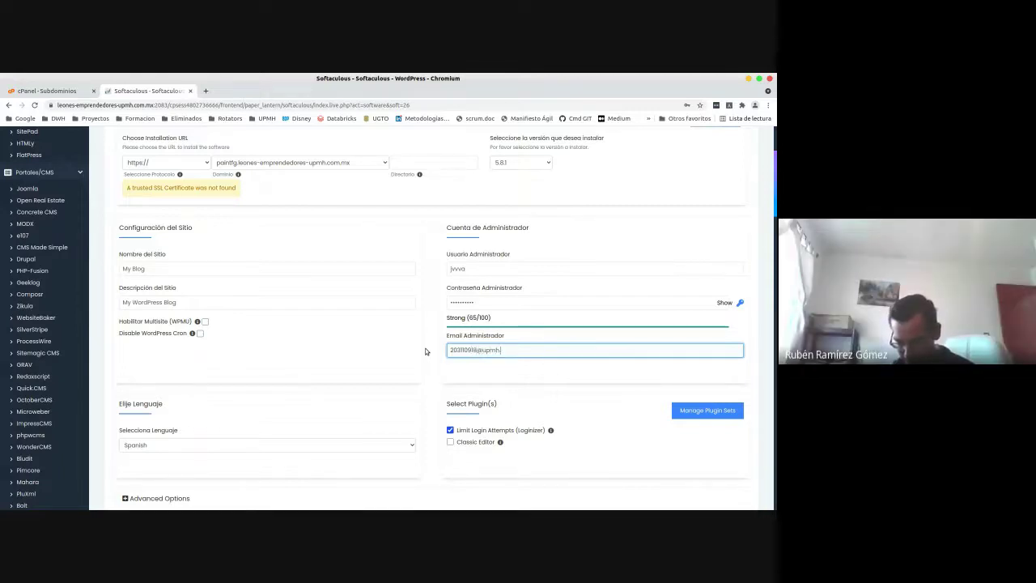
key(ctrl+a)
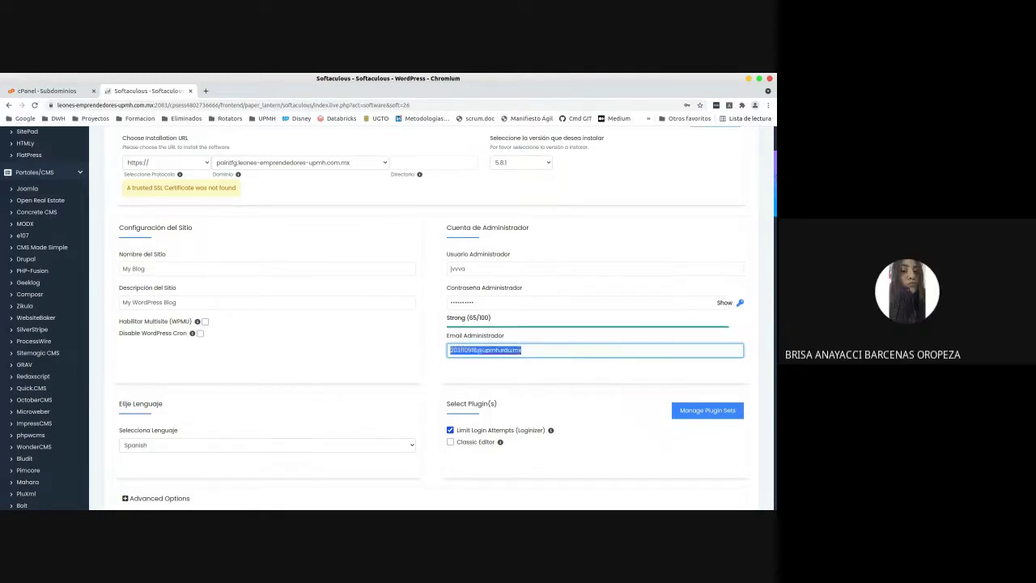
Step: Start filling the installation-details e-mail field, dismissing the saved-address suggestions
scroll(455, 325, down, 10)
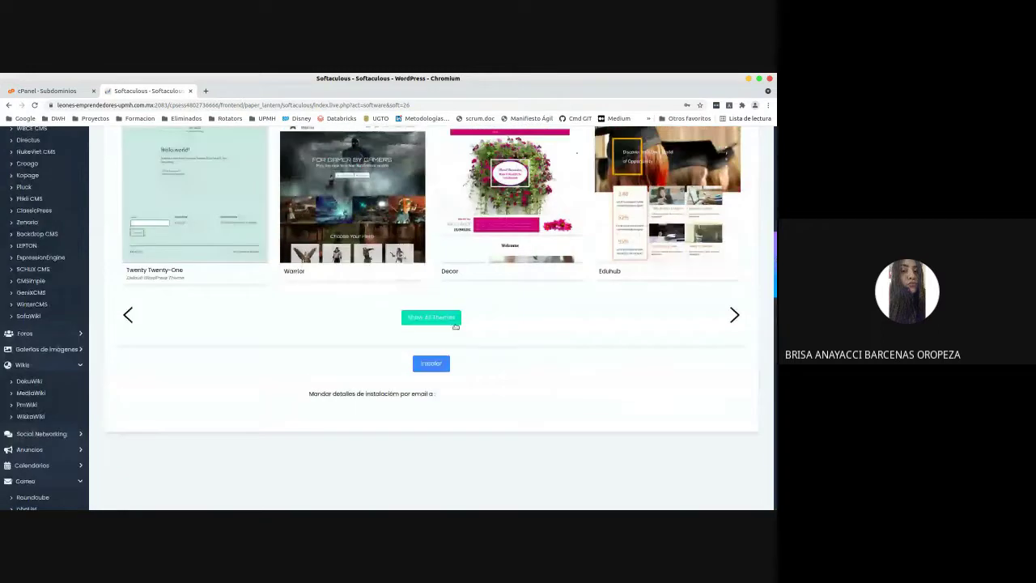
click(474, 393)
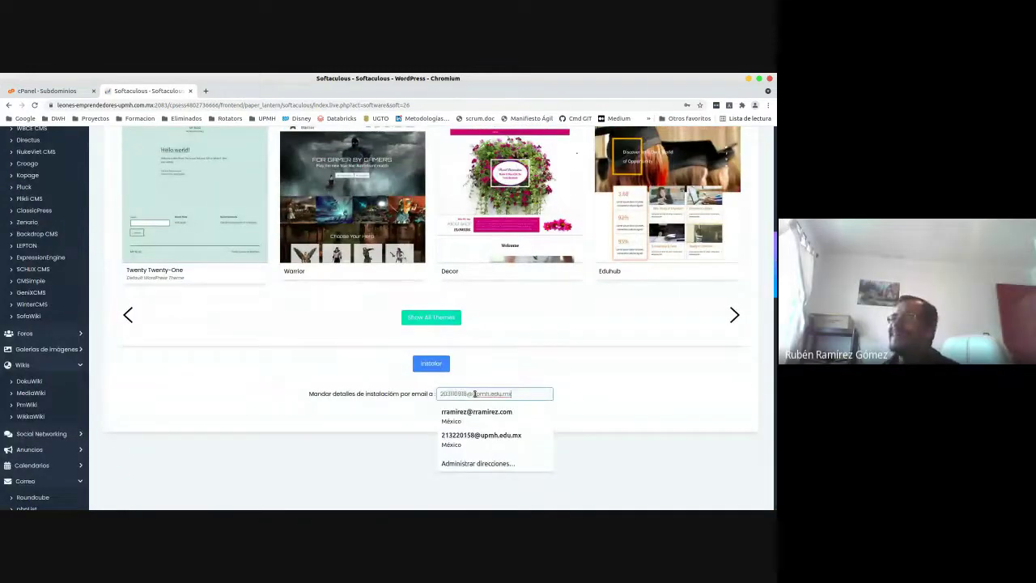
click(568, 391)
Step: Install WordPress on paintfg and copy the installed site's address
click(430, 363)
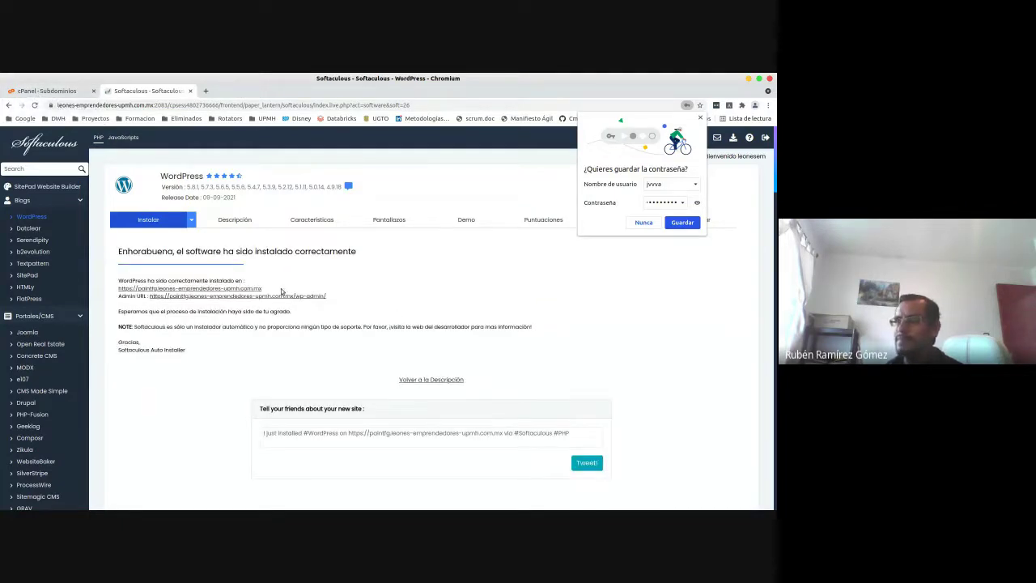
drag(279, 289, 118, 293)
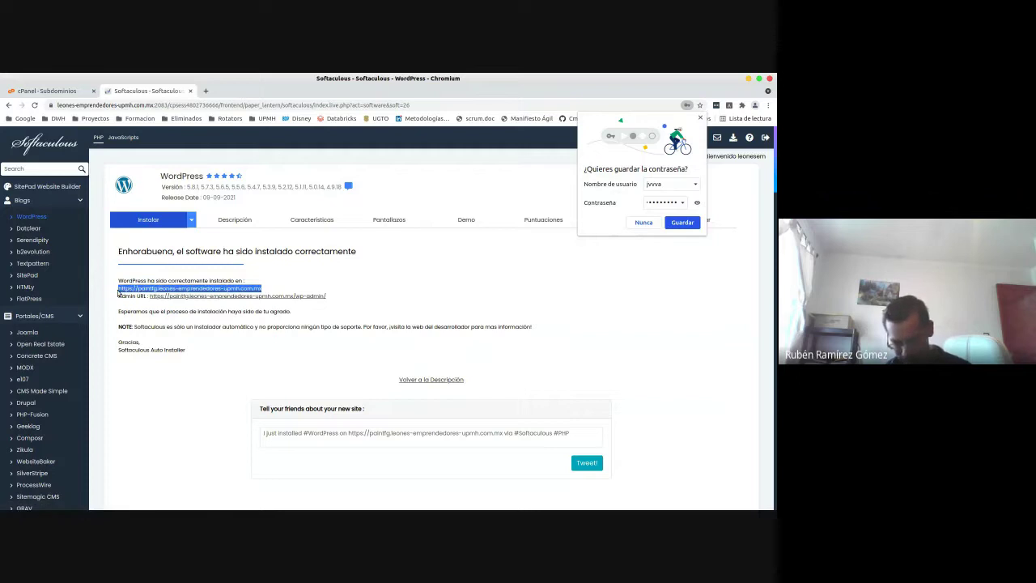
key(alt+Tab)
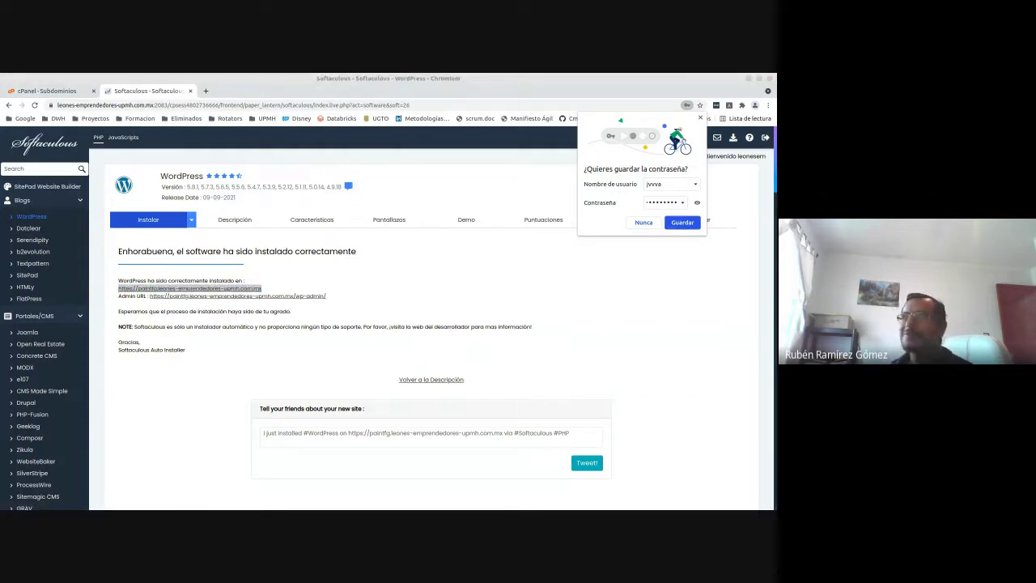
key(alt+Tab)
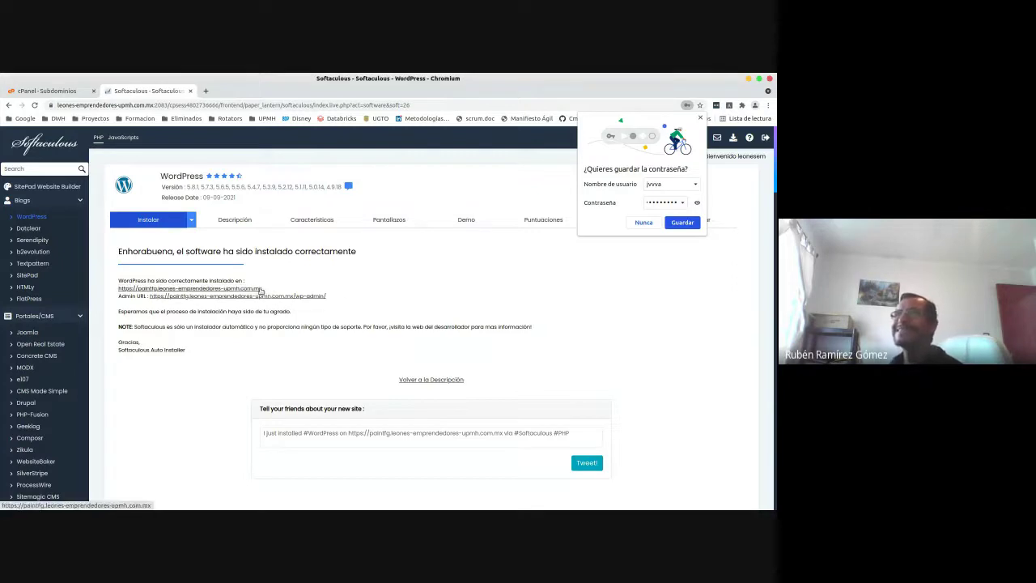
Step: Open the new My Blog site in a new tab and switch to it
right_click(259, 288)
click(322, 296)
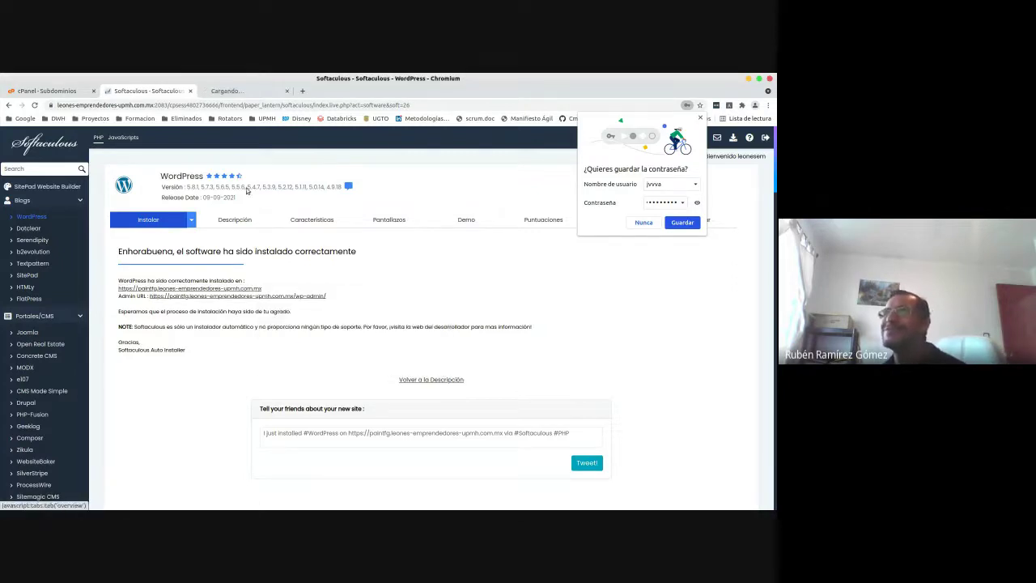
click(238, 91)
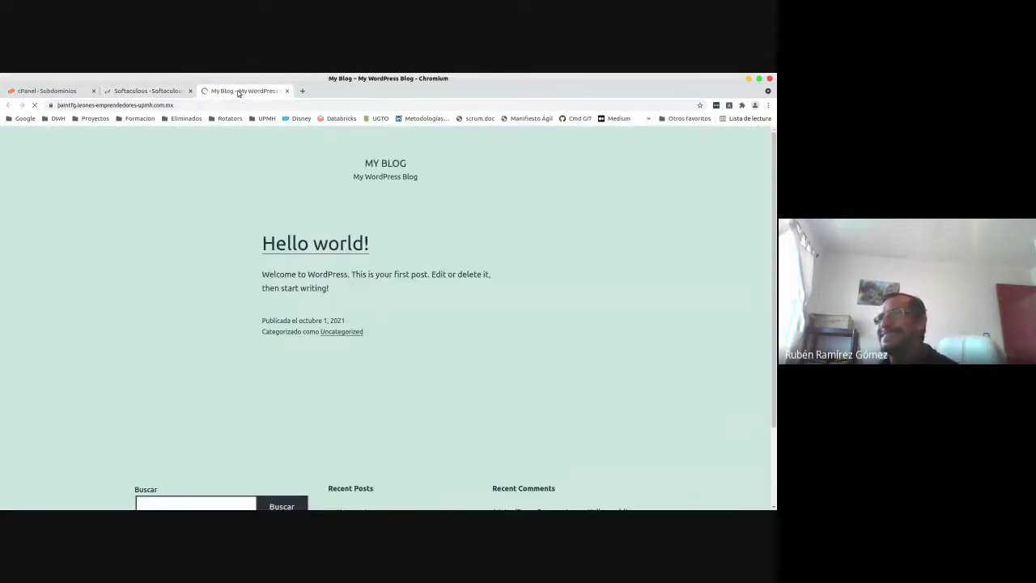
Step: Close the My Blog tab and go back to Softaculous's WordPress page
click(287, 92)
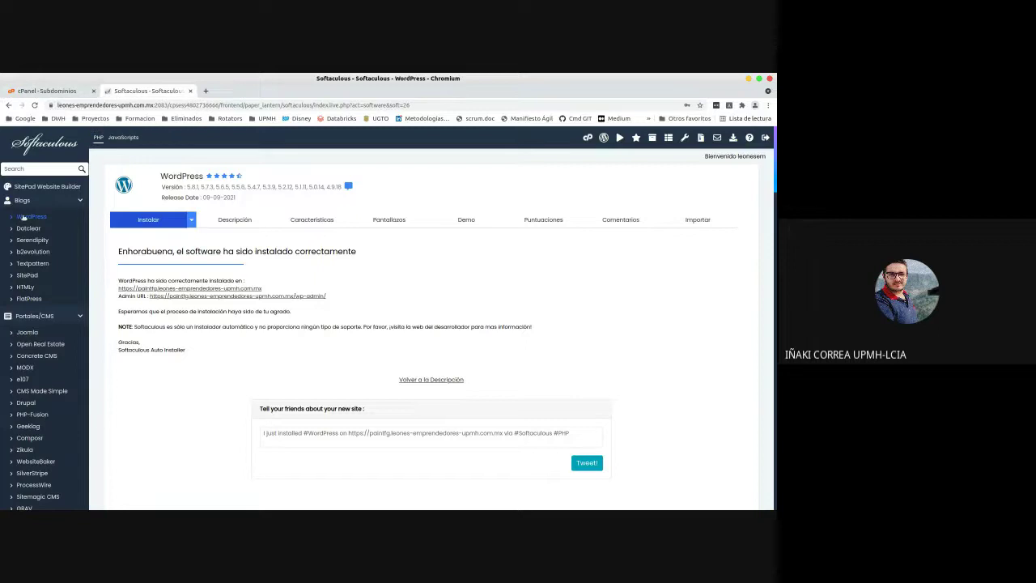
click(24, 217)
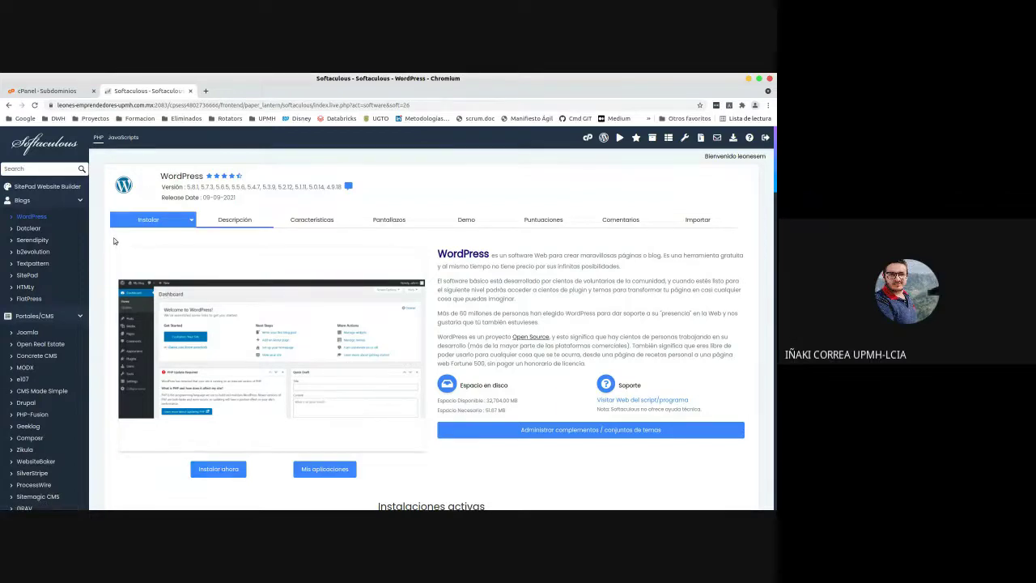
Step: Start a WordPress install on the maquillaje-natural-faidy subdomain
drag(113, 240, 508, 356)
click(540, 356)
click(226, 470)
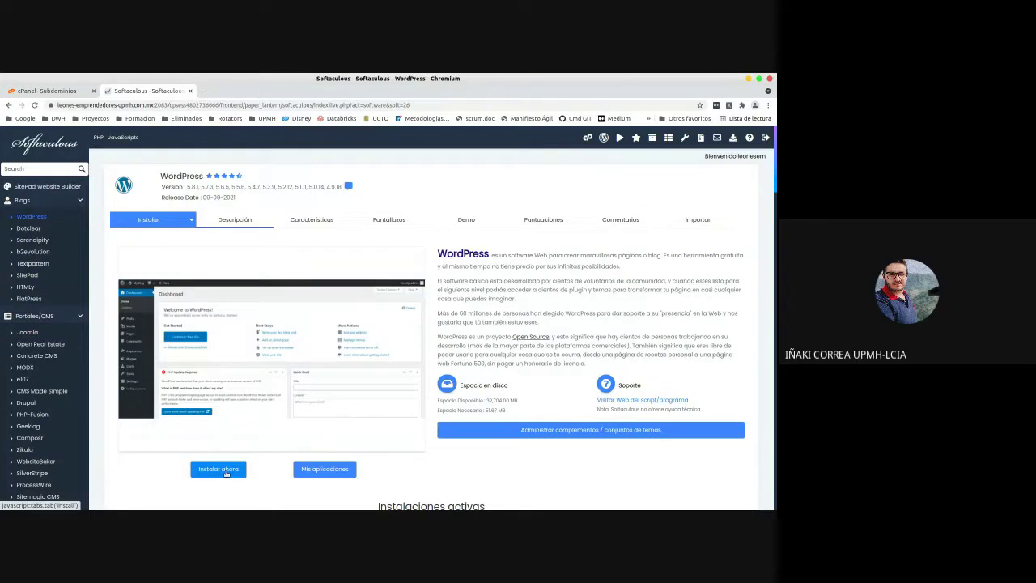
click(242, 308)
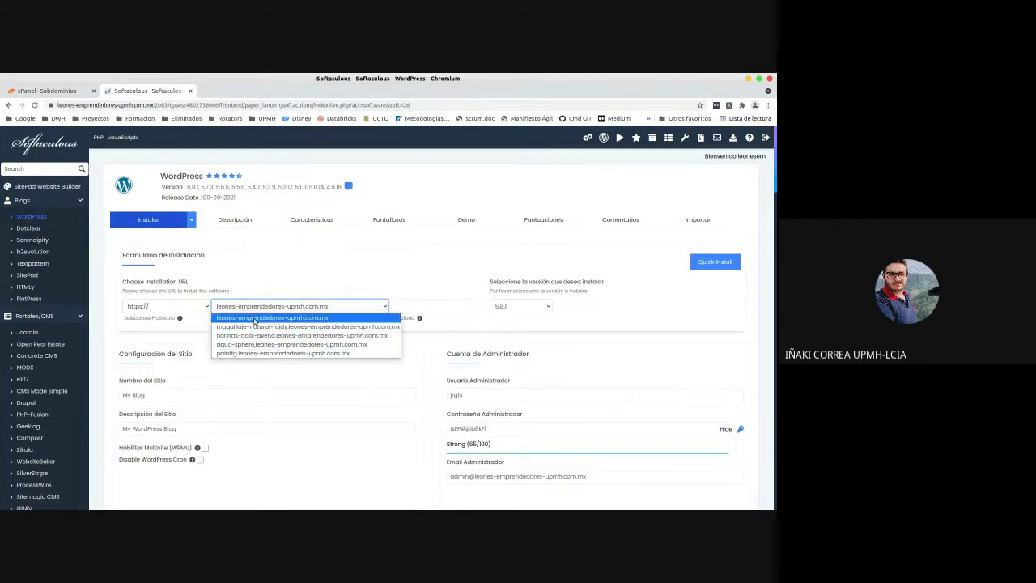
click(257, 326)
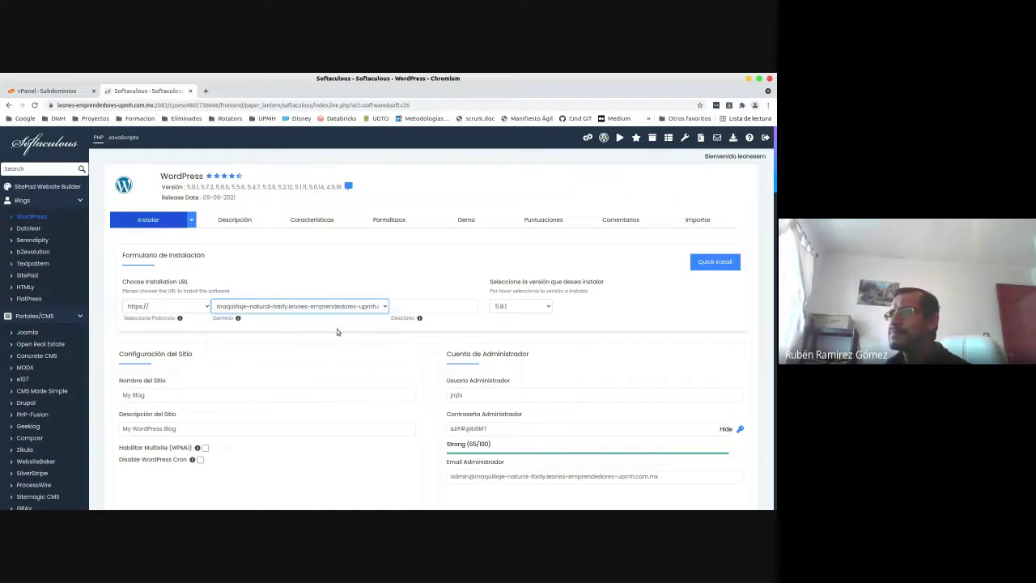
click(395, 339)
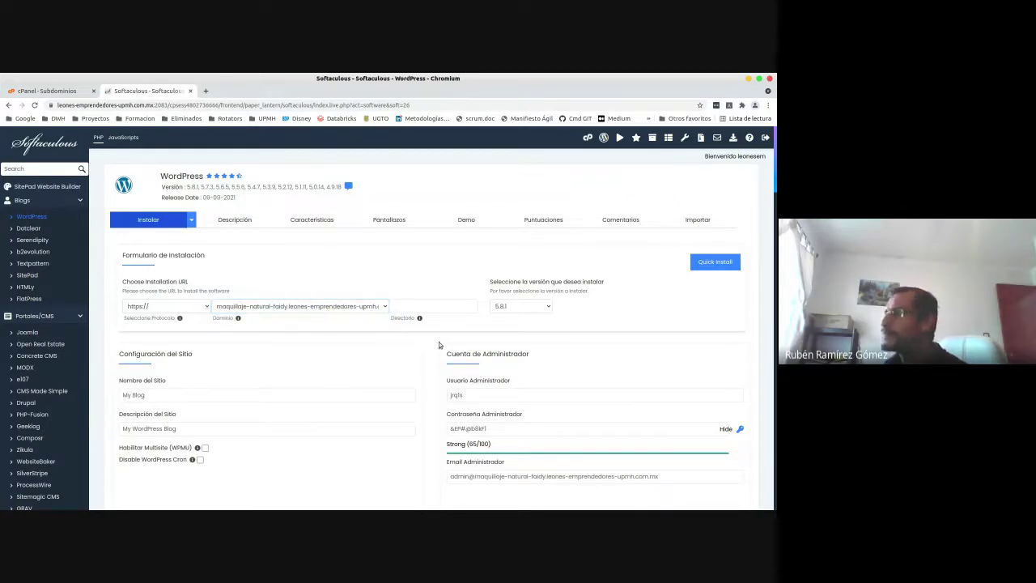
Step: Copy the generated admin username and password, then mask the password
drag(483, 395, 423, 393)
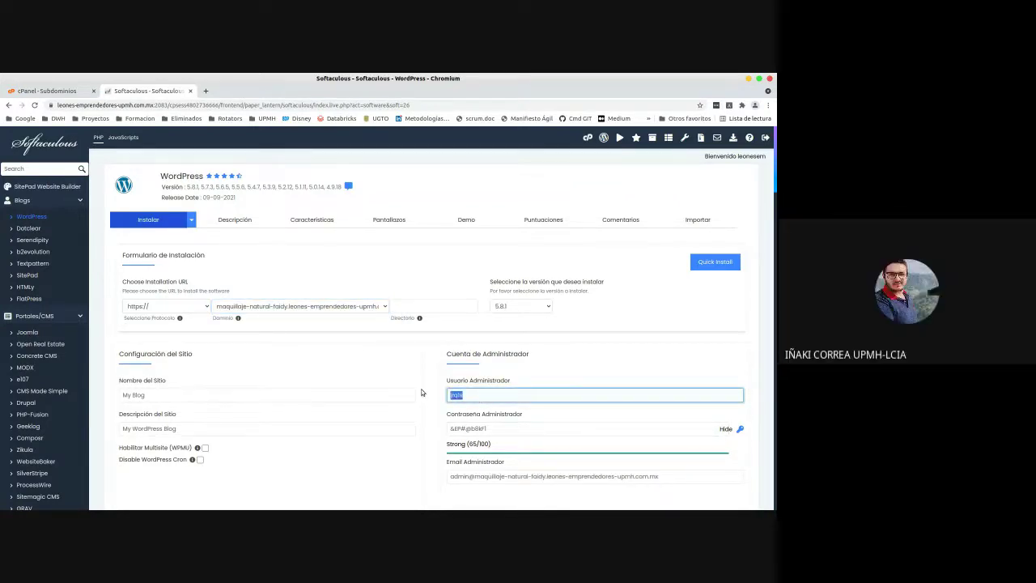
key(alt+Tab)
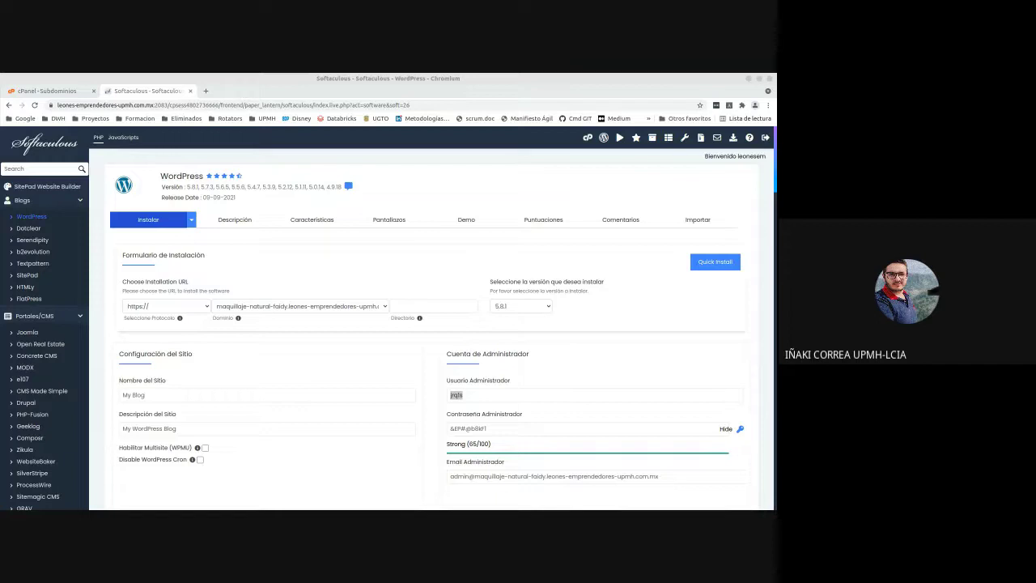
click(453, 428)
drag(487, 428, 427, 429)
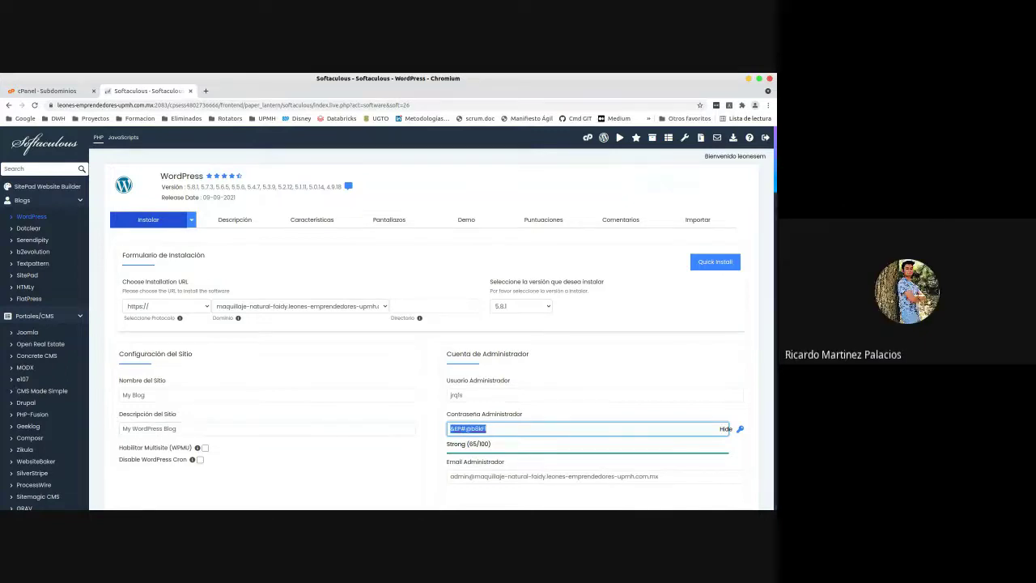
key(alt+Tab)
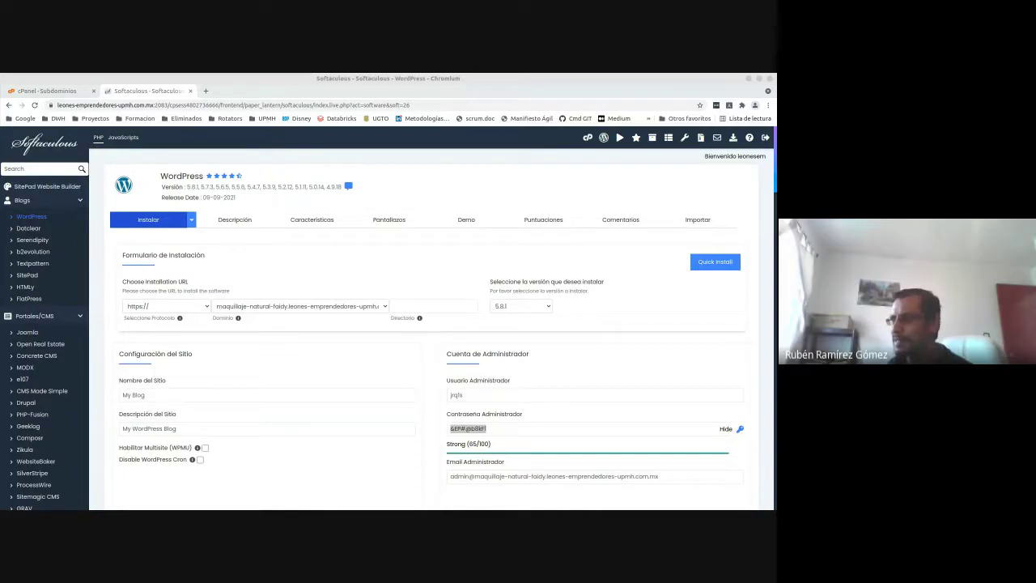
click(731, 429)
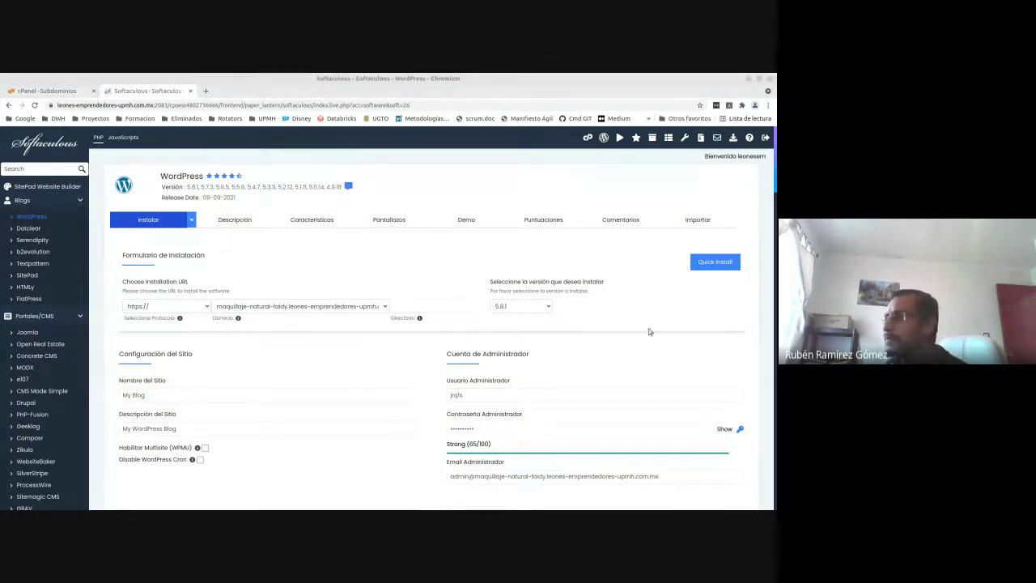
scroll(614, 414, down, 3)
Step: Replace the Email Administrador value with the student's university e-mail address
click(668, 347)
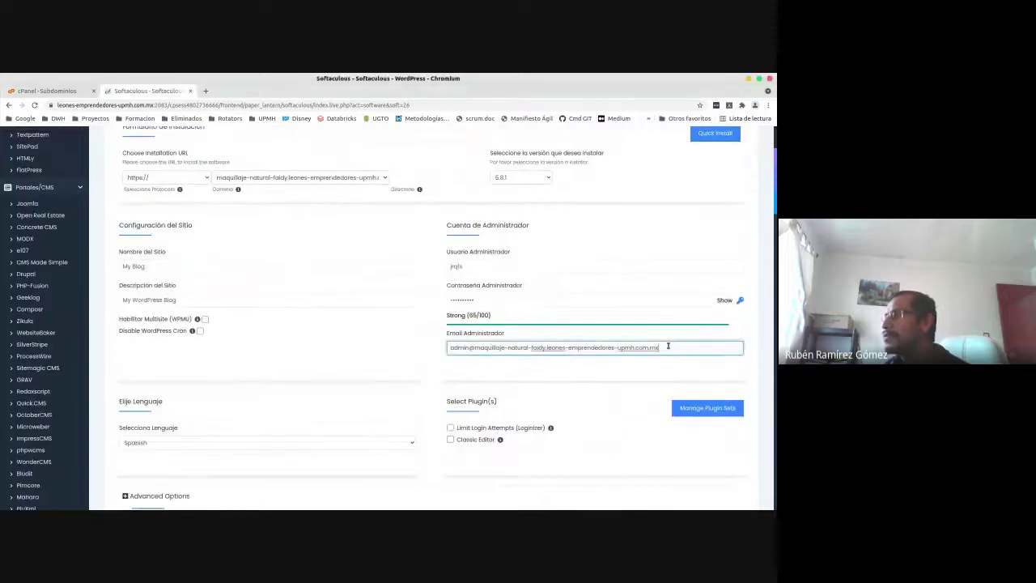
key(ctrl+a)
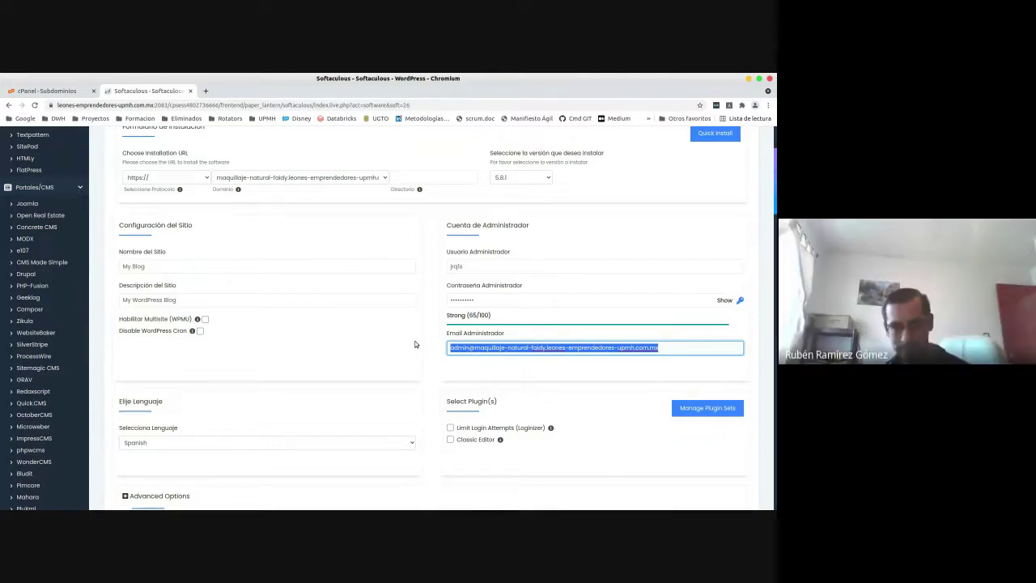
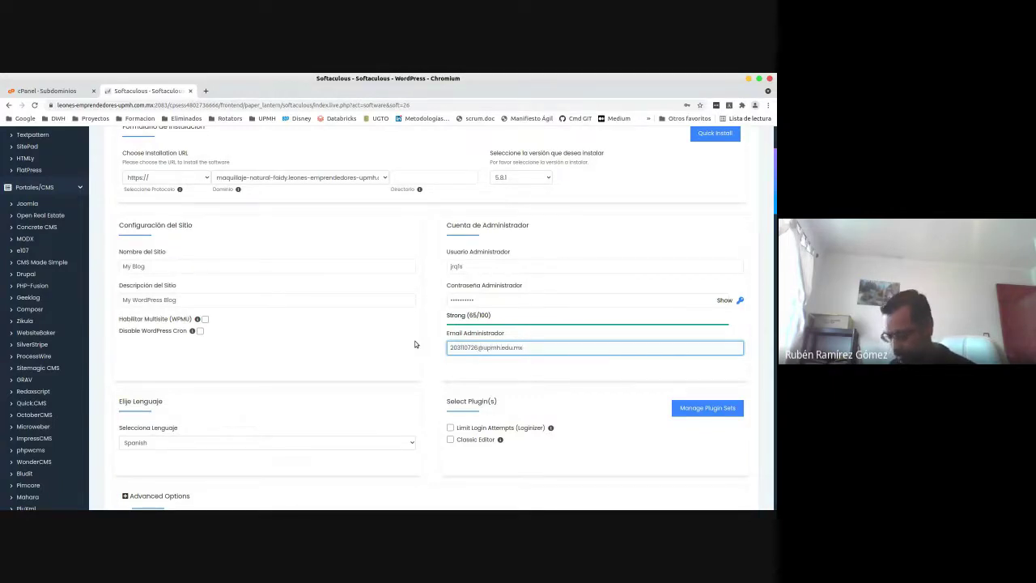
key(ctrl+a)
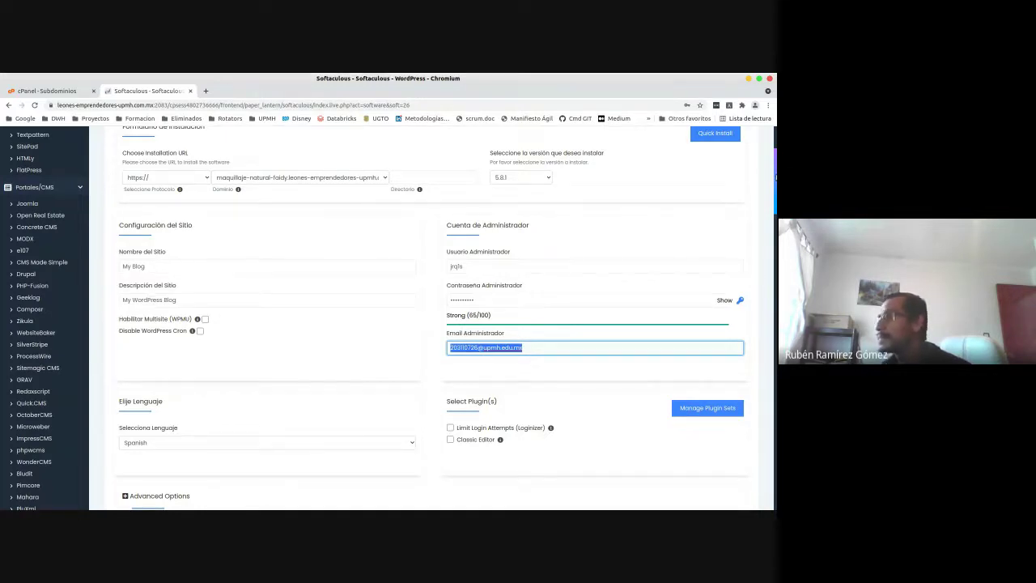
scroll(488, 220, down, 4)
scroll(488, 220, up, 1)
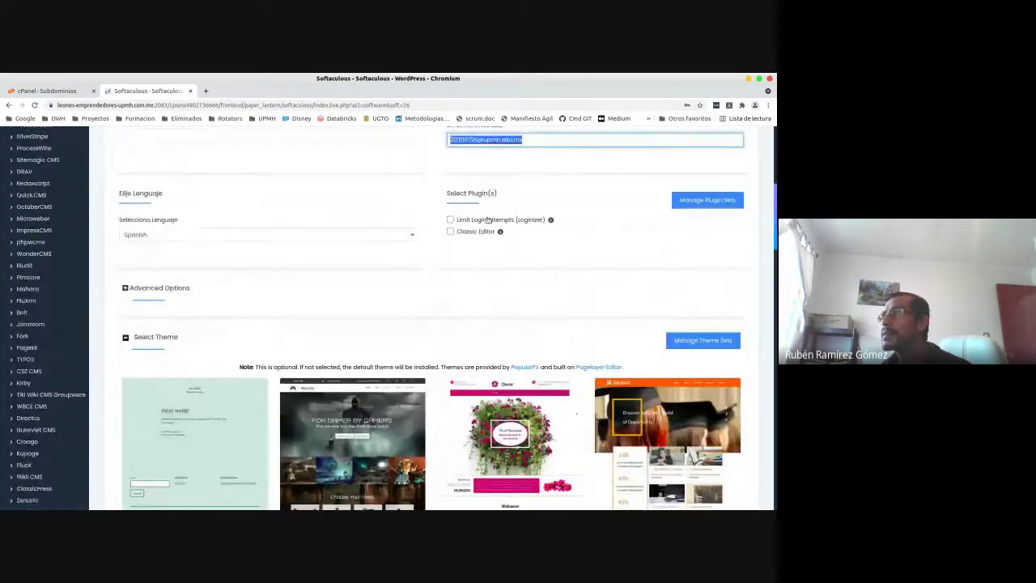
Step: Enable Limit Login Attempts (Loginizer), autofill the installation-details e-mail, and launch the install
click(488, 220)
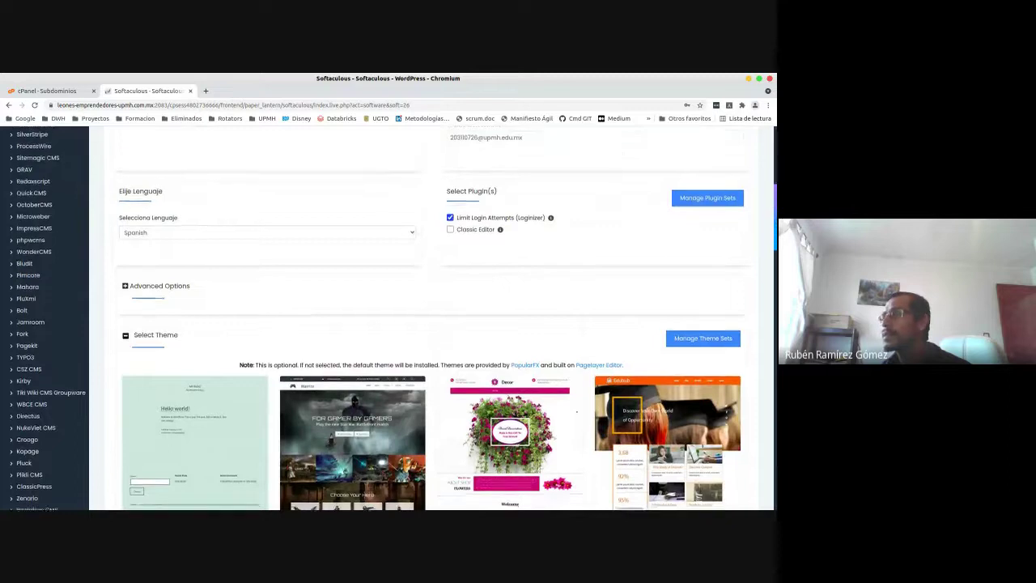
scroll(488, 220, down, 5)
click(472, 324)
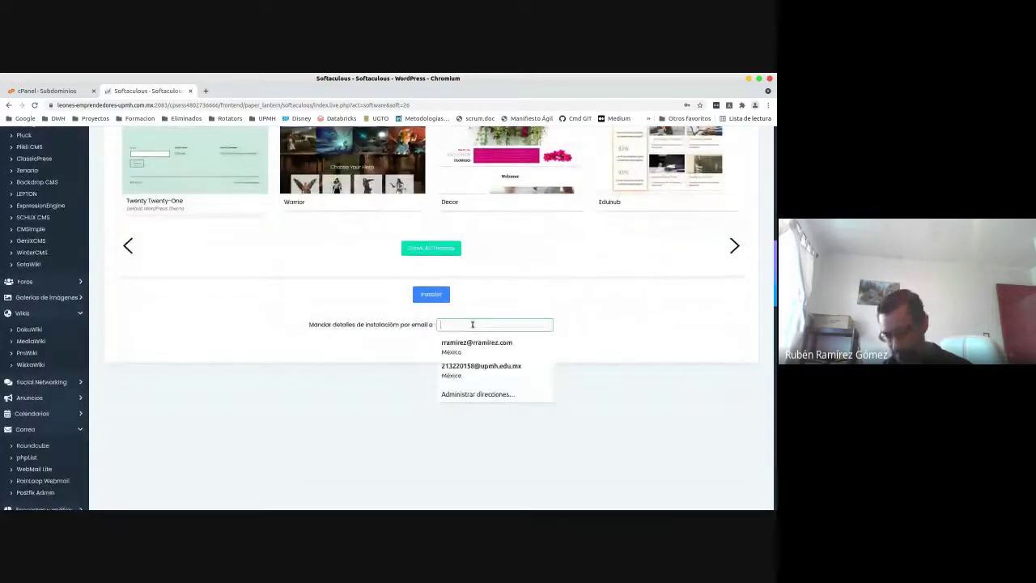
key(Down)
key(Down)
key(Return)
click(430, 295)
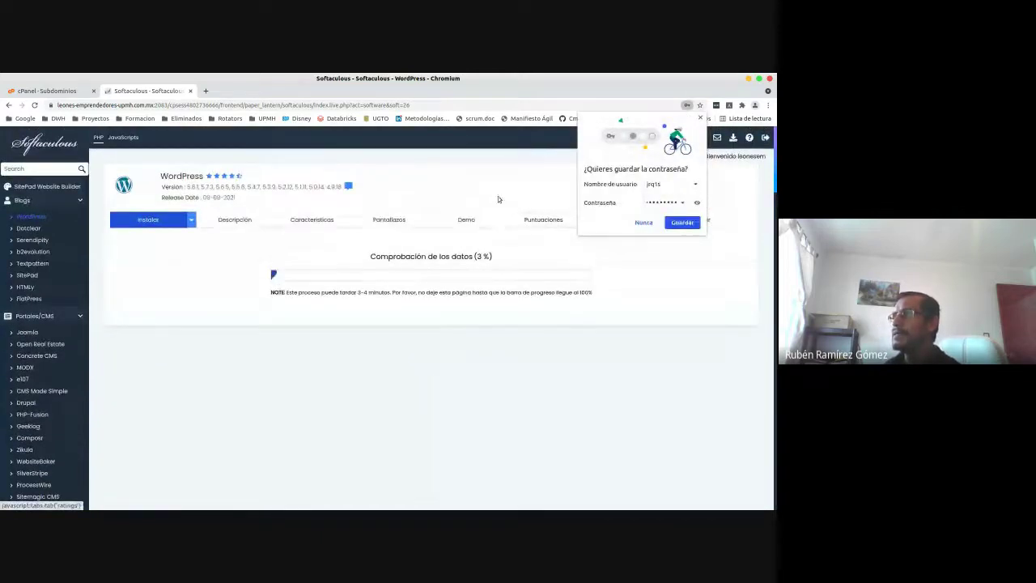
Step: Dismiss the save-password prompt and open the installed maquillaje-natural-faidy blog in a new tab
click(701, 119)
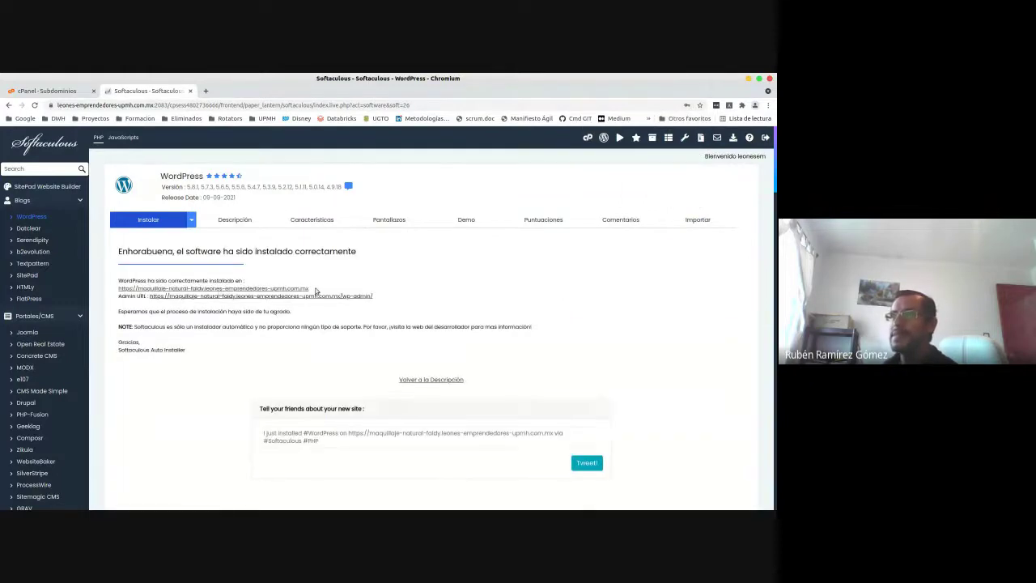
drag(316, 290, 105, 289)
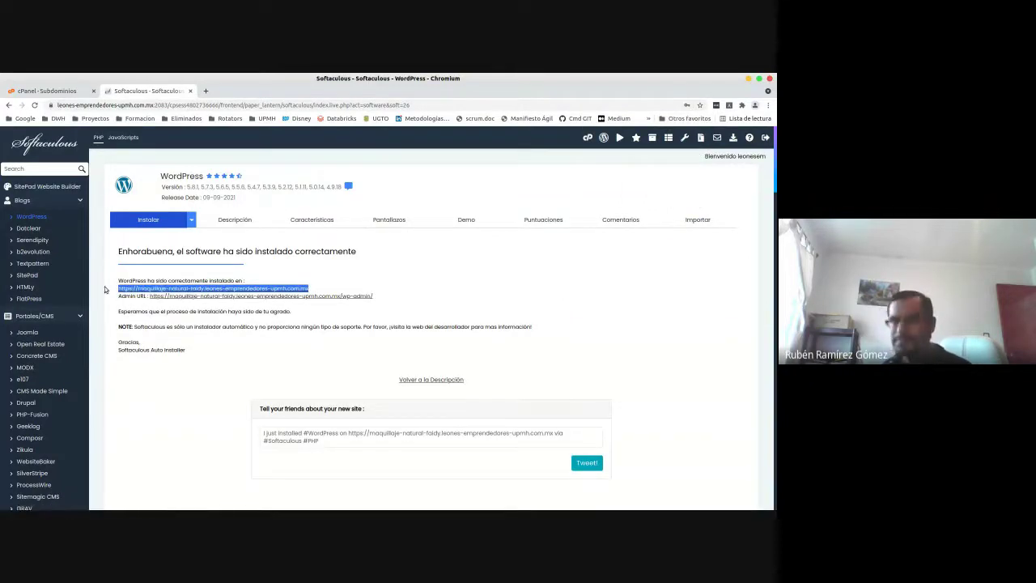
right_click(189, 290)
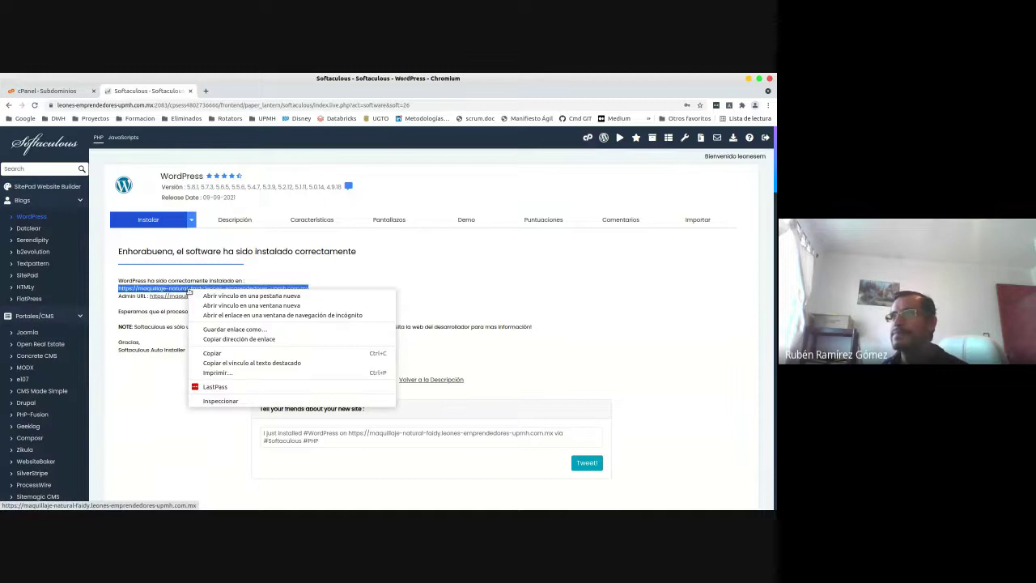
click(202, 295)
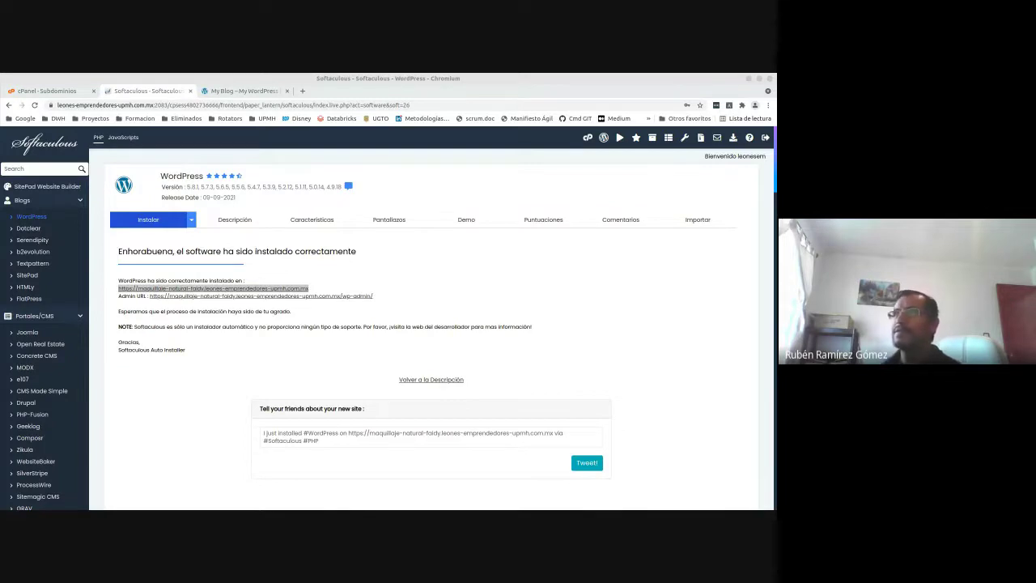
click(357, 317)
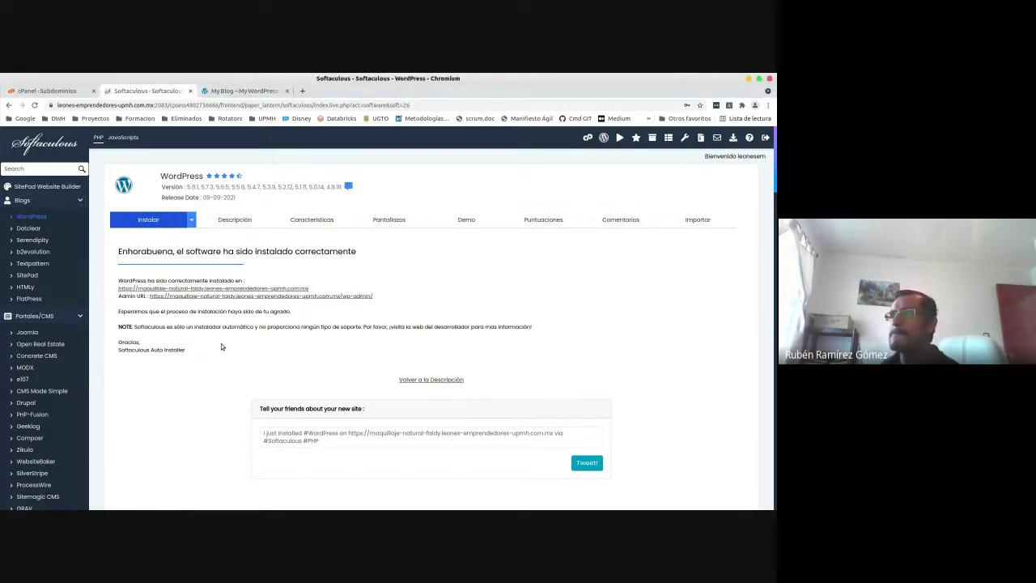
drag(213, 349, 102, 282)
click(160, 324)
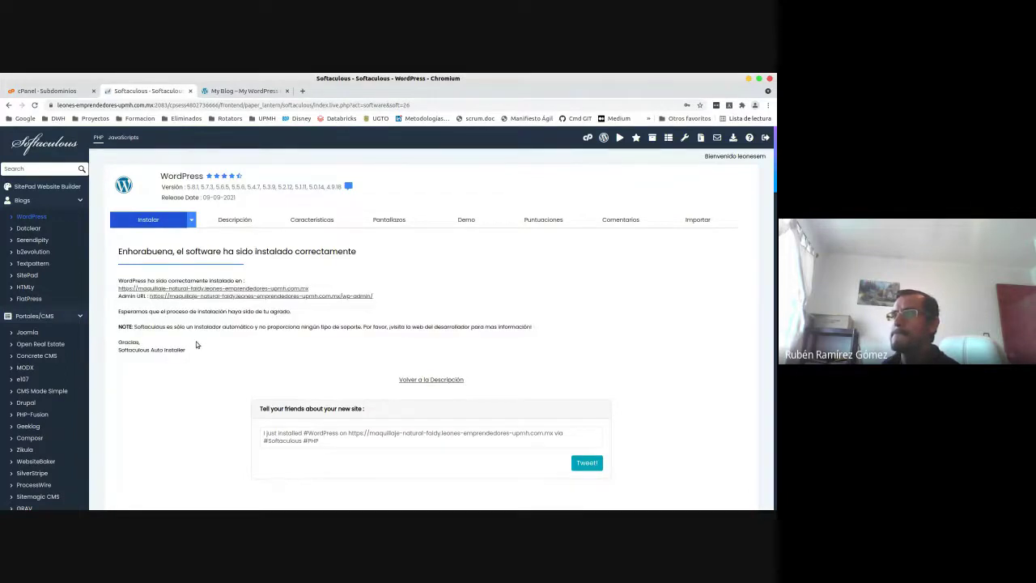
Step: Check the new blog's Hello world page, then switch to cPanel's Subdominios page
scroll(196, 345, down, 1)
scroll(196, 345, up, 1)
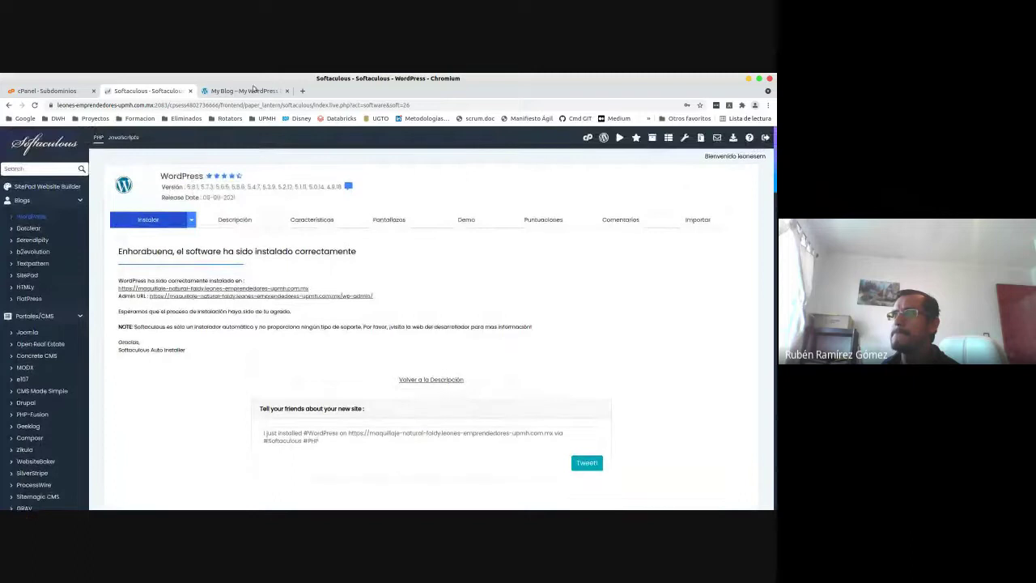
click(253, 90)
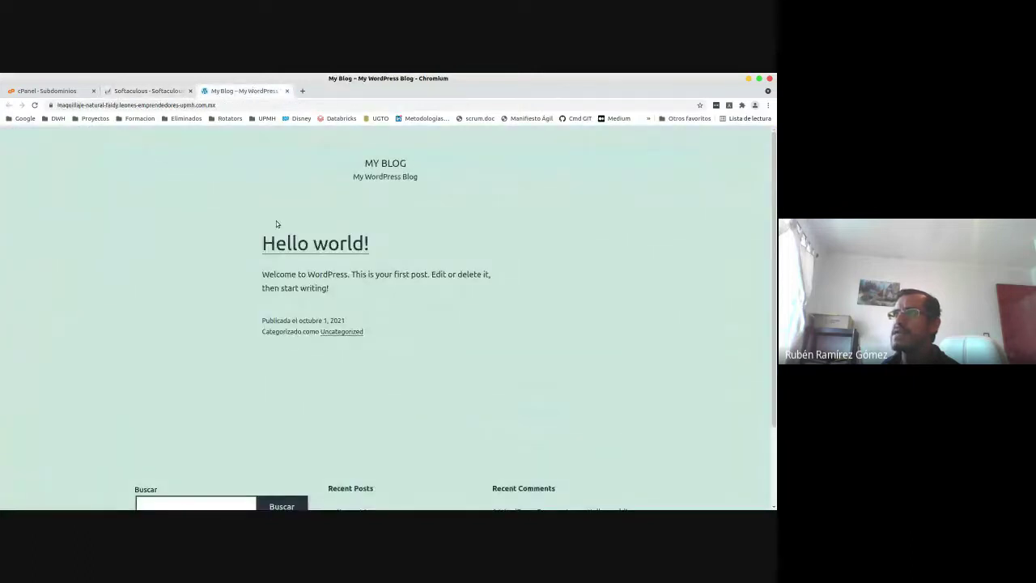
click(144, 90)
click(73, 92)
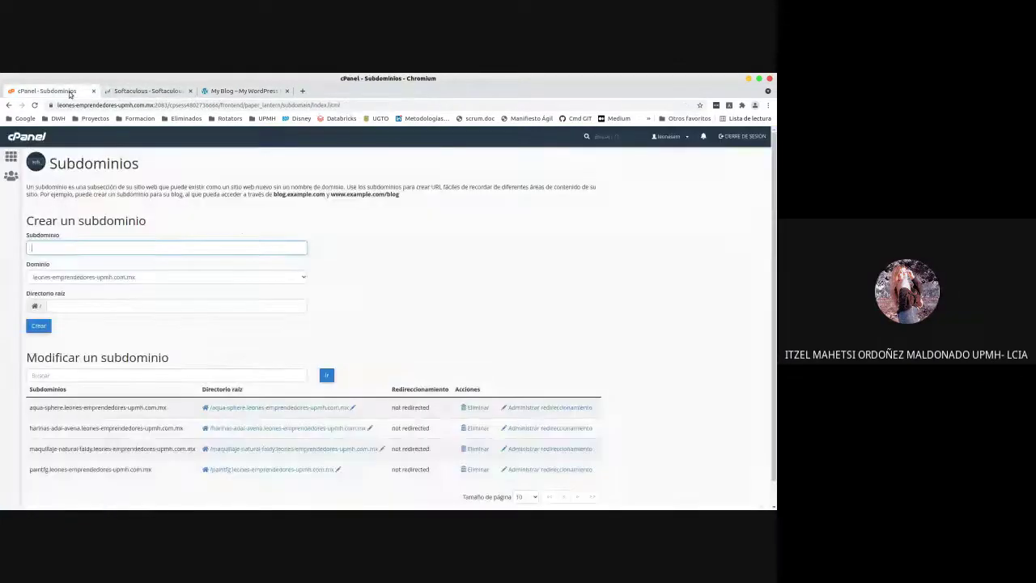
scroll(513, 341, down, 1)
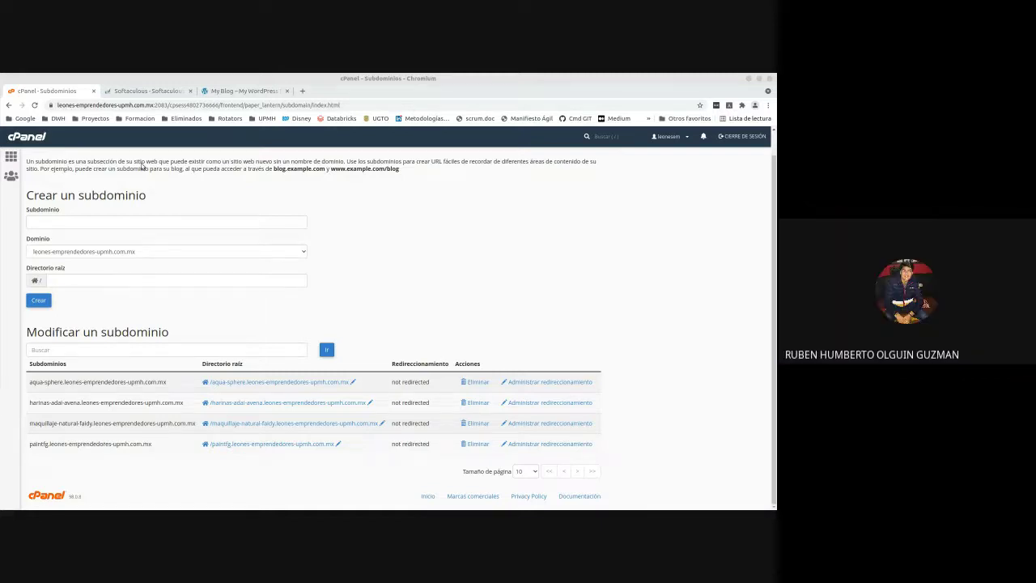
Step: Create the soi-lait subdomain with its automatically filled root directory
click(155, 220)
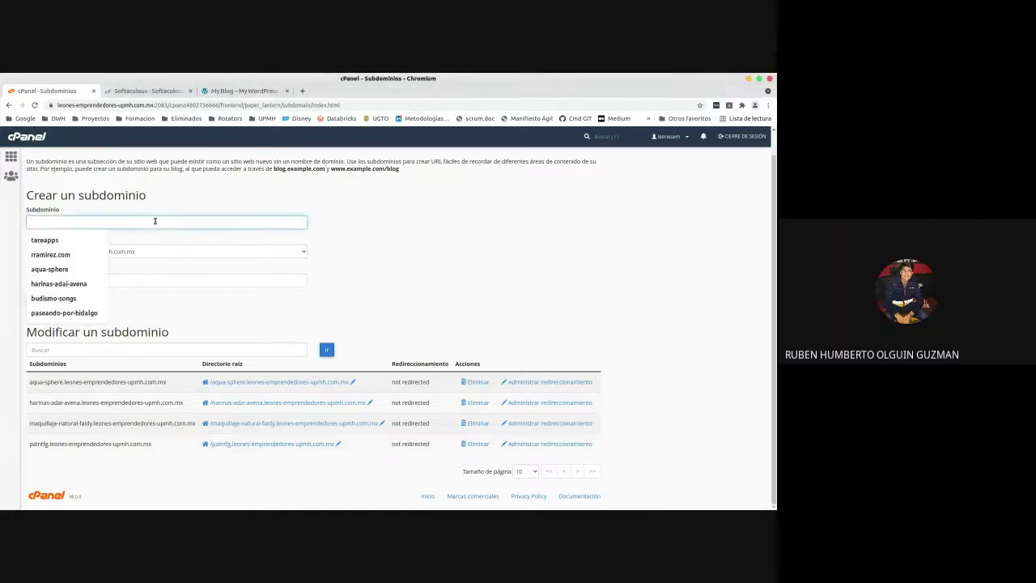
text(sa)
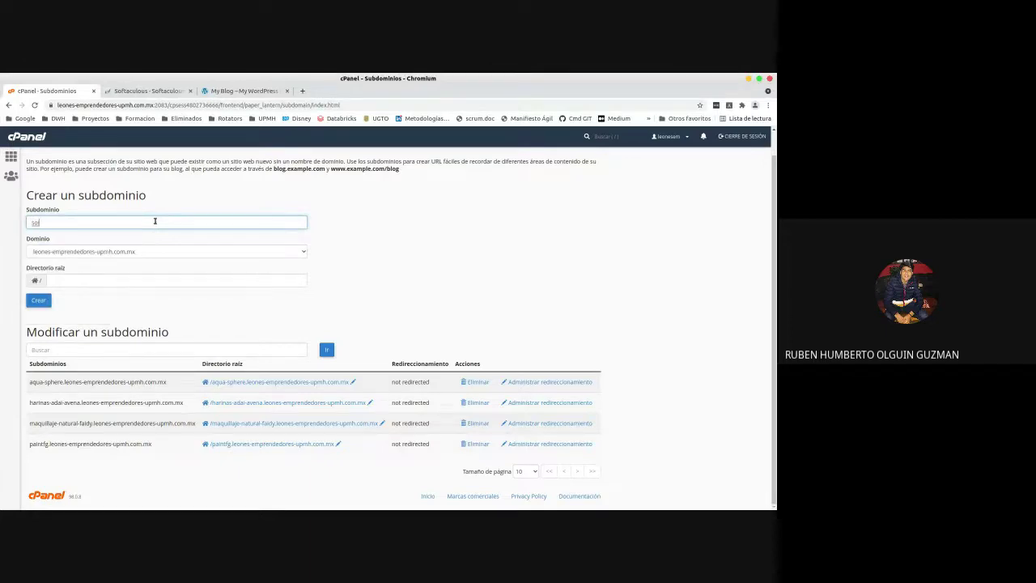
text(l-lait)
click(191, 280)
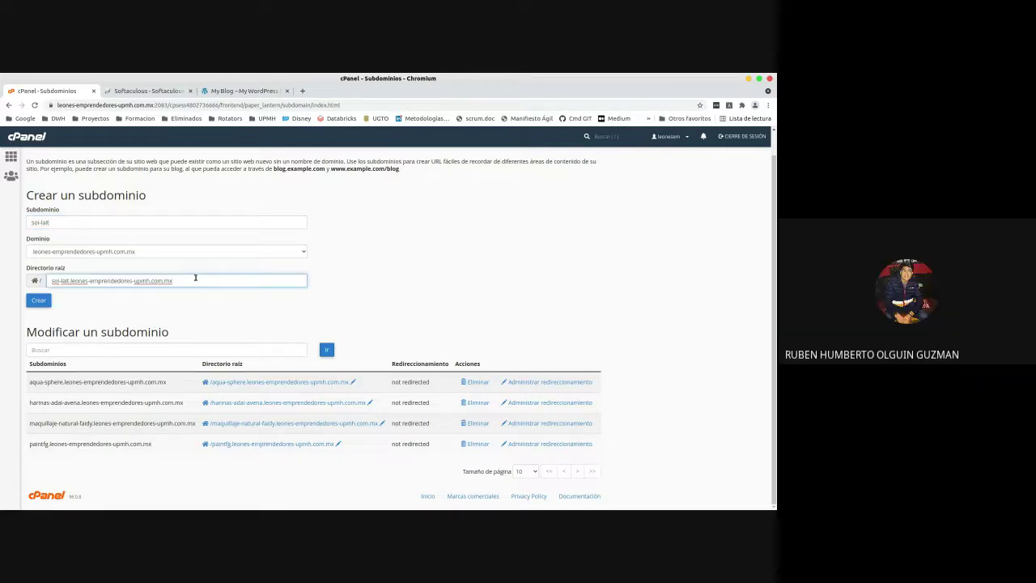
click(322, 289)
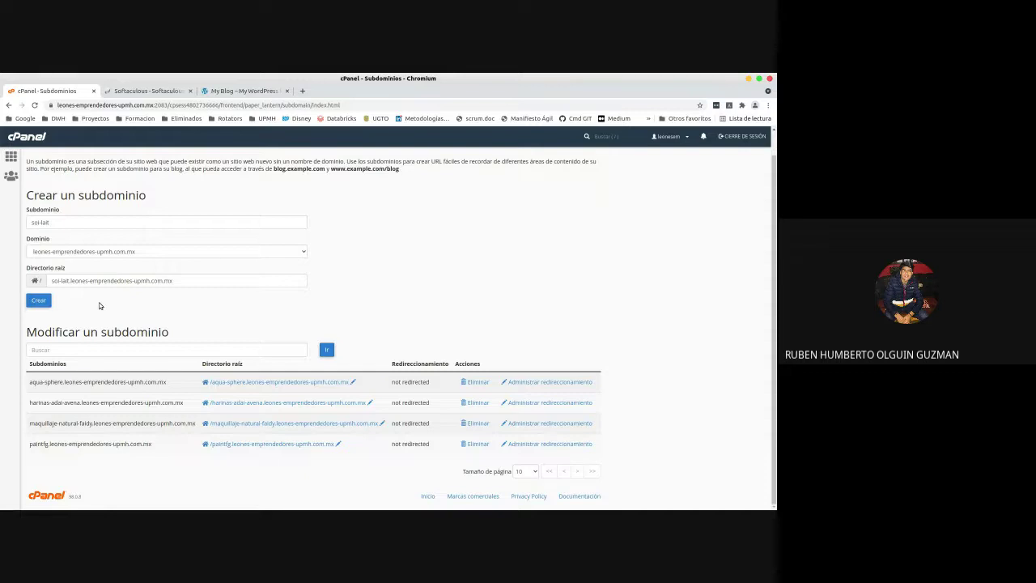
click(38, 301)
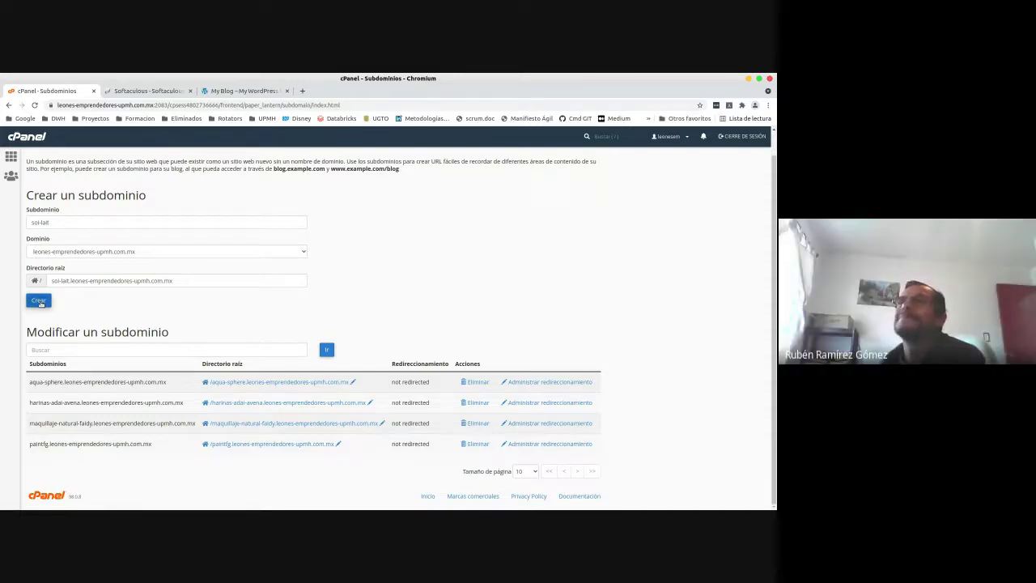
click(39, 301)
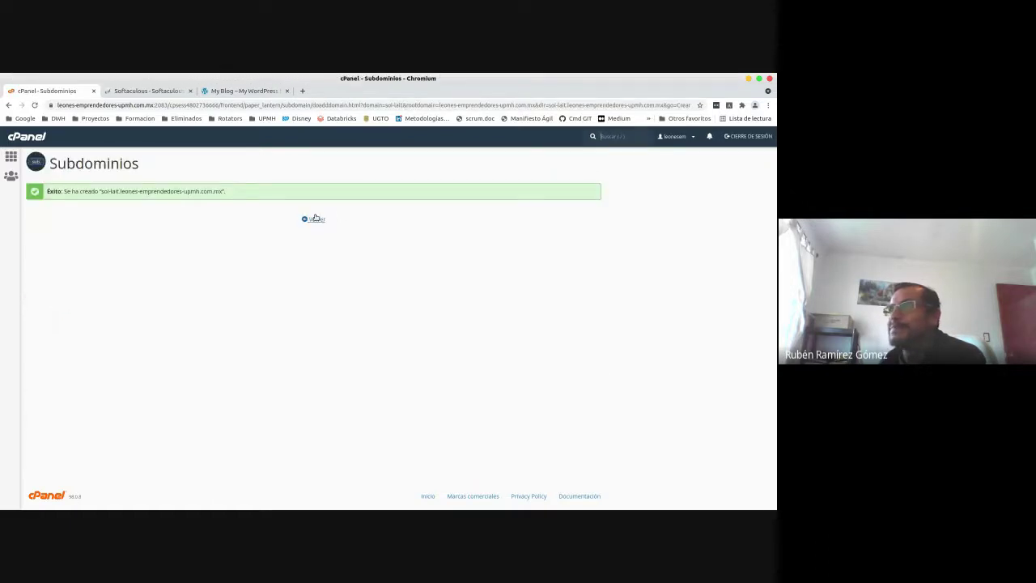
Step: Return to the subdomain list, then back to Softaculous's WordPress overview
click(315, 218)
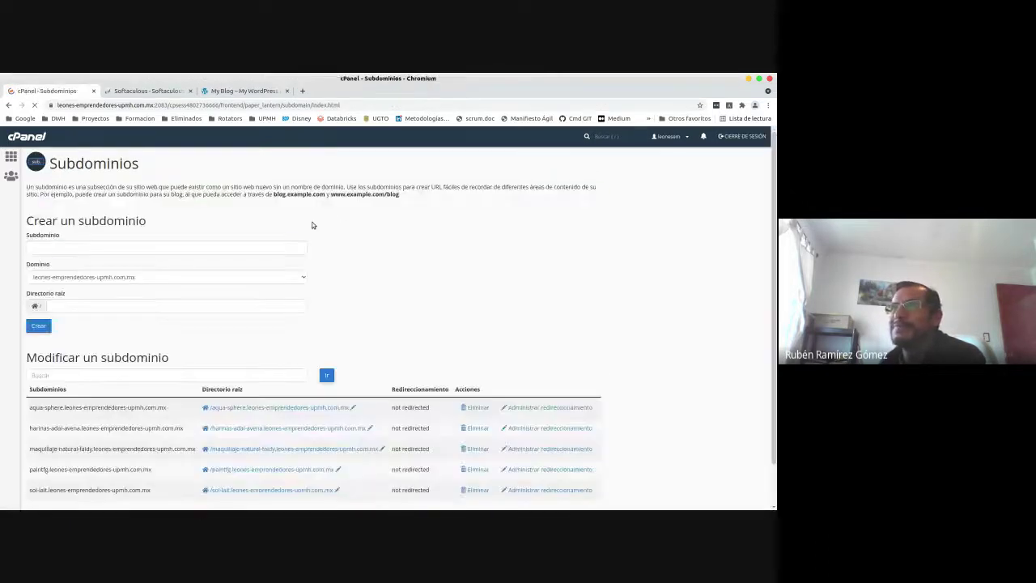
scroll(92, 340, down, 1)
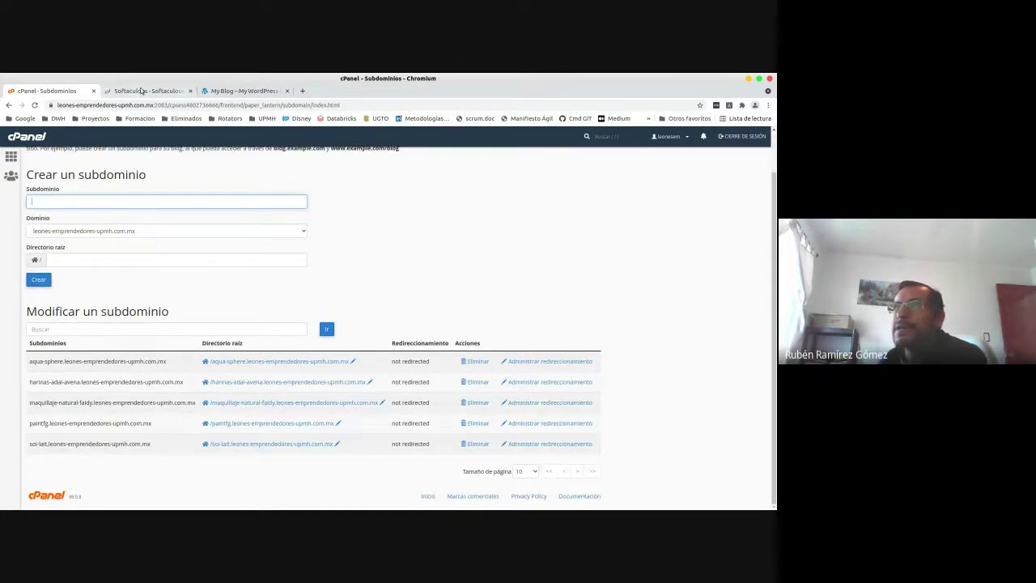
click(146, 91)
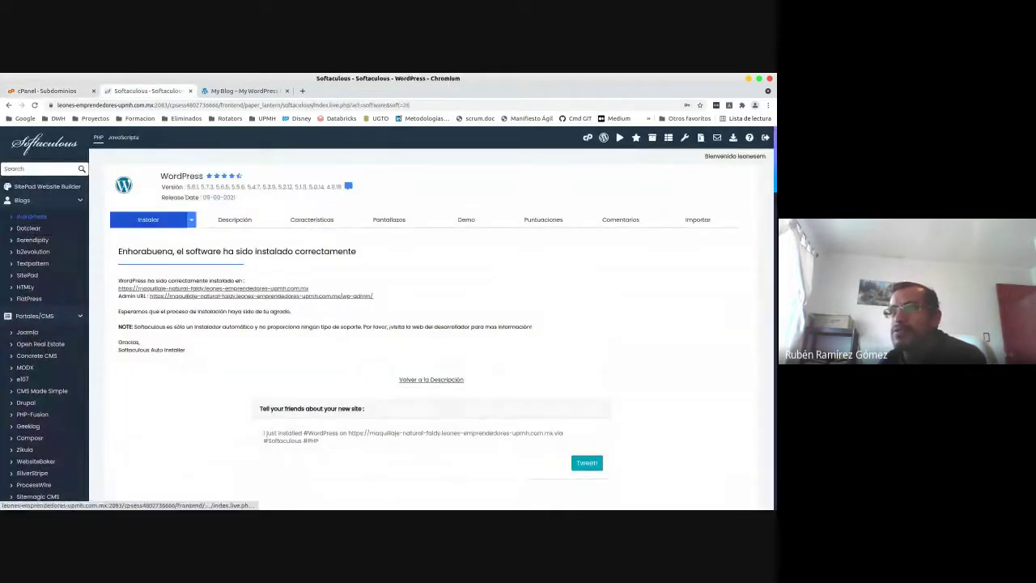
click(25, 219)
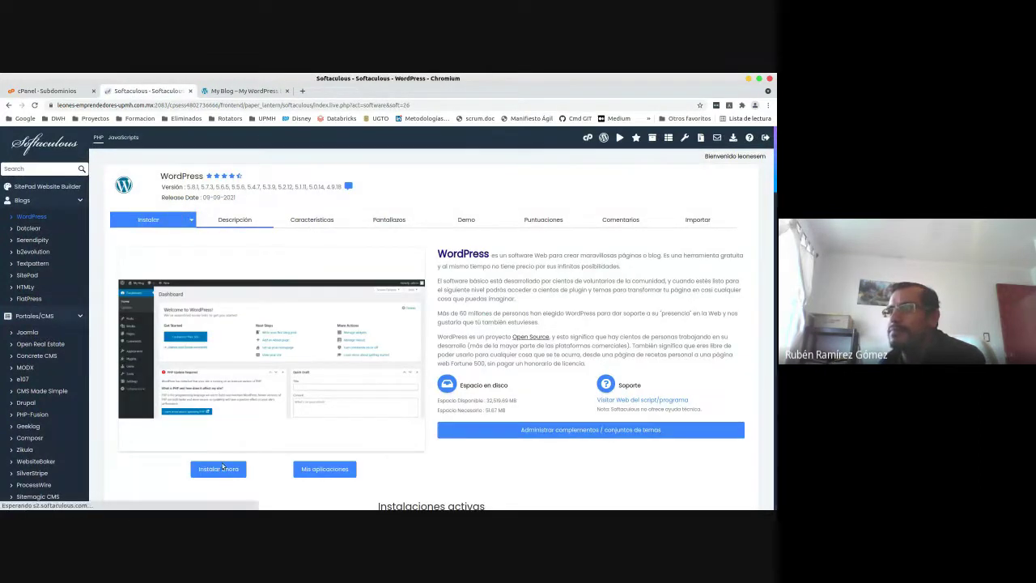
Step: Start a WordPress install on soi-lait, selecting the admin username and masking the generated password
click(218, 468)
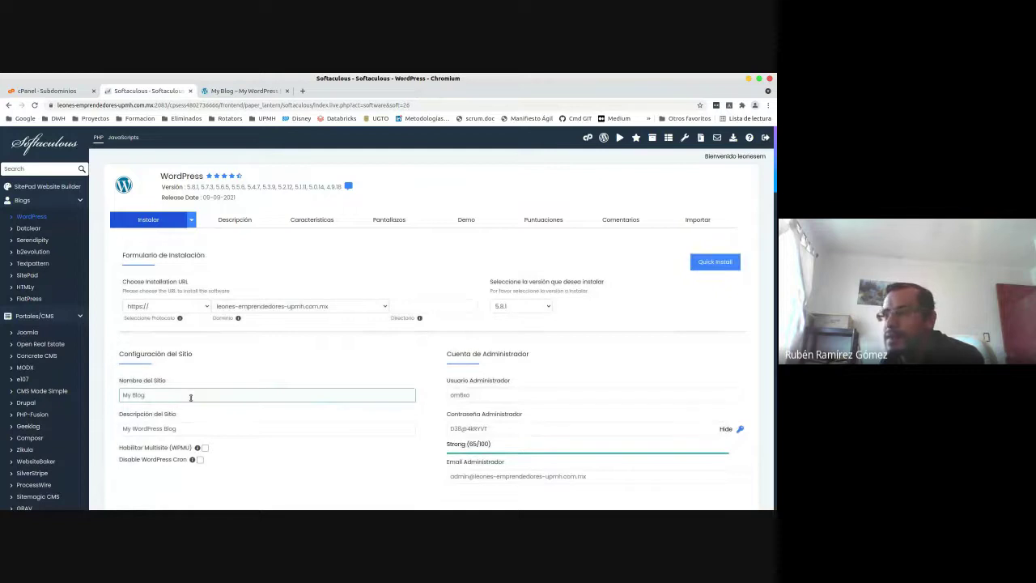
click(260, 306)
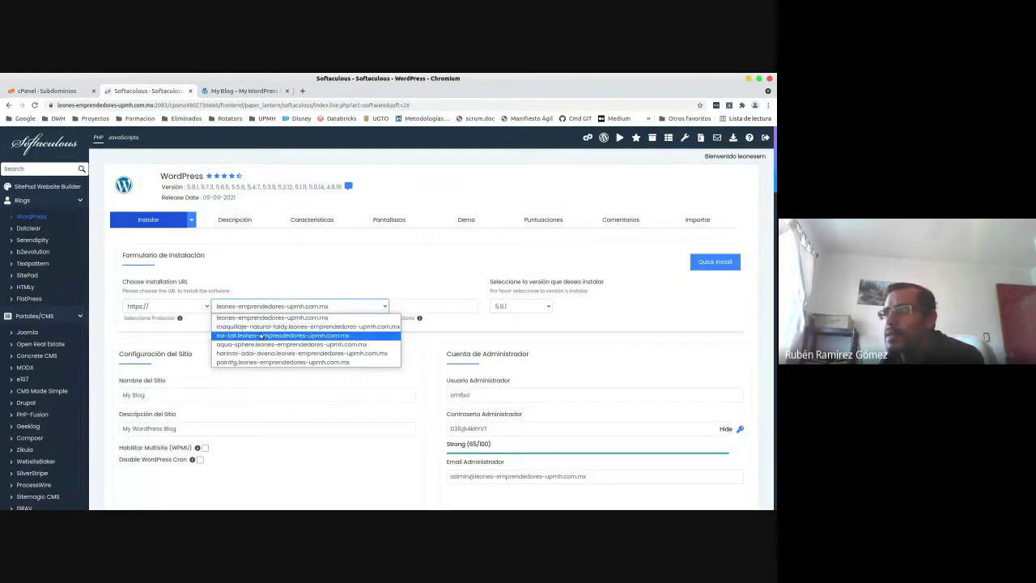
click(261, 335)
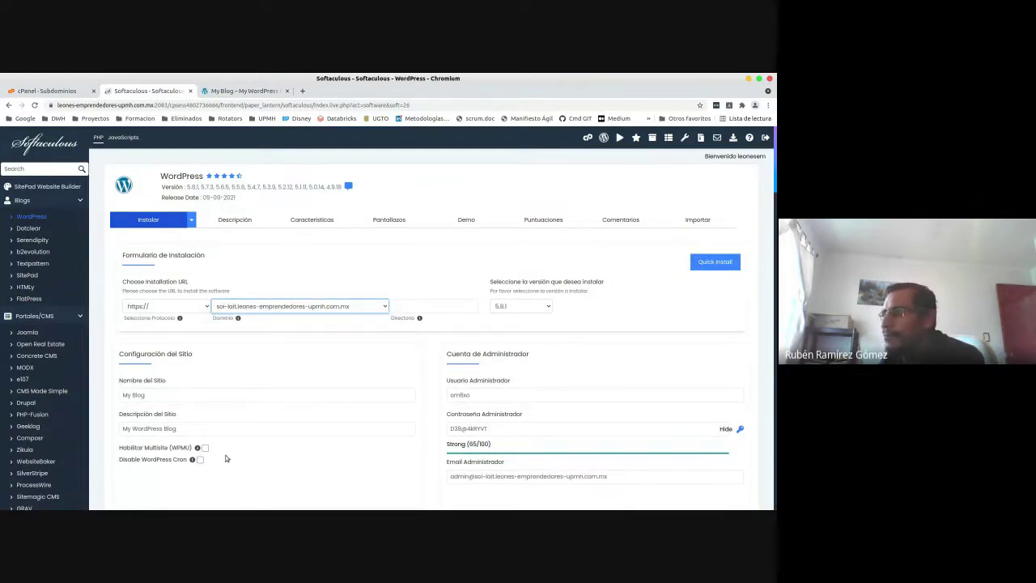
double_click(589, 394)
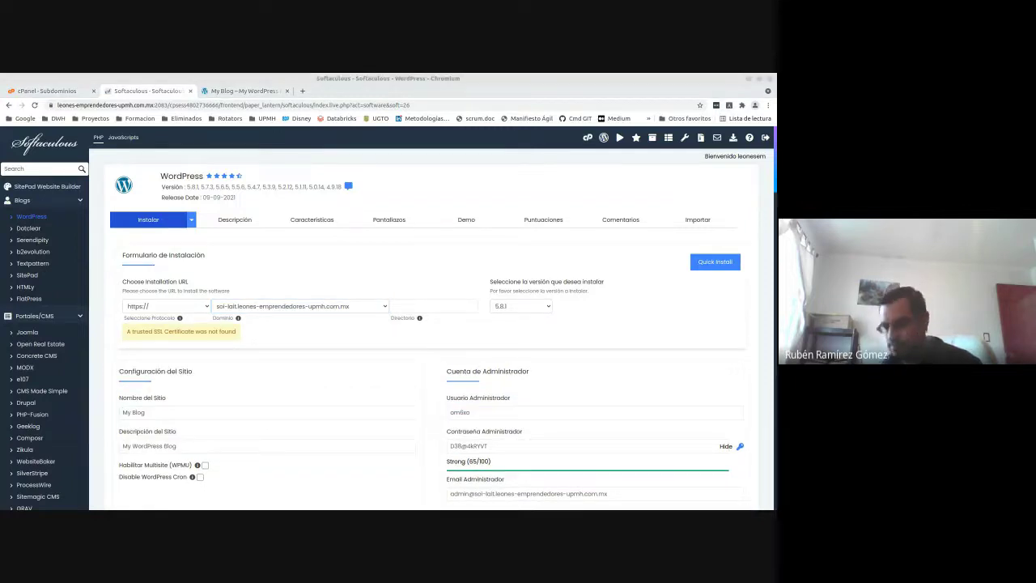
double_click(488, 444)
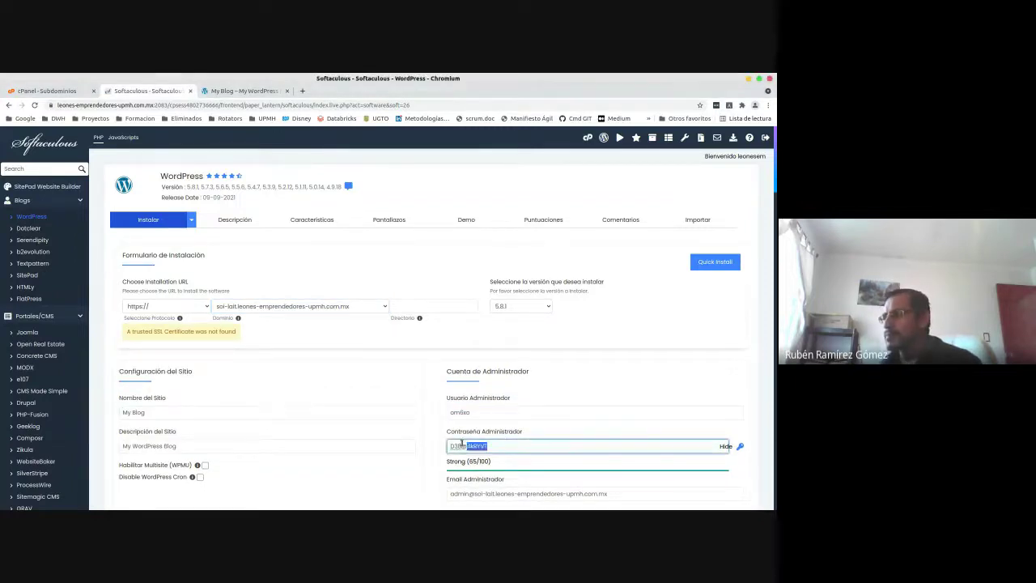
click(726, 446)
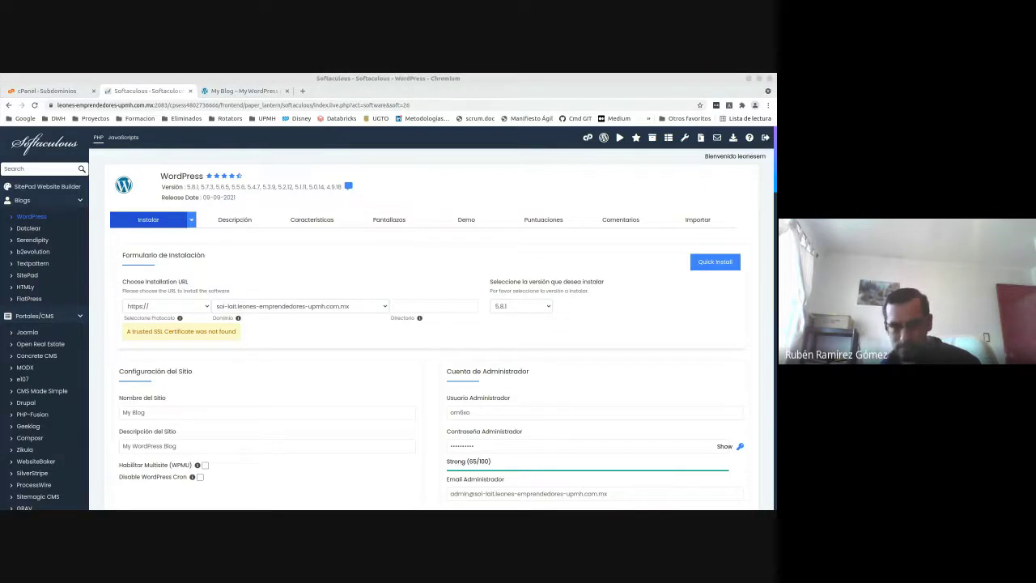
double_click(461, 412)
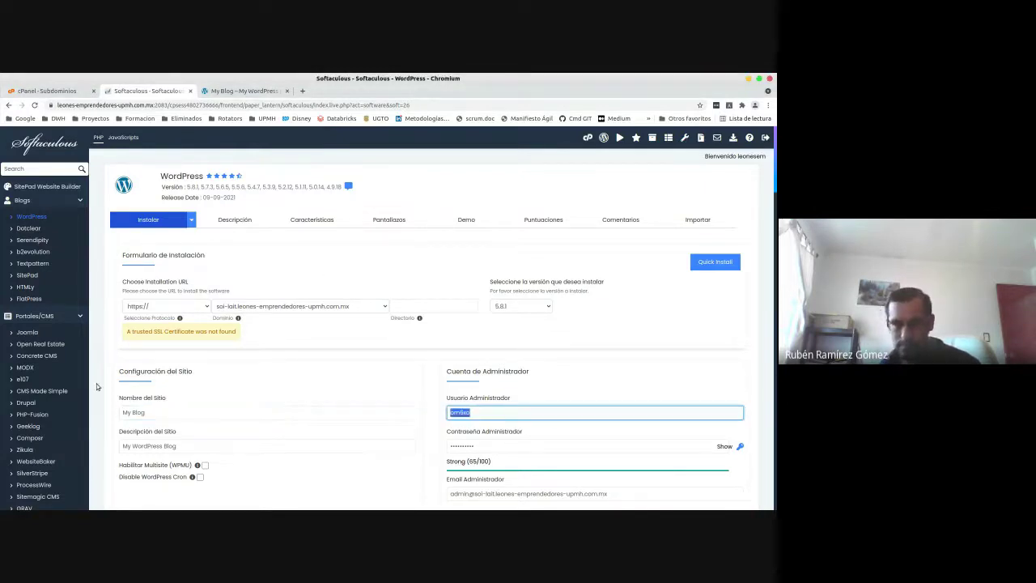
key(alt+Tab)
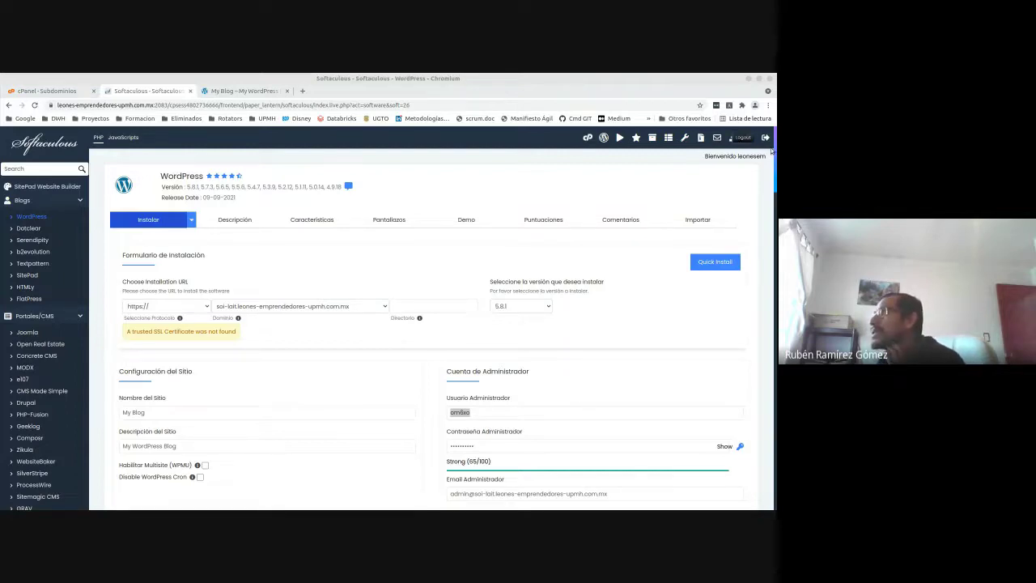
Step: Enter the student's university address as admin e-mail and tick Limit Login Attempts (Loginizer)
drag(772, 150, 774, 208)
drag(664, 197, 431, 199)
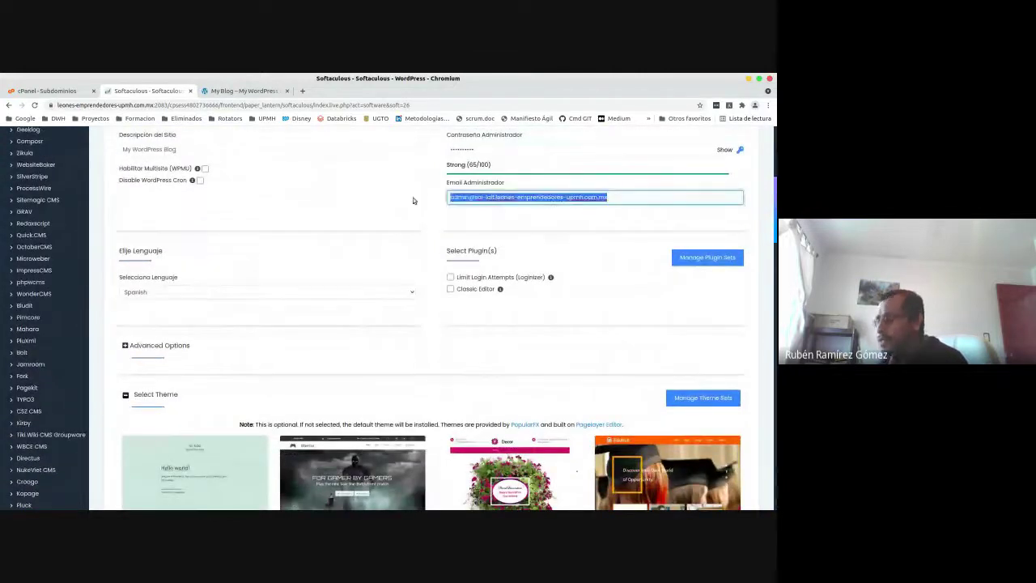
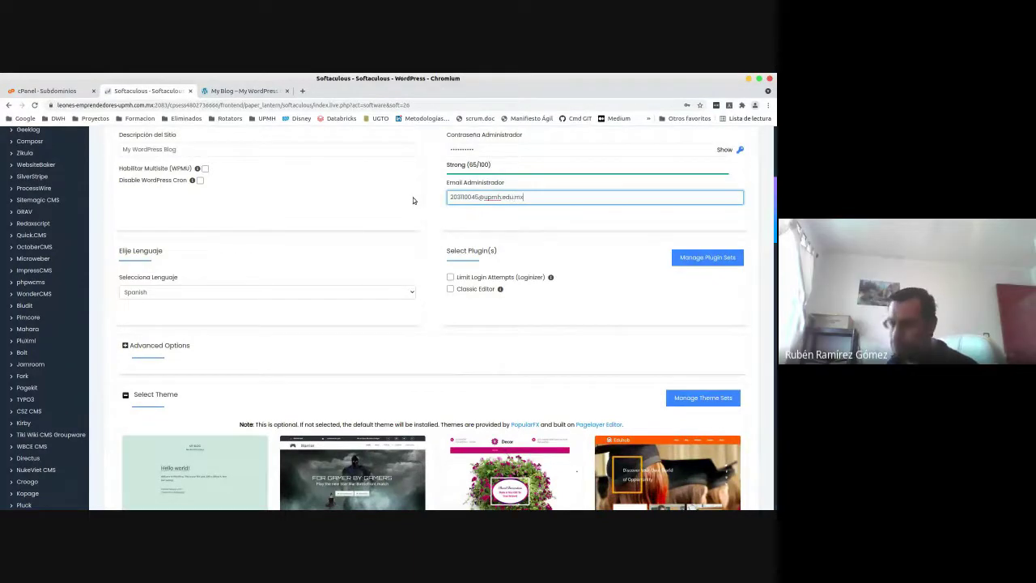
drag(541, 203, 422, 199)
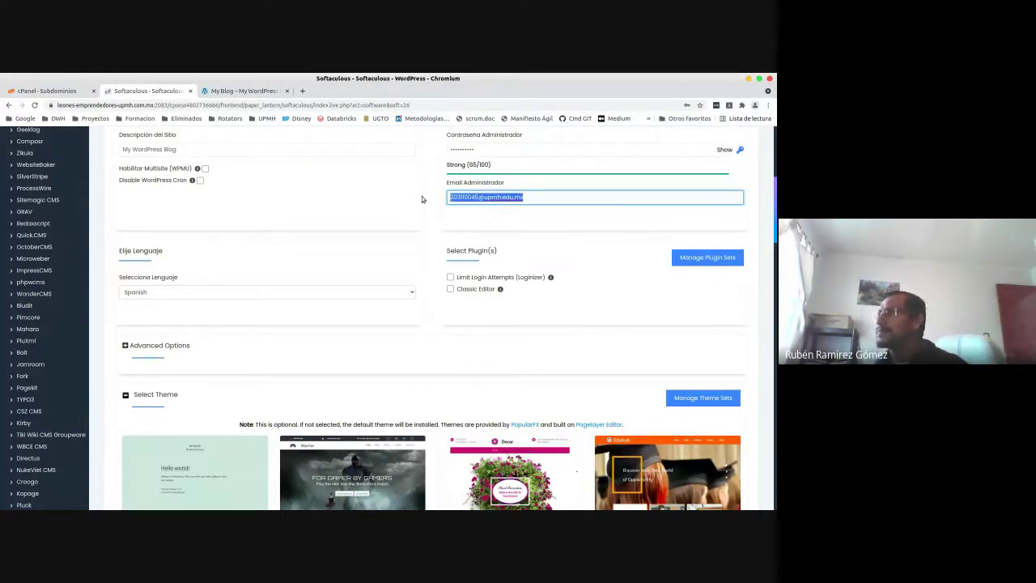
click(451, 278)
scroll(486, 283, down, 10)
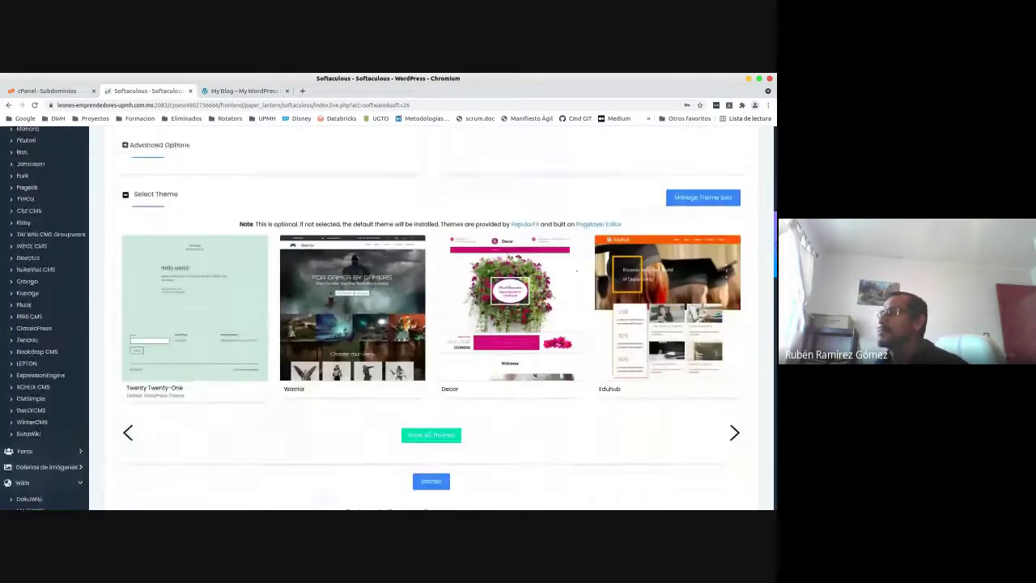
Step: Paste the installation-details e-mail address and launch the WordPress install on soi-lait
click(473, 255)
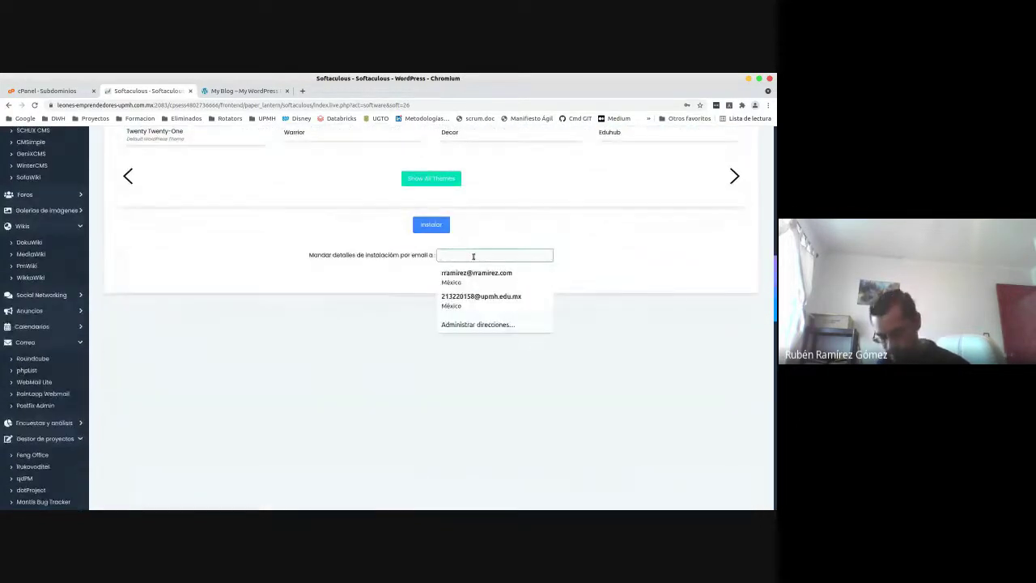
key(super)
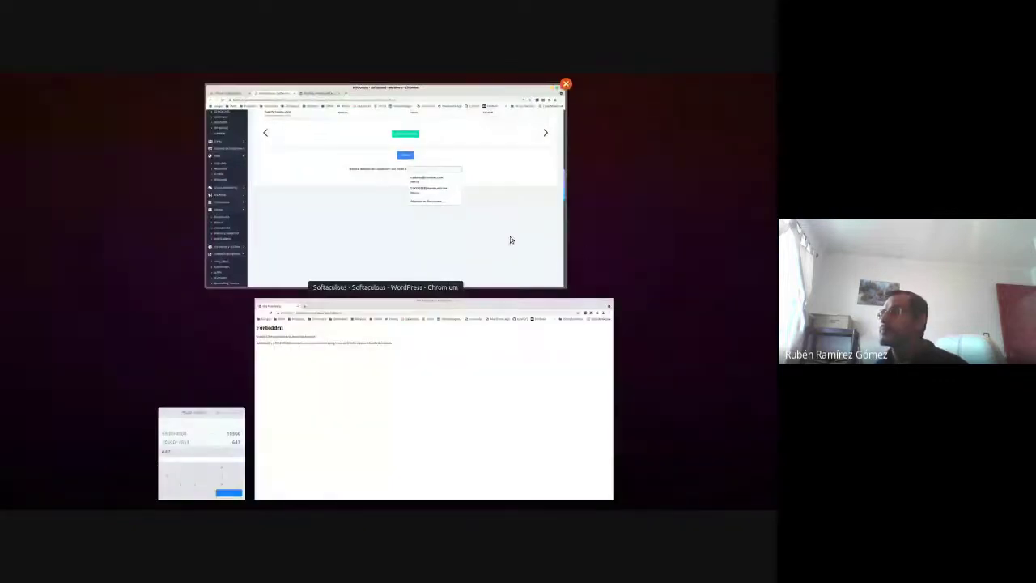
click(509, 237)
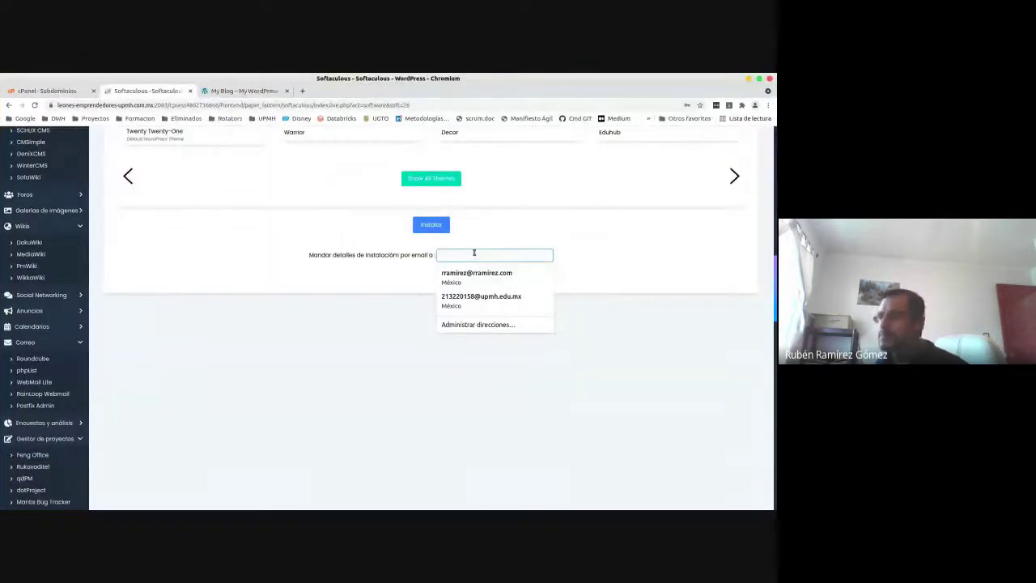
key(ctrl+v)
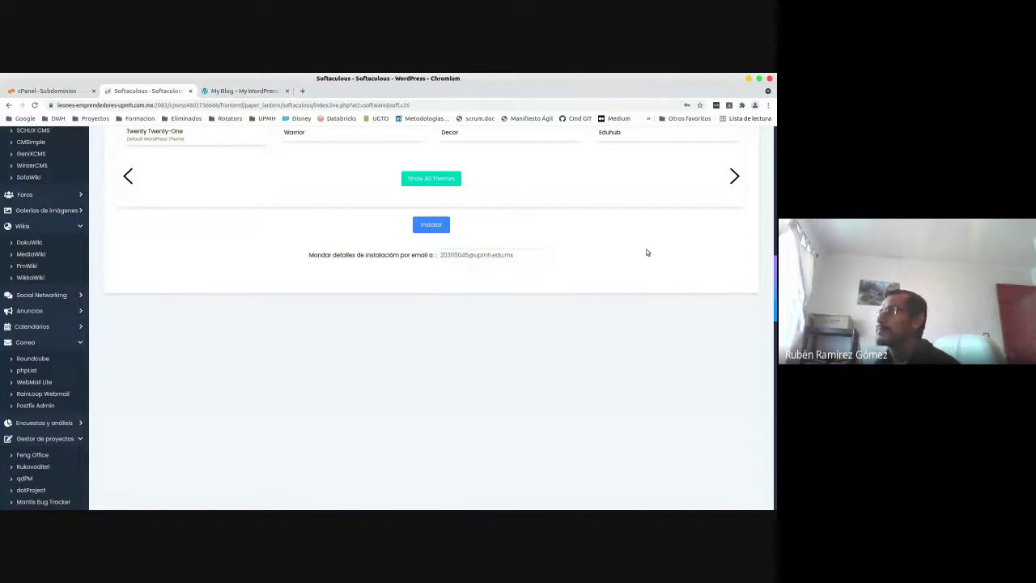
click(445, 226)
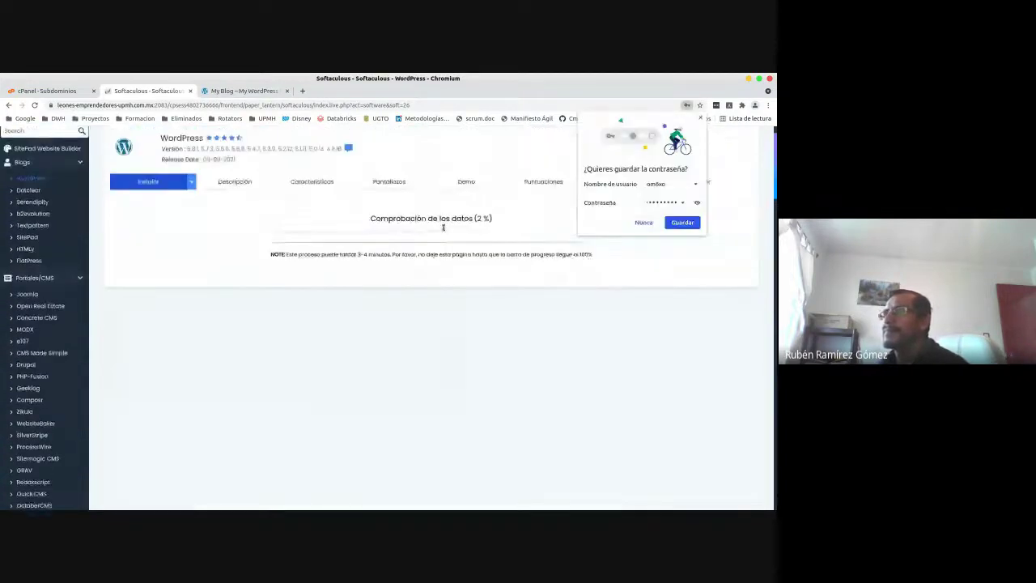
Step: Dismiss the save-password prompt and open the new site's Admin URL in a new tab
click(700, 119)
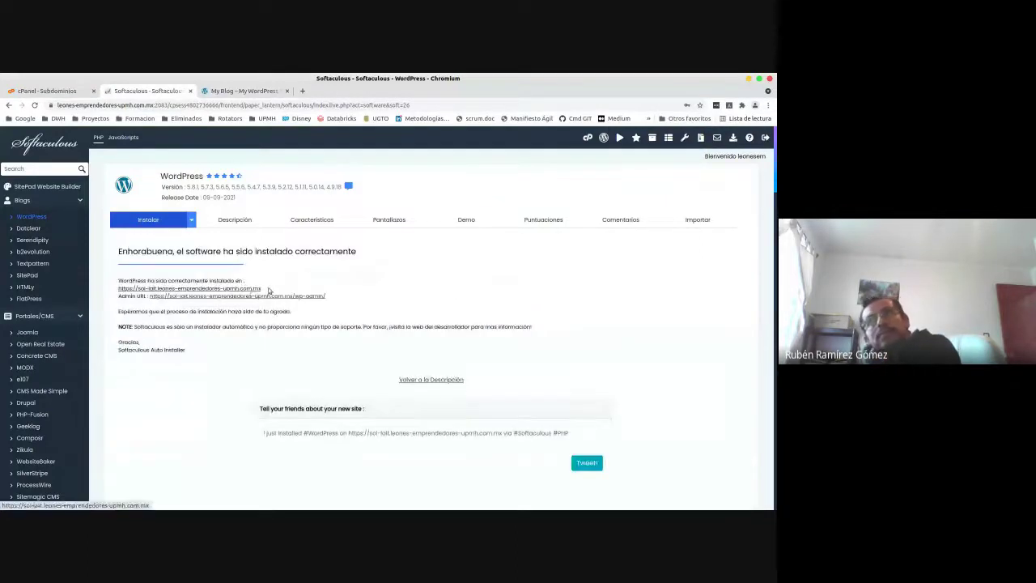
drag(261, 288, 117, 289)
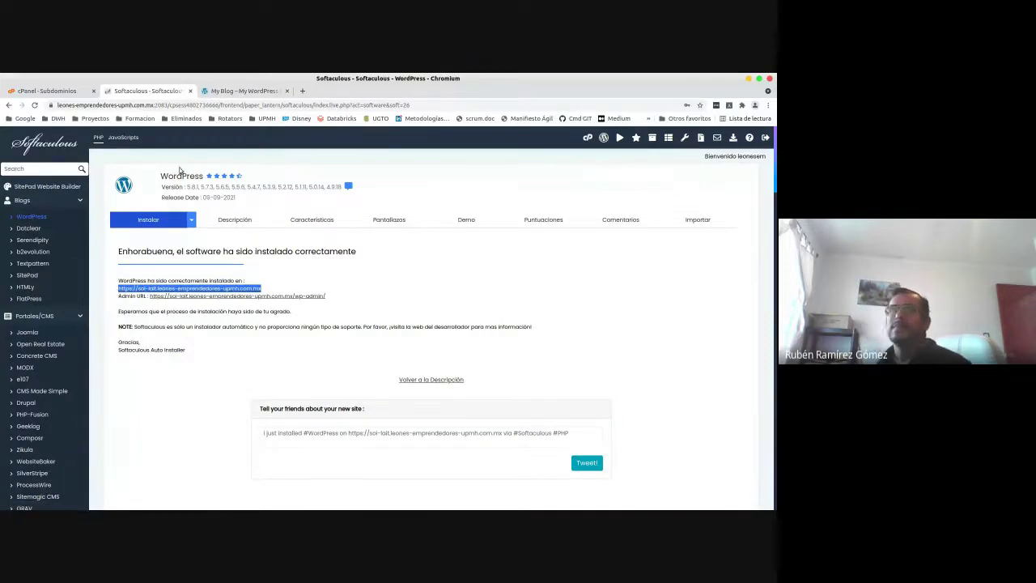
key(alt+Tab)
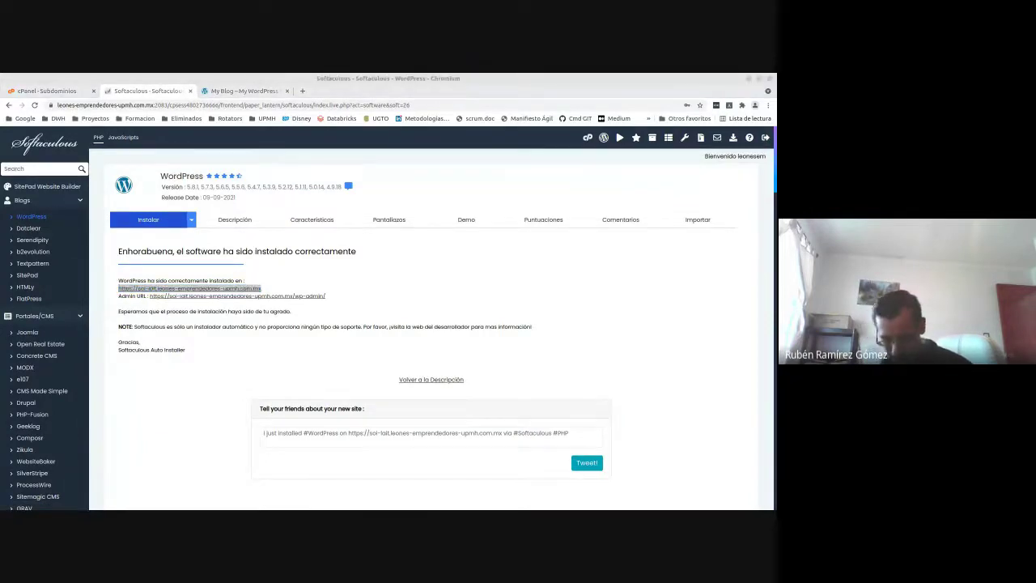
key(alt+Tab)
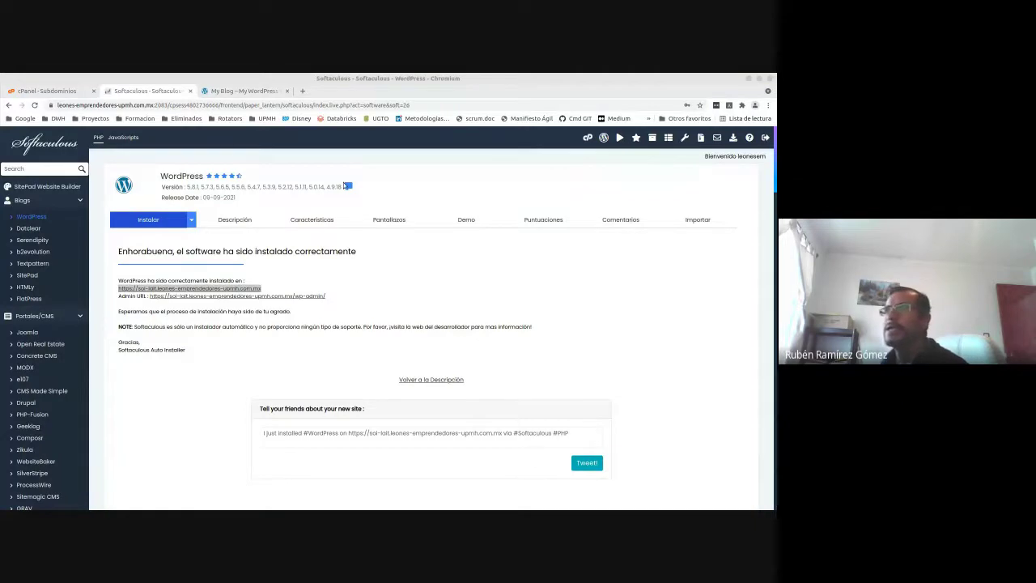
click(247, 296)
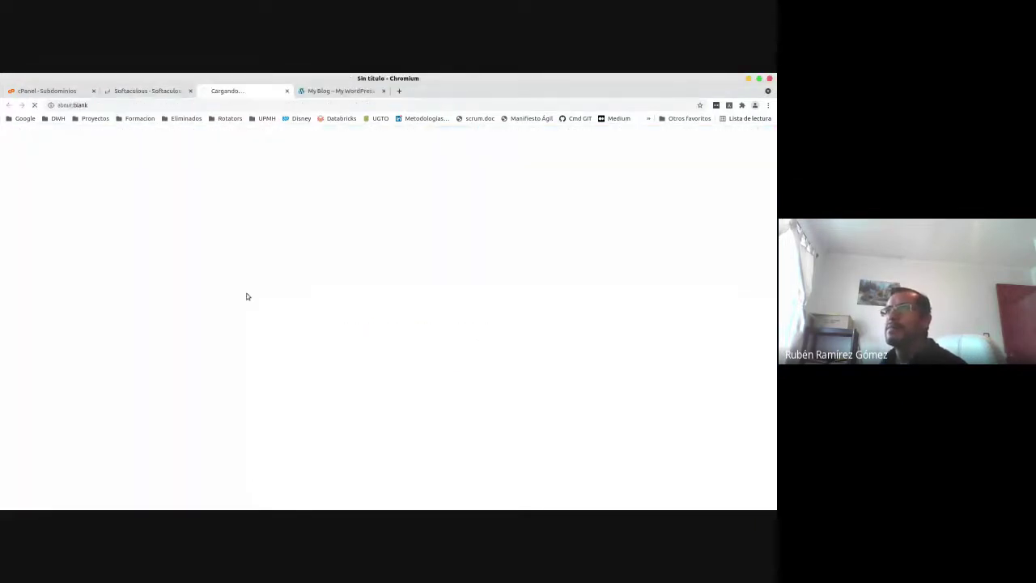
Step: Close the old My Blog tab and view the soi-lait site's installed Plugins list
click(383, 91)
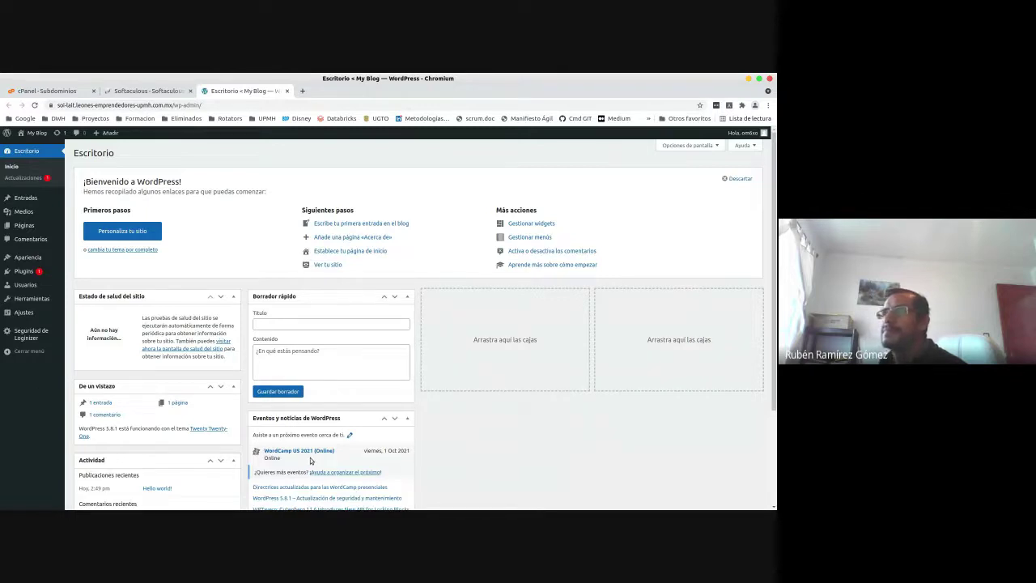
scroll(492, 423, down, 1)
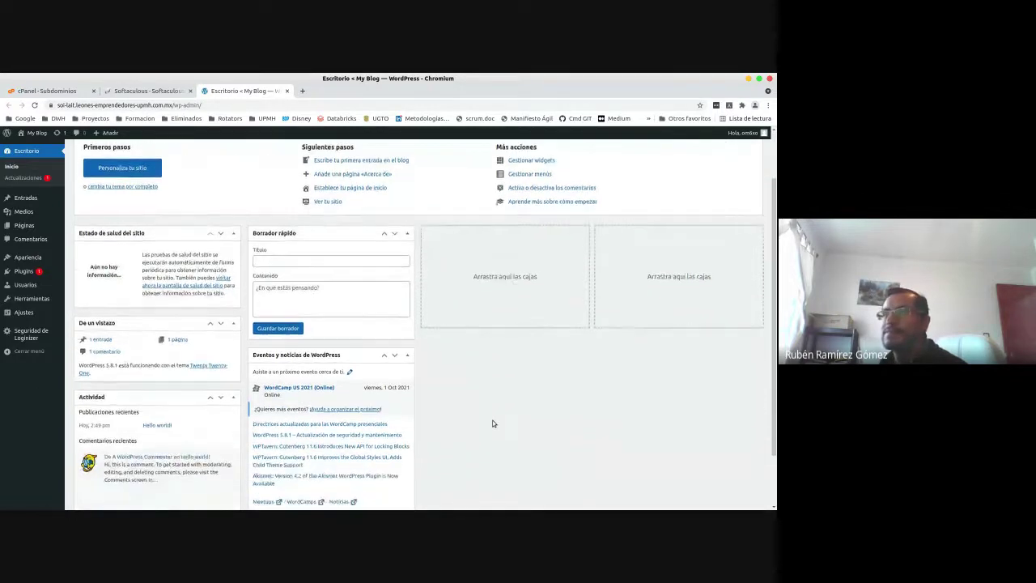
scroll(492, 423, up, 1)
scroll(492, 423, down, 1)
scroll(493, 417, up, 1)
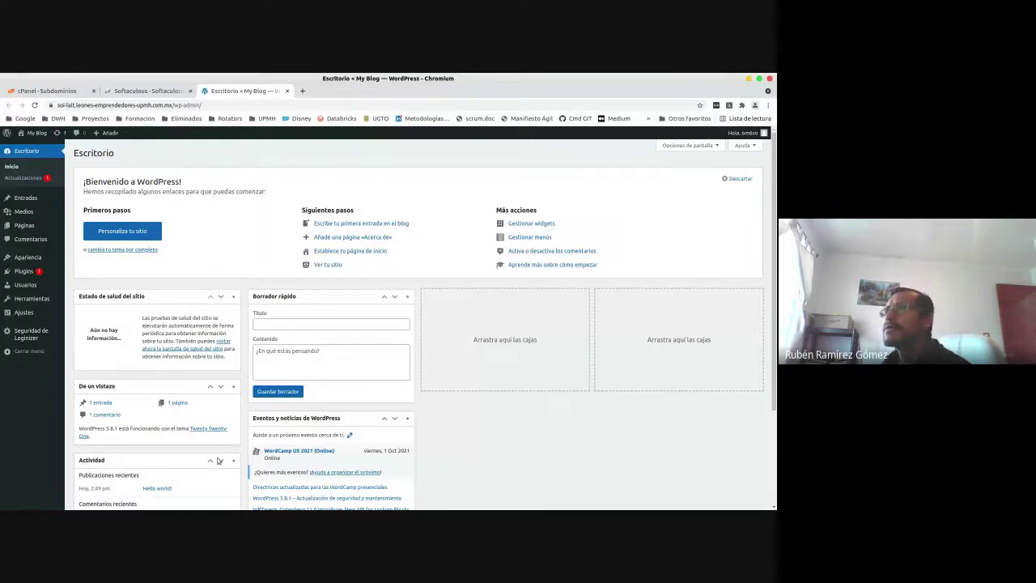
mouse_move(27, 273)
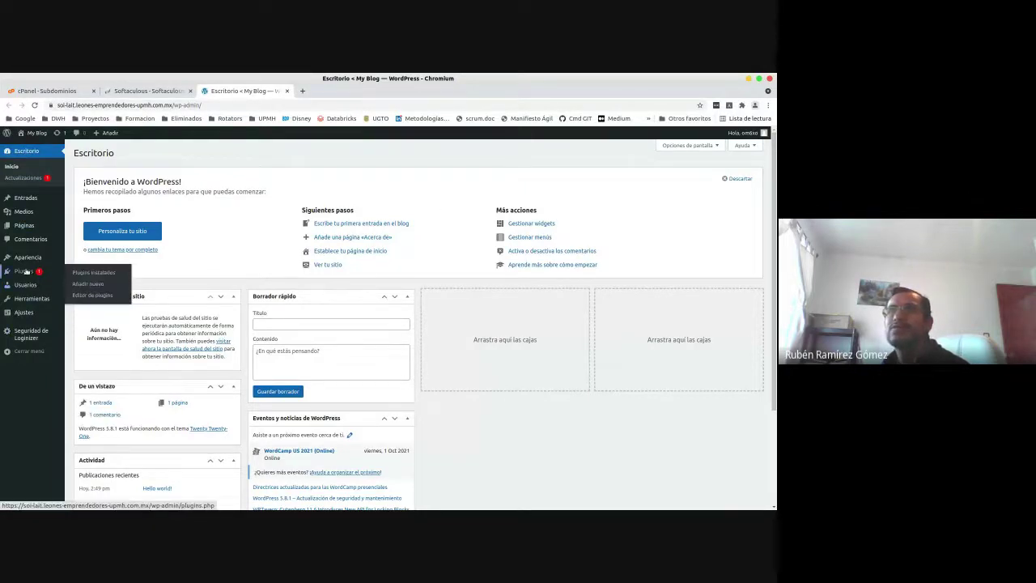
click(25, 271)
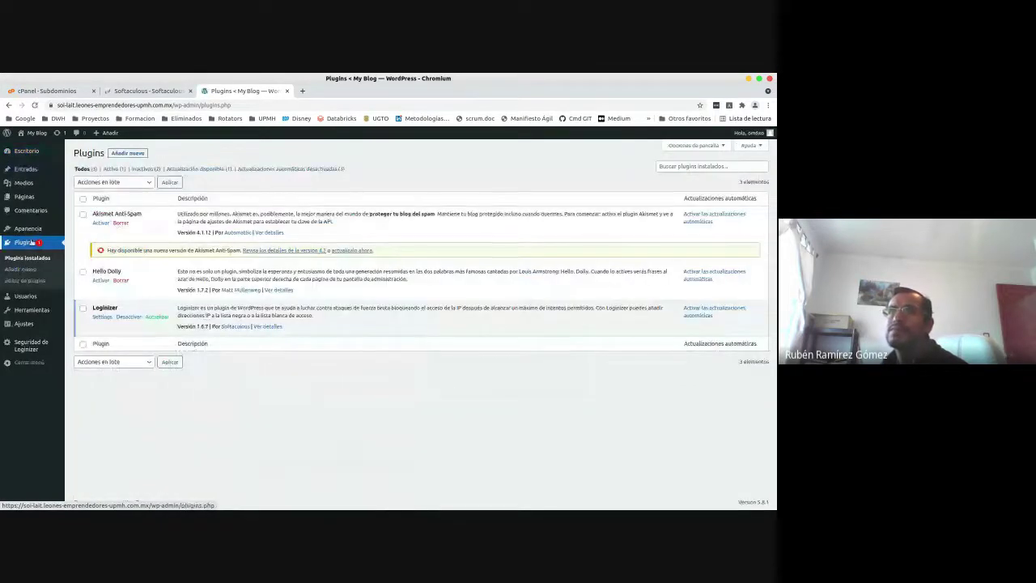
Step: Update Akismet Anti-Spam from 4.1.12 to 4.2 through Escritorio > Actualizaciones
mouse_move(33, 153)
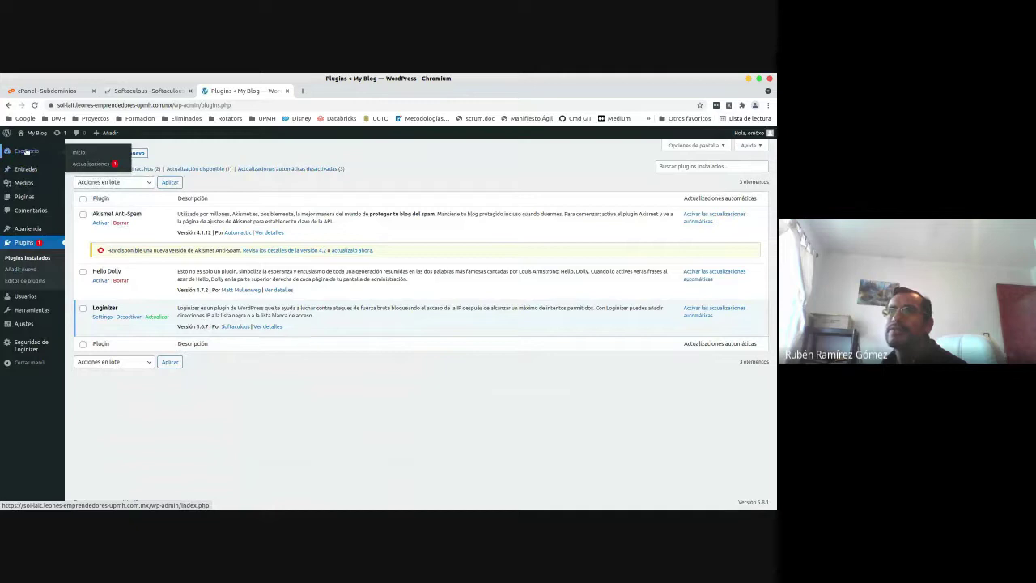
click(92, 163)
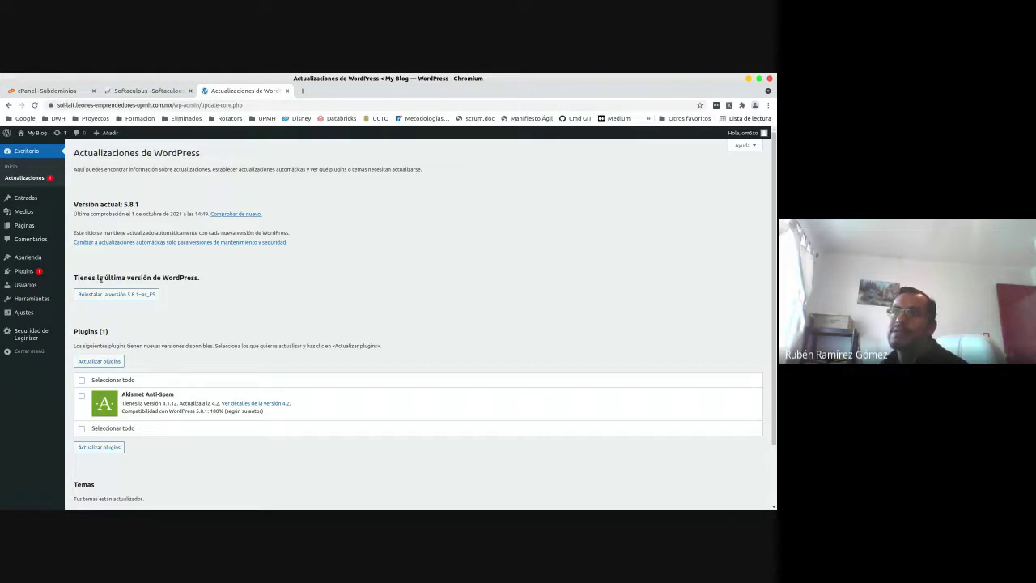
drag(100, 279, 203, 279)
click(139, 331)
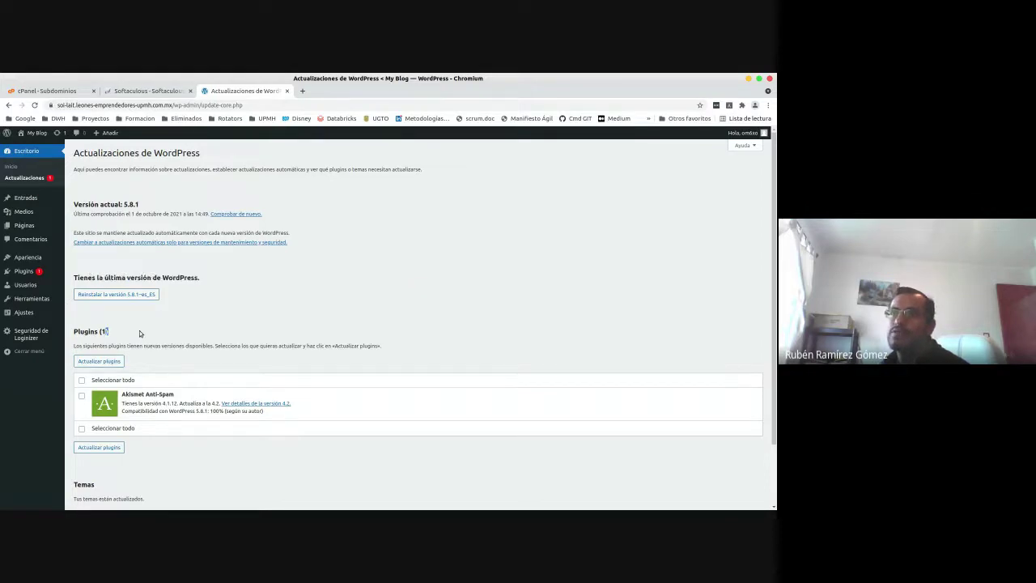
scroll(220, 415, down, 2)
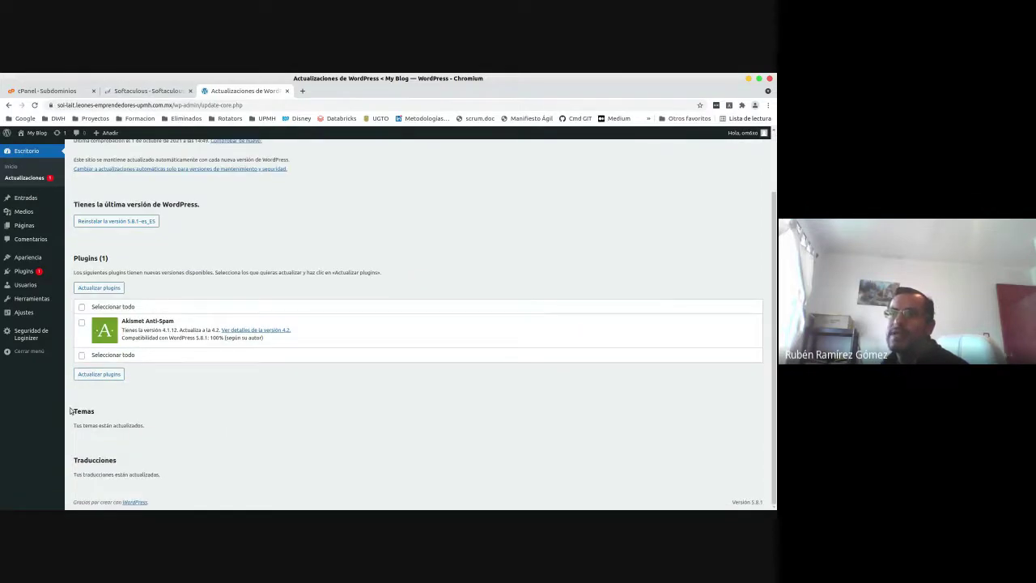
drag(70, 411, 148, 411)
scroll(148, 411, up, 2)
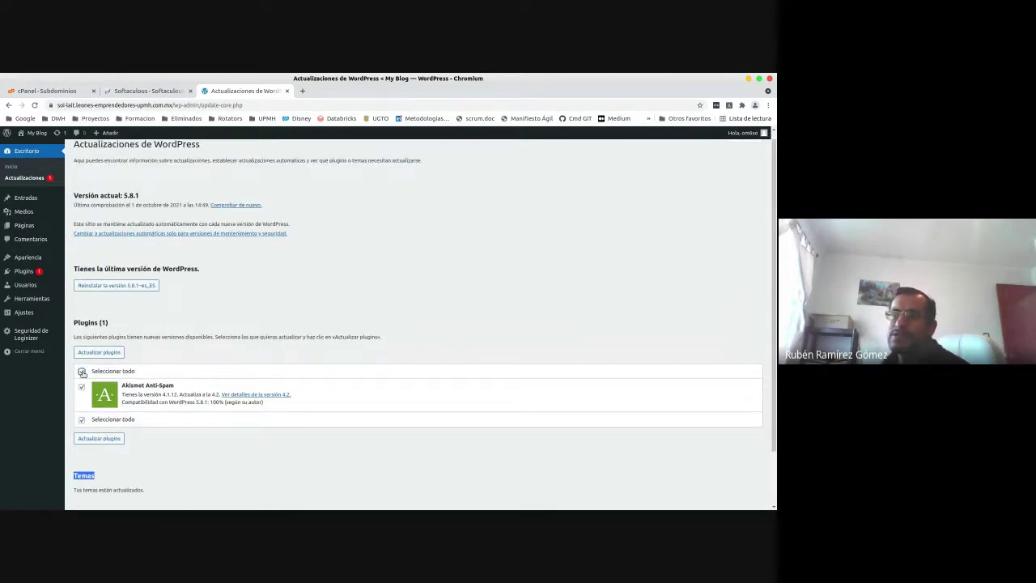
click(97, 439)
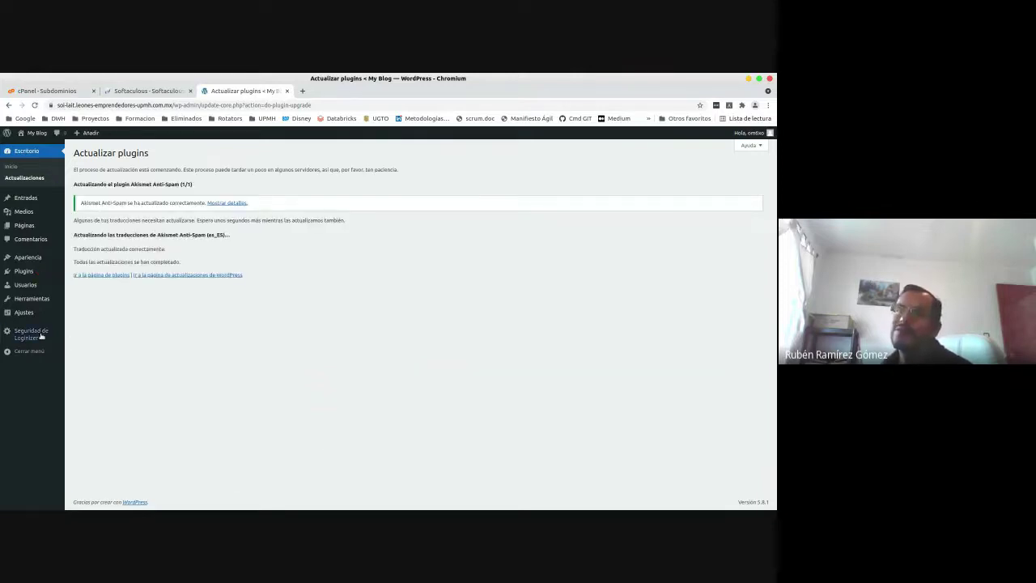
mouse_move(37, 207)
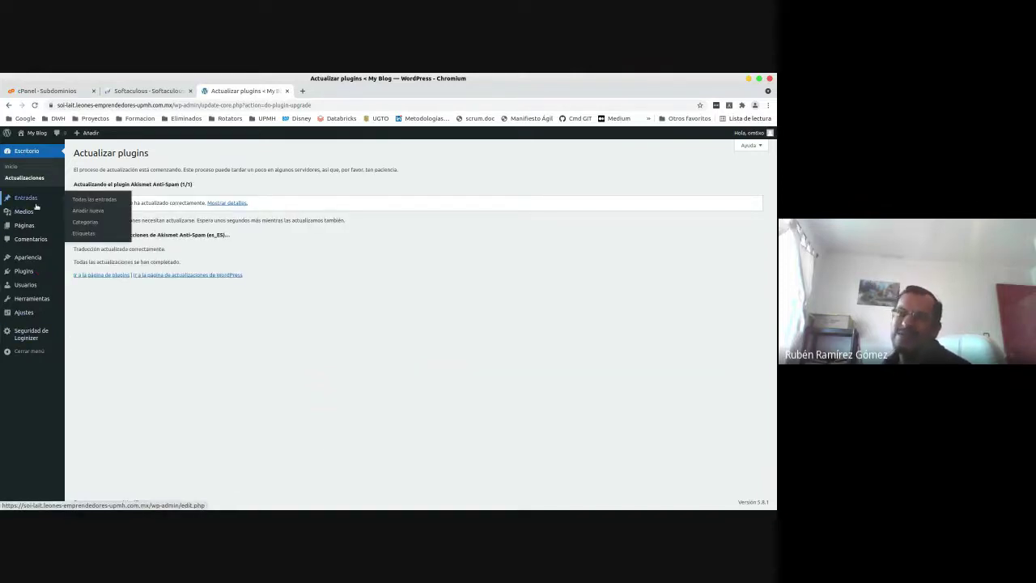
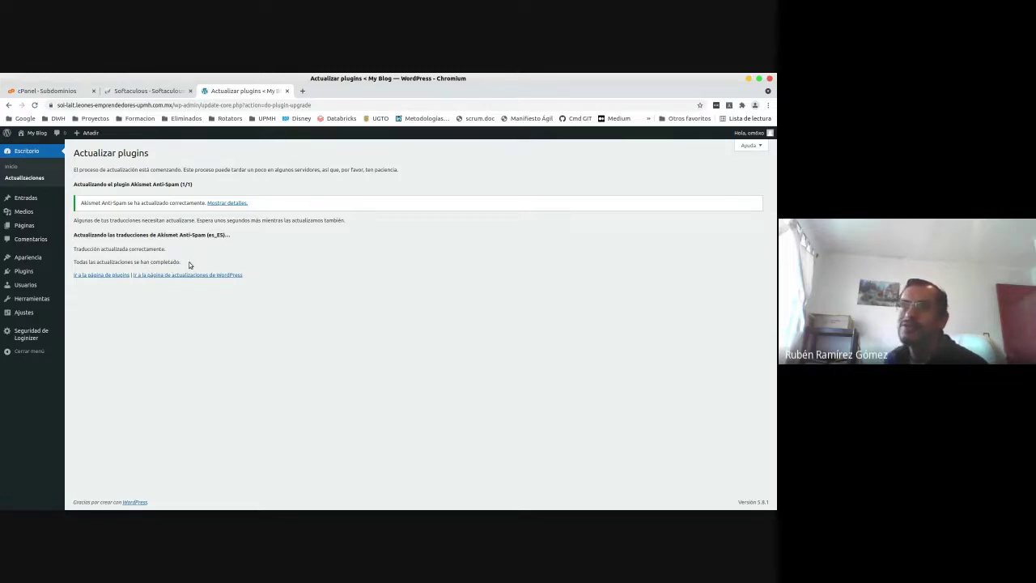
Step: Close the Actualizar plugins and Softaculous install tabs in the browser
drag(184, 264, 79, 222)
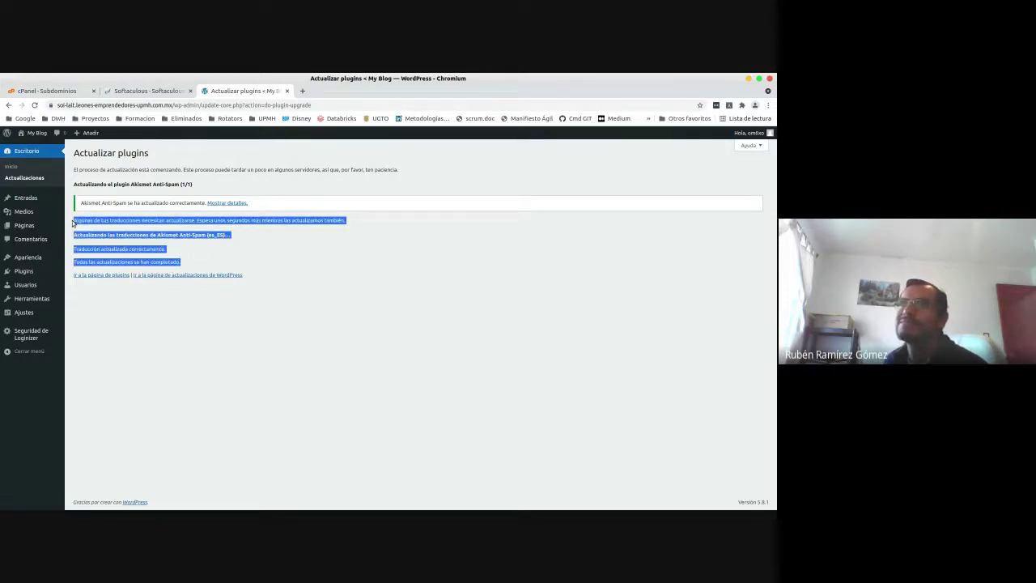
click(103, 227)
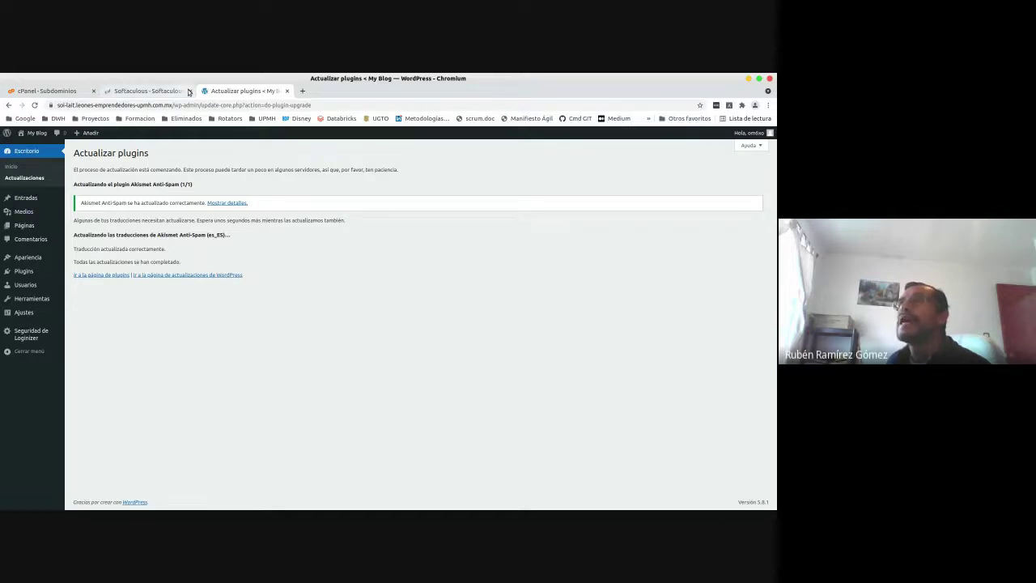
click(288, 91)
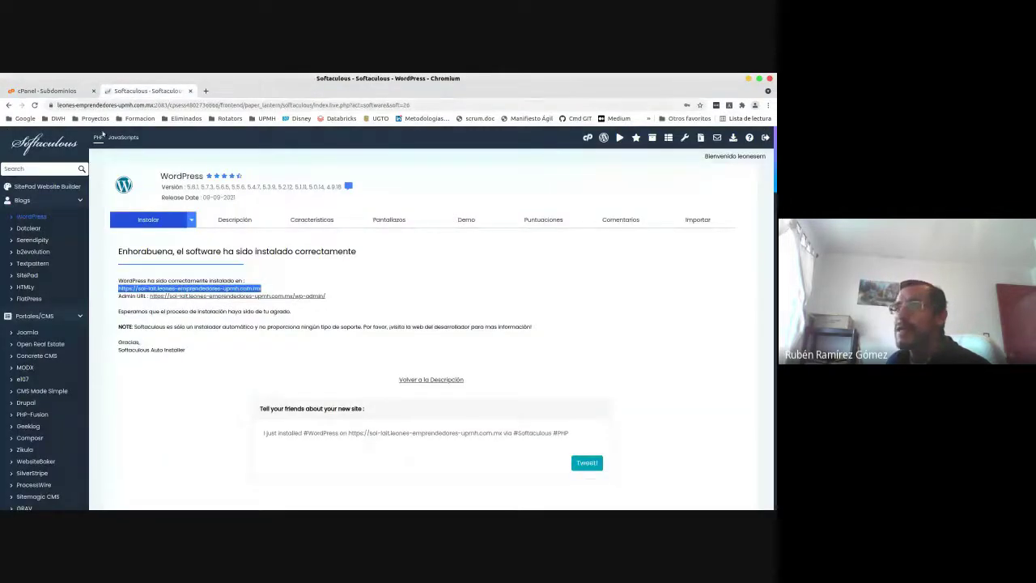
click(355, 282)
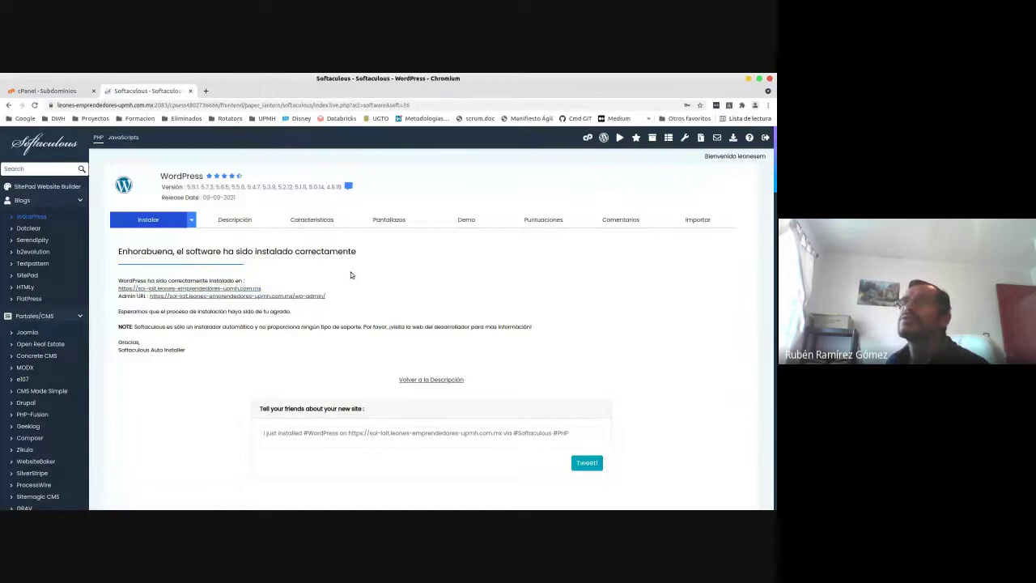
click(191, 92)
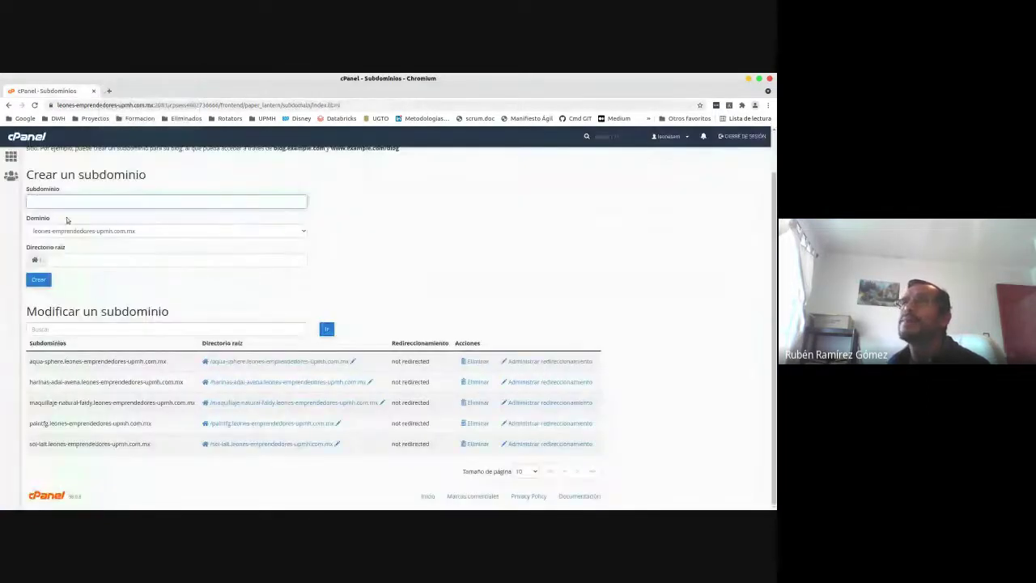
Step: Reload to the cPanel home page, then bring Meet forward and minimize cPanel
scroll(374, 253, up, 2)
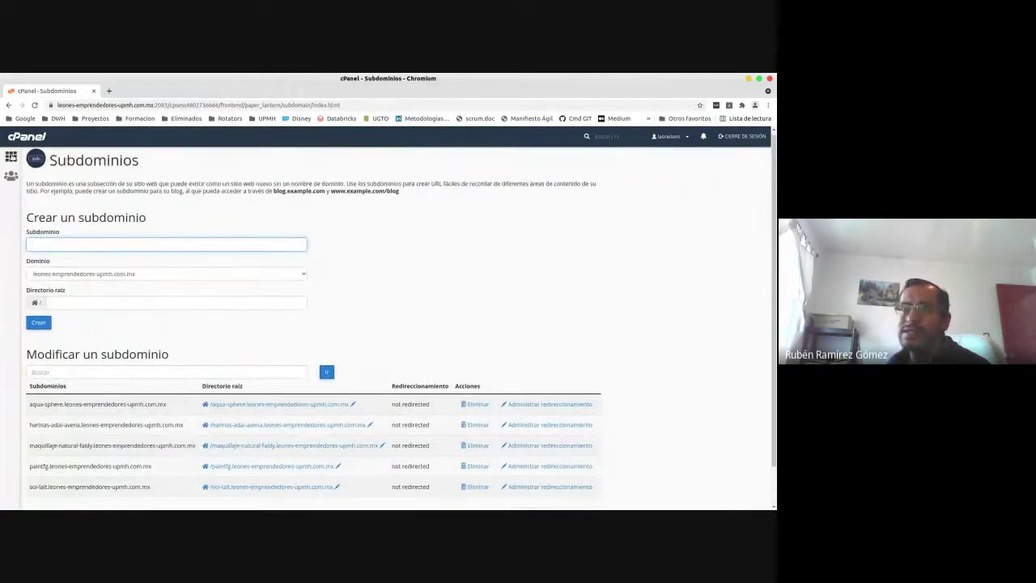
key(F5)
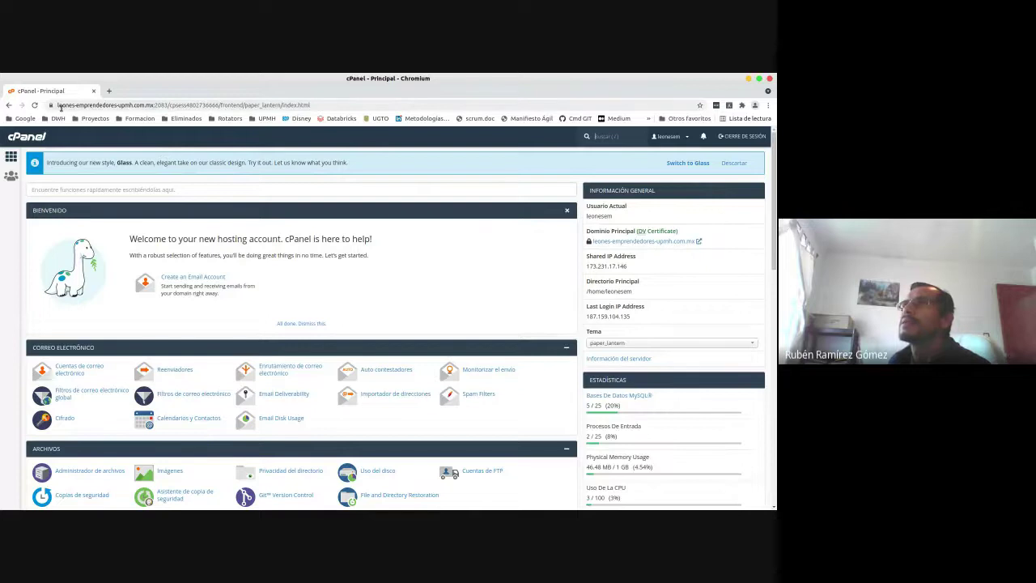
click(150, 108)
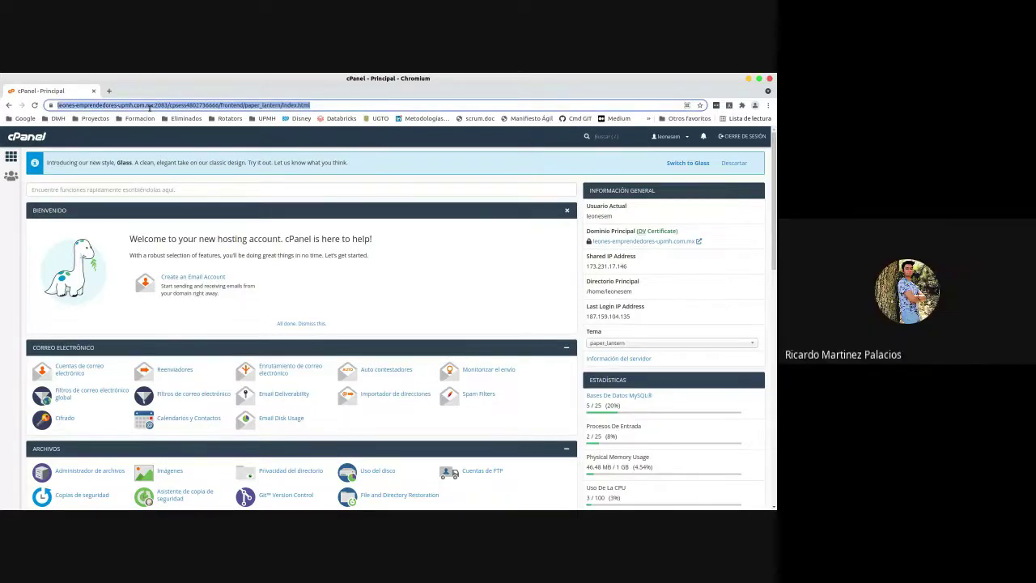
key(alt+Tab)
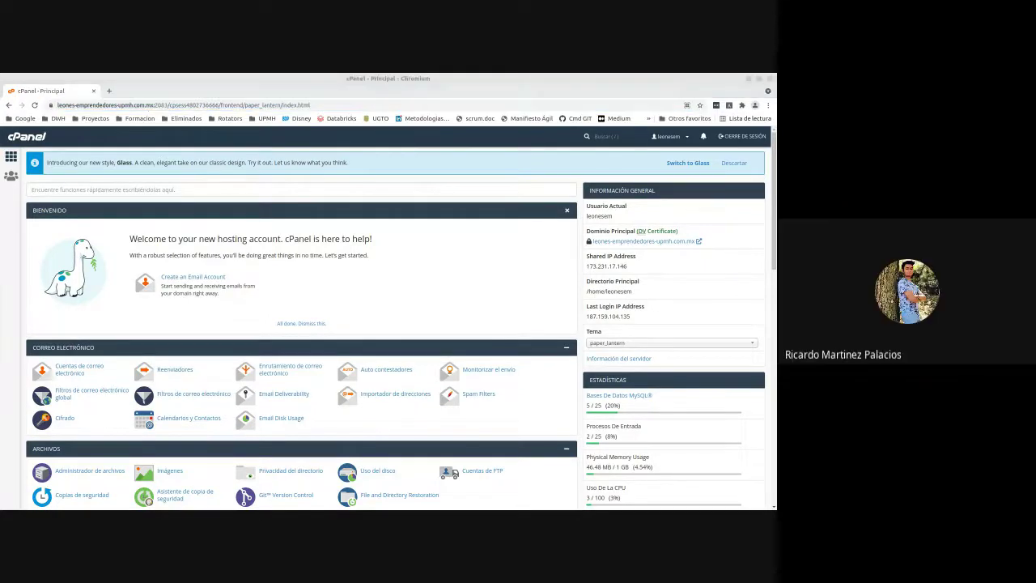
key(super+h)
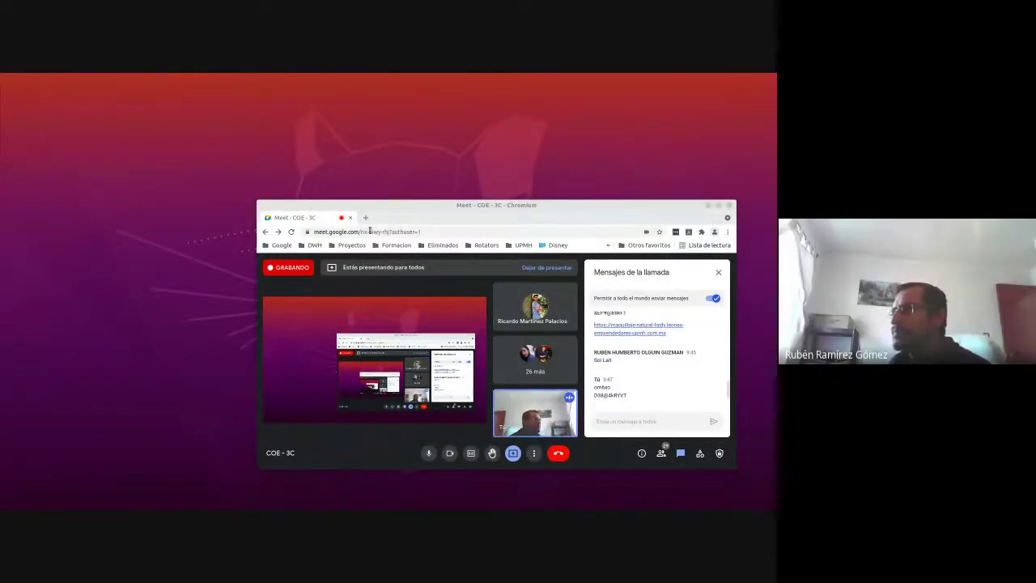
Step: Maximize the Meet call window and stop presenting the current window
double_click(382, 206)
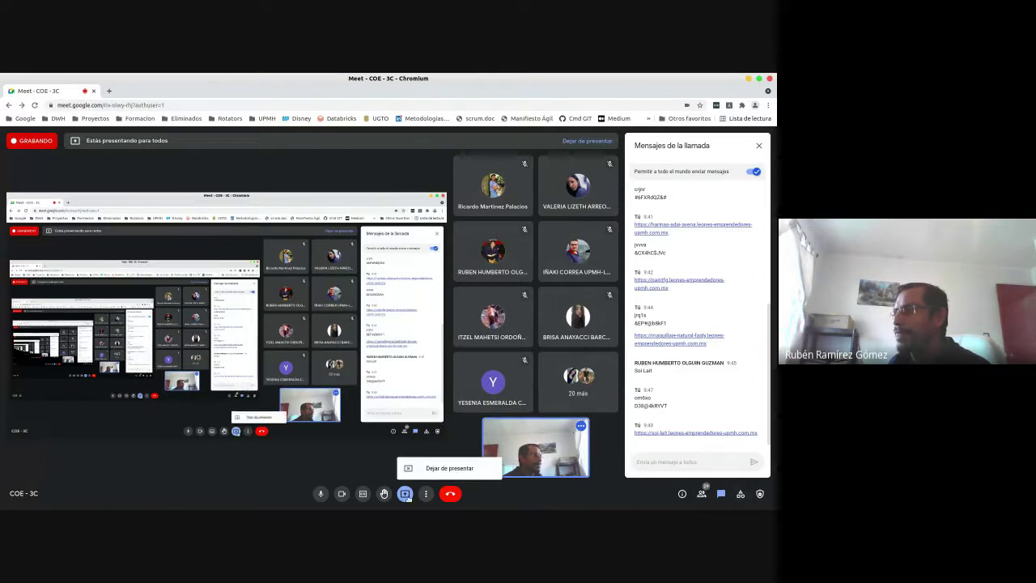
click(405, 493)
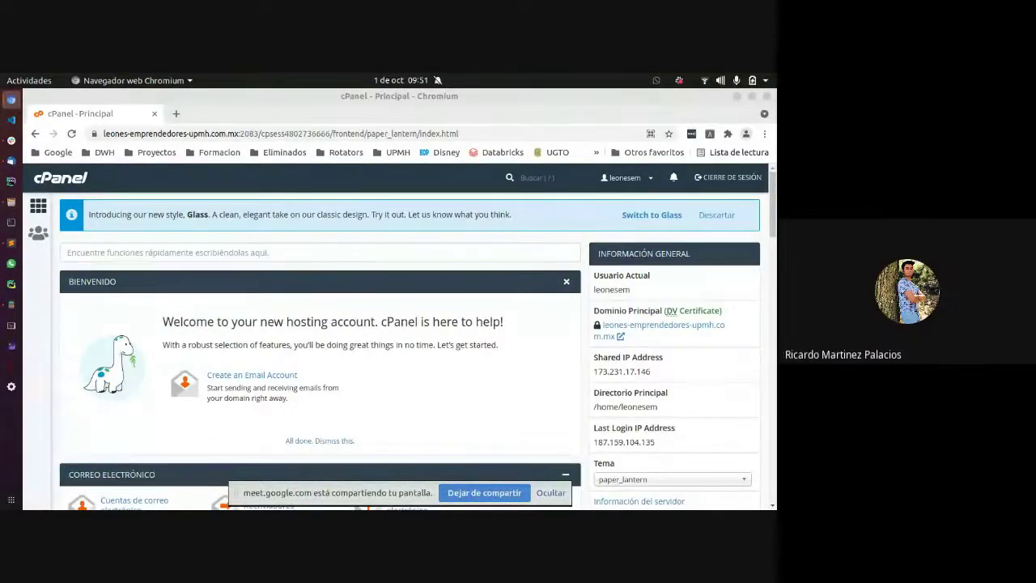
Step: Hide the sharing notice and load losdel3c.rramirez.com in the first tab, without the admin path
click(550, 492)
click(494, 136)
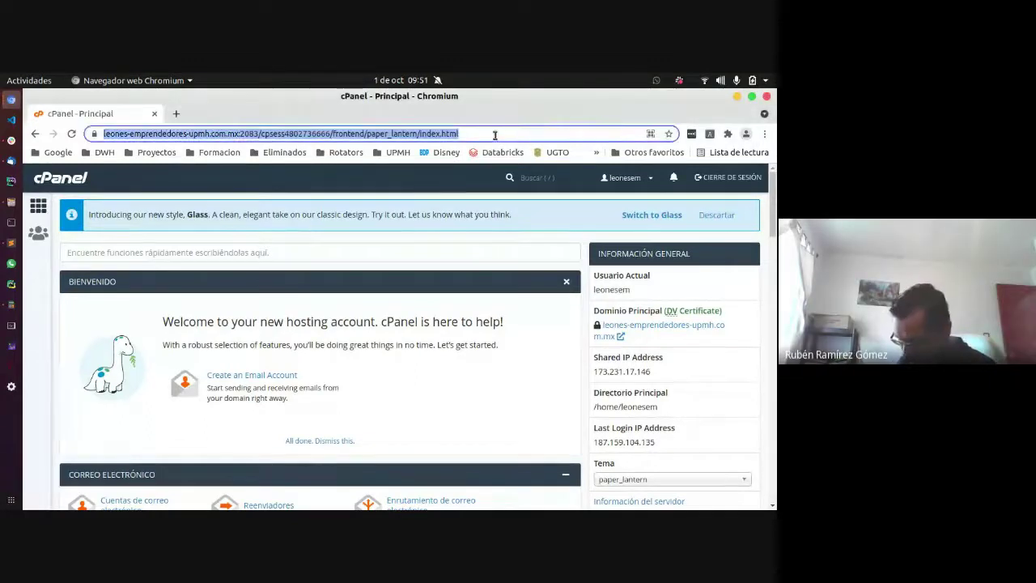
text(los3)
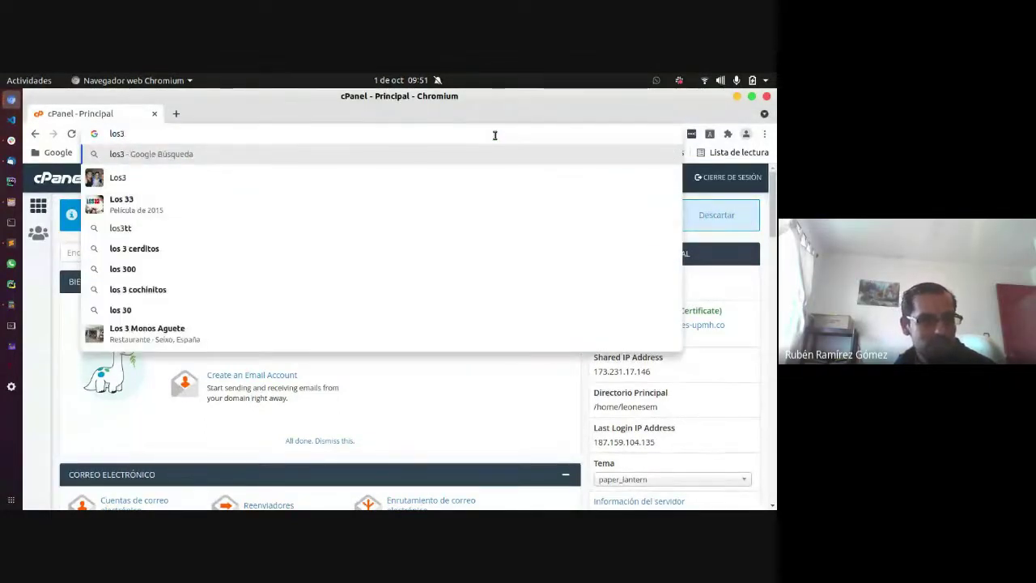
key(BackSpace)
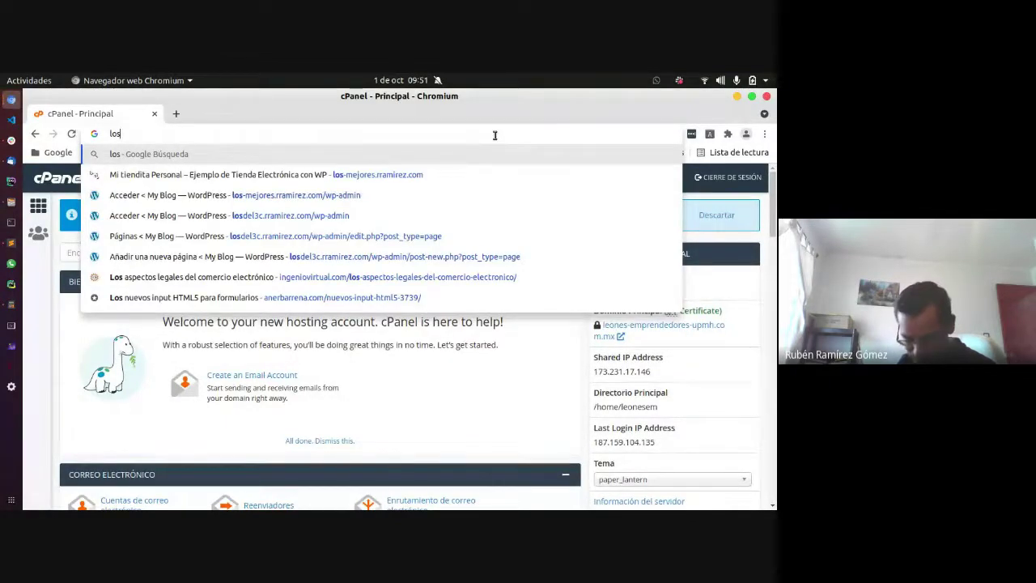
text(del)
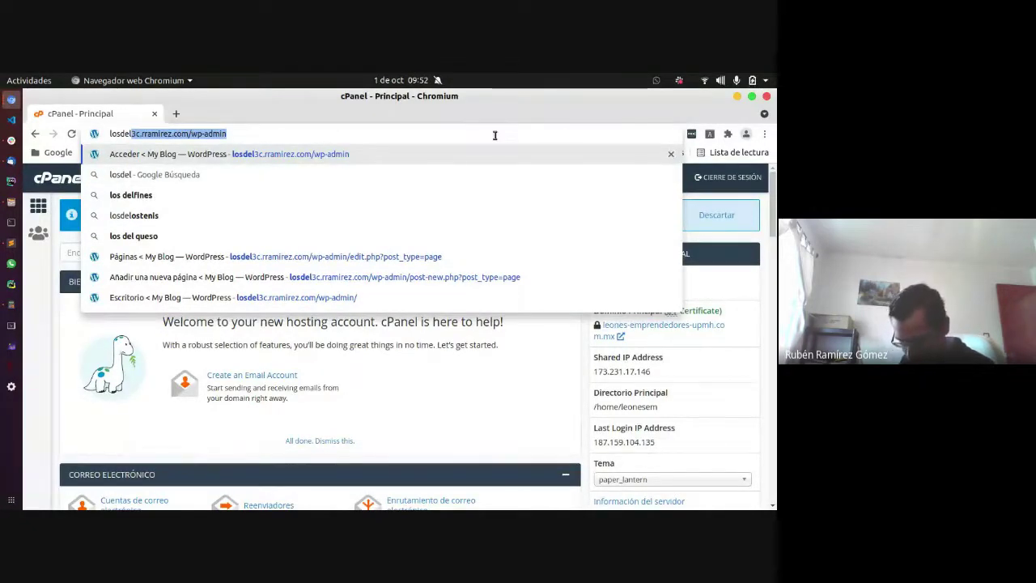
key(Right)
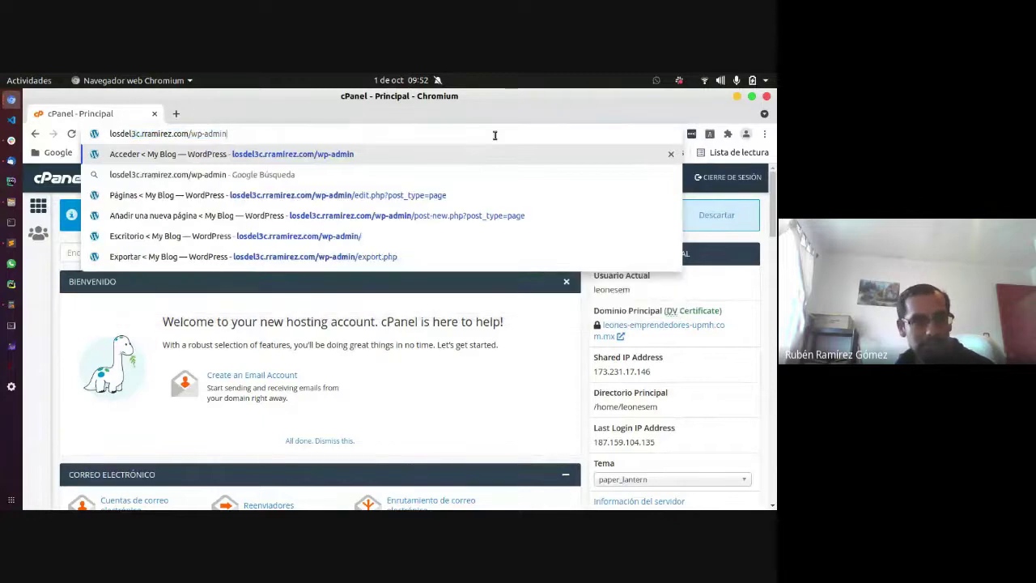
key(BackSpace)
key(BackSpace)
key(BackSpace)
key(BackSpace)
key(BackSpace)
key(BackSpace)
key(BackSpace)
key(BackSpace)
key(BackSpace)
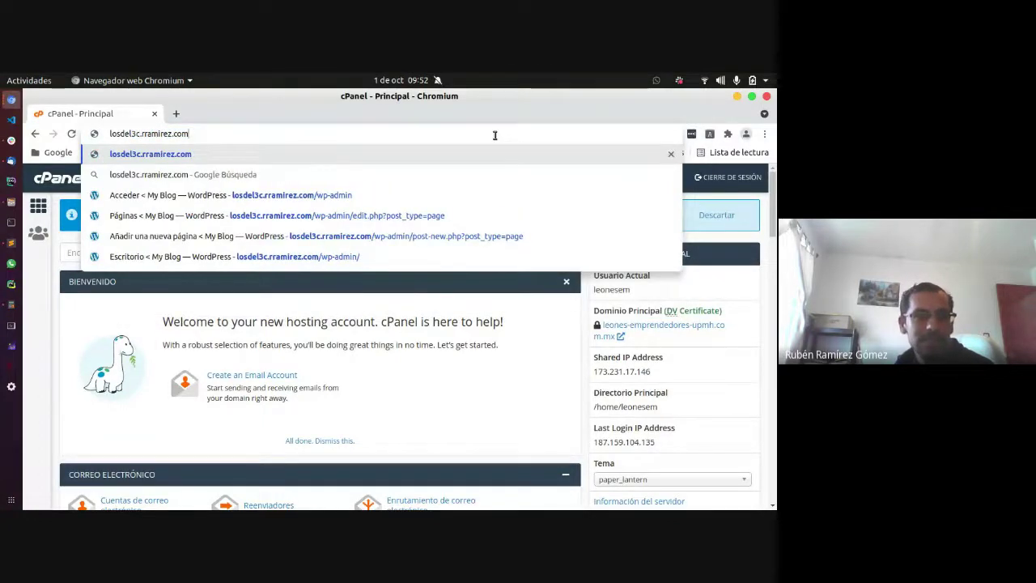
key(Return)
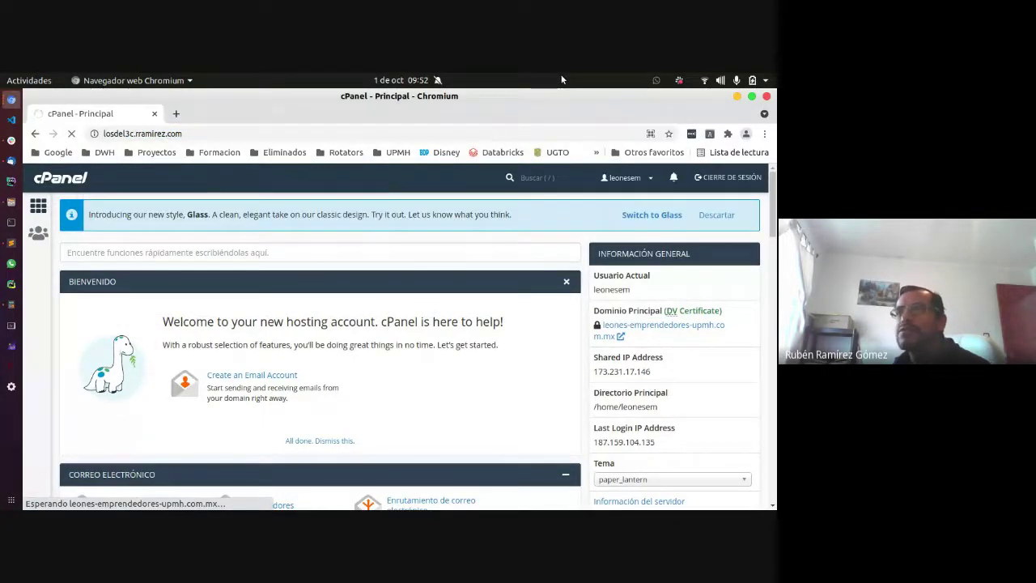
Step: Open 3c.rramirez.com/wp-admin in a new tab, then return to the first tab
click(178, 114)
text(3c.rramirez.com/wp-admin)
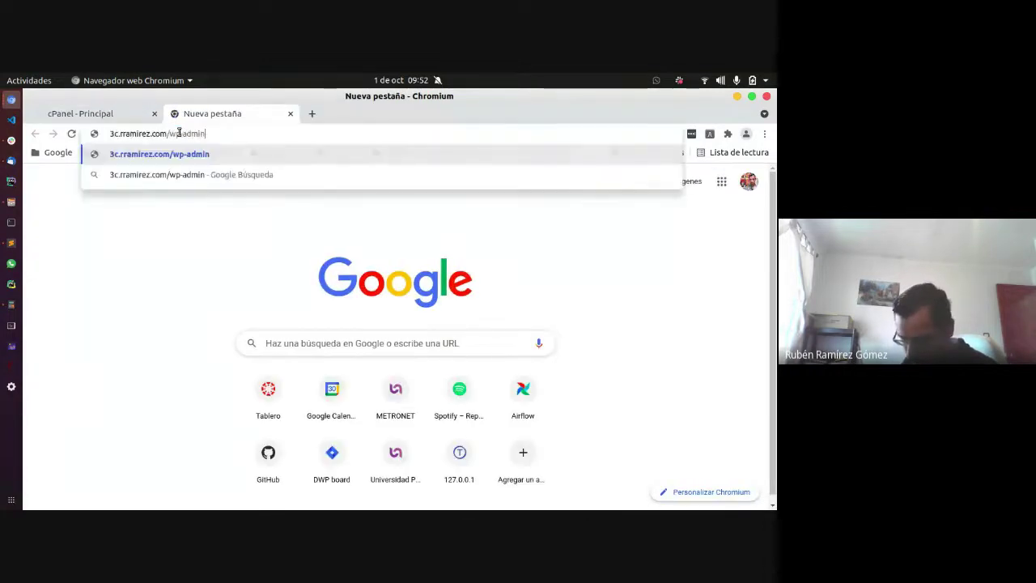
key(Return)
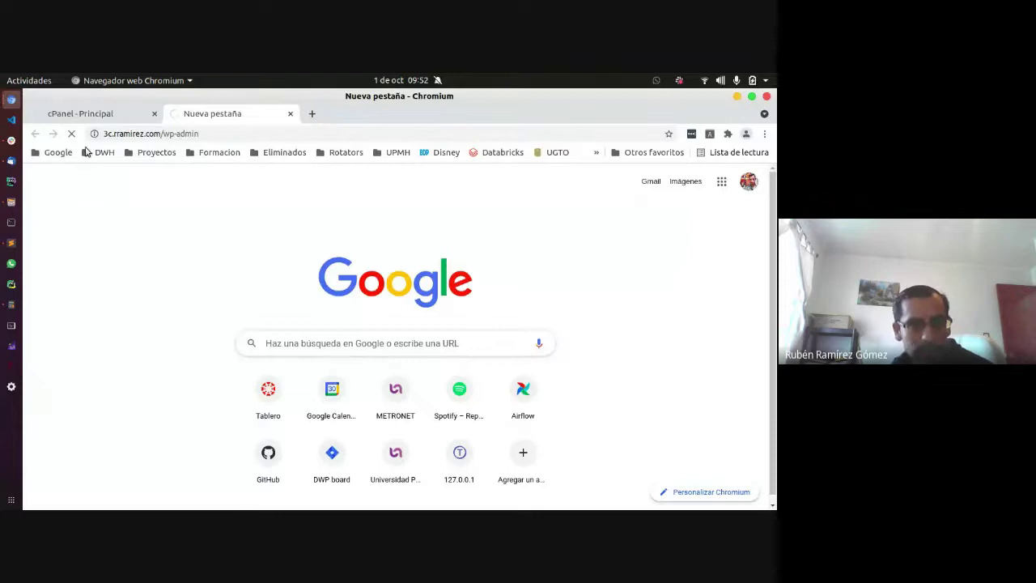
click(112, 117)
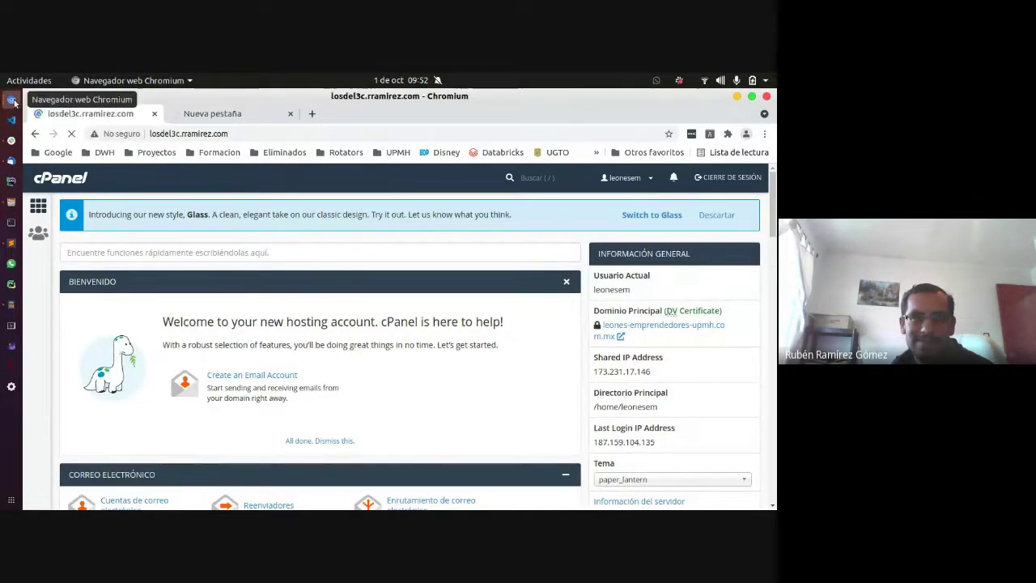
Step: Close the Google Calendar browser window
click(13, 103)
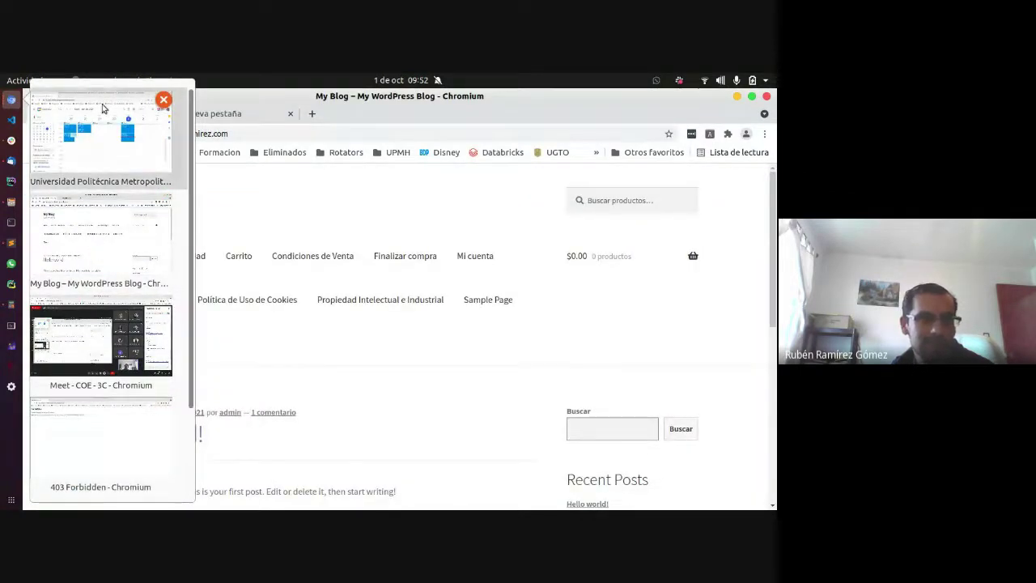
click(103, 108)
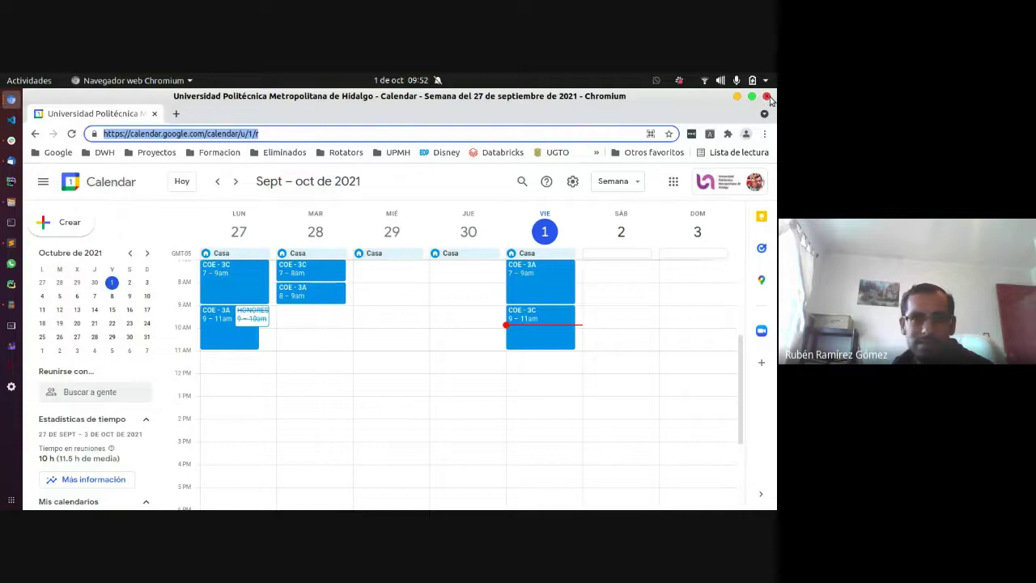
click(765, 98)
click(10, 102)
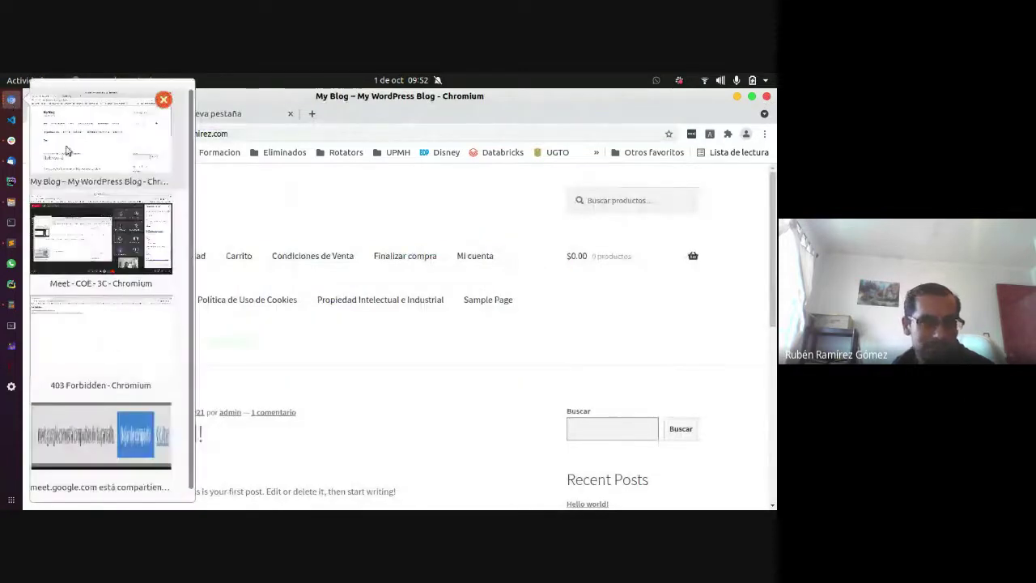
click(97, 360)
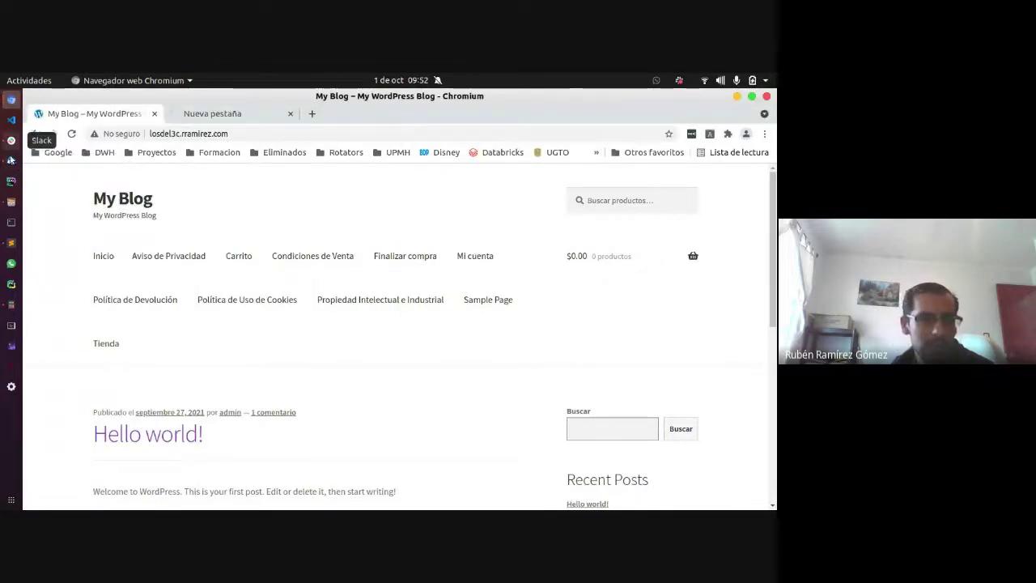
Step: Hide the Thunderbird mail window to reveal the blog, then launch Calculator
click(12, 161)
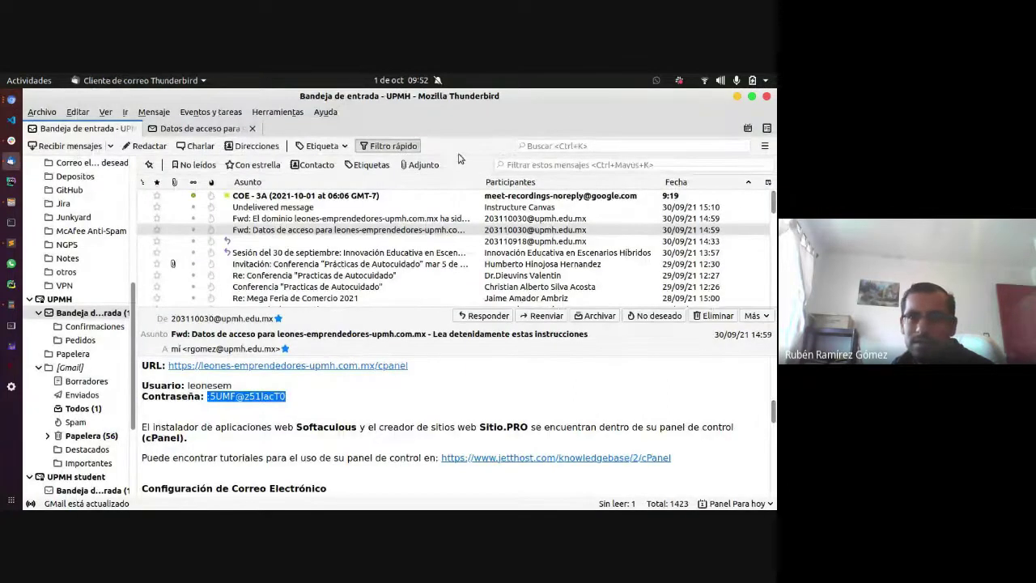
click(736, 96)
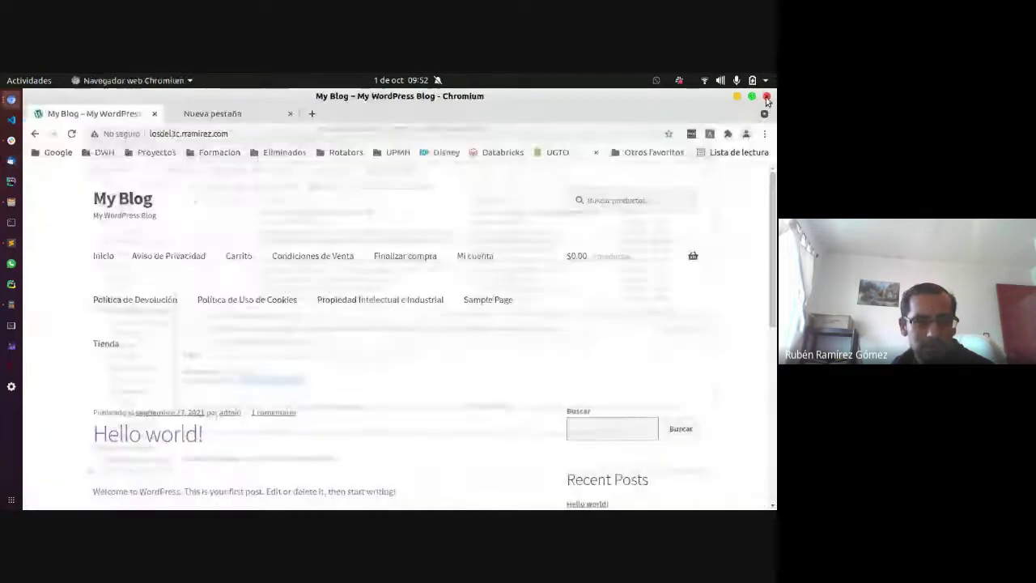
click(11, 304)
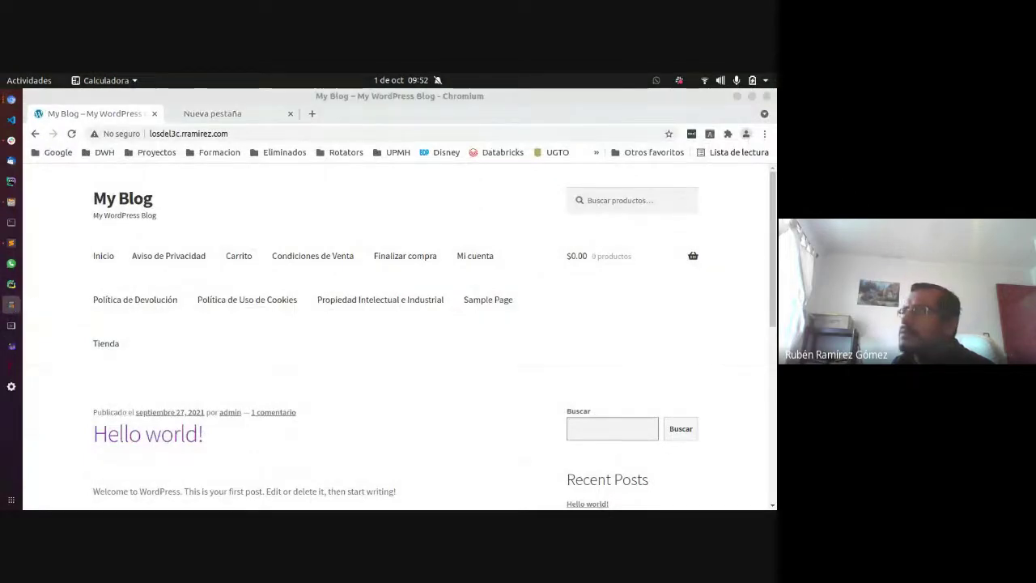
Step: Bring the Chromium window with the blog's front page back into view
click(477, 291)
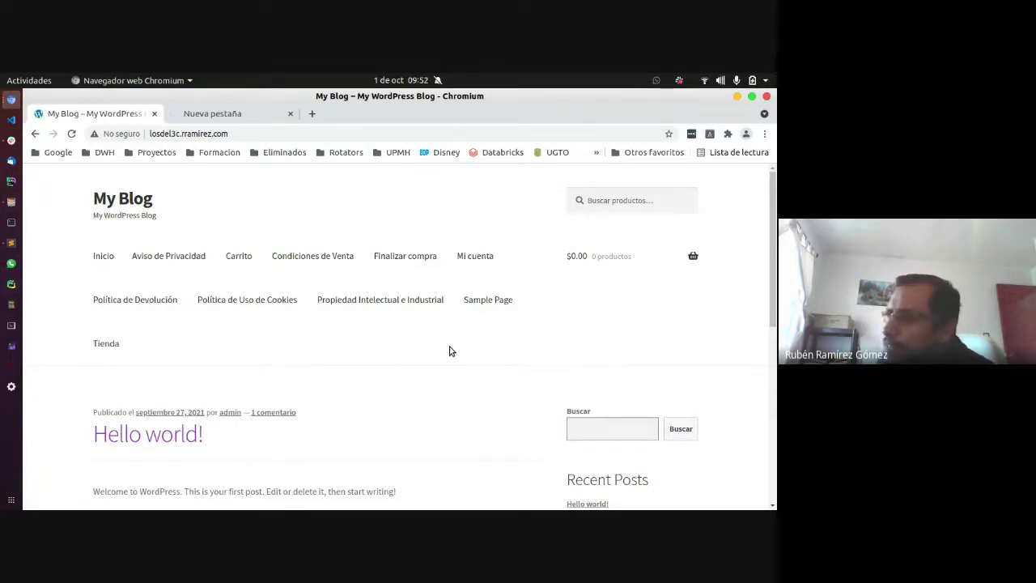
scroll(443, 346, down, 5)
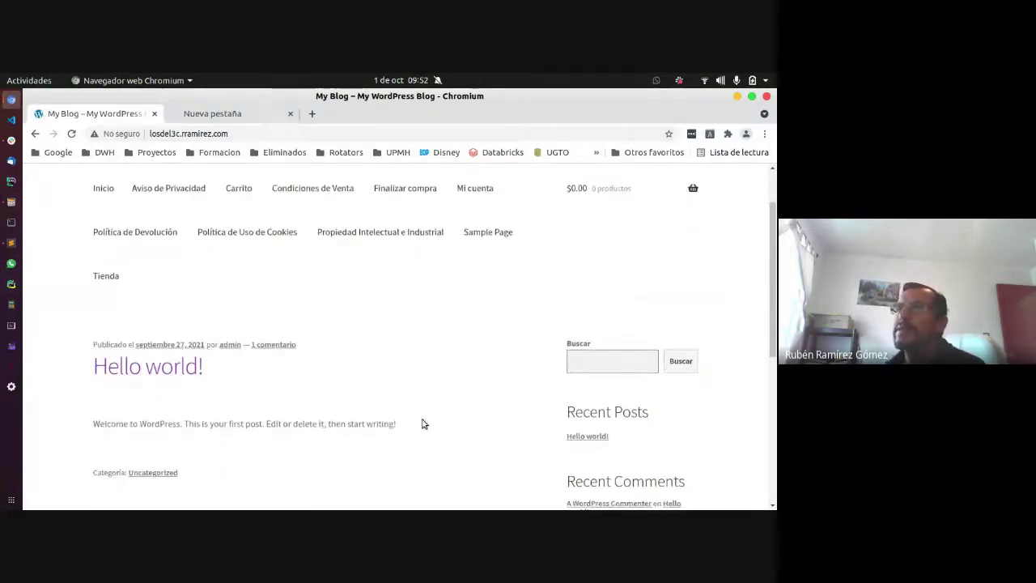
scroll(419, 432, down, 3)
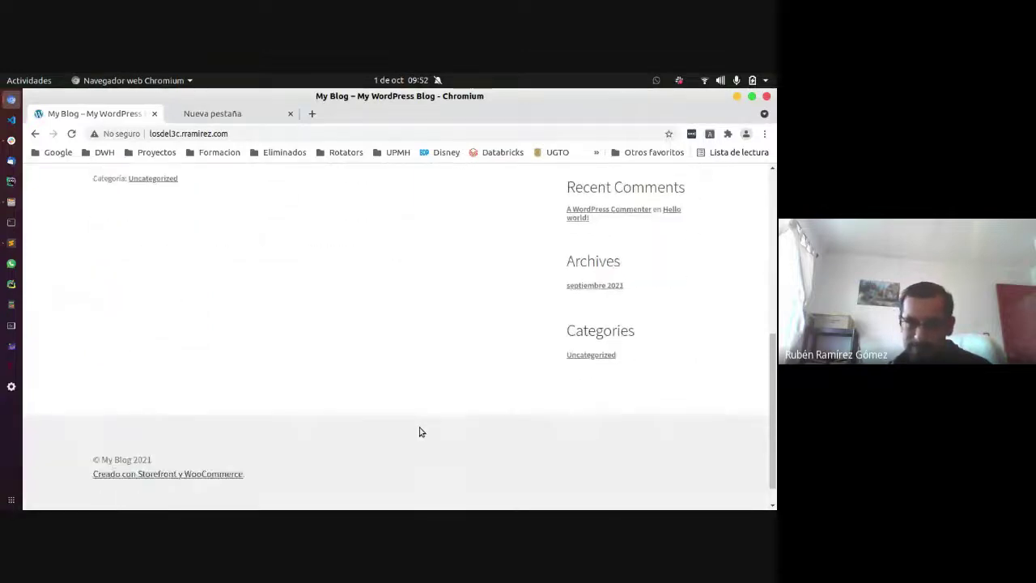
scroll(419, 432, up, 1)
scroll(419, 432, up, 10)
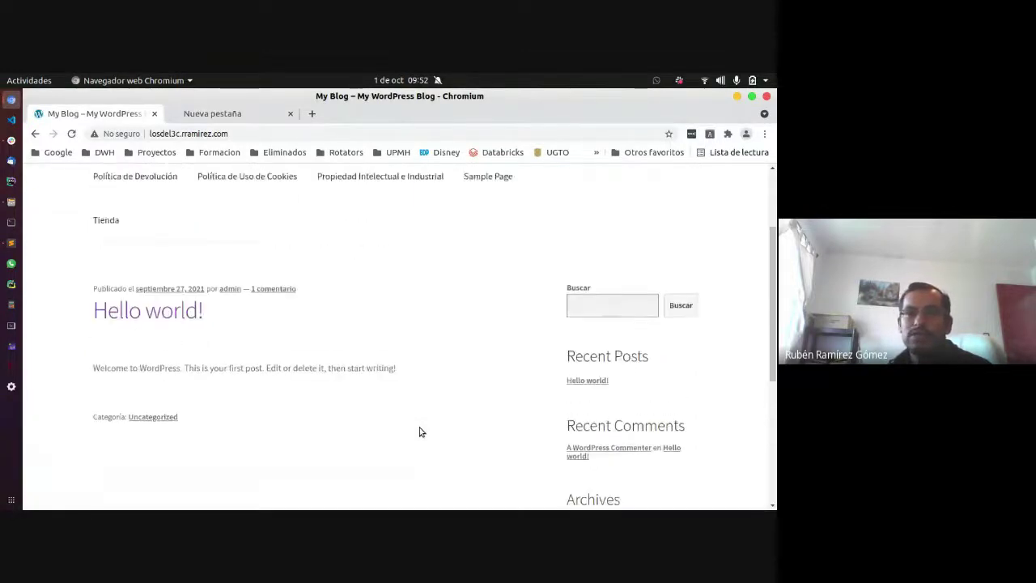
scroll(419, 432, up, 1)
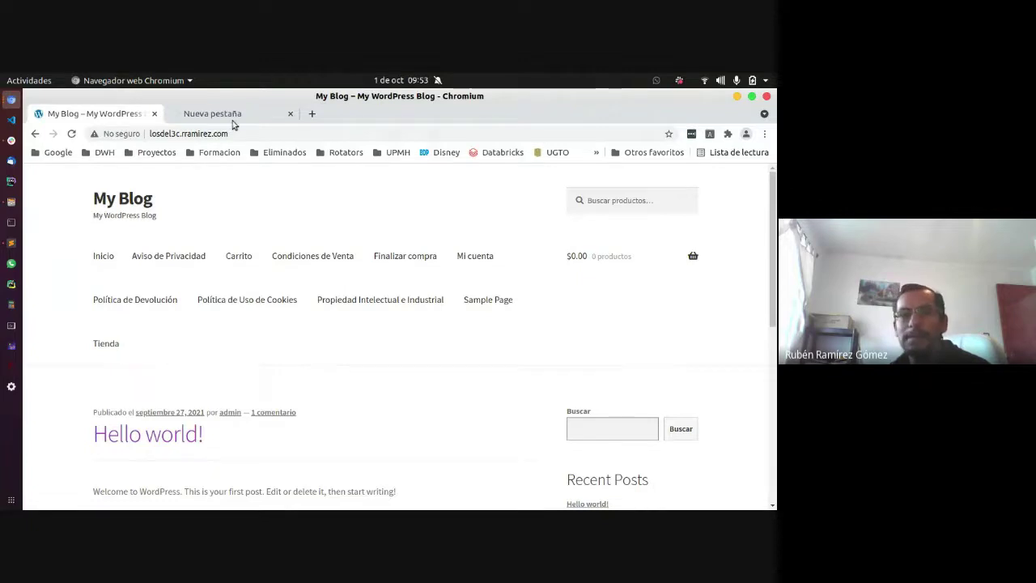
click(237, 115)
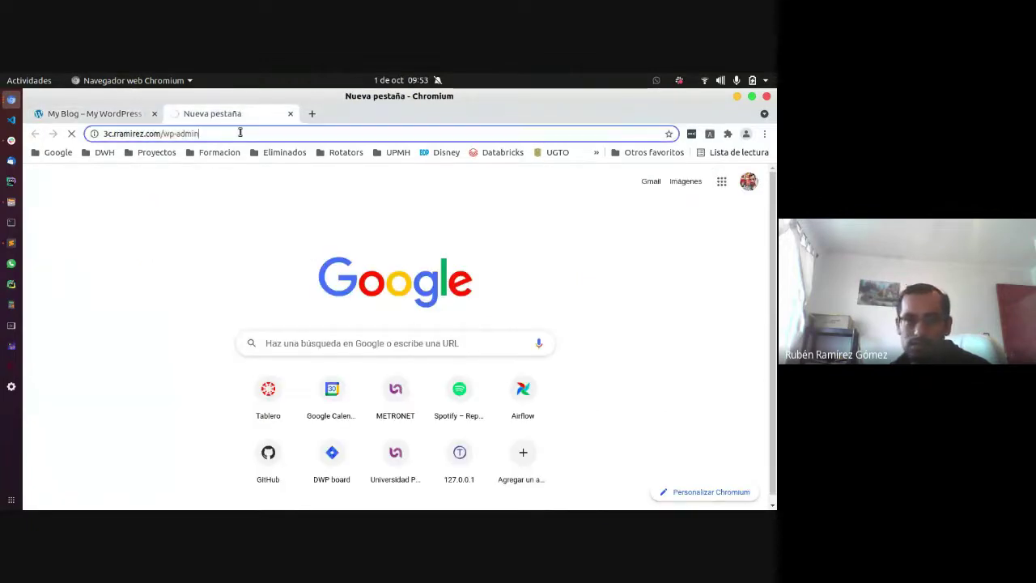
click(240, 132)
click(105, 114)
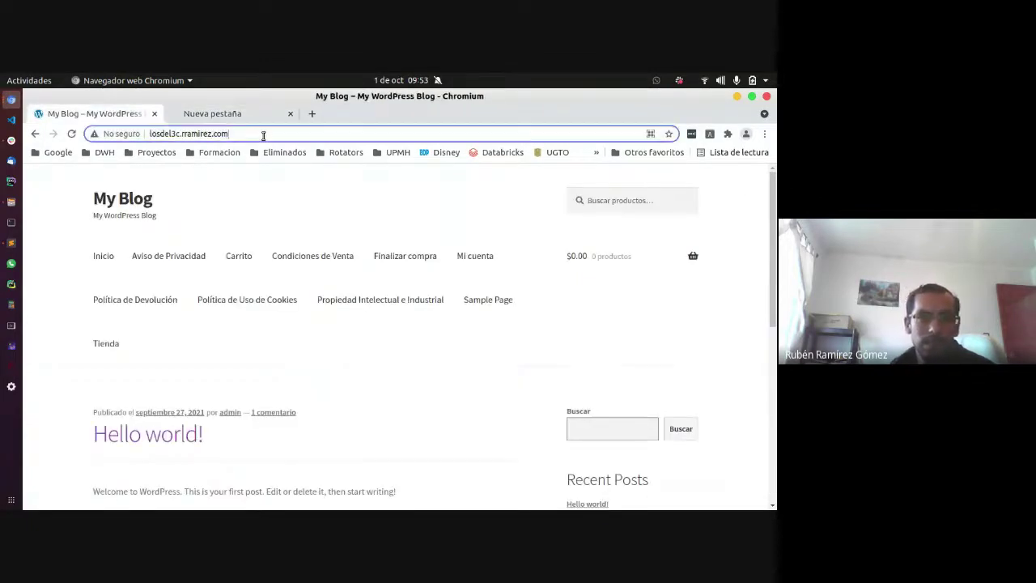
Step: Copy the blog's address into the new tab, append wp-admin and load it
click(263, 135)
key(ctrl+c)
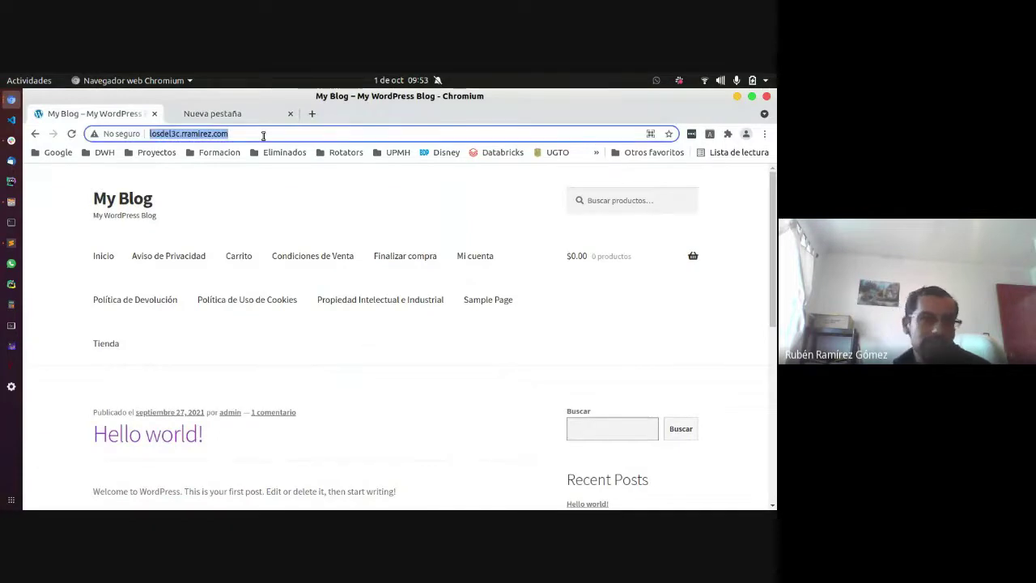
click(246, 114)
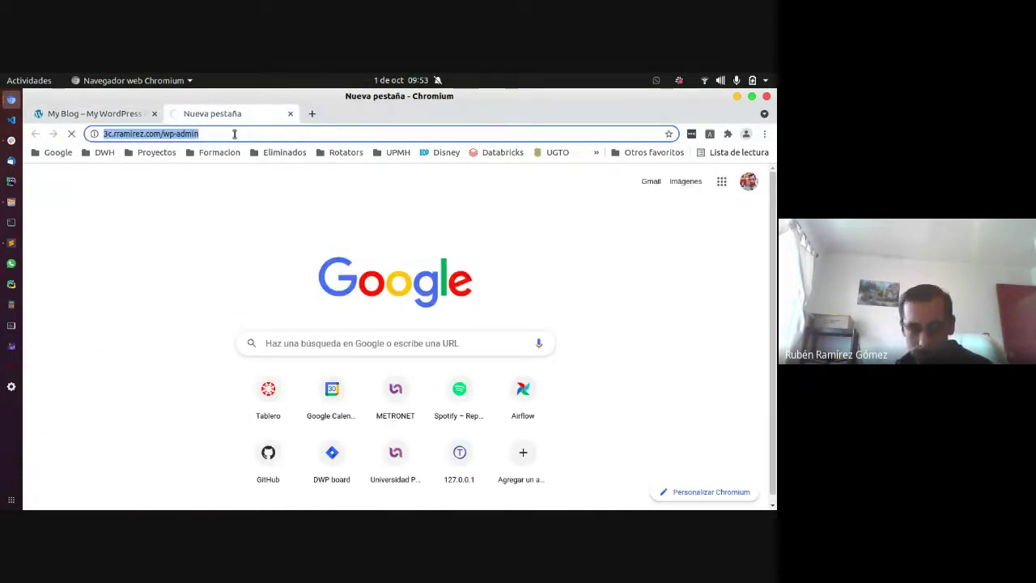
key(ctrl+v)
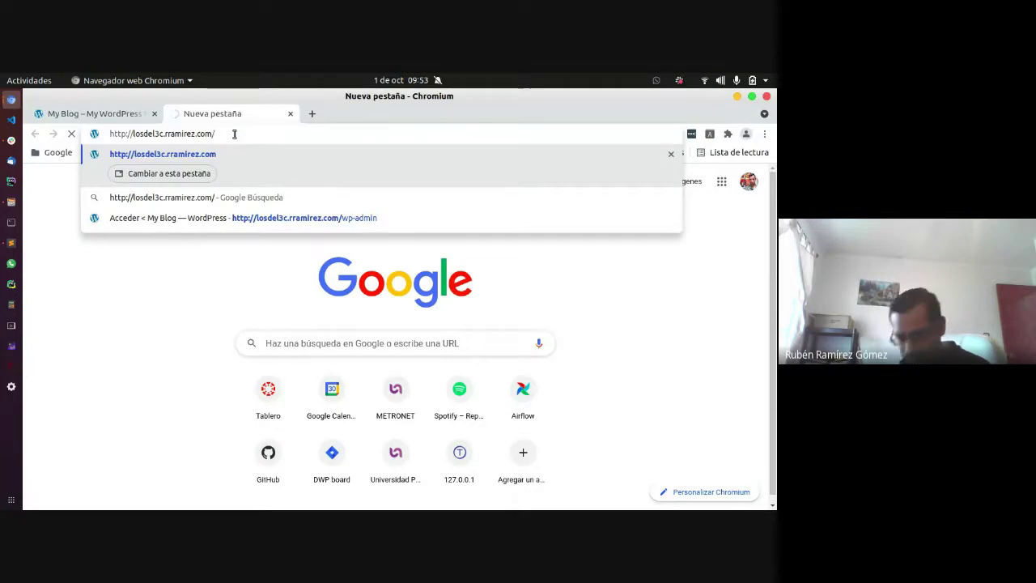
text(wp-admin)
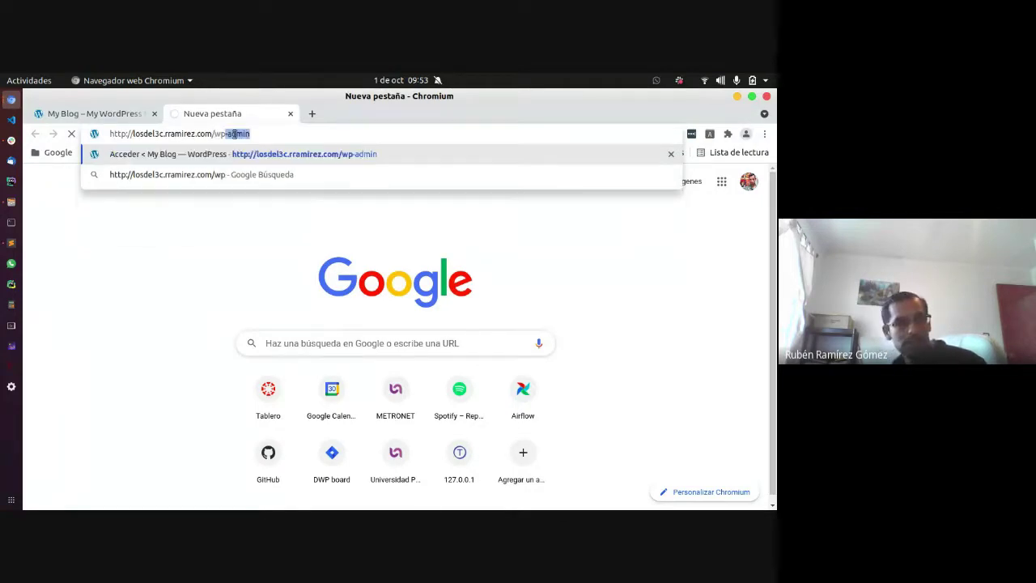
key(Return)
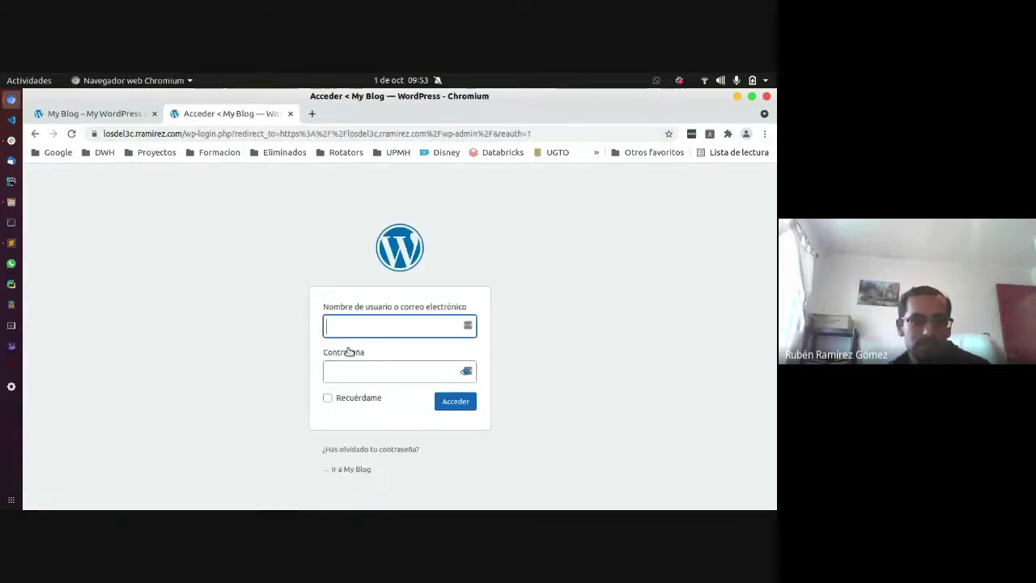
Step: Enter the username admin in the WordPress login form
click(364, 325)
text(ad)
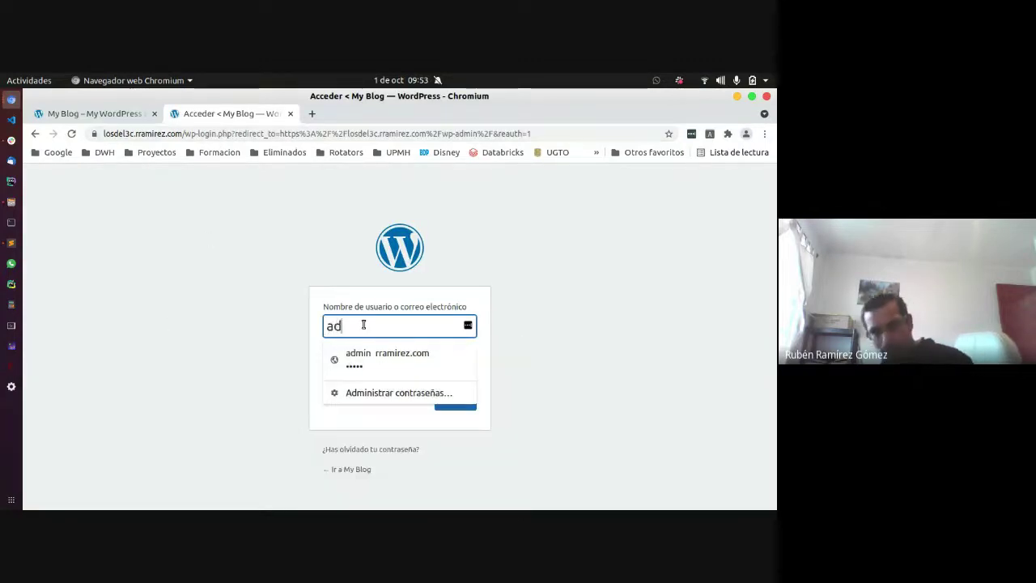
text(min)
key(Tab)
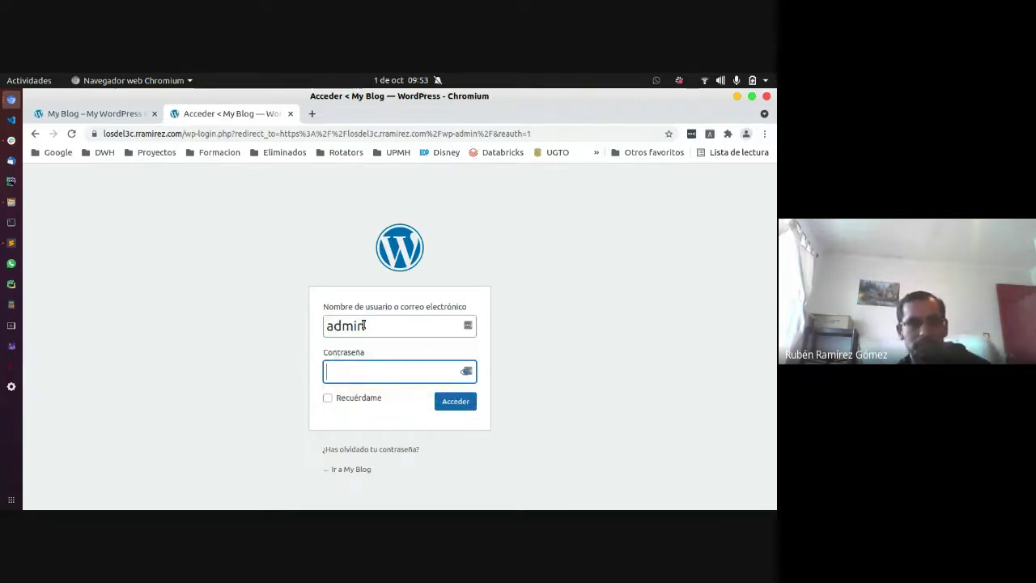
Step: Copy the account password from the Sublime Text notes file and return to the login page
click(10, 243)
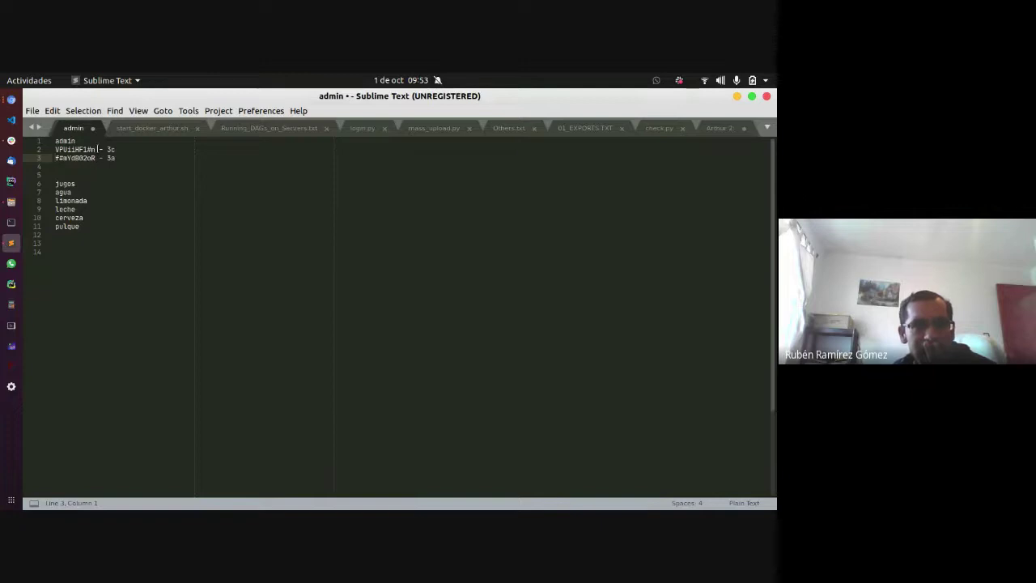
drag(97, 149, 74, 150)
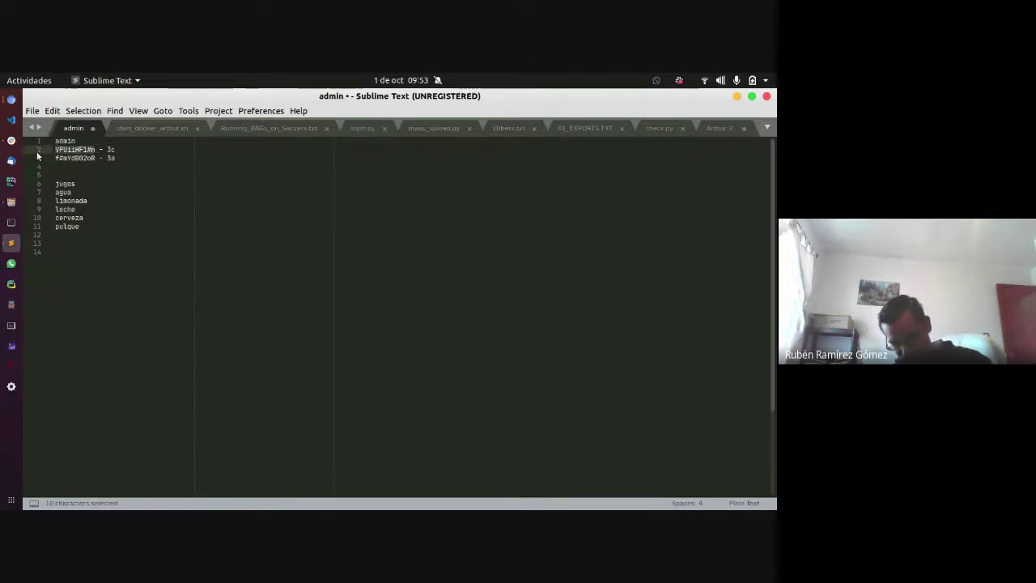
key(ctrl+c)
key(alt+Tab)
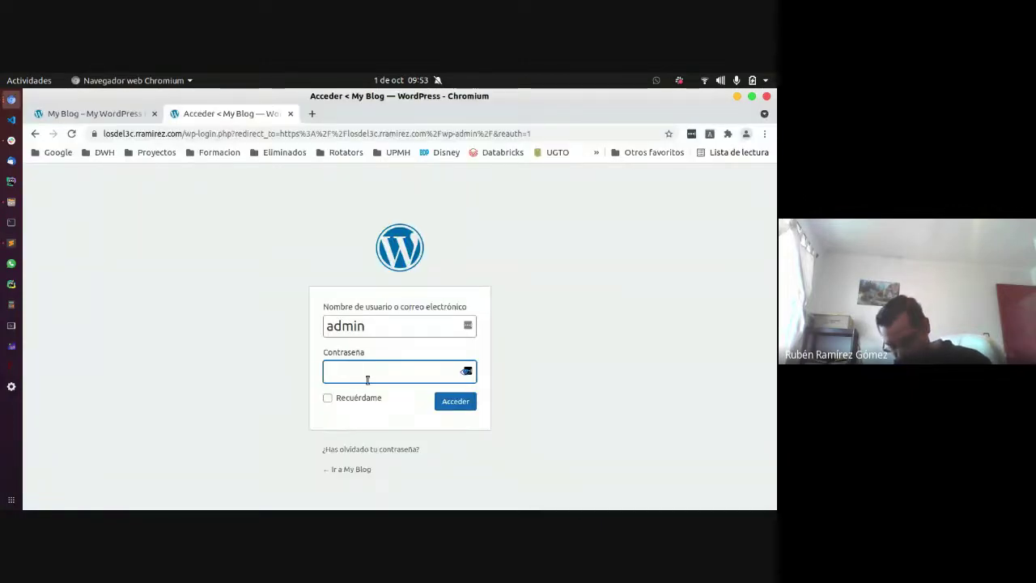
Step: Paste the password to log in and dismiss Chromium's save-password prompt
key(ctrl+v)
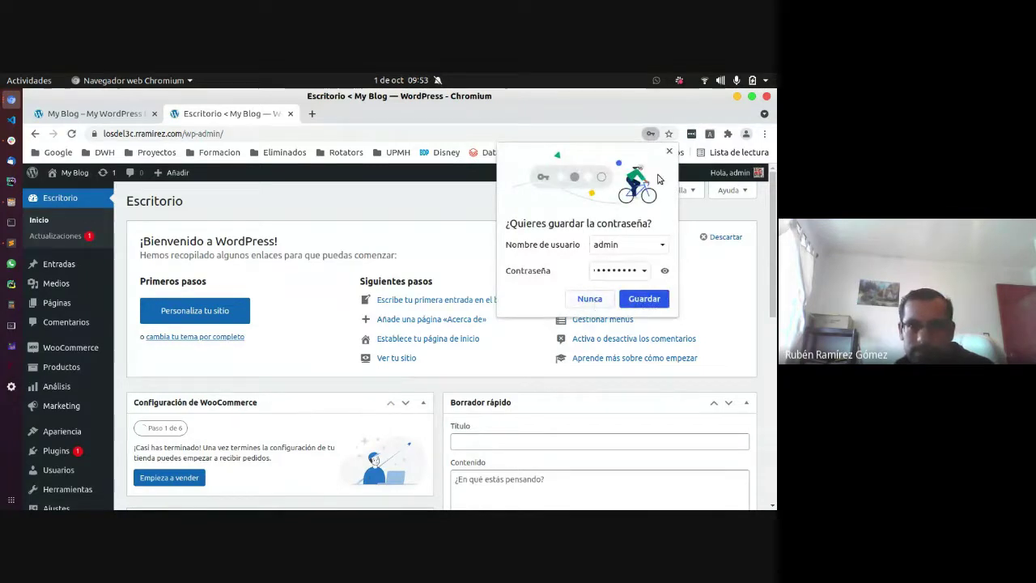
click(644, 298)
Step: Update the Akismet Anti-Spam plugin from the WordPress Updates page
click(65, 236)
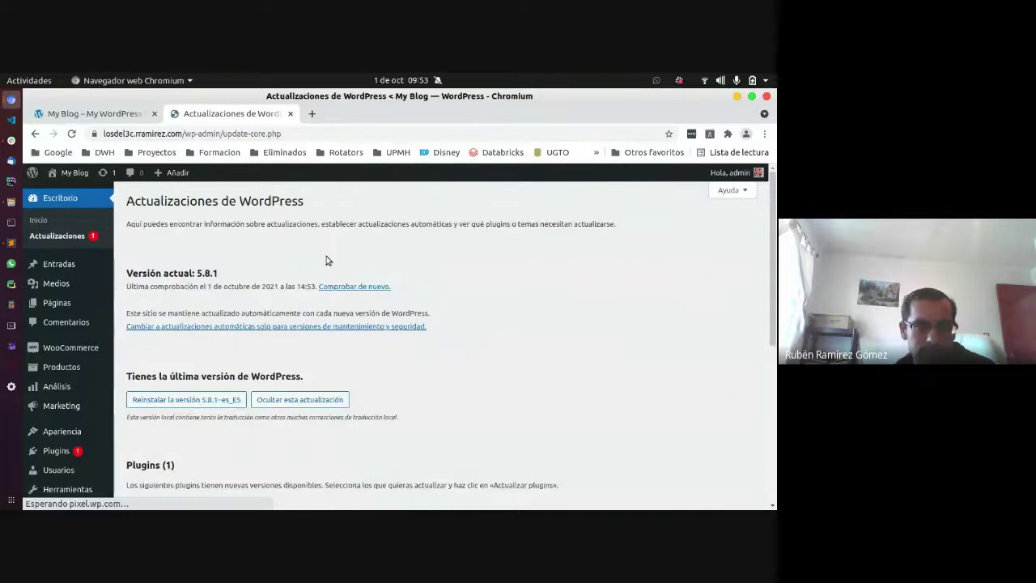
scroll(254, 468, down, 3)
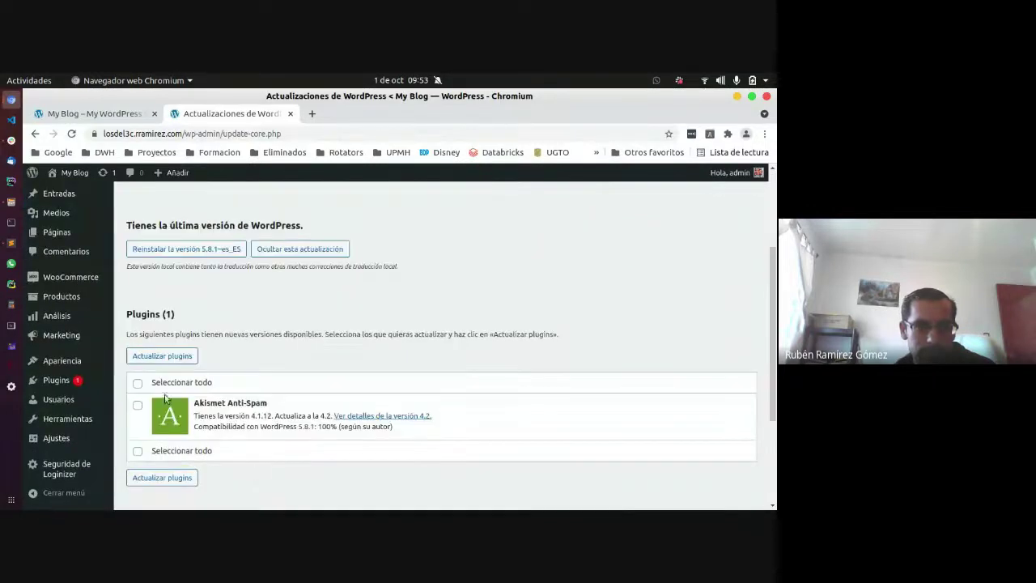
click(155, 358)
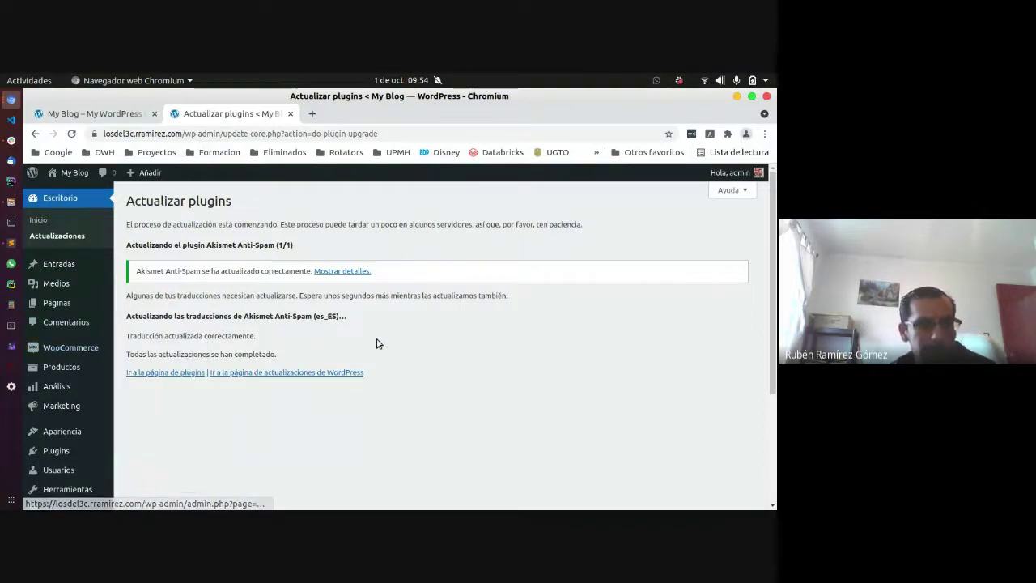
scroll(403, 344, down, 1)
scroll(402, 344, down, 3)
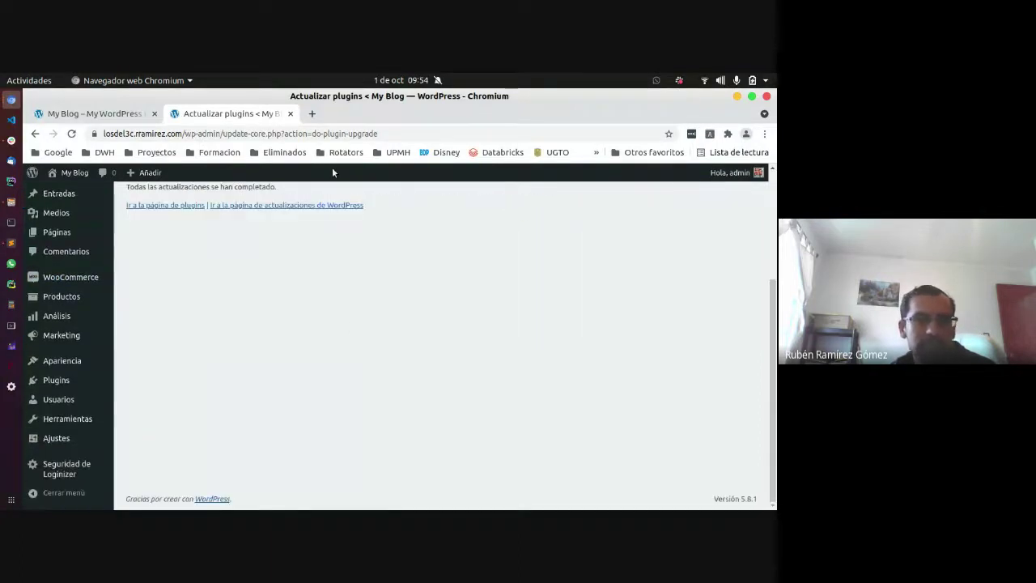
Step: Glance at the blog's front page, then return to confirm all updates completed
click(93, 113)
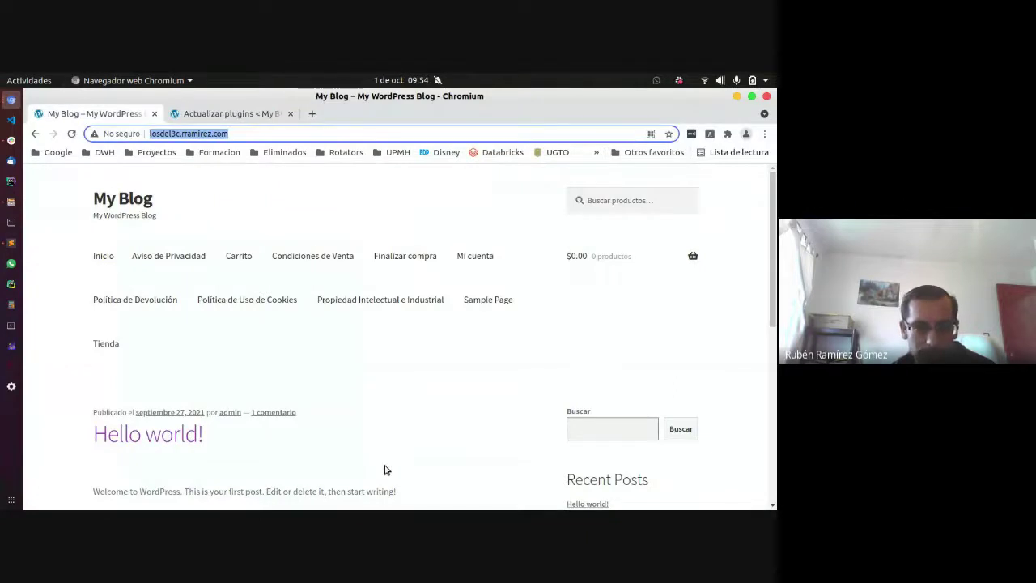
click(228, 116)
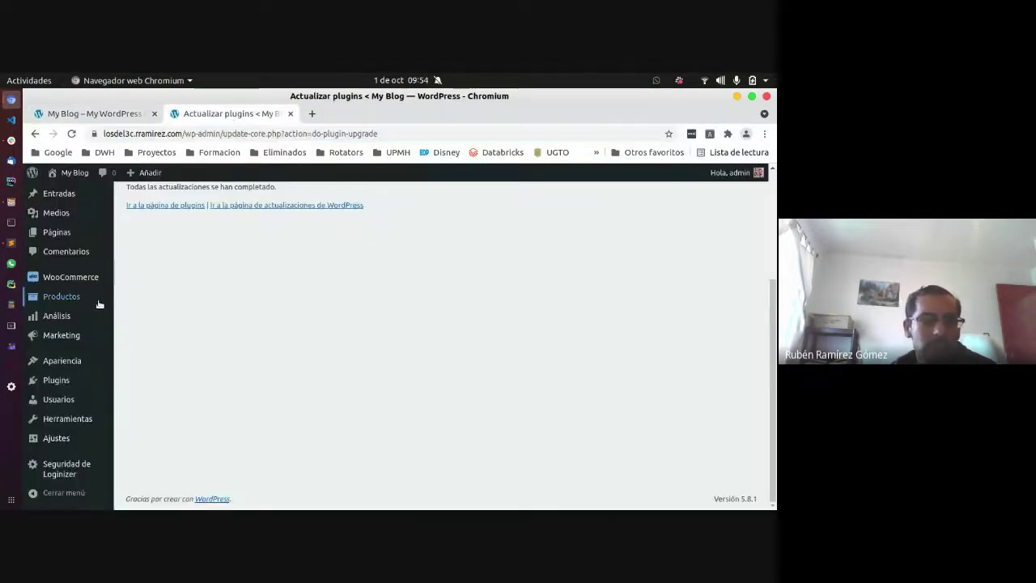
scroll(425, 354, up, 2)
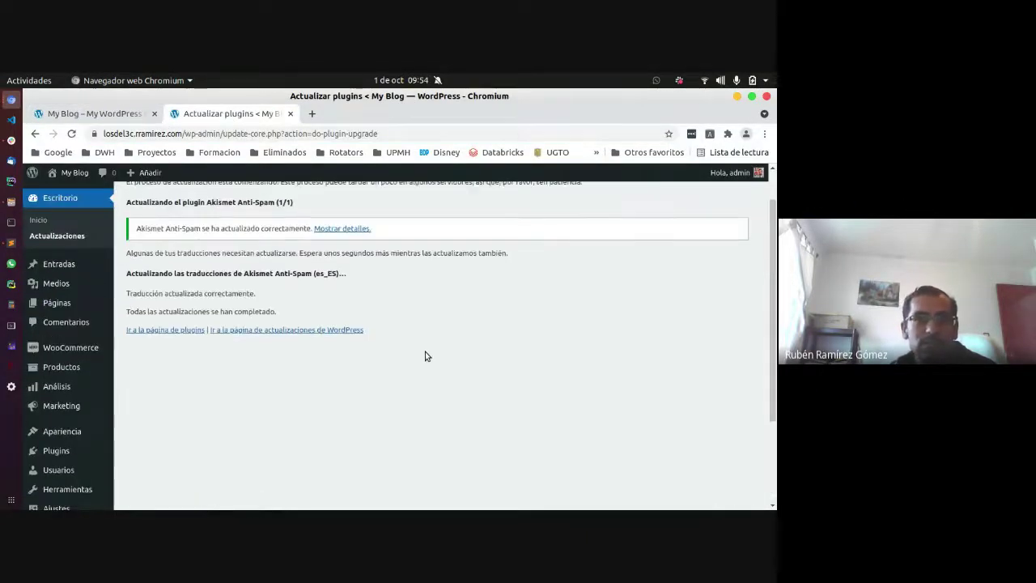
scroll(425, 356, up, 1)
mouse_move(85, 345)
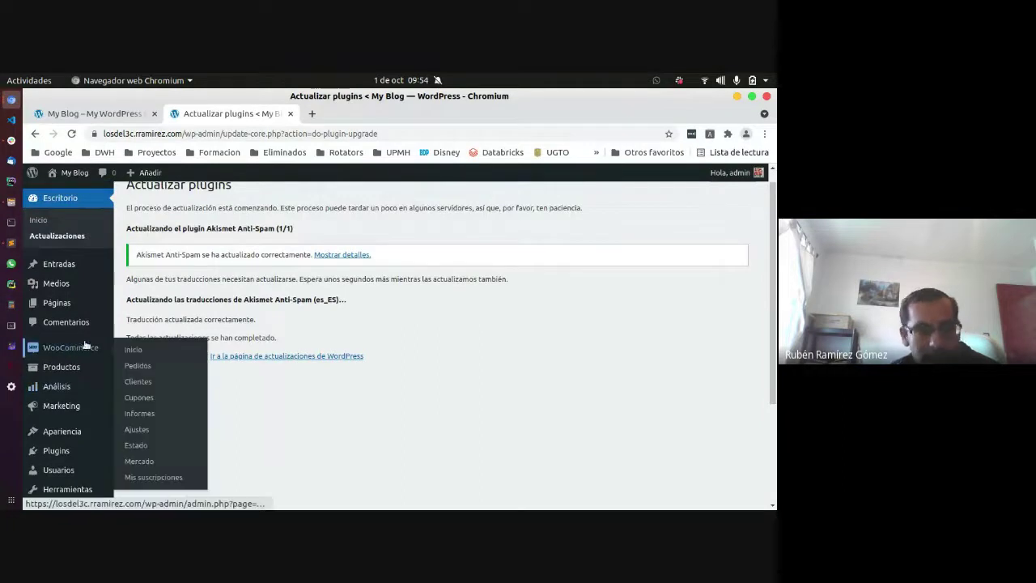
scroll(439, 397, down, 2)
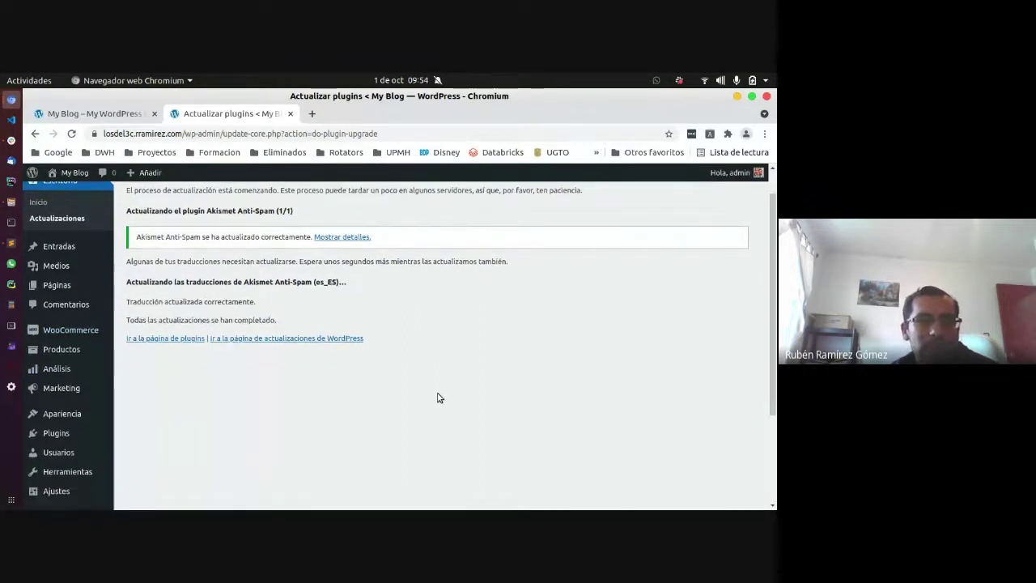
scroll(438, 397, down, 1)
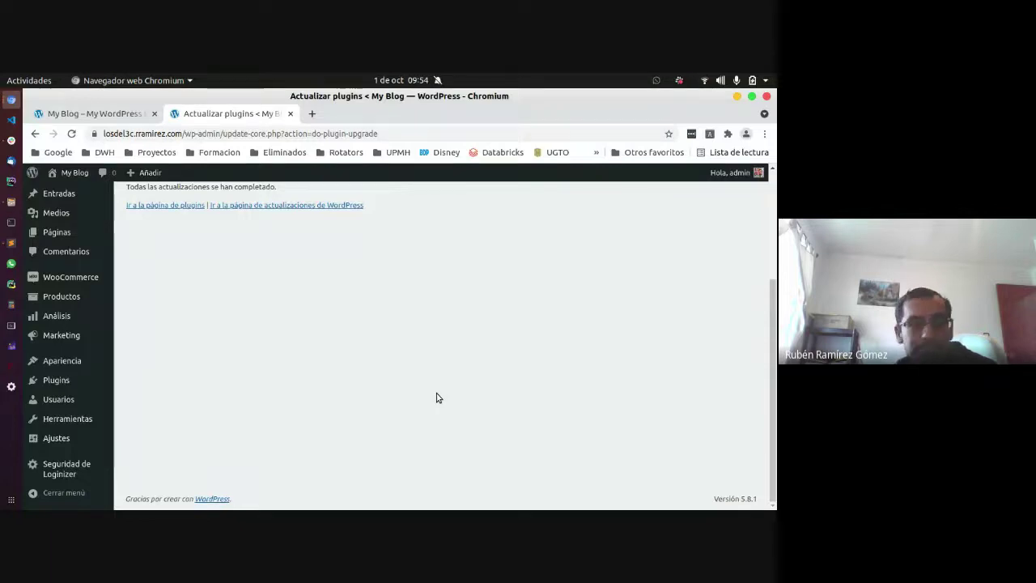
mouse_move(55, 362)
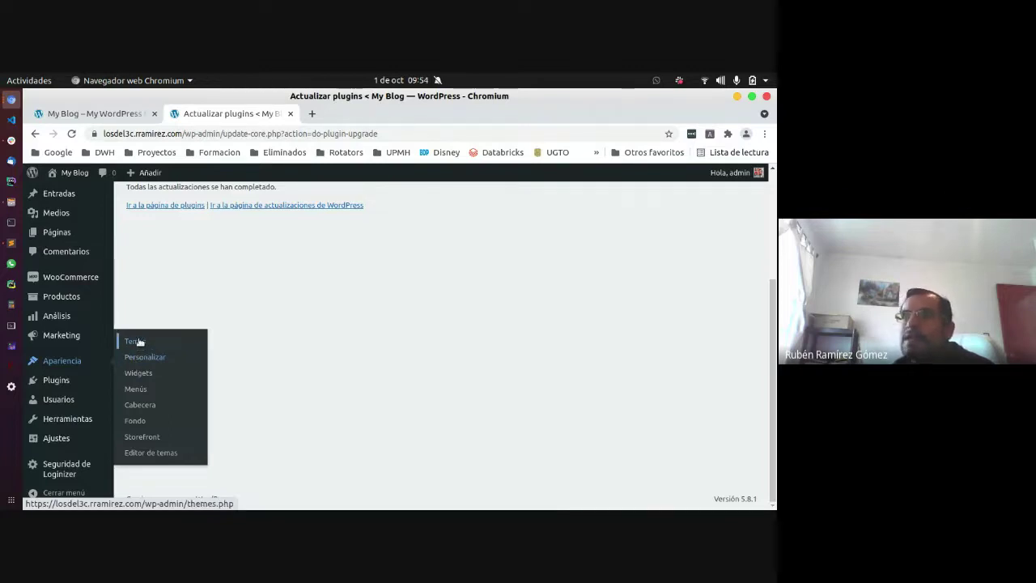
Step: Go to Apariencia > Temas and open the Añadir nuevo themes page
click(135, 341)
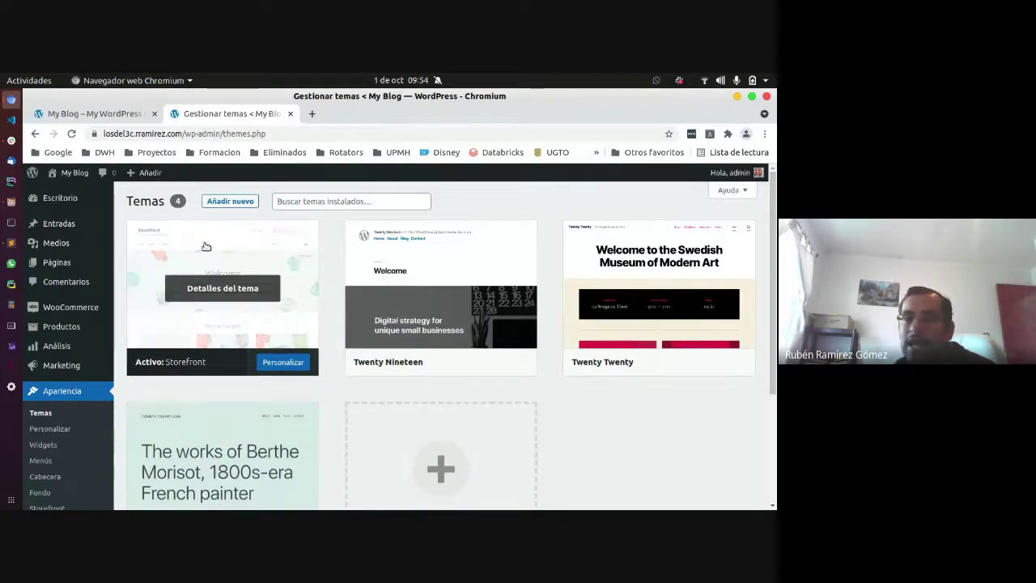
click(227, 203)
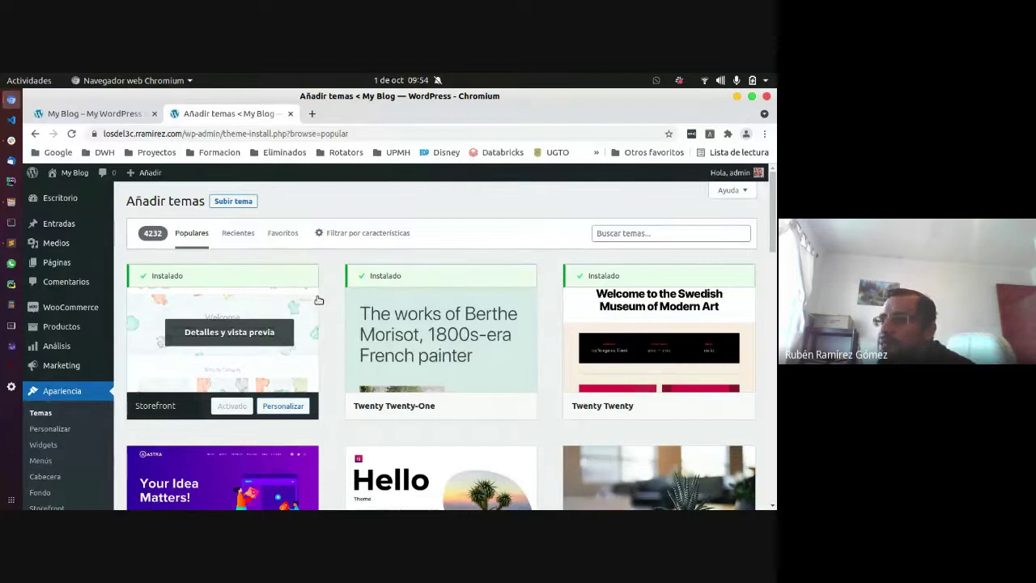
scroll(349, 418, down, 5)
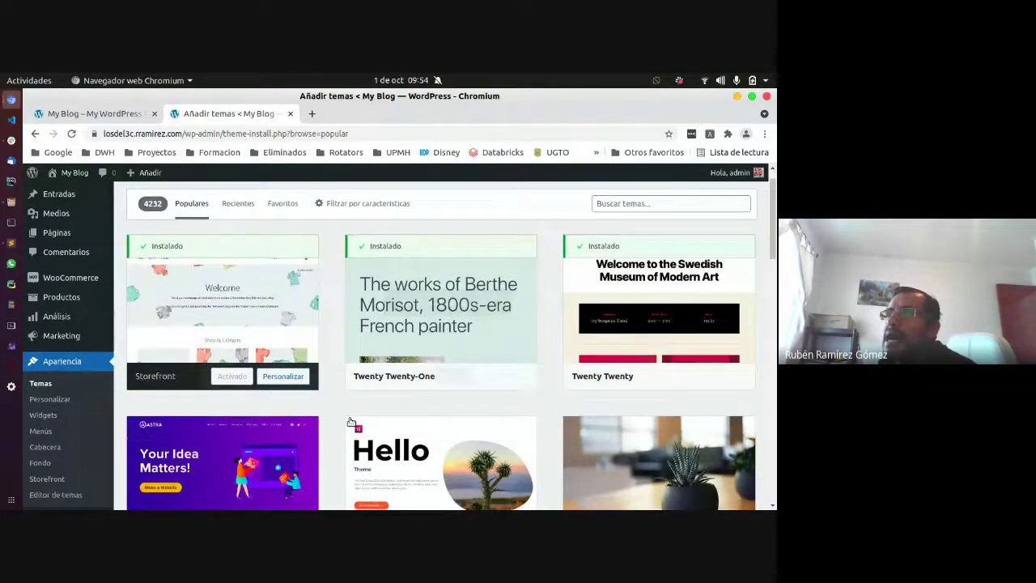
scroll(350, 421, down, 5)
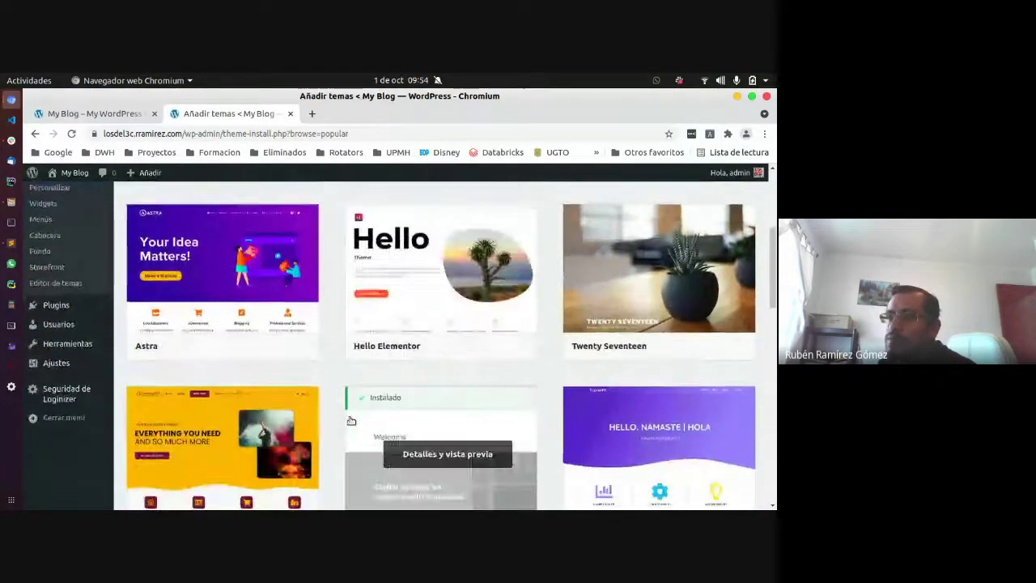
scroll(350, 421, down, 10)
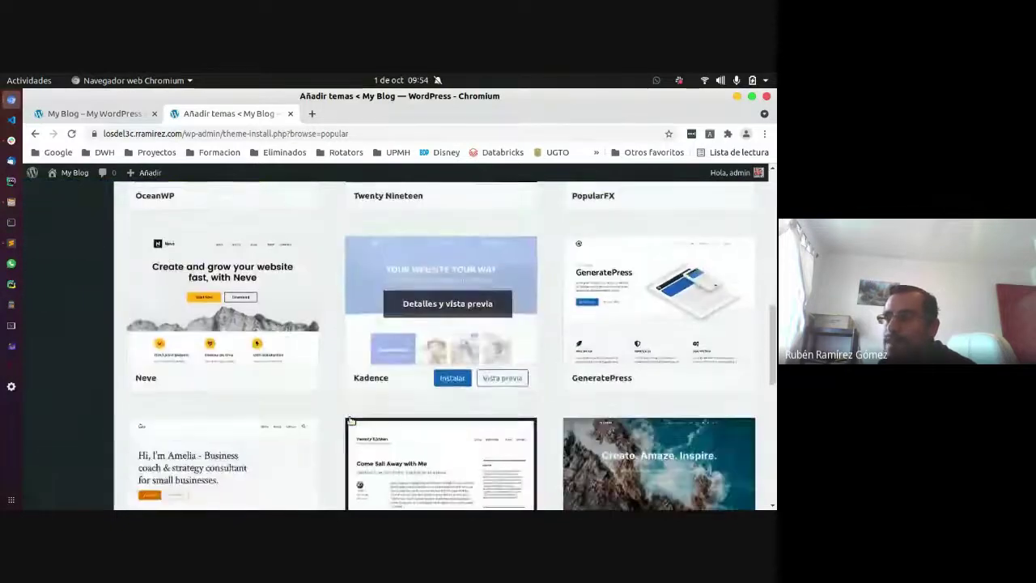
scroll(351, 421, down, 7)
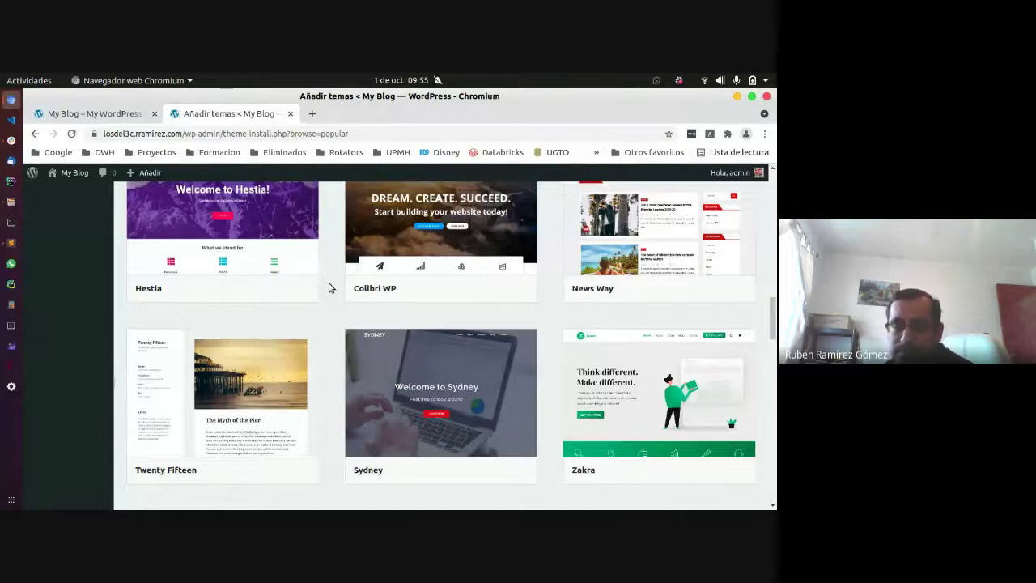
scroll(329, 287, down, 5)
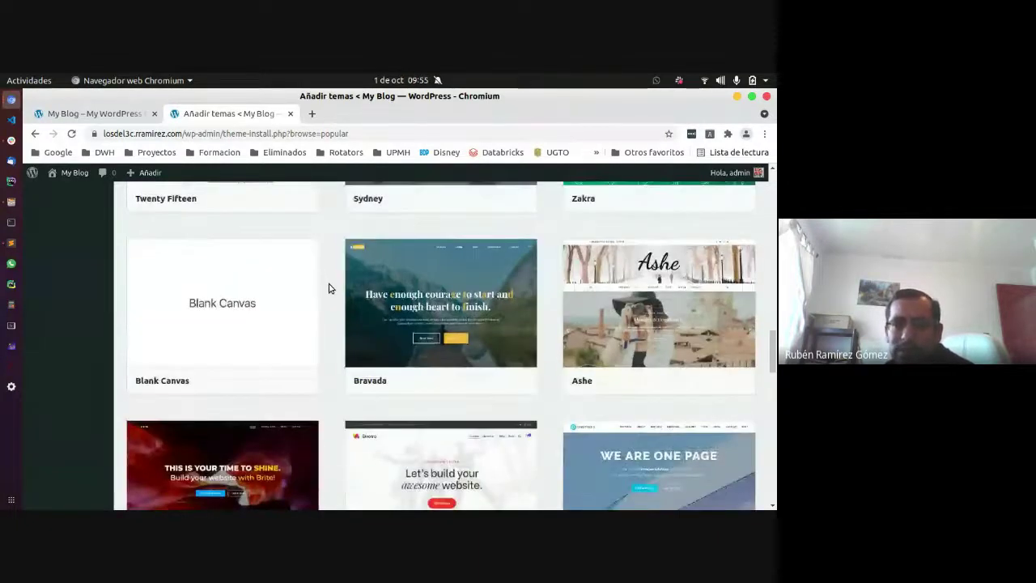
scroll(329, 287, down, 1)
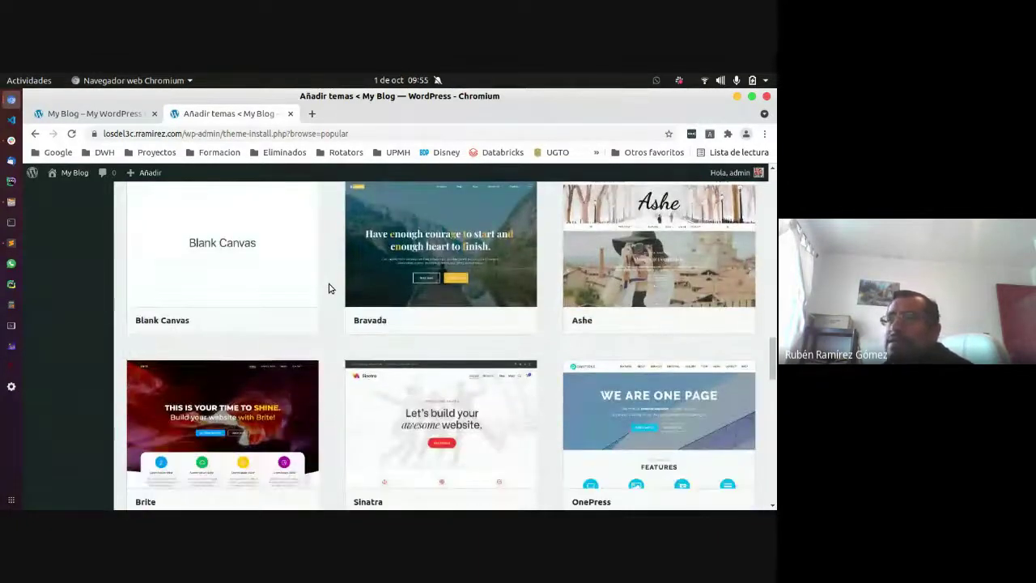
scroll(329, 287, down, 1)
scroll(328, 287, down, 1)
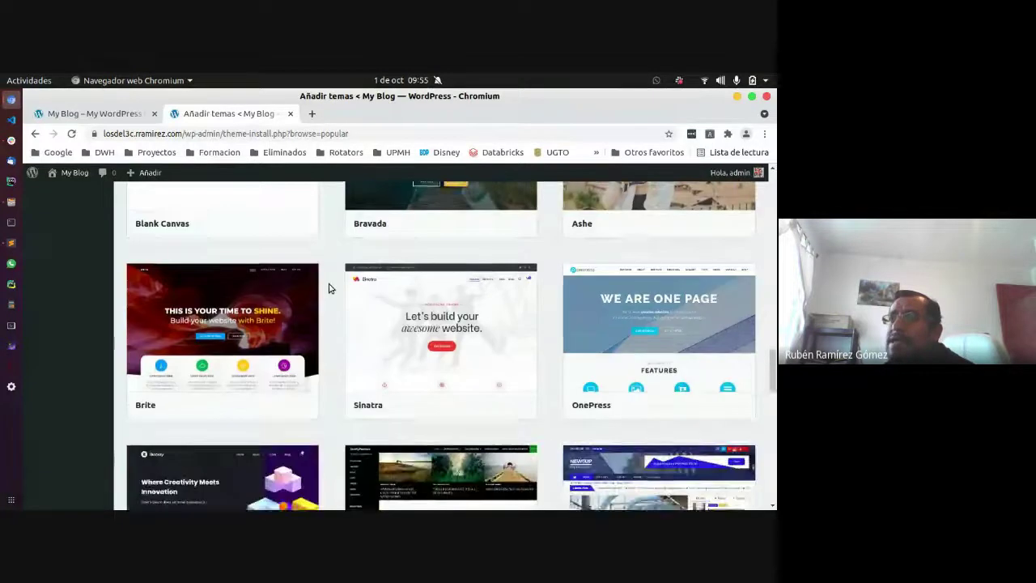
scroll(329, 288, down, 4)
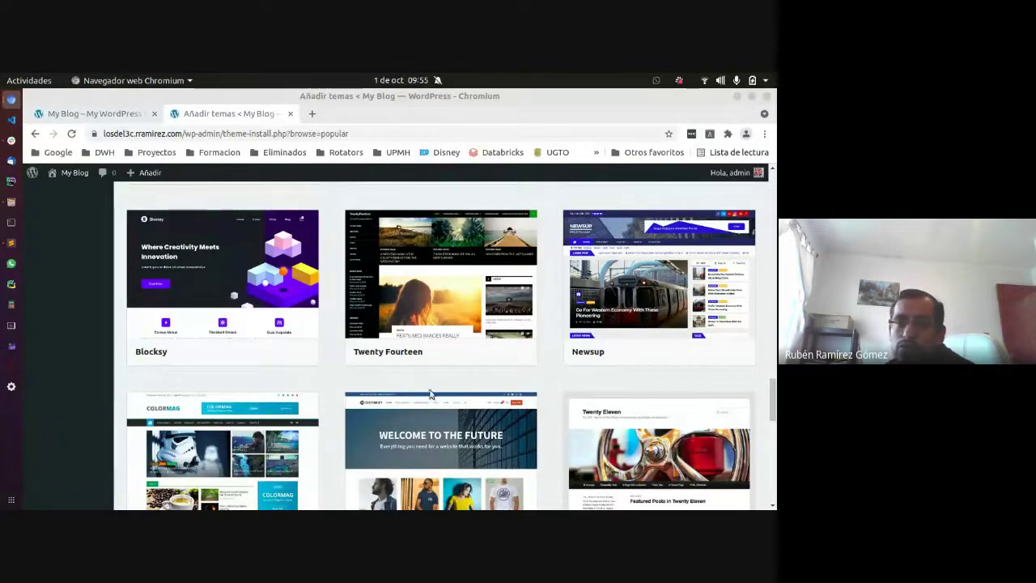
scroll(332, 356, down, 1)
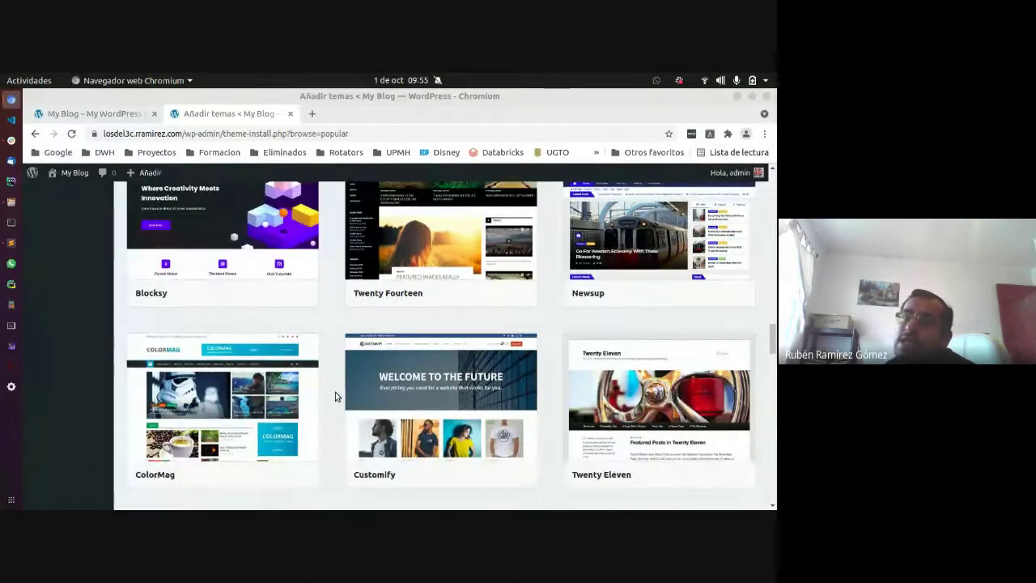
scroll(335, 396, down, 2)
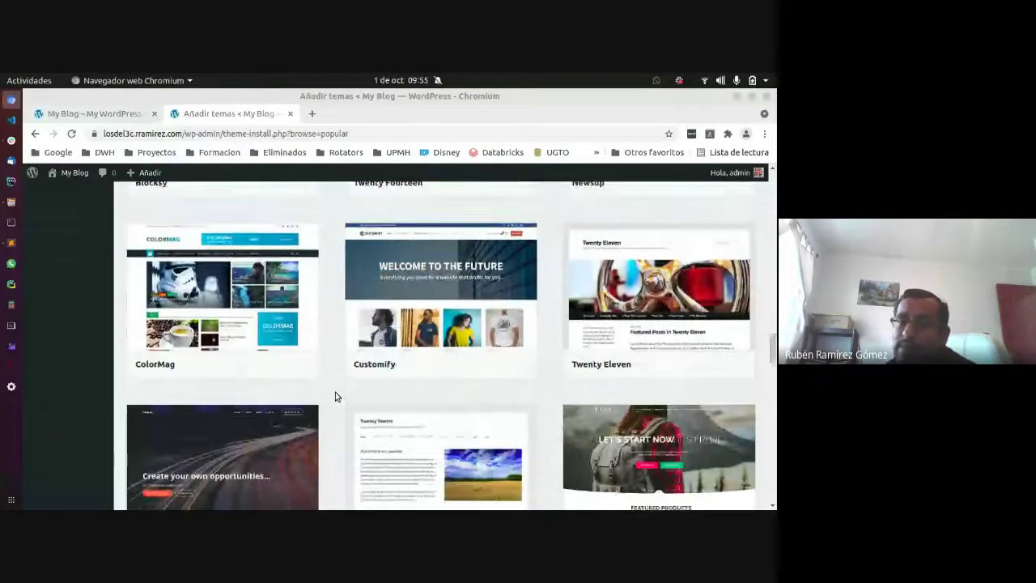
scroll(335, 396, down, 1)
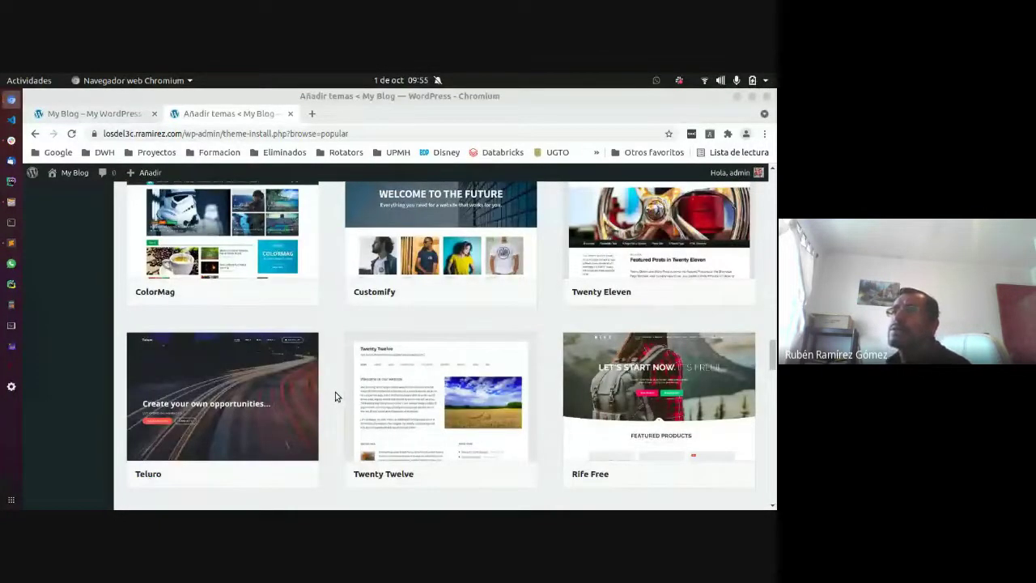
scroll(336, 396, down, 1)
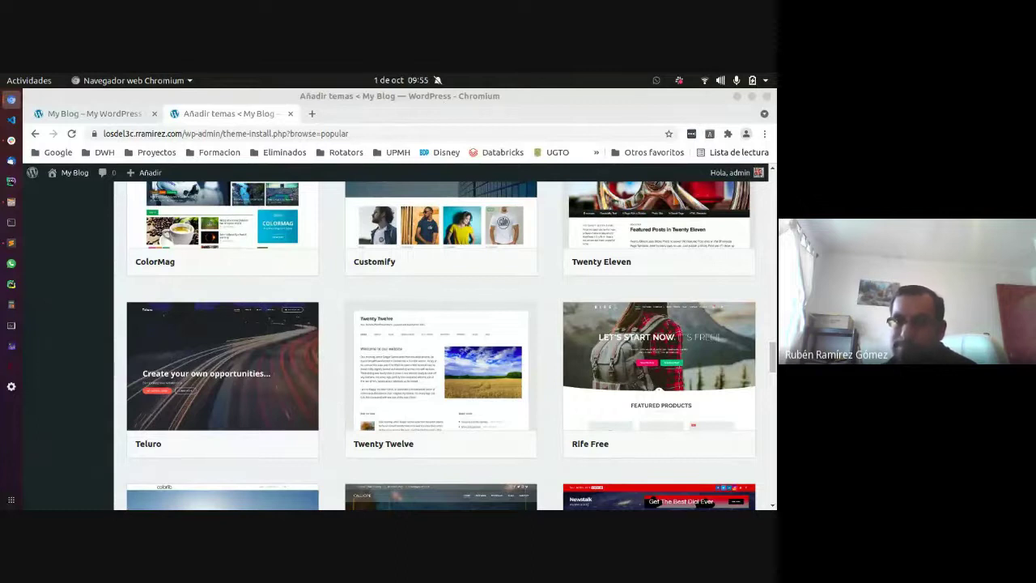
scroll(660, 364, up, 10)
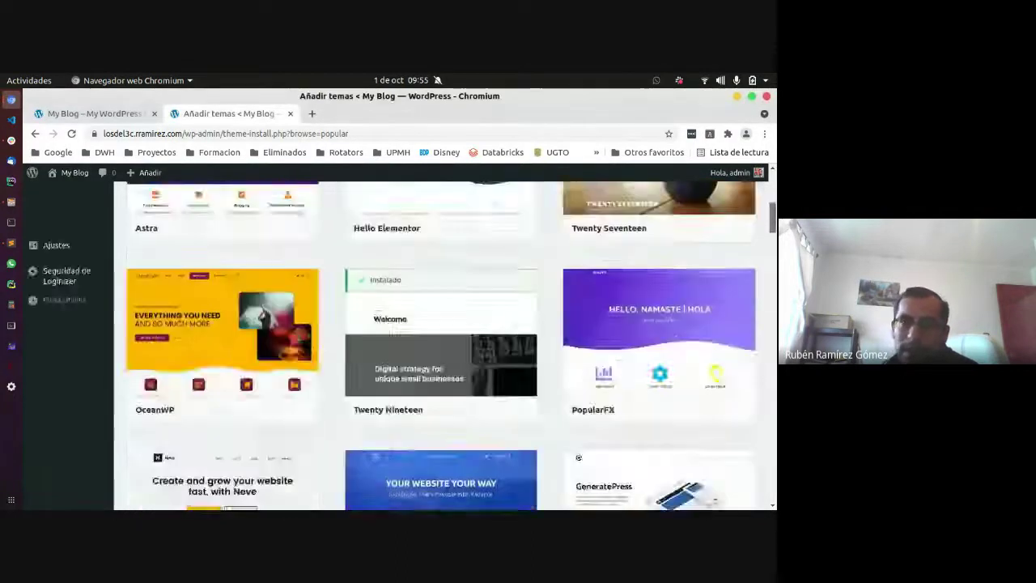
scroll(441, 348, up, 5)
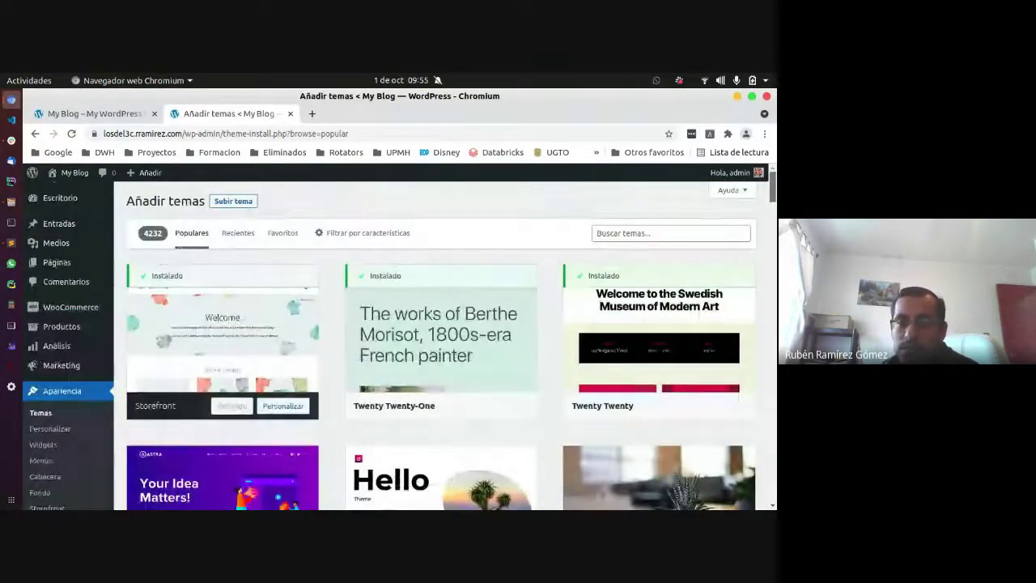
mouse_move(422, 322)
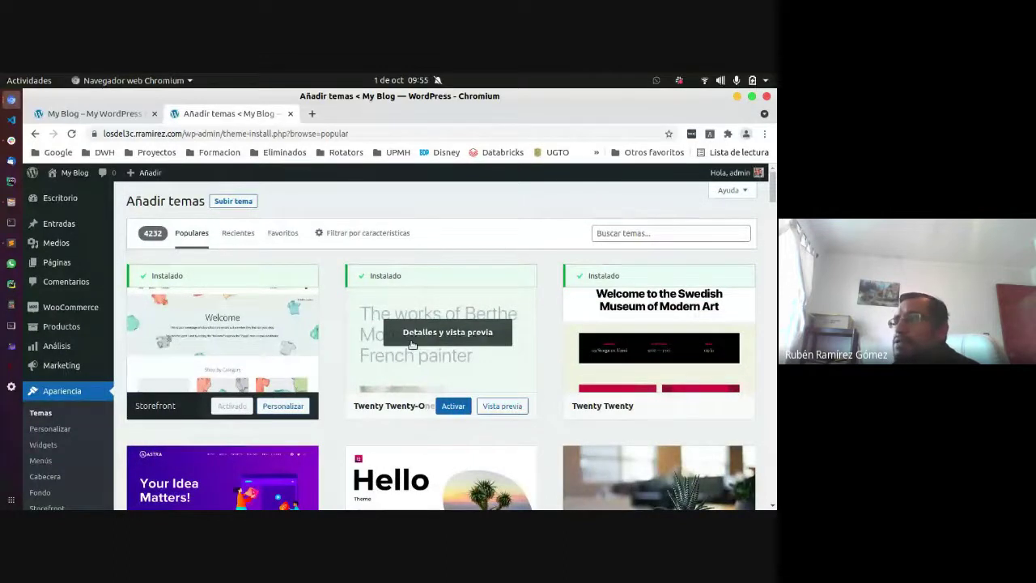
scroll(431, 404, down, 3)
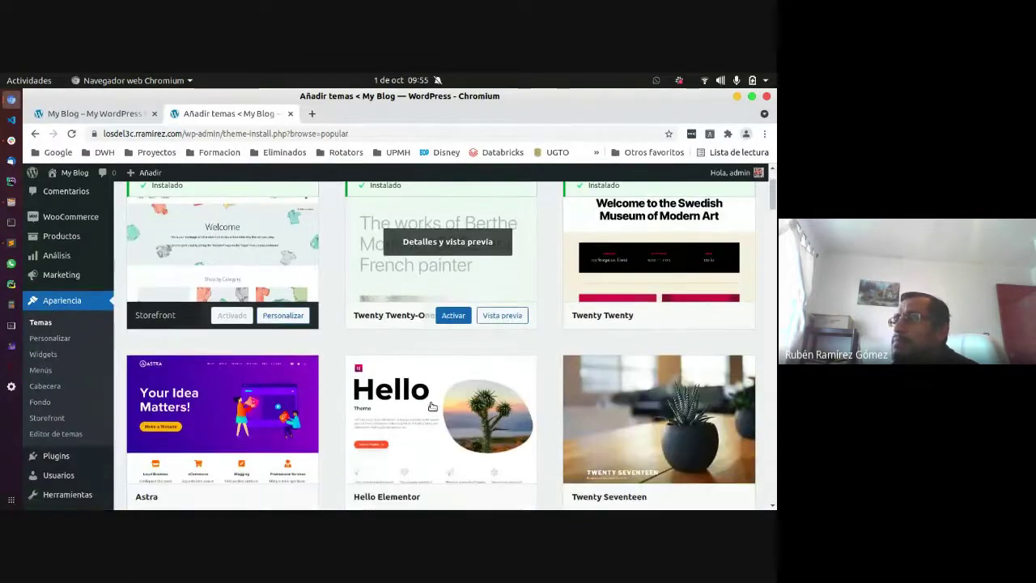
scroll(403, 432, down, 3)
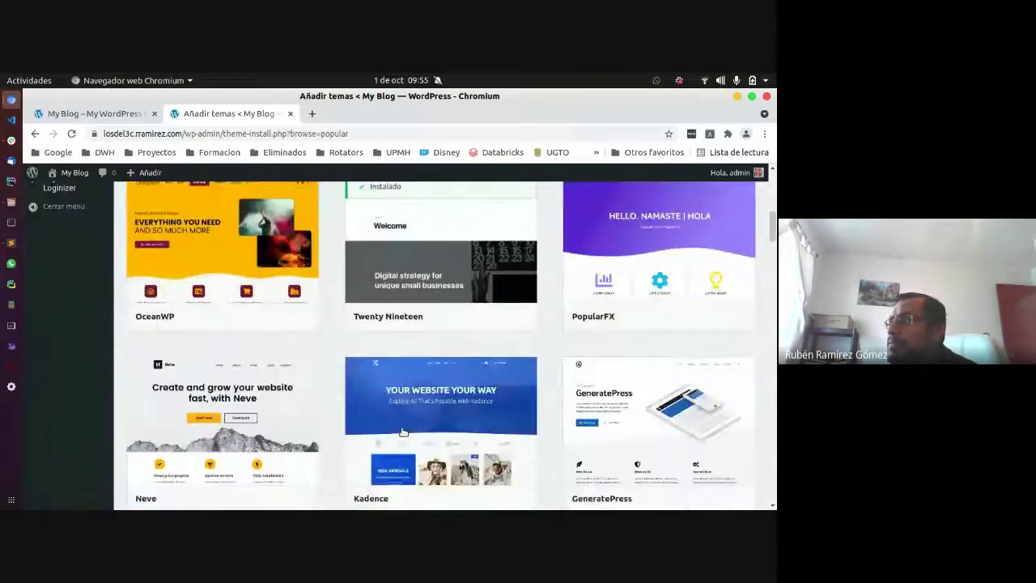
mouse_move(694, 277)
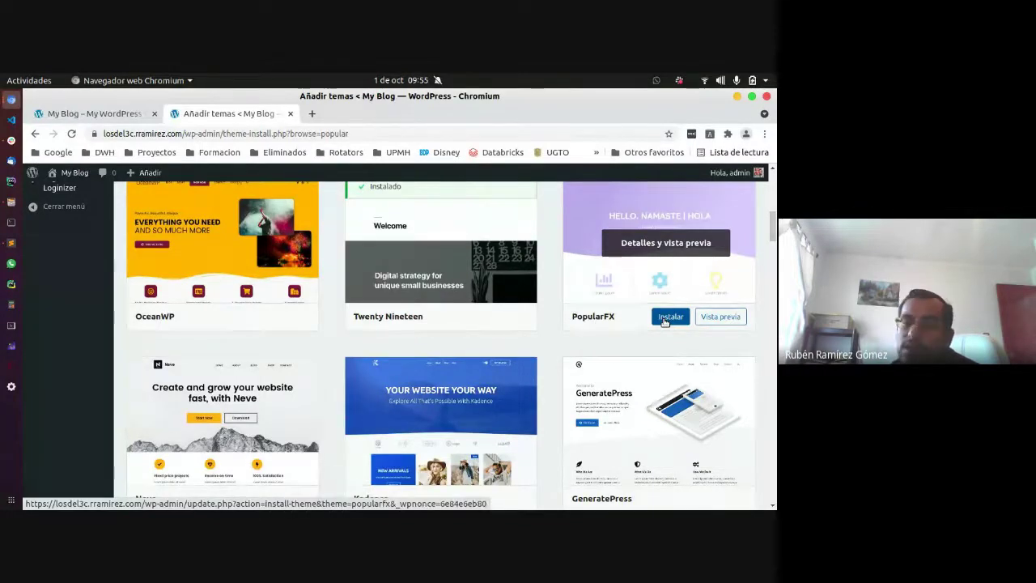
scroll(664, 320, up, 8)
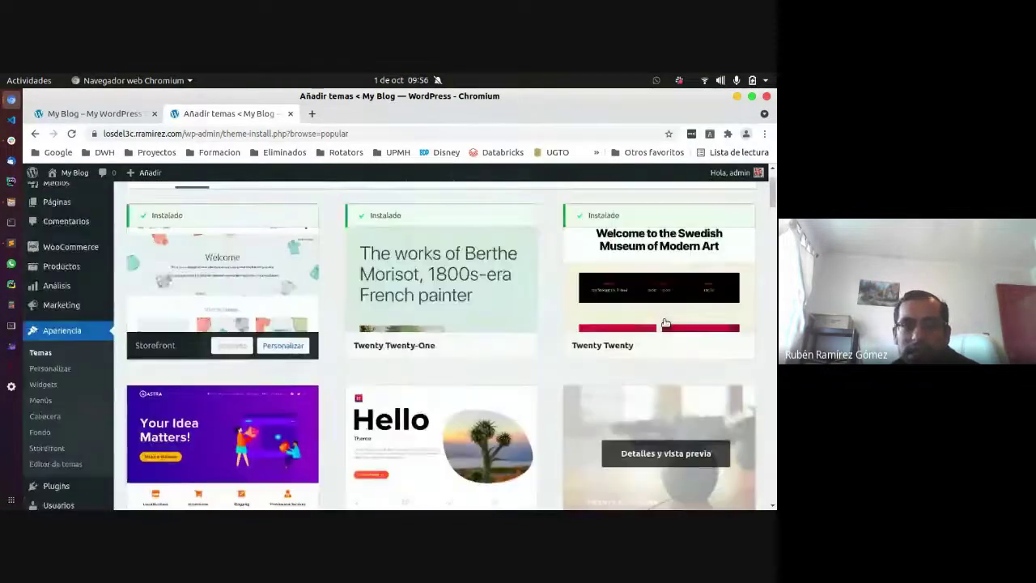
scroll(664, 323, up, 2)
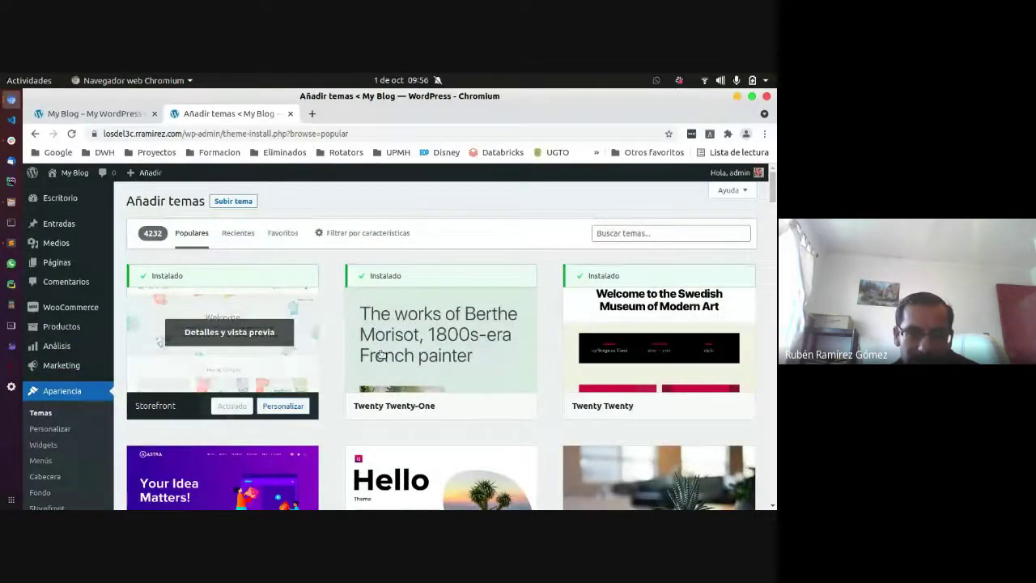
mouse_move(379, 355)
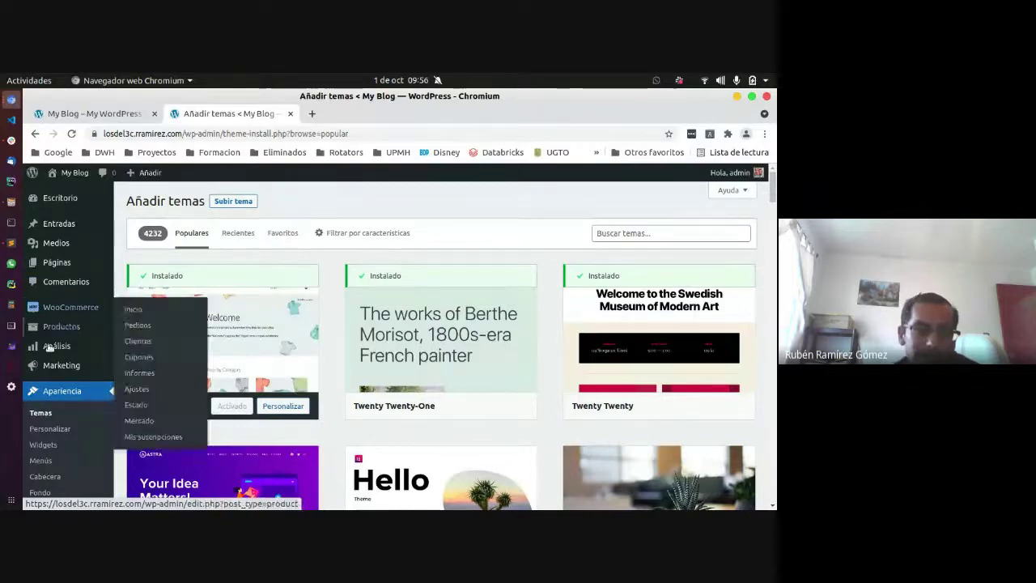
click(57, 431)
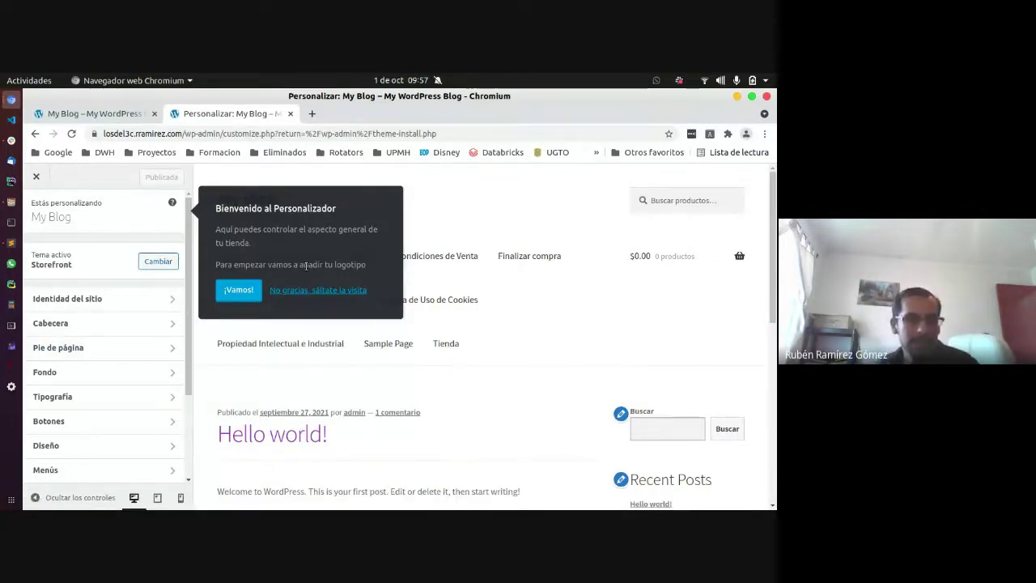
click(315, 291)
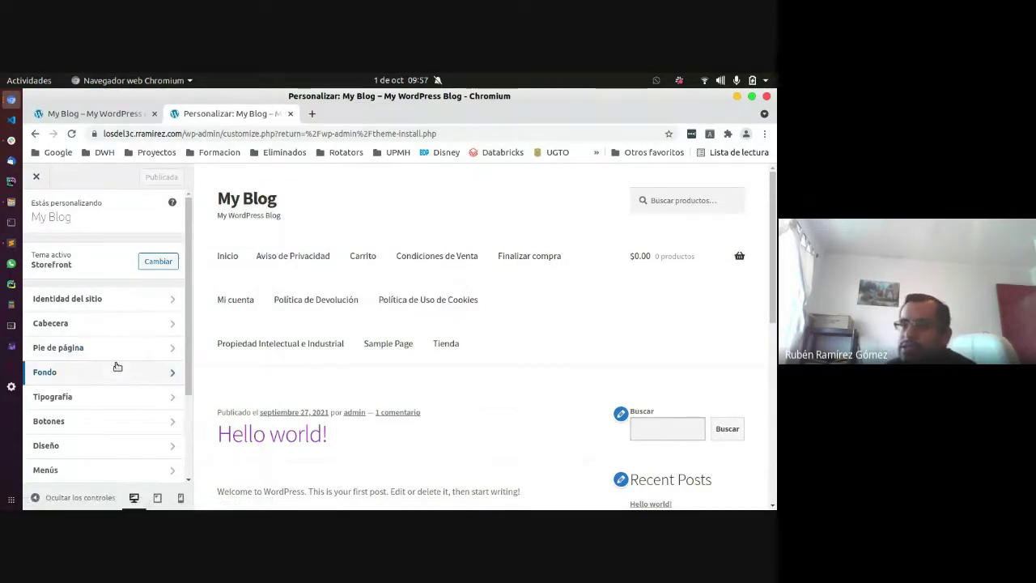
scroll(119, 324, down, 3)
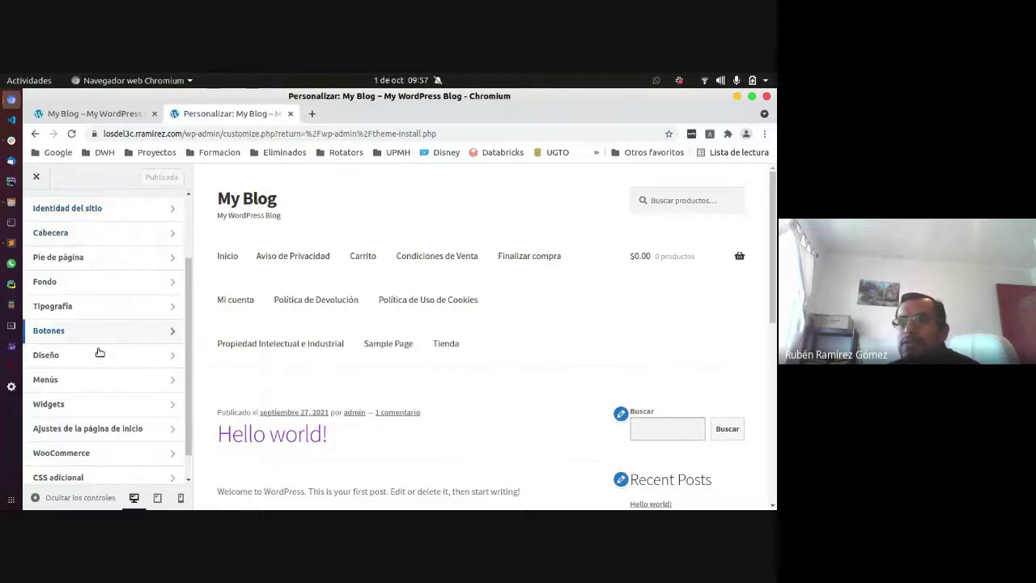
scroll(100, 458, down, 1)
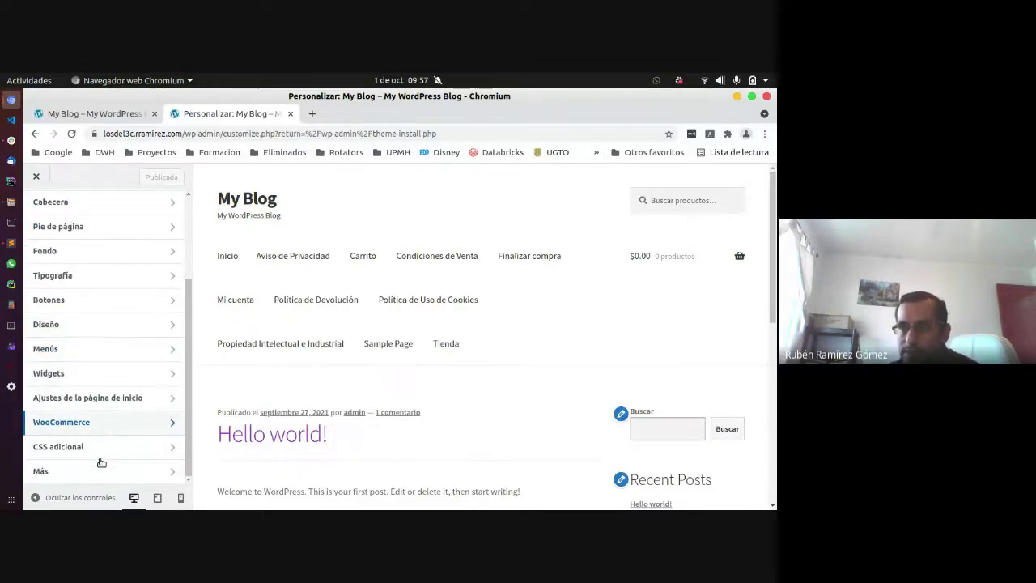
scroll(116, 380, up, 1)
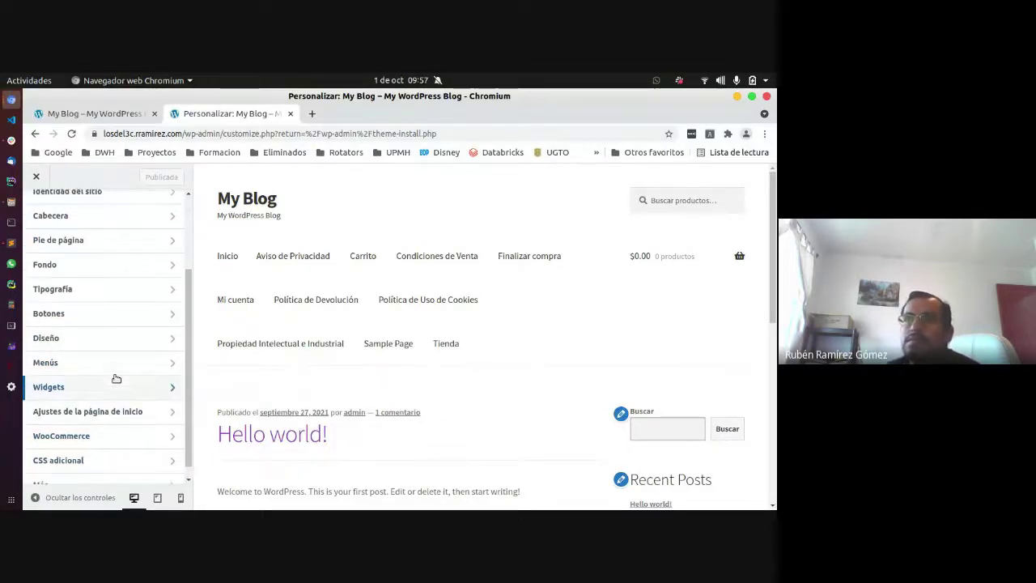
scroll(116, 378, down, 1)
scroll(115, 378, up, 4)
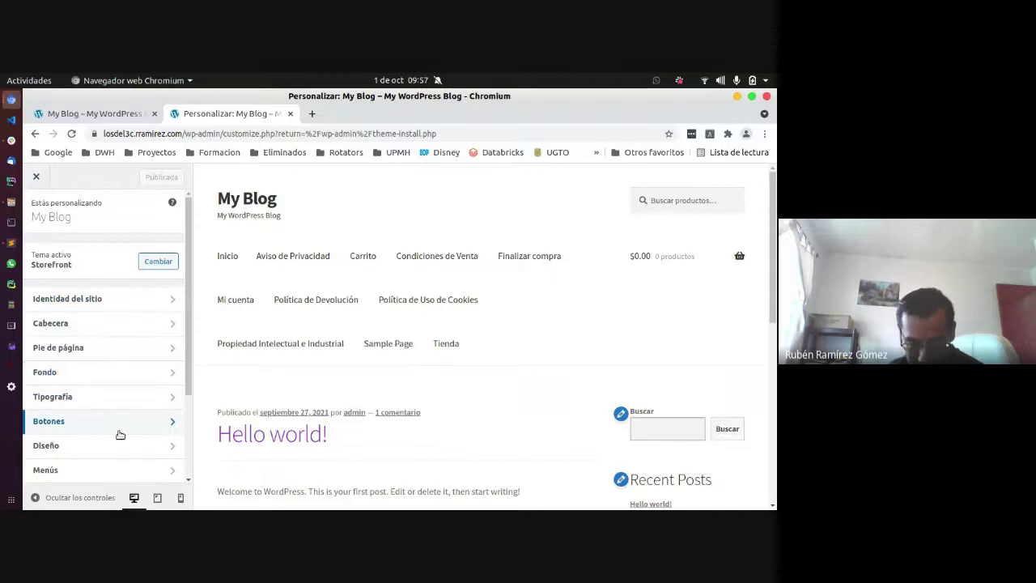
scroll(119, 435, down, 2)
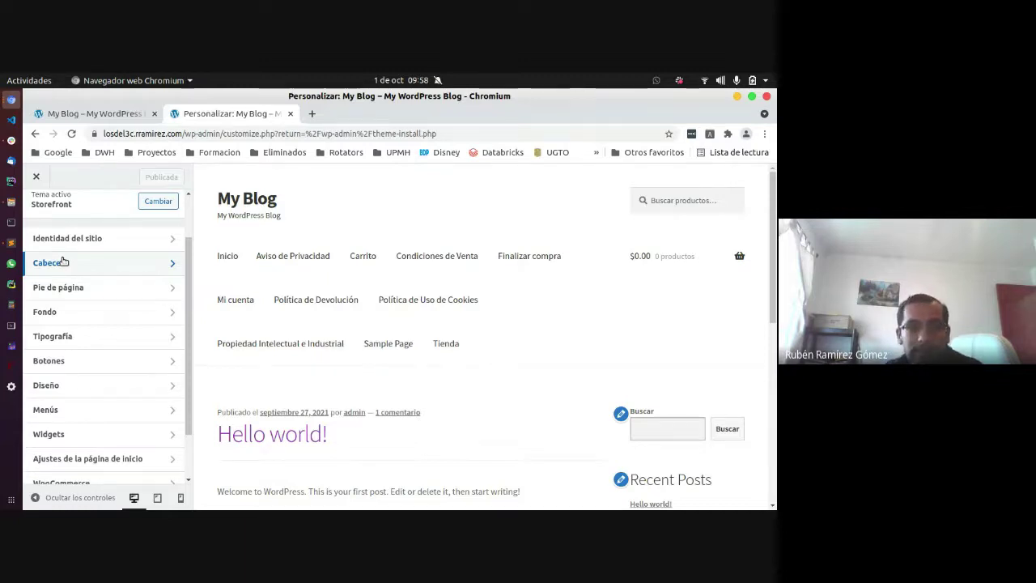
Step: In Identidad del sitio, change the title to 'Tienda 3ro C' and the tagline to 'Tienda de ejemplo'
click(84, 239)
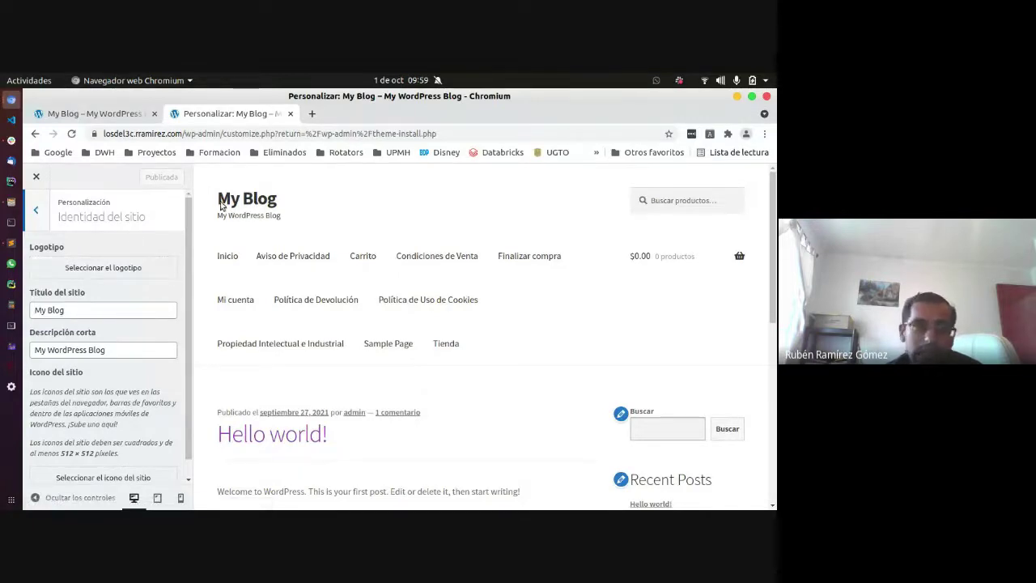
drag(82, 313, 27, 317)
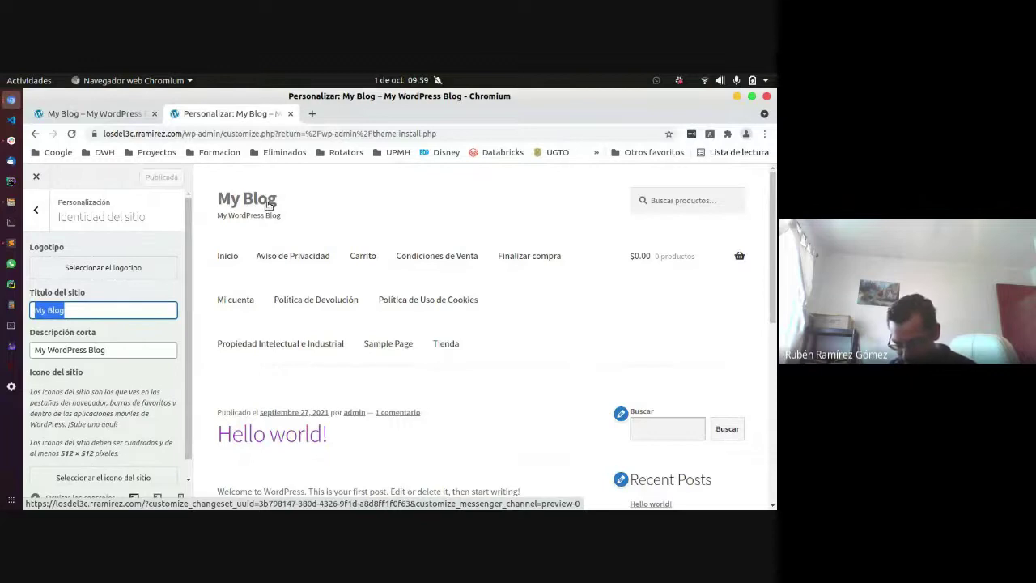
text(Tienda)
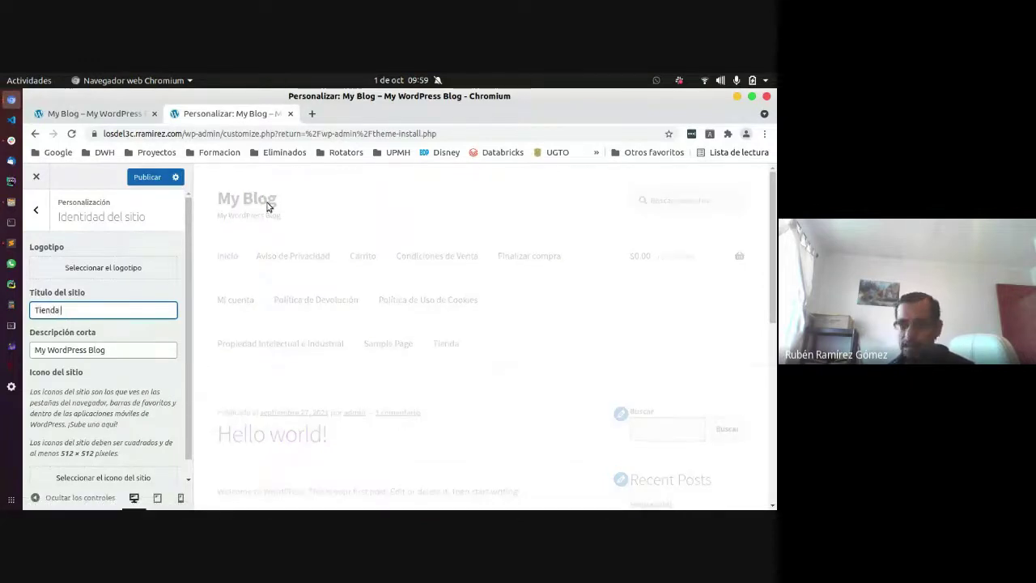
text( 3ro C)
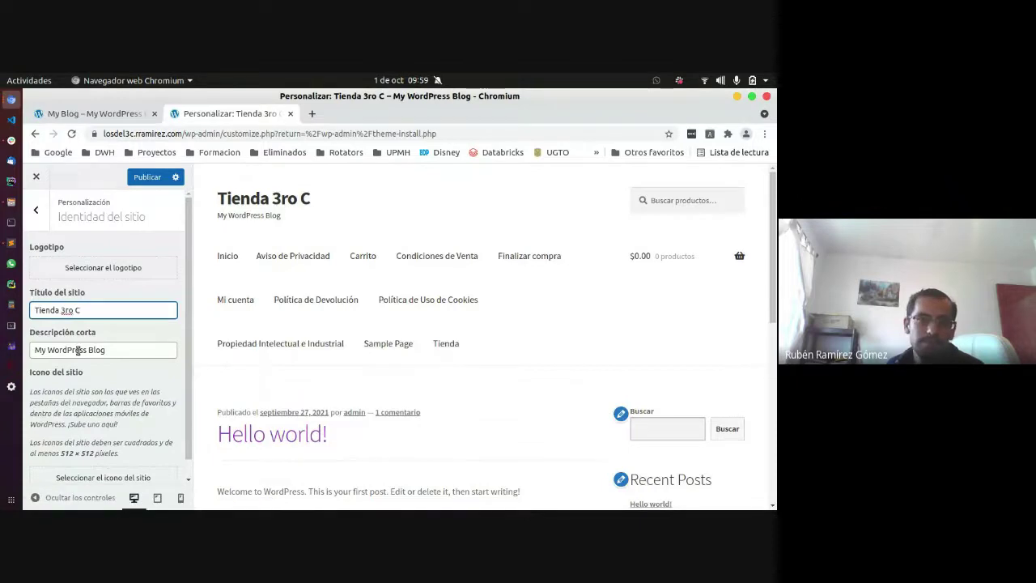
drag(111, 350, 32, 346)
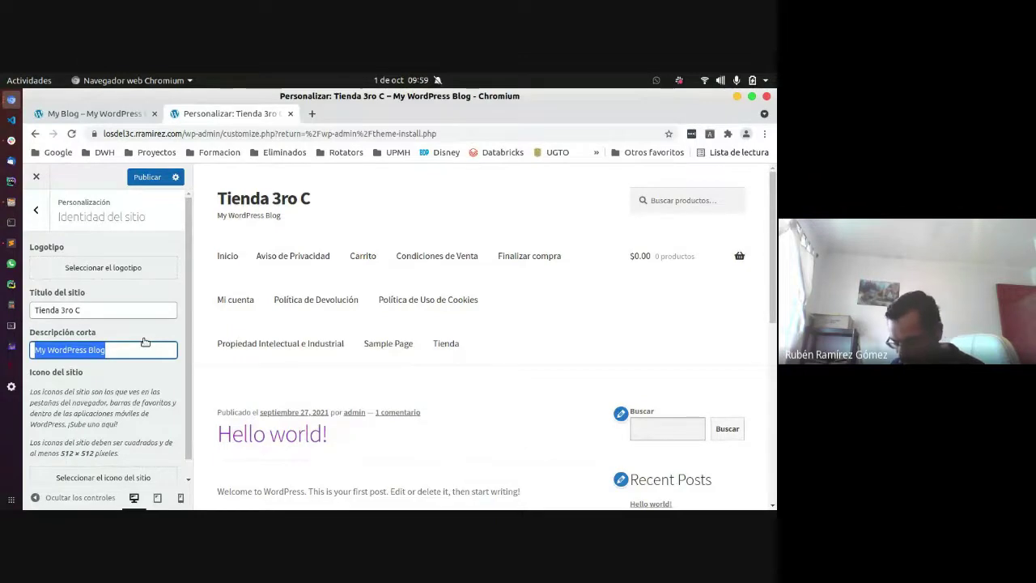
text(Tienda de ejemplo)
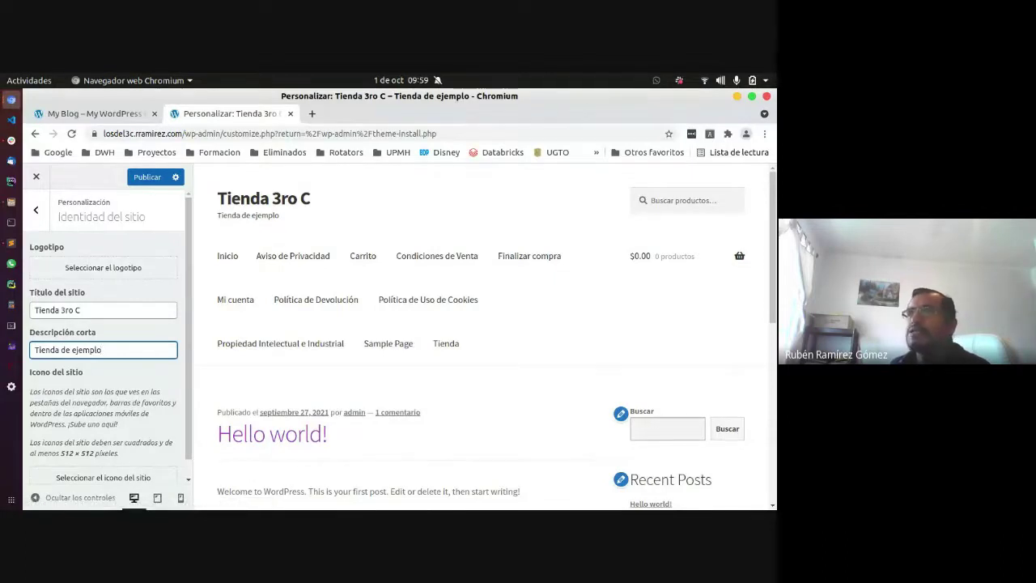
key(alt+Tab)
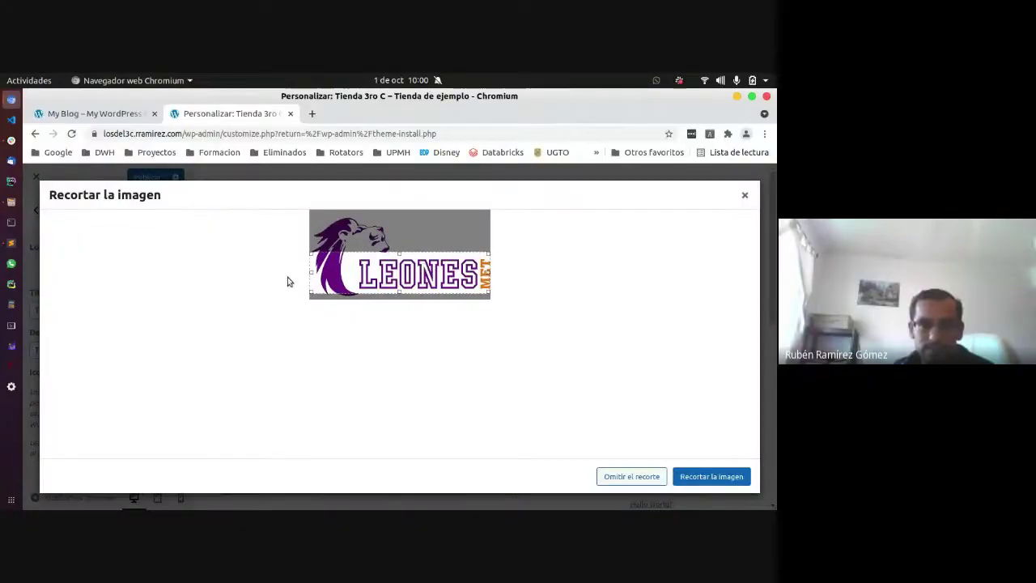
Step: Trim the lion off the LEONES image's left side and apply the crop as the site logo
drag(309, 272, 357, 271)
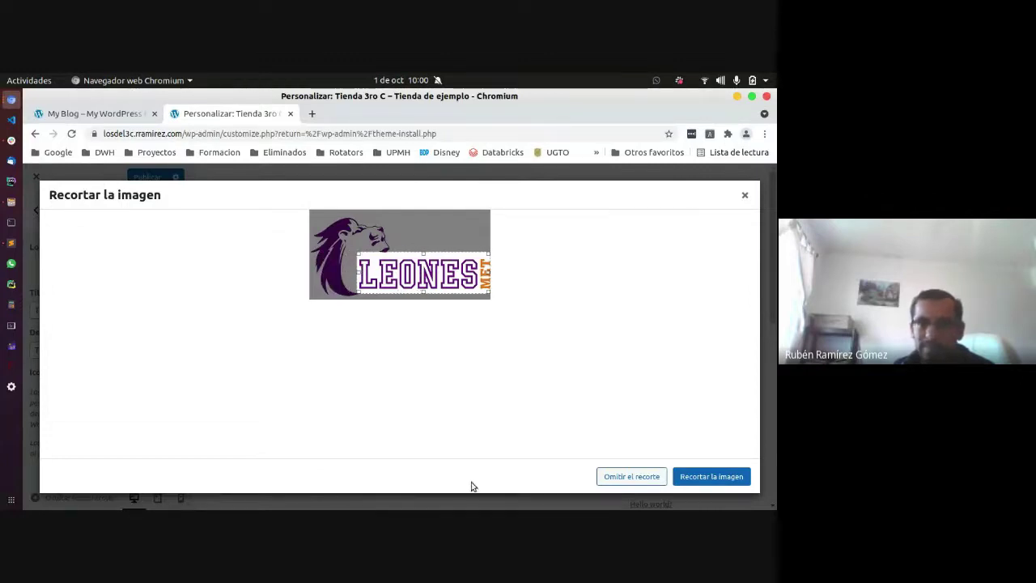
click(713, 477)
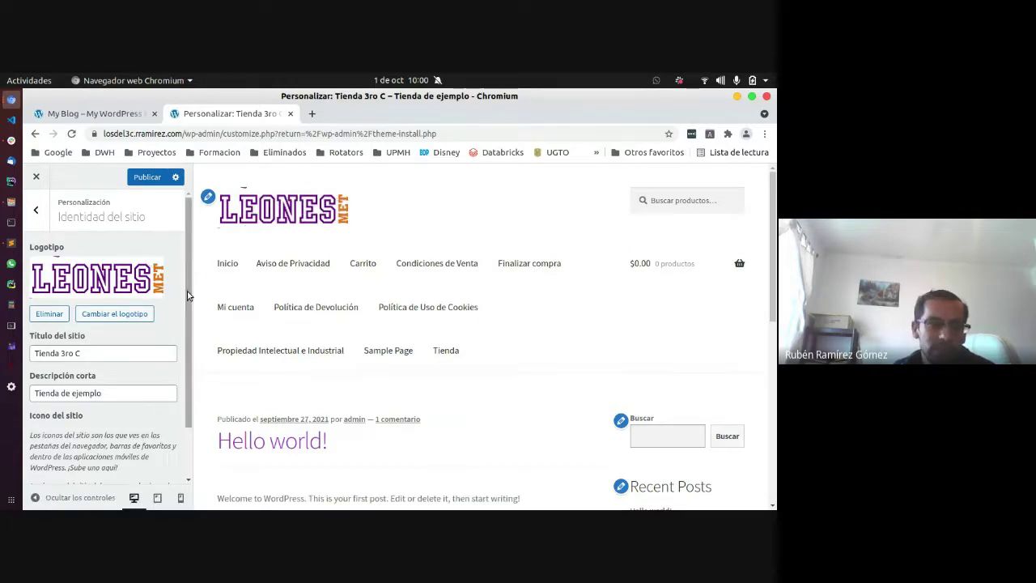
scroll(186, 296, down, 2)
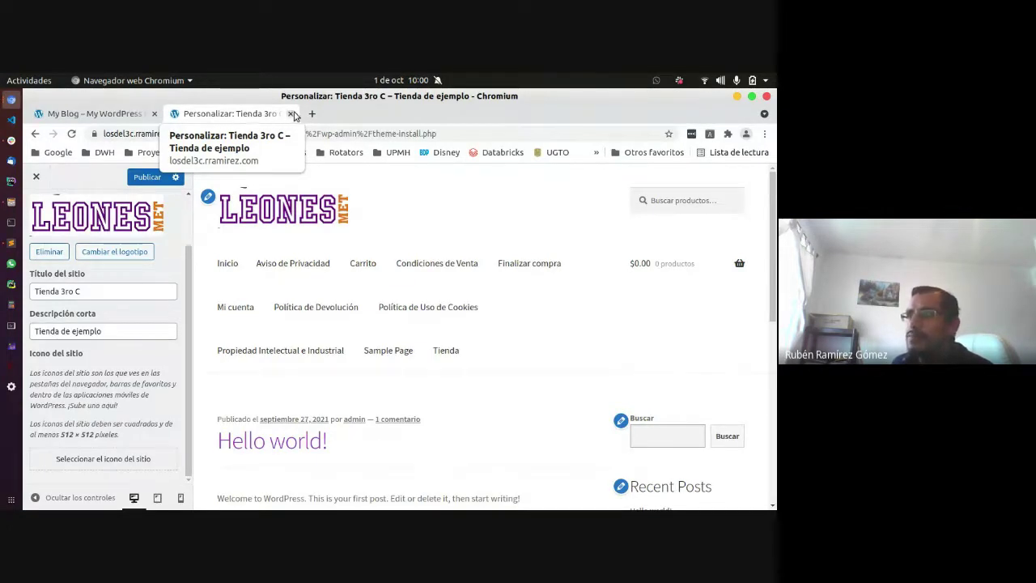
click(311, 115)
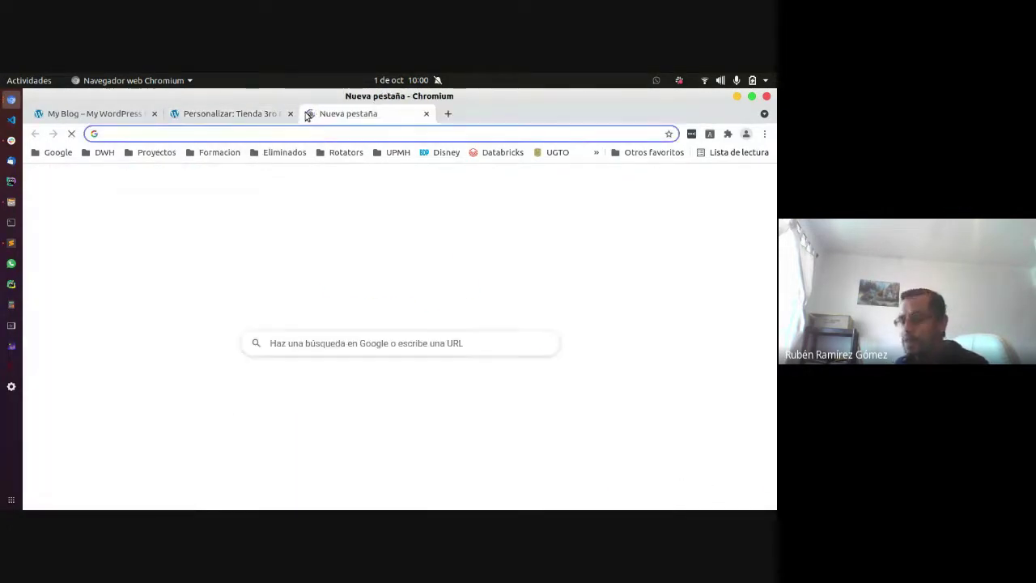
text(upmh)
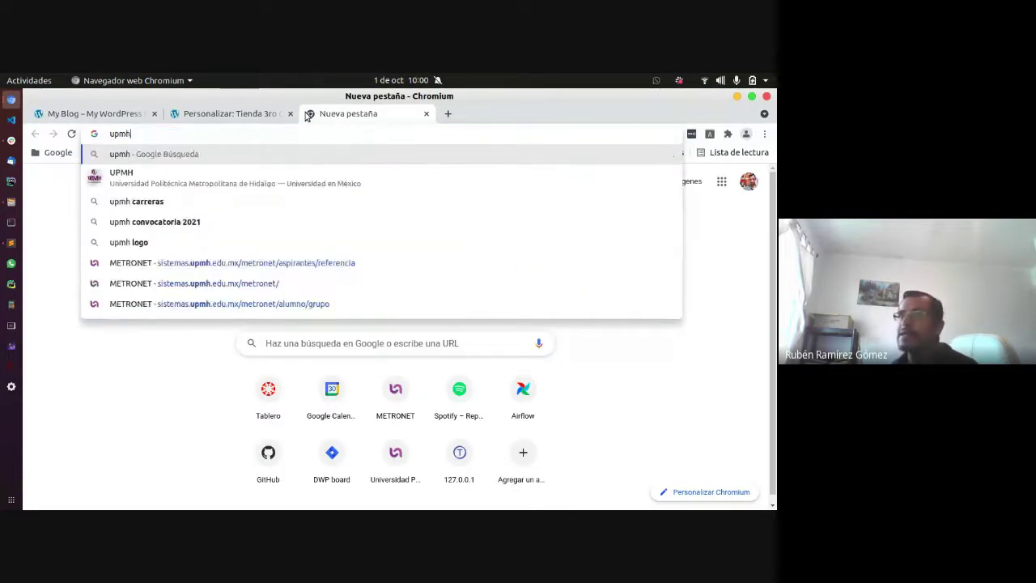
key(BackSpace)
text(e)
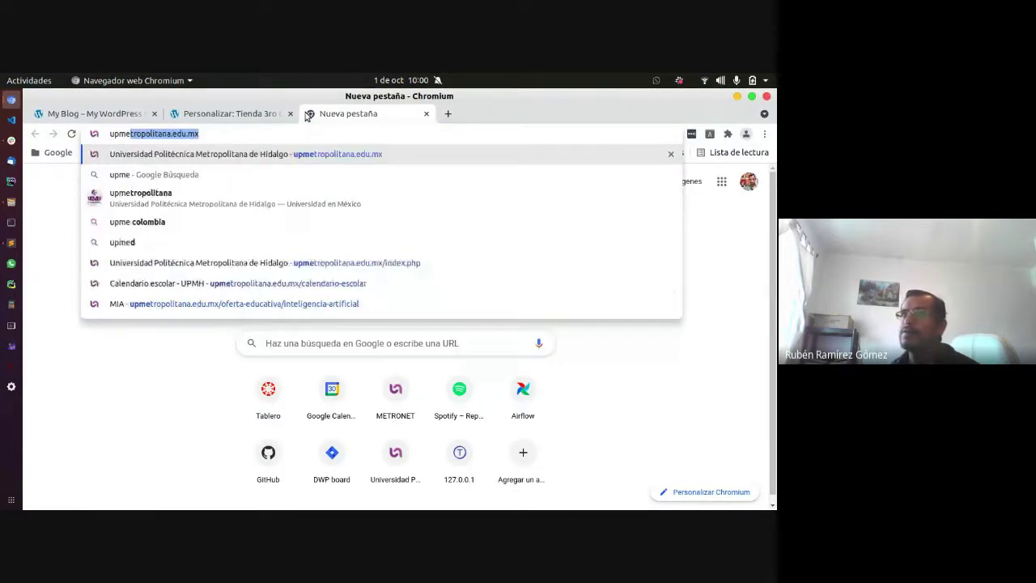
key(Return)
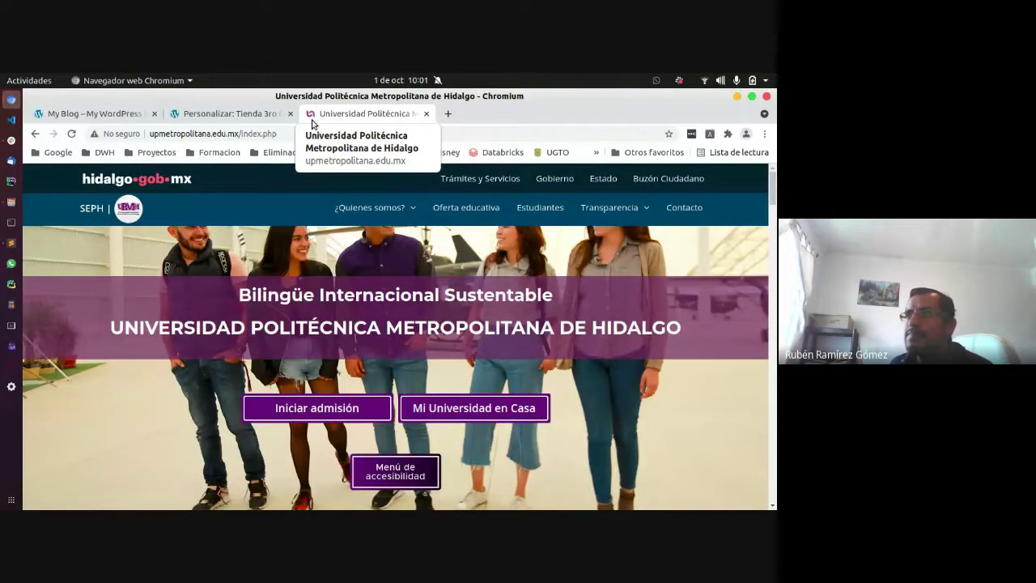
click(447, 113)
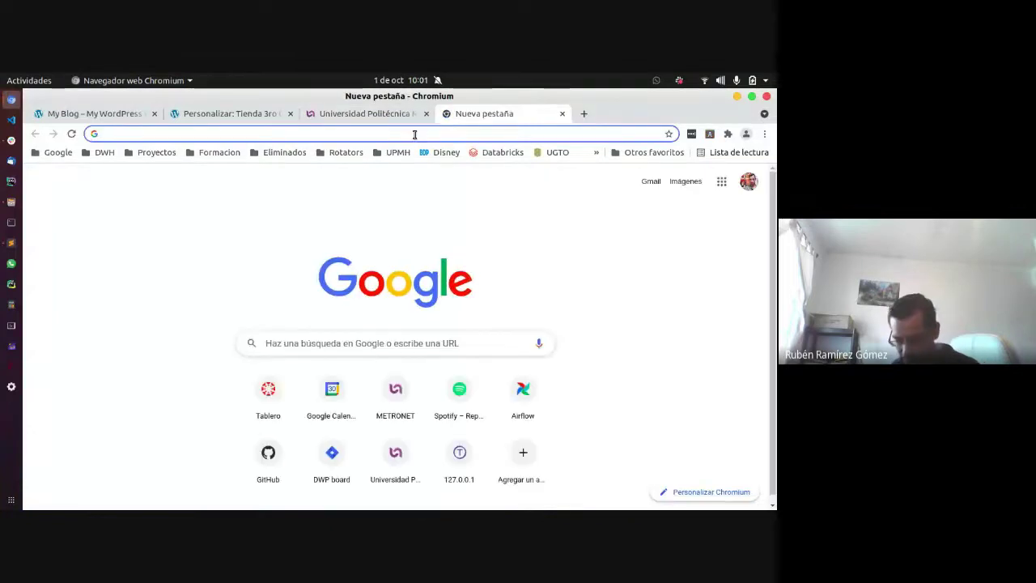
text(unam)
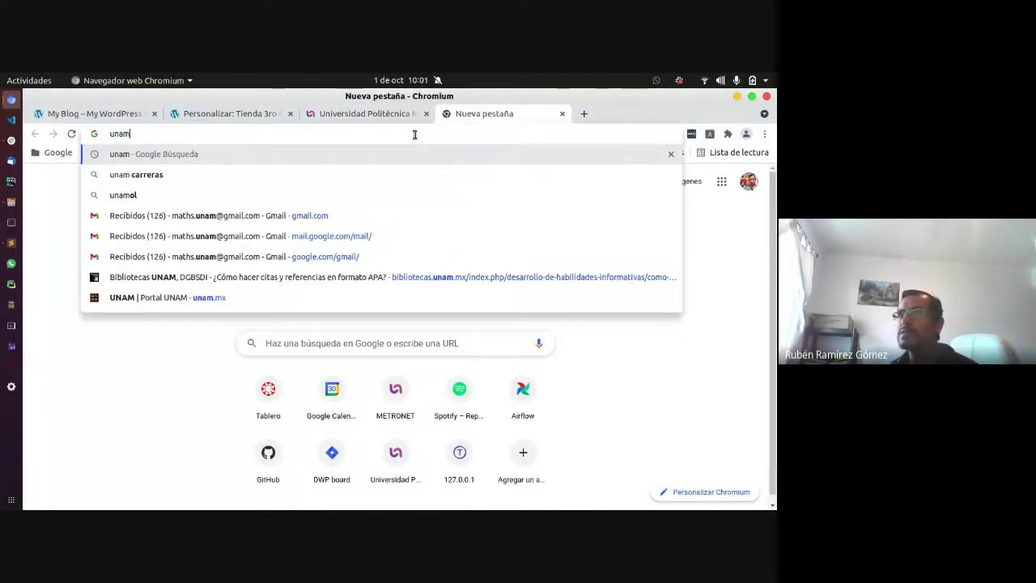
text(.mx)
key(Return)
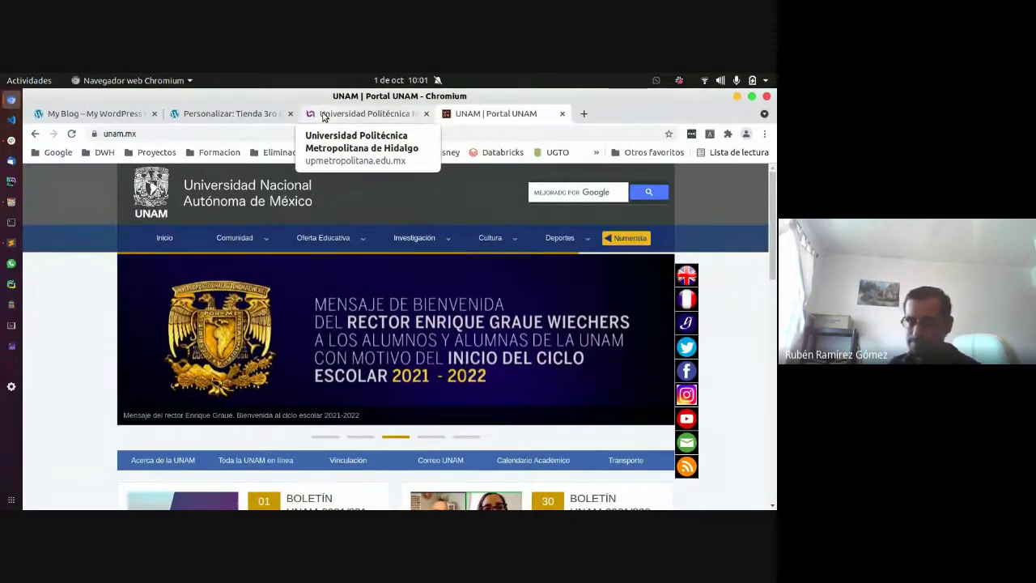
click(323, 117)
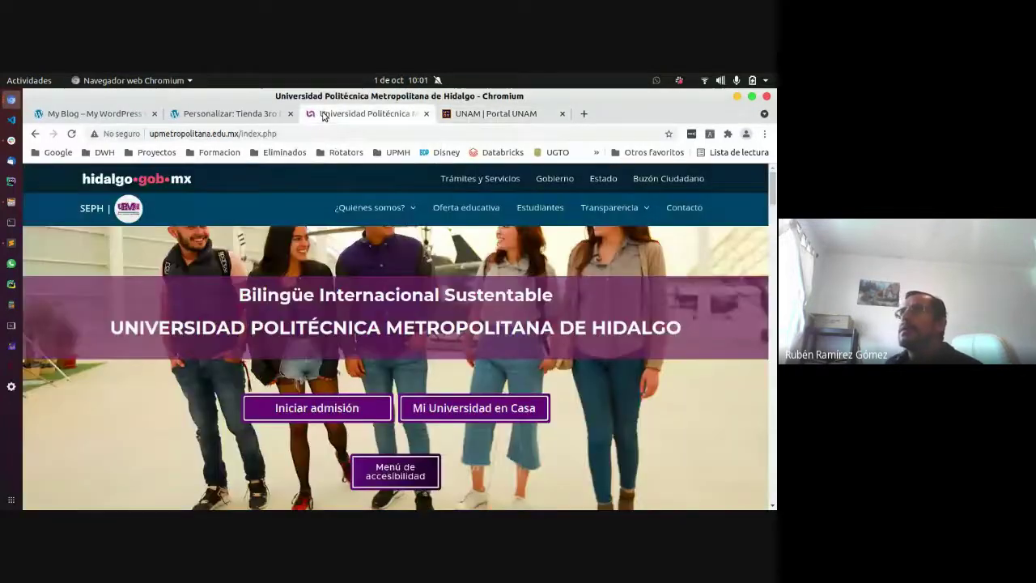
click(427, 114)
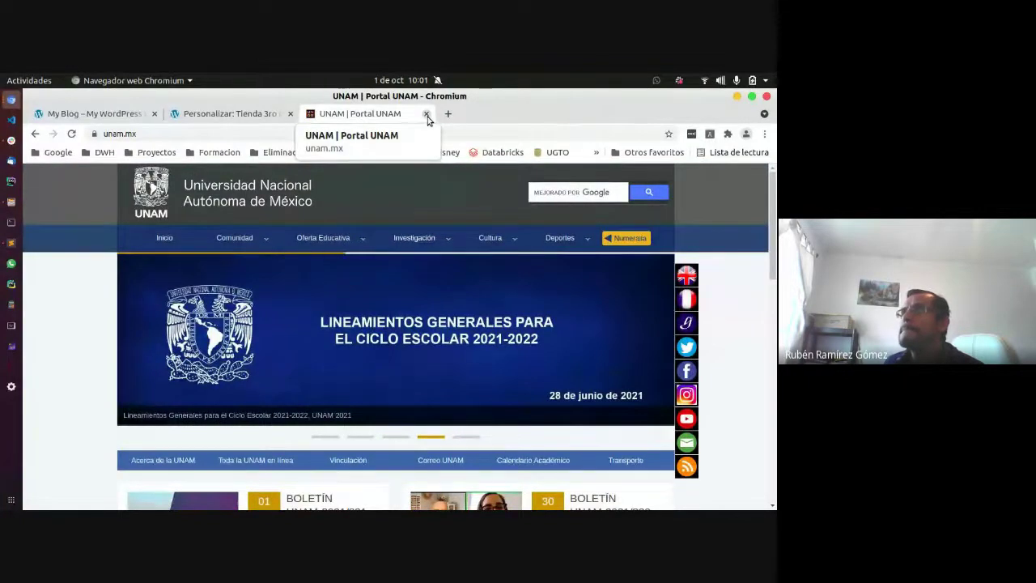
click(427, 114)
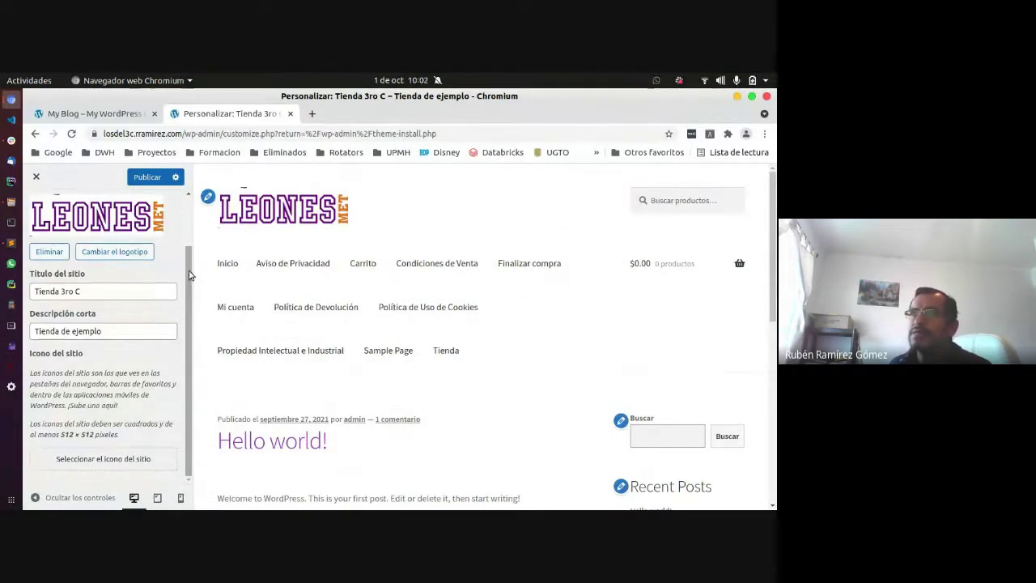
Step: Publish the site title, tagline and logo changes, then return to the My Blog tab
scroll(186, 277, up, 1)
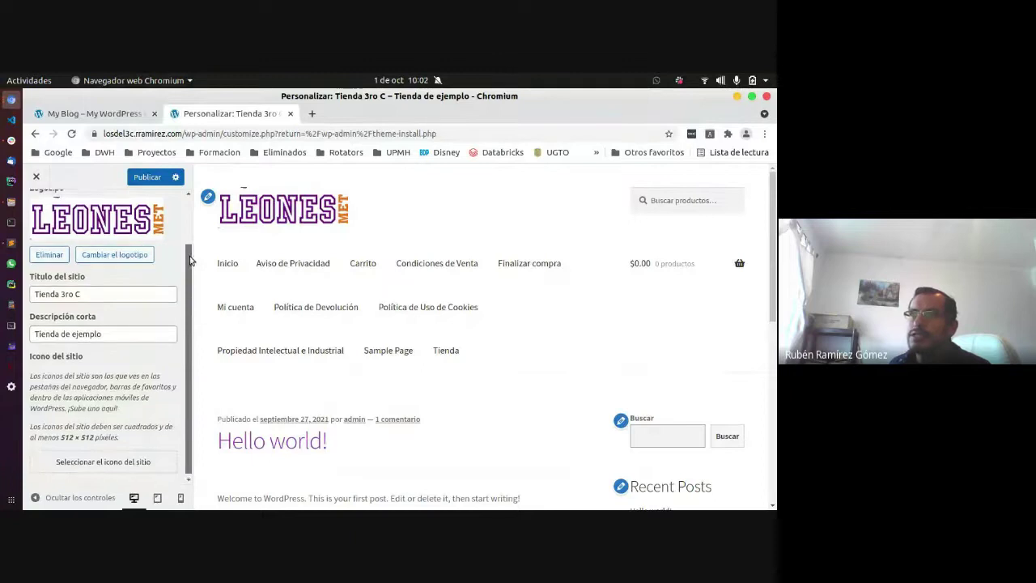
click(151, 179)
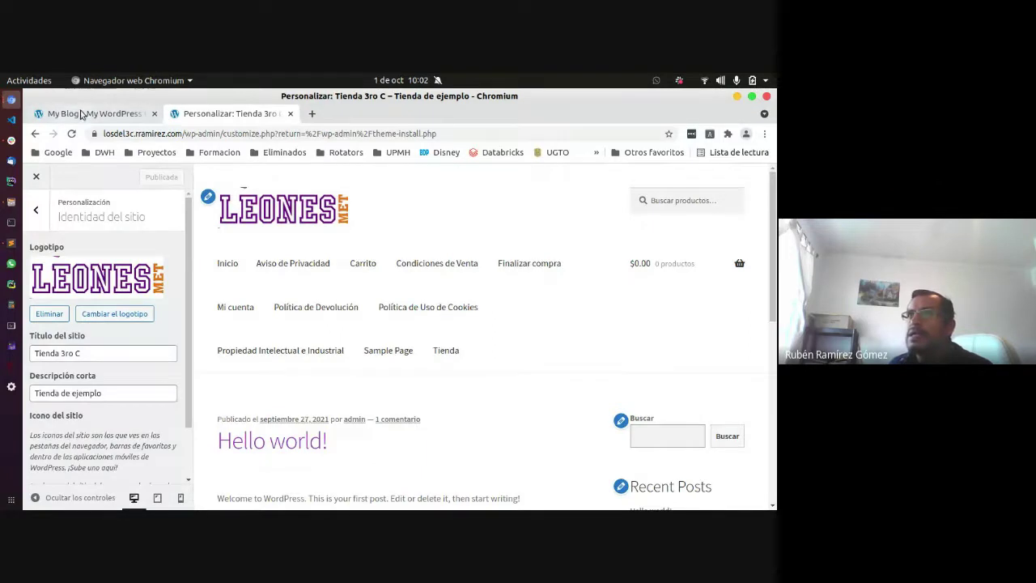
click(84, 117)
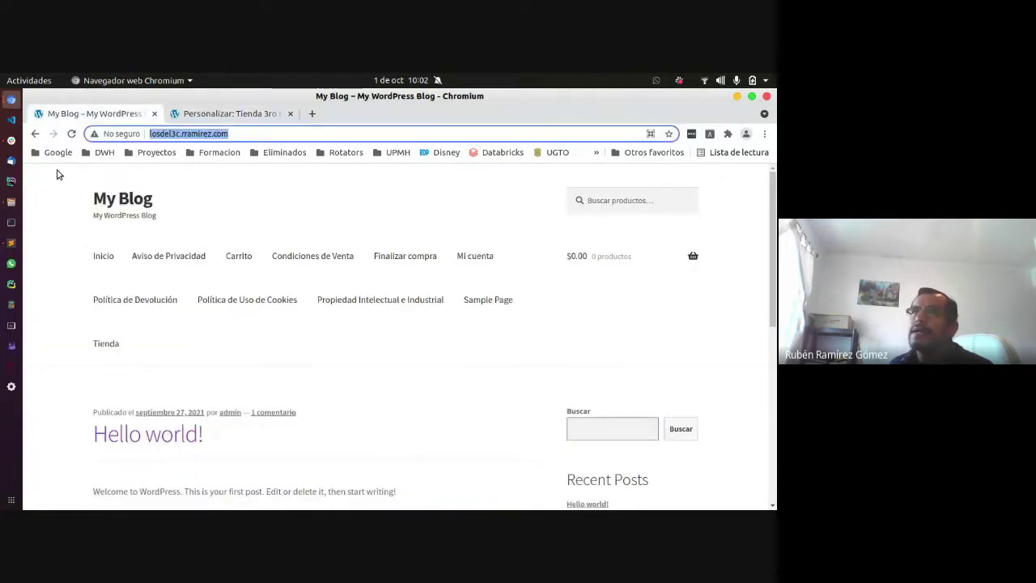
Step: Reload the front page and check it shows the LEONES MET logo and 'Tienda 3ro C' title
click(72, 135)
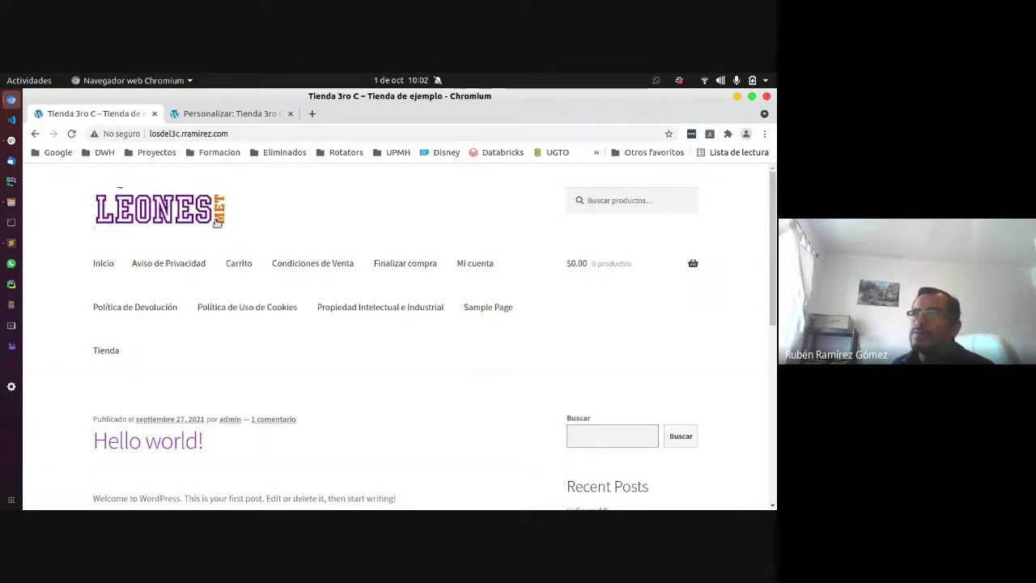
scroll(289, 316, down, 3)
scroll(291, 318, up, 3)
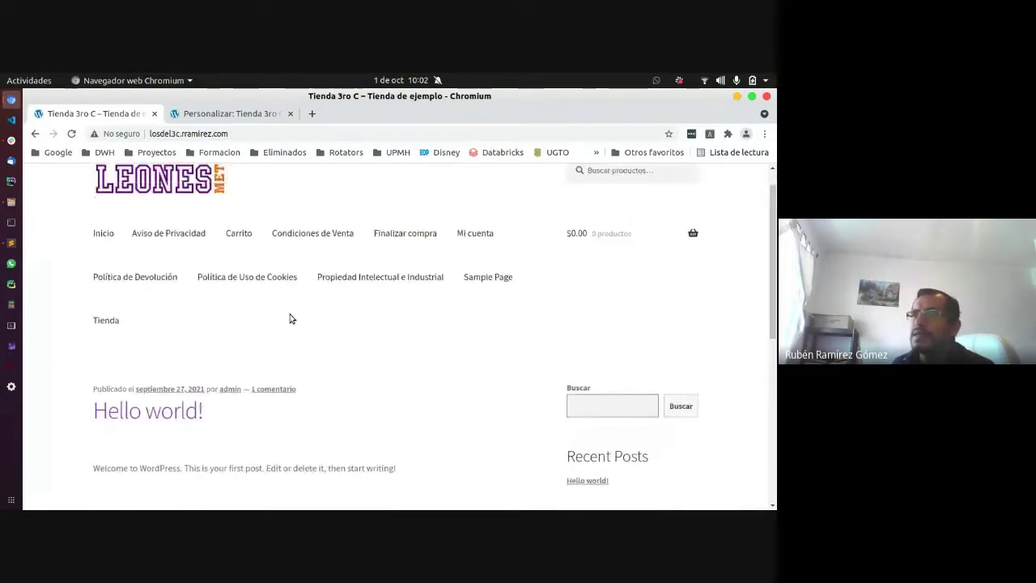
scroll(290, 318, down, 1)
scroll(290, 318, up, 2)
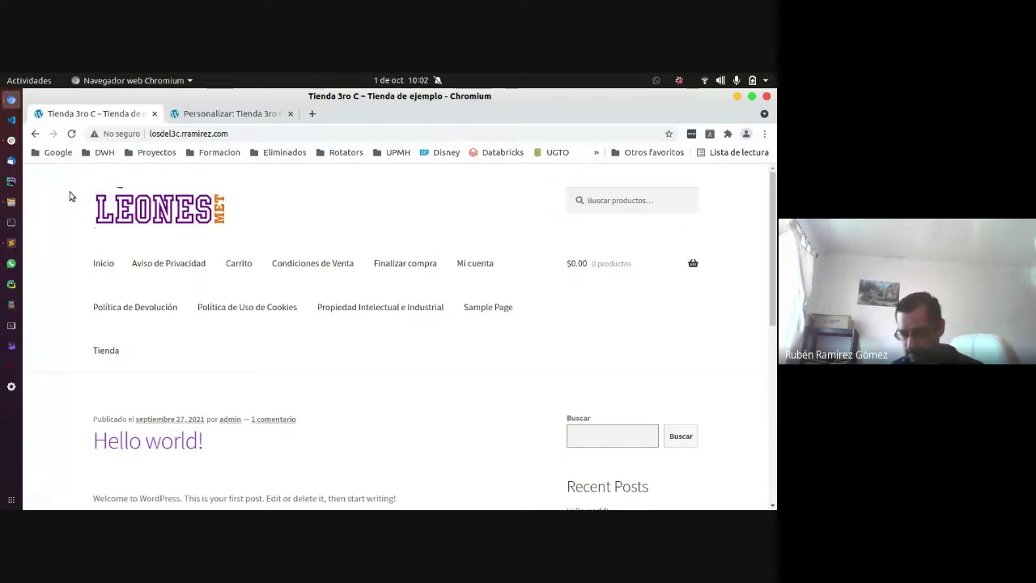
key(F5)
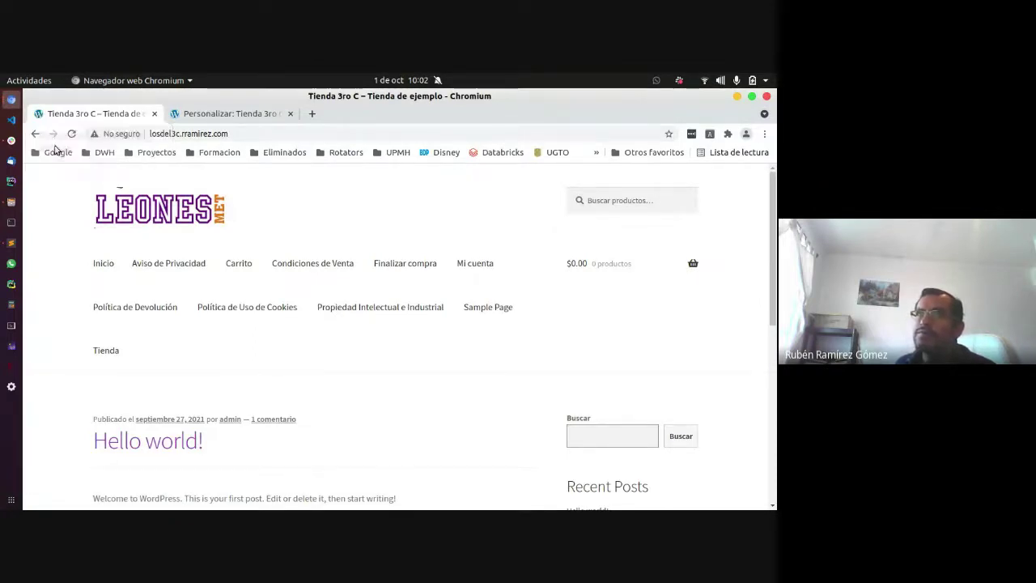
Step: Open the store home page from its logo and reload it to show the Tienda, Carrito, Mi cuenta menu
click(291, 223)
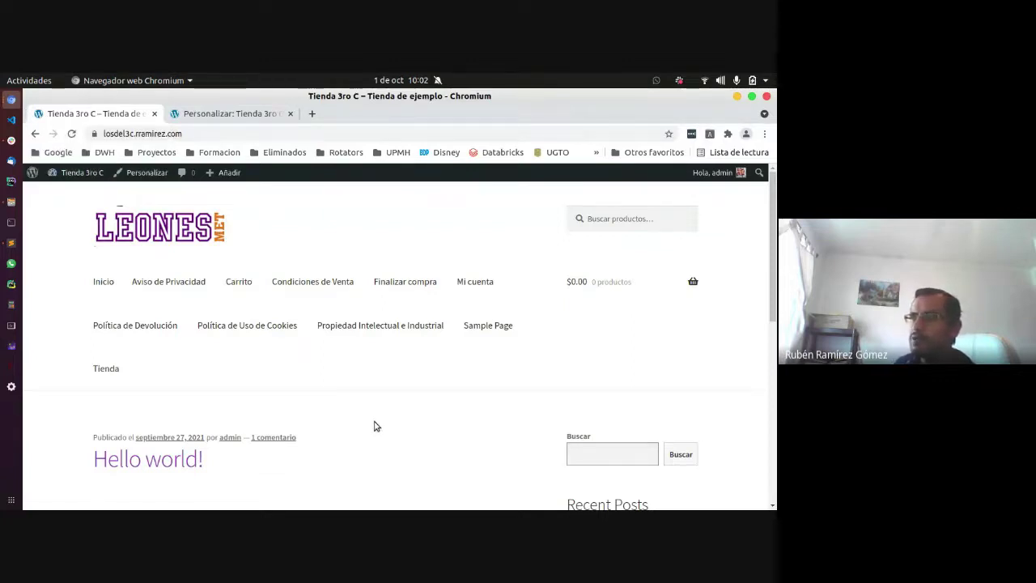
key(F5)
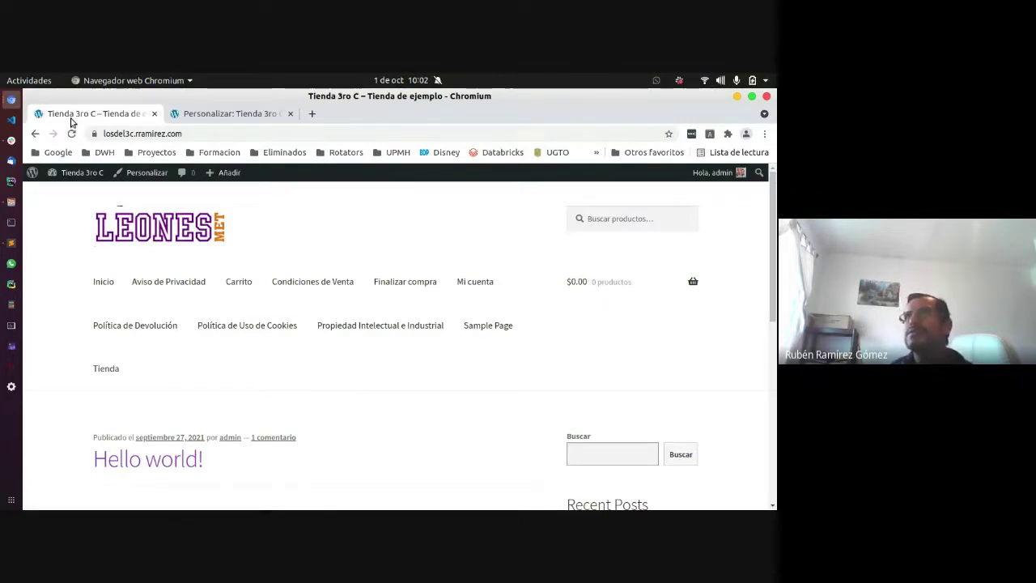
Step: Back in the Customizer, choose img02.png, the BIS/Leones banner, as the site icon
click(221, 120)
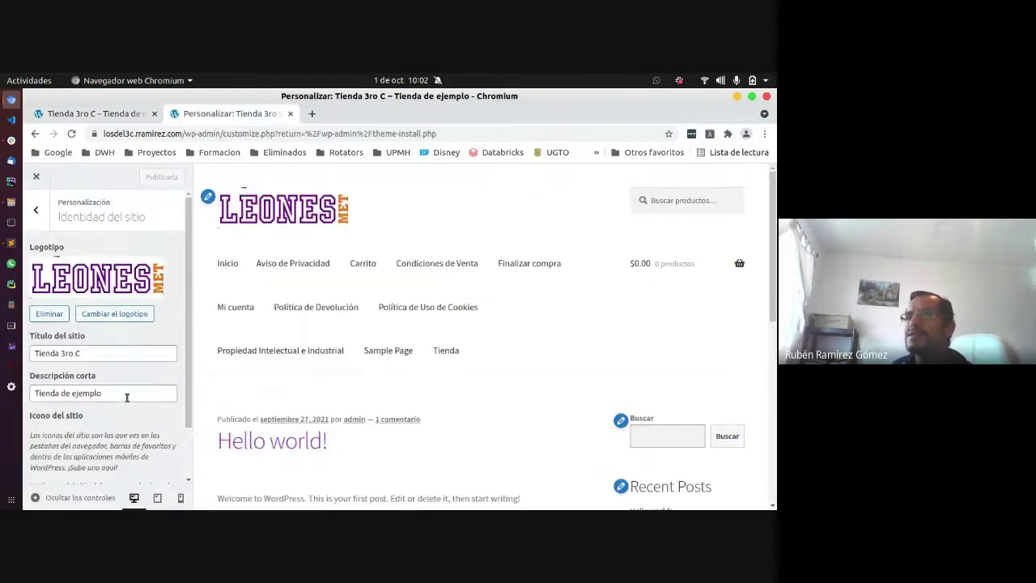
scroll(111, 429, down, 2)
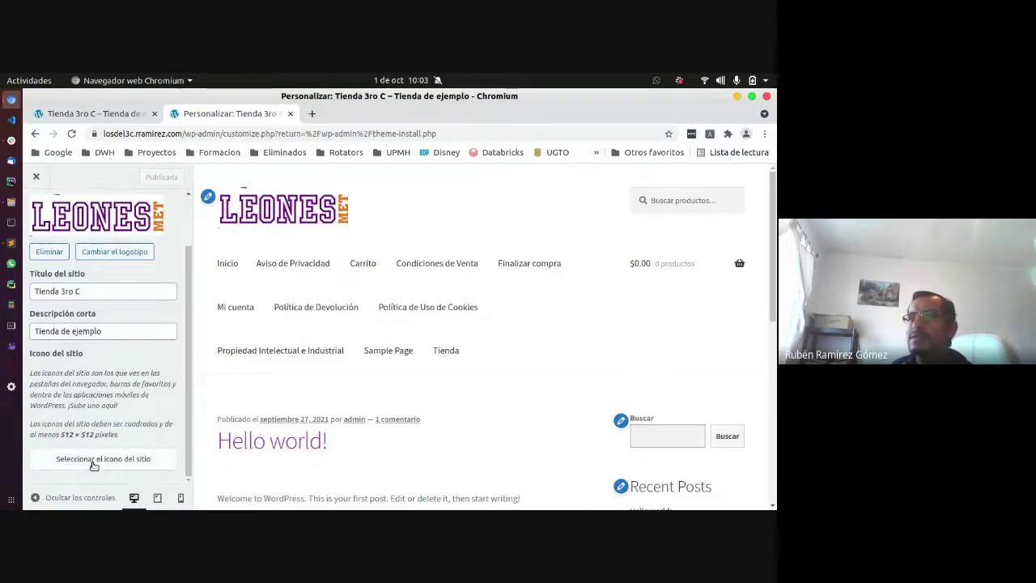
click(93, 461)
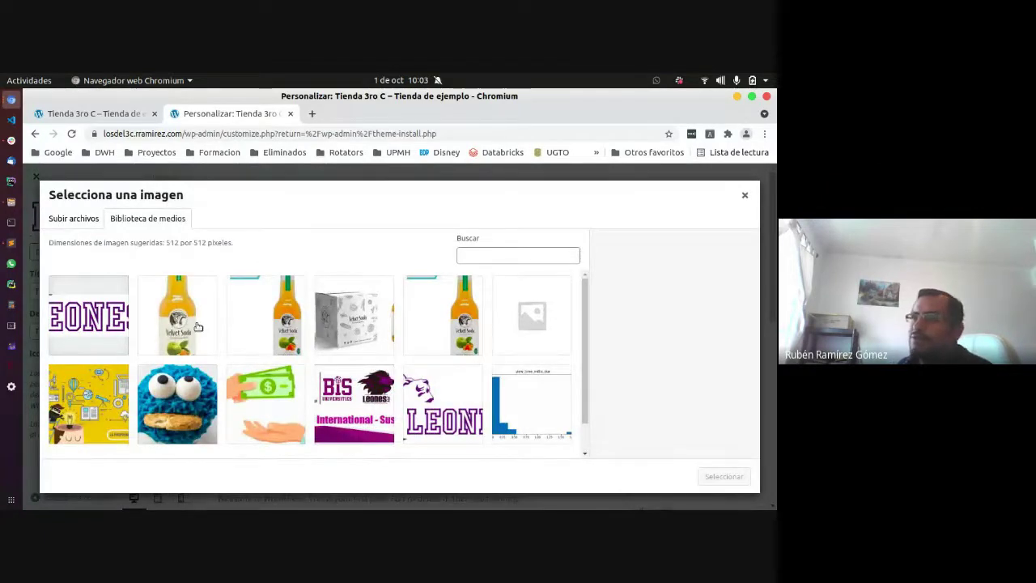
click(370, 394)
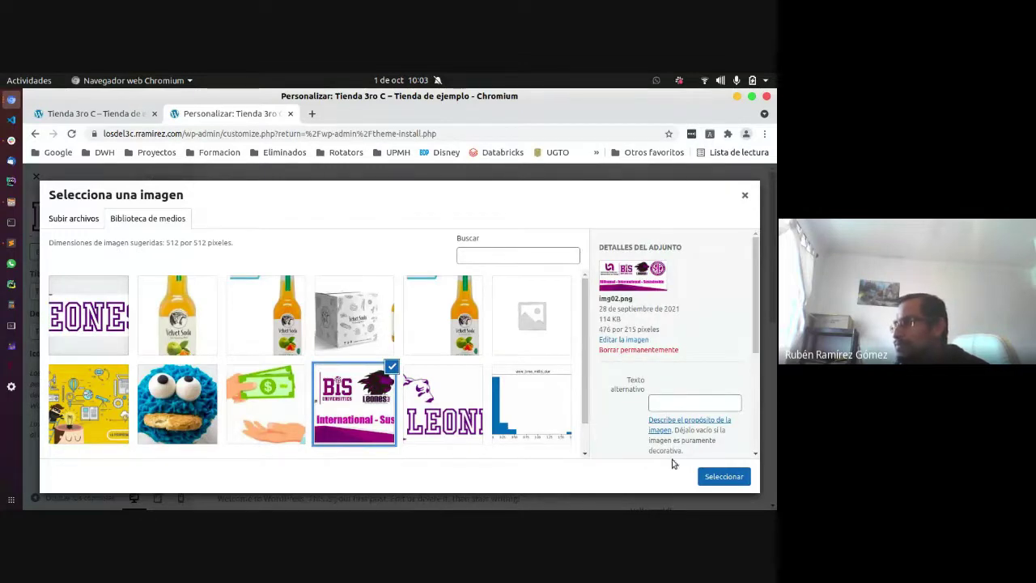
click(713, 476)
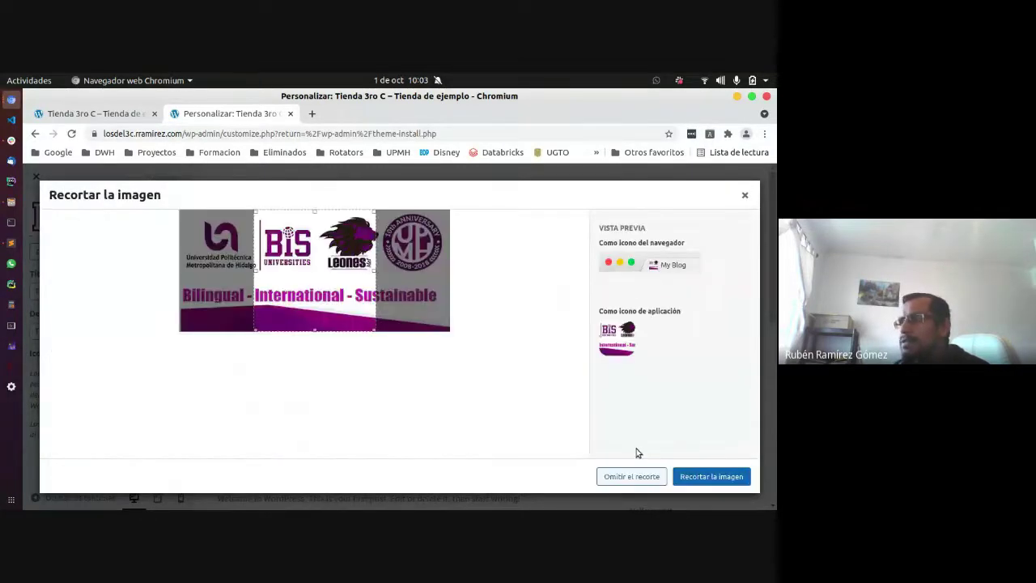
Step: Frame the Leones lion and 10th-anniversary seal in the icon crop box and apply the crop
drag(286, 264, 349, 263)
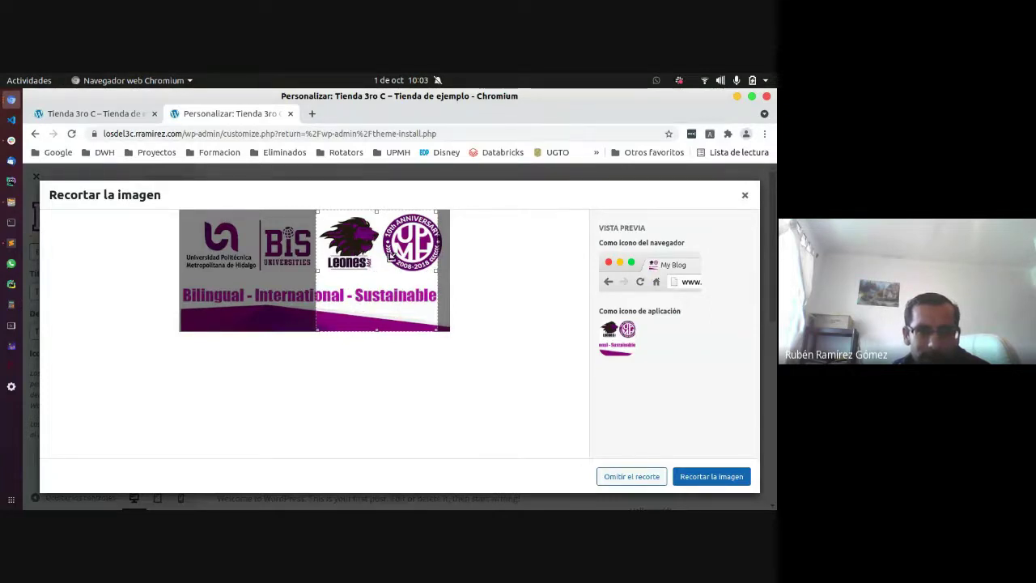
drag(391, 259, 351, 258)
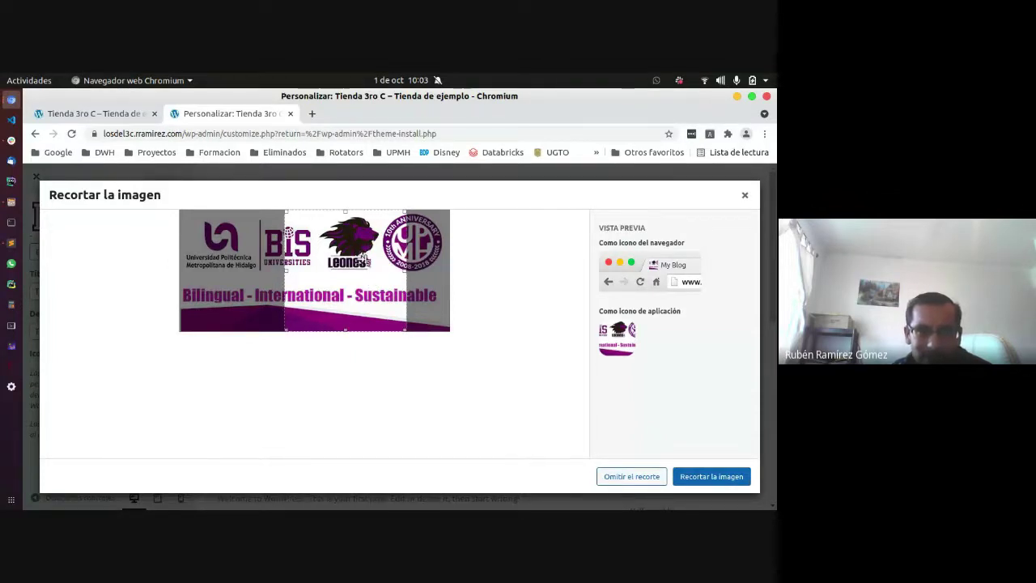
drag(354, 261, 388, 258)
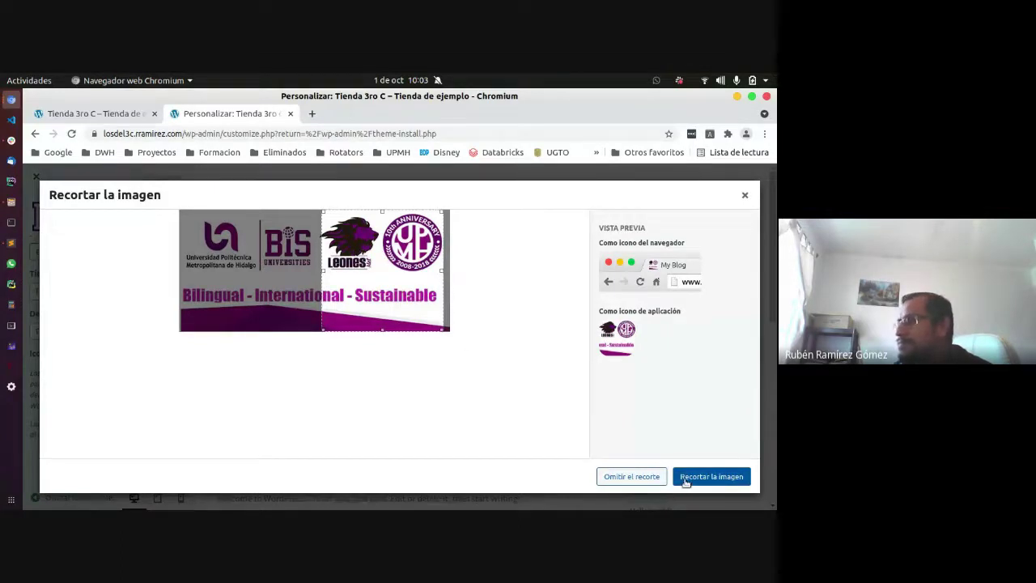
click(684, 479)
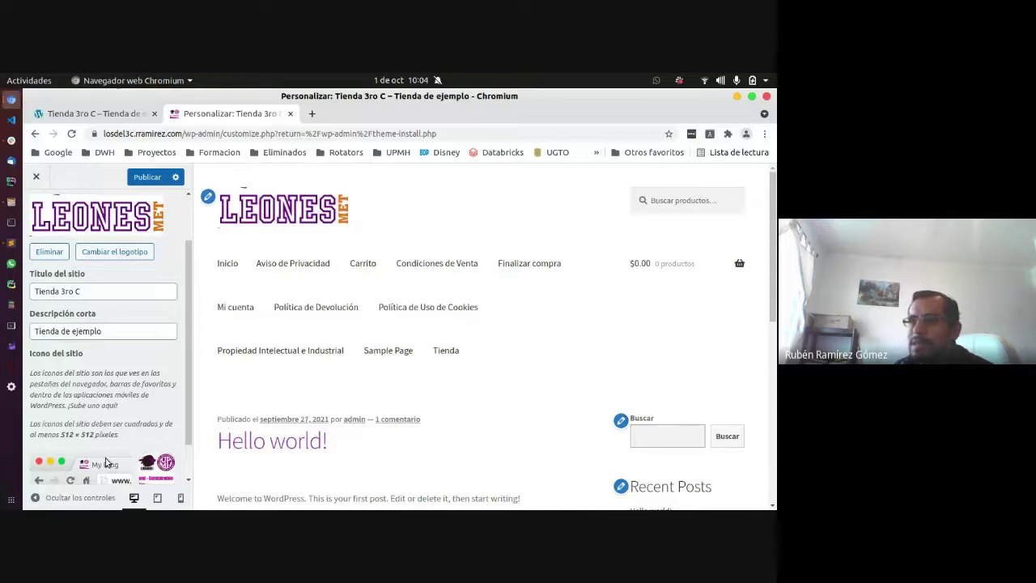
Step: Publish the cropped lion site icon and switch back to the live storefront tab
scroll(88, 468, down, 1)
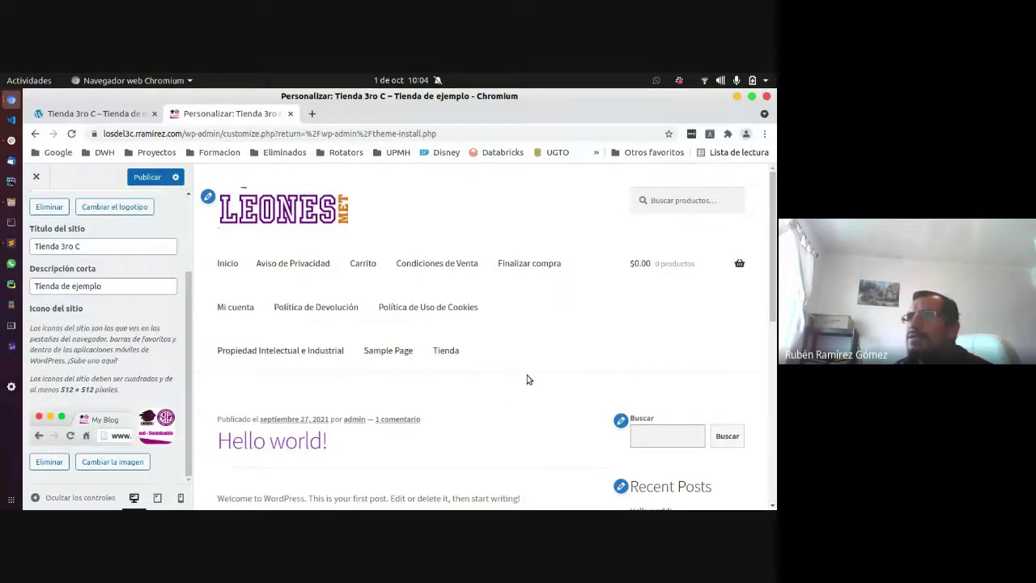
click(147, 177)
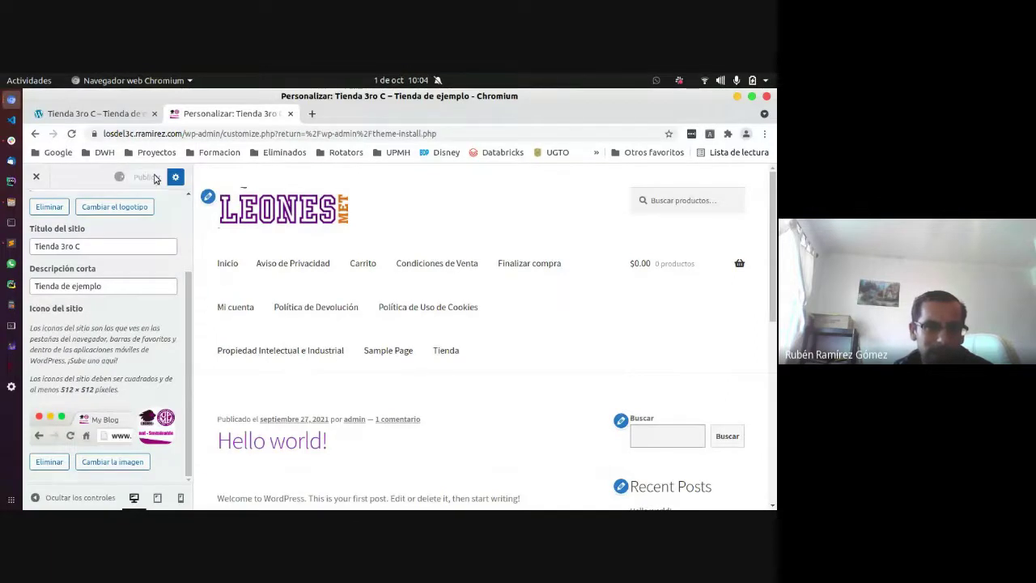
click(102, 115)
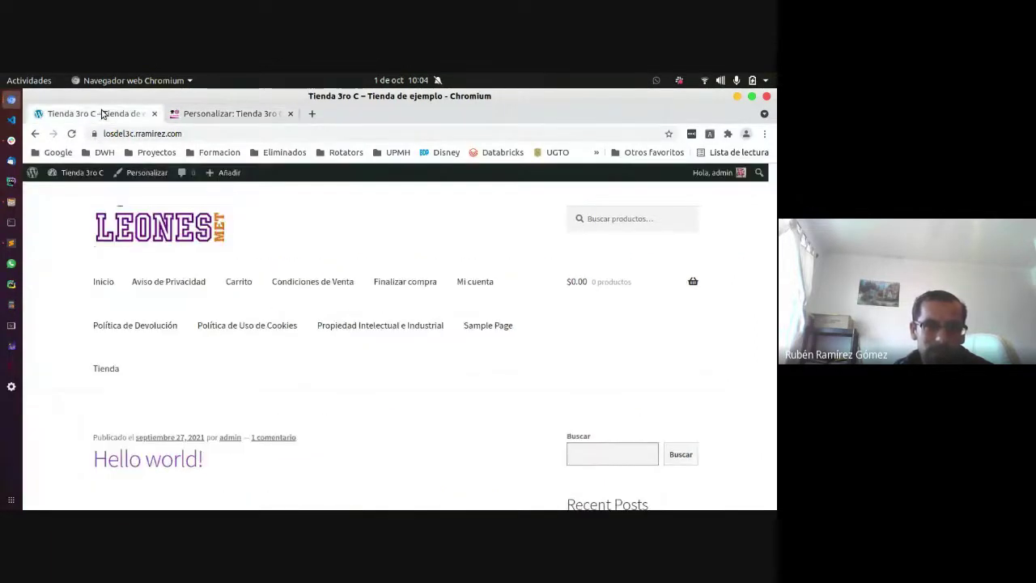
Step: Reload the Tienda 3ro C storefront twice so the tab picks up the lion icon
key(F5)
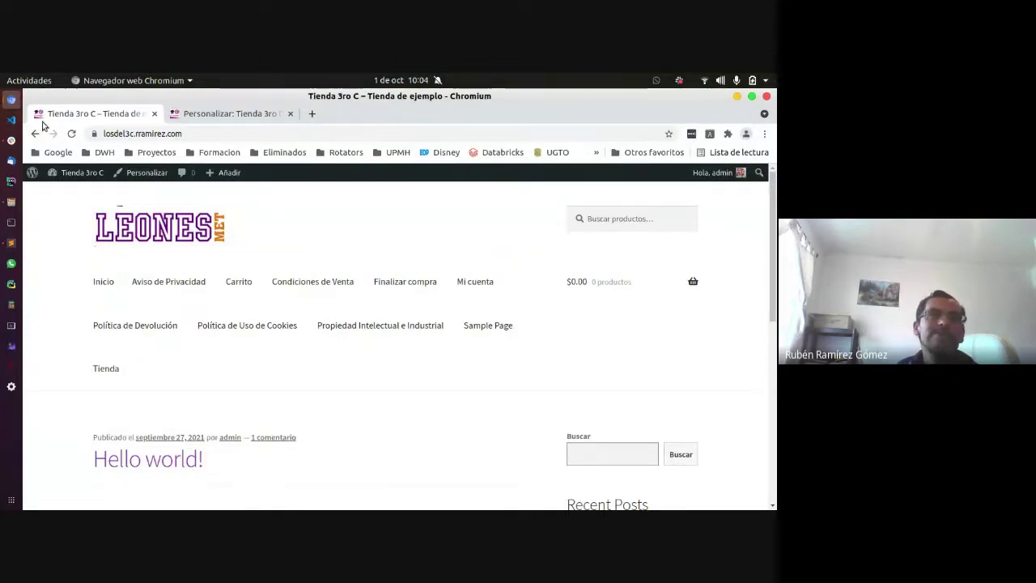
click(72, 134)
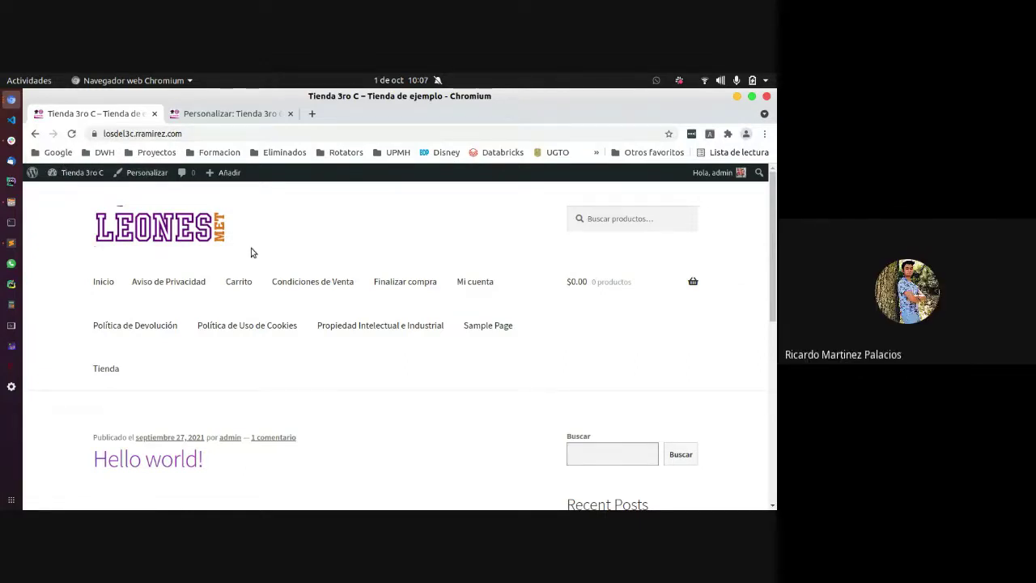
click(224, 113)
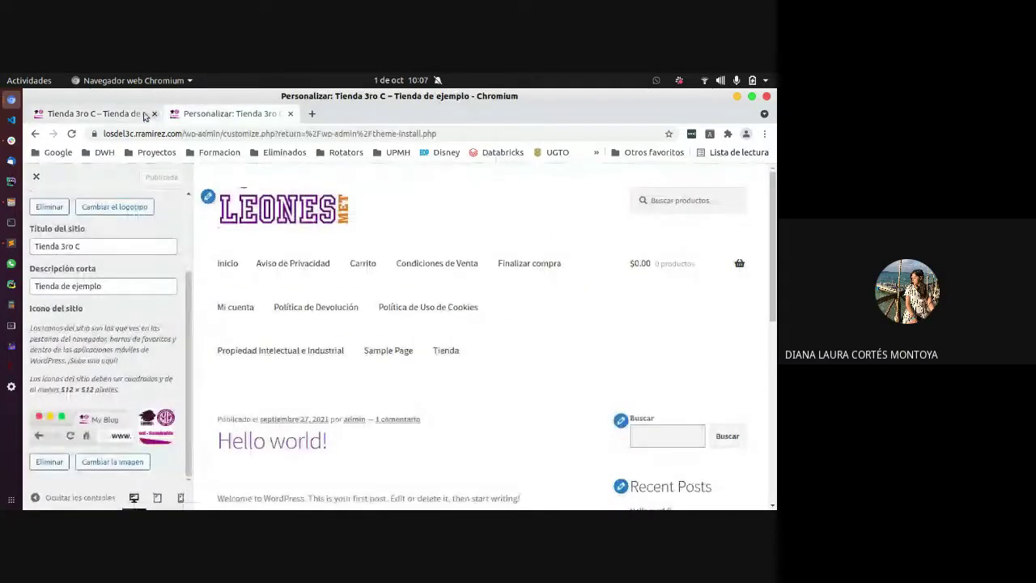
click(105, 113)
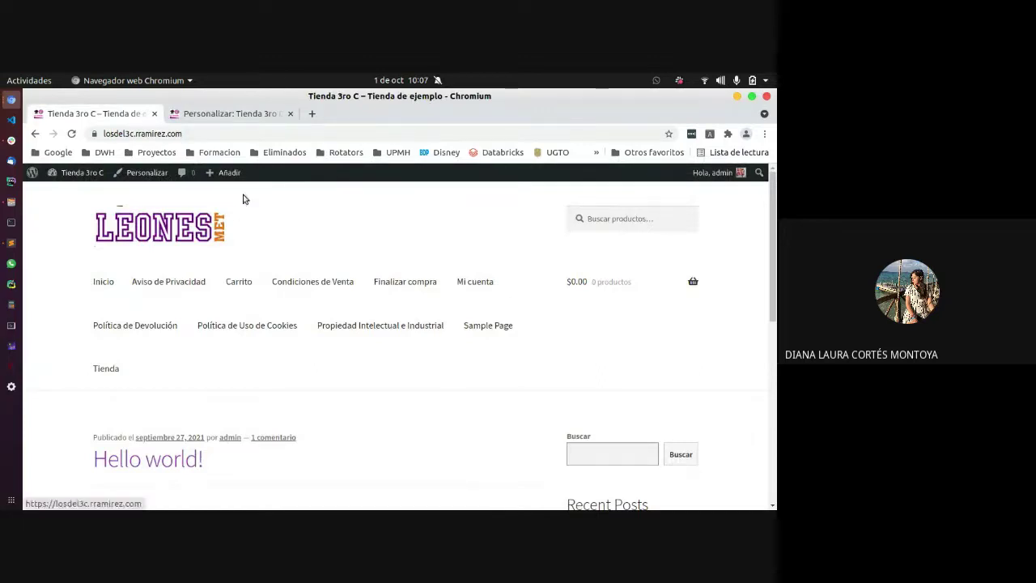
click(259, 113)
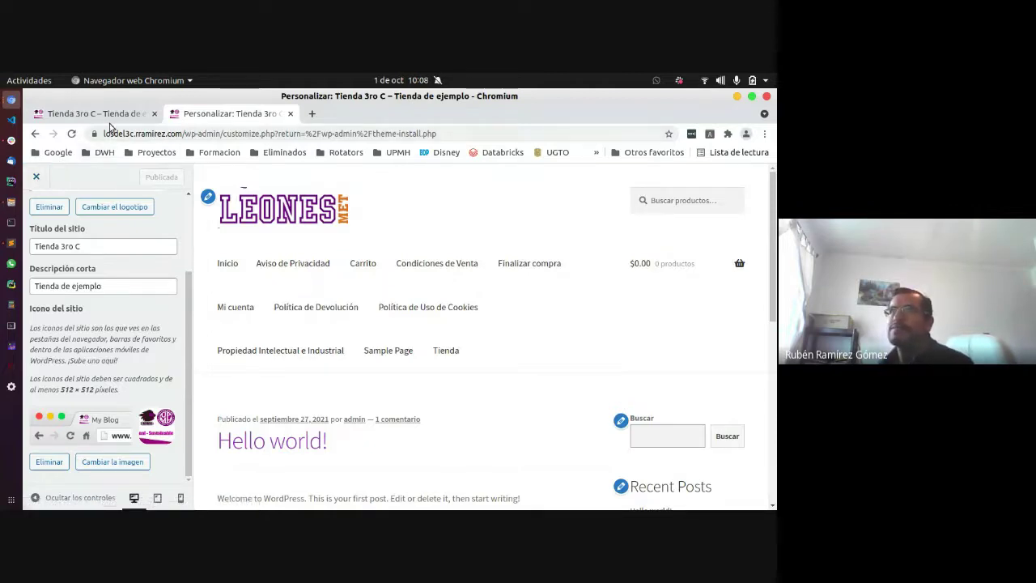
click(110, 119)
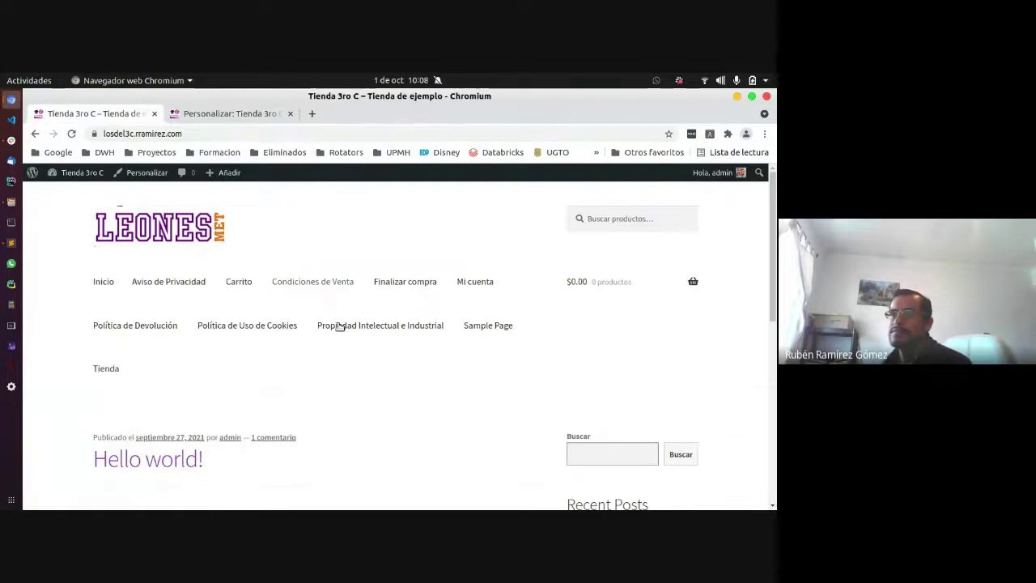
scroll(348, 405, down, 2)
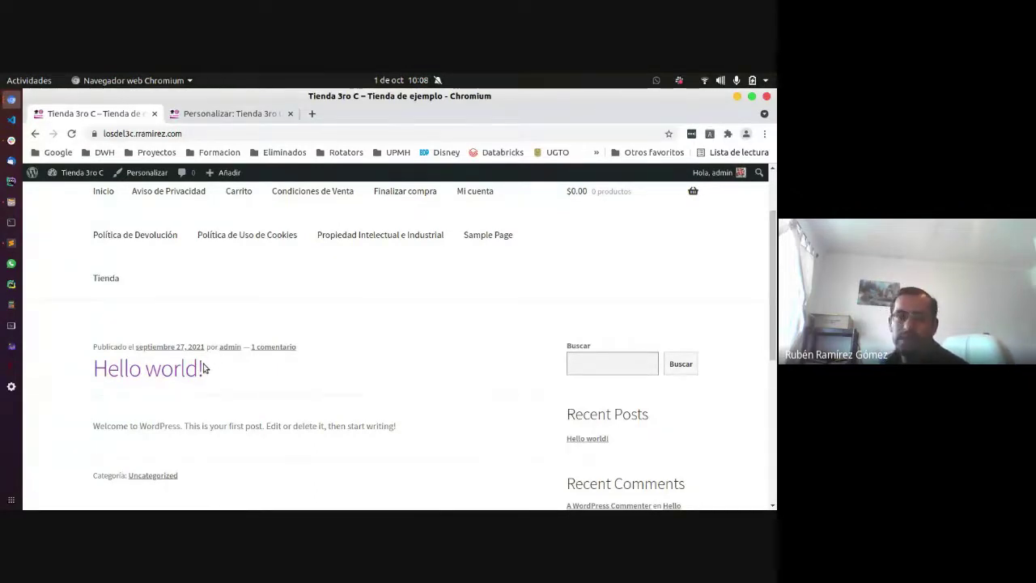
scroll(203, 365, up, 1)
scroll(203, 365, down, 2)
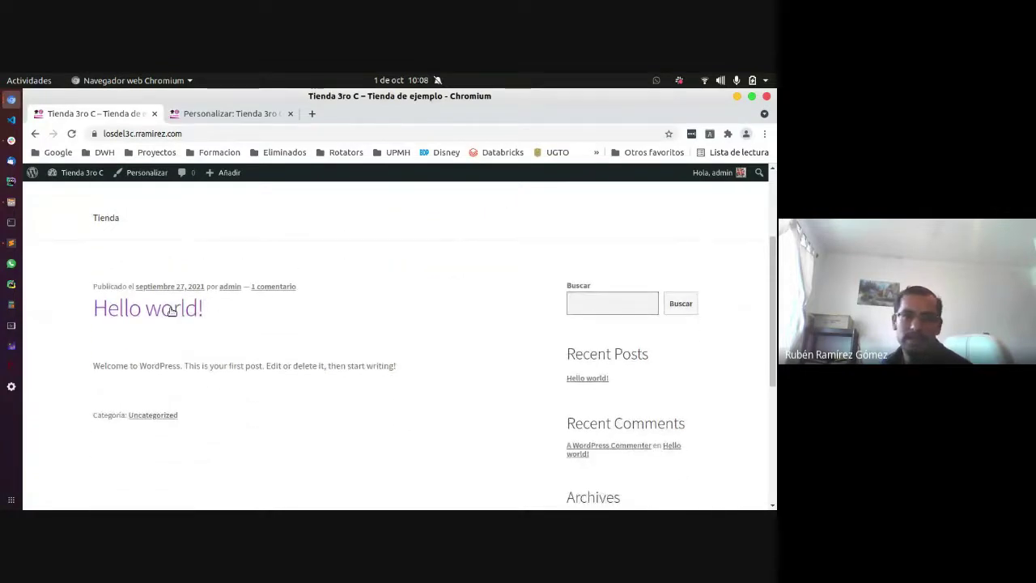
Step: Open the admin author archive from the Hello world! post and select the author name in the heading
click(231, 288)
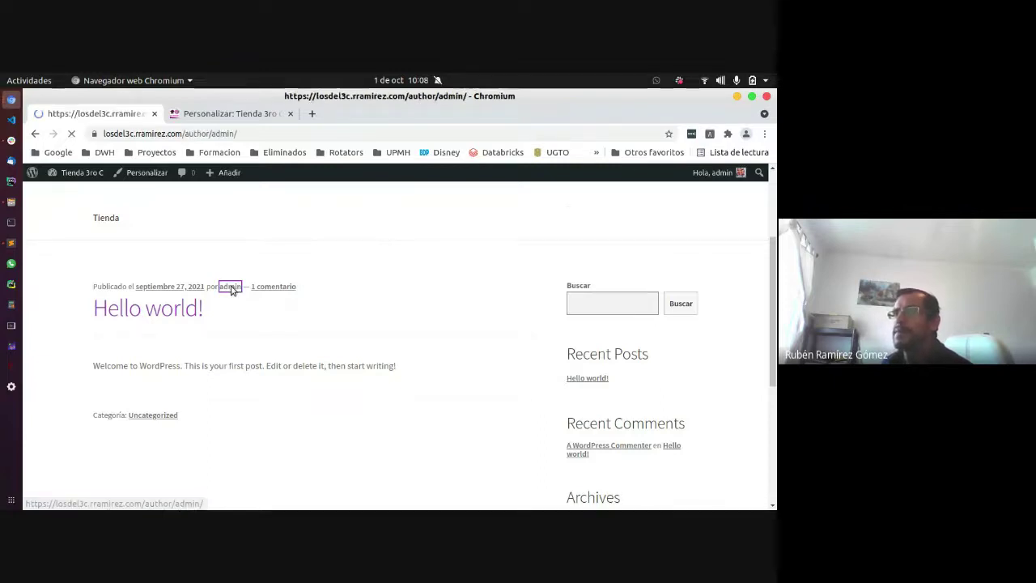
scroll(260, 378, down, 5)
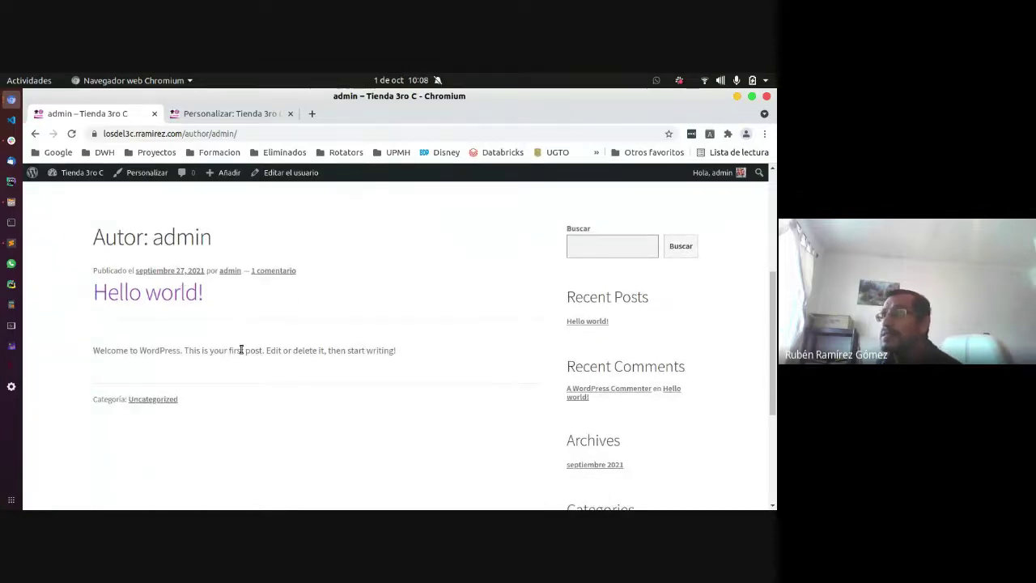
click(229, 272)
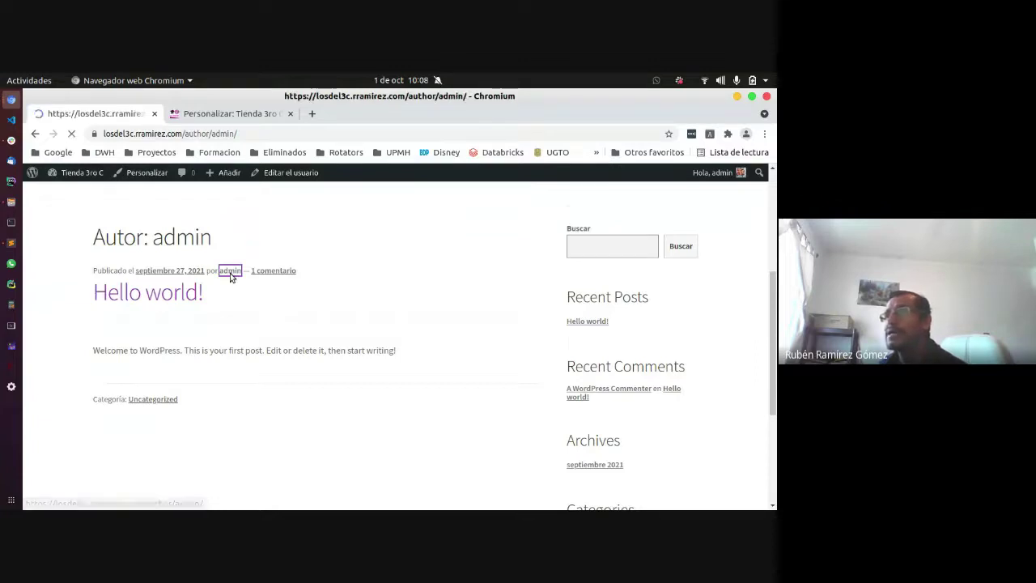
scroll(251, 324, down, 1)
scroll(259, 348, down, 1)
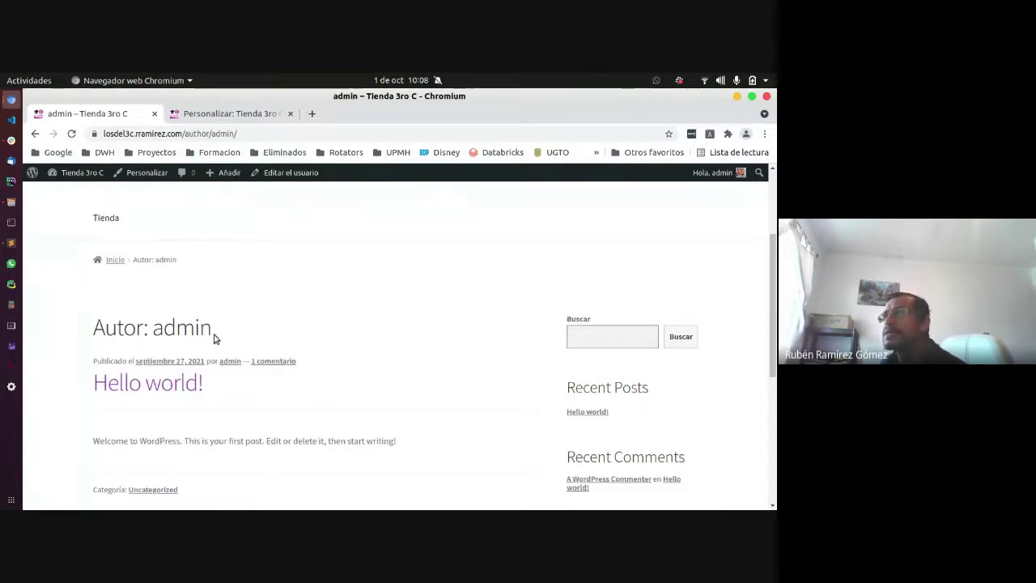
drag(212, 338, 151, 336)
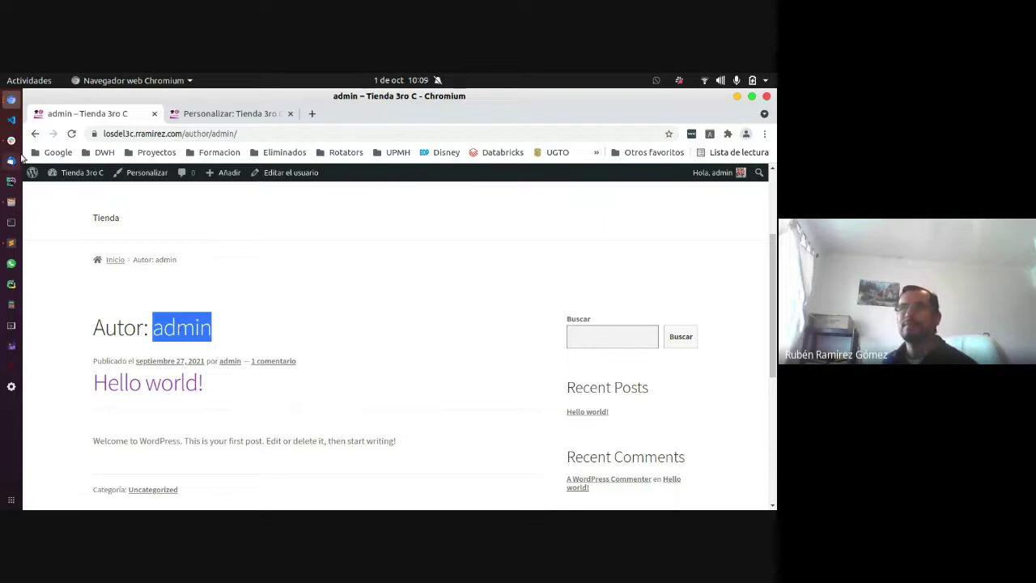
Step: Go back to the Tienda 3ro C home page and scroll down to the Recent Posts and Archives widgets
click(35, 134)
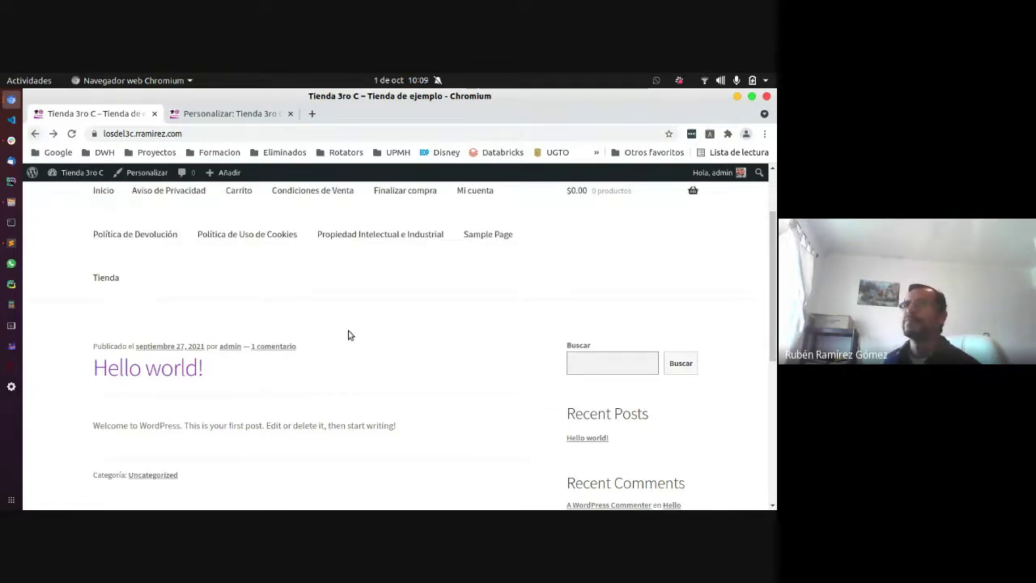
scroll(496, 443, down, 2)
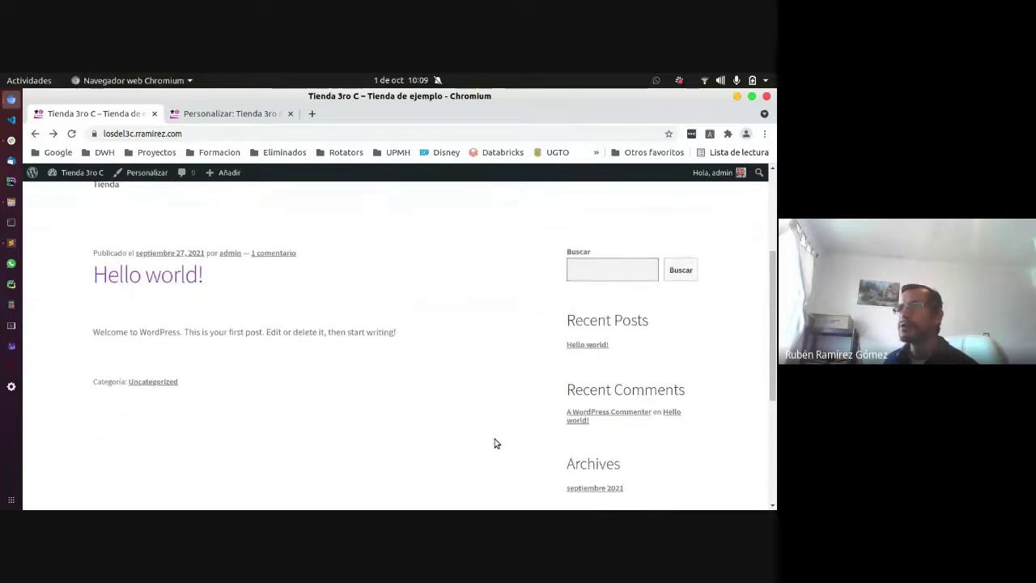
scroll(496, 444, down, 4)
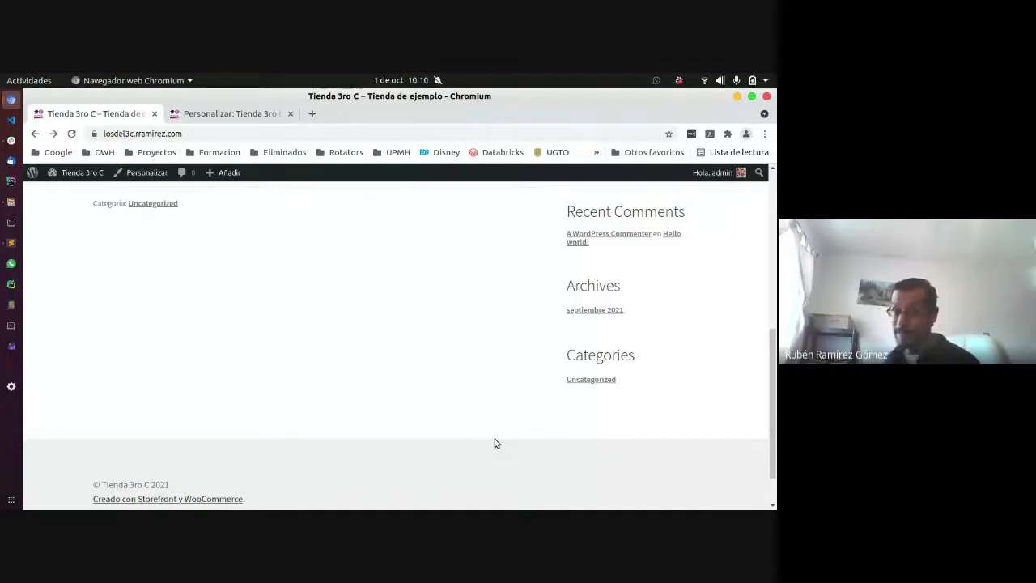
Step: Return to the 'Personalizar: Tienda 3ro C' customizer tab and open a new blank browser tab
click(225, 116)
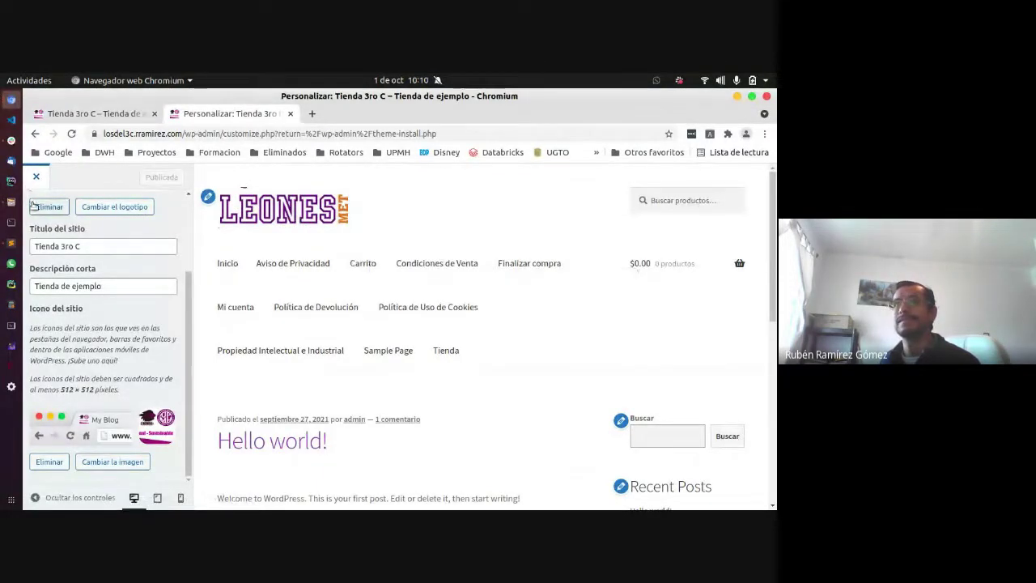
click(311, 114)
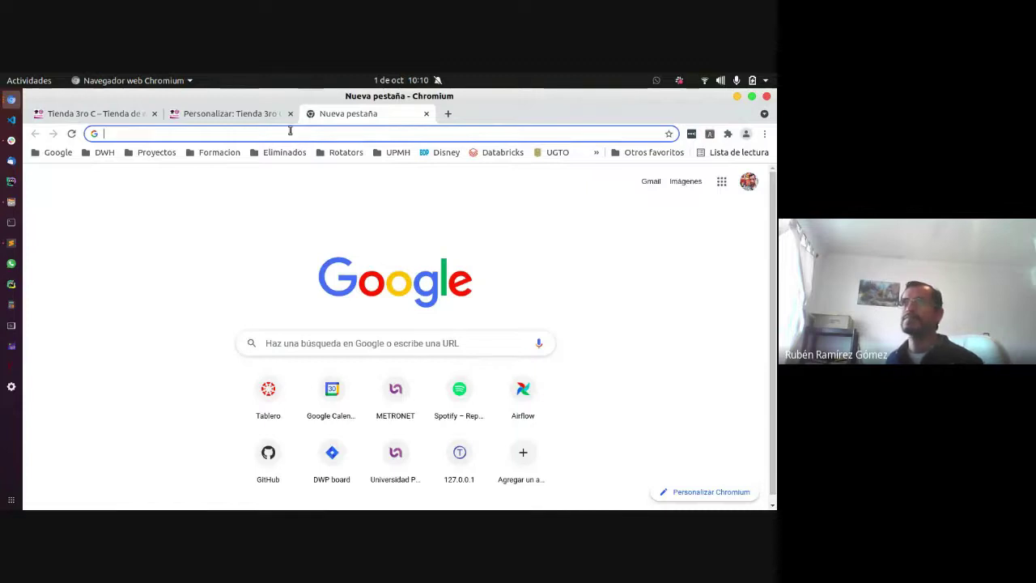
Step: Load the losdel3c.rramirez.com store site from the address bar suggestions
text(los)
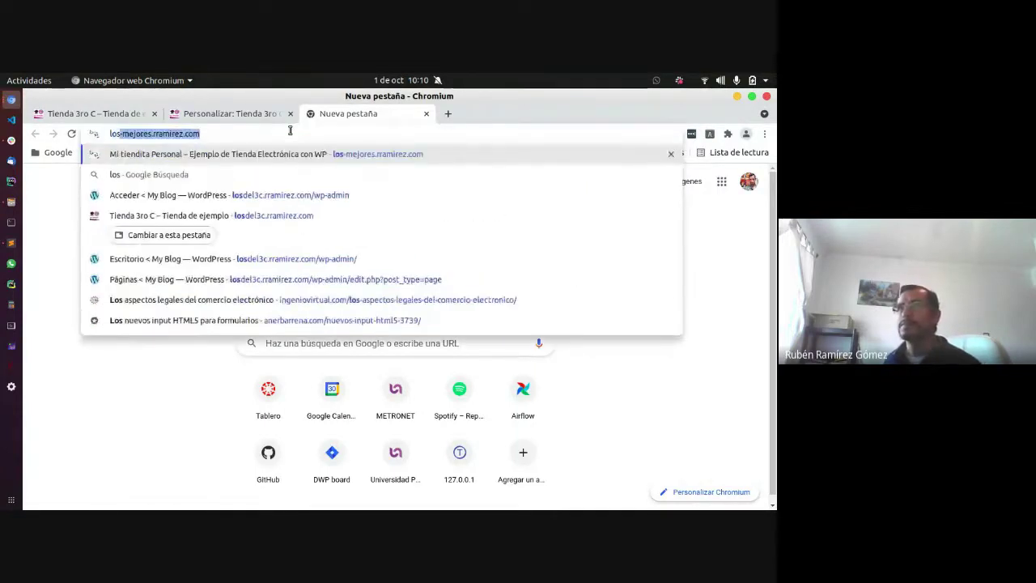
key(Down)
key(Down)
key(Down)
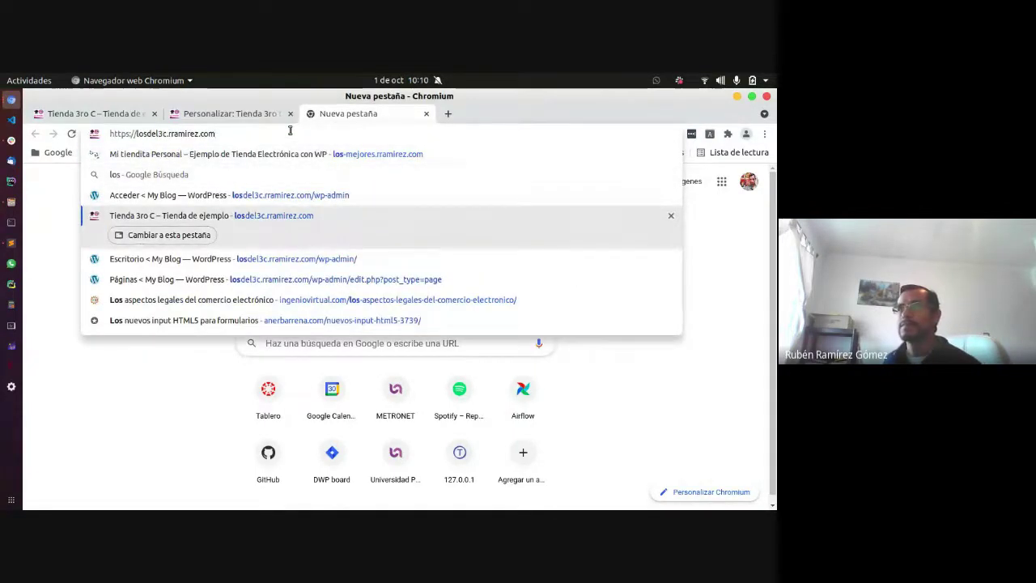
key(Return)
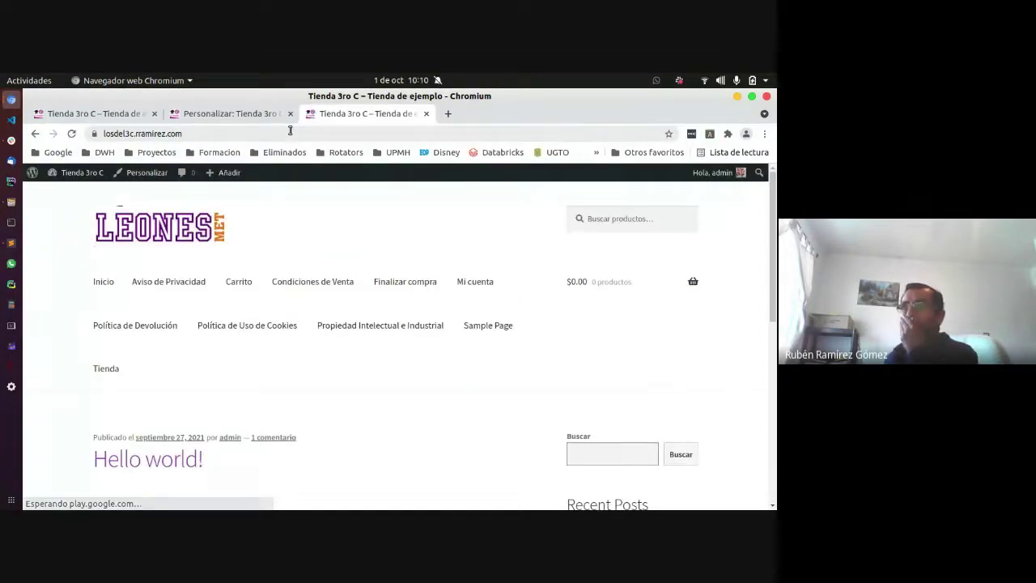
Step: Append /wp-admin to the store address to reach the WordPress dashboard
click(255, 135)
double_click(255, 136)
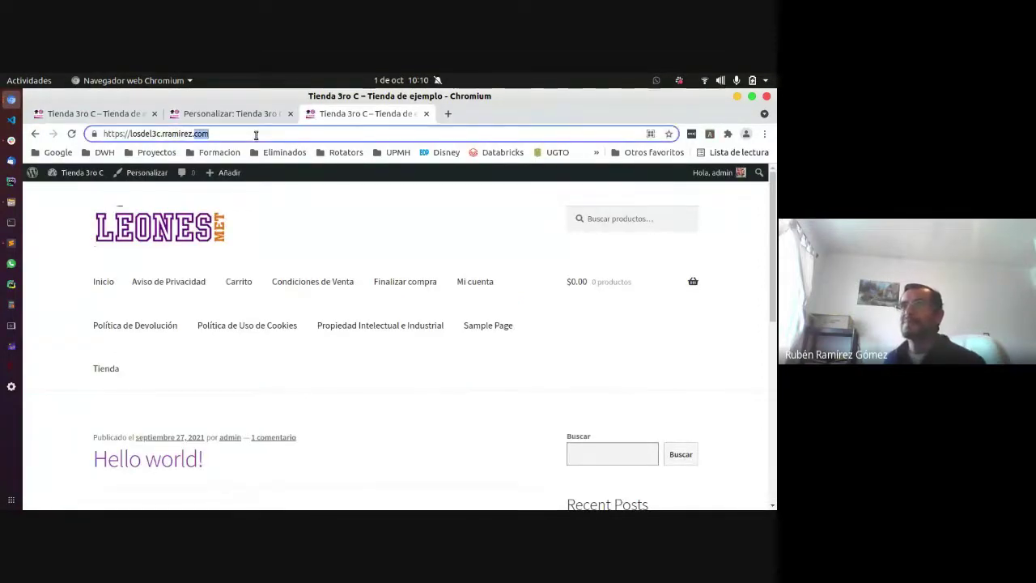
click(256, 135)
text(/)
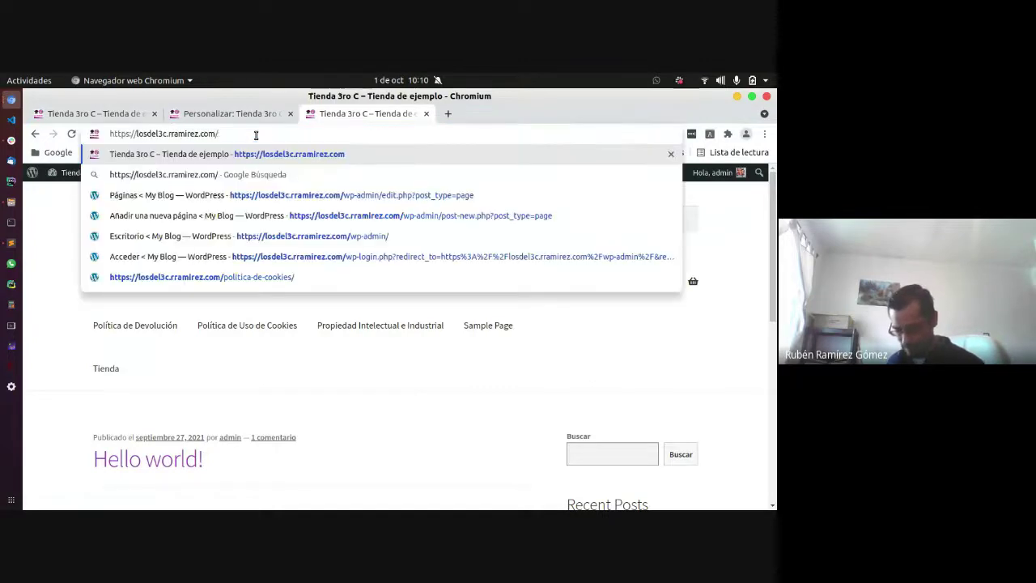
text(wp-admin)
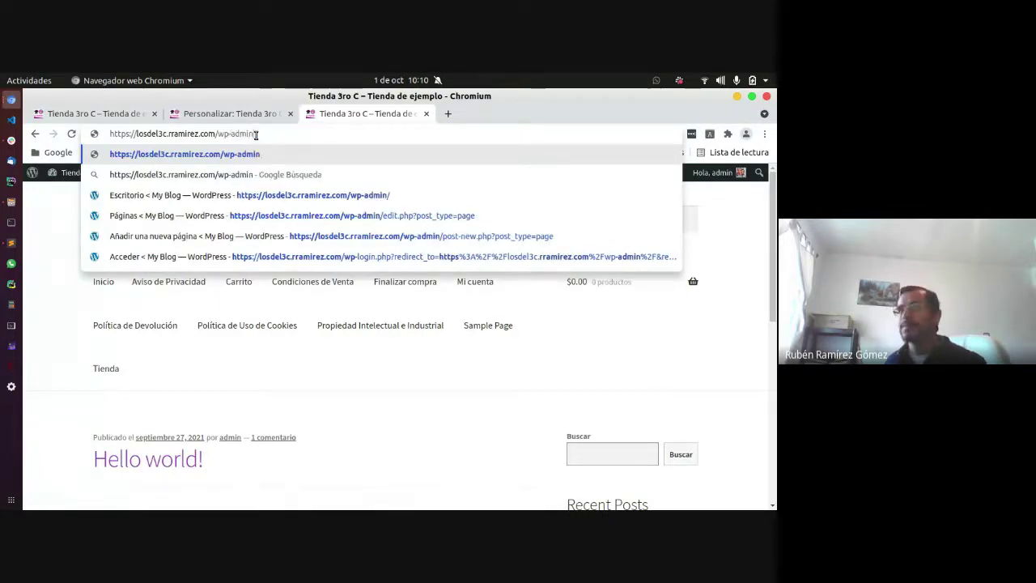
key(Return)
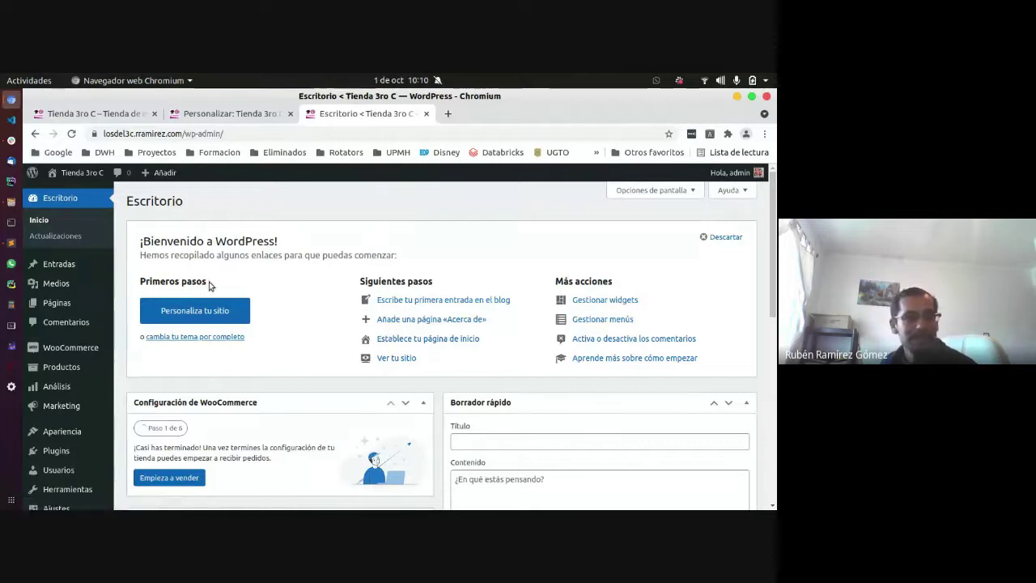
Step: Open Todas las páginas from the Páginas menu in the admin sidebar
mouse_move(65, 304)
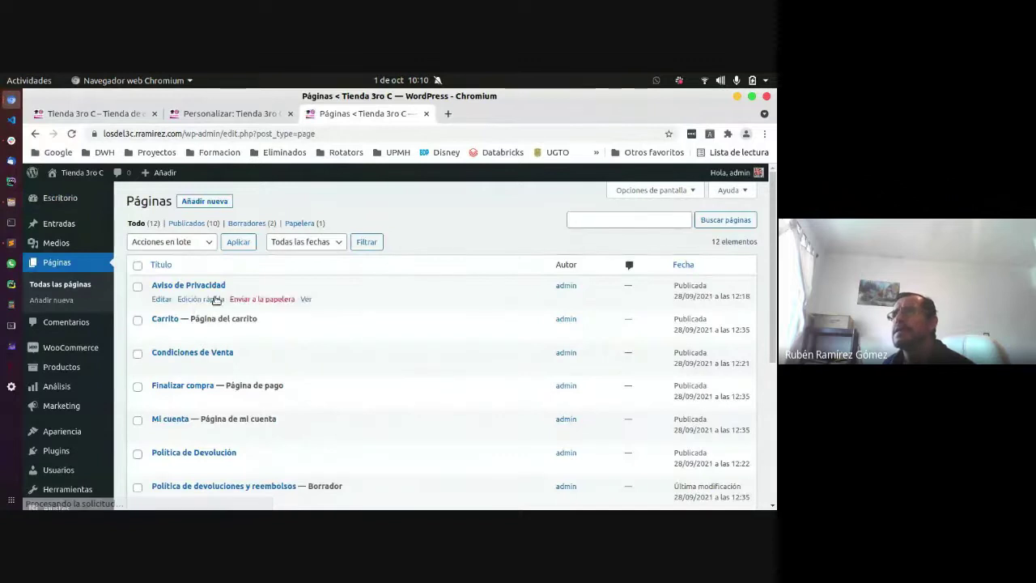
Step: Review the 12 existing pages, then start a new page with 'Añadir nueva'
scroll(309, 388, down, 5)
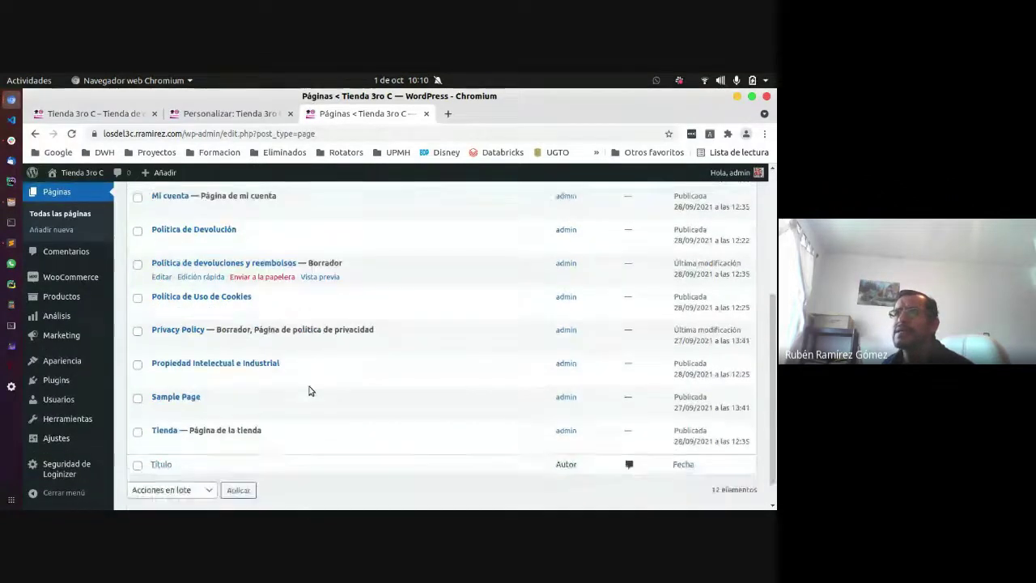
scroll(309, 390, up, 5)
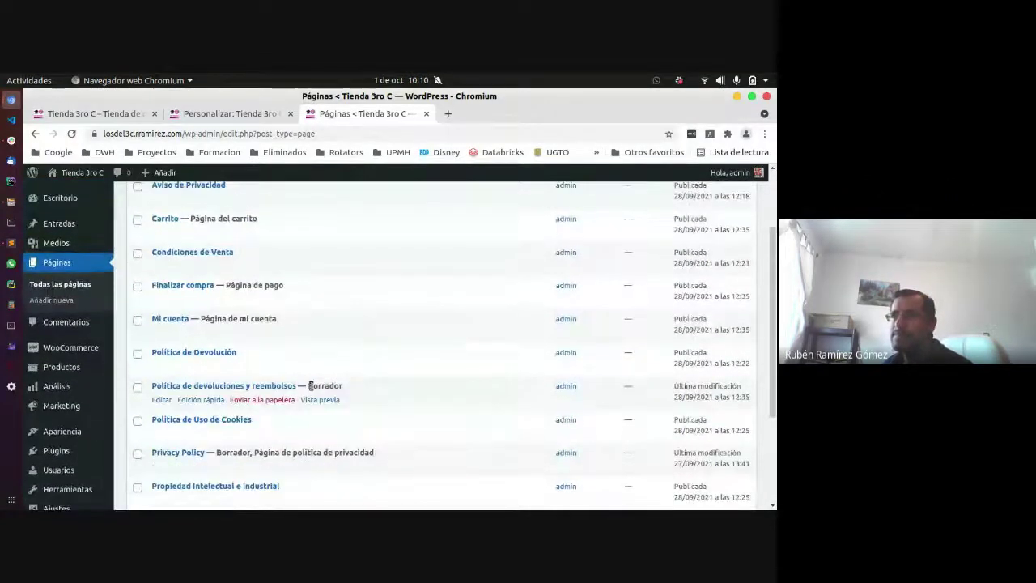
scroll(309, 390, down, 1)
scroll(309, 389, up, 1)
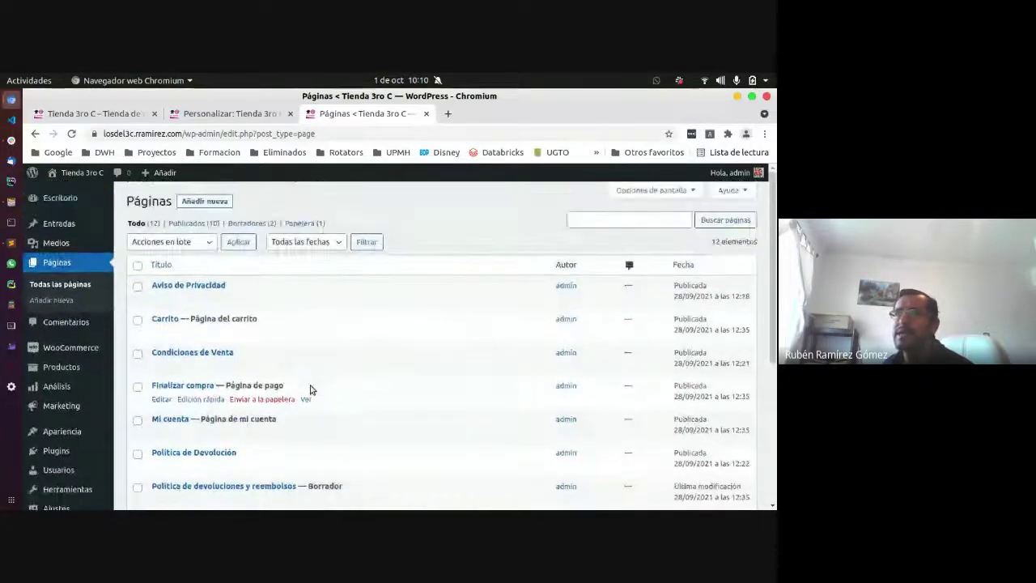
scroll(309, 390, up, 1)
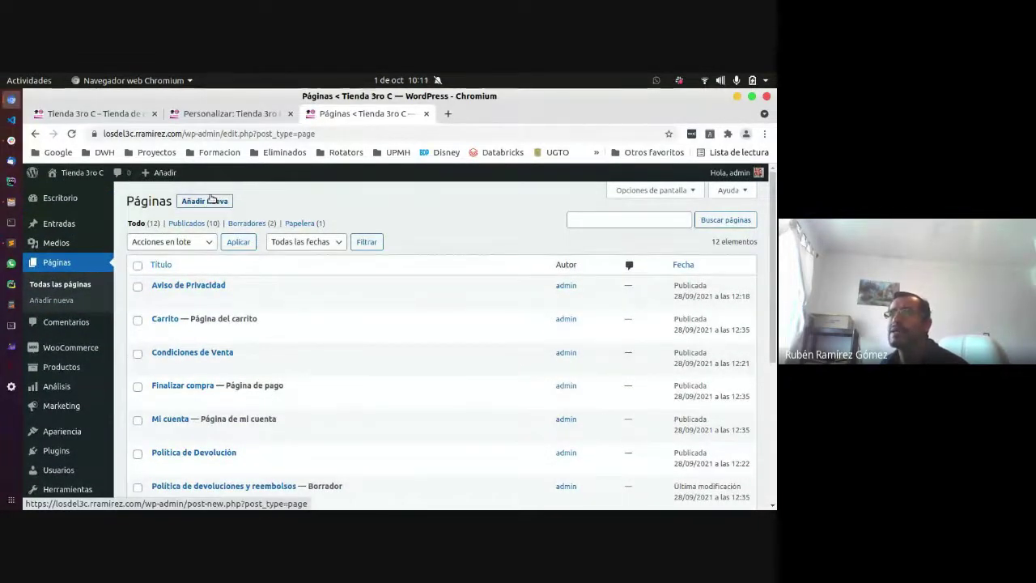
click(214, 202)
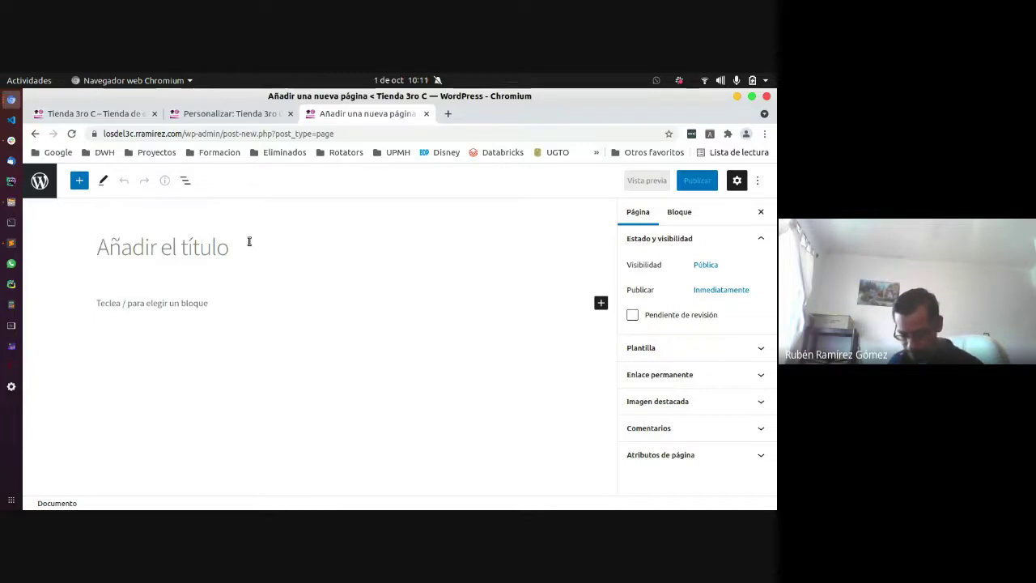
Step: Title the new page 'Página de Ejemplo'
text(Pa)
key(BackSpace)
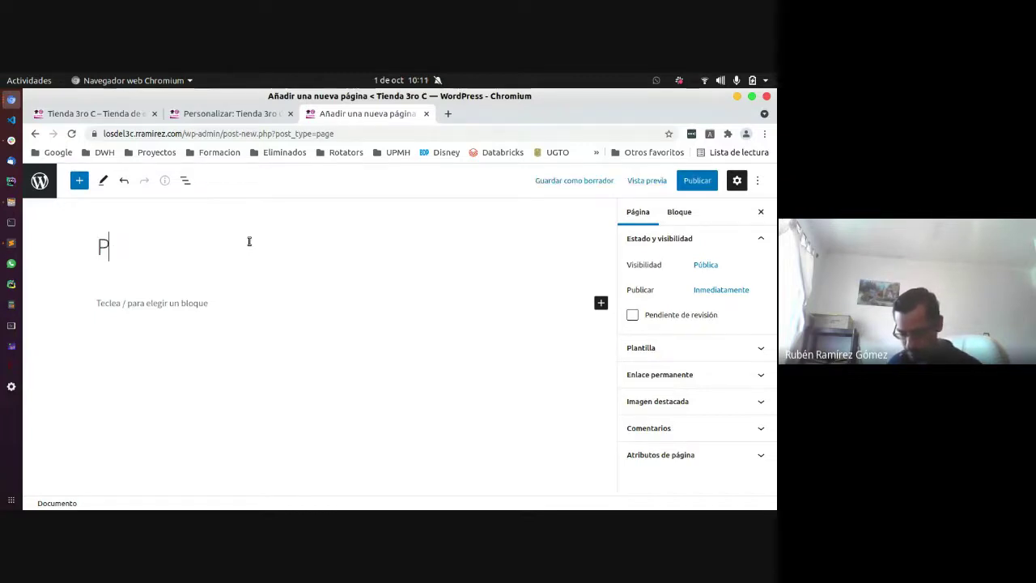
text(ágia)
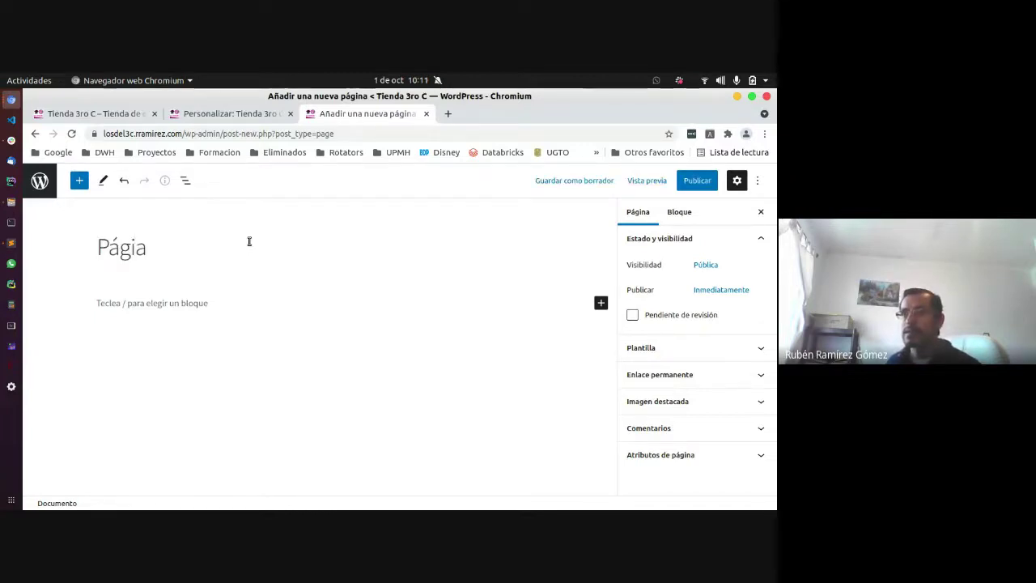
key(BackSpace)
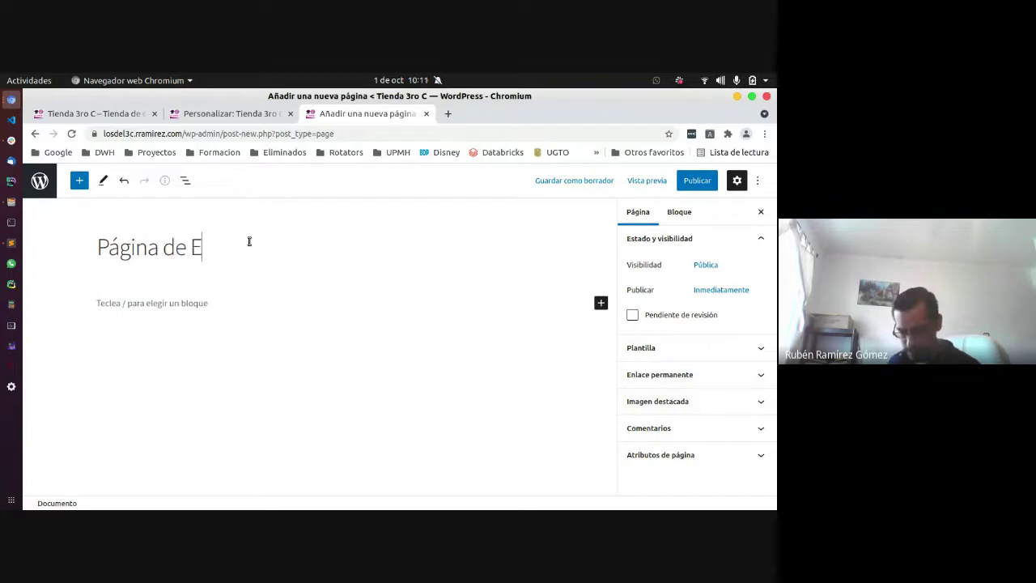
text(na de Ejemplo)
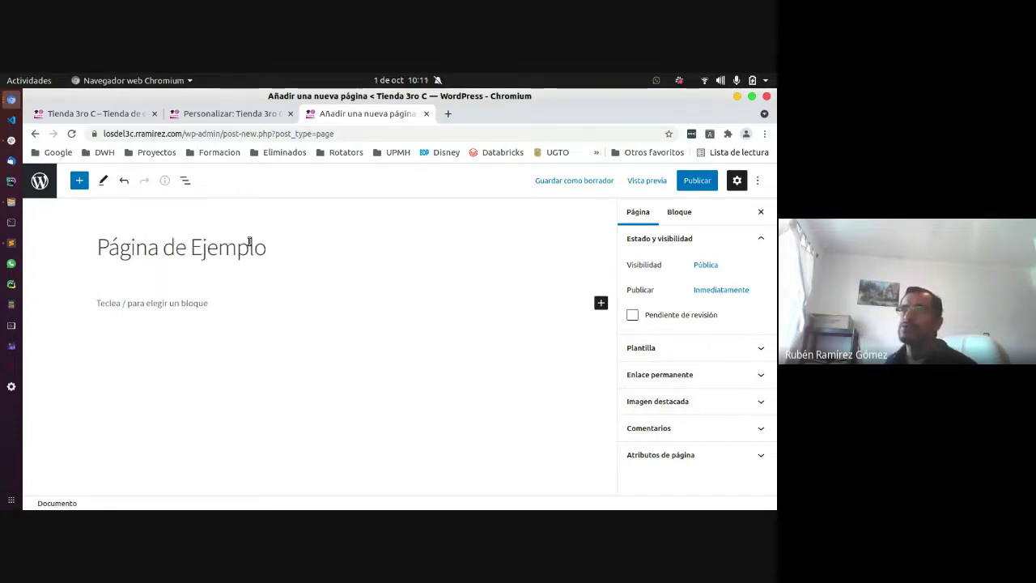
key(Return)
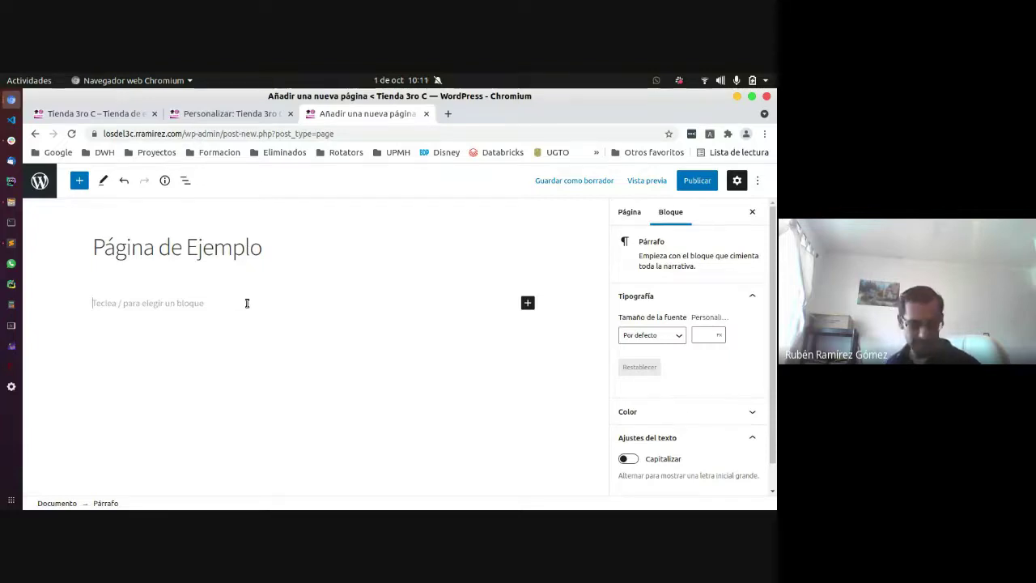
Step: Add filler paragraphs 'sadfsadsa', 'sadas', 'asd' and 'asdsdfsddsfsdddfs' to the page body
text(sadfsadsa)
key(Return)
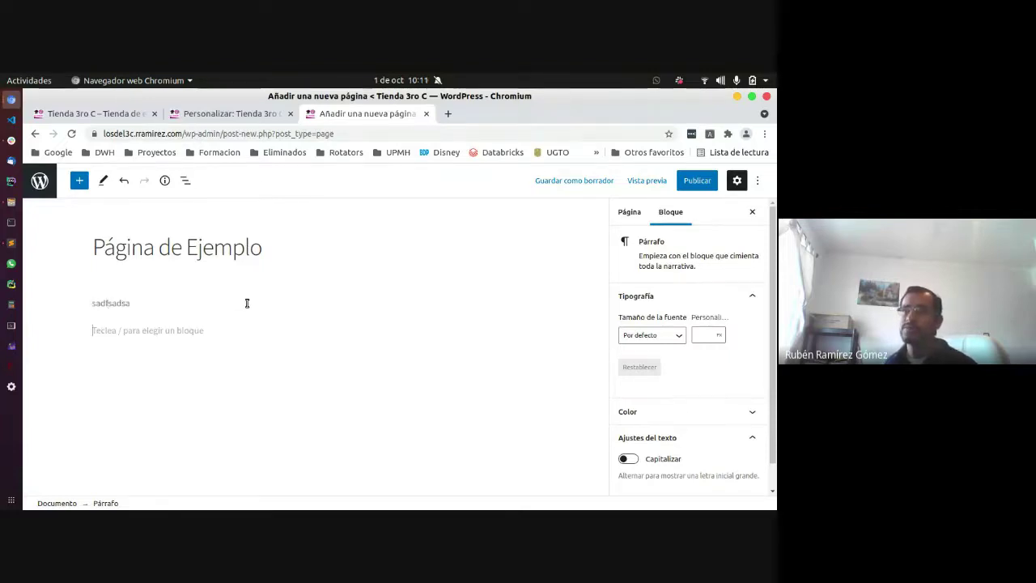
text(sadas)
key(Return)
text(asd)
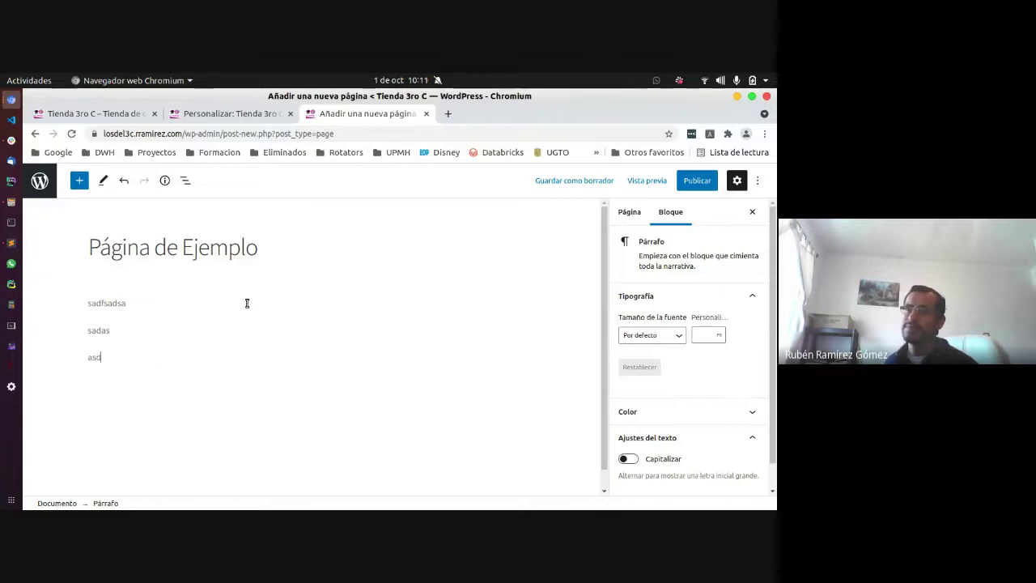
key(Return)
key(Return)
text(asdsdf)
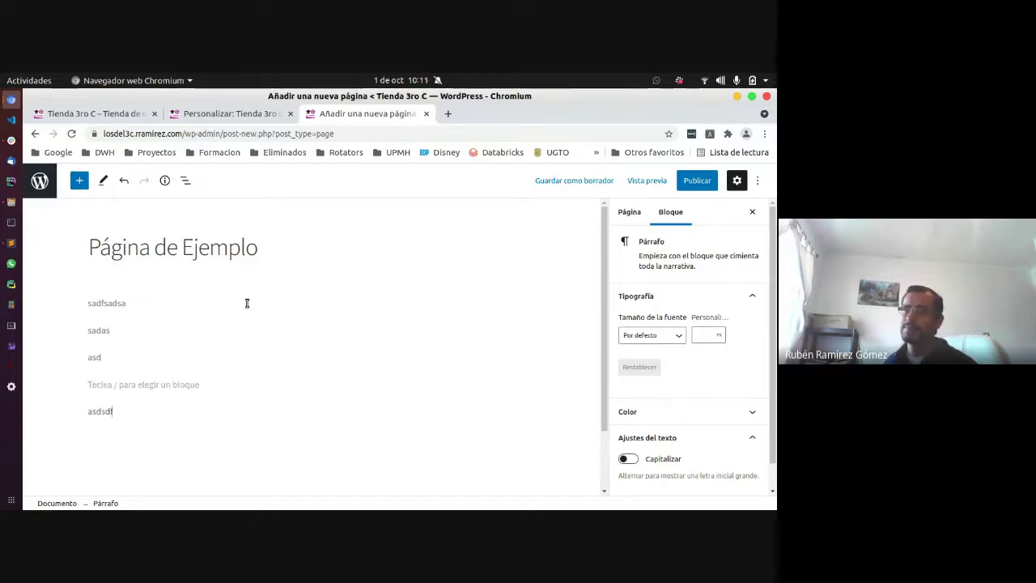
text(sddsfsdf)
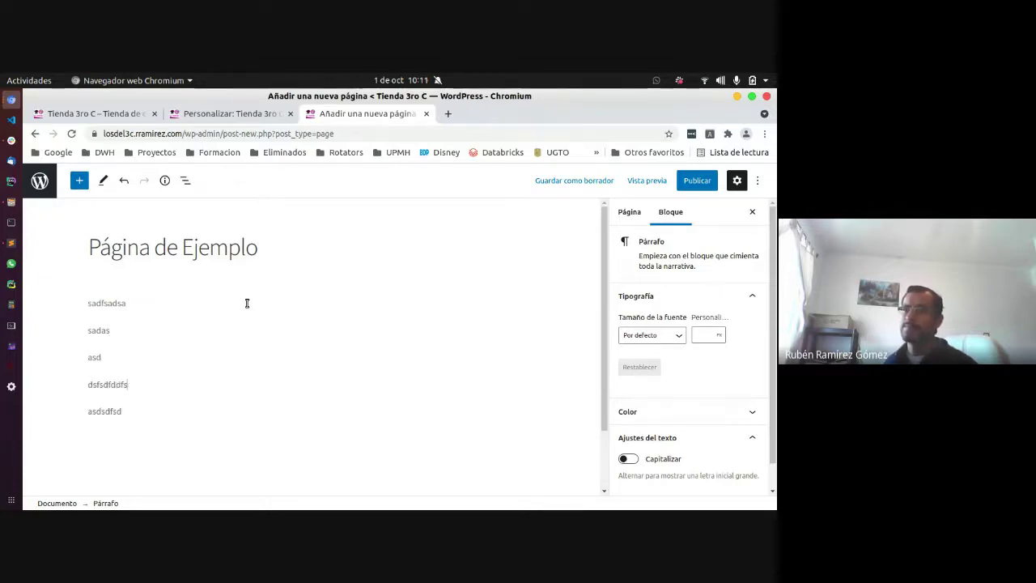
text(ddfs)
key(Return)
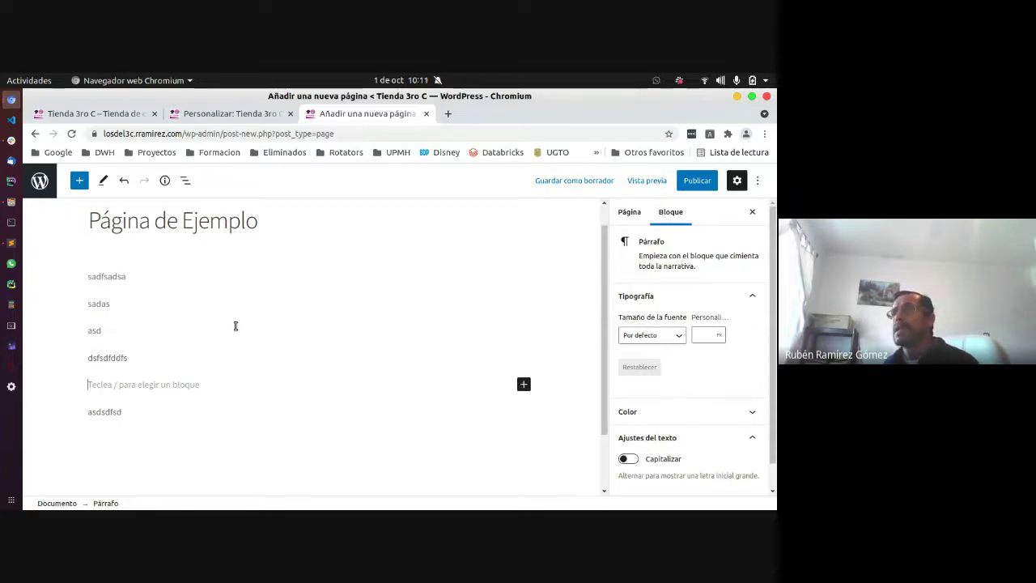
mouse_move(236, 346)
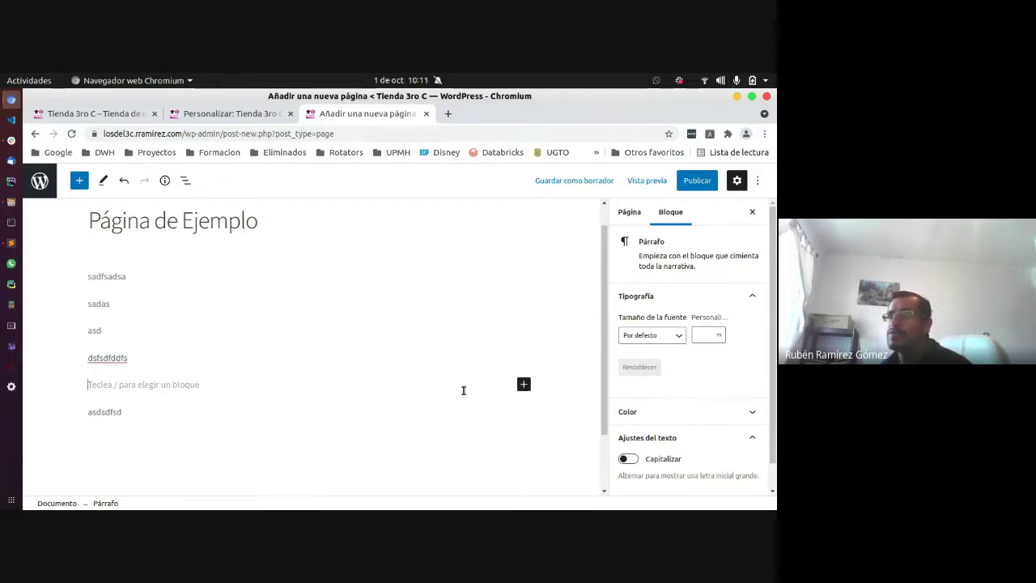
Step: Browse all block types in the block library, then close it and return to the page text
click(523, 384)
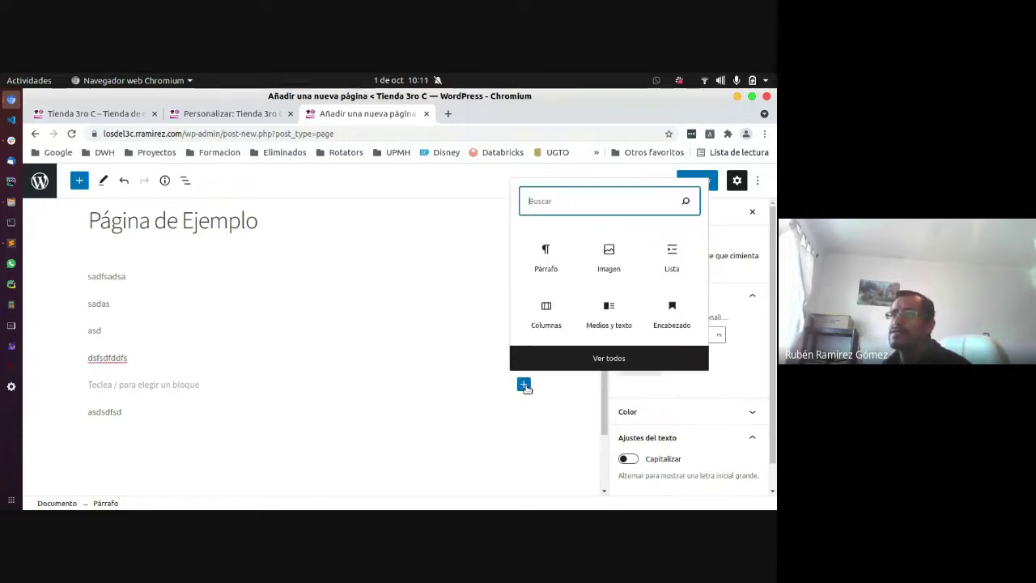
click(576, 360)
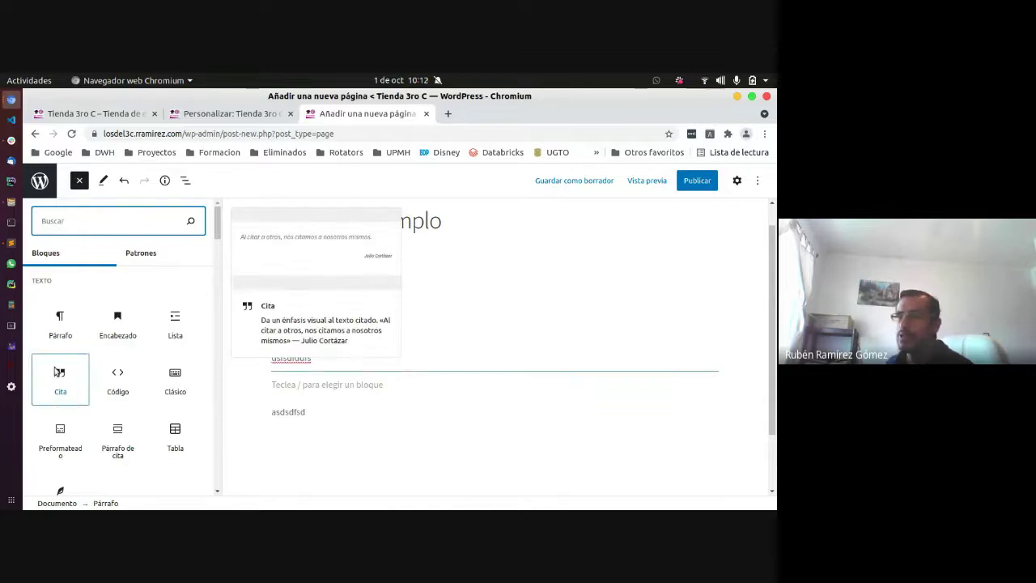
scroll(172, 366, down, 5)
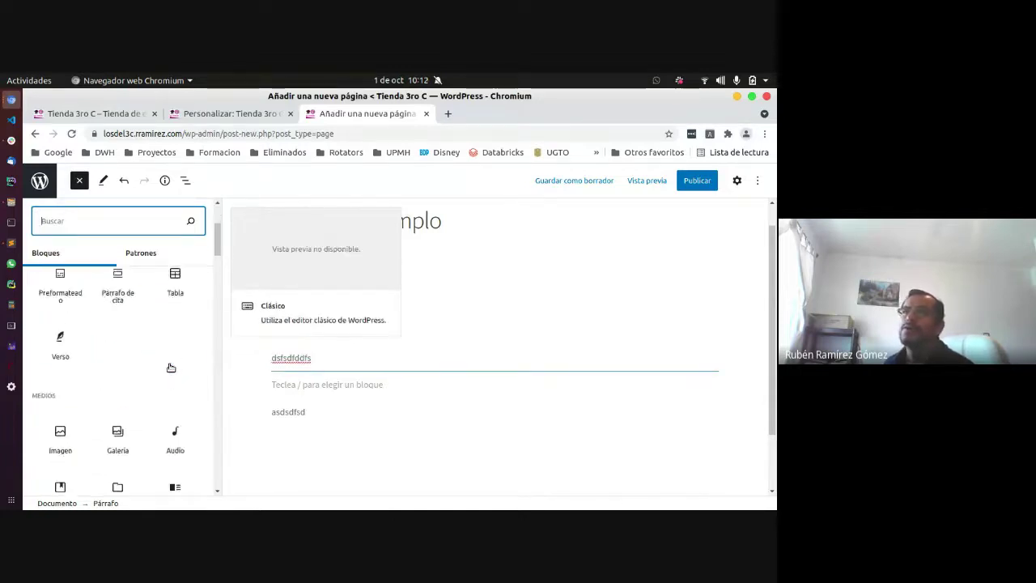
scroll(171, 369, down, 2)
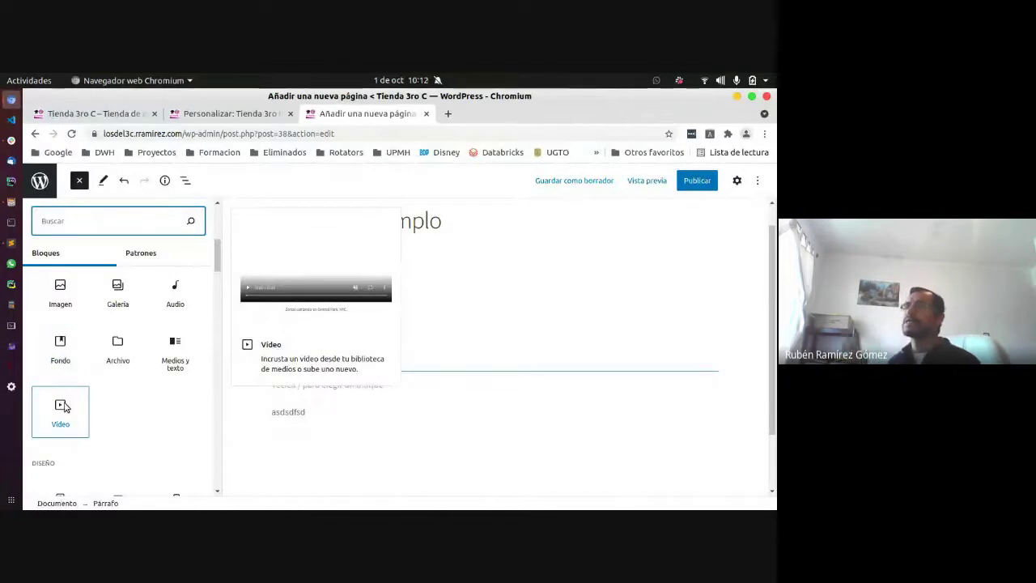
scroll(161, 480, down, 2)
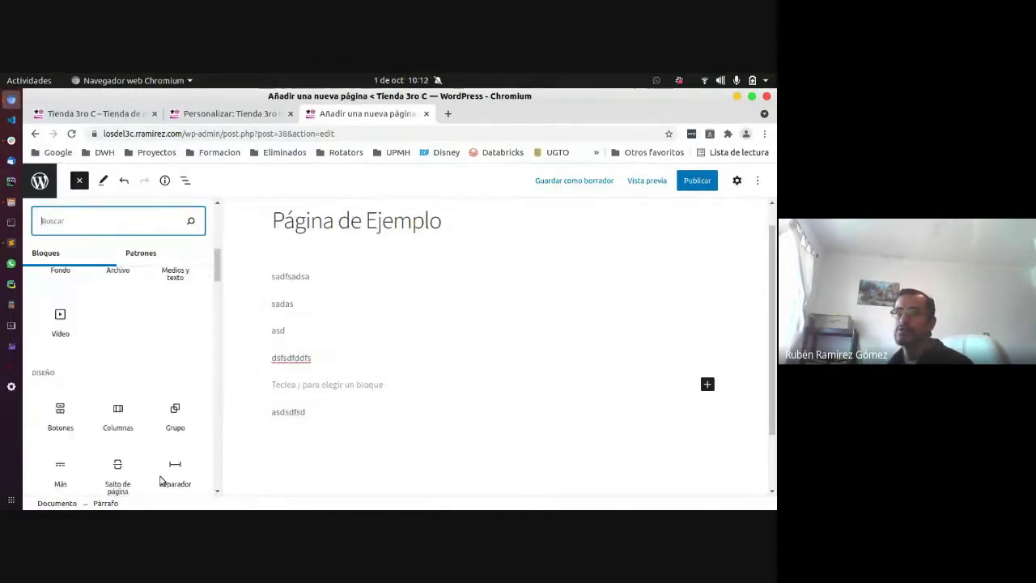
scroll(162, 479, down, 3)
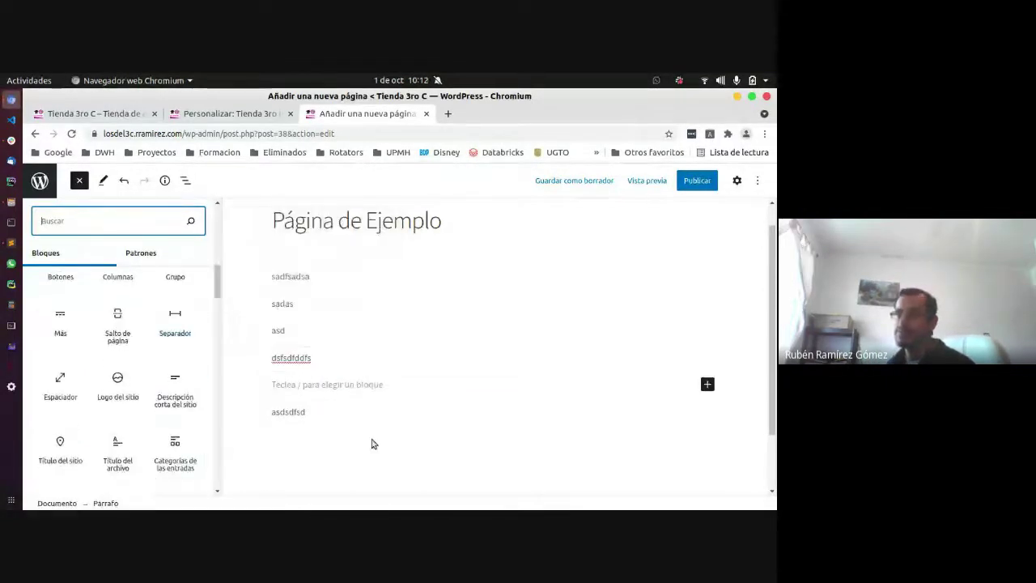
click(415, 433)
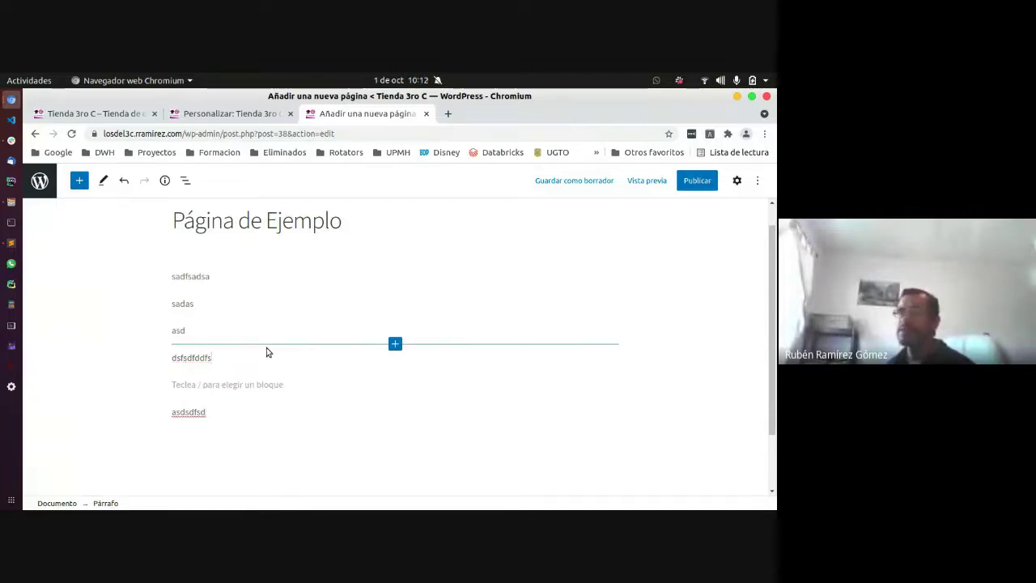
Step: Publish Página de Ejemplo and open 'Ver la página' in a new tab
click(697, 180)
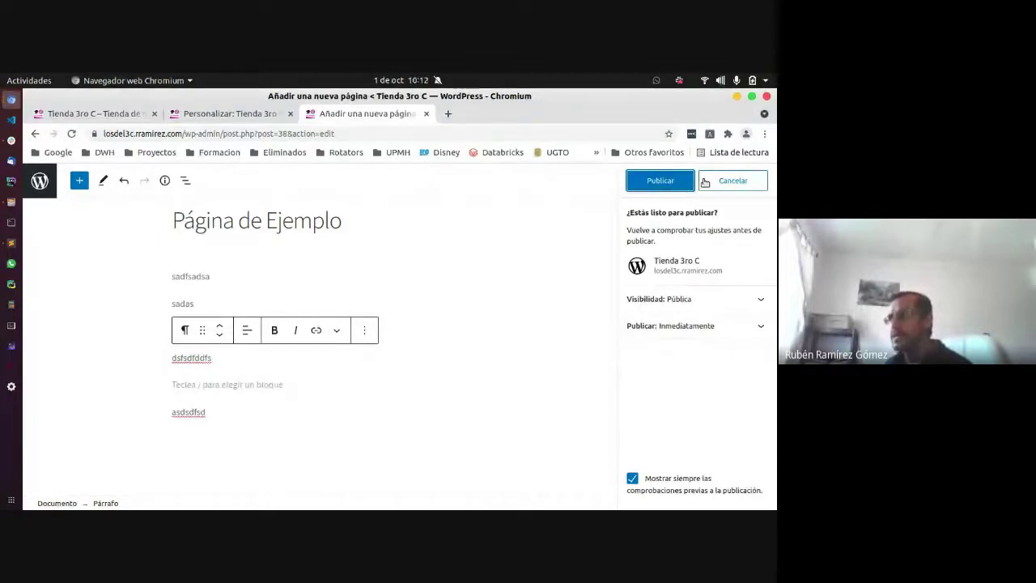
click(670, 181)
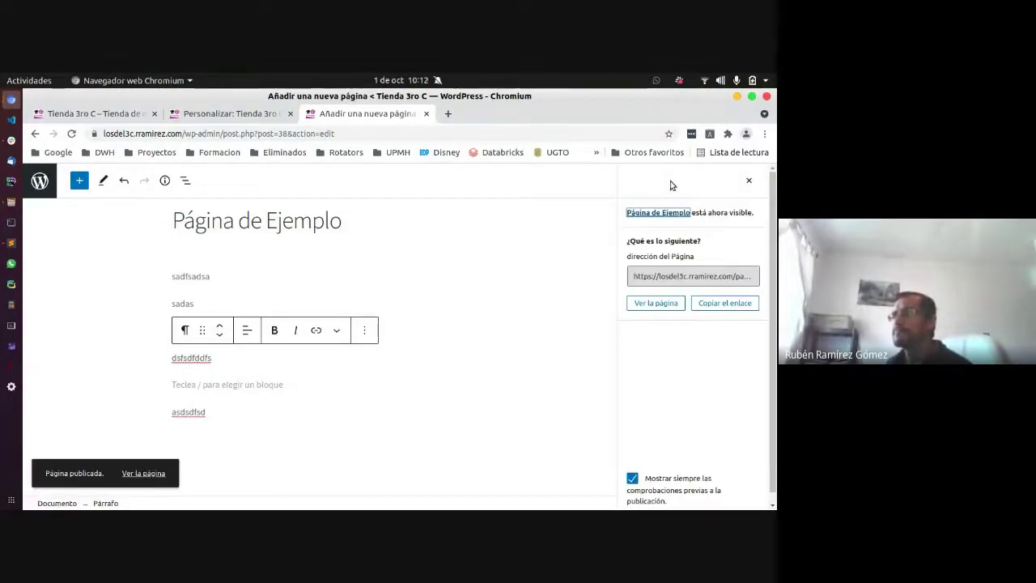
right_click(658, 307)
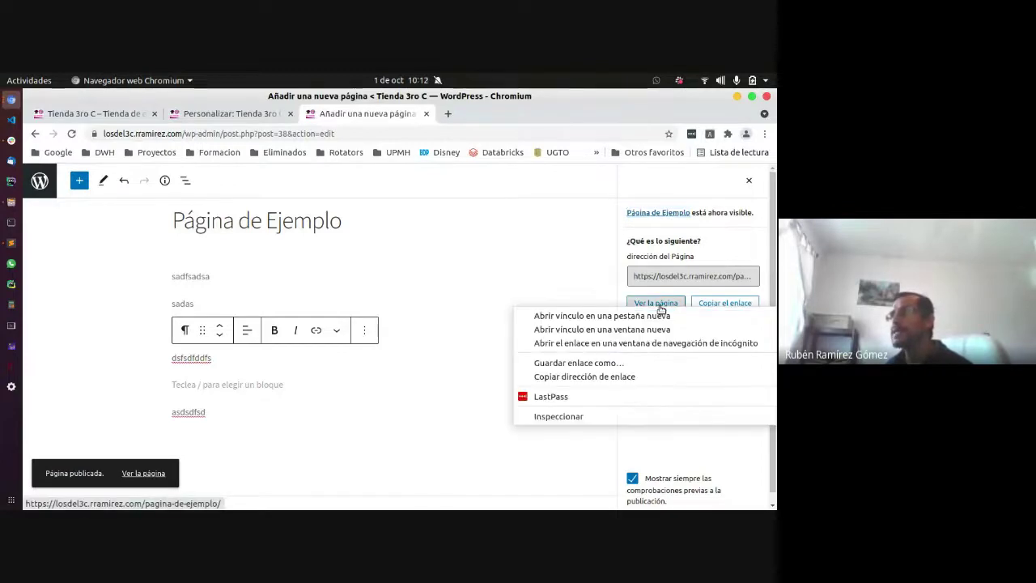
click(601, 316)
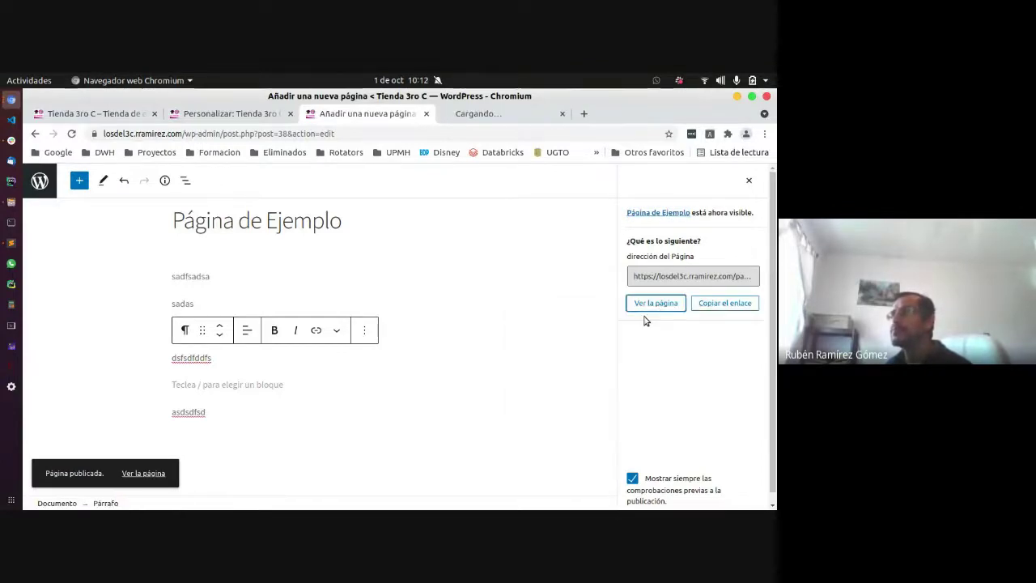
Step: Scroll through the live /pagina-de-ejemplo/ page to check the menu and its filler paragraphs
click(516, 113)
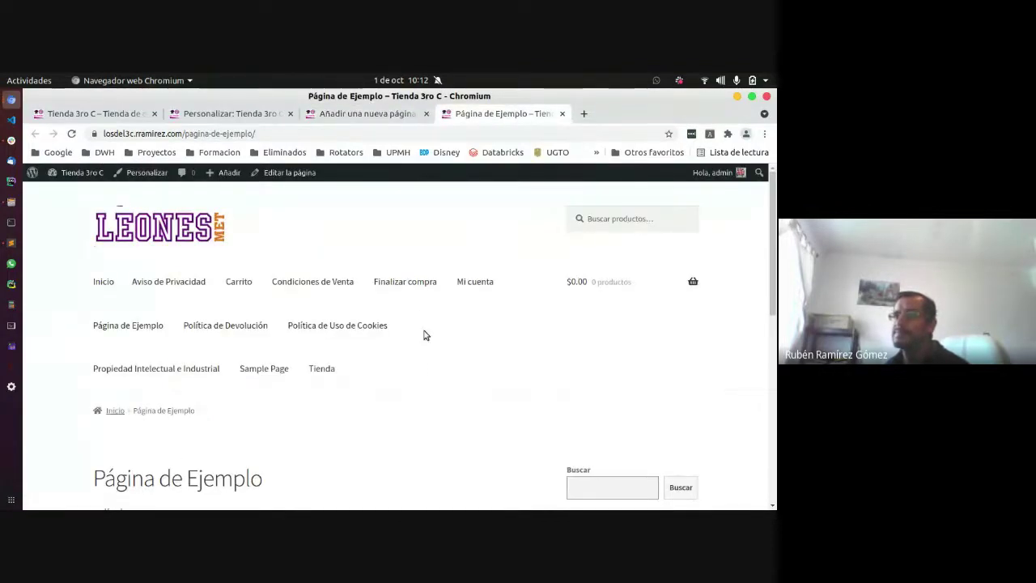
scroll(430, 368, down, 5)
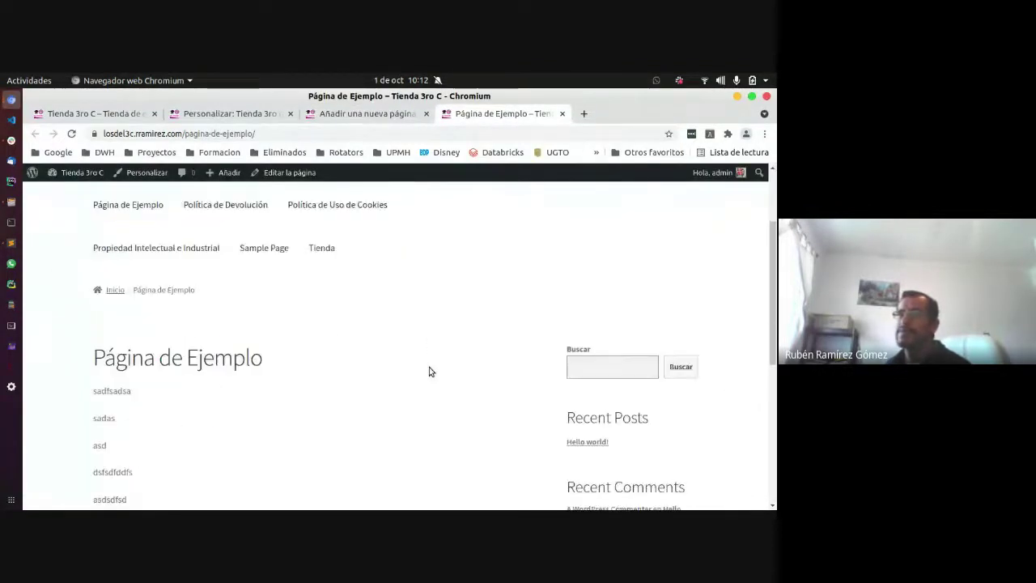
scroll(429, 372, up, 1)
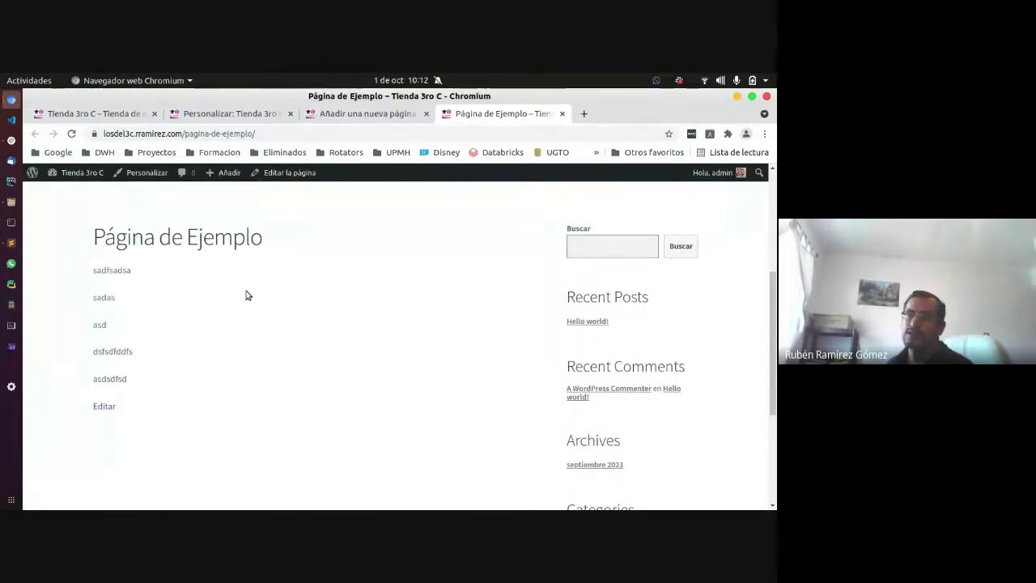
scroll(261, 323, down, 2)
scroll(262, 324, down, 2)
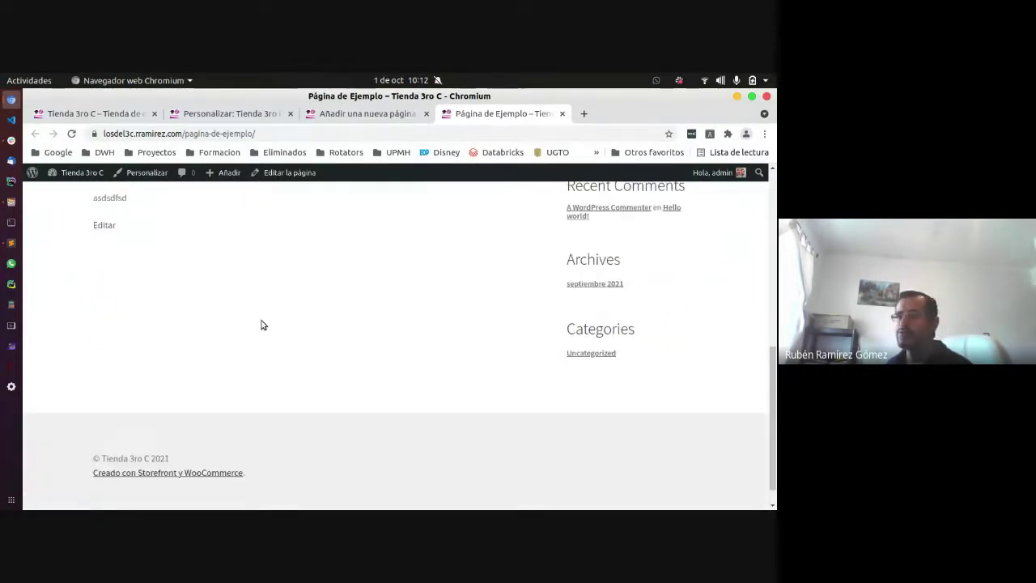
scroll(261, 325, up, 9)
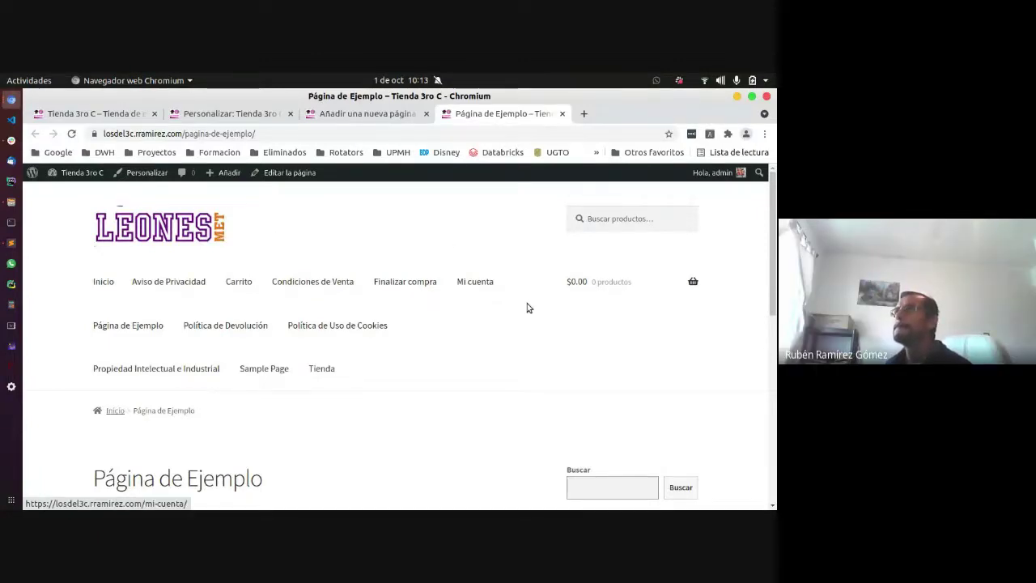
scroll(567, 344, down, 2)
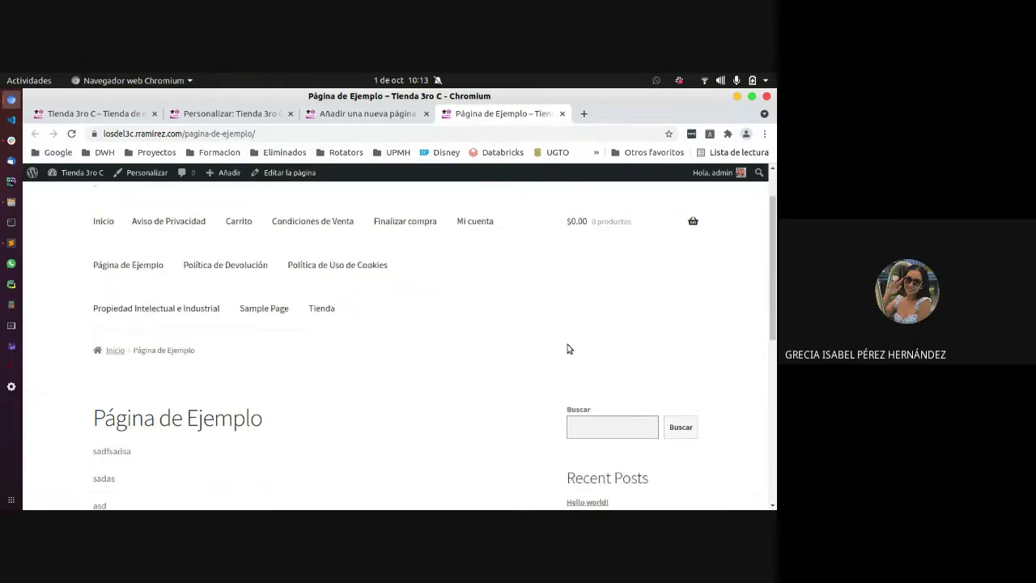
scroll(568, 344, up, 2)
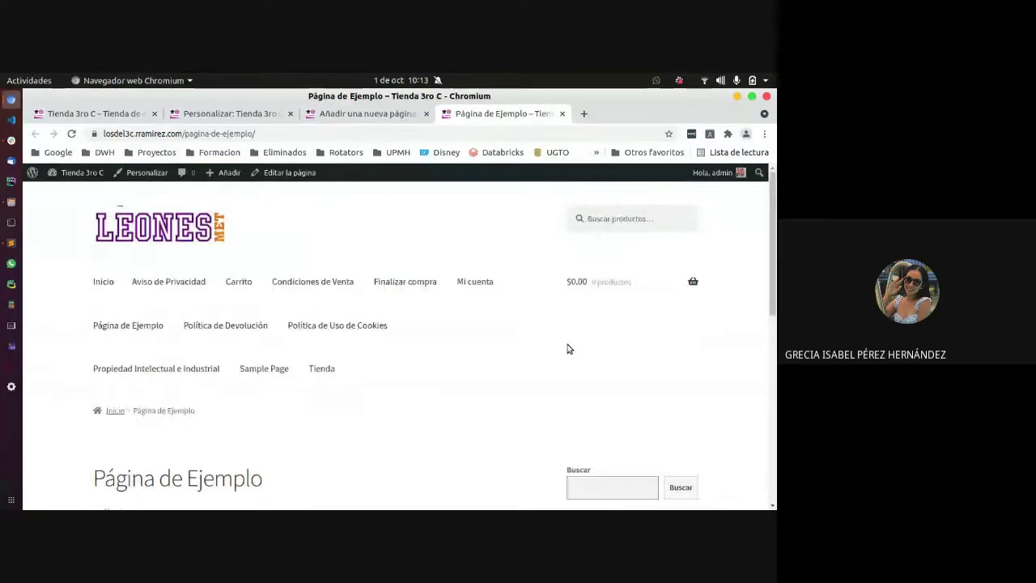
scroll(567, 344, down, 3)
scroll(567, 344, down, 3)
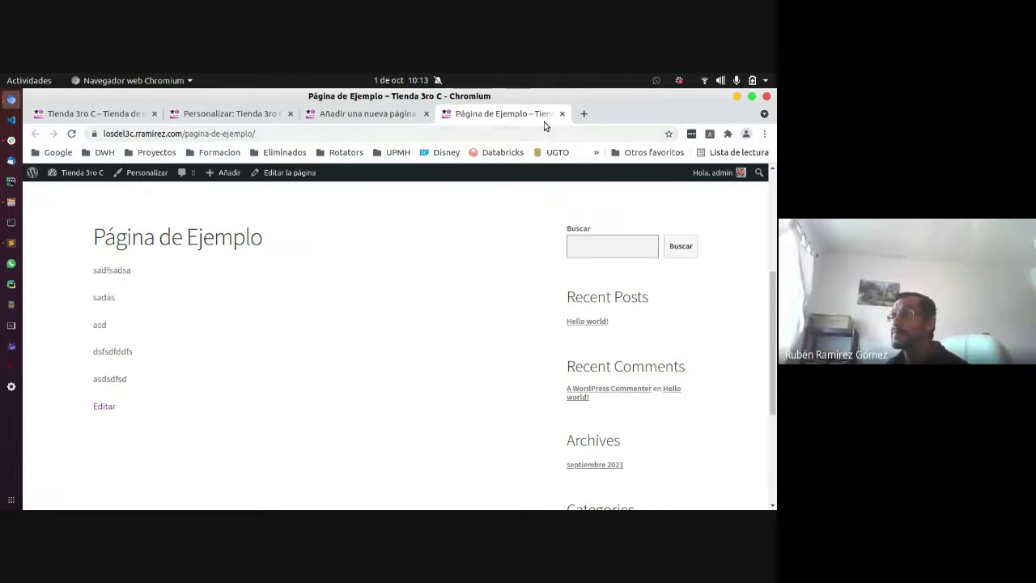
click(440, 134)
key(ctrl+a)
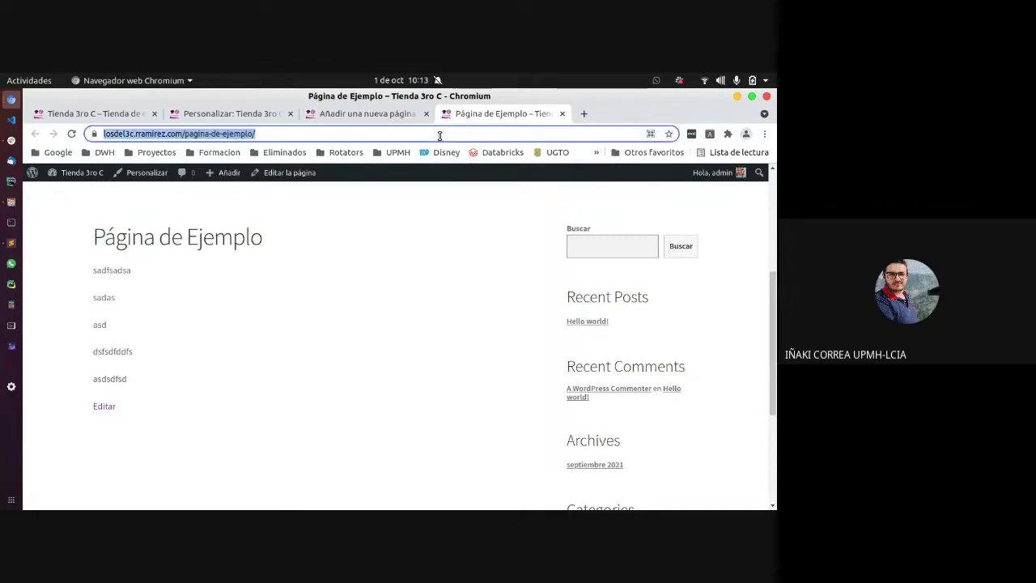
key(End)
key(BackSpace)
key(BackSpace)
key(BackSpace)
key(BackSpace)
key(BackSpace)
key(BackSpace)
key(BackSpace)
key(BackSpace)
key(BackSpace)
key(BackSpace)
key(BackSpace)
key(BackSpace)
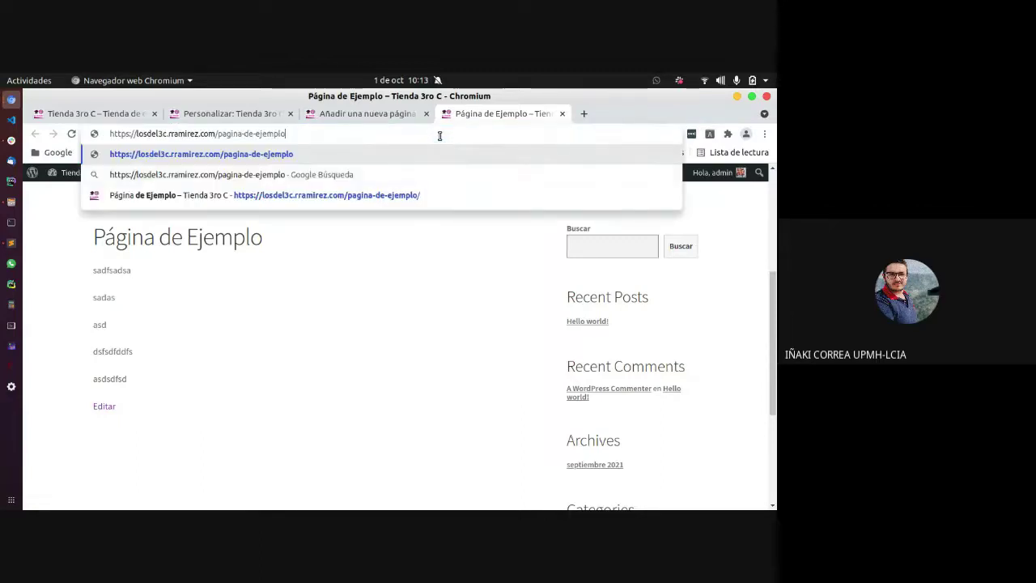
key(BackSpace)
key(BackSpace)
key(BackSpace)
key(BackSpace)
key(BackSpace)
key(BackSpace)
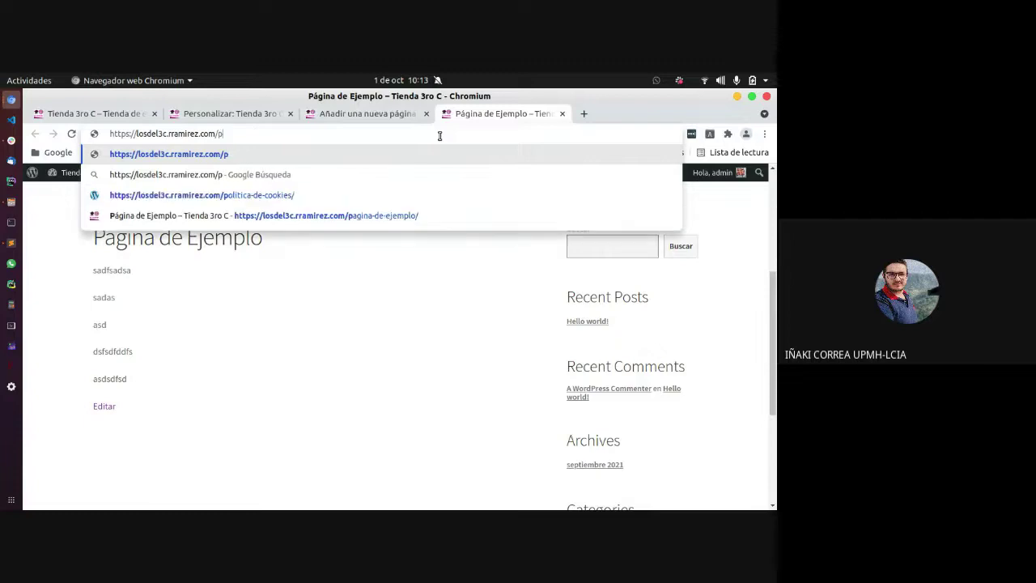
text(wp-a)
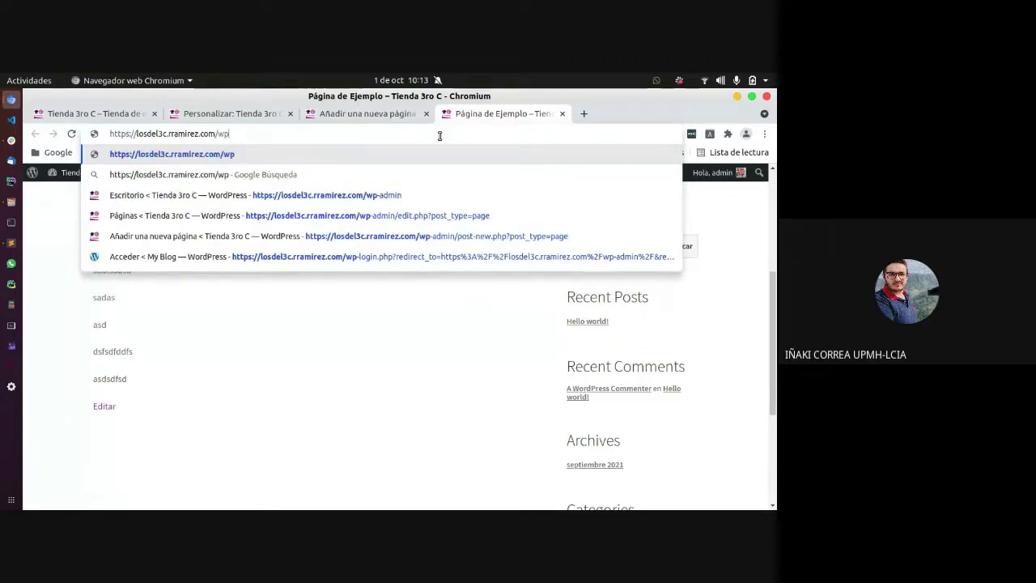
text(dmin)
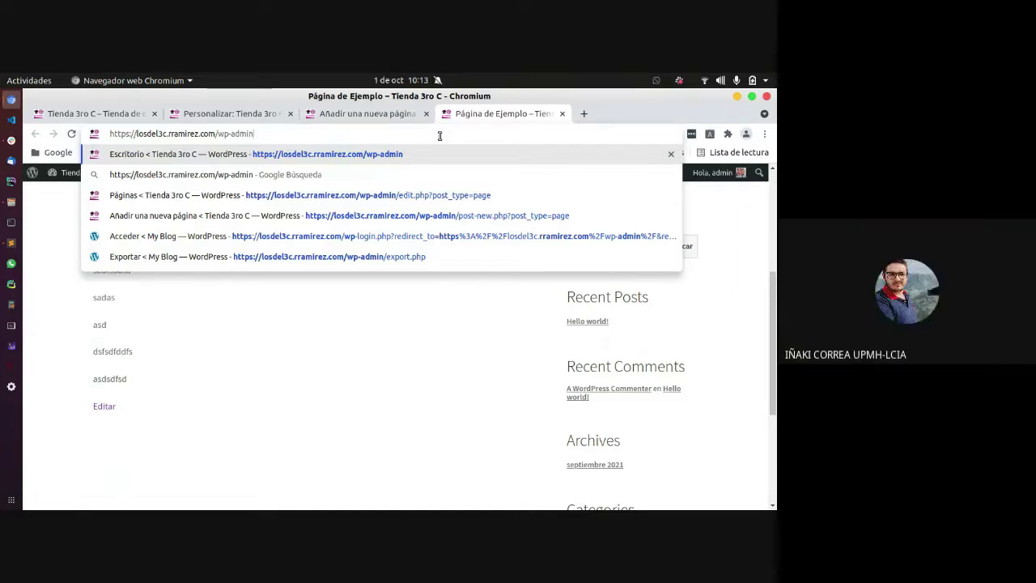
key(Escape)
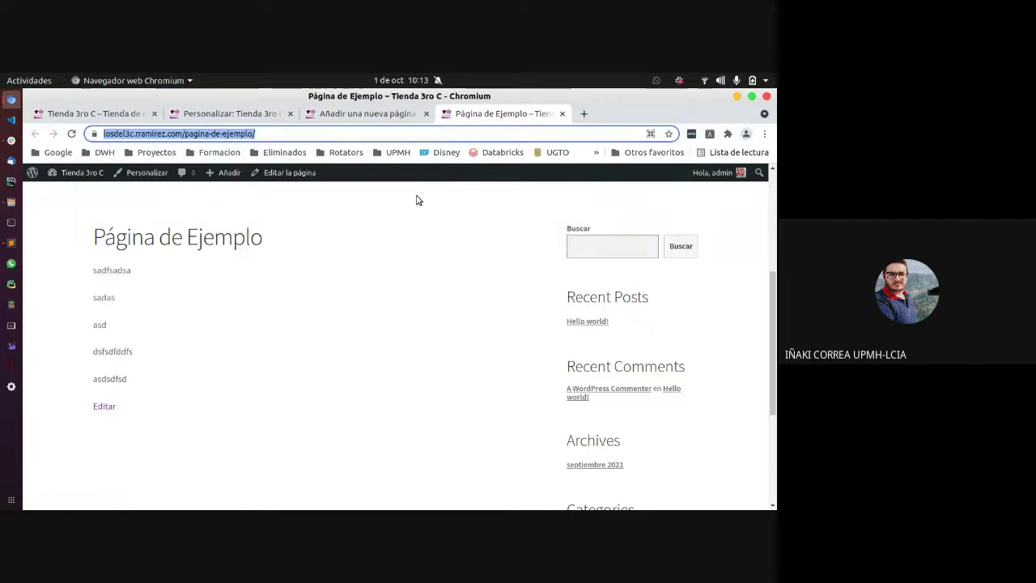
click(417, 198)
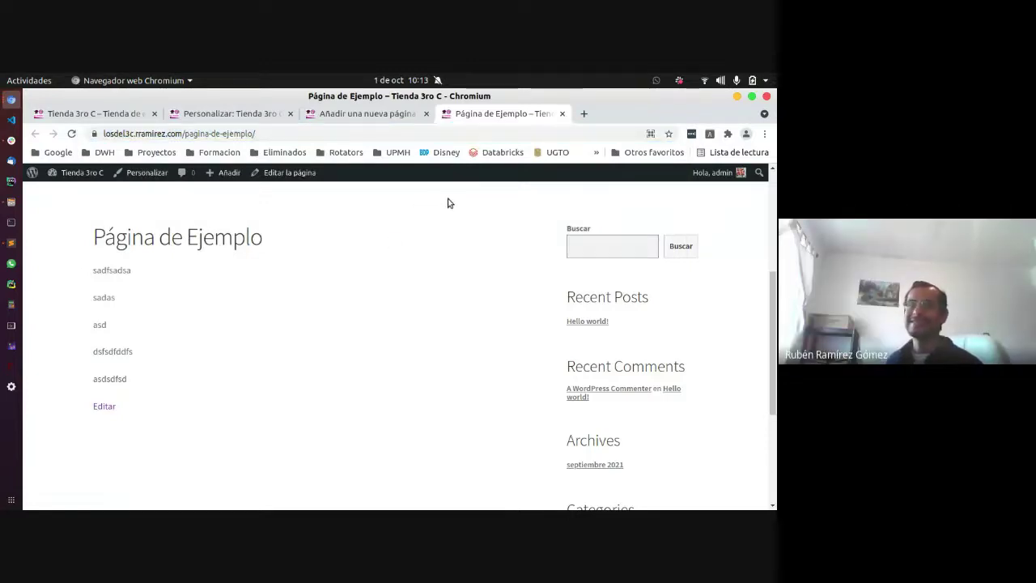
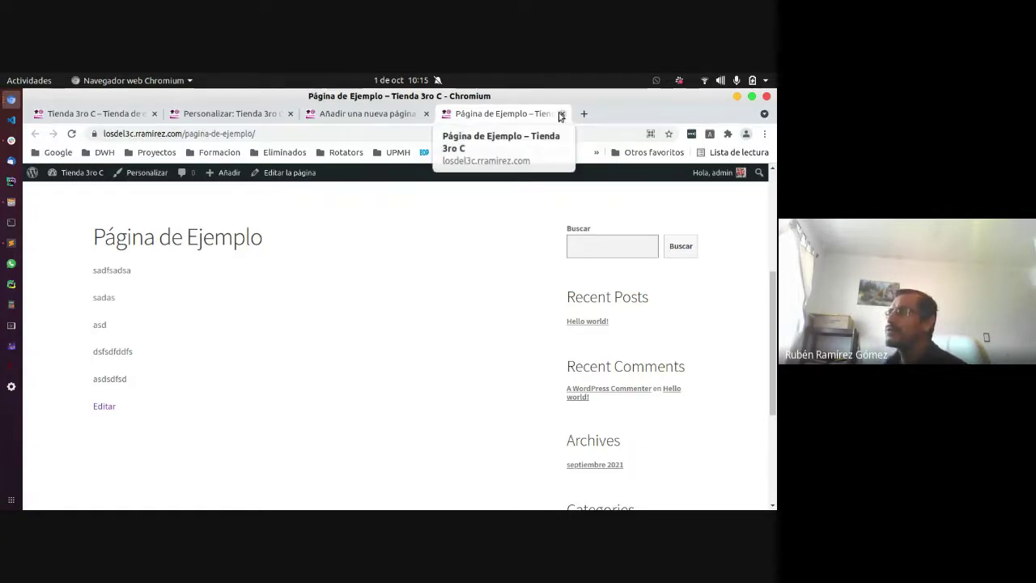
Step: Bring the MediaNews Group Slack workspace forward from the tray menu
click(679, 80)
click(663, 115)
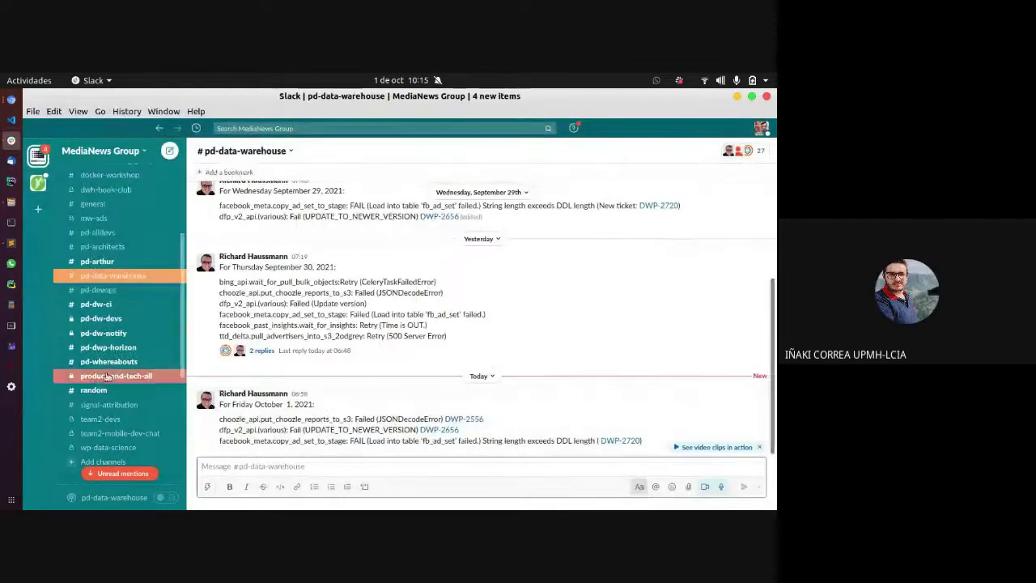
Step: Read the Google Calendar app's messages in Slack, then switch back to the browser
scroll(106, 377, down, 3)
scroll(105, 378, down, 3)
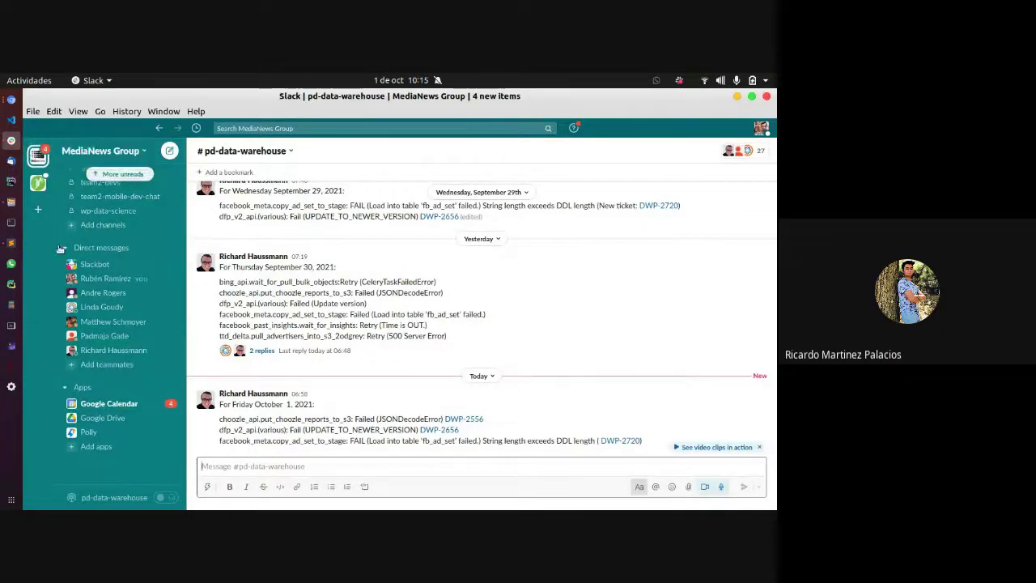
click(108, 403)
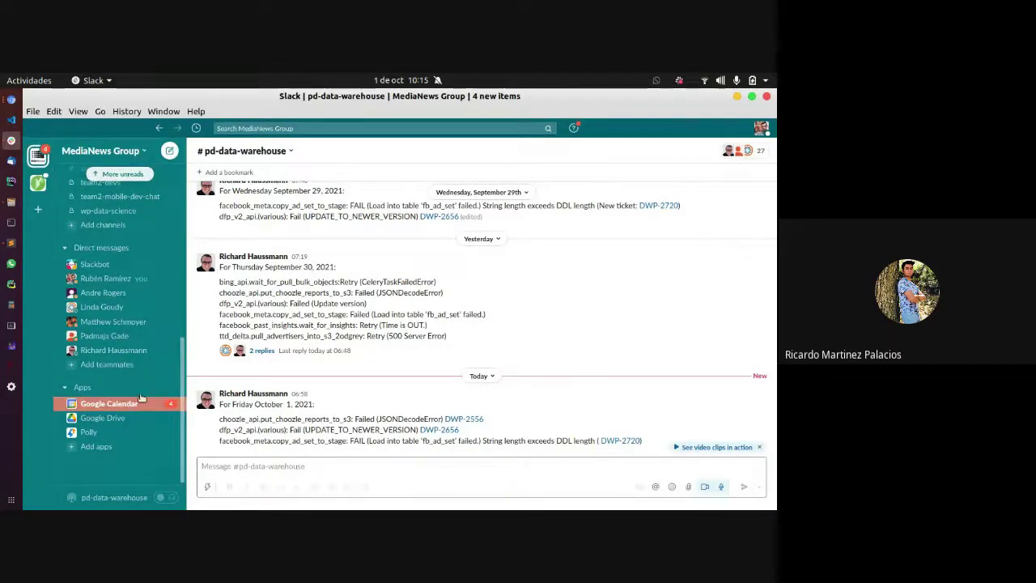
scroll(569, 357, down, 10)
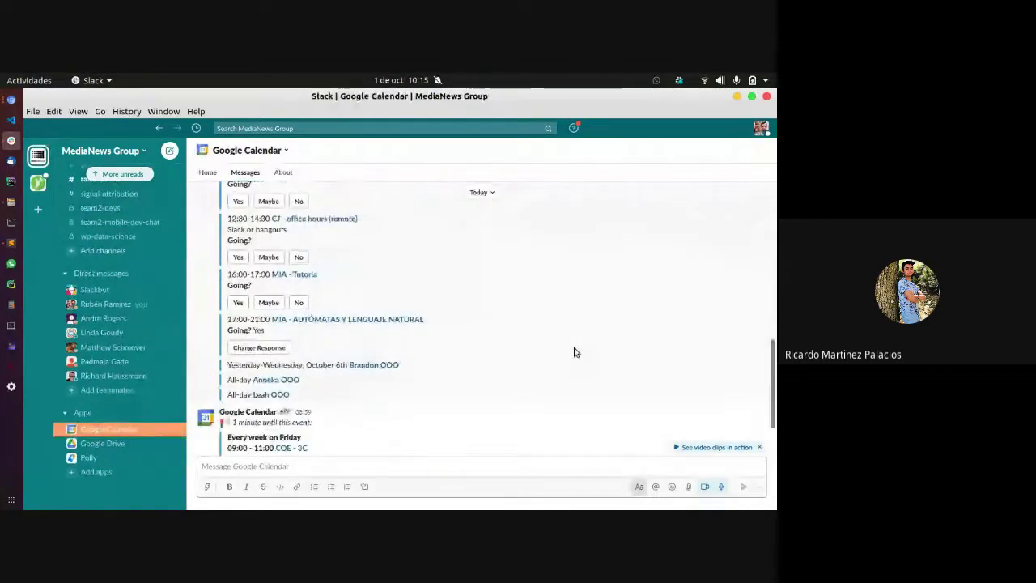
key(alt+Tab)
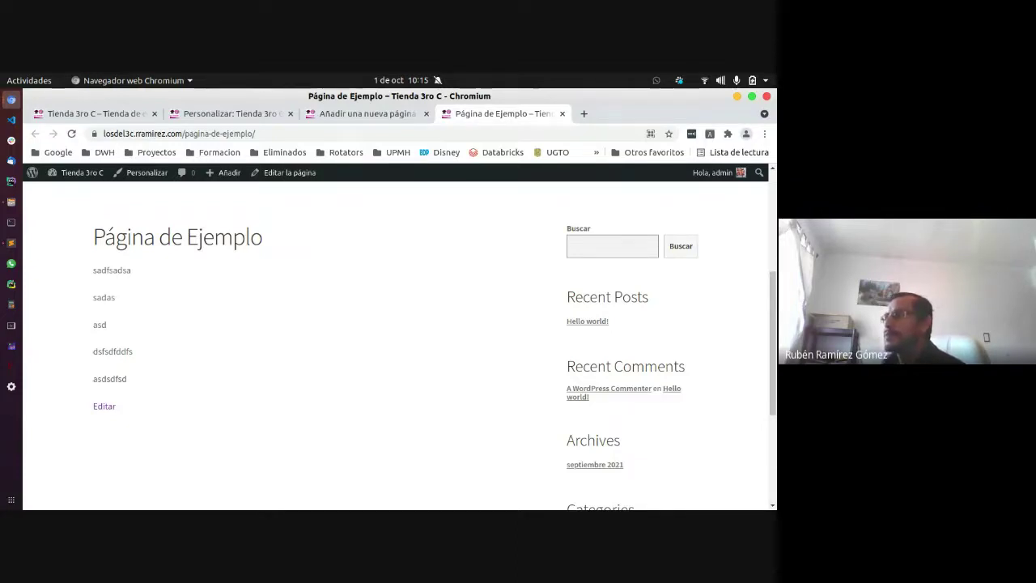
click(587, 249)
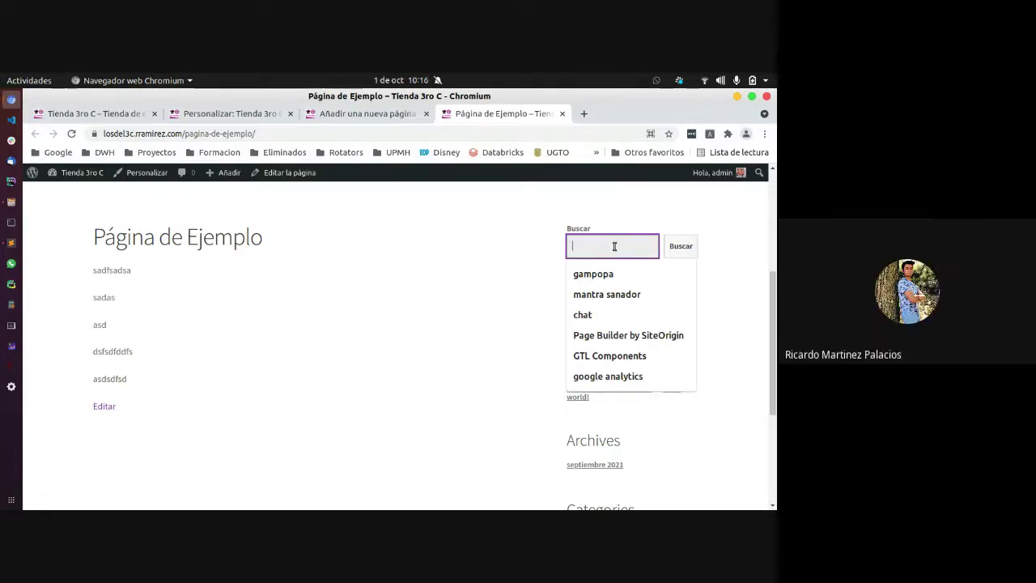
scroll(614, 246, up, 3)
scroll(613, 251, down, 1)
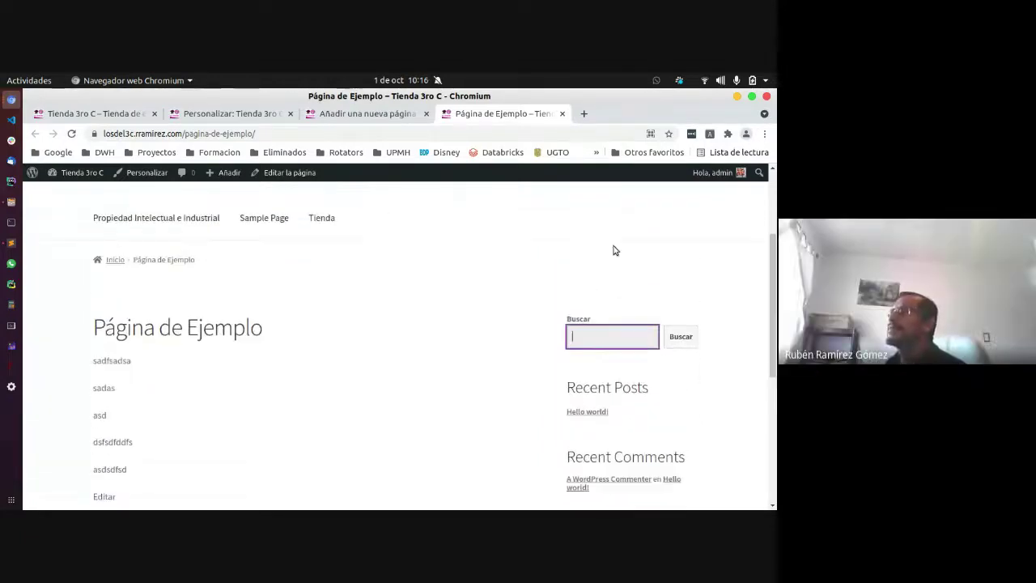
click(626, 338)
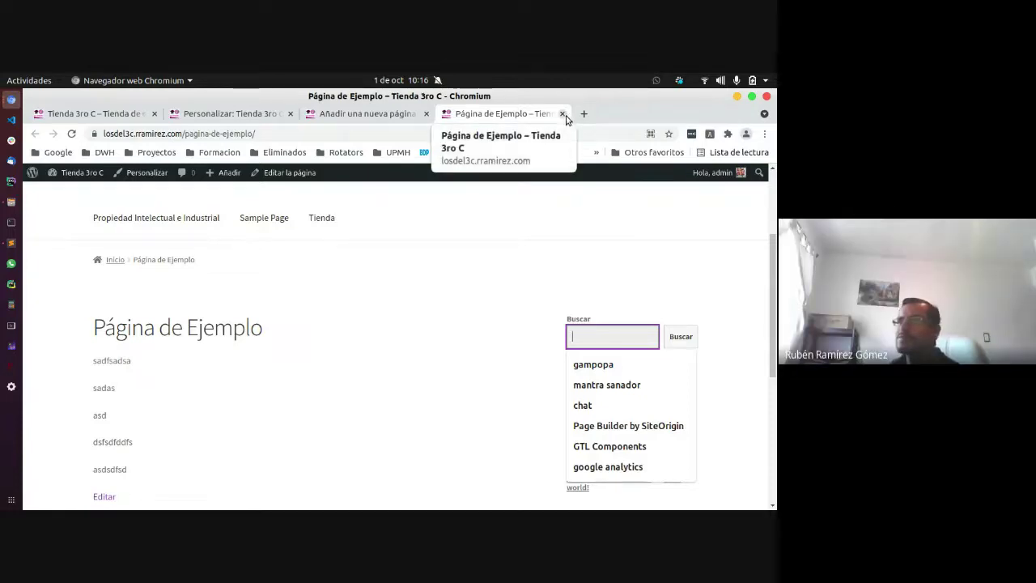
Step: Close the Página de Ejemplo and Añadir una nueva página tabs, leaving the Customizer preview
click(563, 114)
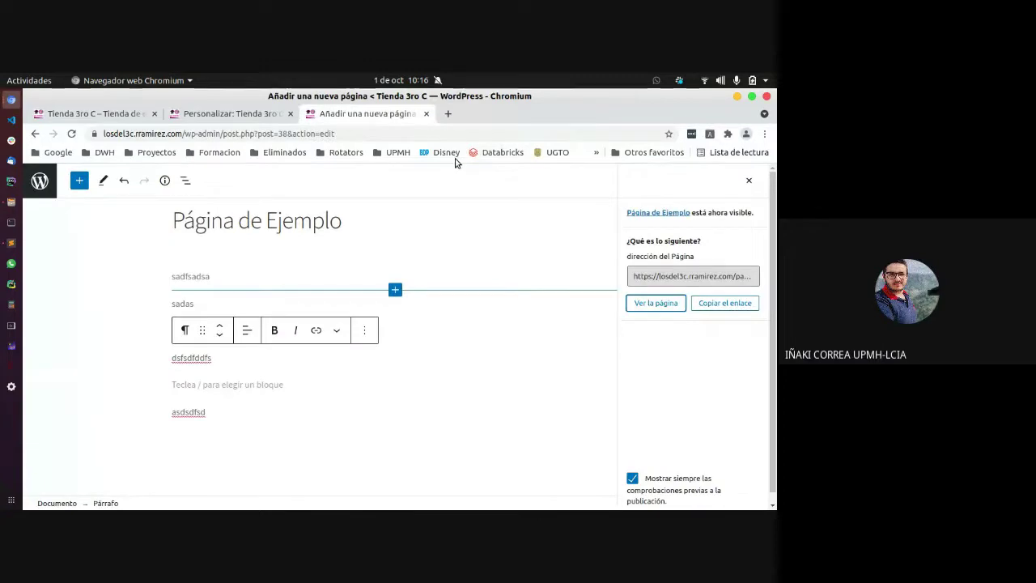
click(425, 114)
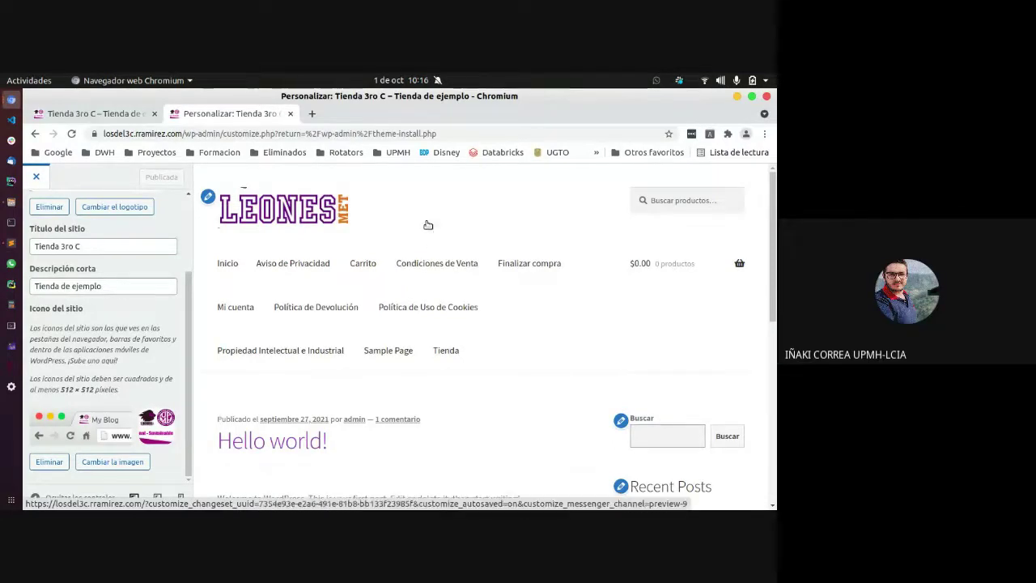
scroll(429, 225, down, 4)
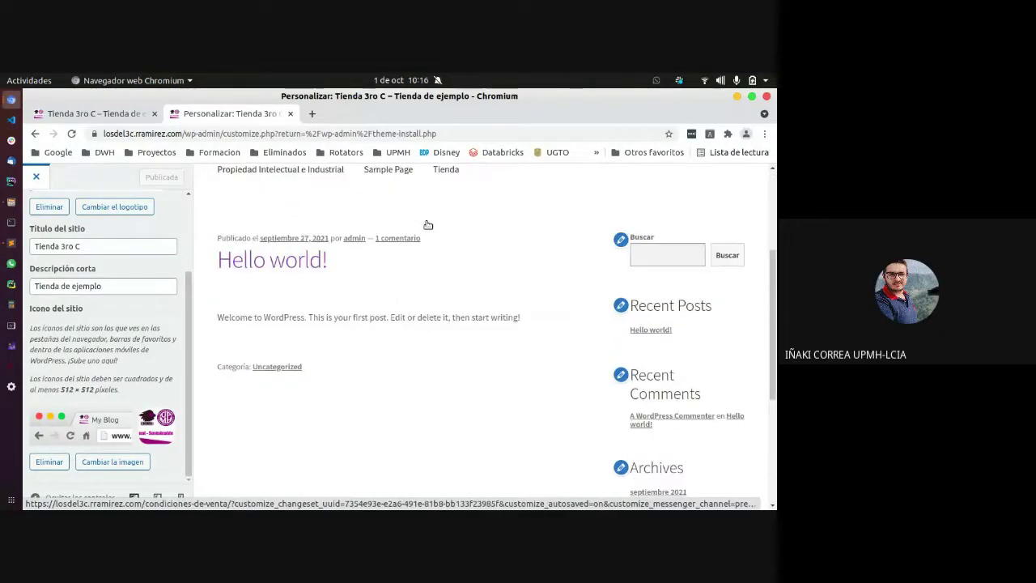
scroll(428, 225, up, 3)
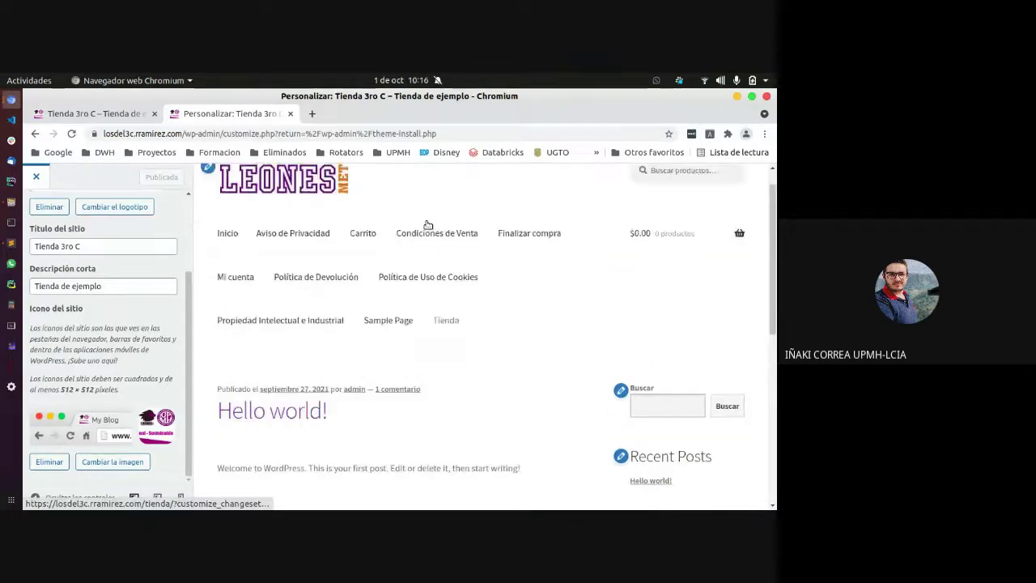
scroll(428, 225, up, 1)
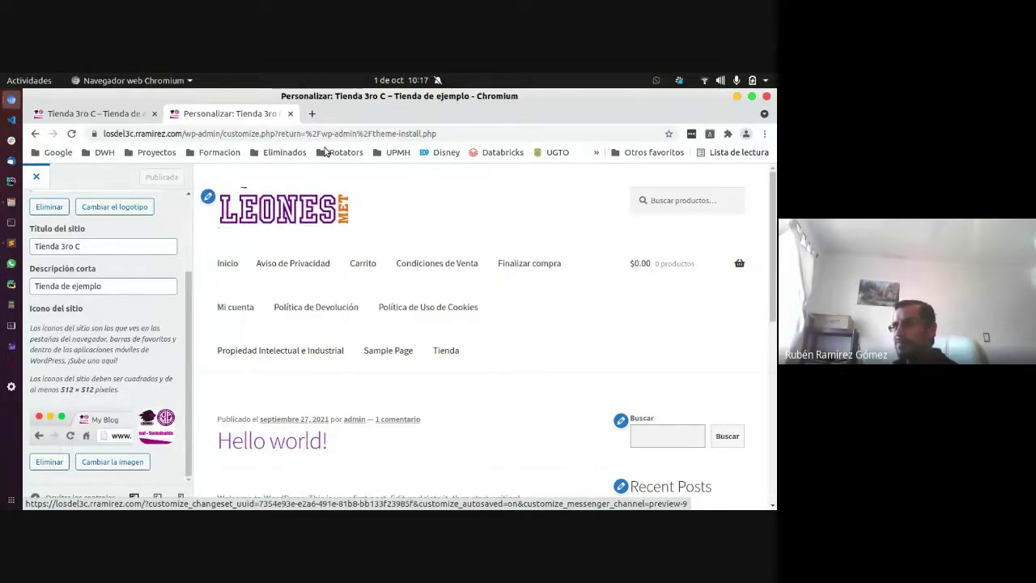
Step: Load losdel3c.rramirez.com/wp-admin/ in a new tab to reach the Escritorio dashboard
click(312, 113)
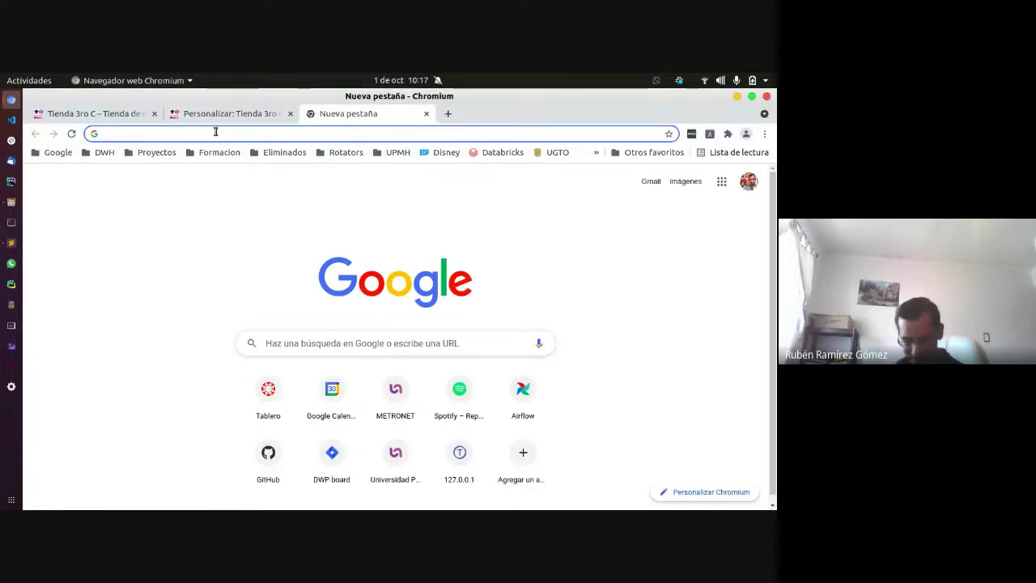
text(los)
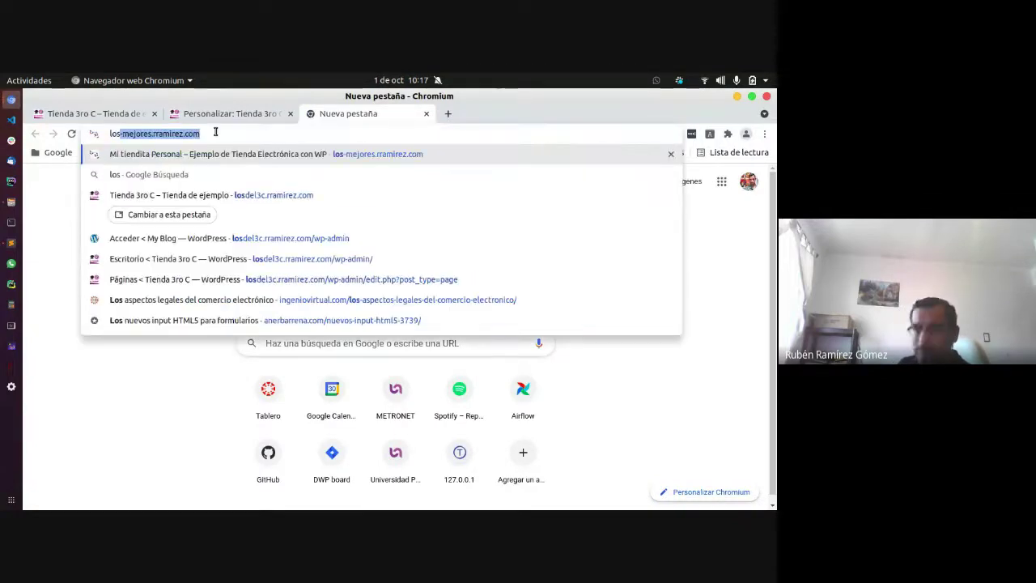
text(del3c.rramirez.com)
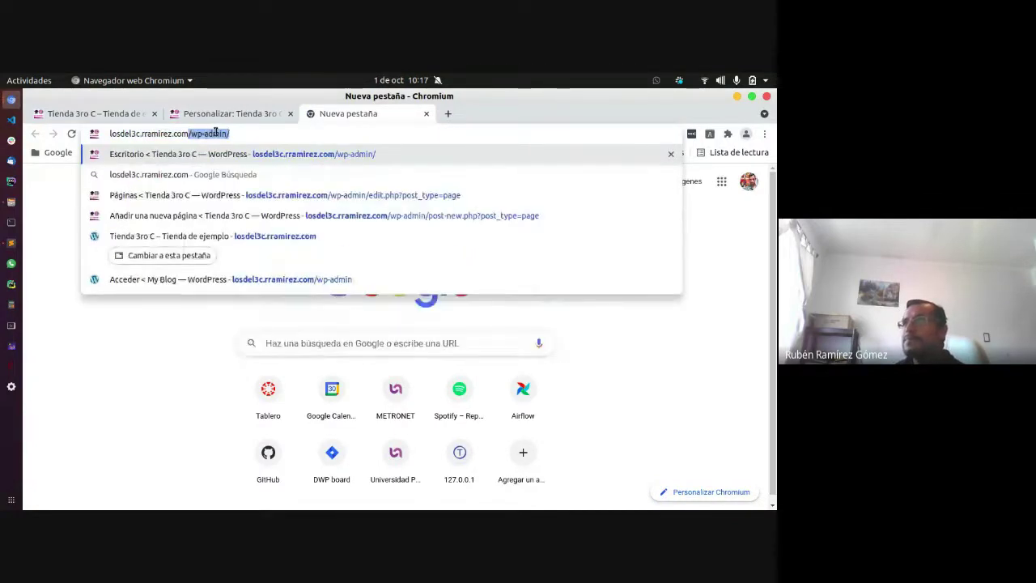
text(/wp-admin/)
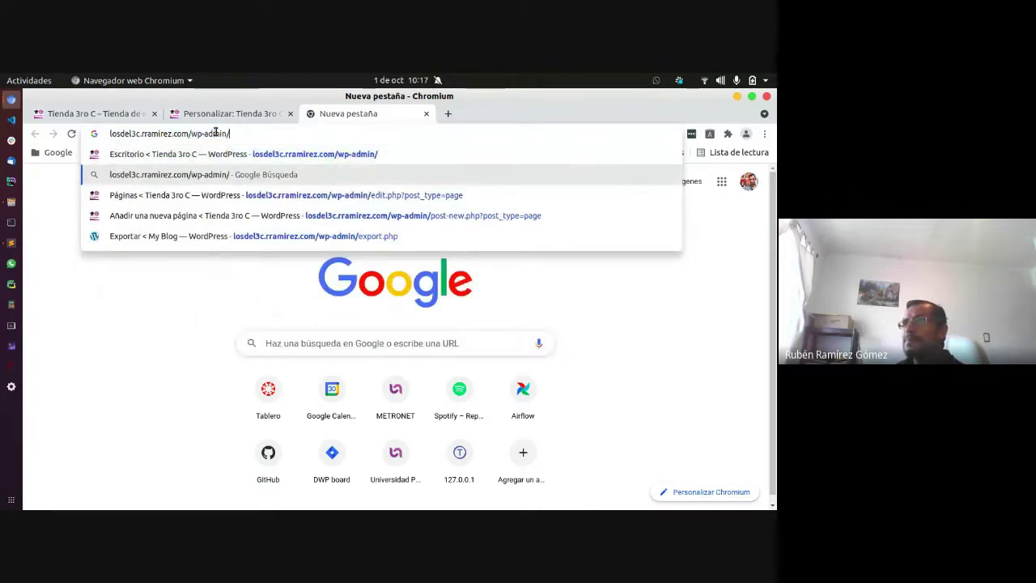
key(Up)
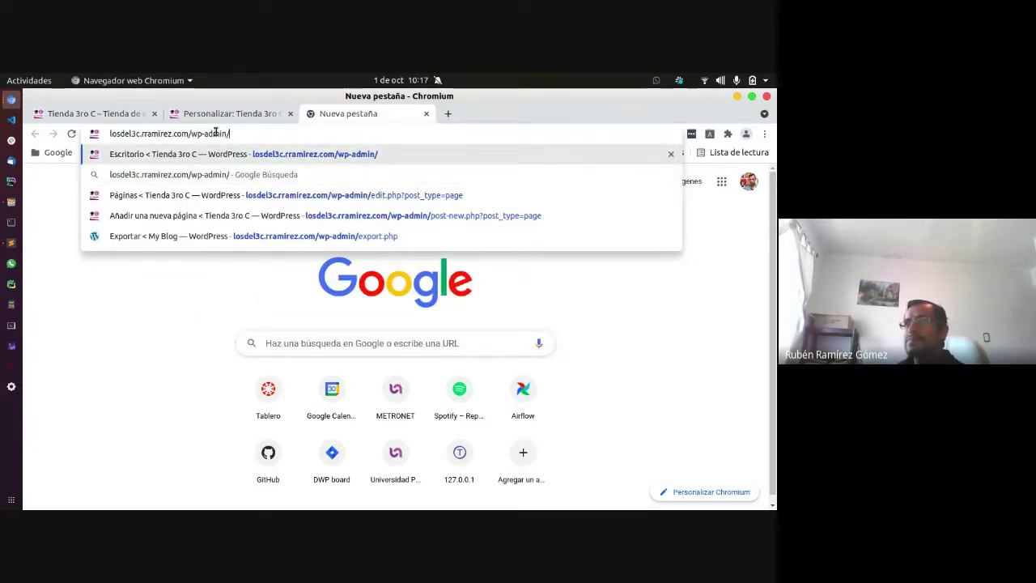
key(Return)
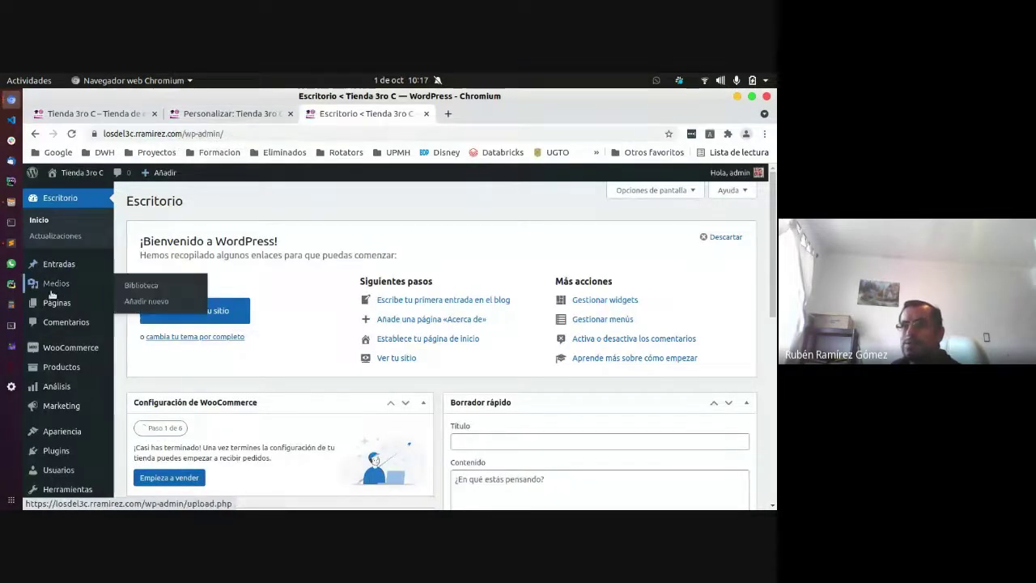
Step: Go to Páginas > Todas las páginas to list the site's 13 pages
mouse_move(56, 303)
click(133, 307)
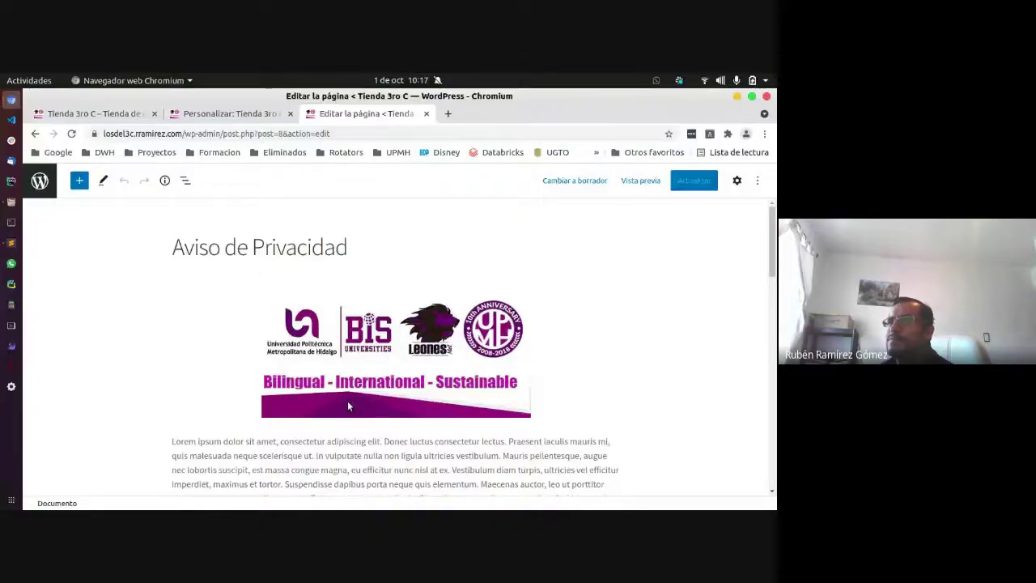
Step: Select the Pellentesque tincidunt and Vivamus accumsan paragraphs, placing the cursor after 'turpis.'
scroll(347, 401, down, 5)
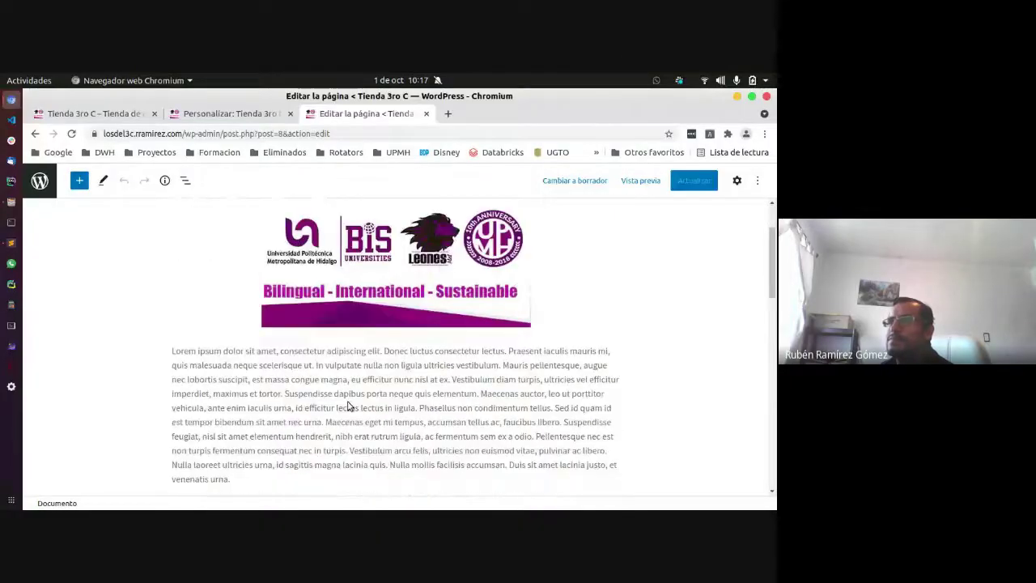
scroll(349, 402, down, 6)
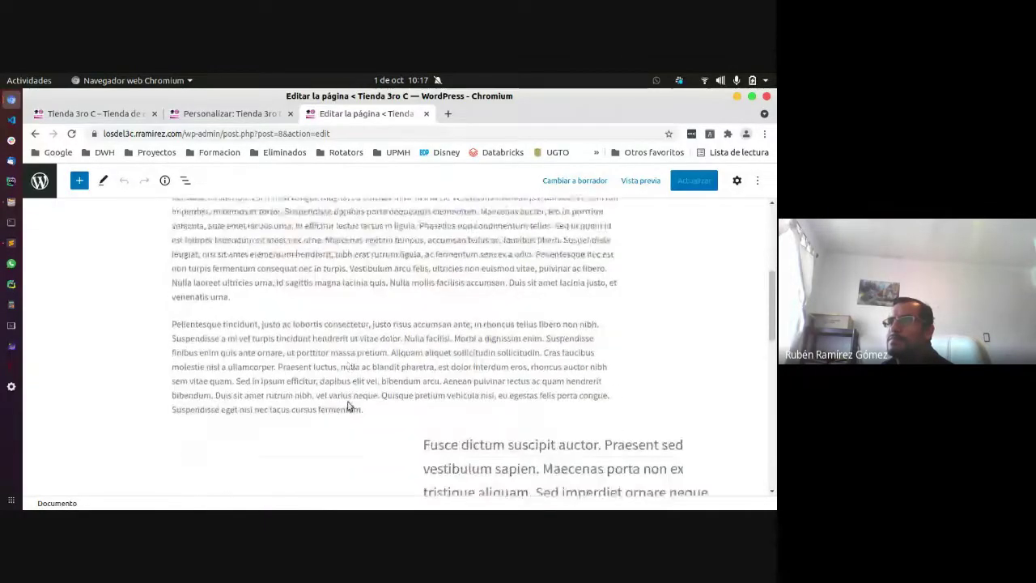
click(353, 377)
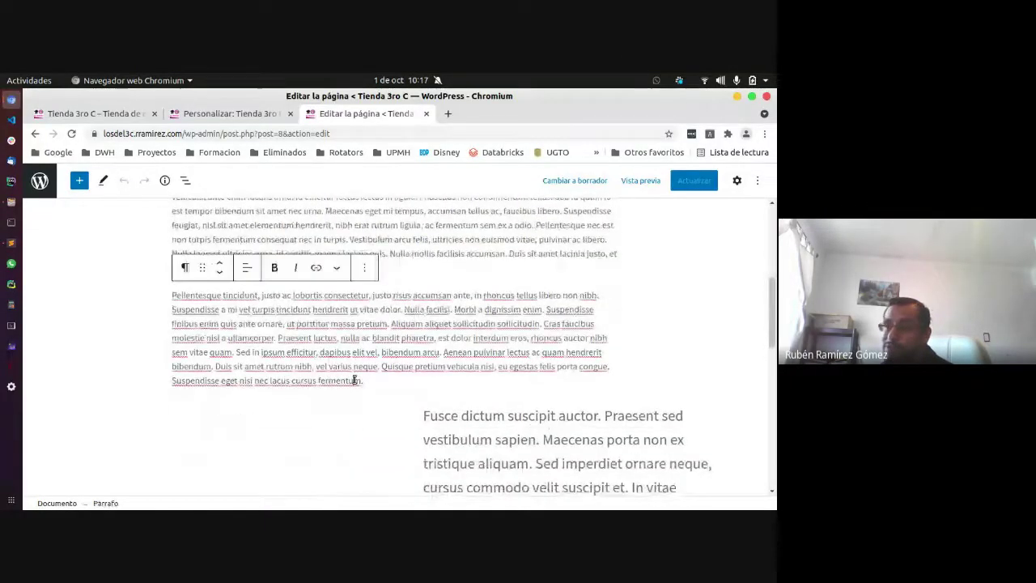
scroll(354, 377, down, 6)
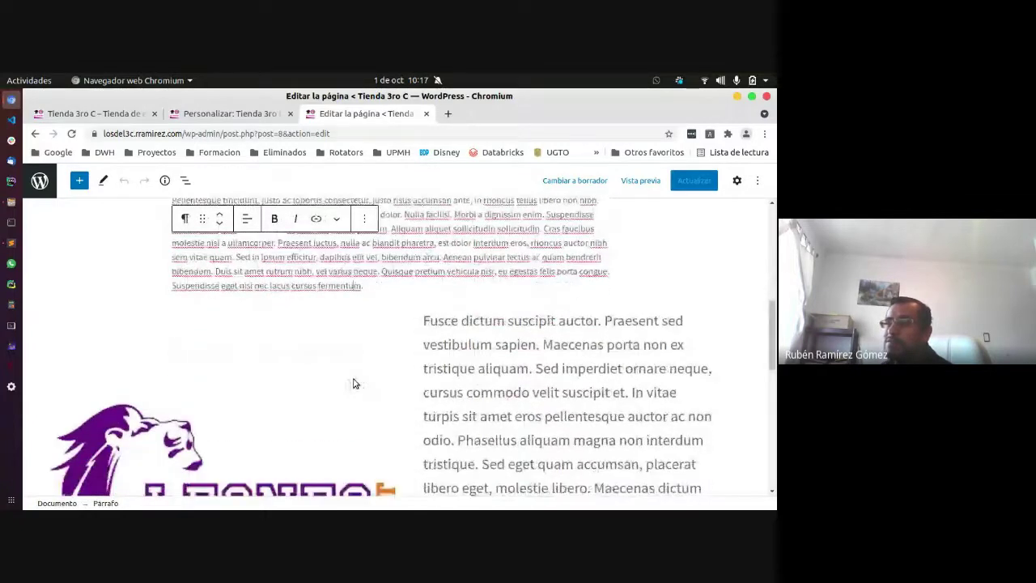
scroll(353, 383, down, 2)
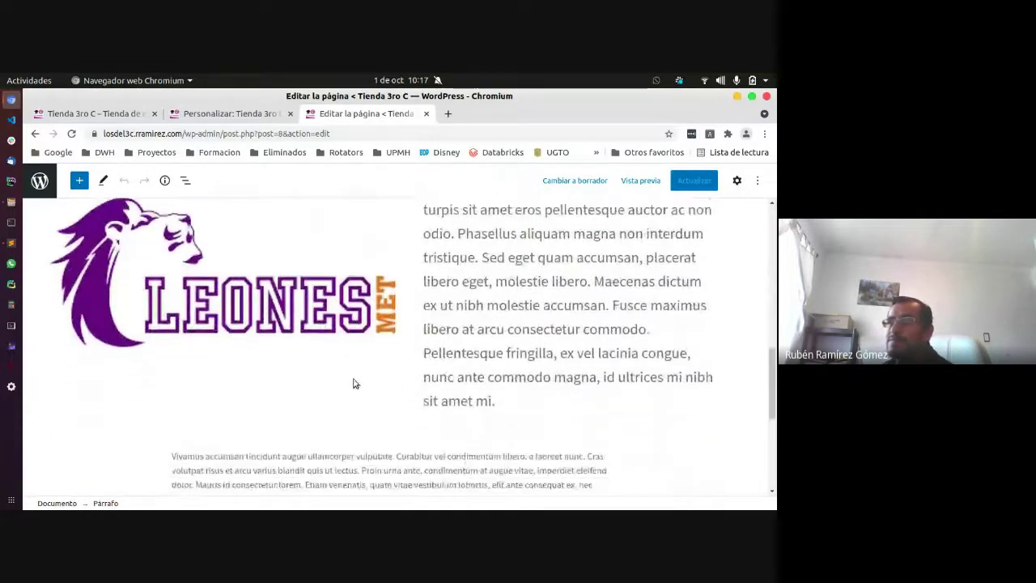
scroll(354, 384, down, 4)
click(354, 375)
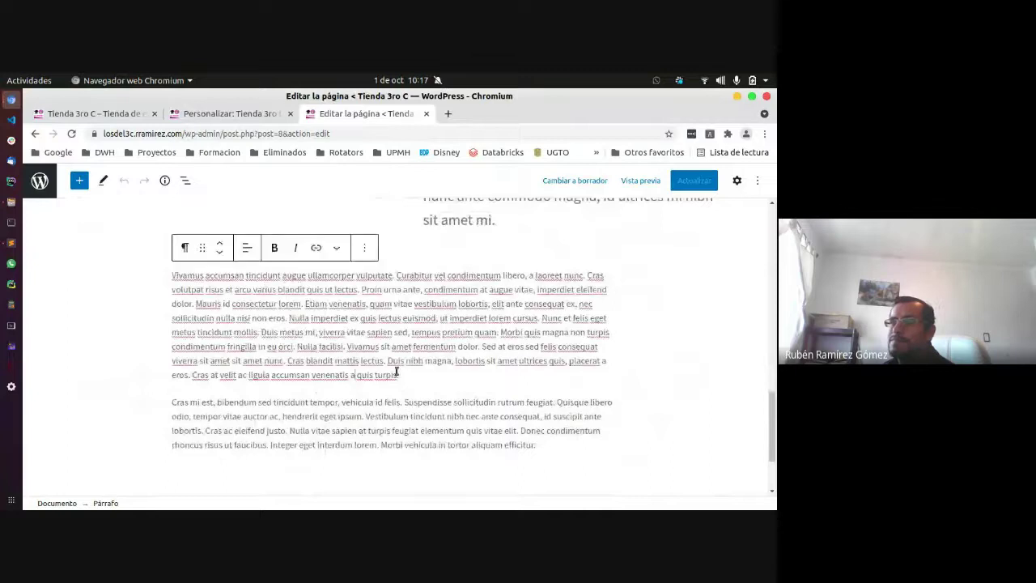
click(425, 372)
Step: Scroll back up to the top of the Aviso de Privacidad page
scroll(426, 372, up, 4)
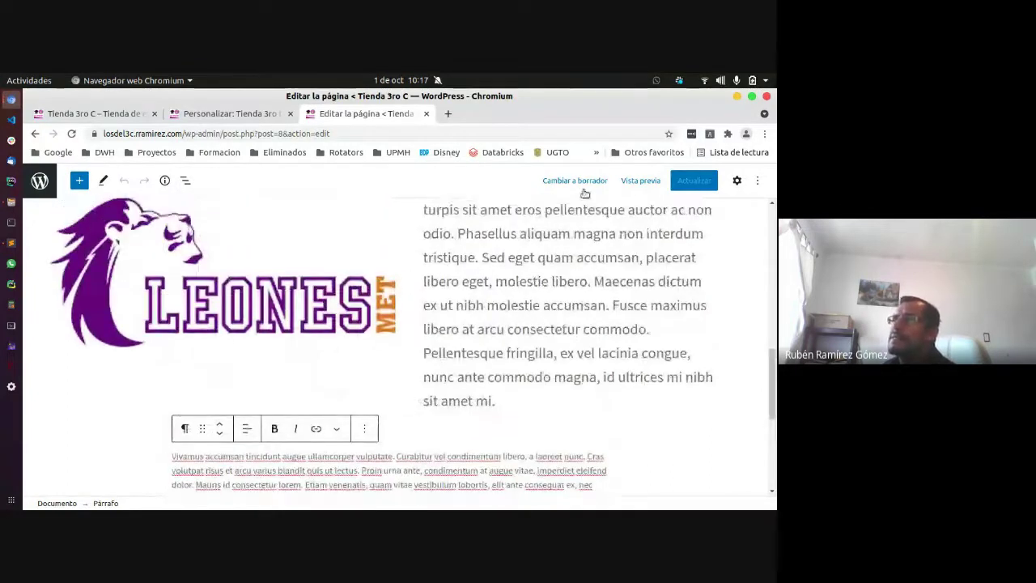
scroll(523, 306, up, 1)
scroll(526, 303, up, 3)
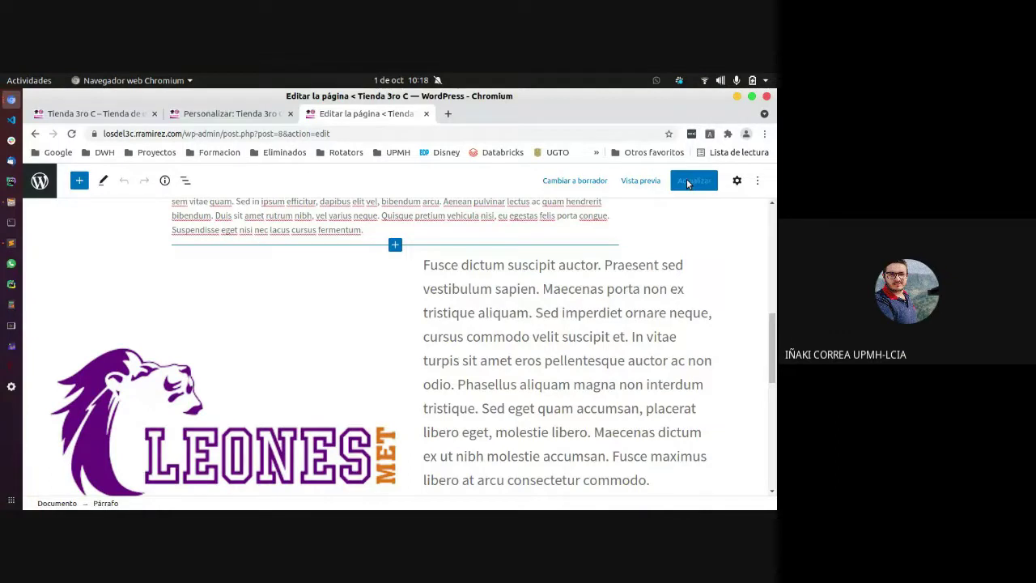
scroll(623, 315, up, 3)
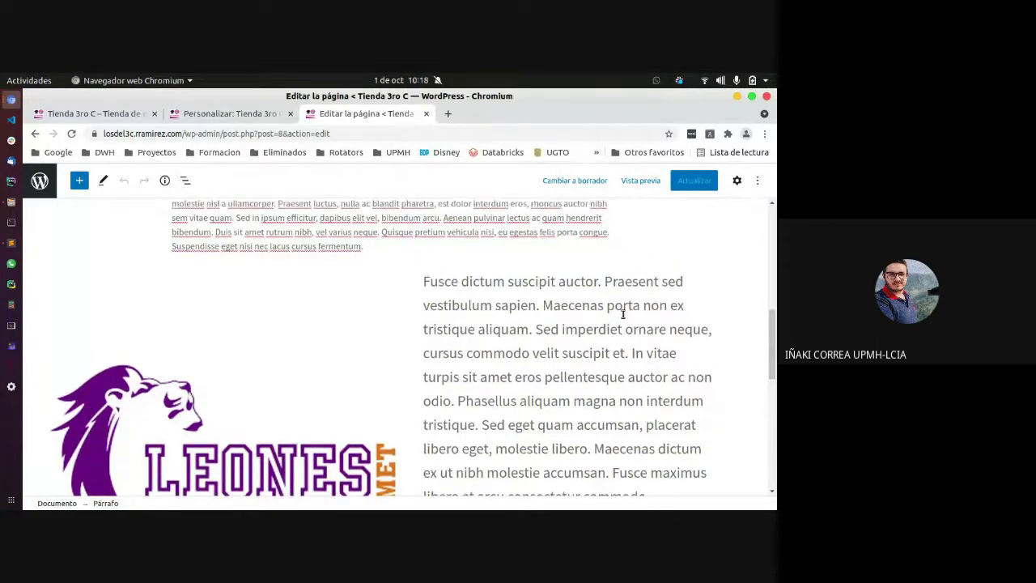
scroll(623, 317, up, 5)
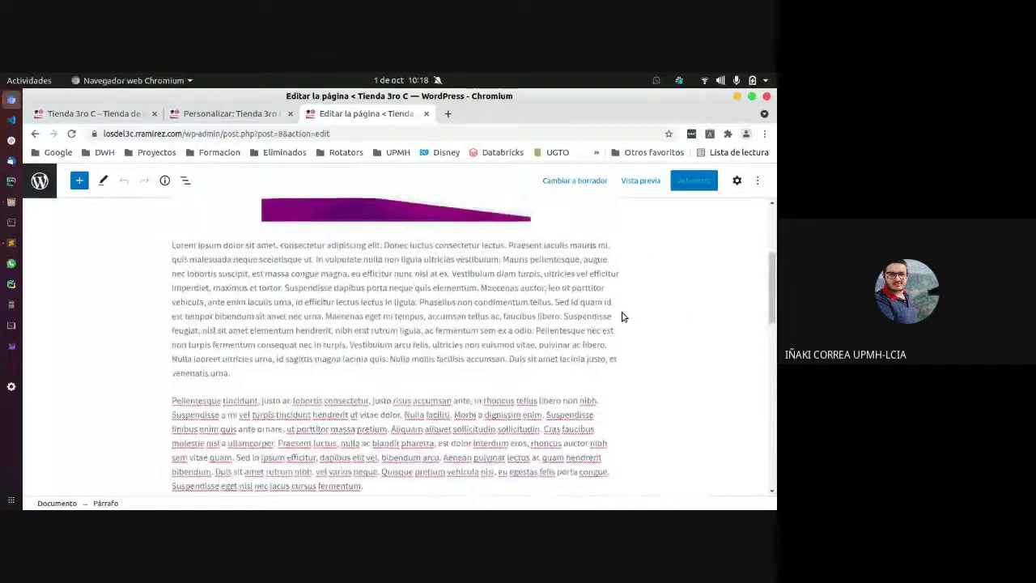
scroll(623, 317, up, 2)
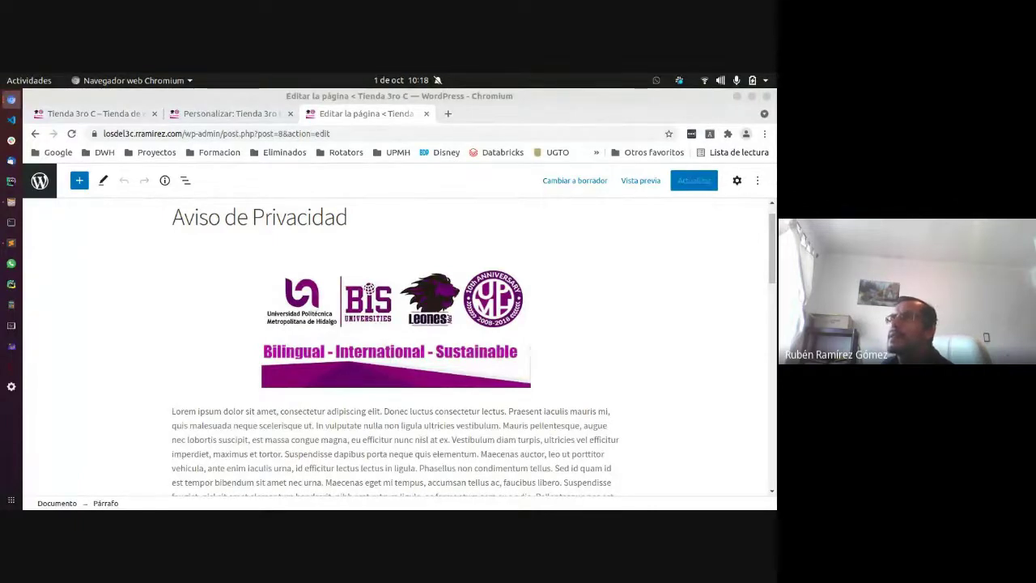
Step: Close the page editor tab and scroll the live Tienda 3ro C home page up to its menu
click(426, 113)
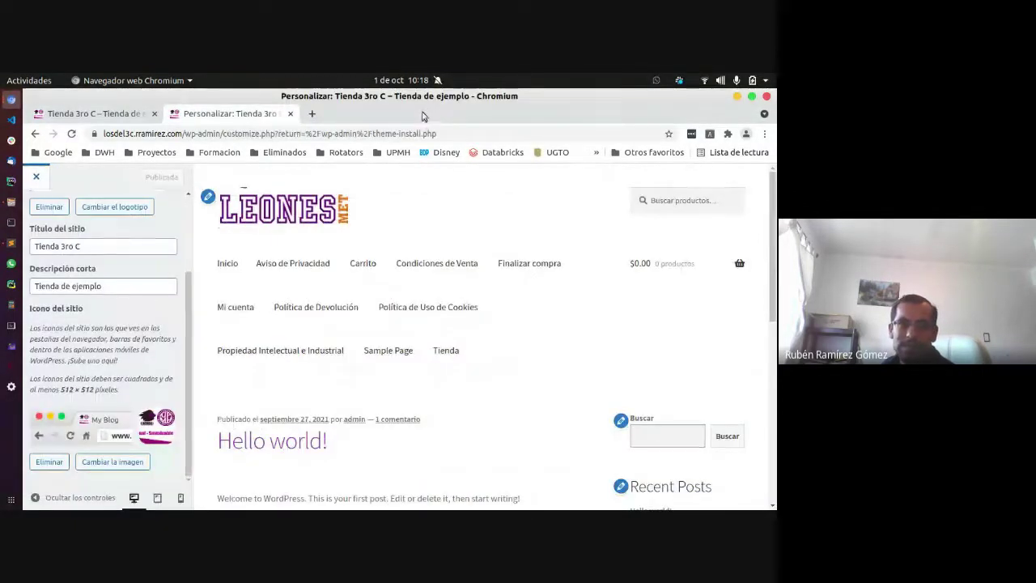
click(71, 112)
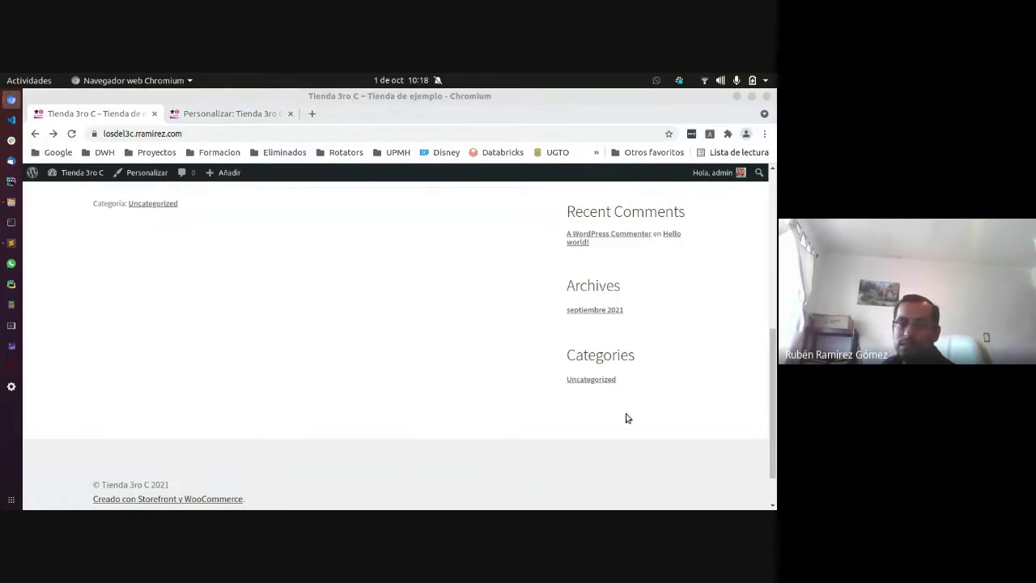
drag(770, 369, 766, 326)
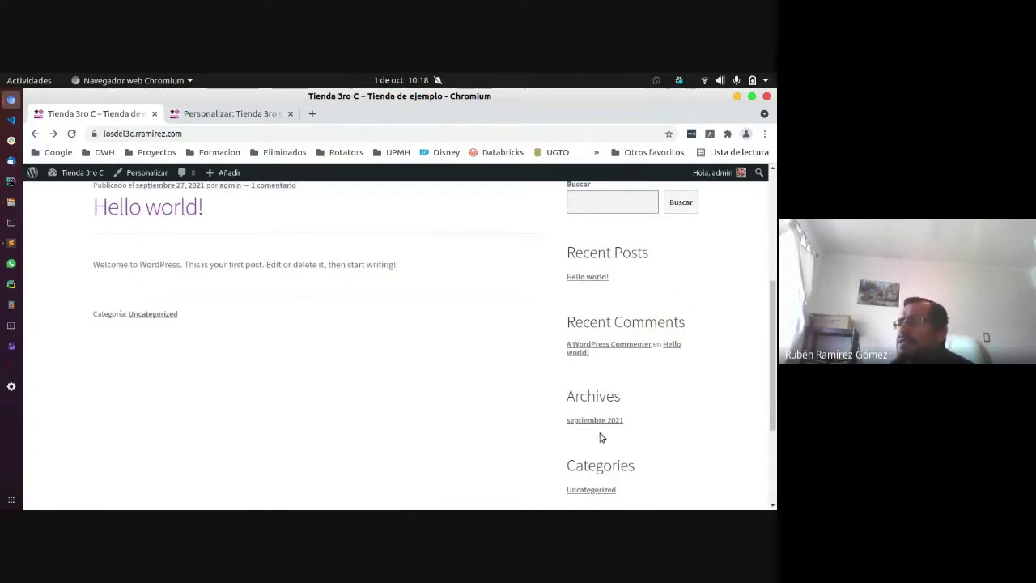
scroll(599, 439, up, 1)
scroll(590, 442, down, 1)
scroll(586, 442, up, 3)
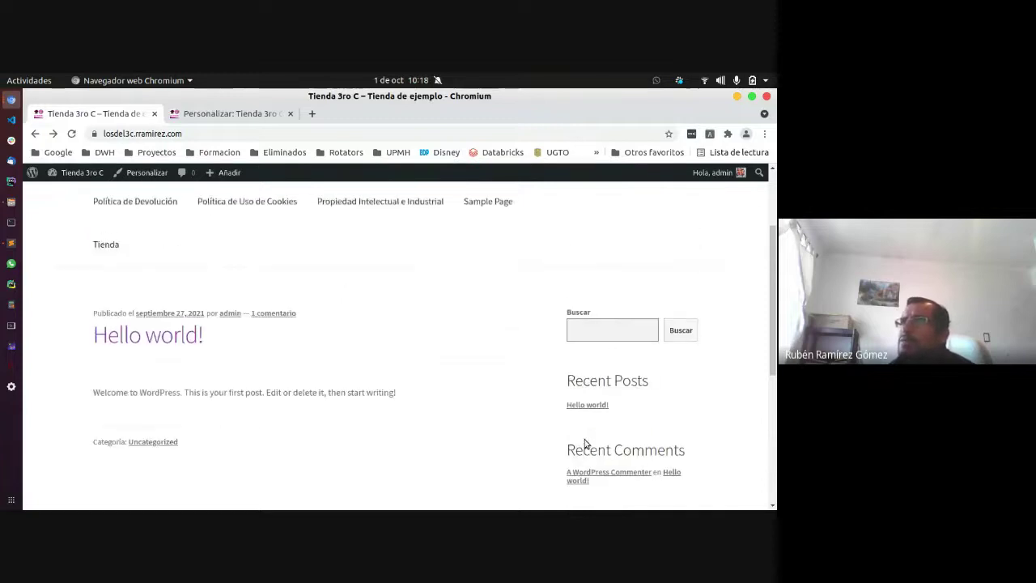
scroll(584, 443, up, 3)
Step: Open the Hello world! post and scroll through its comment and sidebar widgets
click(111, 459)
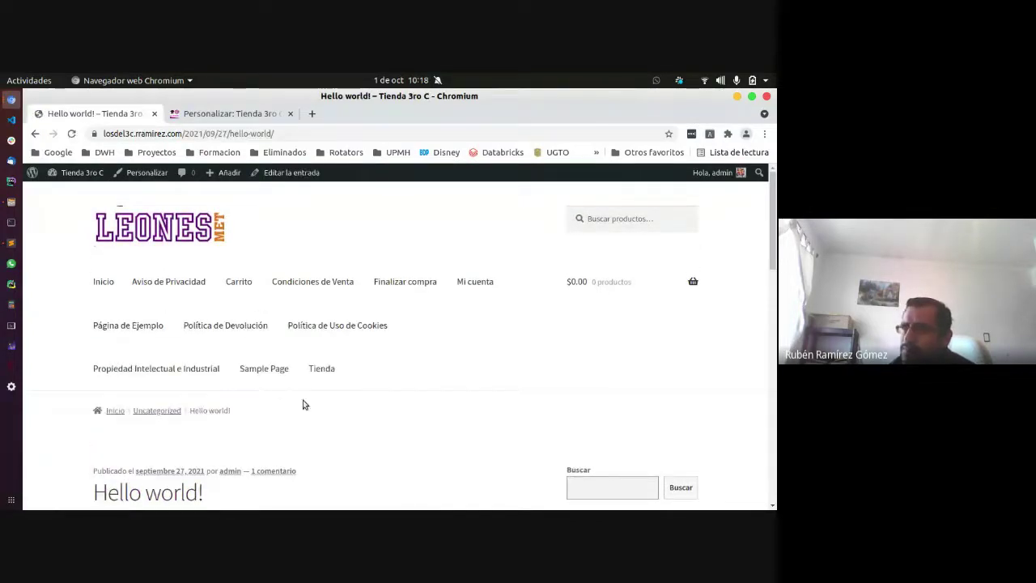
scroll(481, 386, down, 5)
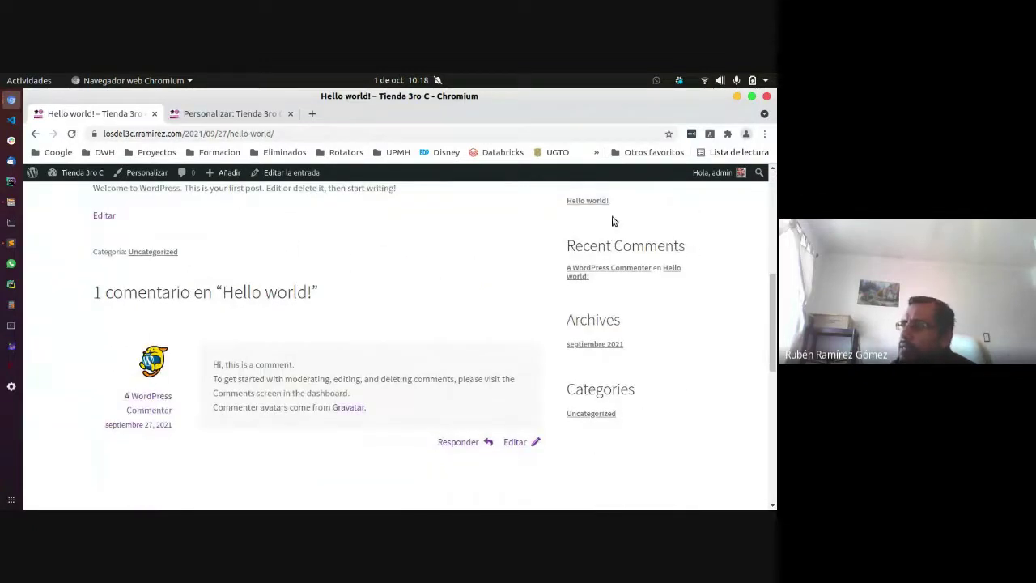
scroll(619, 394, up, 6)
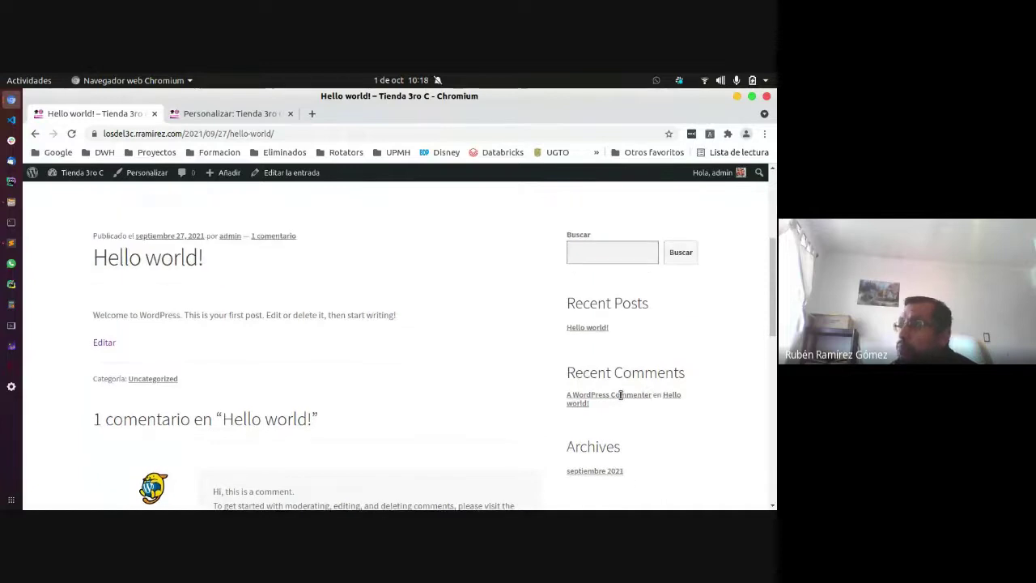
scroll(620, 394, down, 8)
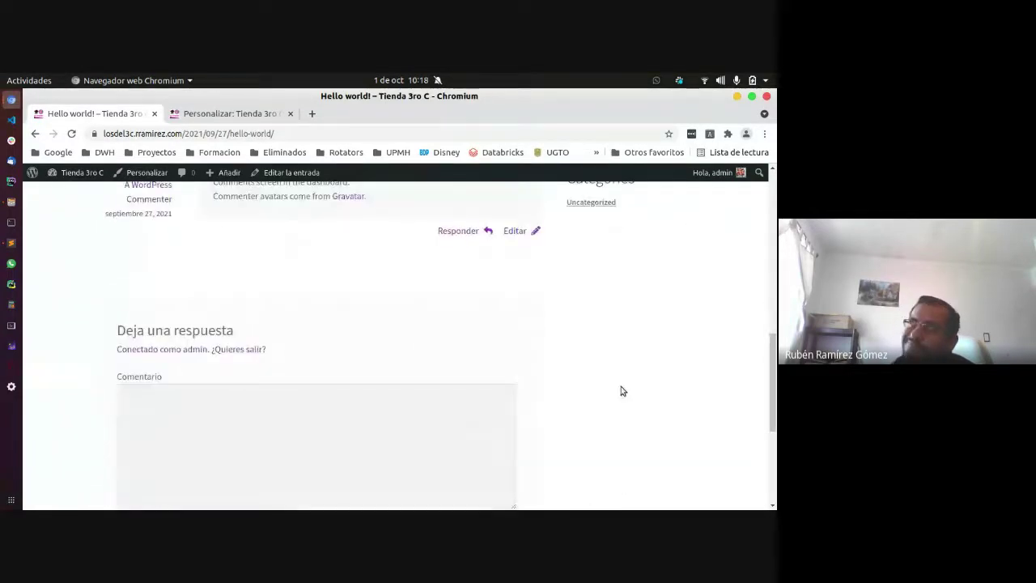
scroll(620, 391, up, 1)
scroll(620, 391, up, 3)
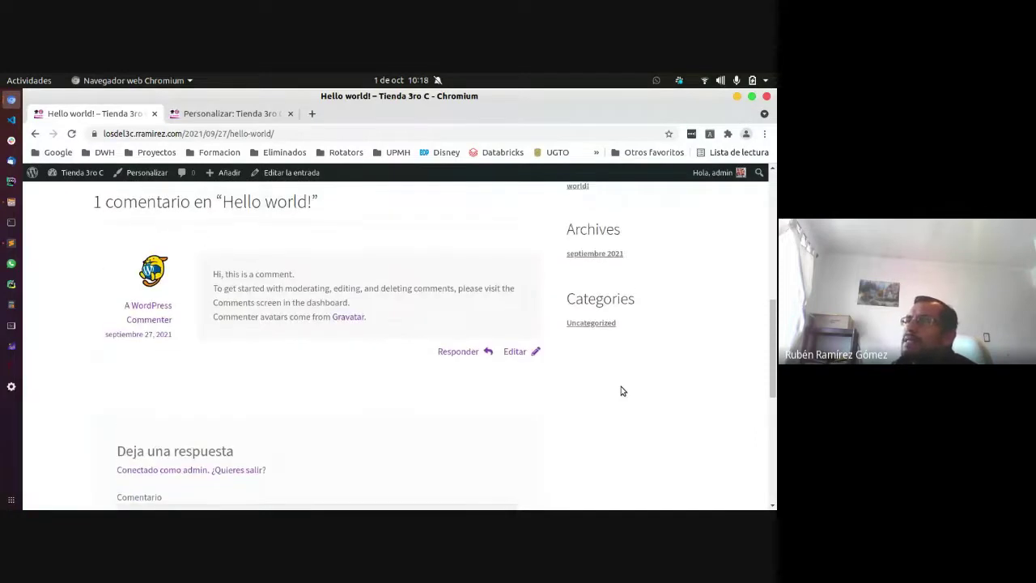
scroll(620, 387, up, 3)
scroll(621, 387, down, 3)
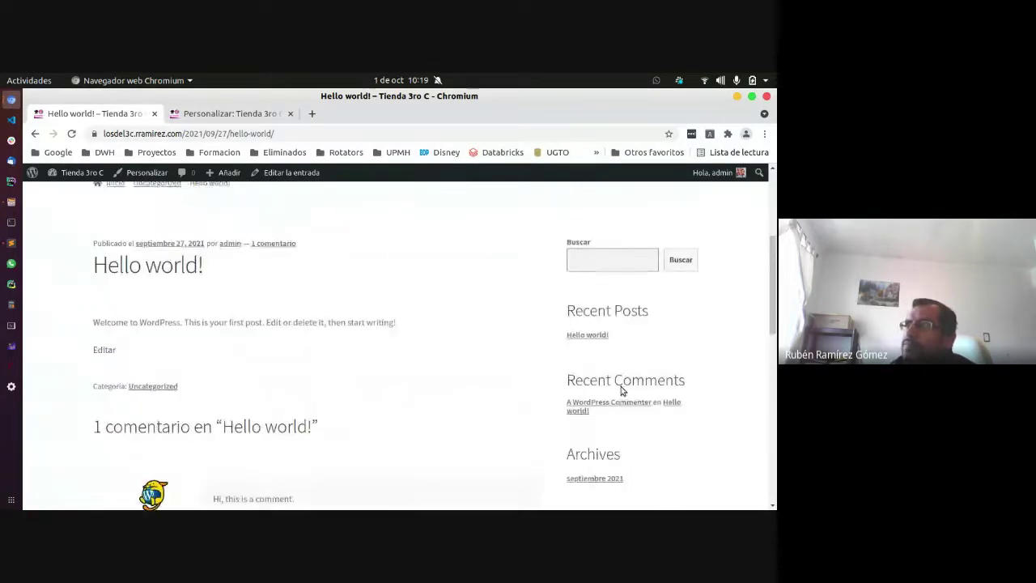
scroll(620, 391, down, 1)
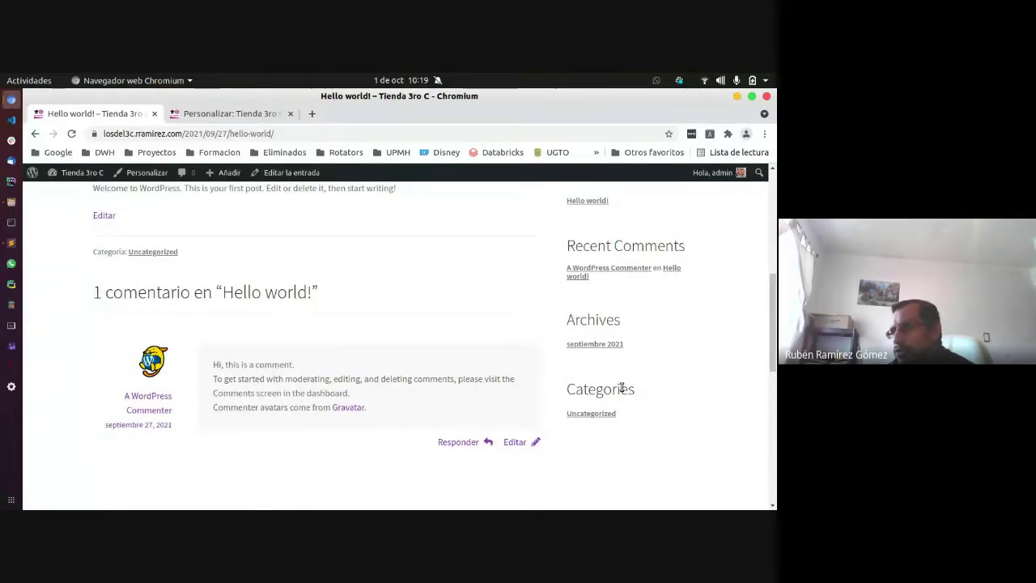
scroll(622, 386, up, 5)
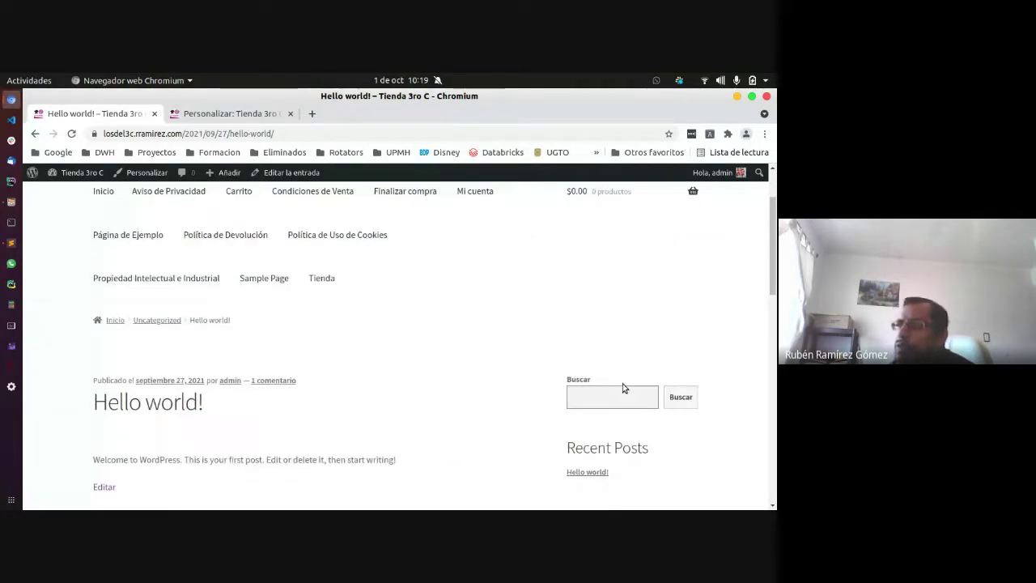
scroll(622, 388, down, 5)
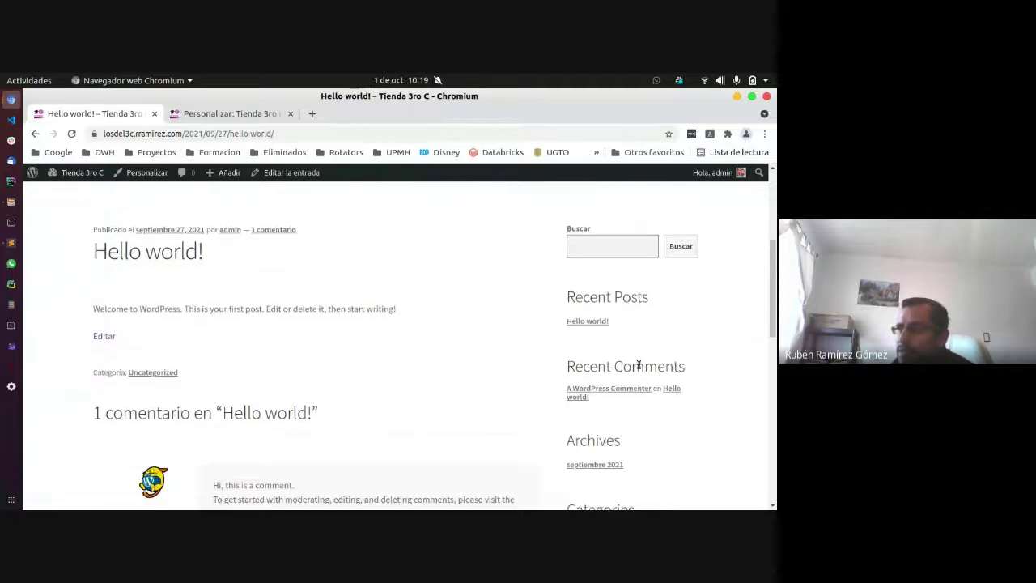
scroll(629, 430, down, 5)
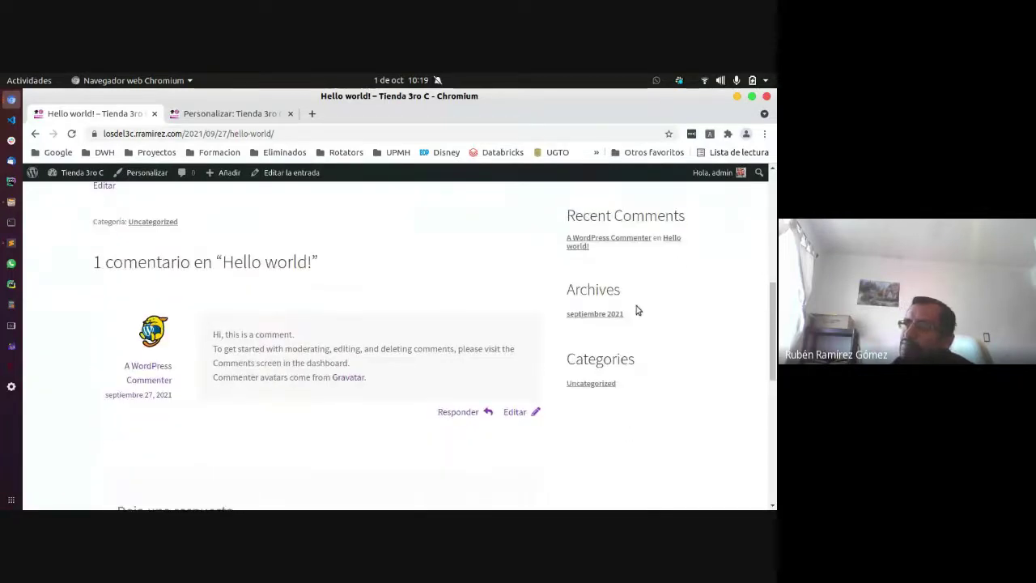
scroll(656, 333, up, 4)
scroll(654, 334, down, 1)
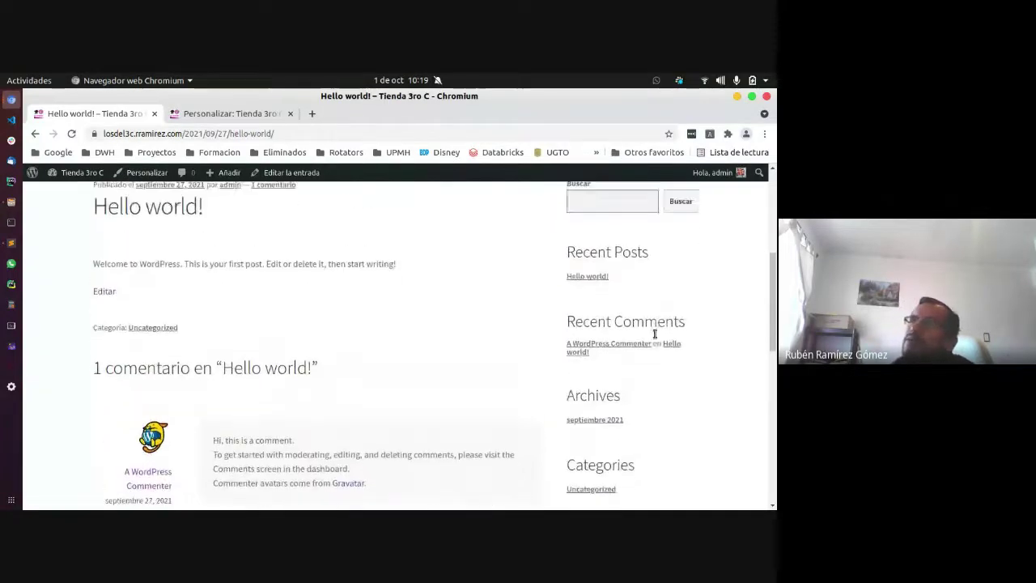
scroll(655, 334, down, 1)
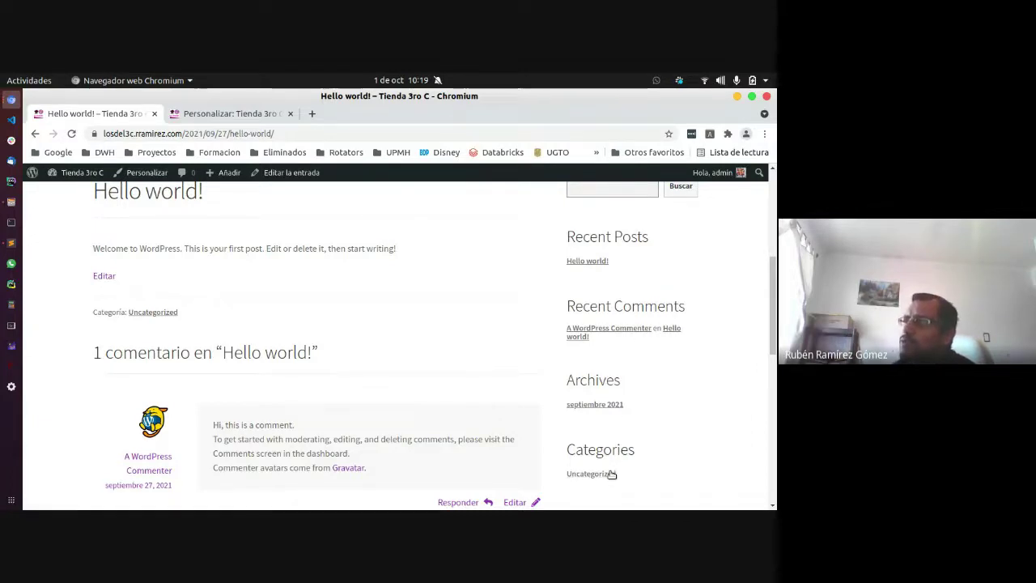
scroll(611, 469, up, 4)
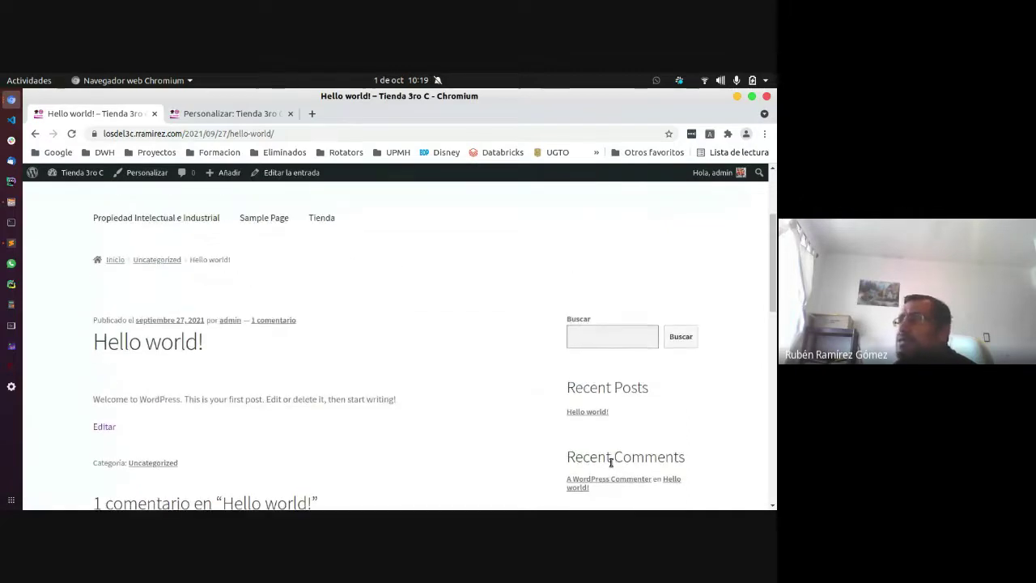
scroll(627, 358, up, 3)
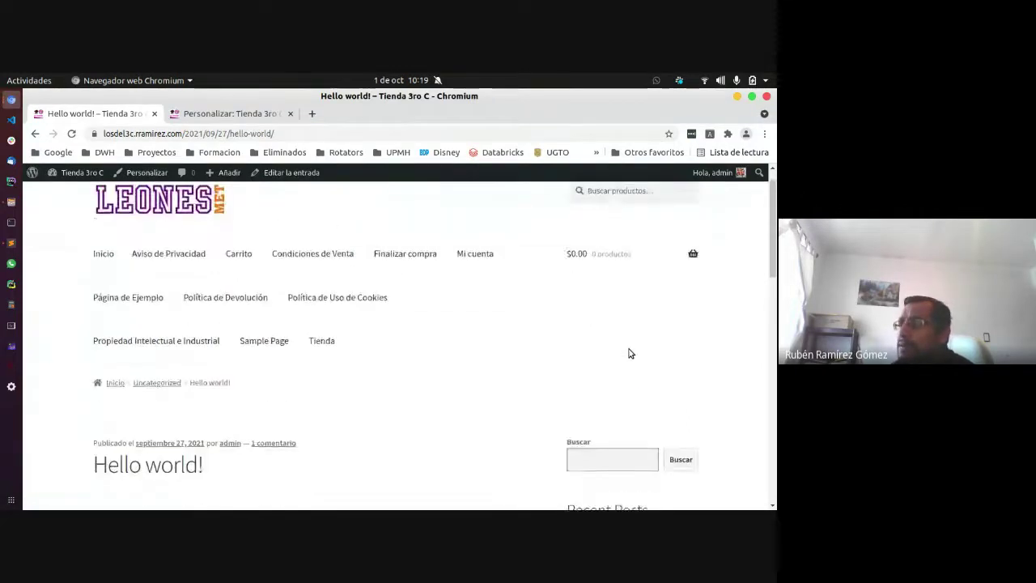
scroll(630, 450, down, 3)
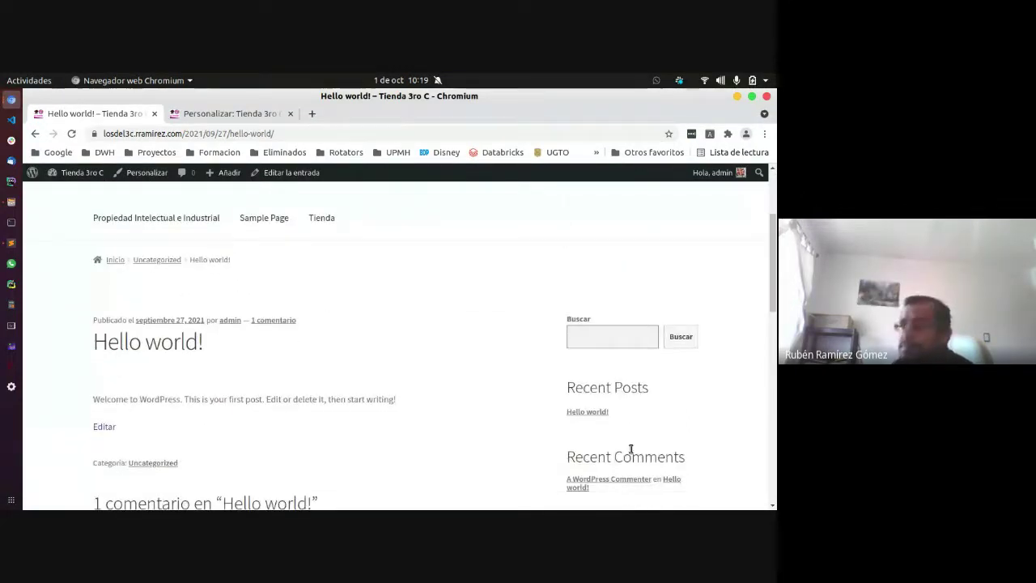
Step: Return to the Personalizar tab and back out of Identidad del sitio to the section list
click(243, 117)
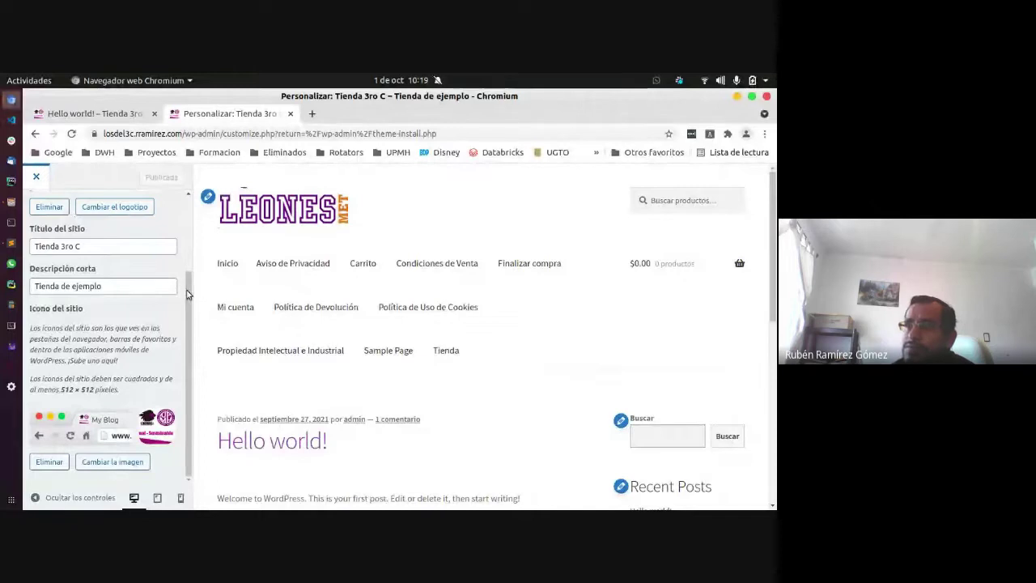
scroll(181, 209, up, 3)
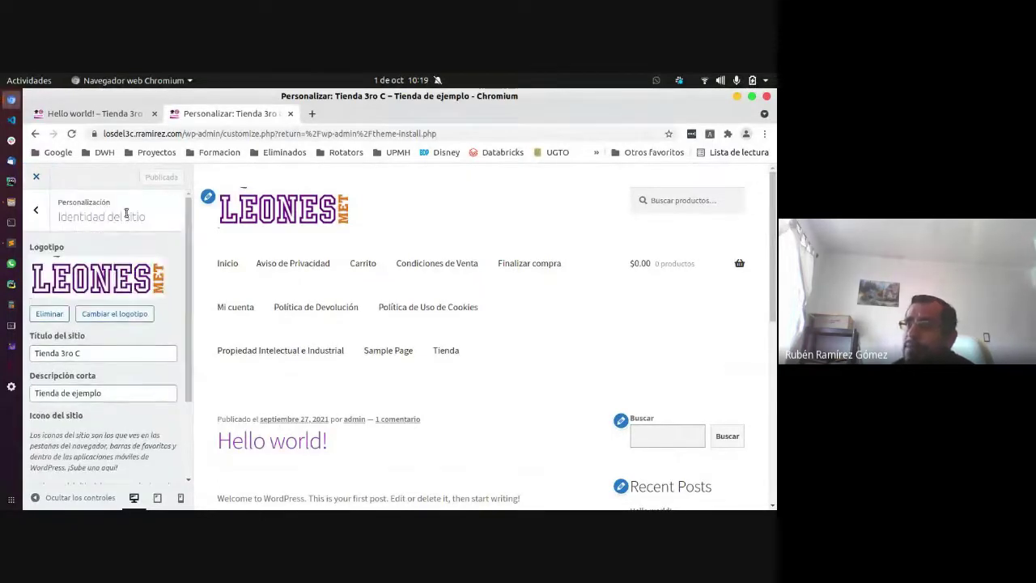
click(39, 212)
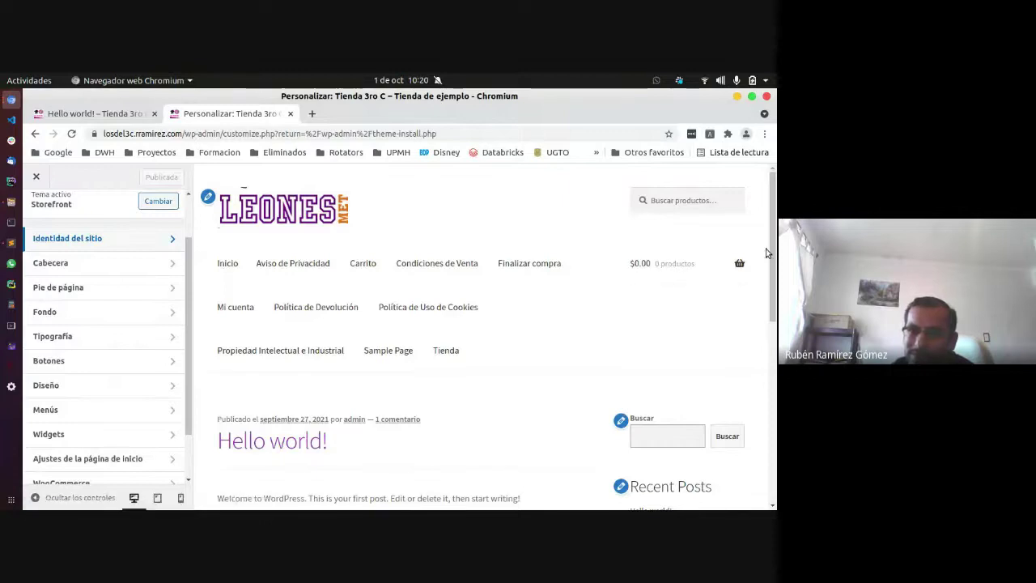
drag(769, 245, 771, 328)
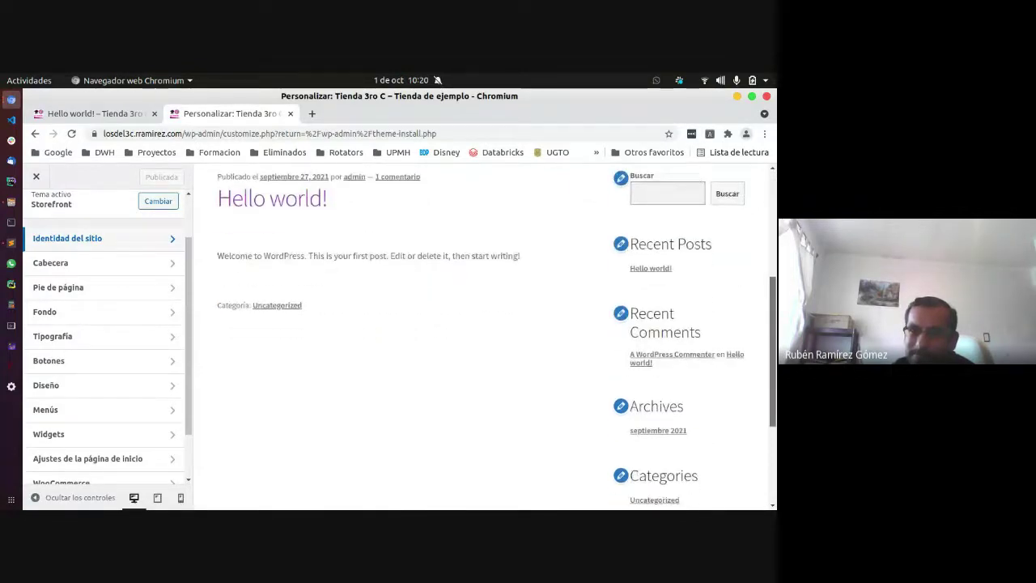
Step: Open the Cabecera settings and move the Hello world! tab after the Personalizar tab
click(62, 264)
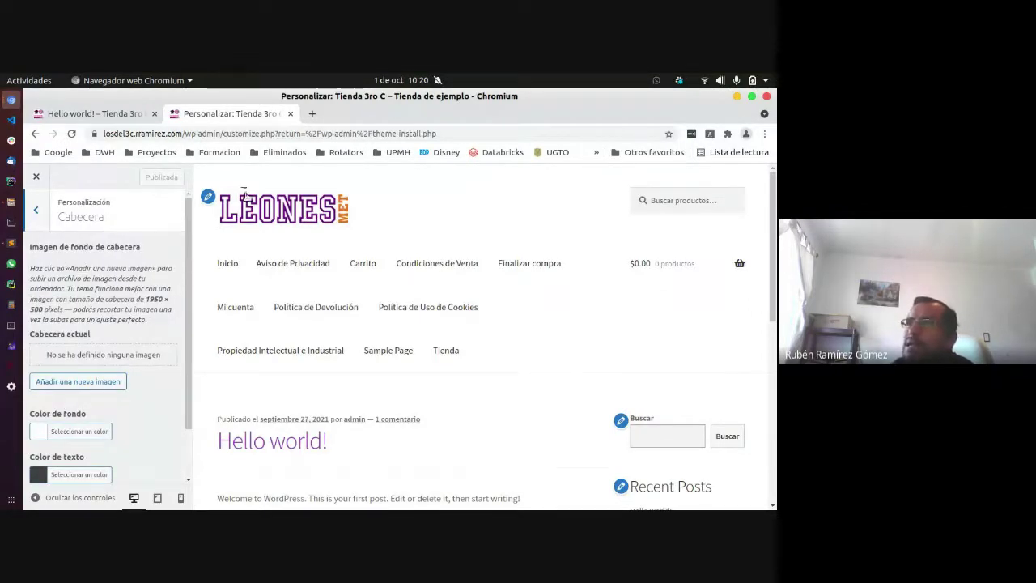
click(89, 117)
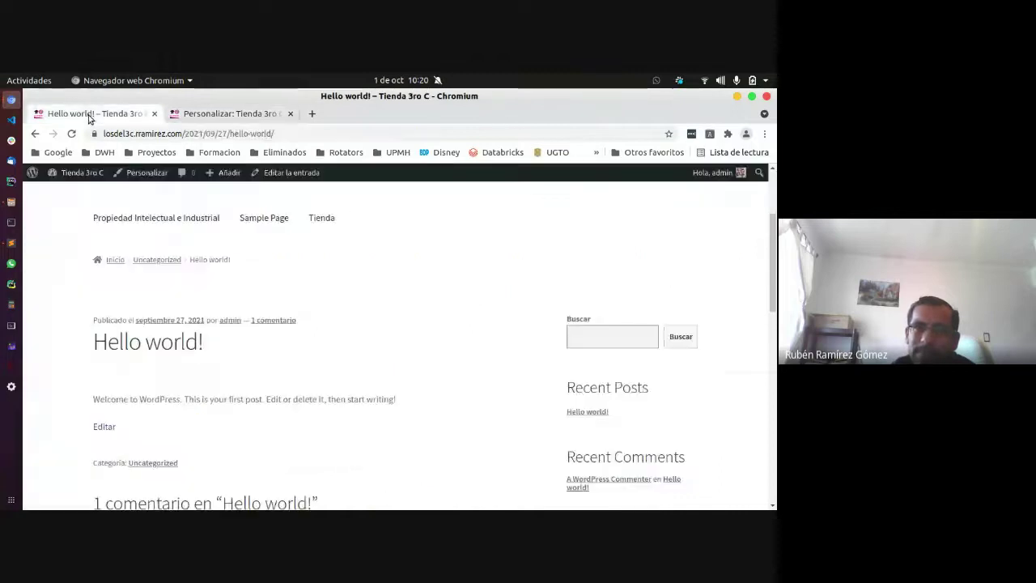
drag(89, 119, 329, 119)
click(89, 113)
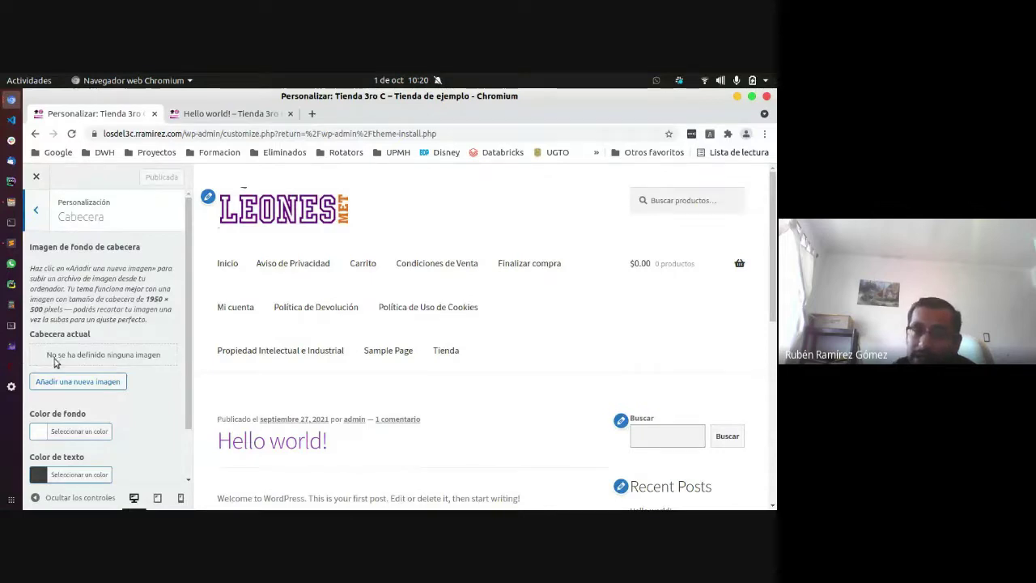
scroll(77, 364, down, 2)
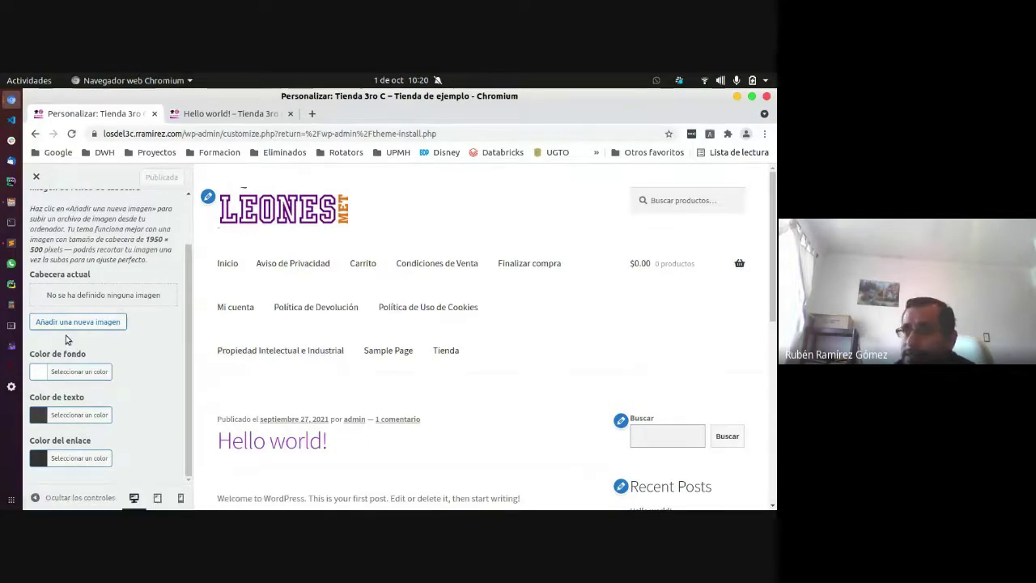
Step: Set the Cabecera background to green #81d742, then lighten it to pale green #bed6af
click(85, 373)
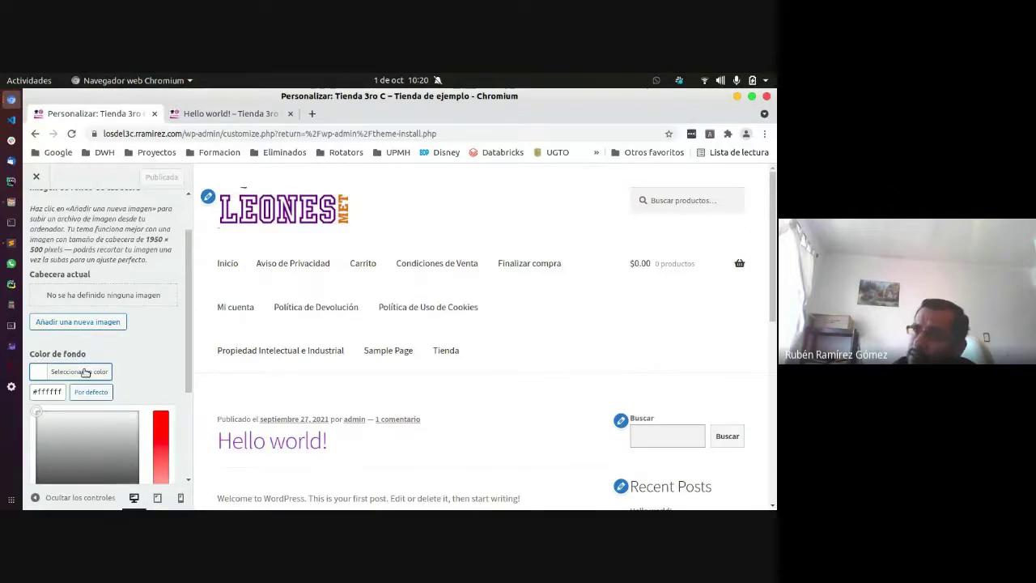
scroll(178, 380, down, 3)
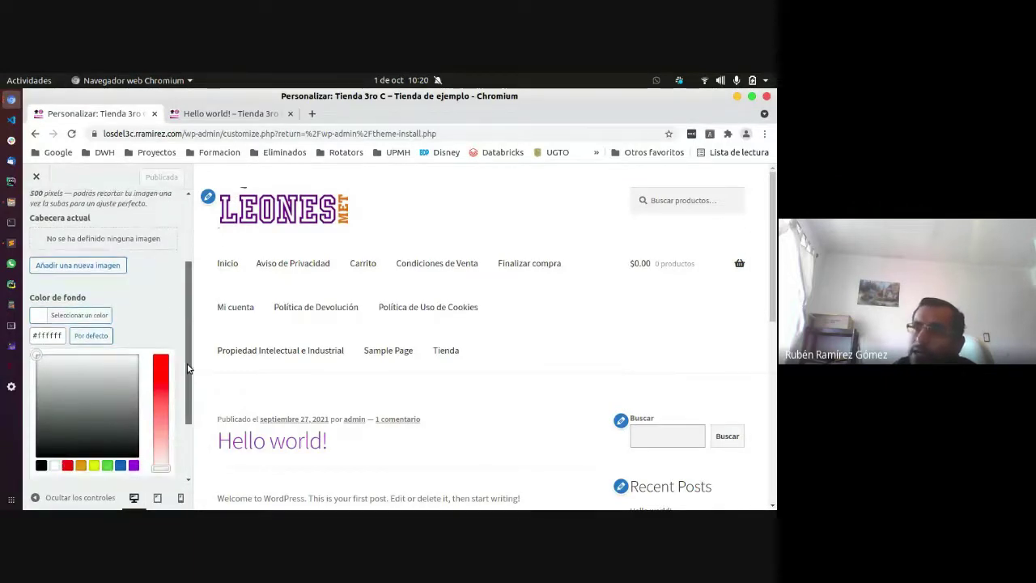
scroll(185, 397, down, 1)
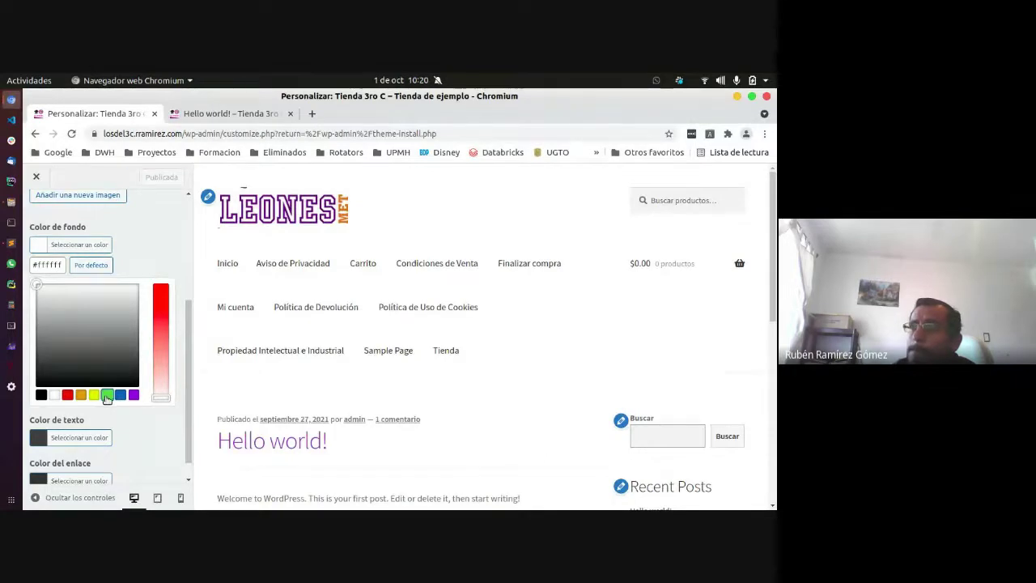
click(106, 395)
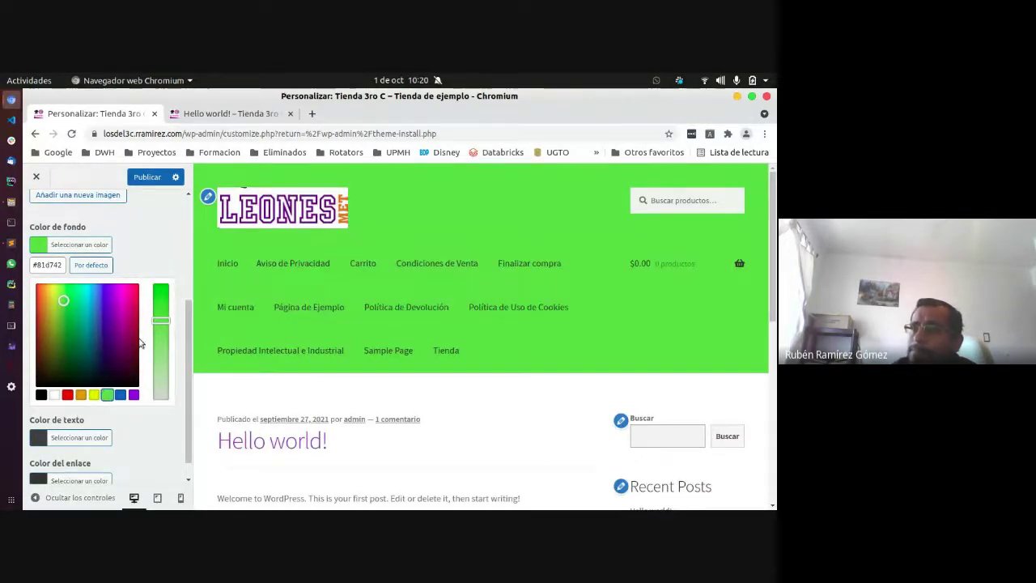
drag(162, 319, 163, 372)
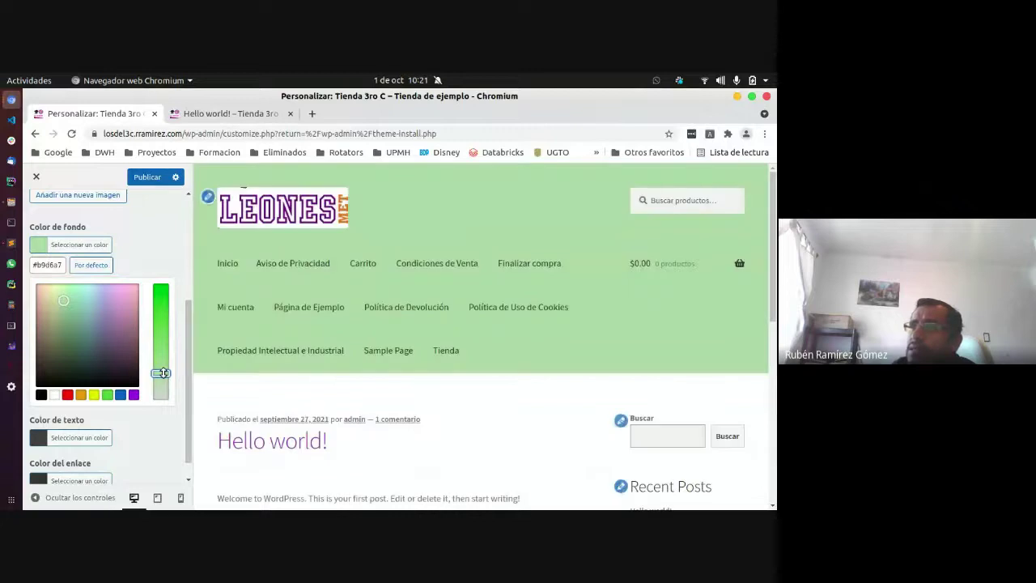
drag(163, 375, 161, 381)
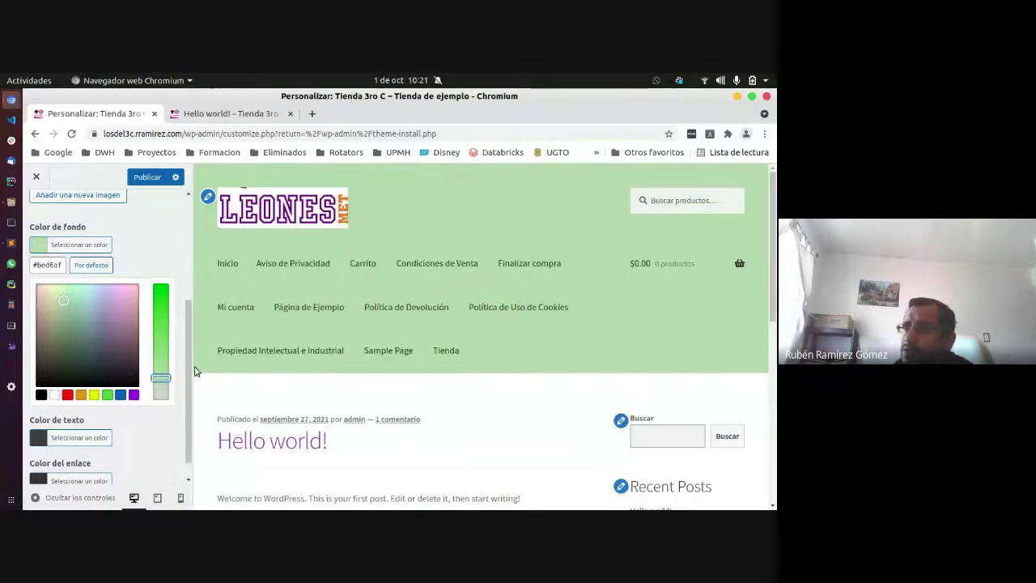
click(171, 426)
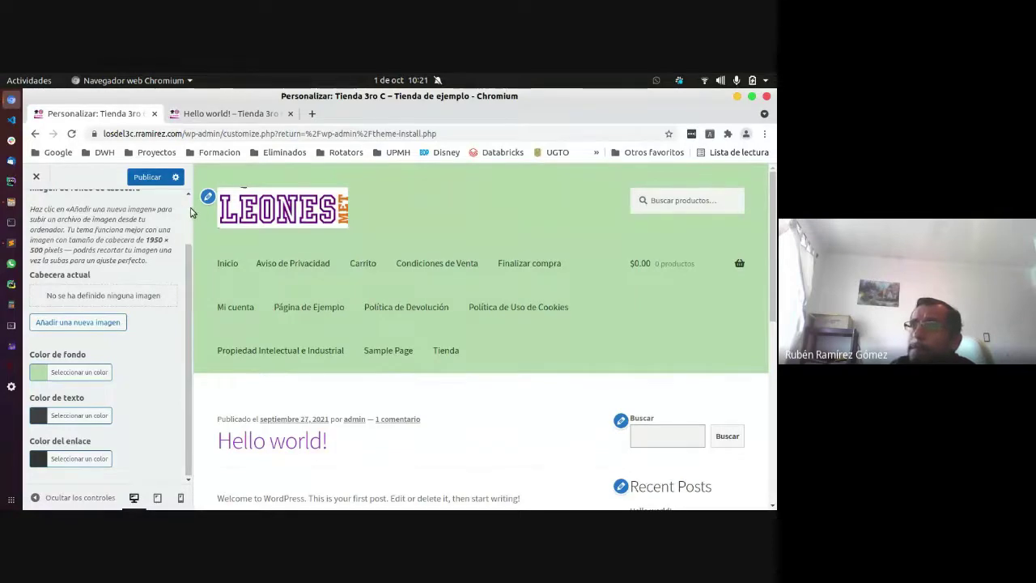
scroll(191, 212, up, 2)
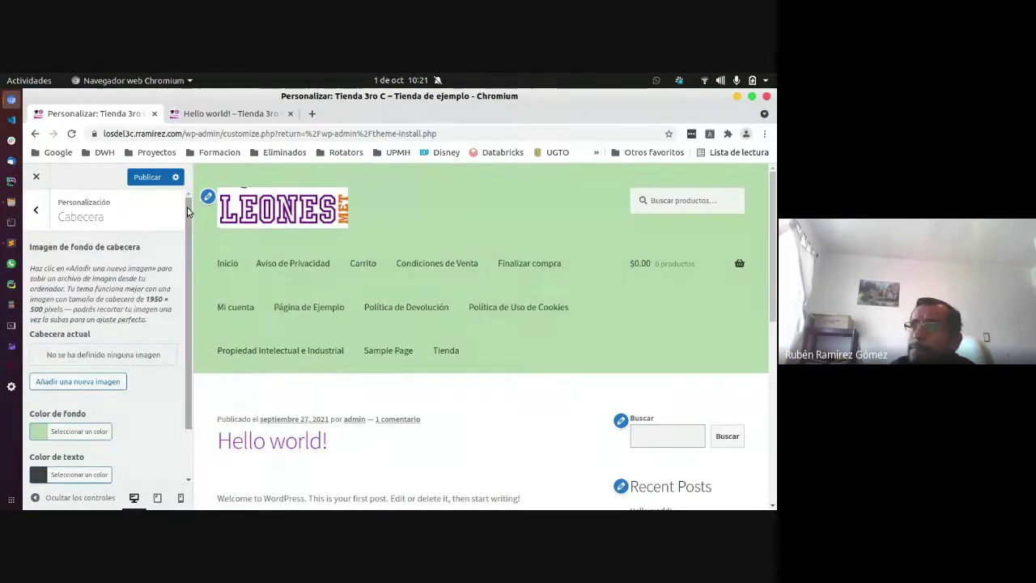
Step: Go back from Cabecera to the Customizer sections list and open a blank new browser tab
click(37, 214)
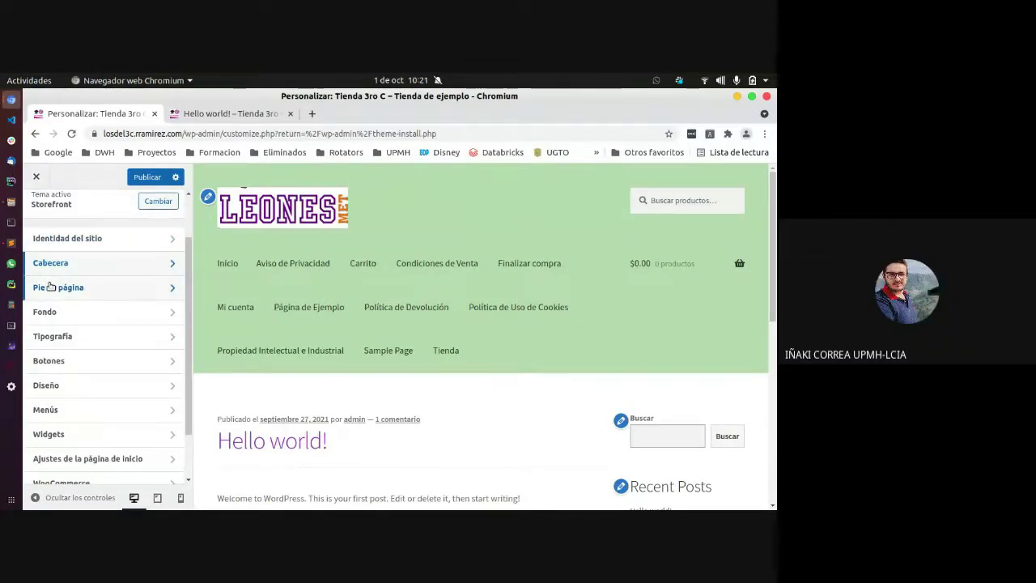
click(311, 113)
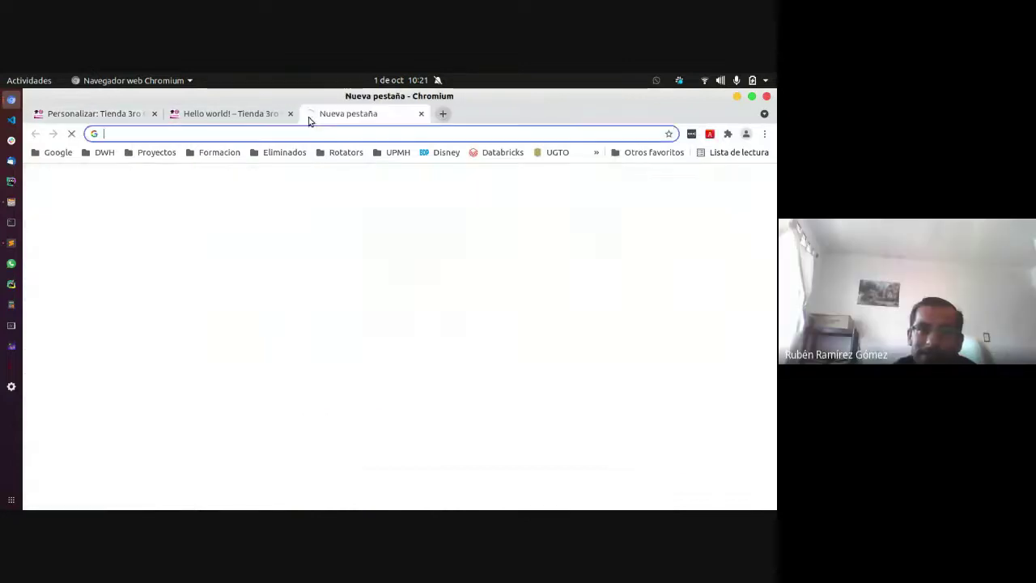
Step: Load harinas-adai-avena.leones-emprendedores-upmh.com.mx from the 'harina' address suggestion
click(308, 132)
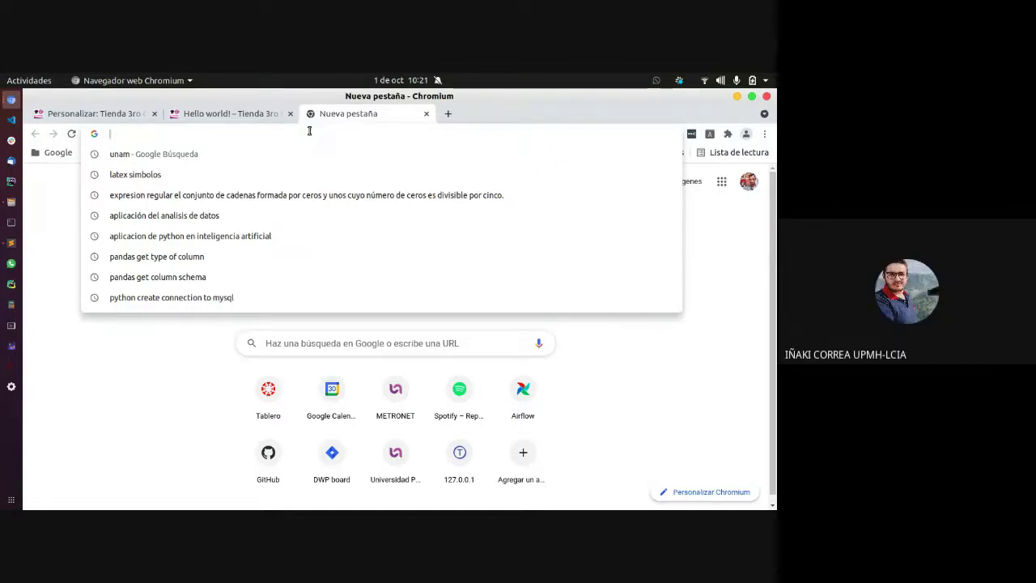
text(harin)
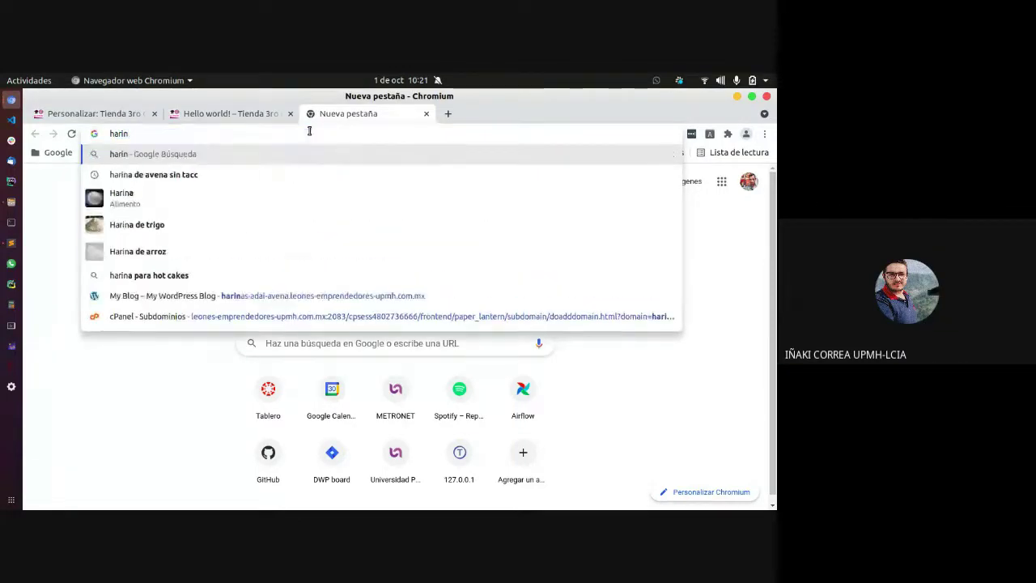
text(a)
key(Right)
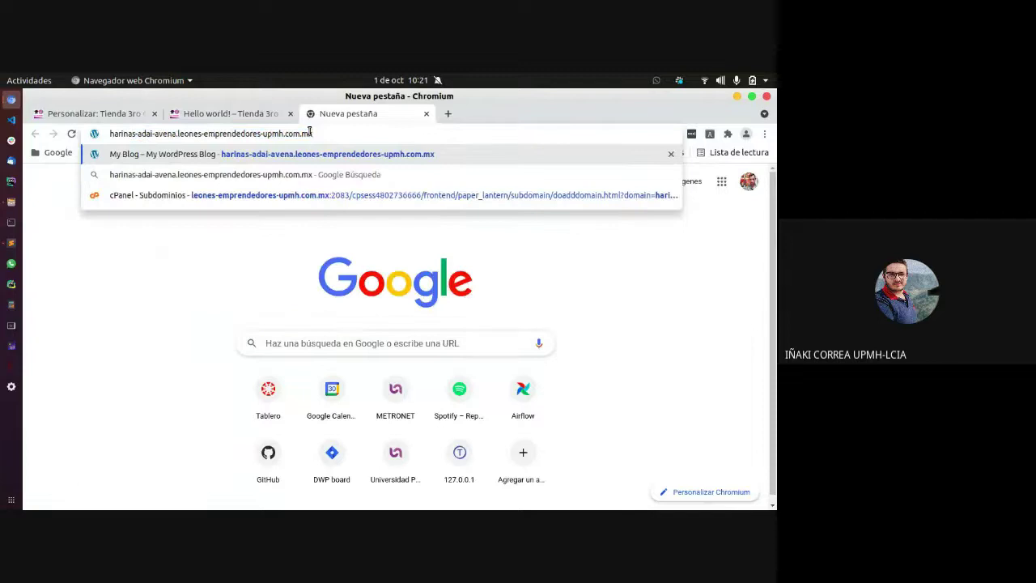
key(Return)
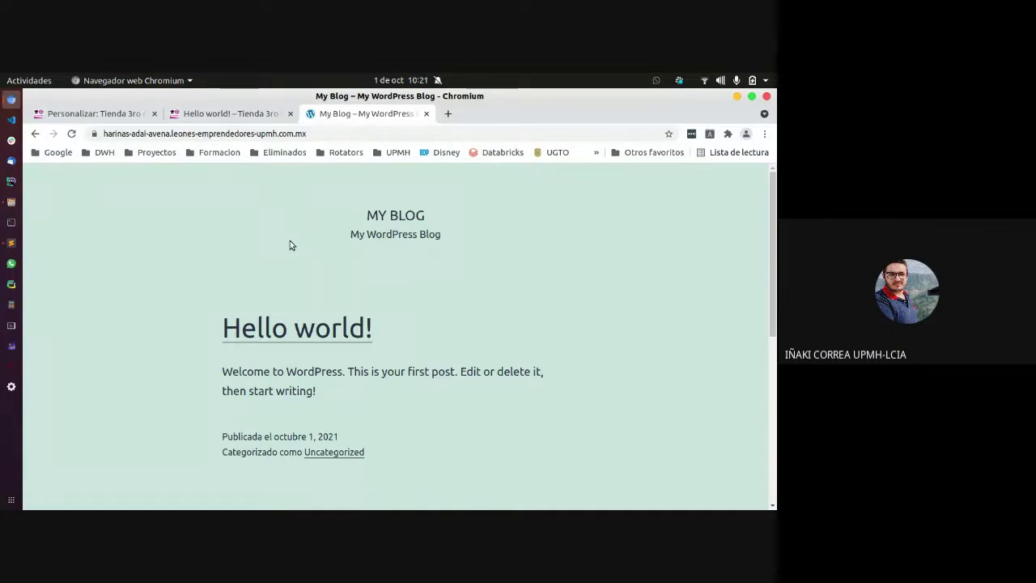
scroll(290, 244, down, 4)
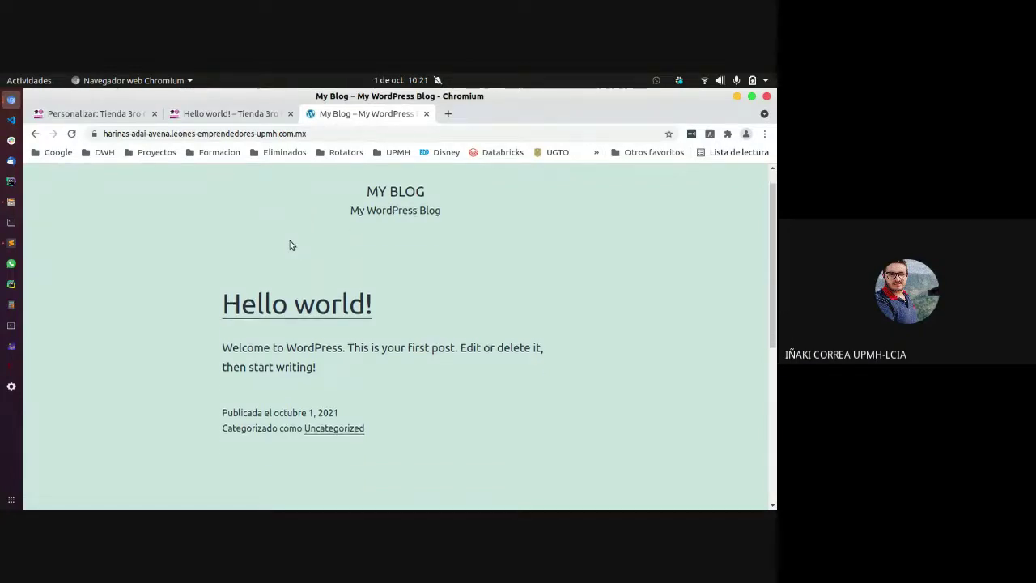
scroll(290, 240, up, 4)
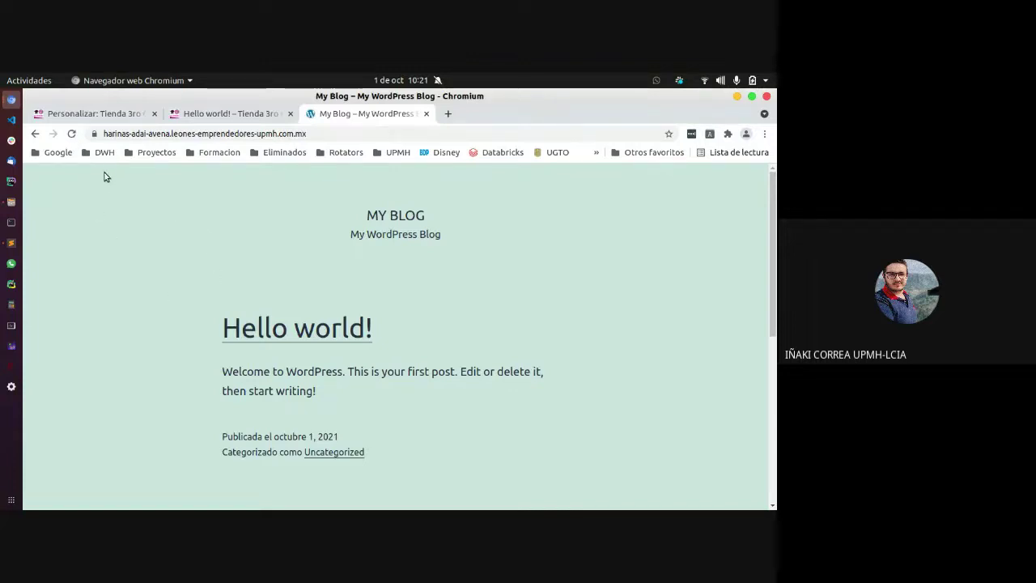
click(71, 134)
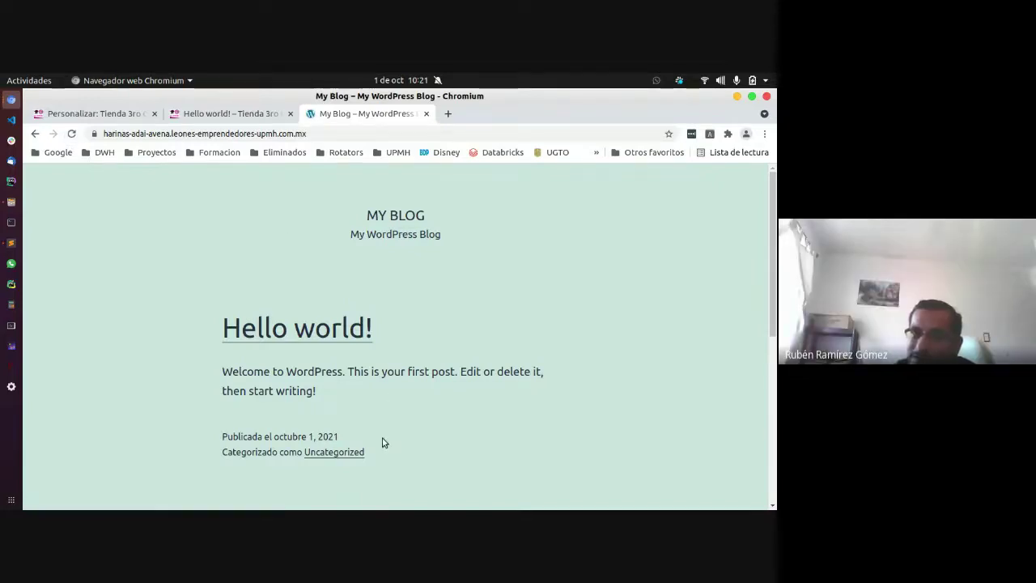
scroll(377, 442, down, 5)
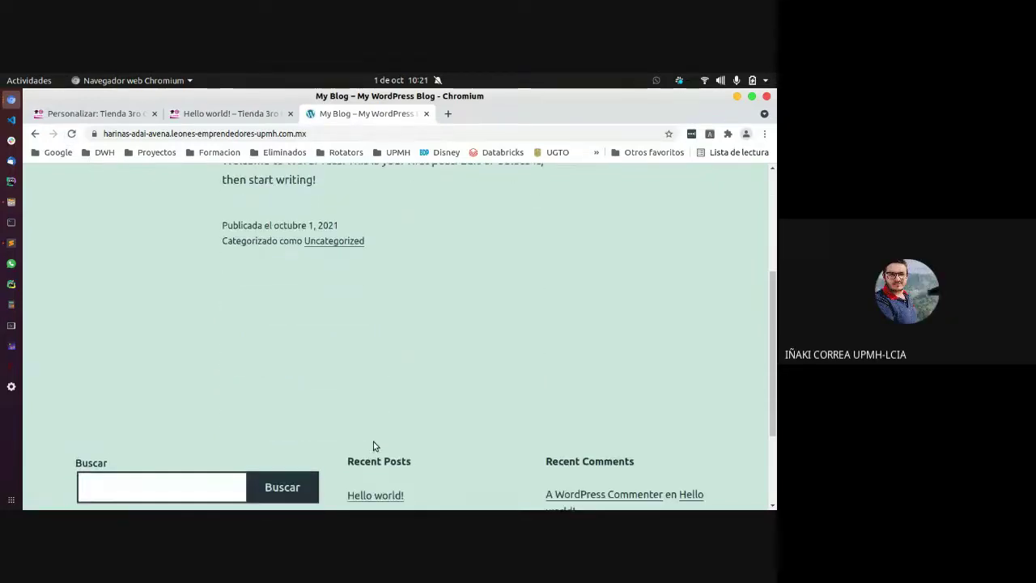
scroll(373, 445, down, 3)
scroll(373, 445, up, 1)
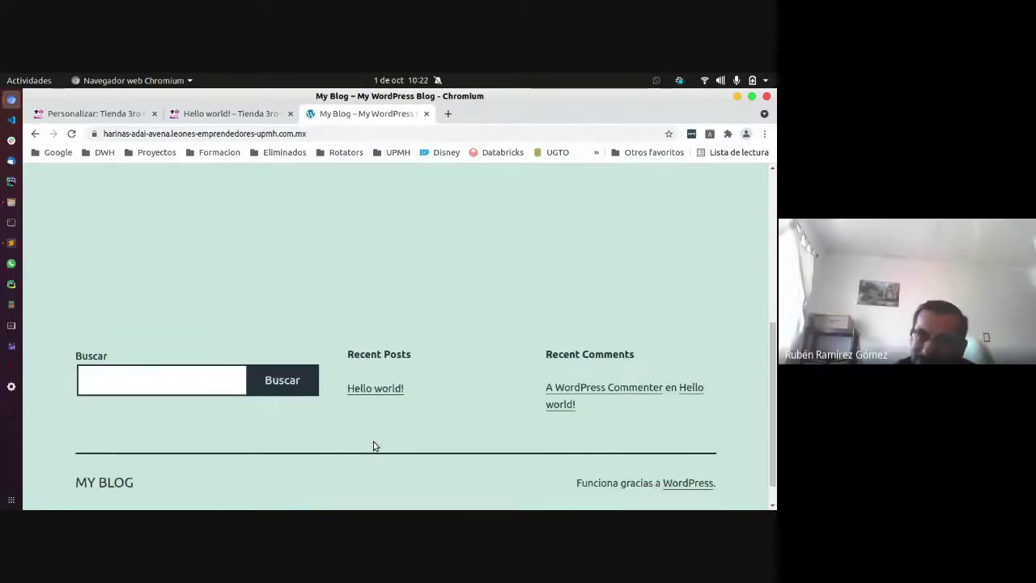
scroll(373, 441, up, 5)
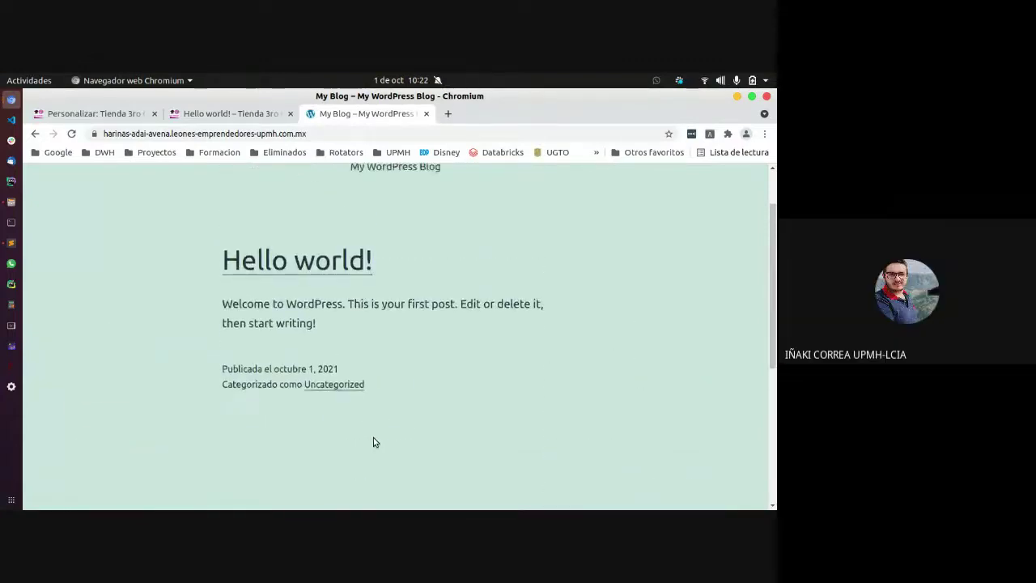
scroll(373, 442, down, 1)
scroll(373, 439, up, 2)
scroll(373, 439, down, 2)
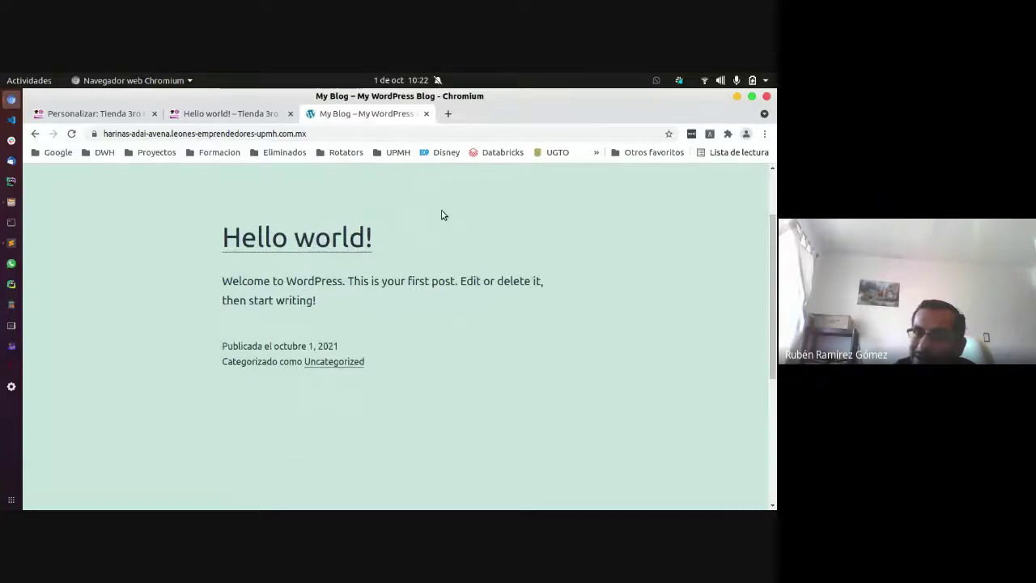
scroll(441, 214, up, 1)
scroll(411, 215, down, 1)
scroll(380, 267, up, 1)
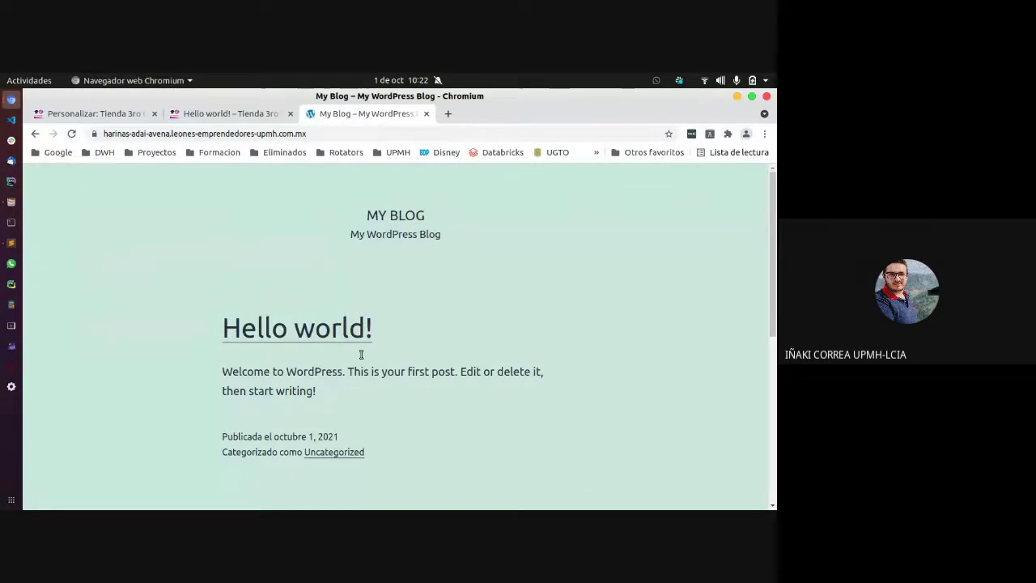
drag(365, 215, 316, 222)
click(462, 243)
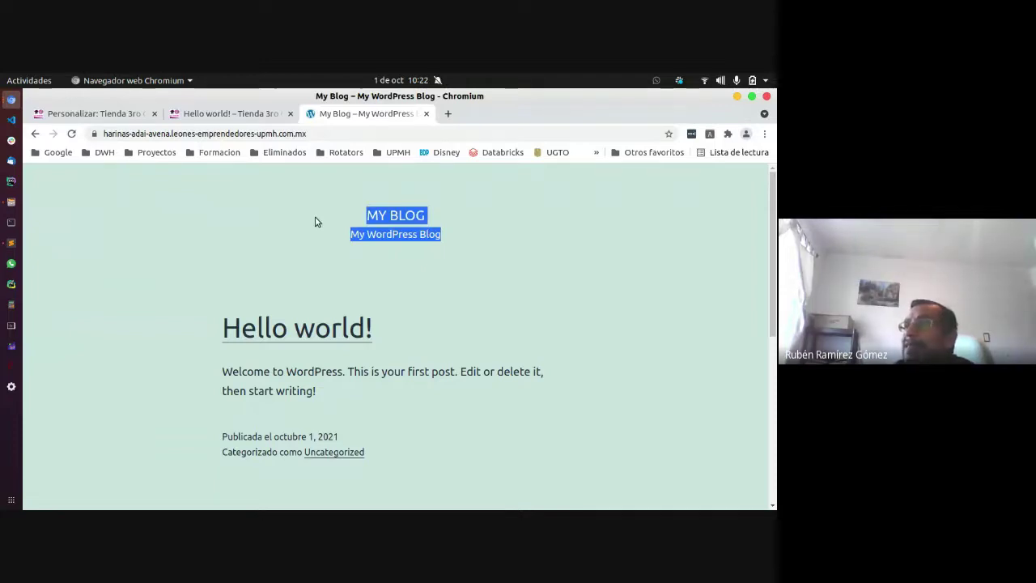
click(316, 221)
drag(369, 222, 481, 250)
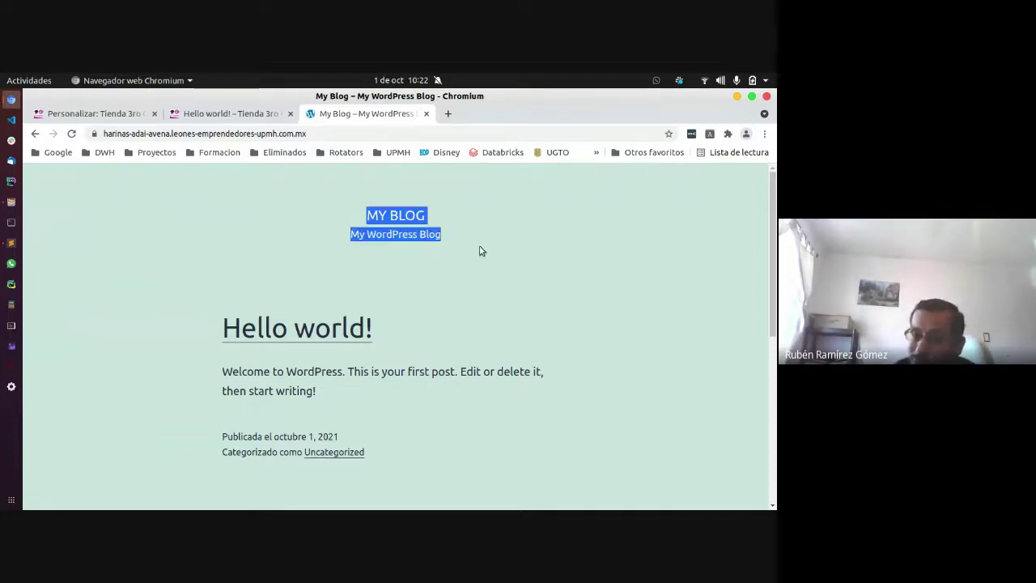
click(480, 251)
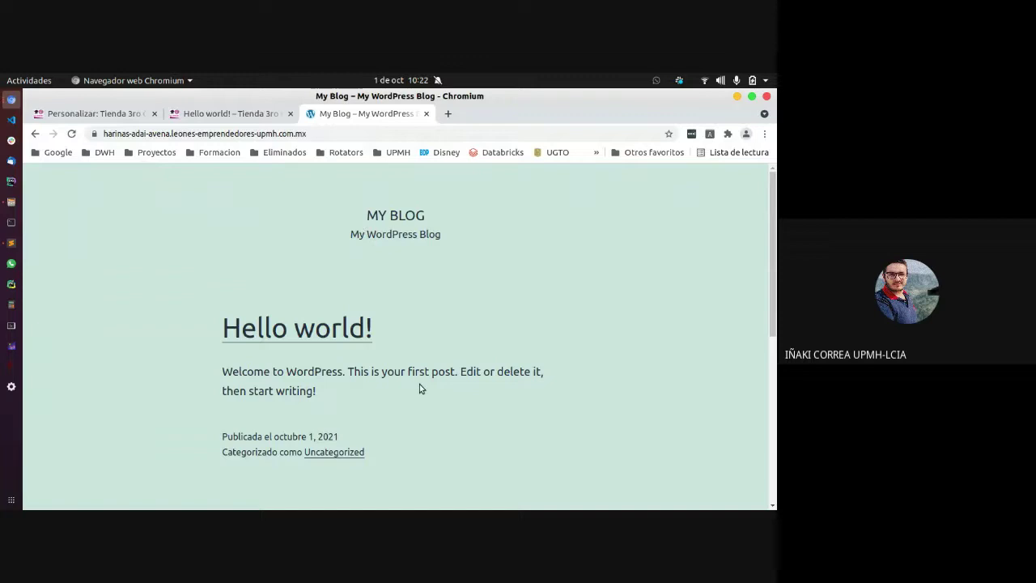
scroll(419, 385, down, 5)
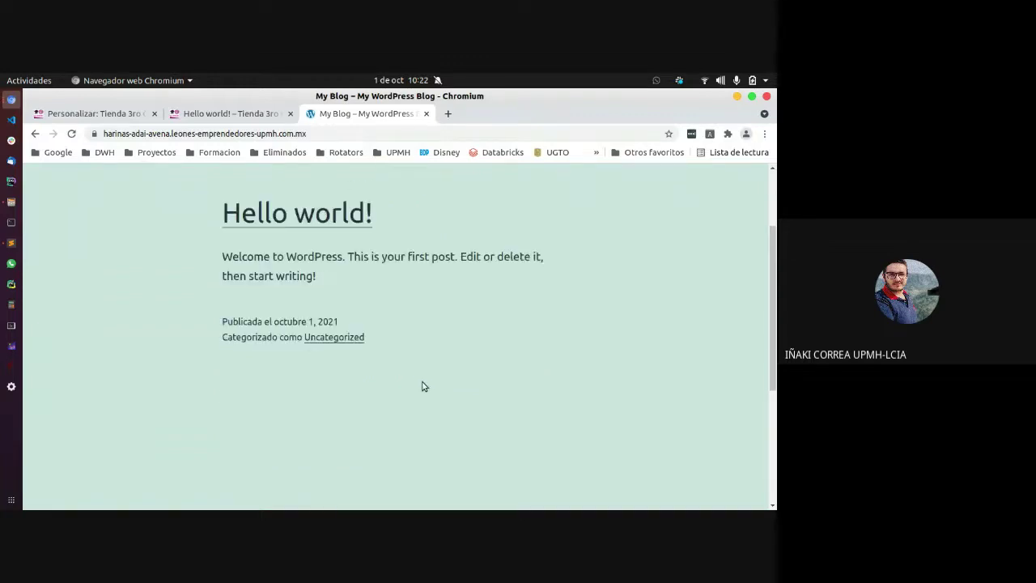
scroll(421, 386, up, 5)
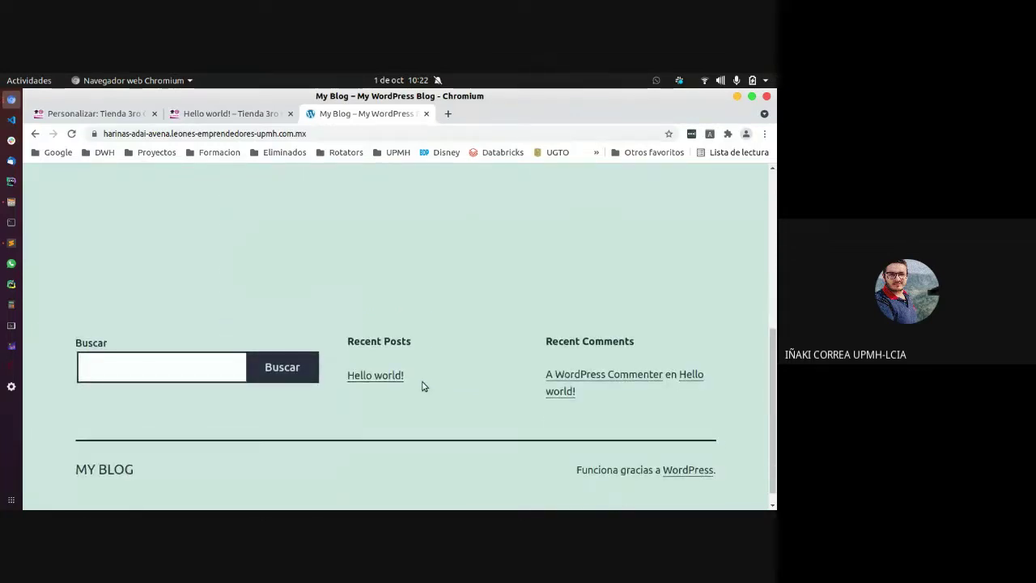
scroll(422, 386, up, 1)
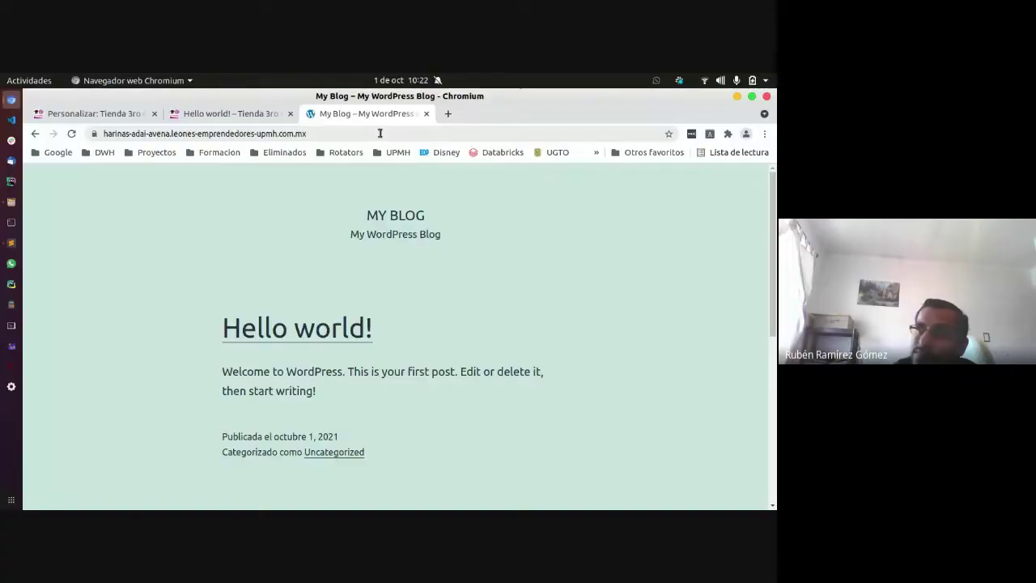
click(217, 118)
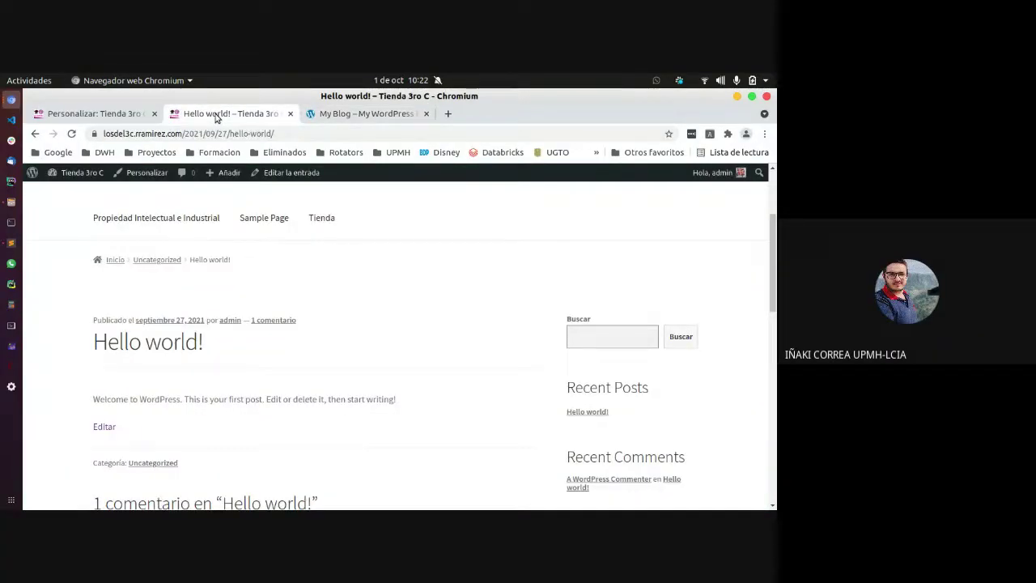
click(356, 115)
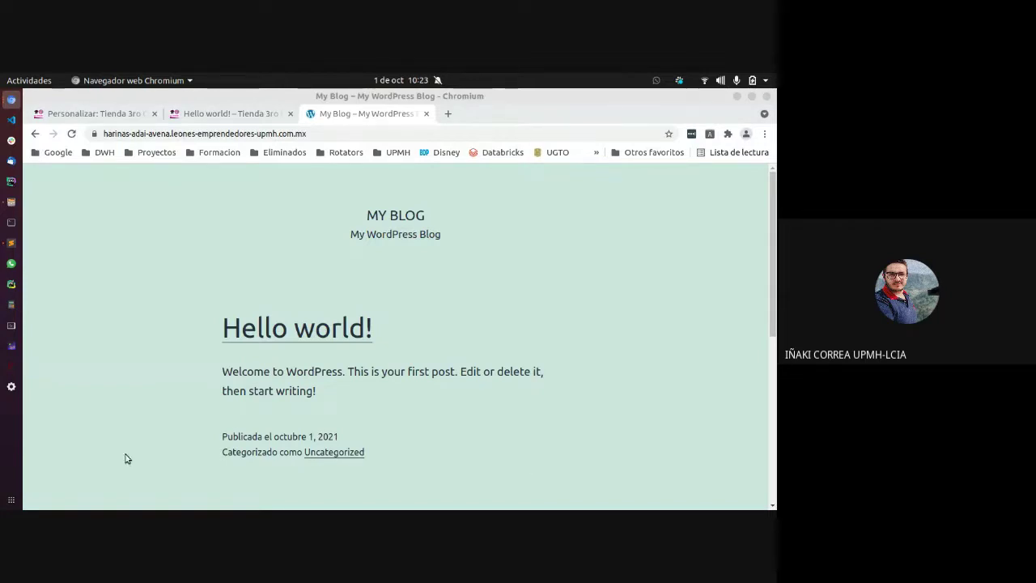
click(380, 135)
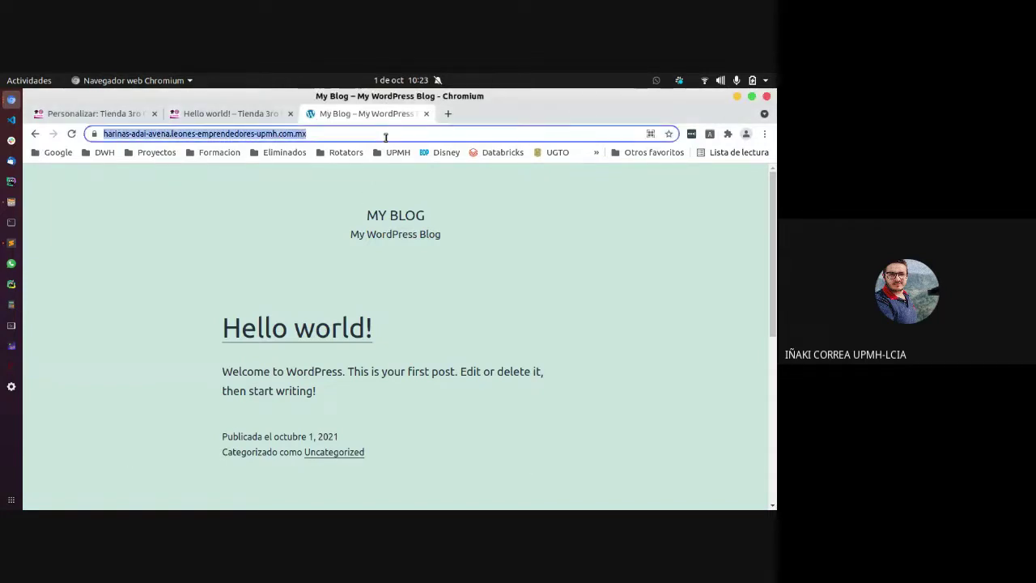
text(https://harinas-adai-avena.leones-emprendedores-upmh.com.mx/politica-de-devolucion/)
key(Return)
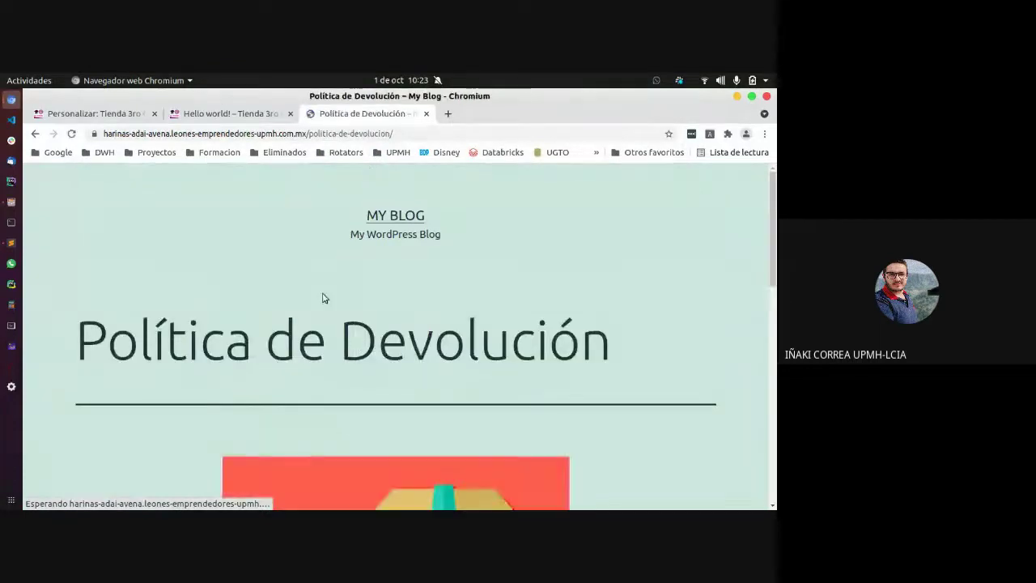
scroll(322, 299, down, 3)
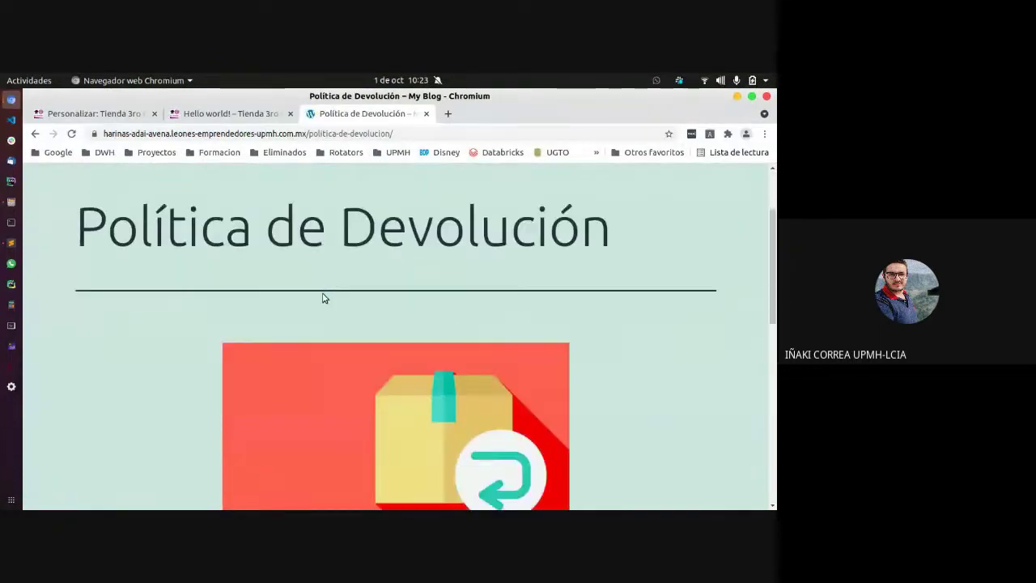
scroll(322, 299, down, 4)
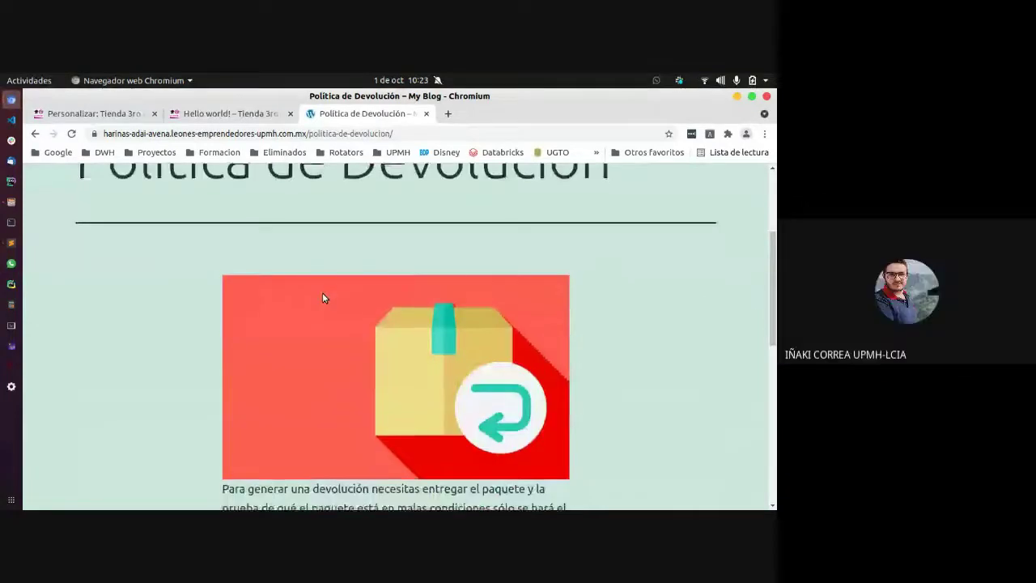
scroll(322, 298, down, 7)
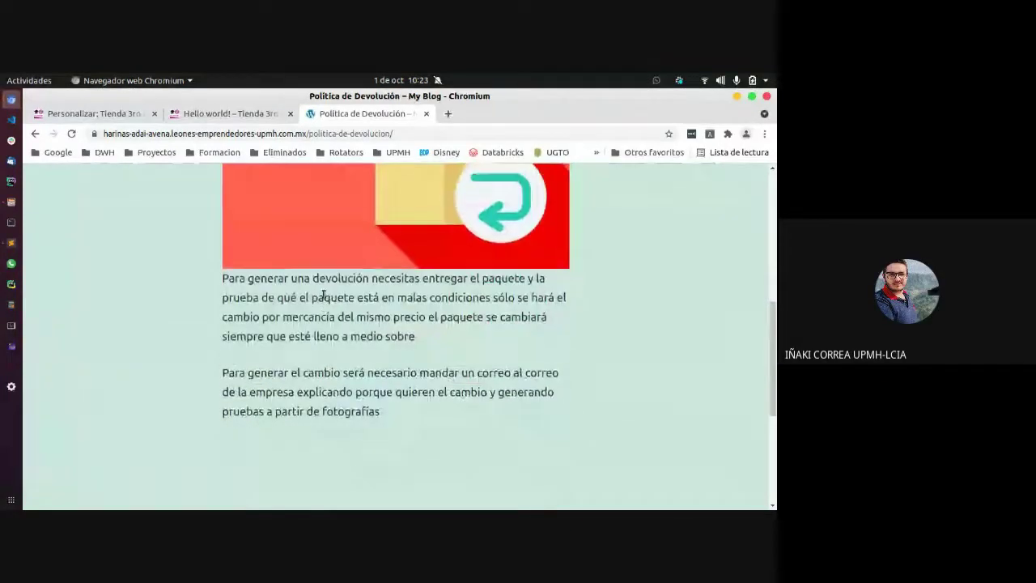
scroll(323, 293, down, 2)
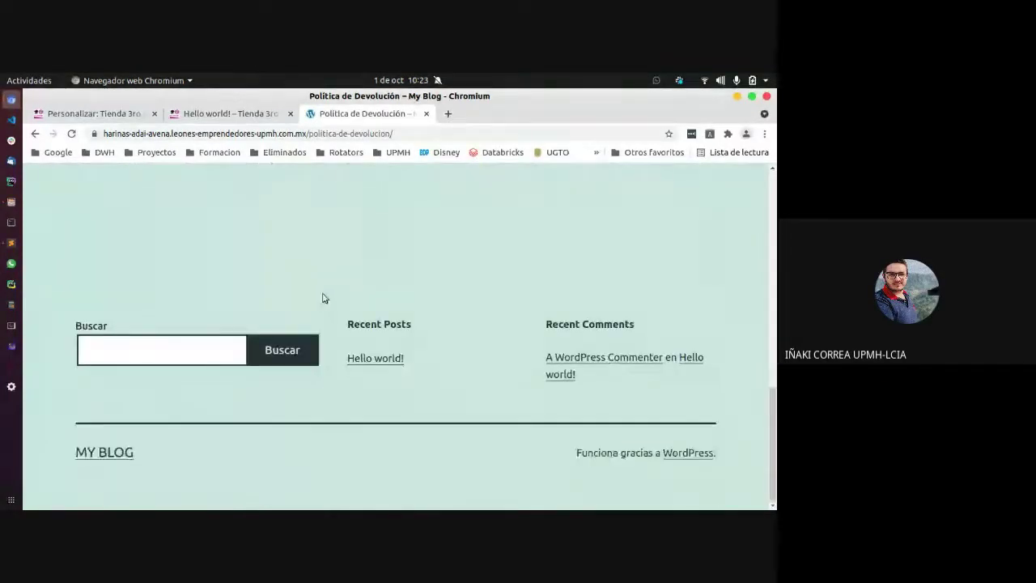
scroll(323, 294, up, 6)
scroll(322, 298, down, 1)
scroll(322, 299, up, 7)
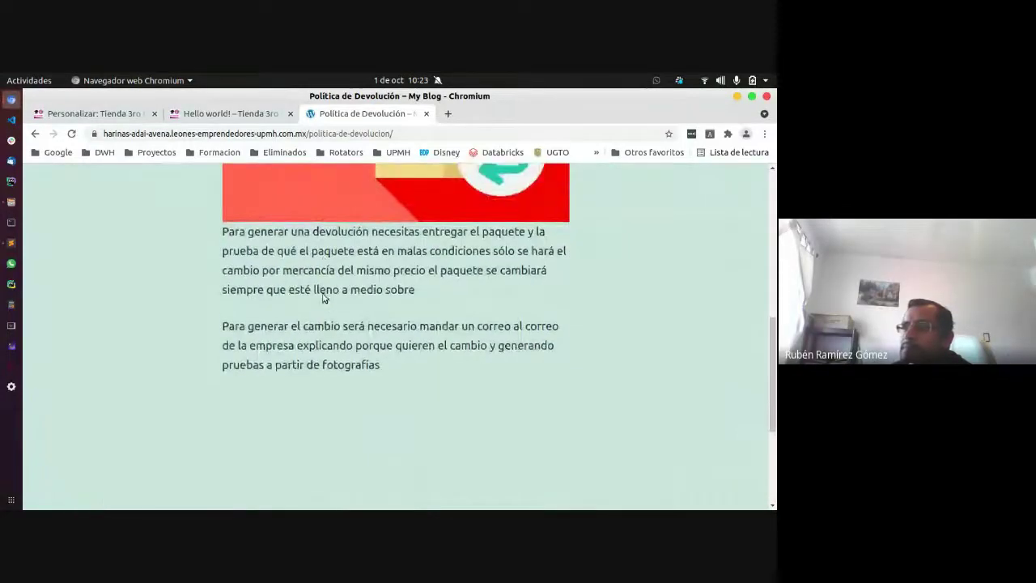
scroll(322, 298, up, 3)
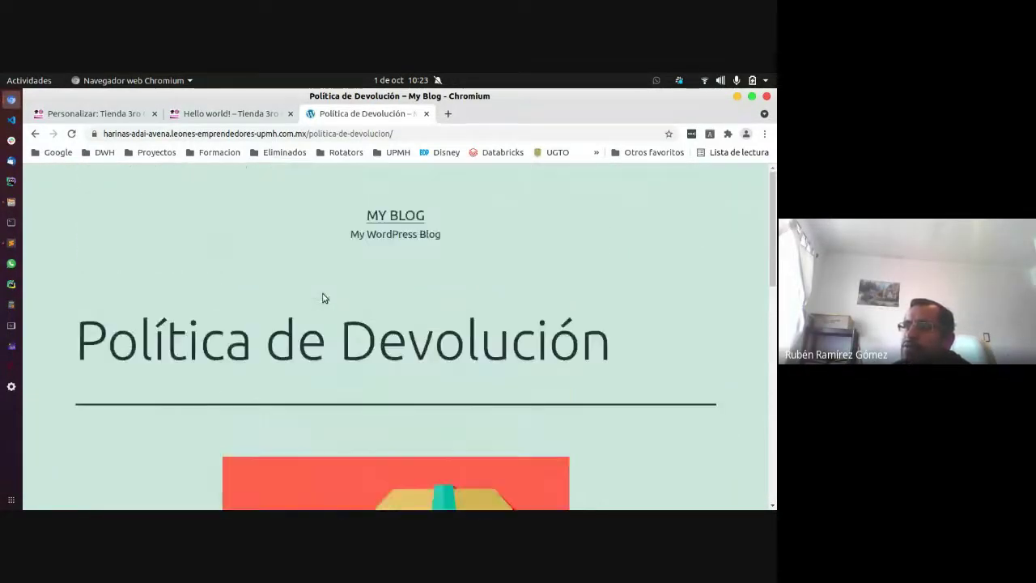
scroll(322, 297, down, 1)
scroll(322, 298, up, 1)
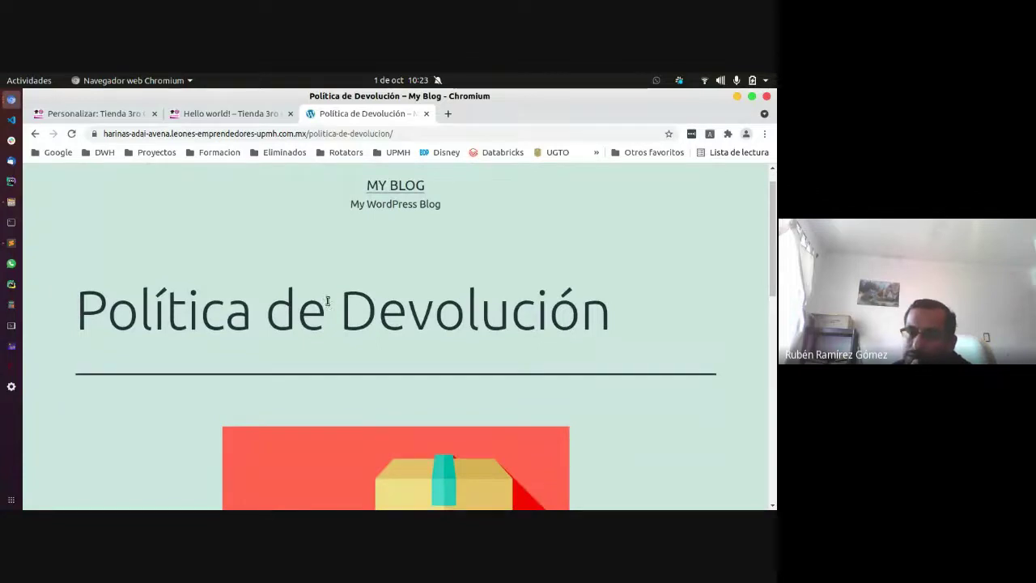
scroll(395, 335, down, 5)
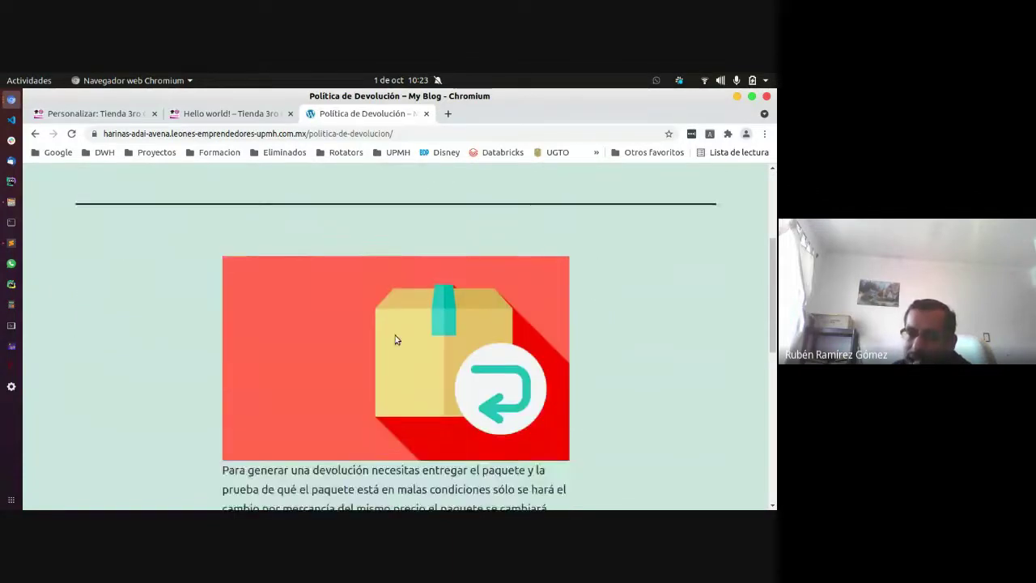
scroll(395, 335, down, 7)
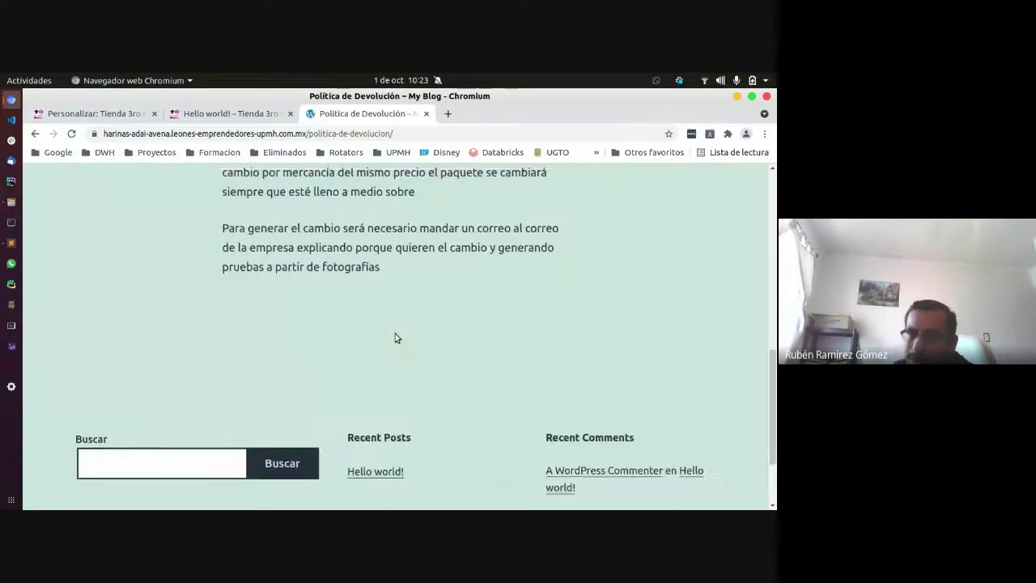
scroll(395, 338, down, 2)
scroll(395, 335, up, 8)
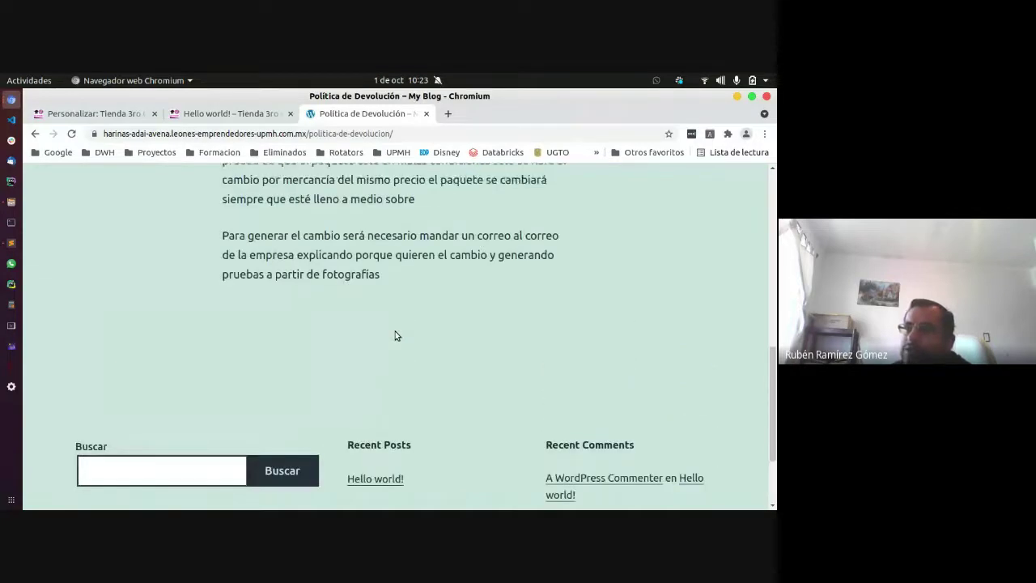
scroll(397, 328, up, 5)
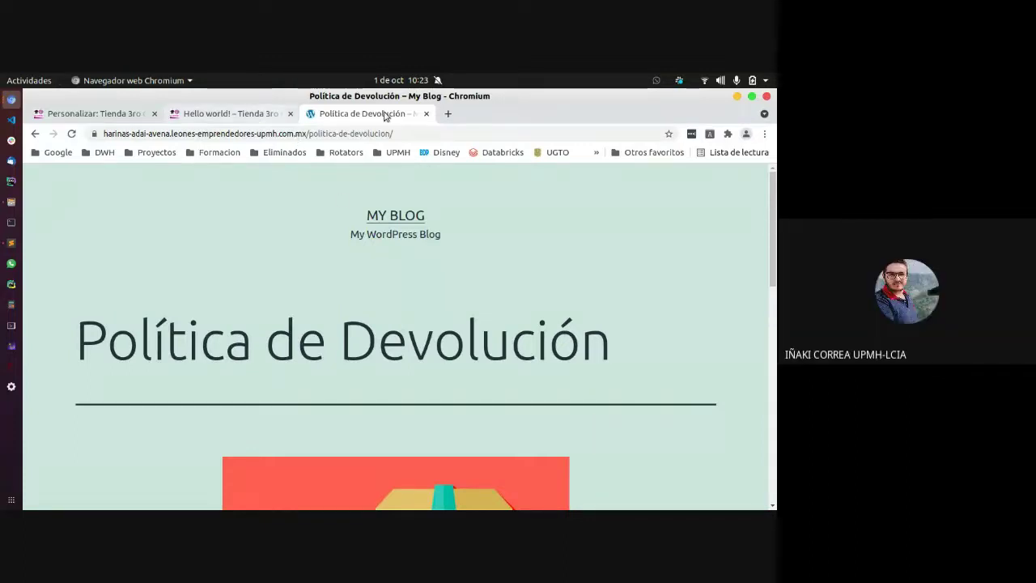
Step: Close the Política de Devolución page and return to the store's Customizer
click(427, 114)
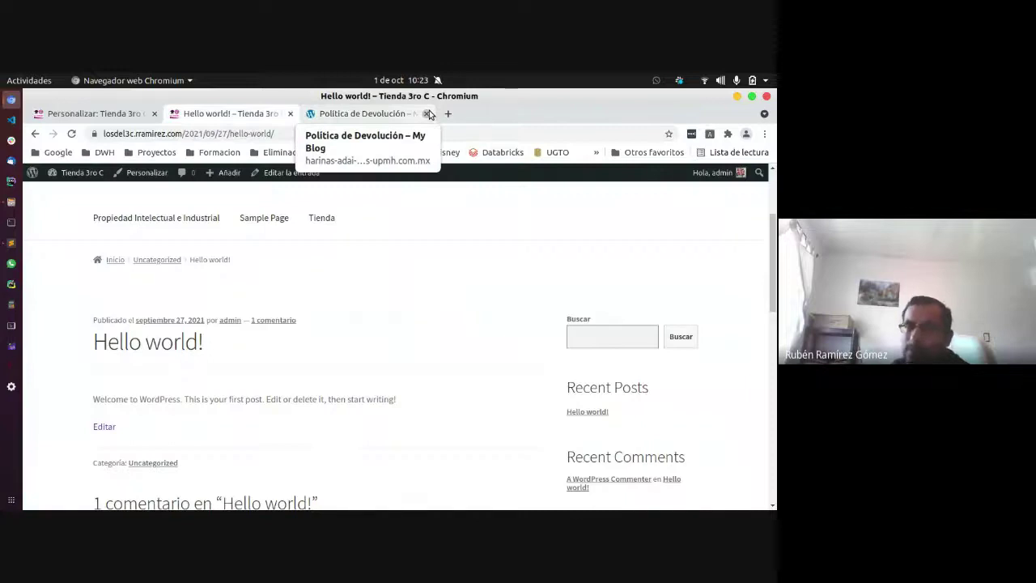
click(426, 113)
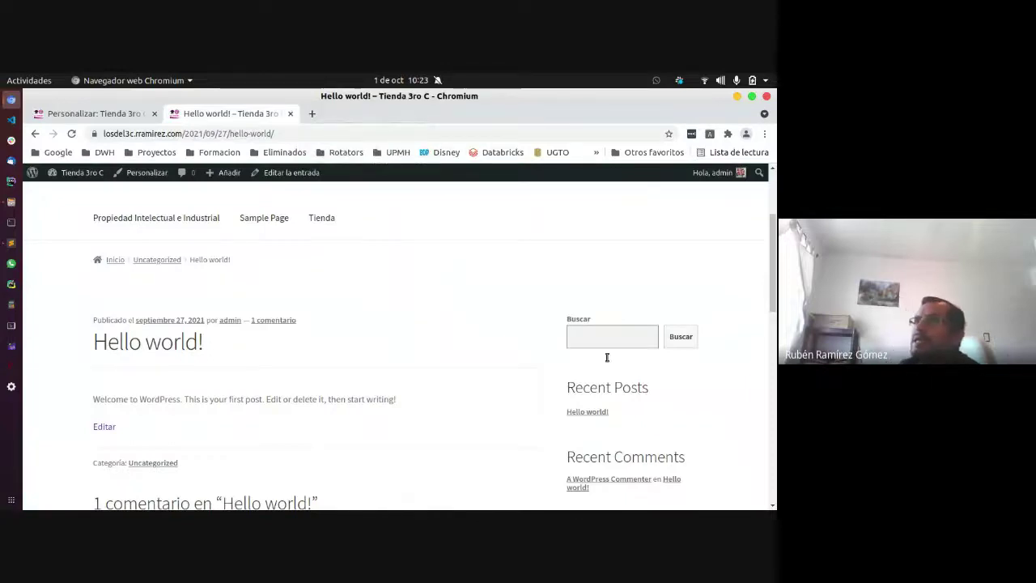
scroll(623, 378, down, 2)
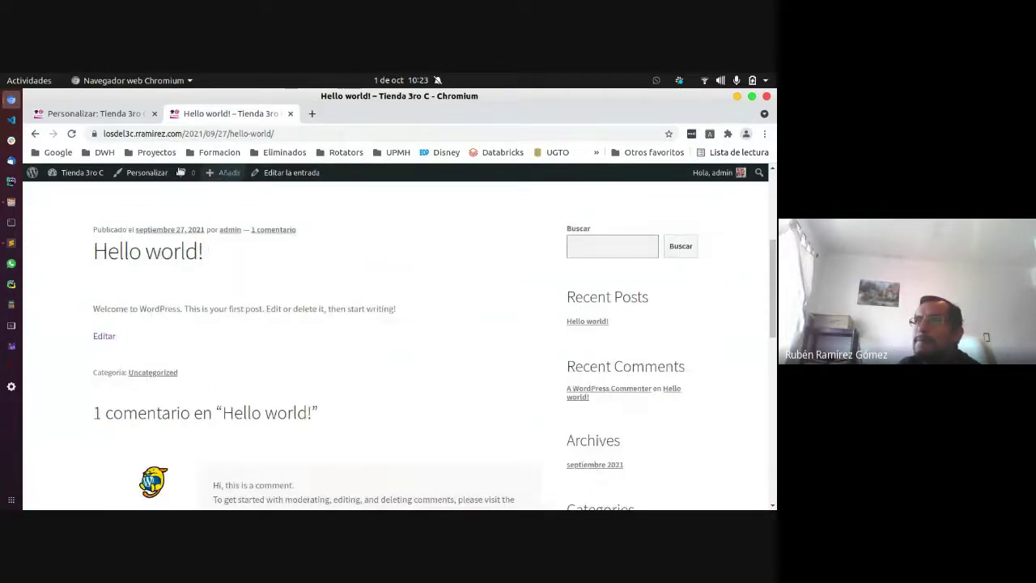
click(91, 113)
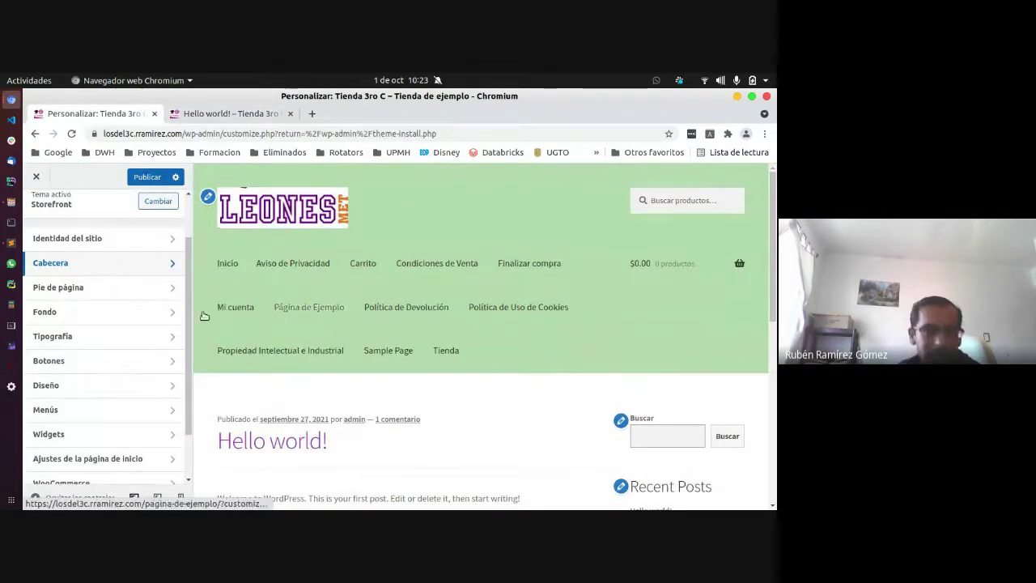
Step: Open the Pie de página footer colour settings and scroll the preview down to the footer
click(71, 289)
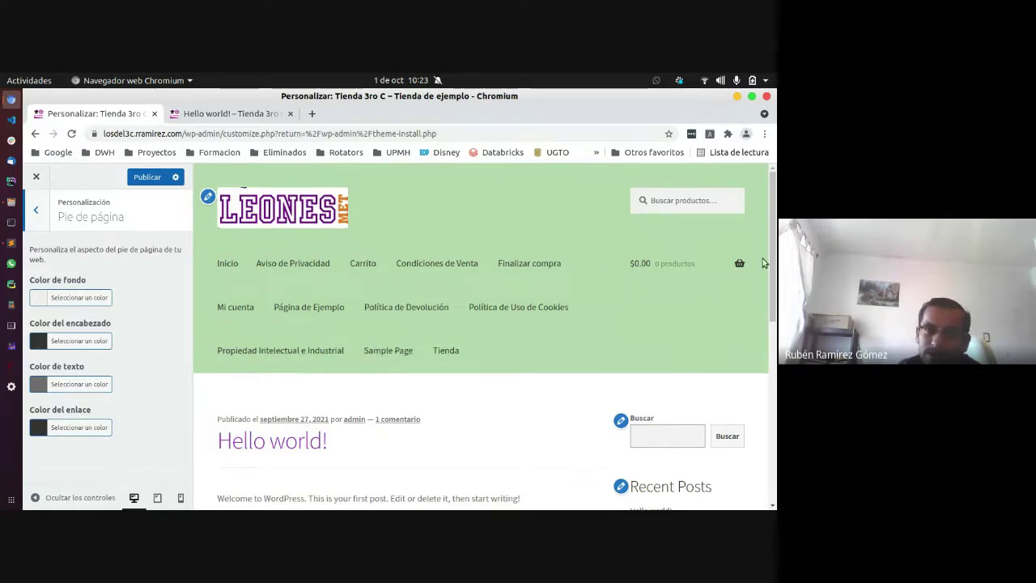
drag(768, 261, 770, 439)
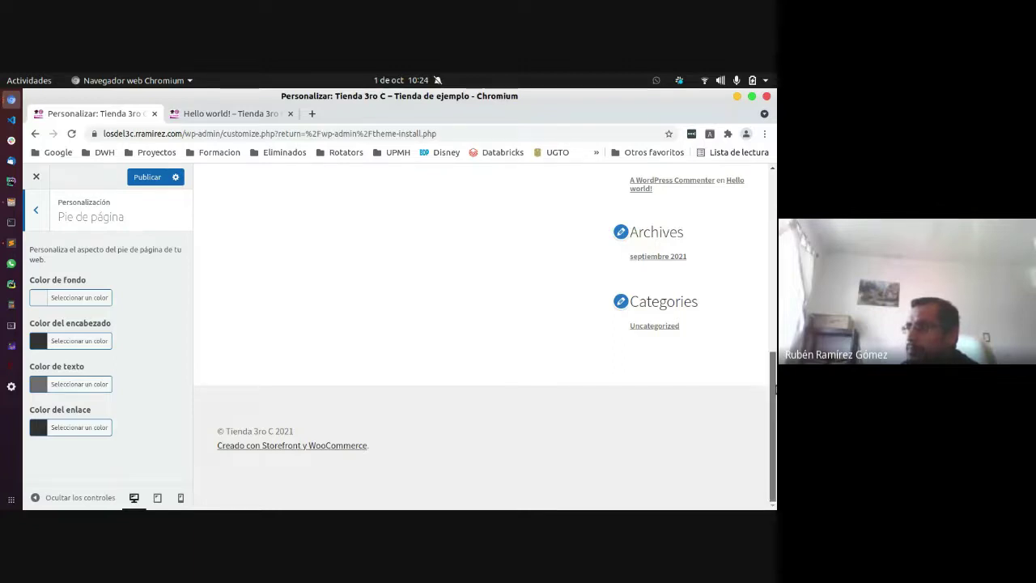
drag(775, 389, 771, 175)
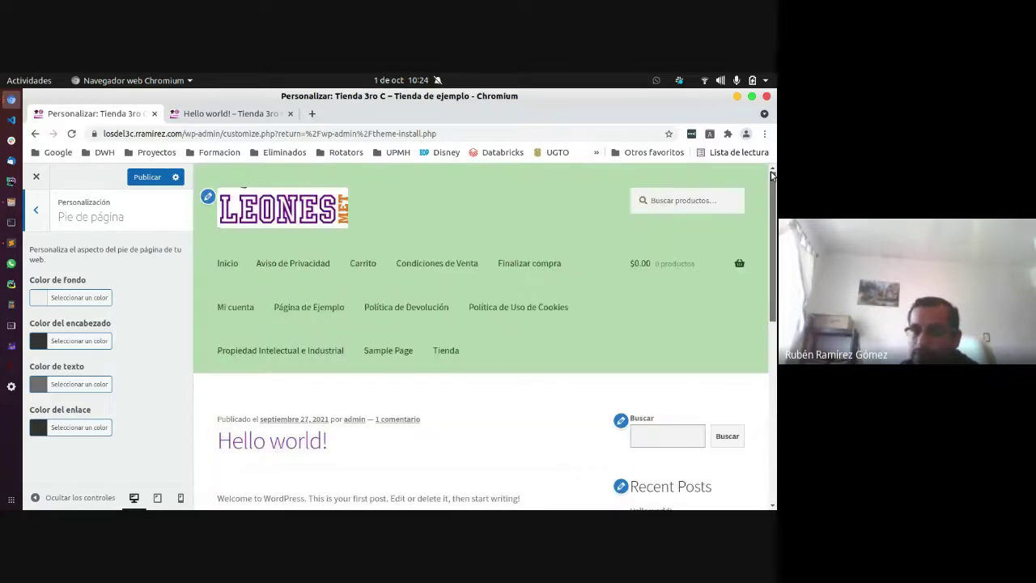
scroll(763, 277, down, 6)
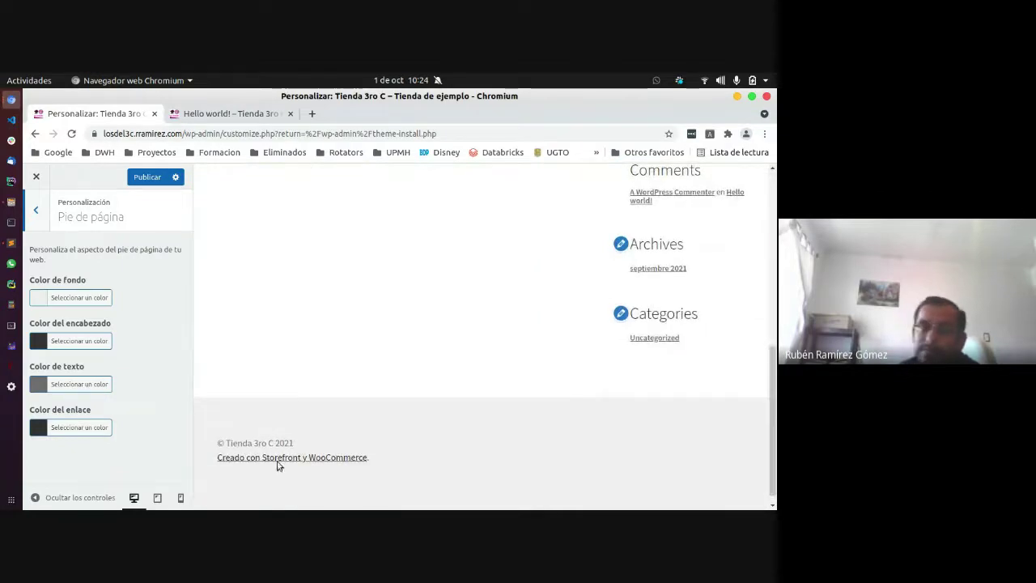
scroll(470, 425, down, 1)
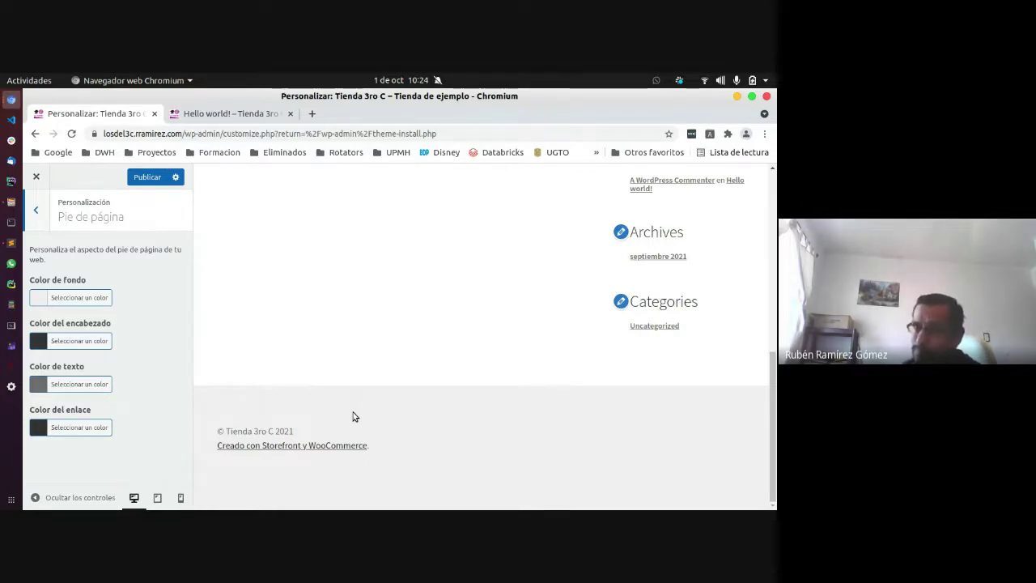
Step: Open the Fondo site background settings from the Customizer sections list
click(37, 211)
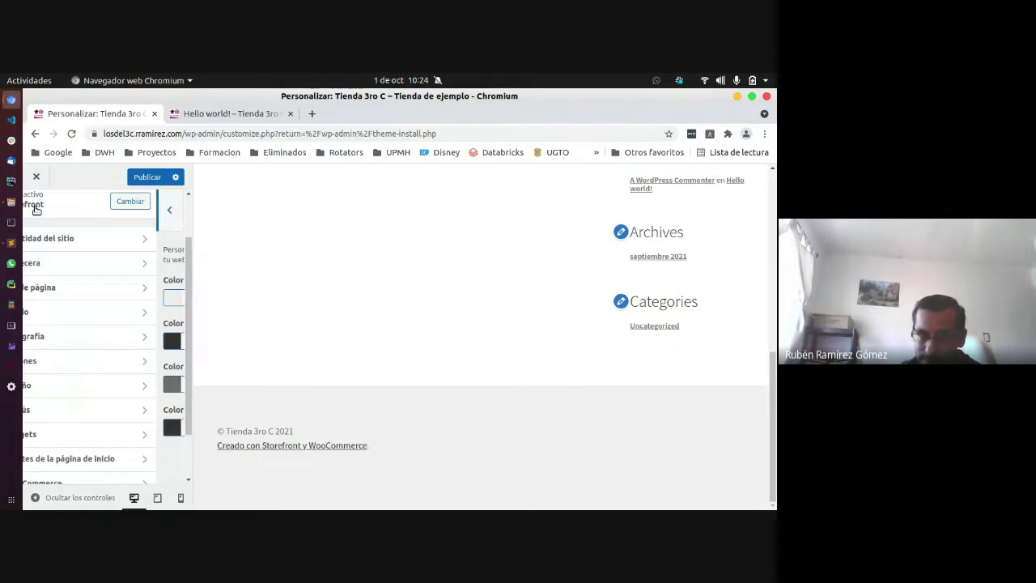
click(97, 317)
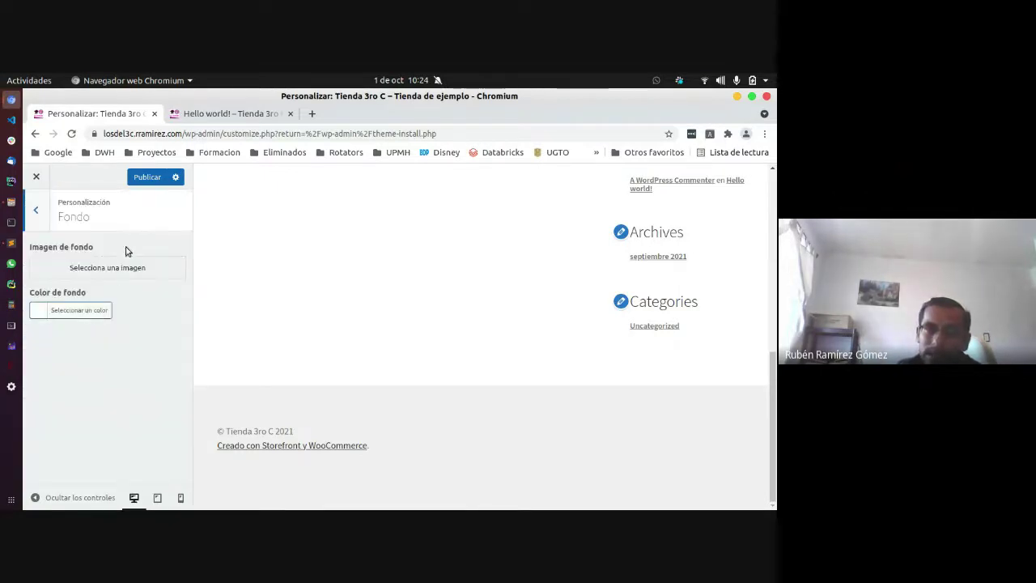
scroll(404, 315, up, 5)
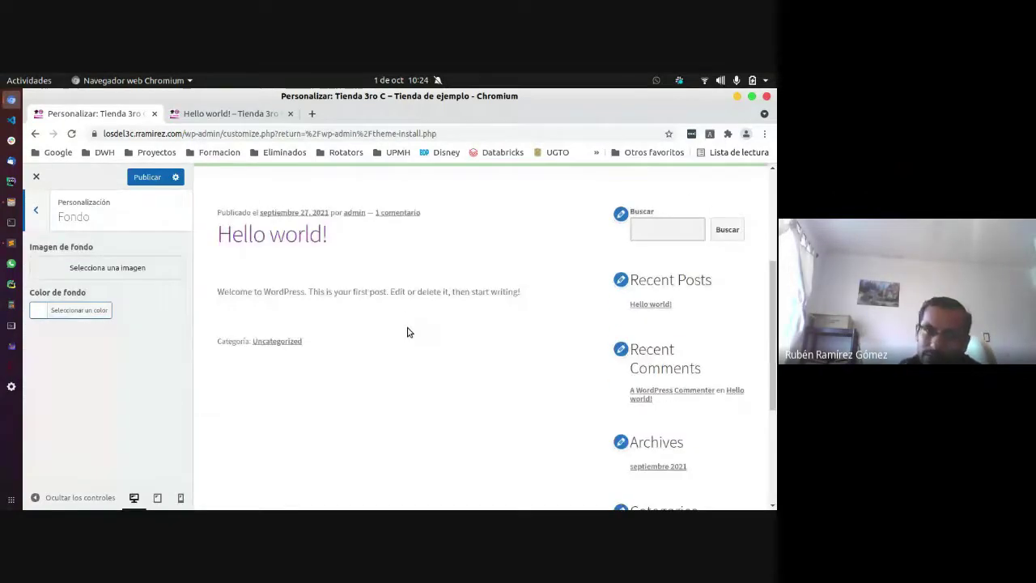
scroll(407, 331, up, 3)
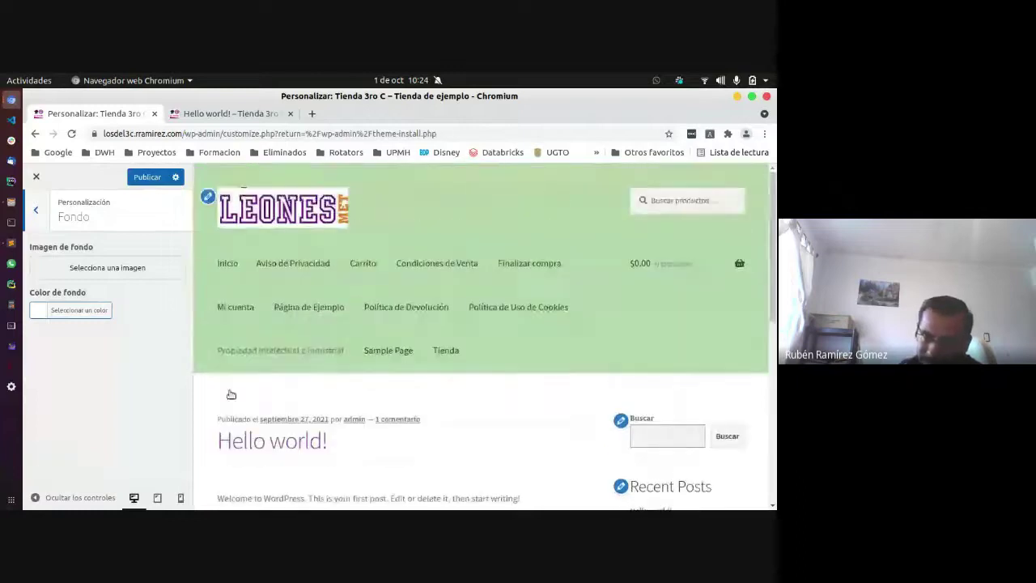
Step: Try a purple, then pale lilac background, restore the default colour, and publish
click(80, 310)
click(134, 460)
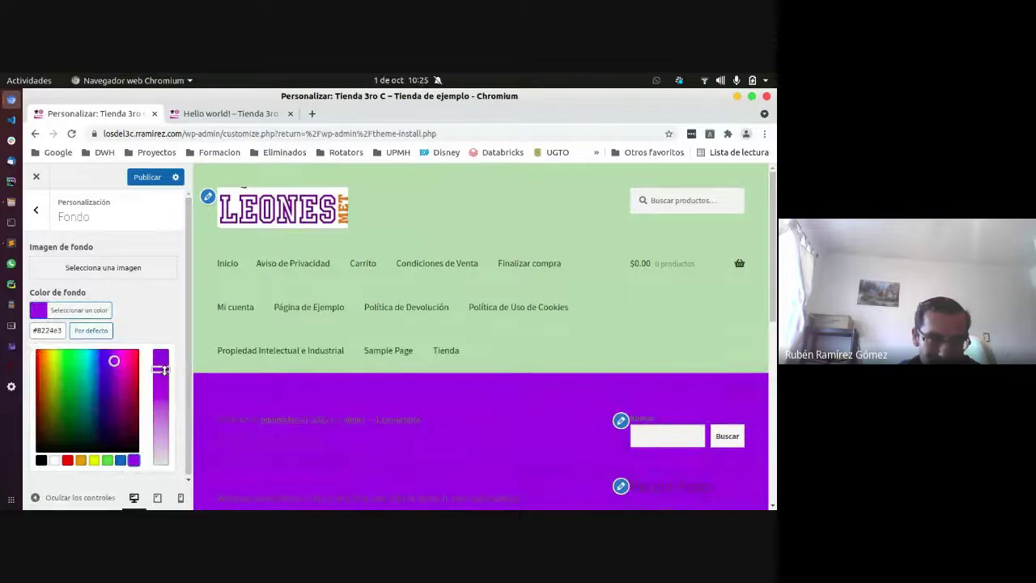
drag(163, 370, 165, 461)
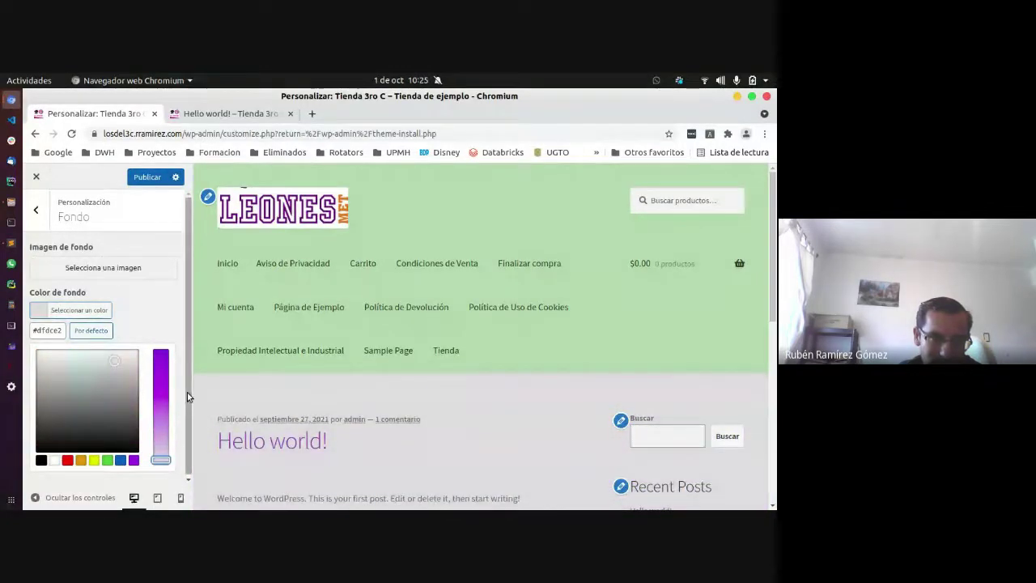
click(103, 331)
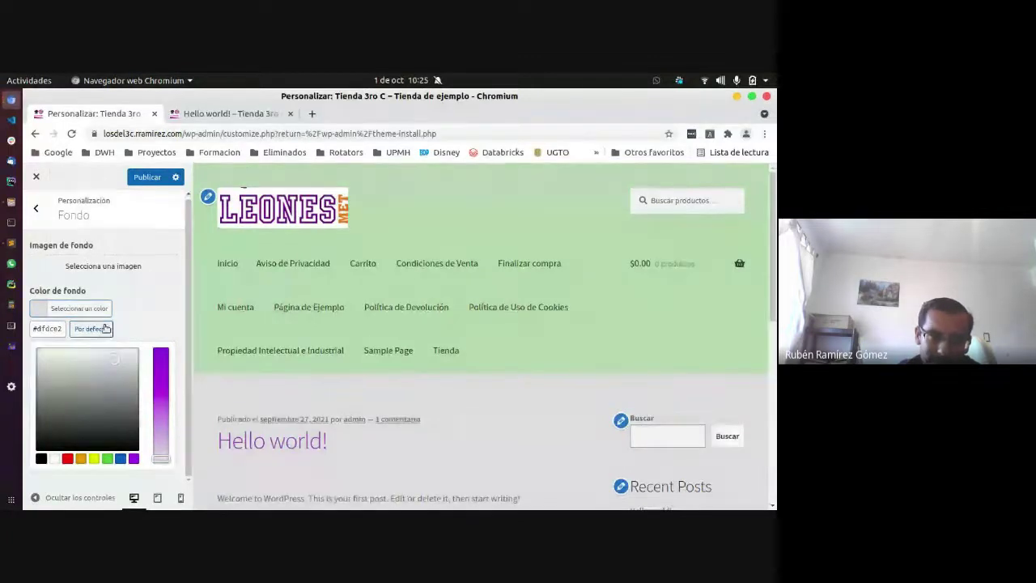
click(145, 176)
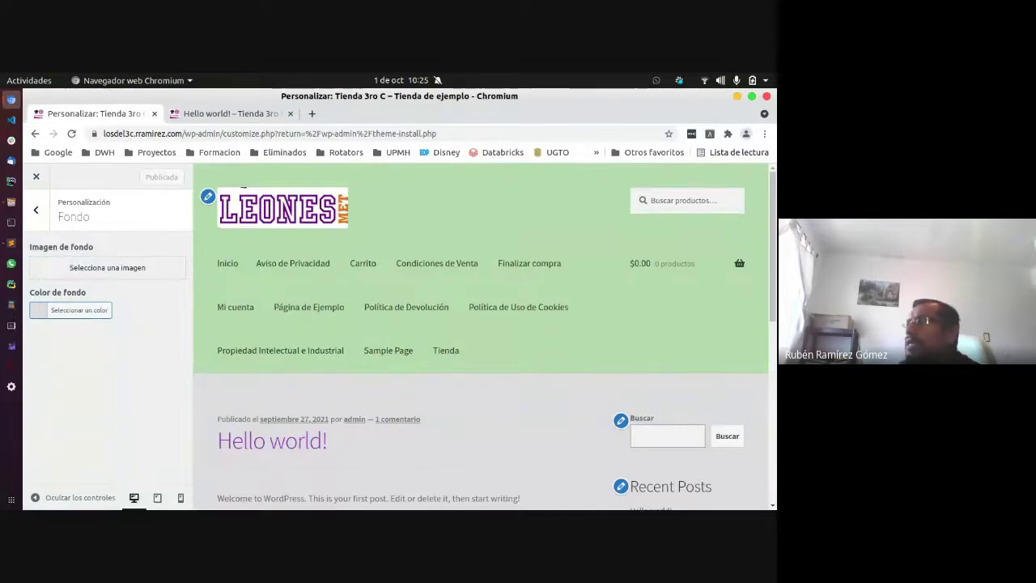
Step: Scroll the preview to check the pale grey background, then leave the Fondo panel
scroll(645, 338, down, 5)
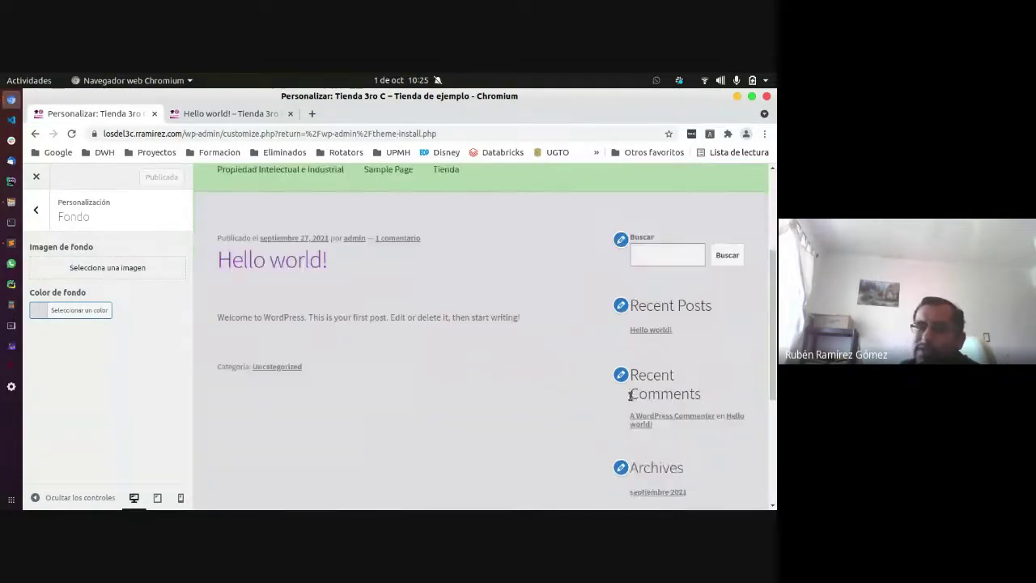
scroll(509, 432, down, 5)
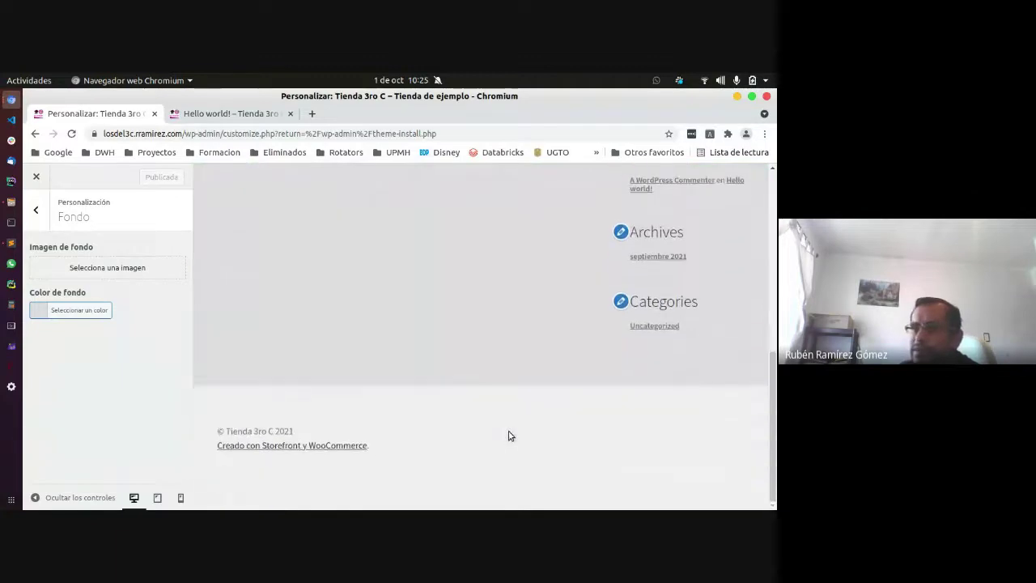
scroll(512, 433, up, 6)
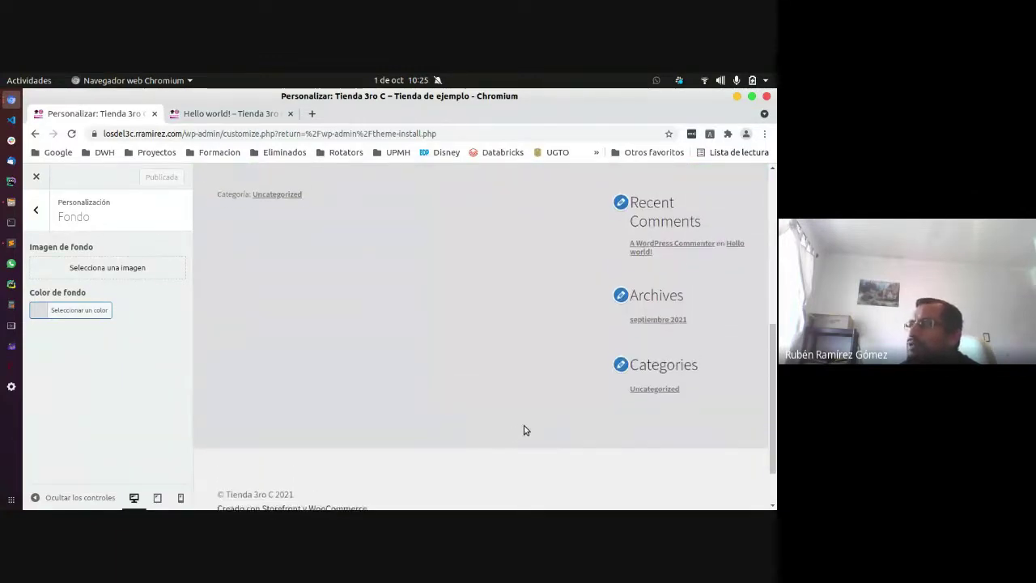
scroll(525, 429, up, 4)
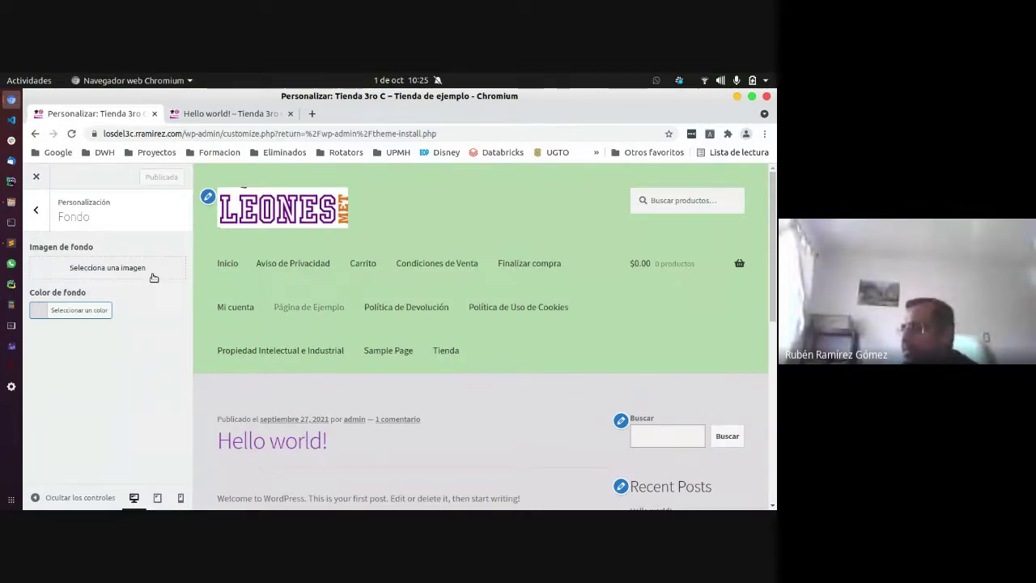
click(39, 213)
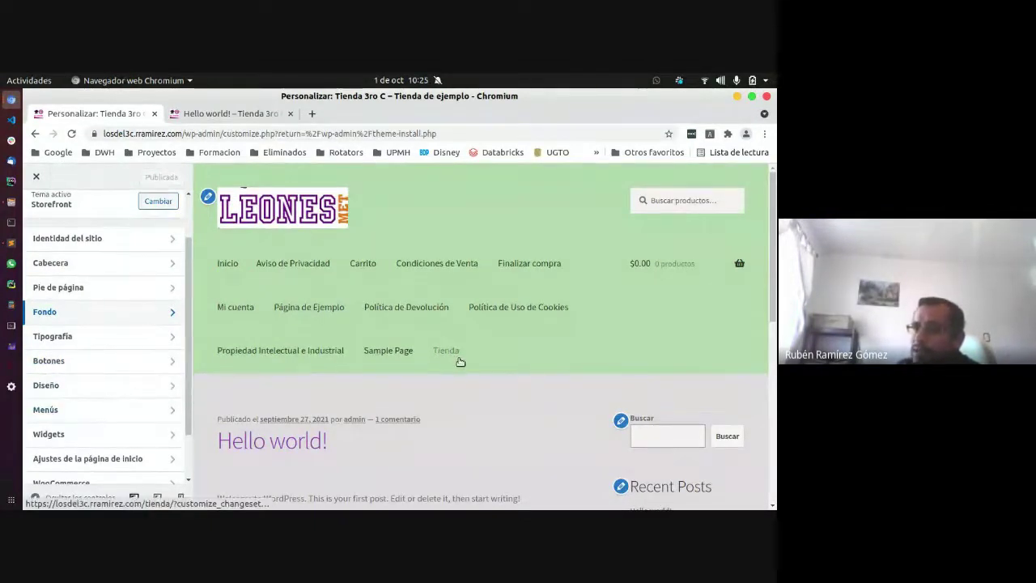
Step: In Diseño, switch the sidebar to the left, then back to the right
click(103, 394)
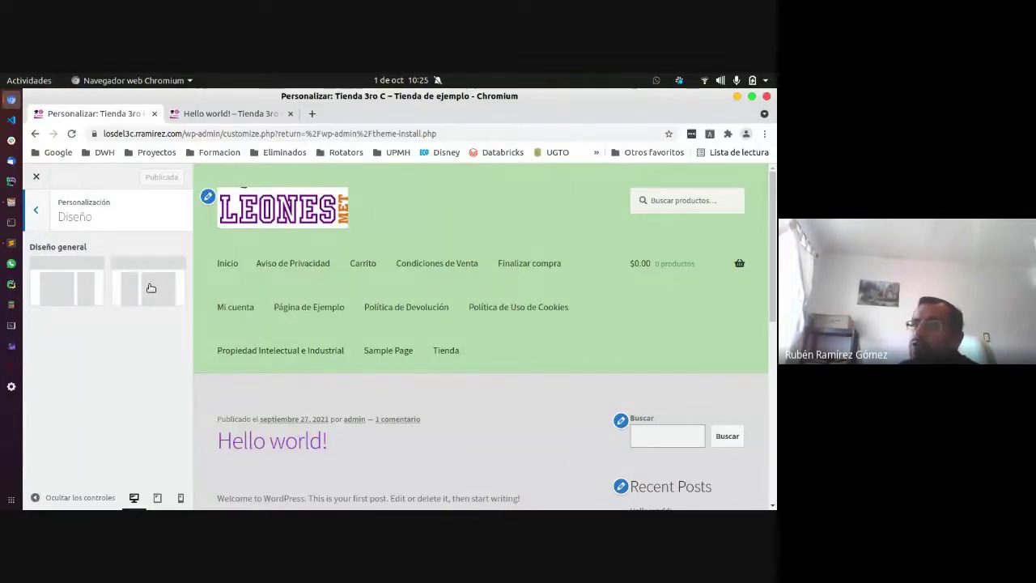
click(156, 289)
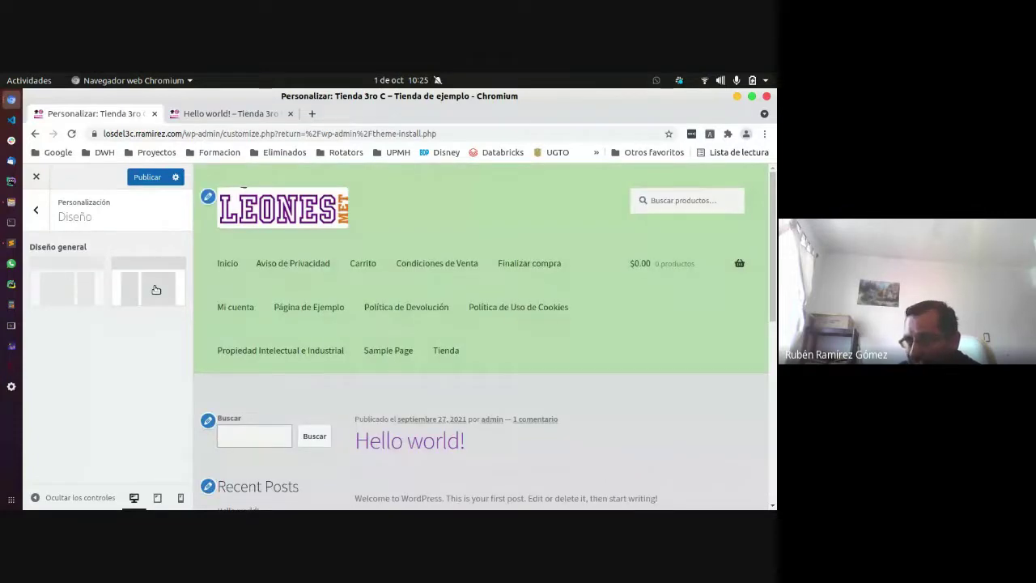
scroll(523, 433, down, 2)
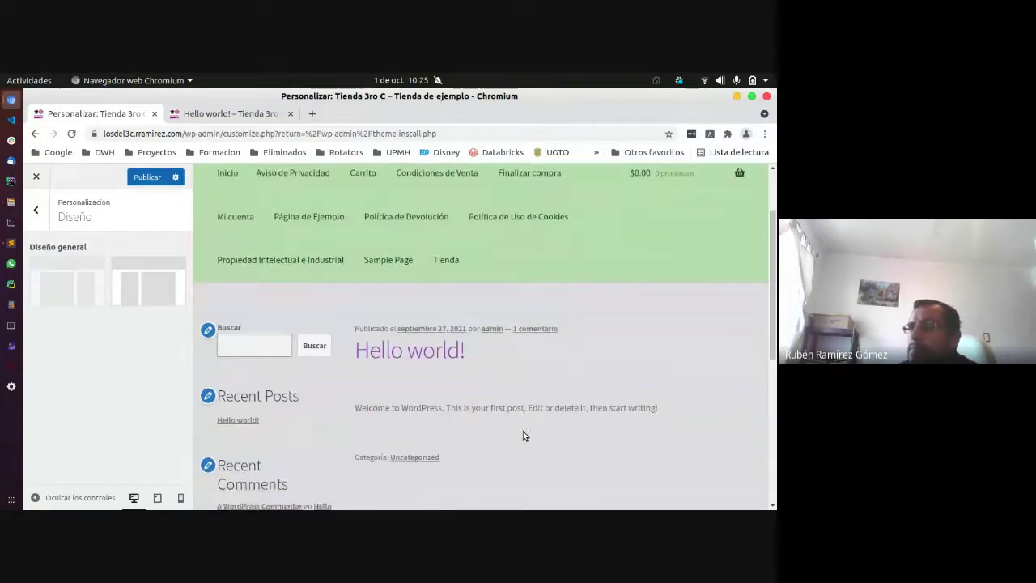
click(80, 299)
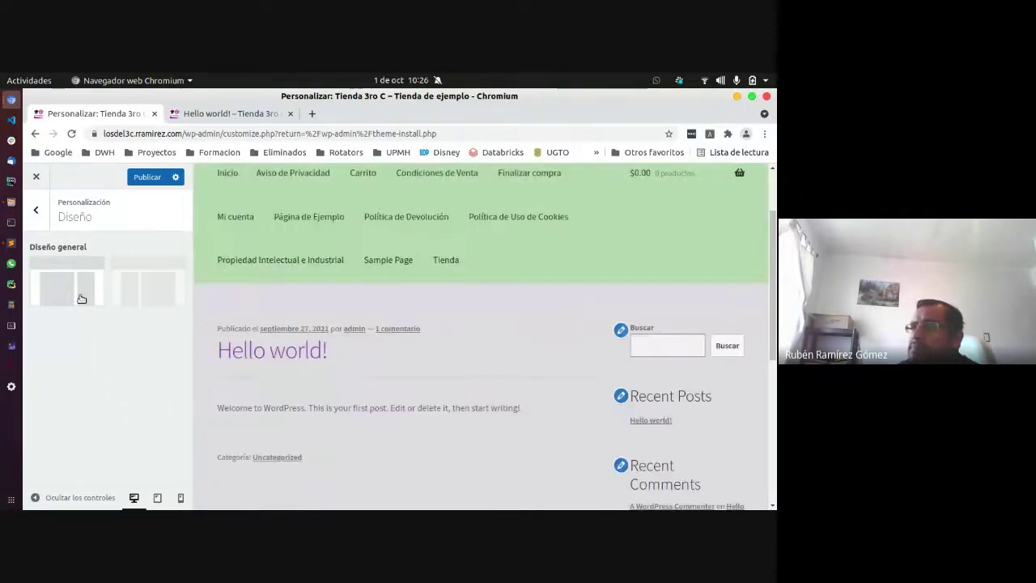
click(42, 212)
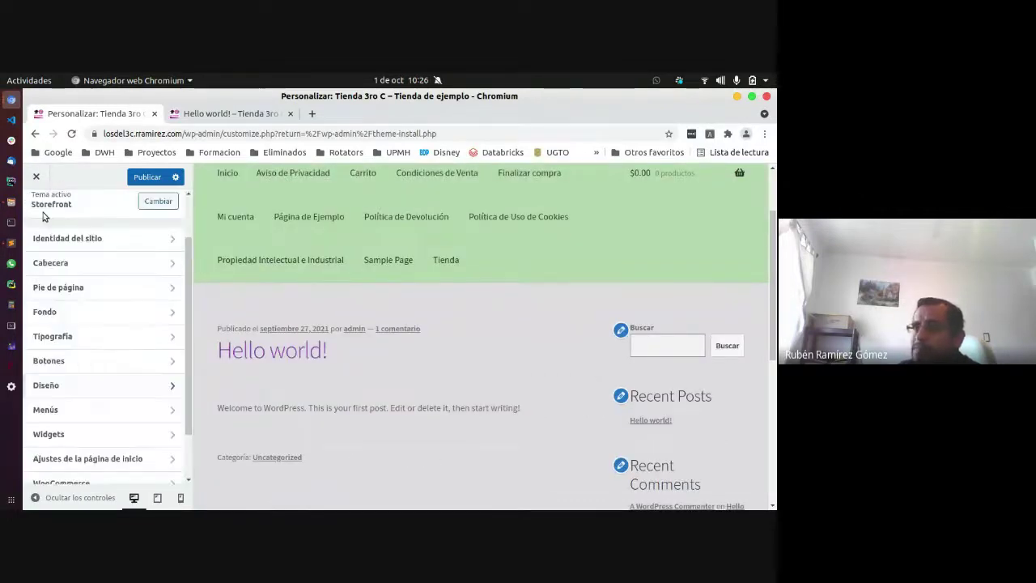
Step: Check the Menús section, which shows no menus created, then switch to the Hello world! tab
click(52, 411)
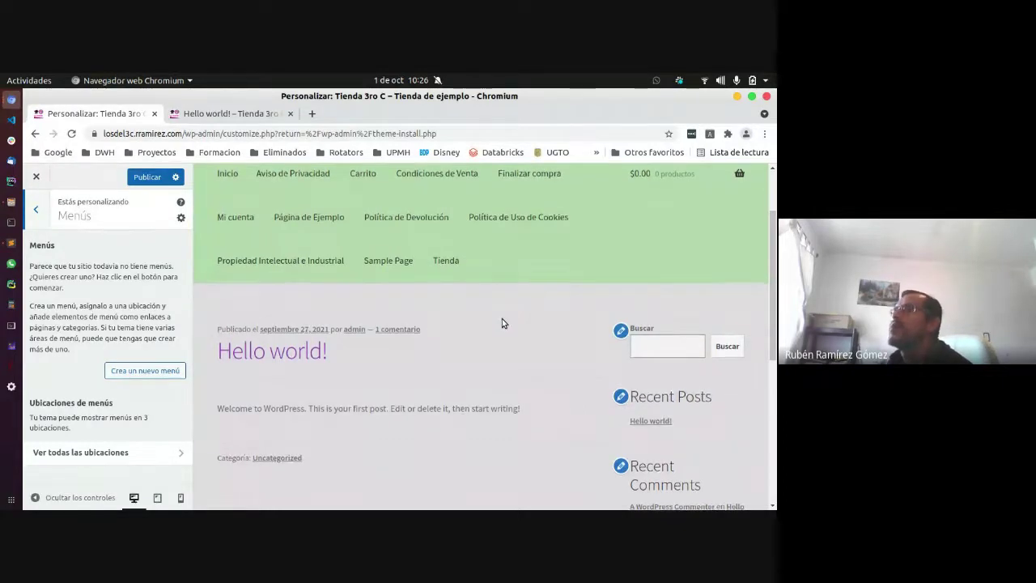
scroll(501, 322, up, 2)
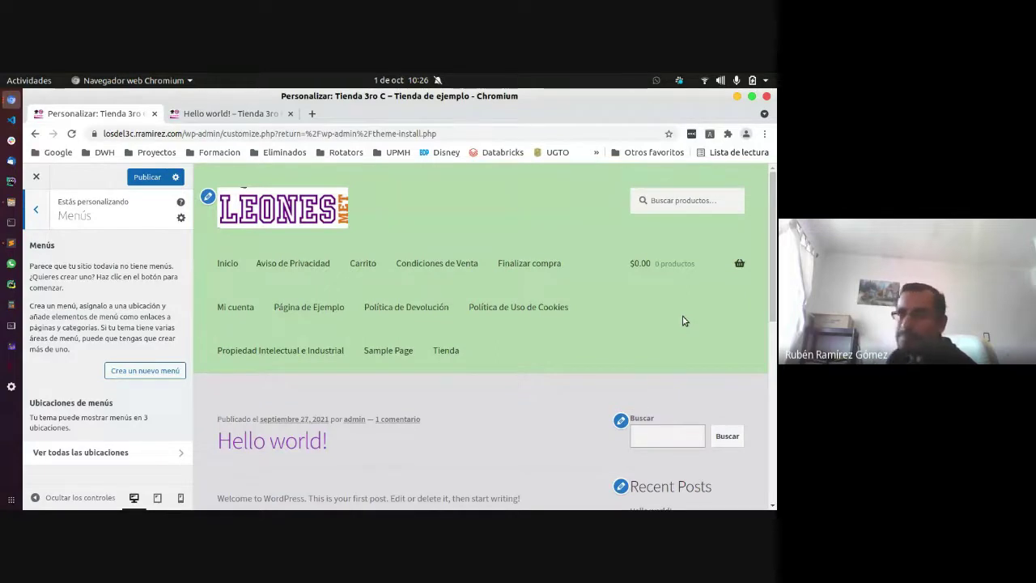
click(222, 119)
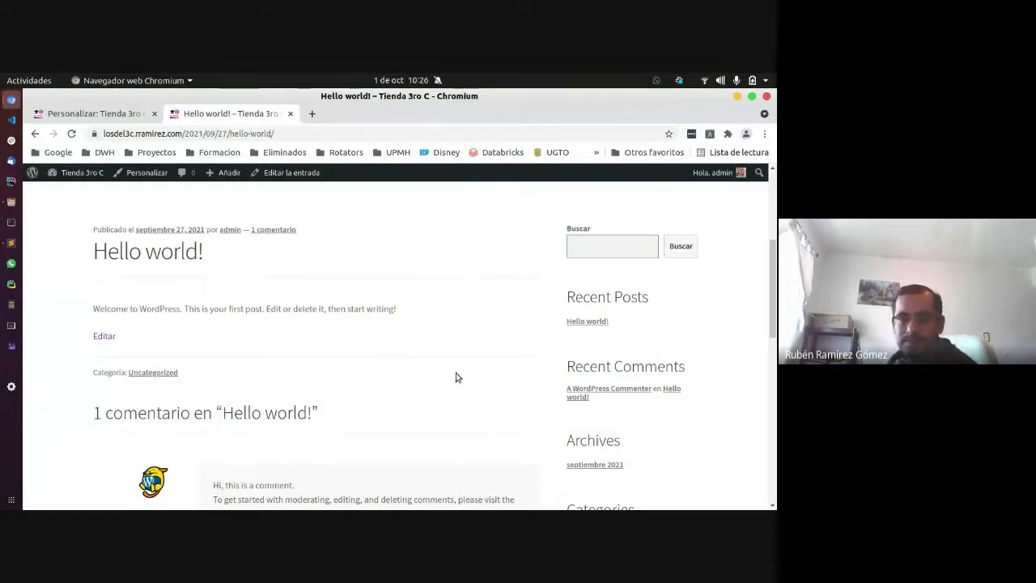
scroll(767, 307, up, 3)
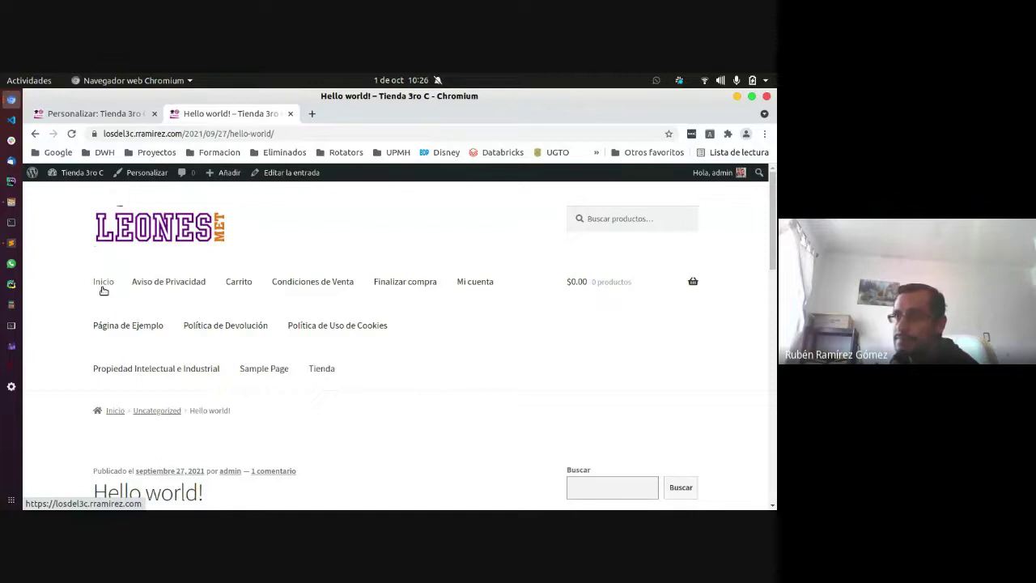
scroll(372, 352, down, 2)
scroll(377, 360, down, 6)
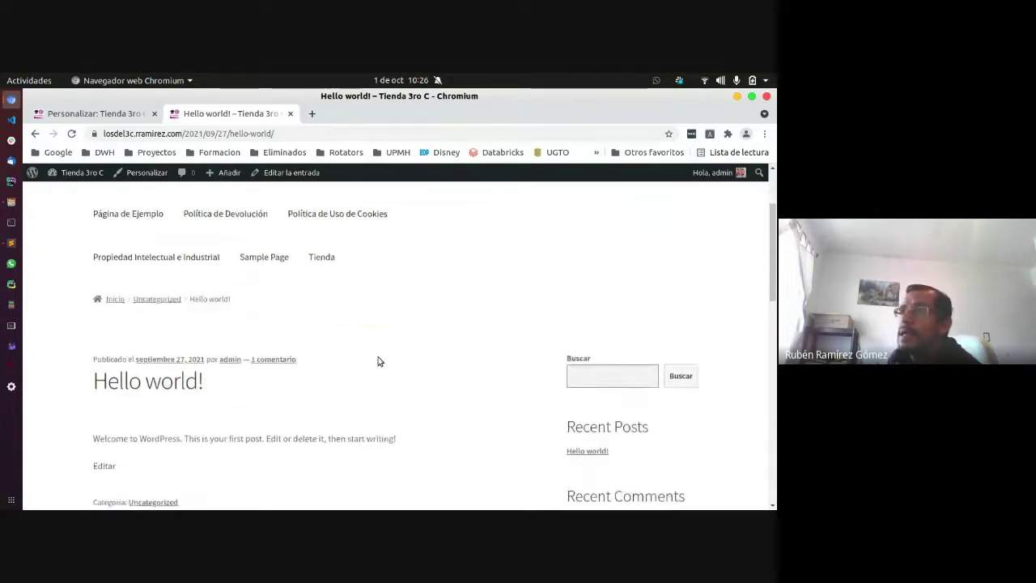
scroll(391, 413, down, 6)
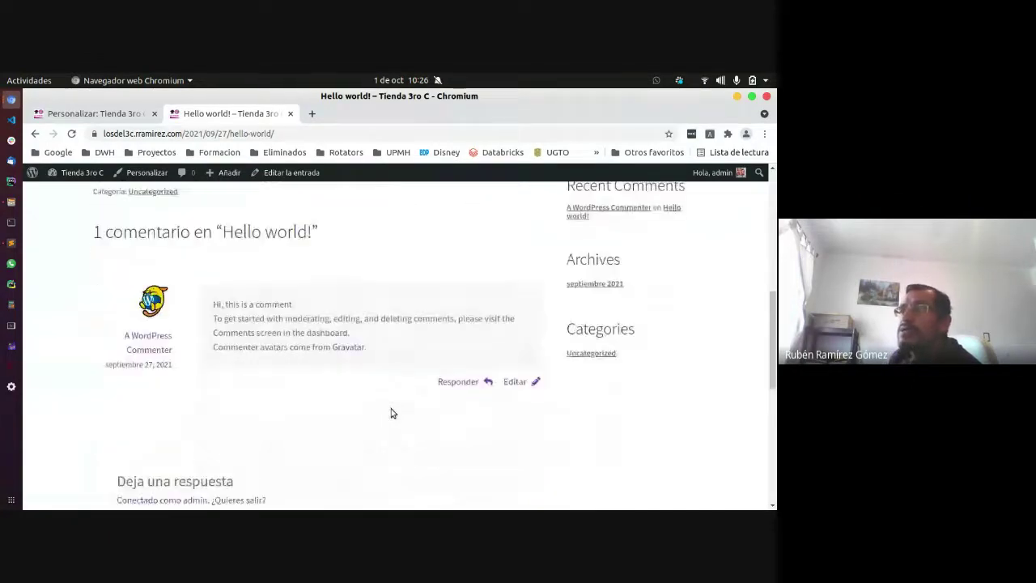
scroll(394, 421, down, 4)
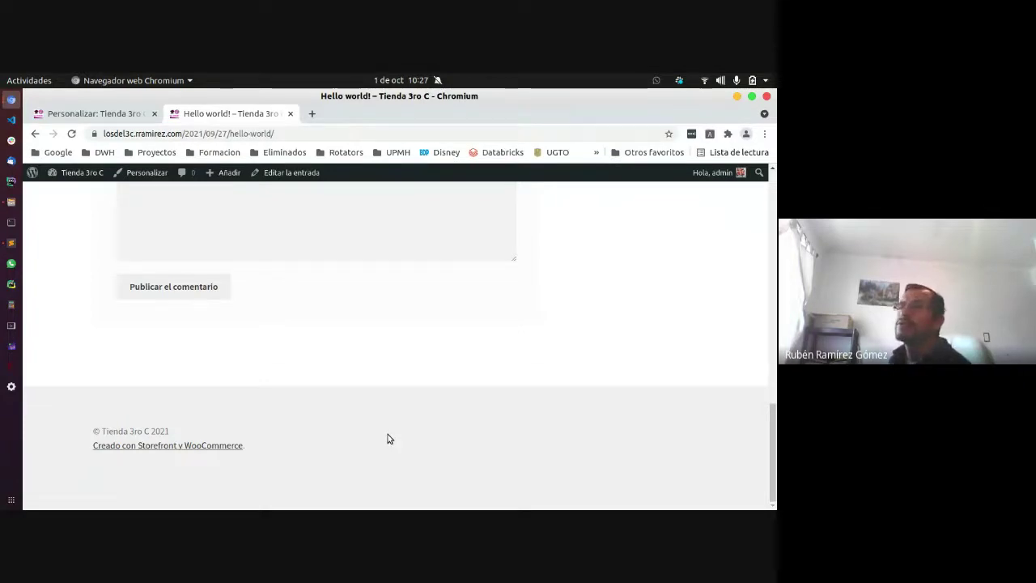
scroll(387, 438, up, 1)
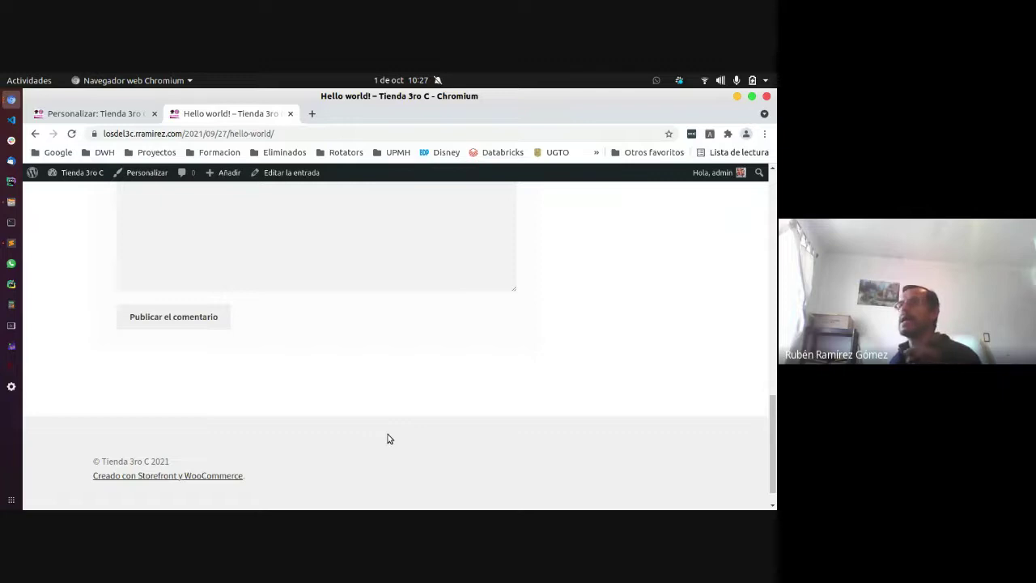
scroll(388, 439, up, 7)
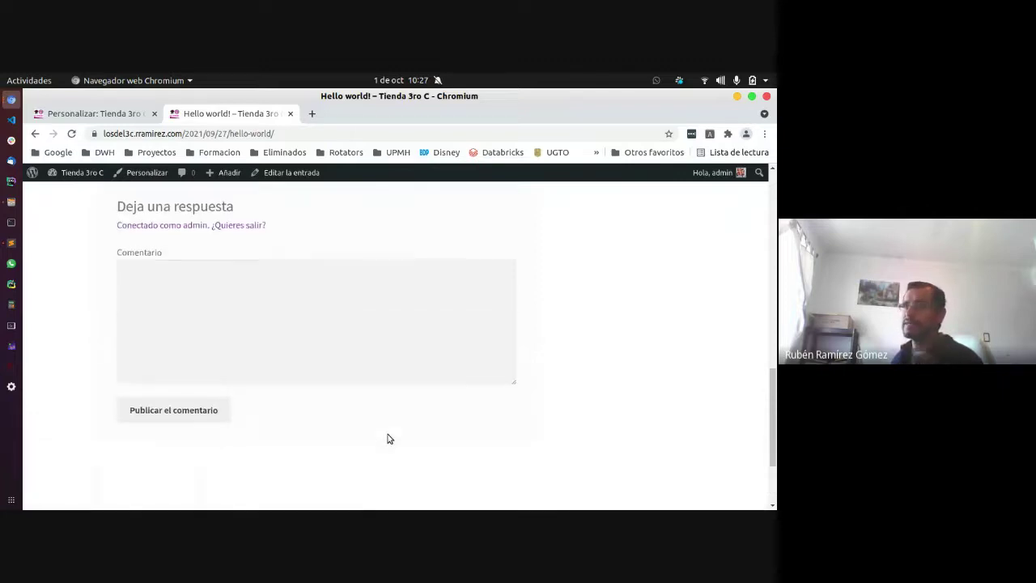
scroll(389, 434, up, 4)
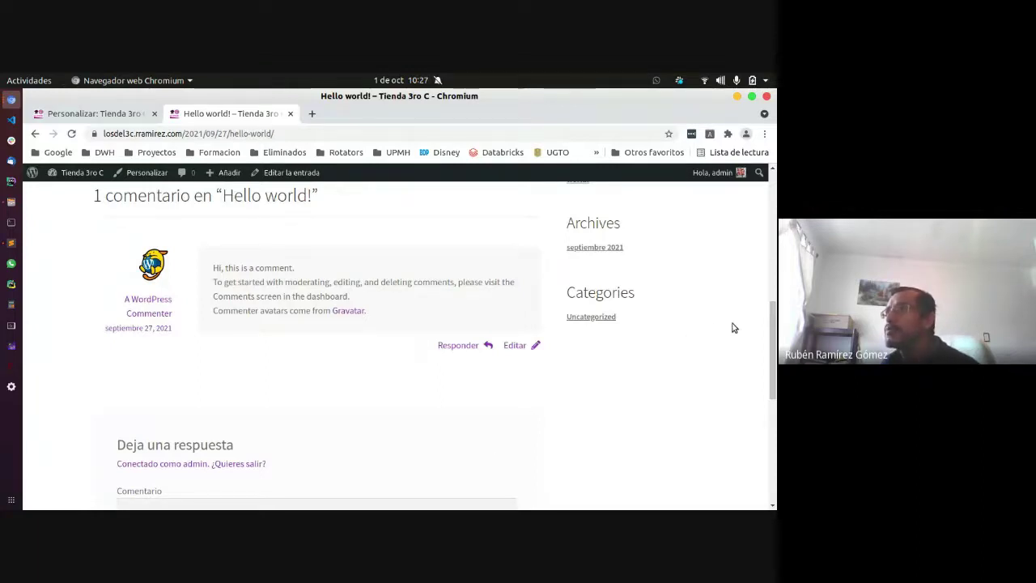
drag(772, 333, 769, 212)
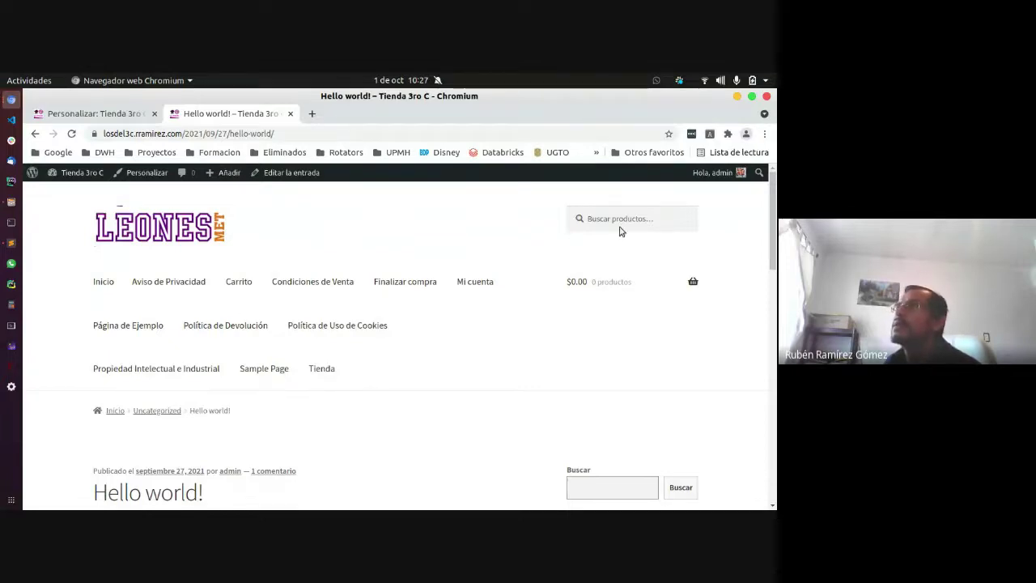
drag(774, 215, 365, 465)
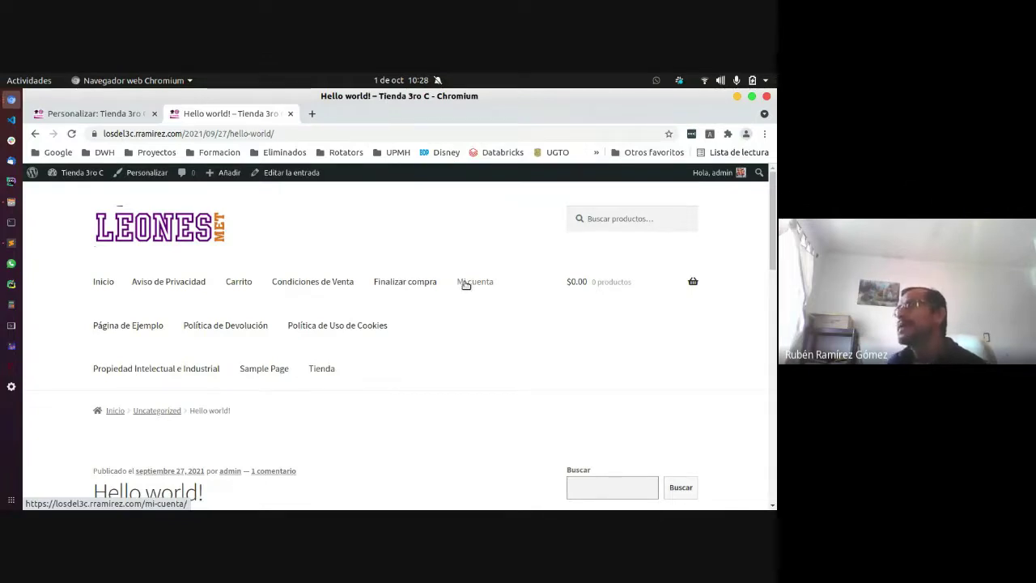
Step: Browse the Mi cuenta account dashboard page, then open a blank new tab
click(465, 284)
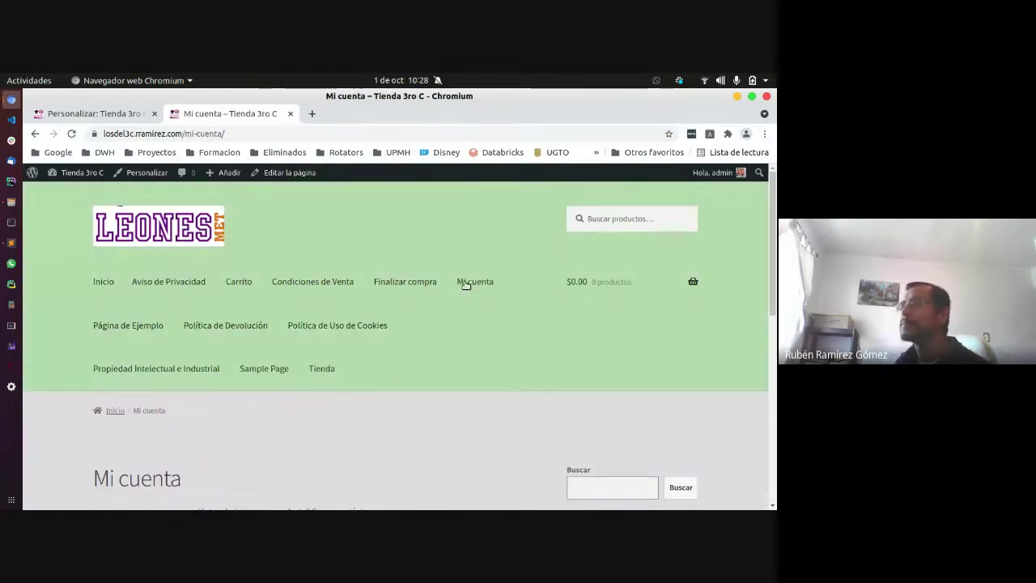
scroll(474, 383, down, 3)
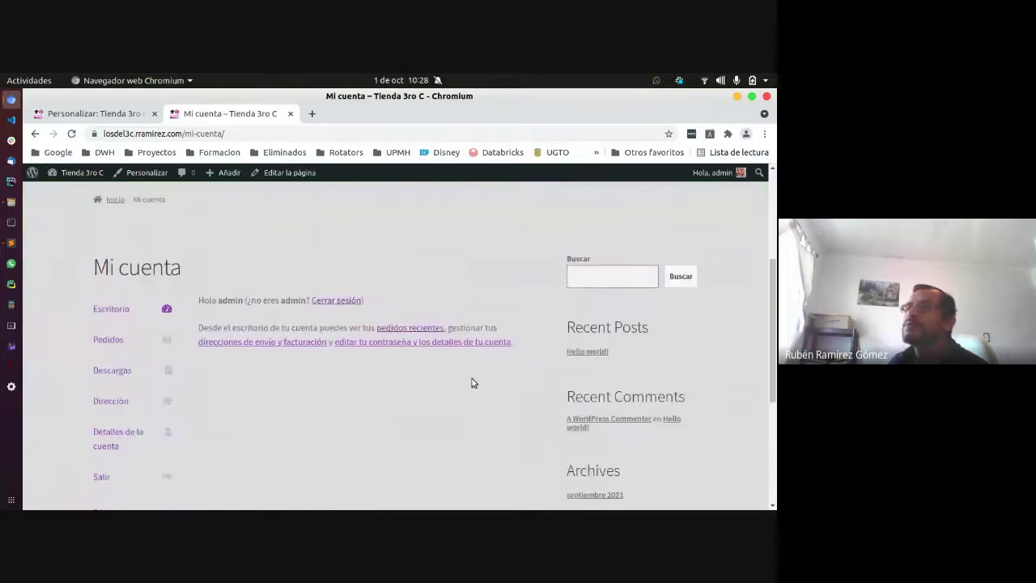
scroll(474, 382, down, 2)
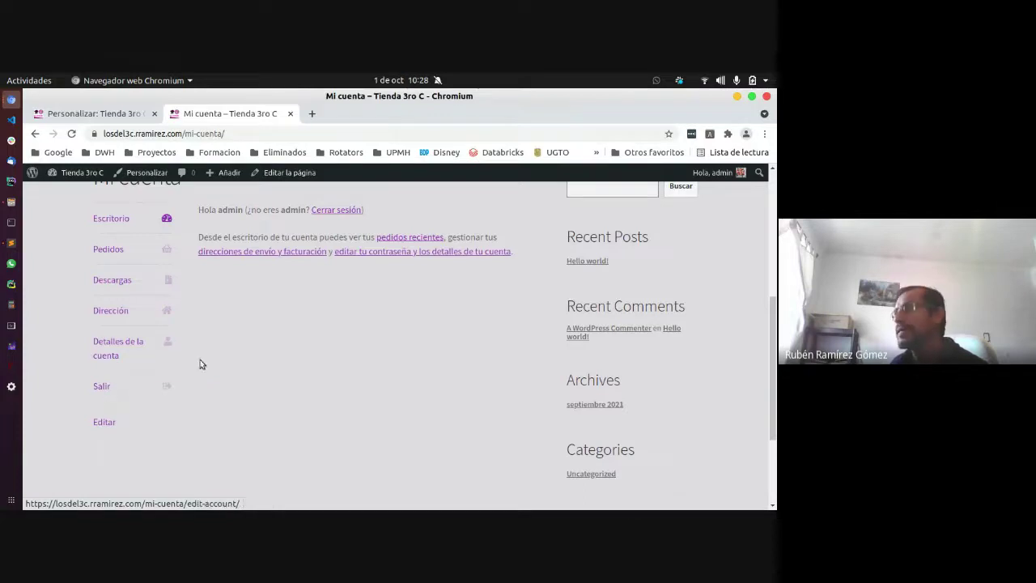
scroll(374, 356, up, 3)
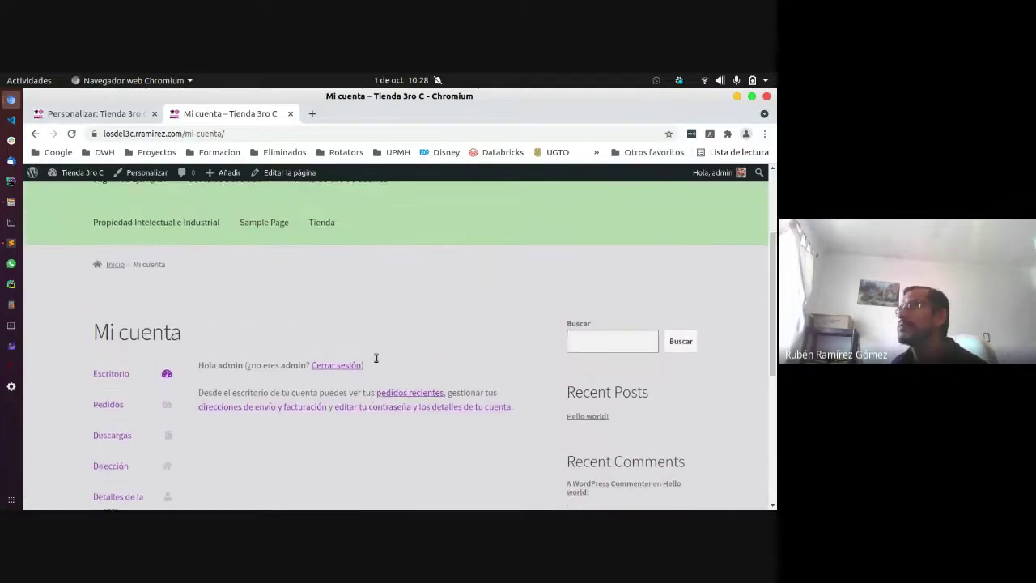
scroll(376, 358, up, 1)
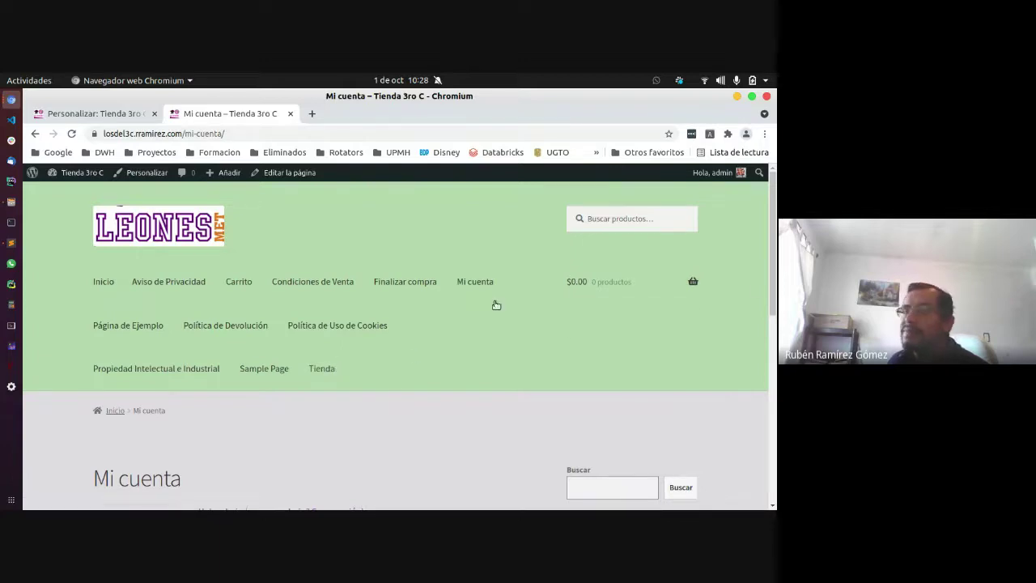
drag(772, 231, 773, 421)
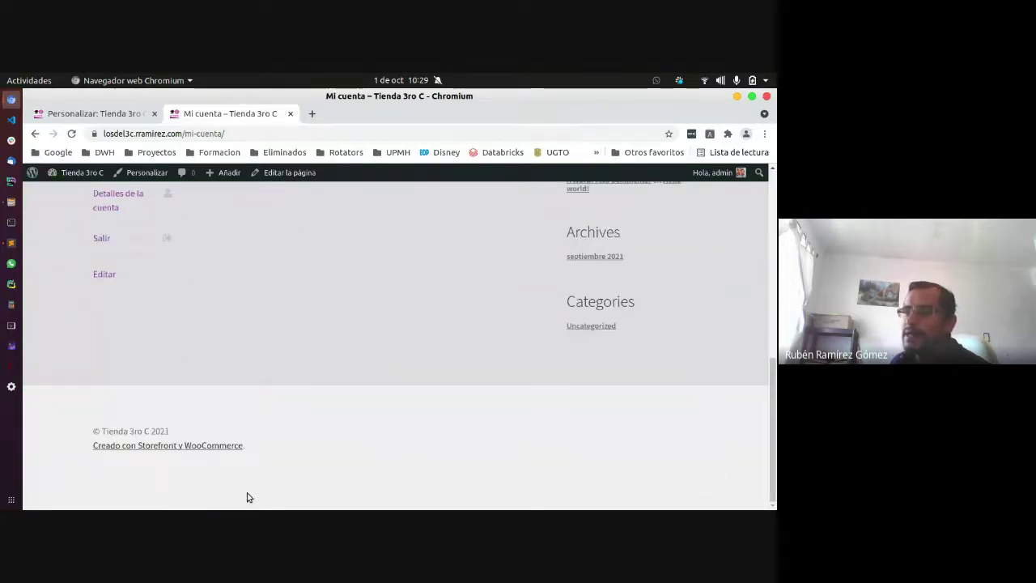
click(311, 115)
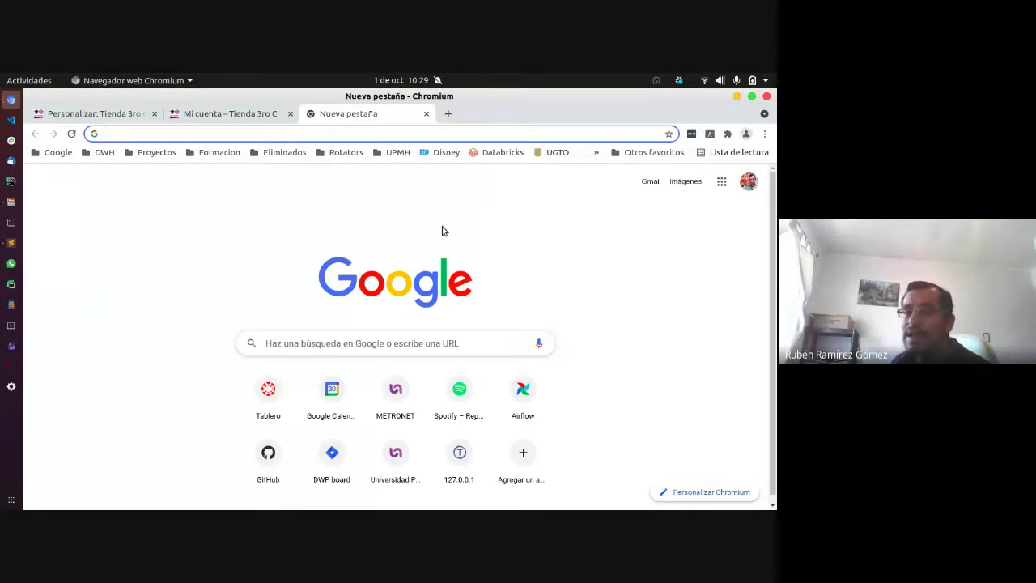
Step: Load the Universidad Politécnica website from the 'upmh' address suggestion
click(376, 132)
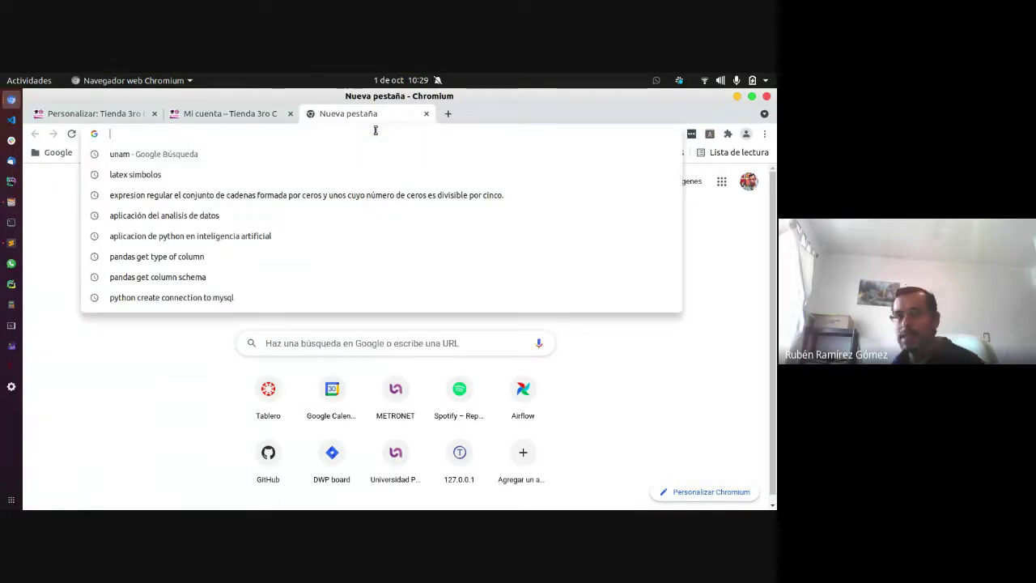
text(upmh)
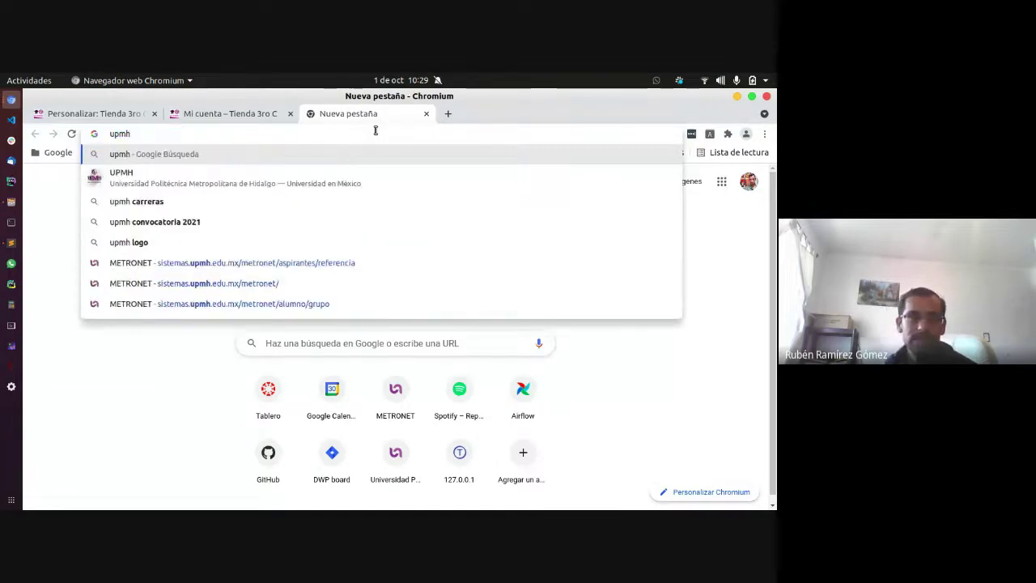
key(BackSpace)
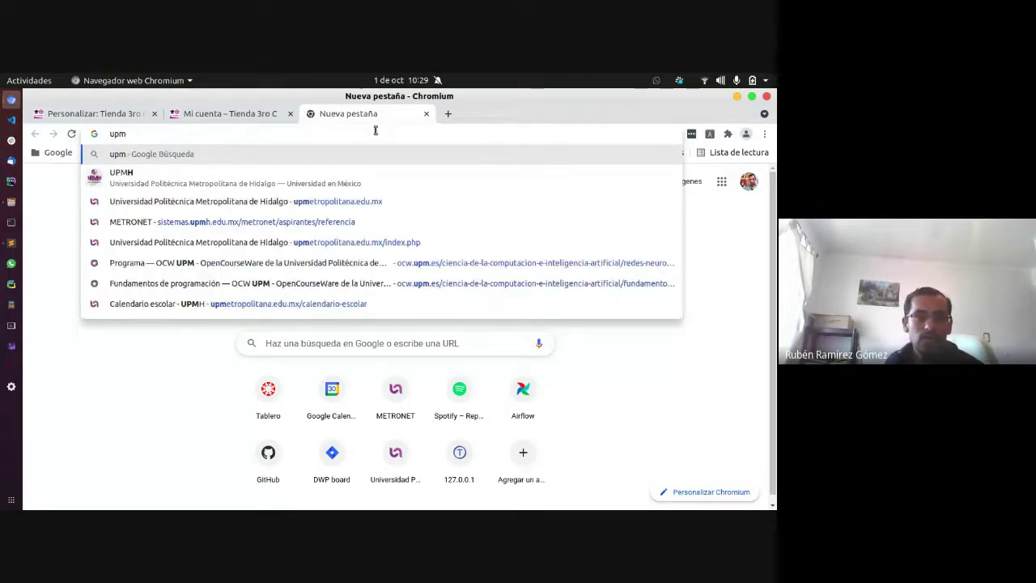
key(Down)
key(Down)
key(Return)
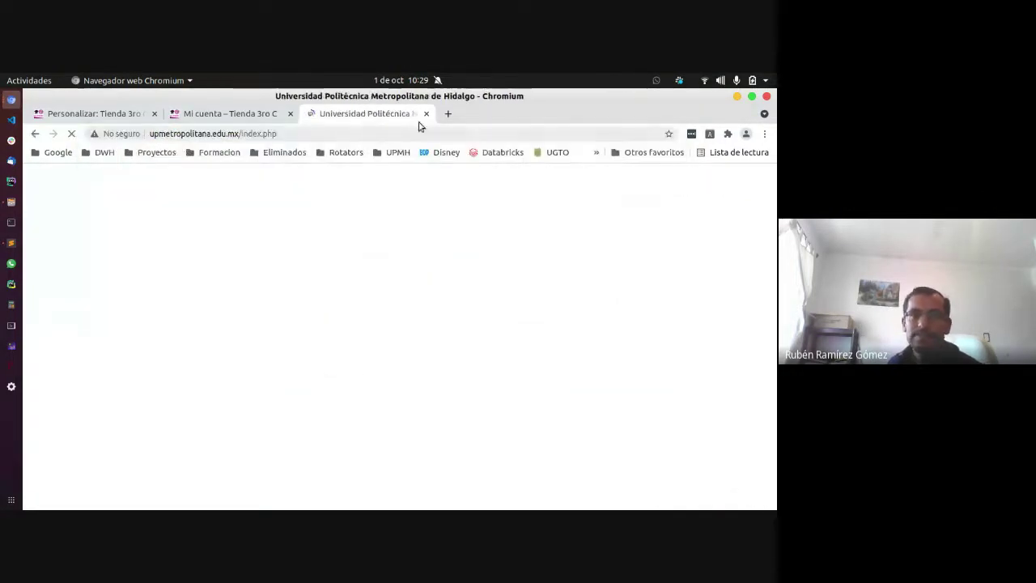
Step: Open denverpost.com in another new tab
key(ctrl+t)
click(393, 137)
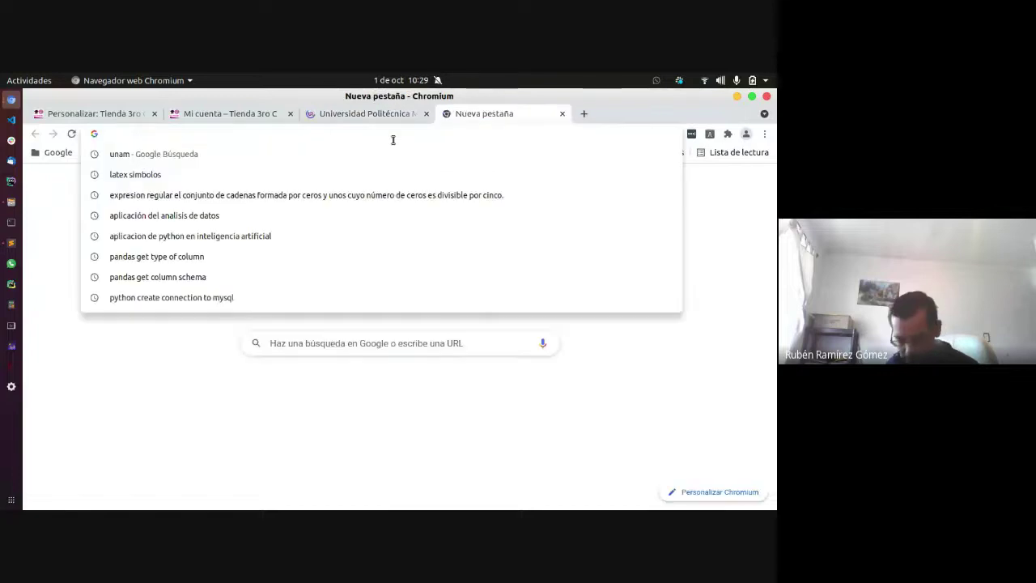
text(denverpost.com)
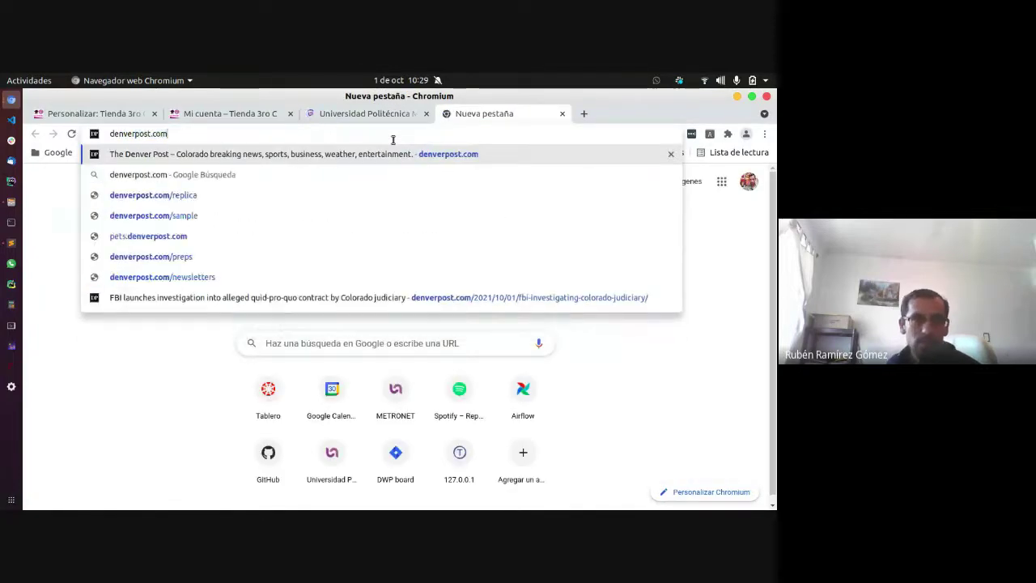
key(Return)
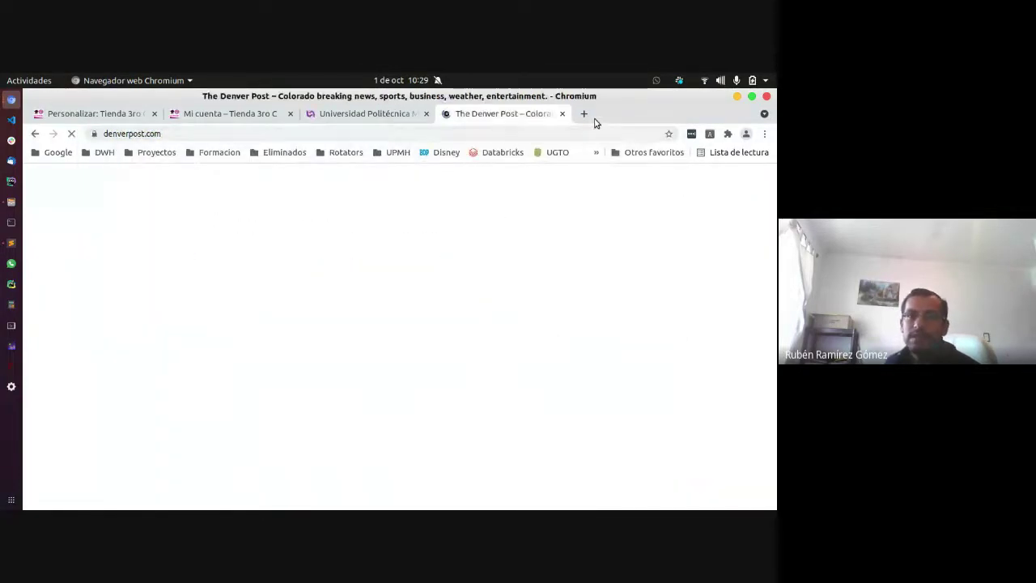
Step: Open the UNAM portal at unam.mx in a further new tab
click(583, 113)
click(546, 133)
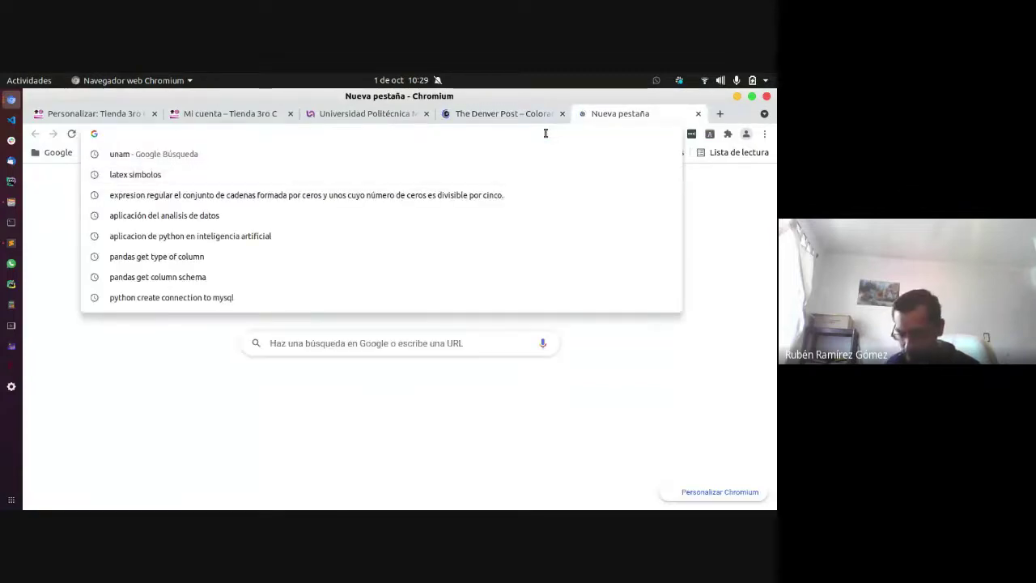
text(unam.mx)
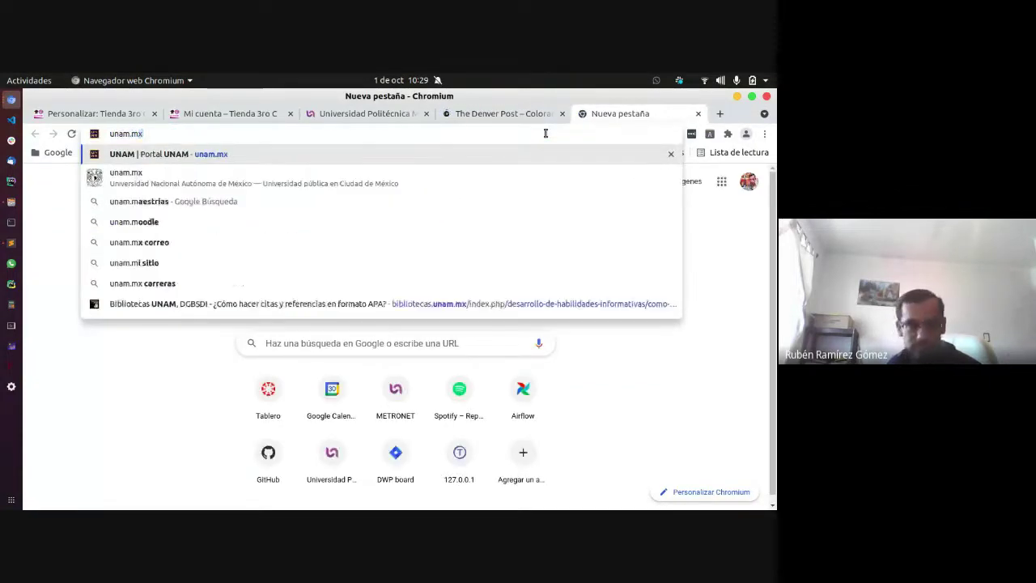
key(Return)
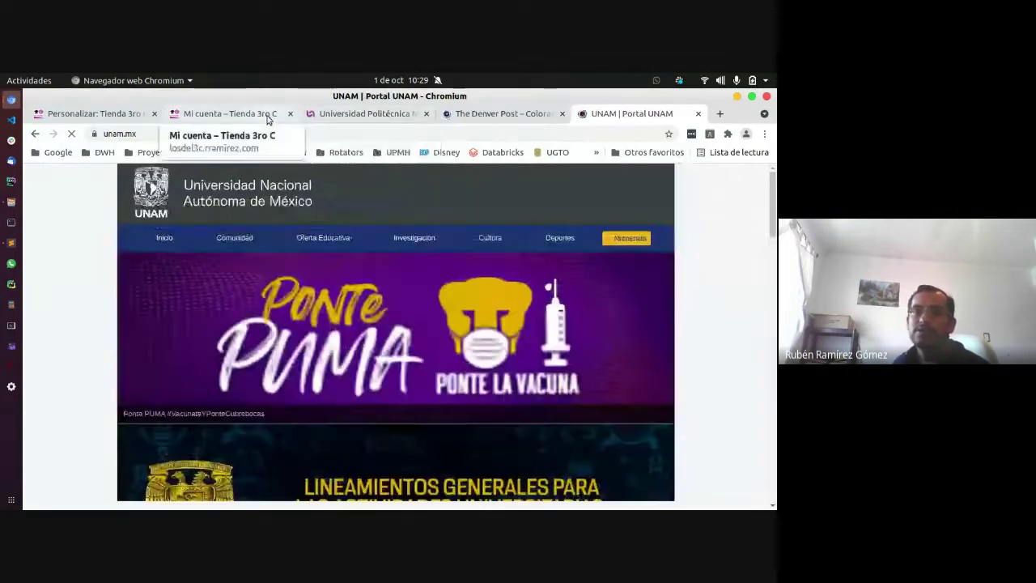
Step: Cycle through the Mi cuenta and Customizer tabs to the Universidad Politécnica homepage
click(267, 118)
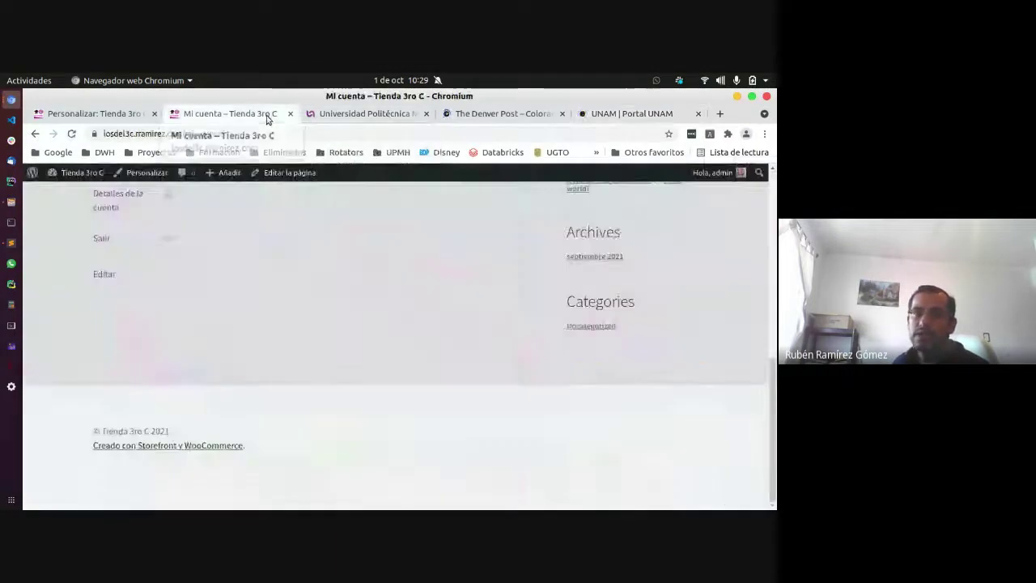
click(93, 115)
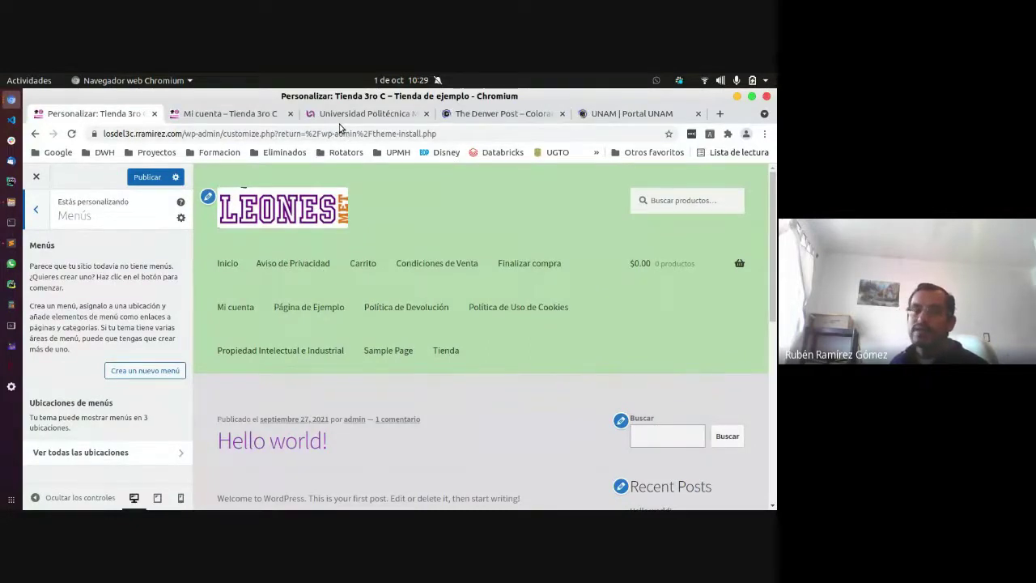
click(235, 113)
click(357, 115)
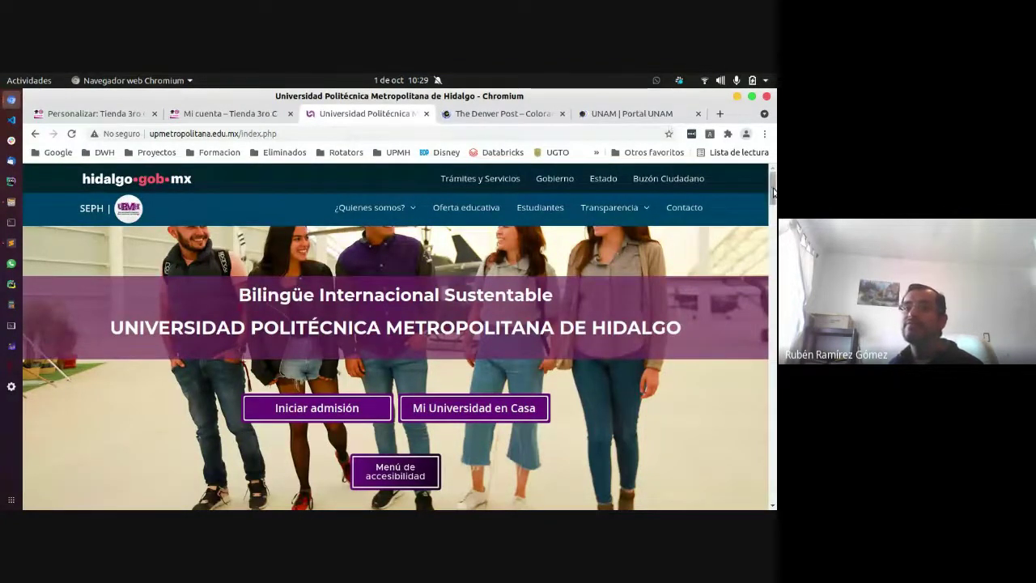
Step: Scroll through the Universidad Politécnica homepage to its Ligas de interes links and contact footer
scroll(395, 364, down, 5)
drag(772, 323, 769, 502)
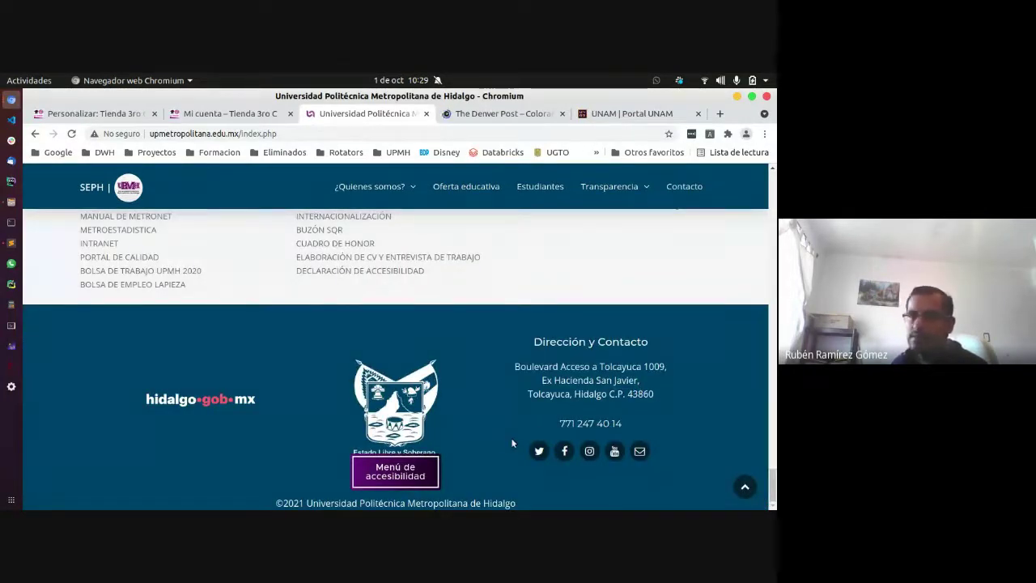
click(336, 431)
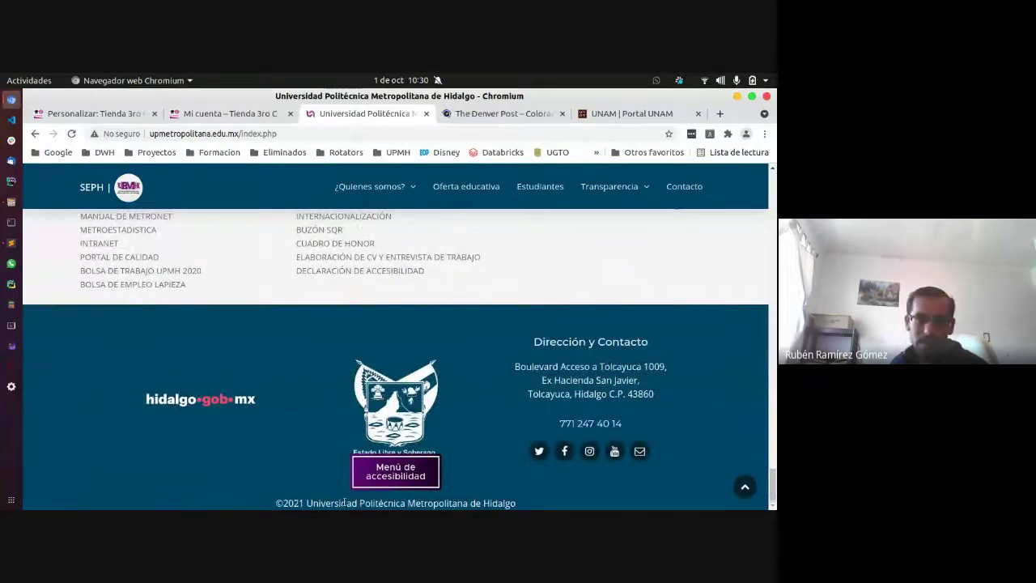
scroll(191, 398, up, 3)
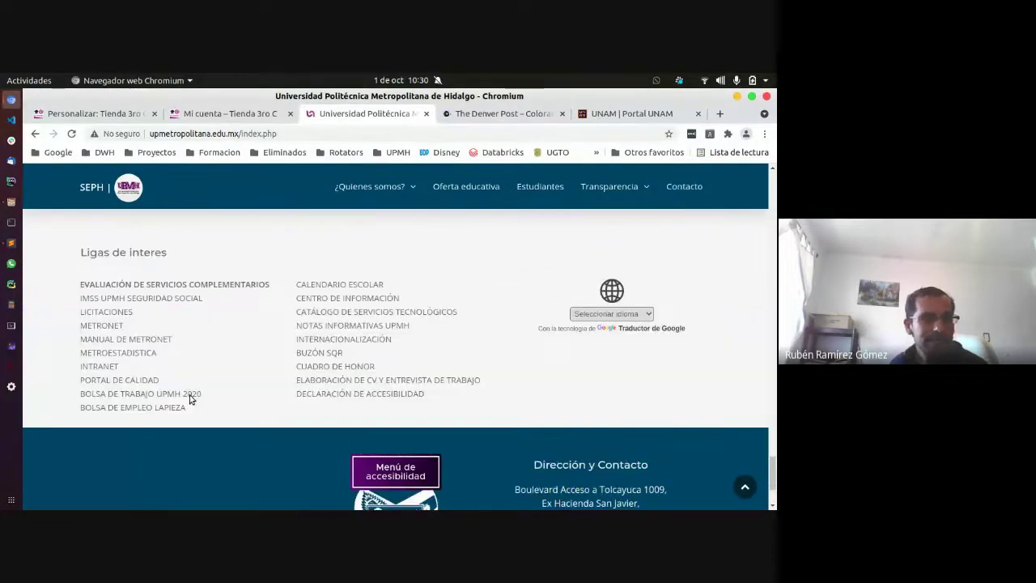
scroll(256, 484, up, 1)
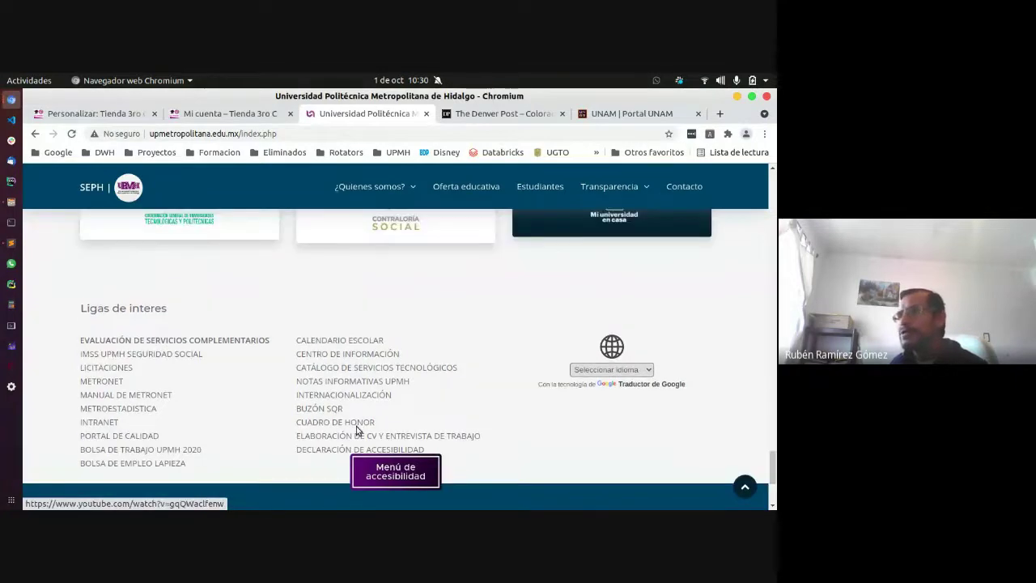
scroll(357, 428, up, 2)
scroll(356, 426, up, 1)
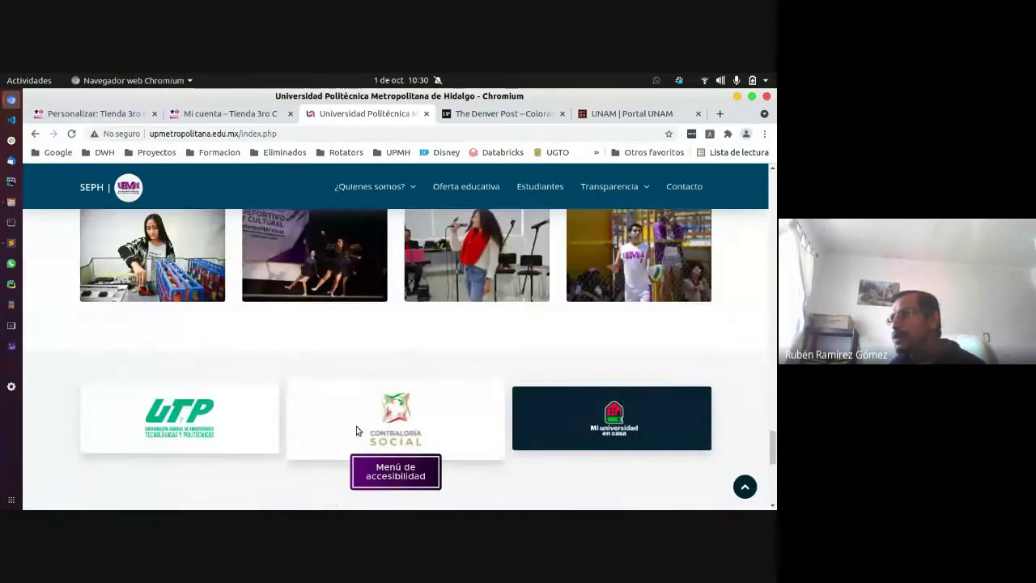
scroll(356, 425, down, 2)
scroll(358, 429, down, 2)
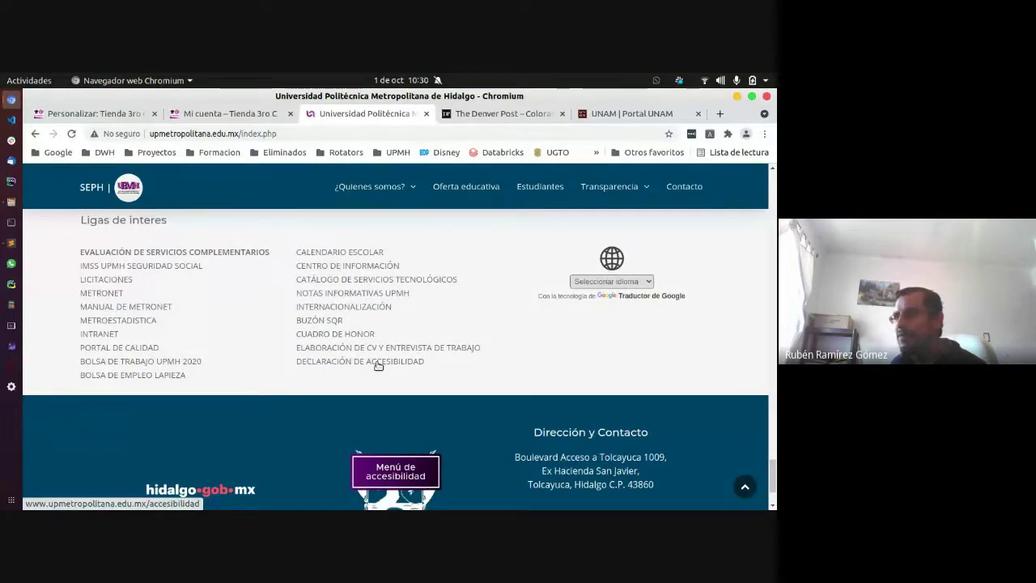
scroll(377, 363, down, 1)
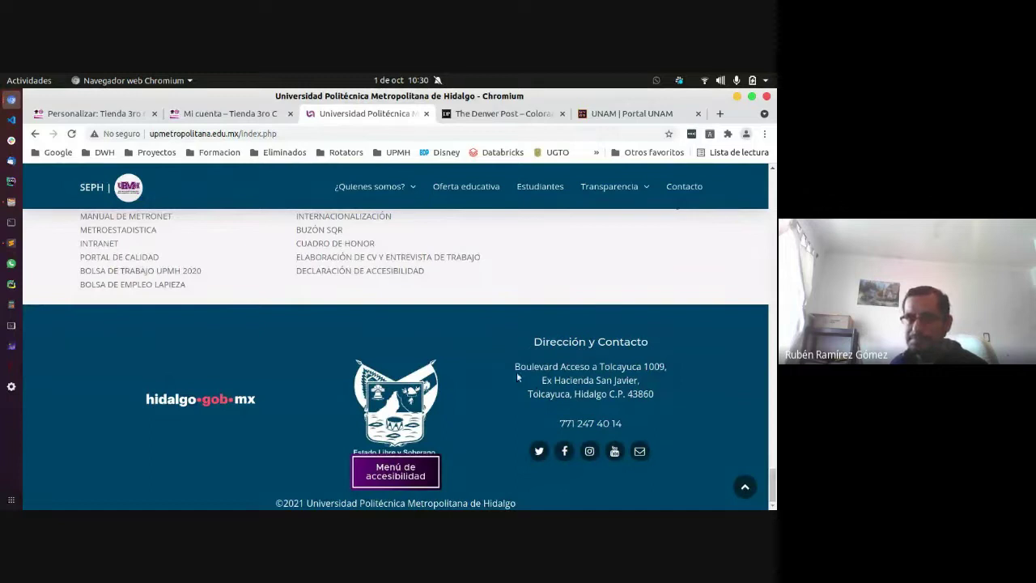
Step: Bring the UNAM portal tab forward and highlight, then deselect, its 2015 copyright footer text
click(621, 113)
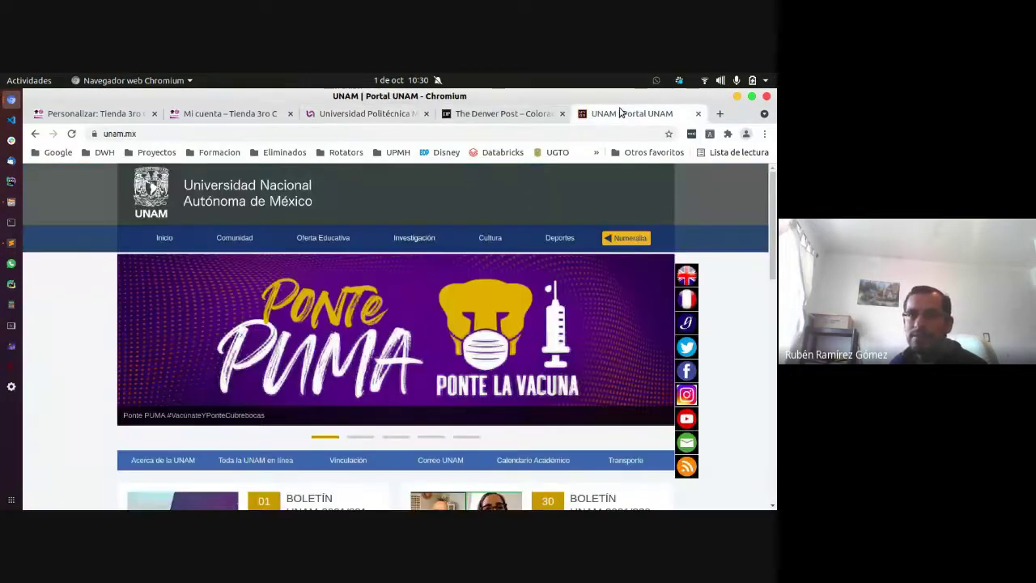
scroll(766, 503, down, 15)
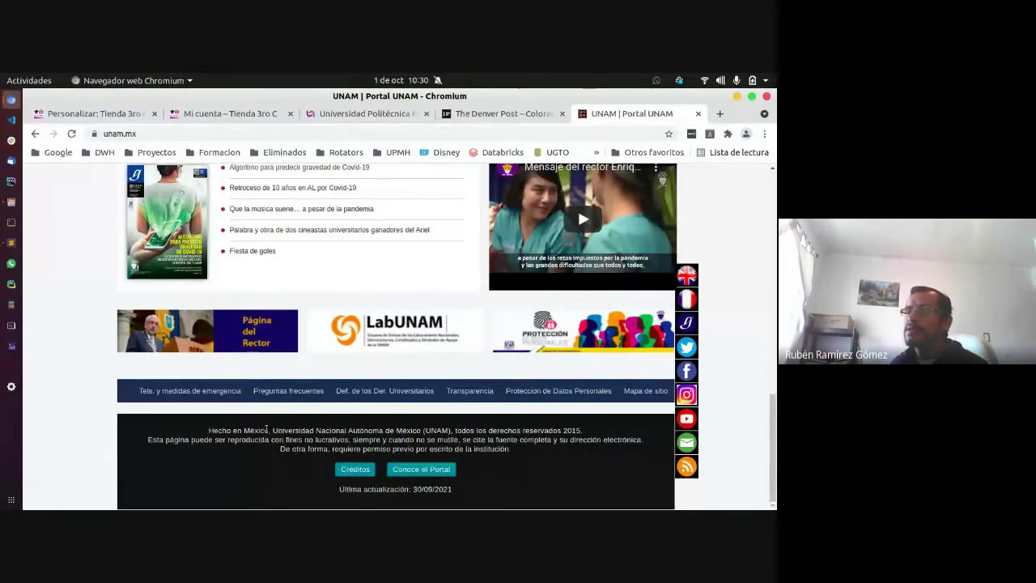
drag(266, 429, 495, 450)
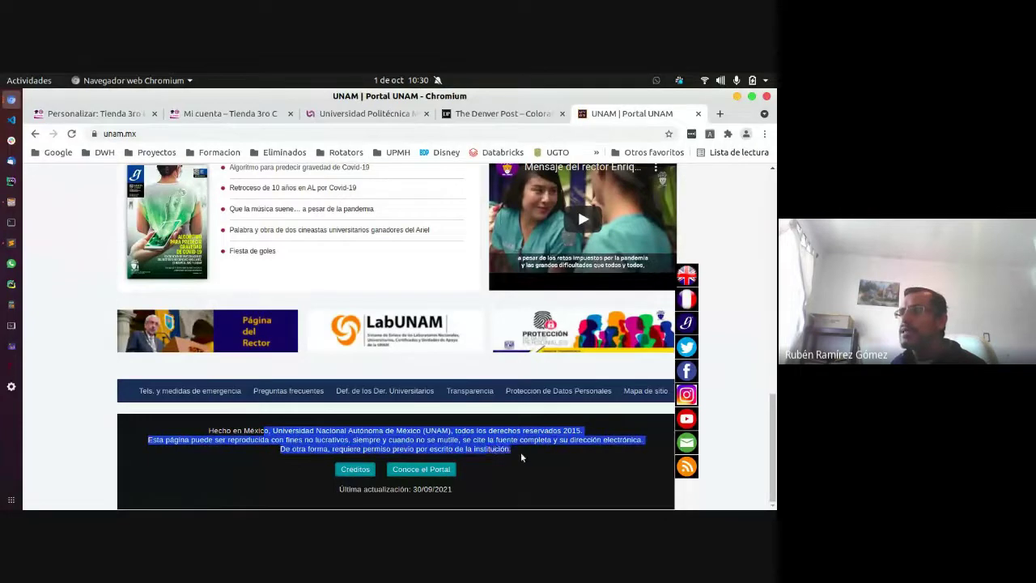
click(520, 452)
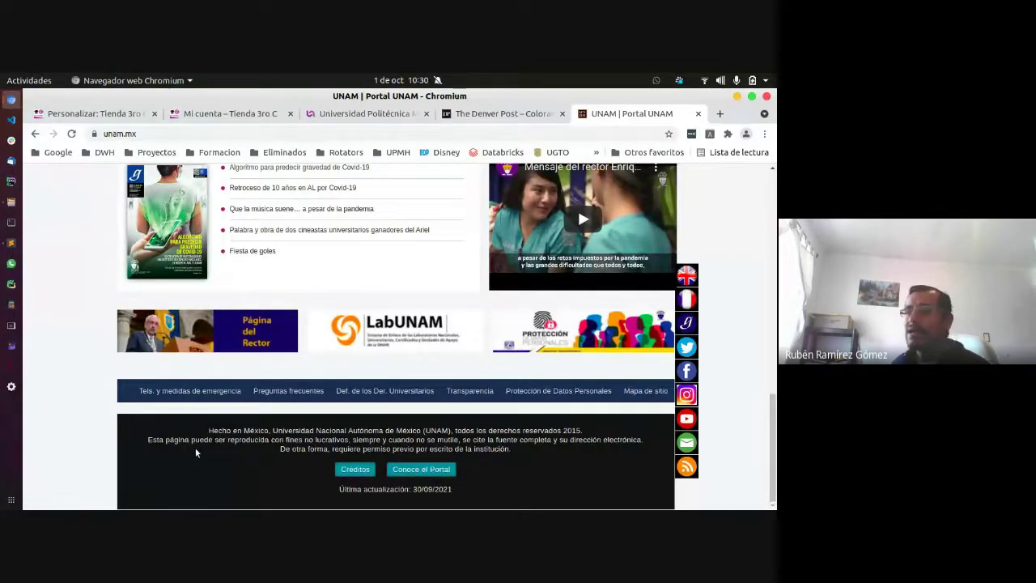
Step: Bring The Denver Post tab forward and scroll down to its ©2021 MediaNews Group footer
click(470, 118)
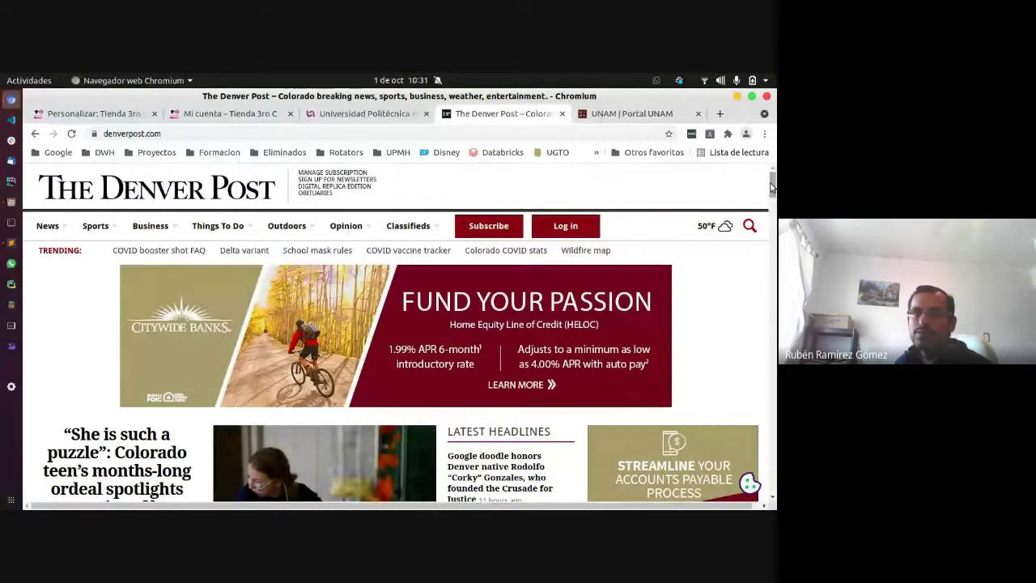
scroll(400, 331, down, 3)
scroll(396, 331, down, 15)
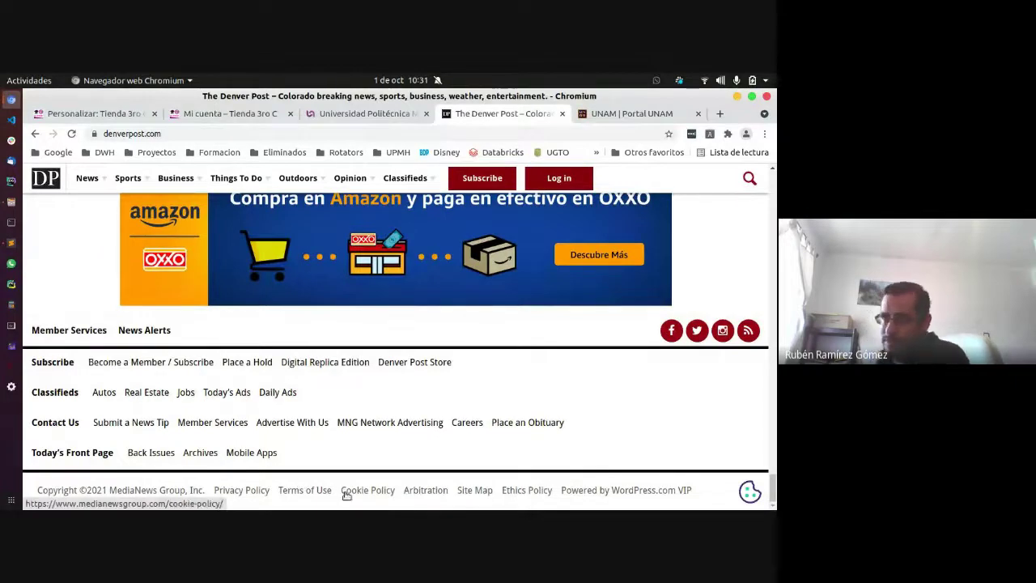
Step: Return to the Tienda 3ro C Customizer and back out of Menús to the main Storefront sections
click(100, 115)
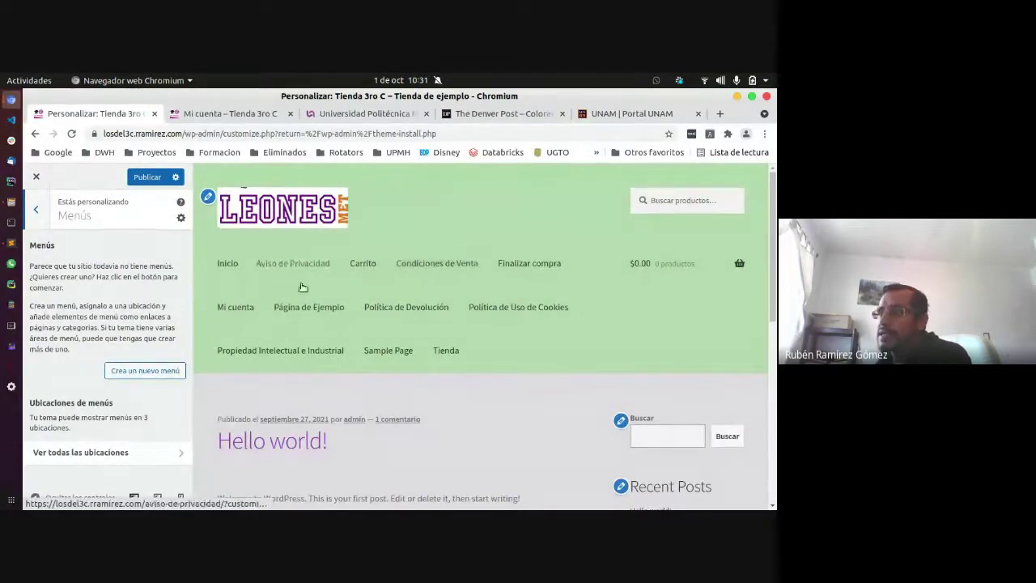
mouse_move(724, 245)
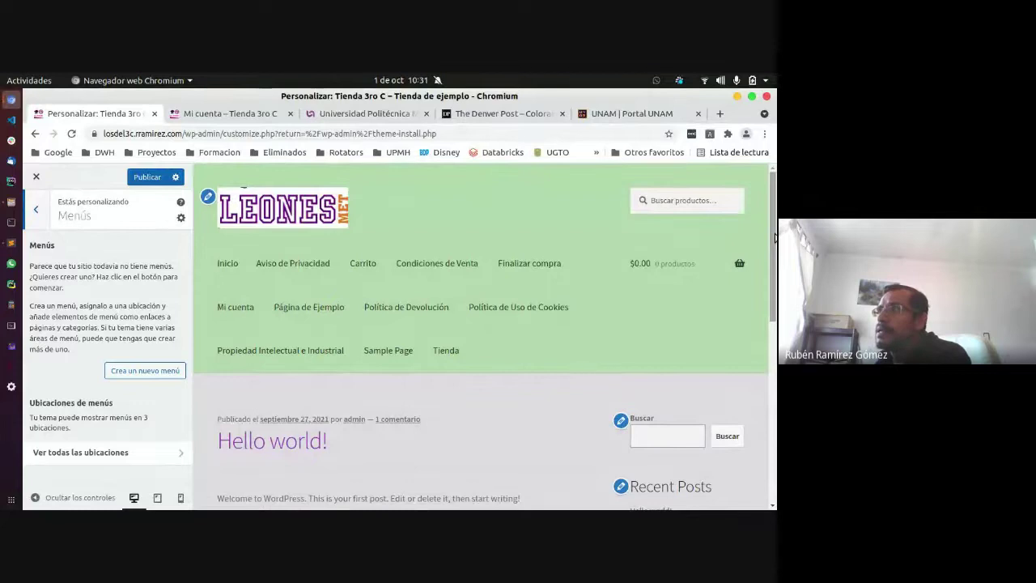
drag(774, 237, 679, 465)
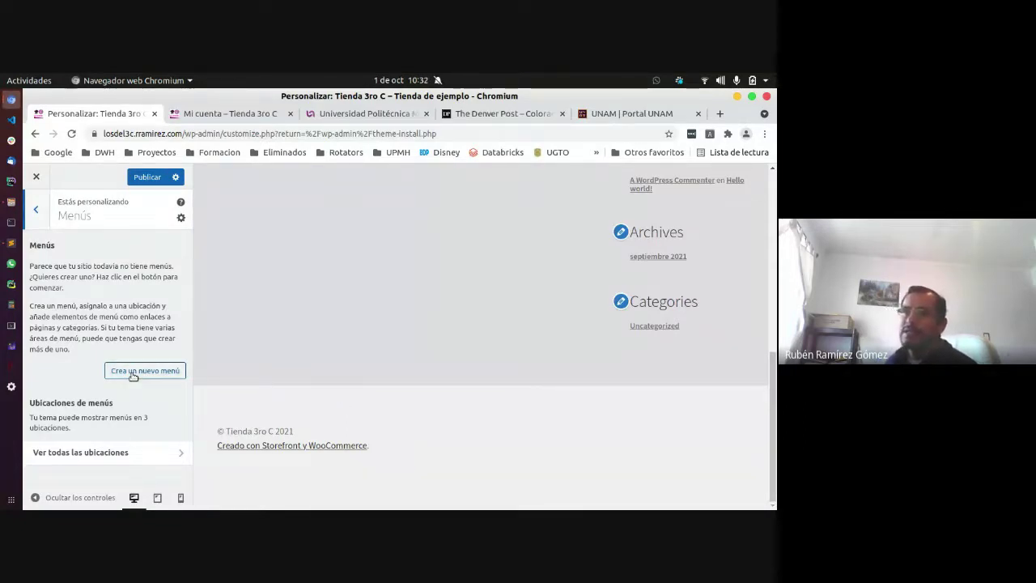
click(44, 212)
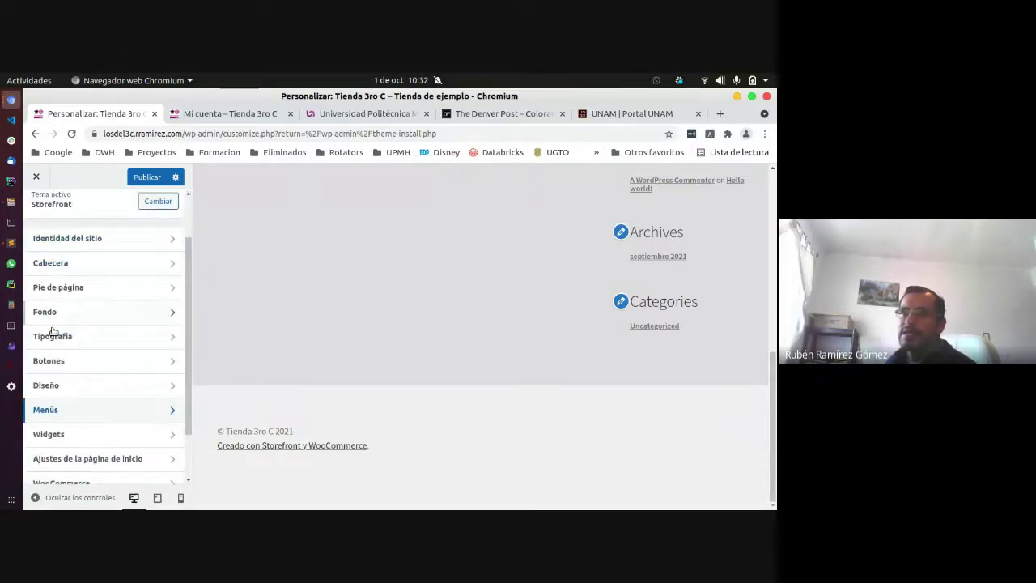
Step: Create a new menu named 'mnu-principal', tick the Menú principal location, and continue with Siguiente
click(52, 411)
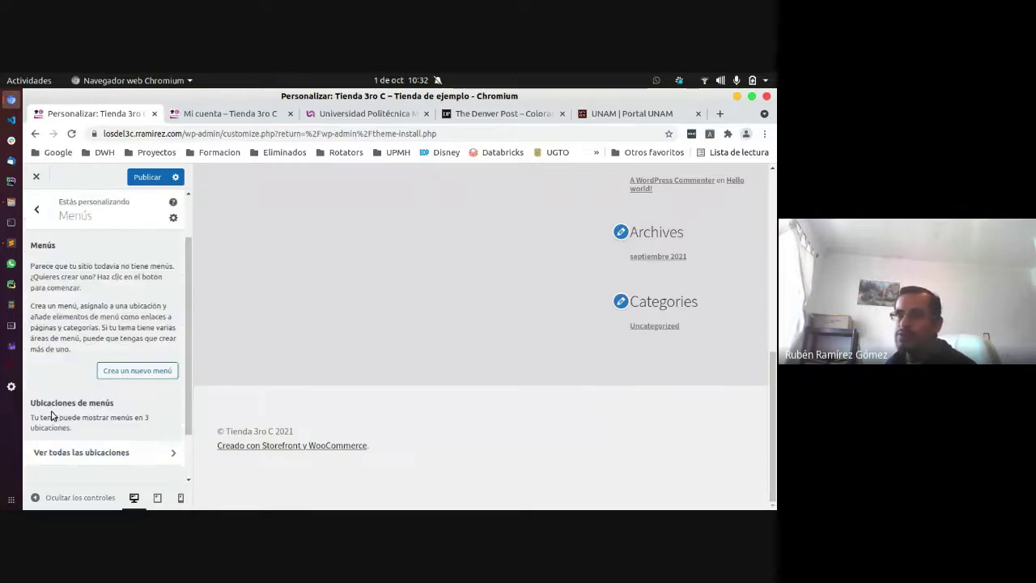
click(160, 372)
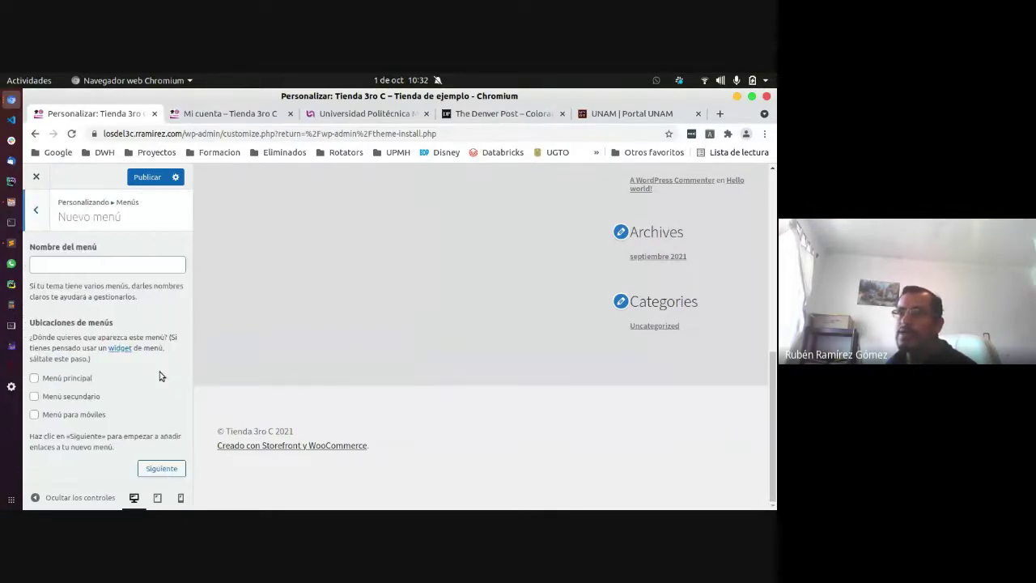
click(146, 265)
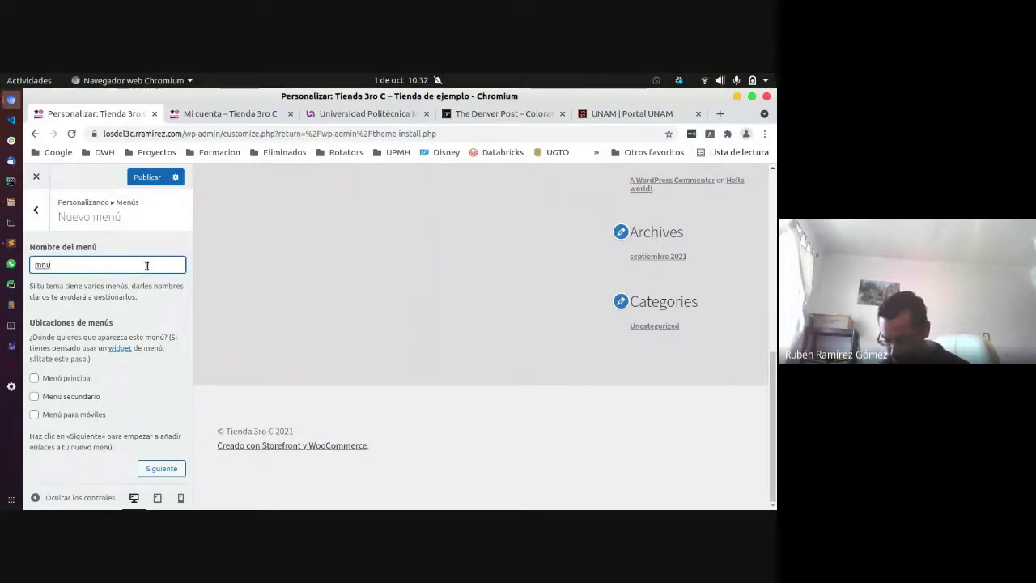
text(mnu-principal)
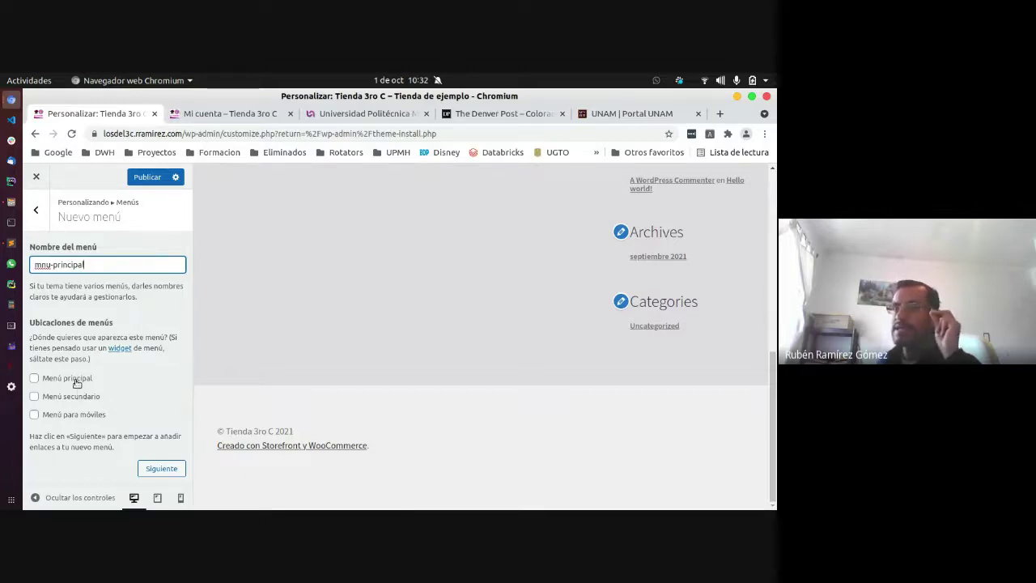
click(76, 381)
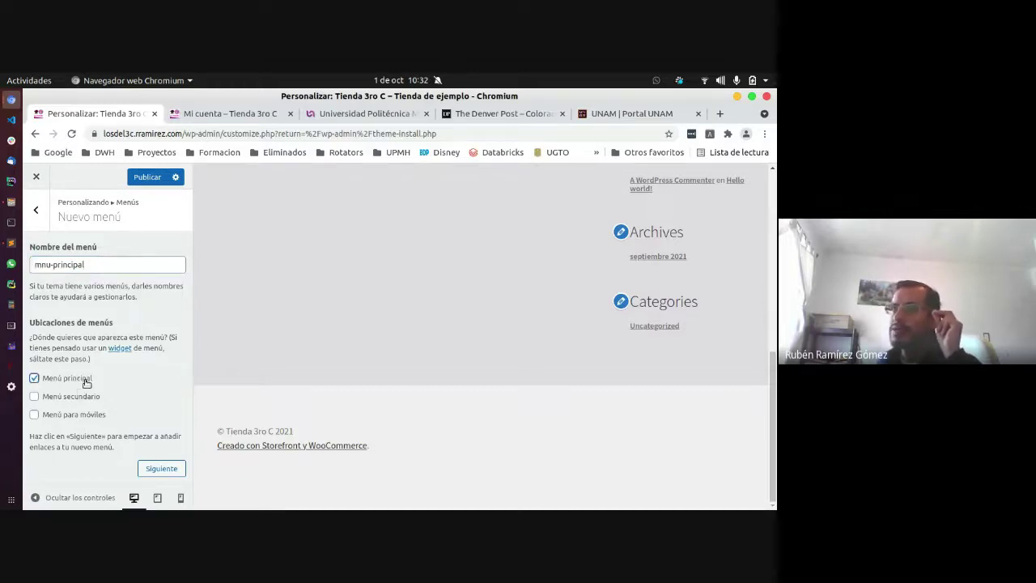
scroll(356, 322, up, 3)
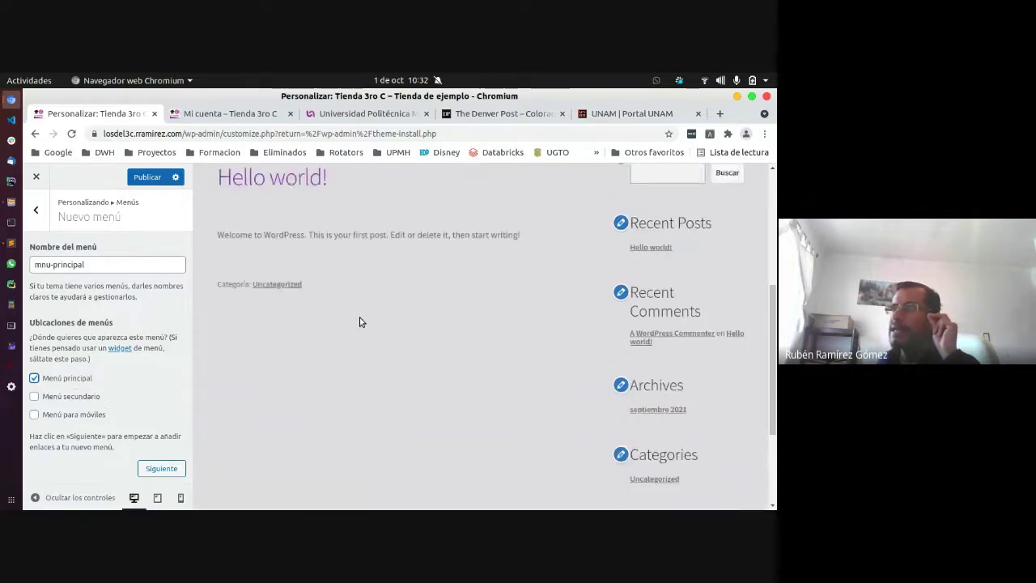
scroll(360, 322, up, 1)
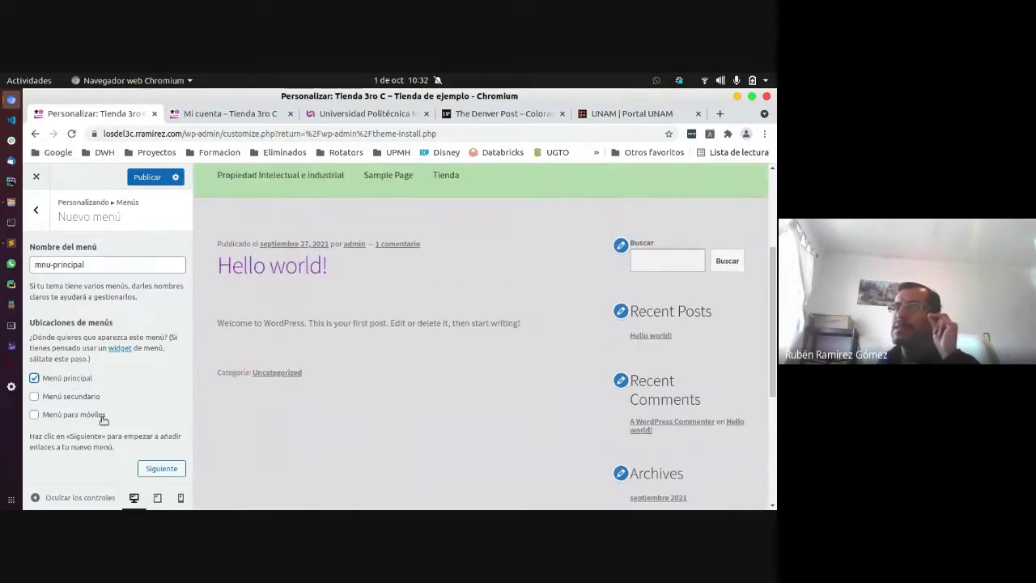
scroll(278, 410, down, 4)
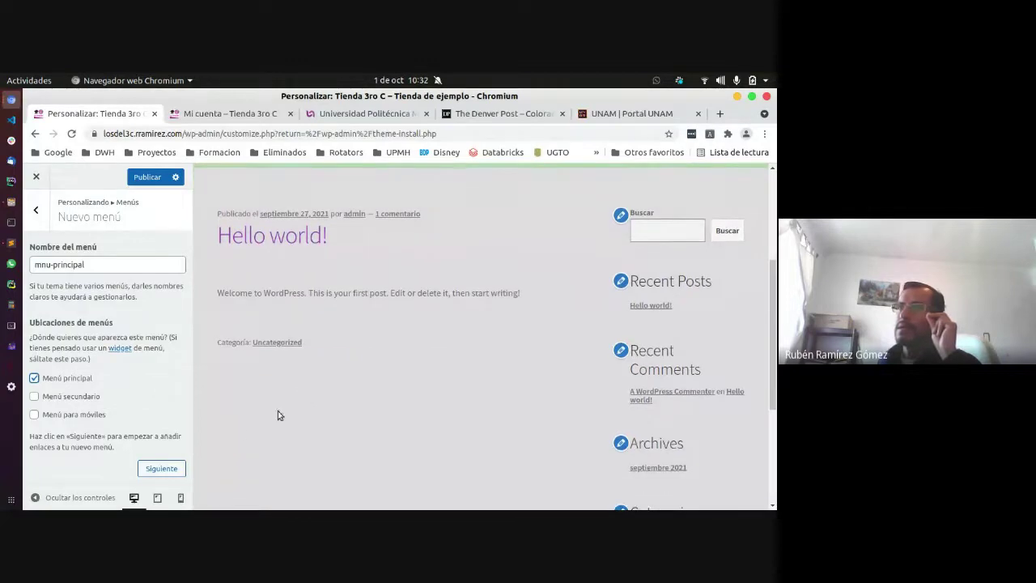
scroll(243, 427, up, 5)
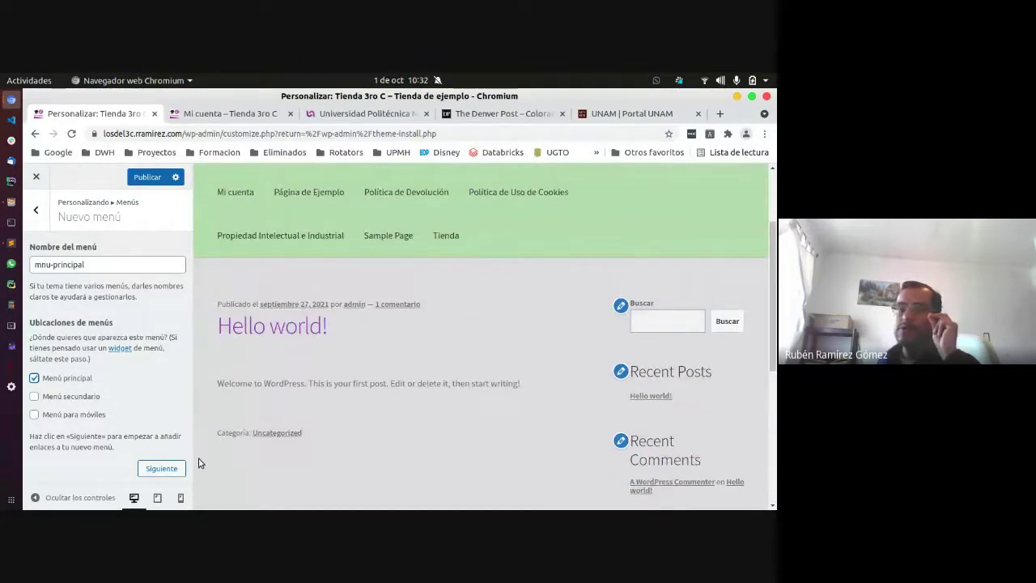
click(161, 469)
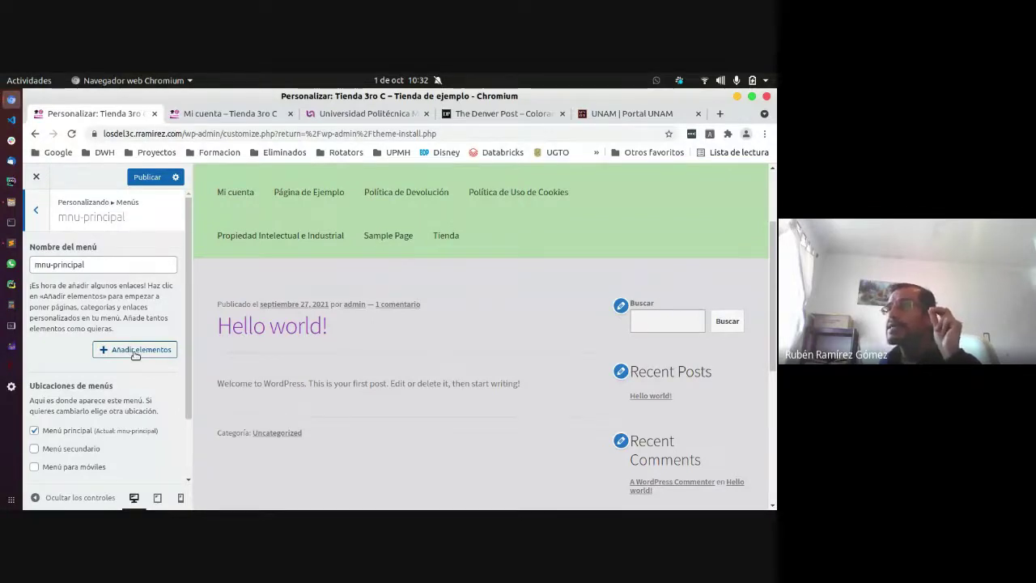
Step: Open Añadir elementos and expand the Entradas and Productos groups
click(135, 349)
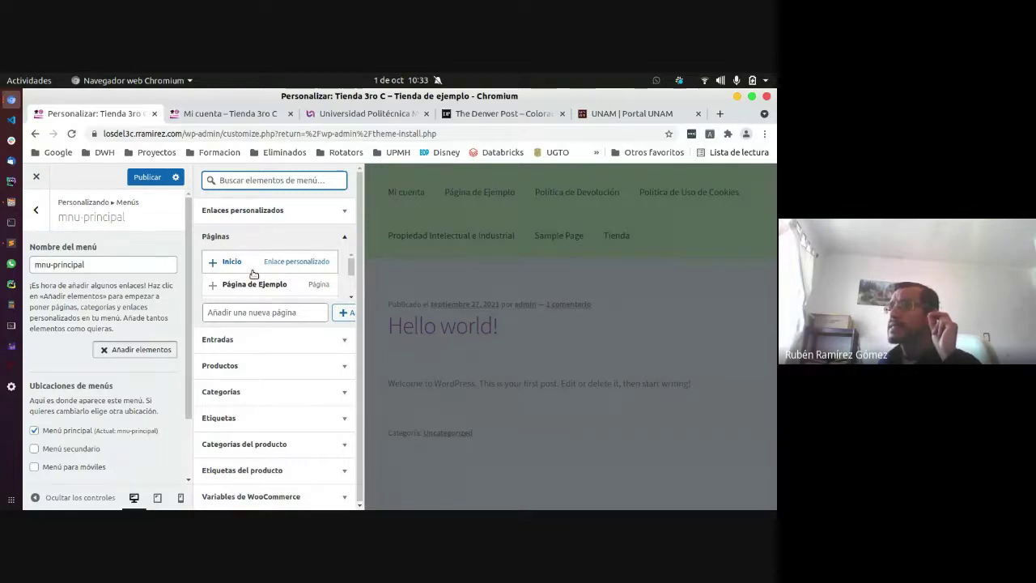
scroll(253, 274, down, 1)
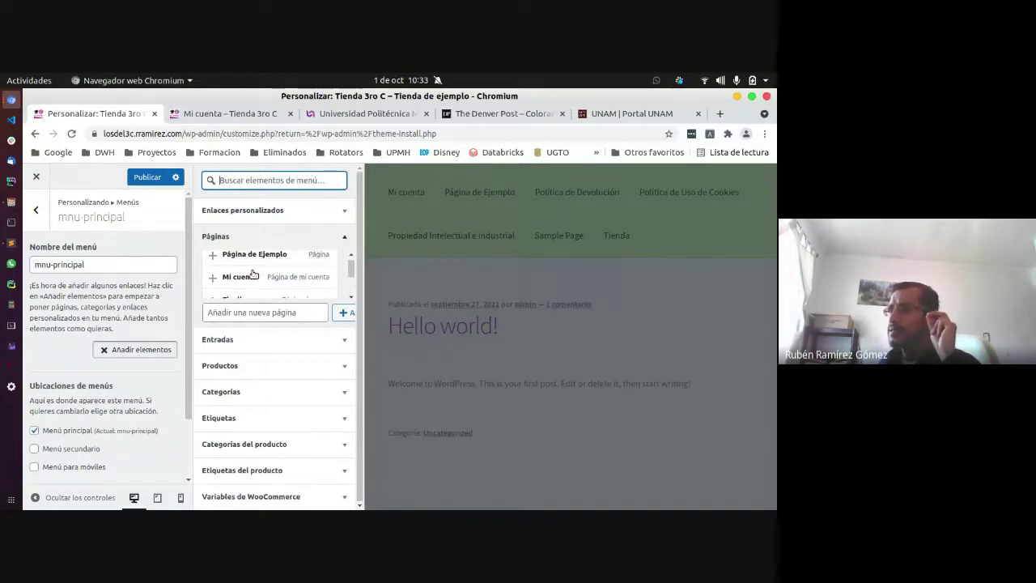
scroll(255, 275, down, 3)
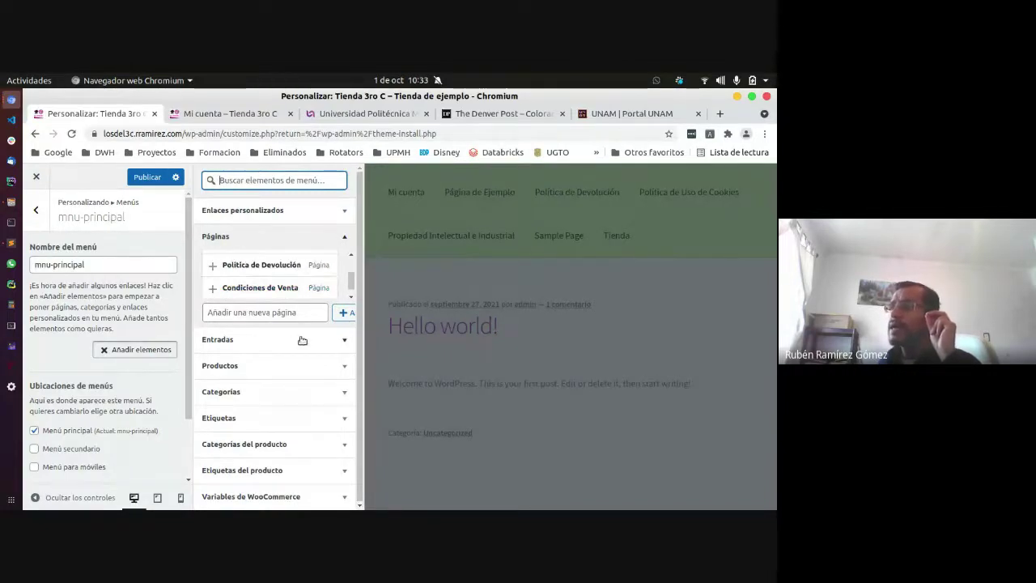
click(344, 342)
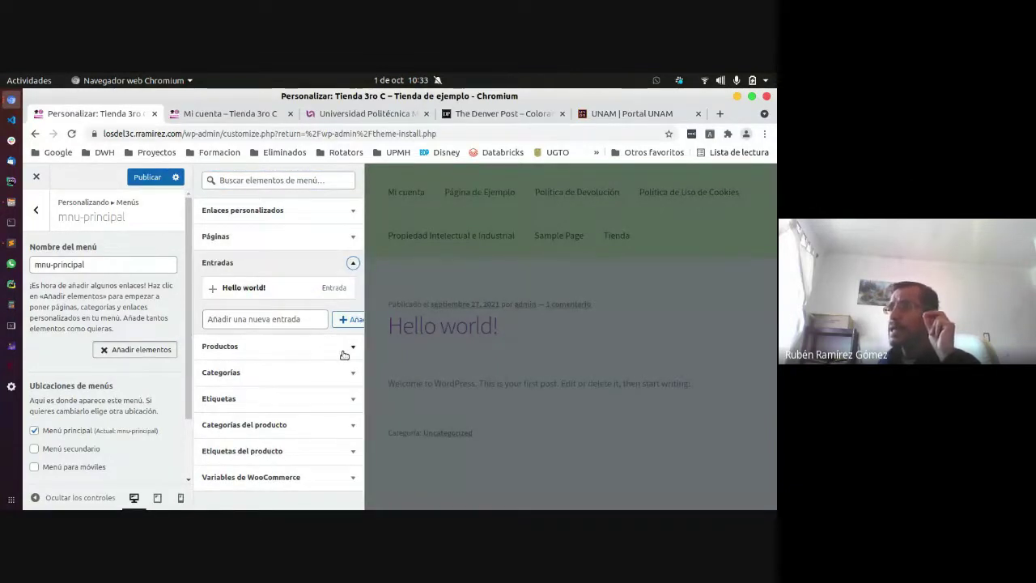
click(348, 354)
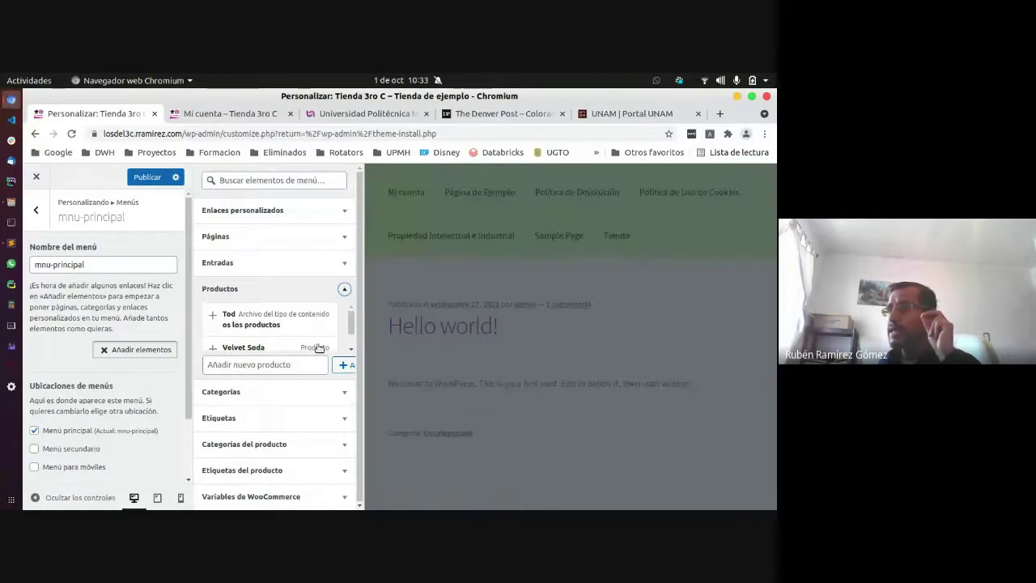
scroll(270, 327, down, 1)
scroll(269, 323, up, 1)
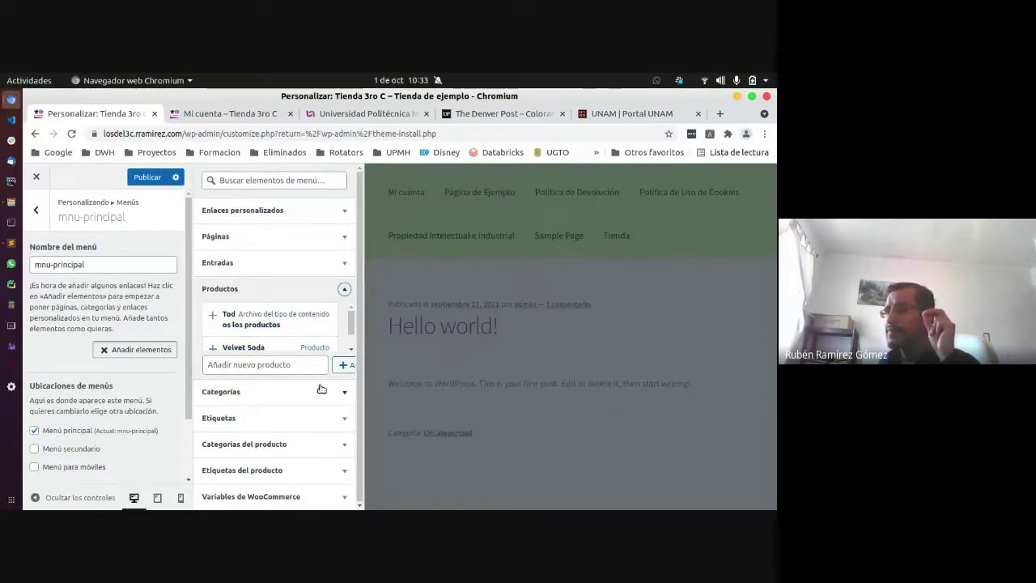
Step: Expand the category, tag and WooCommerce account-link groups, then reopen Páginas
click(340, 393)
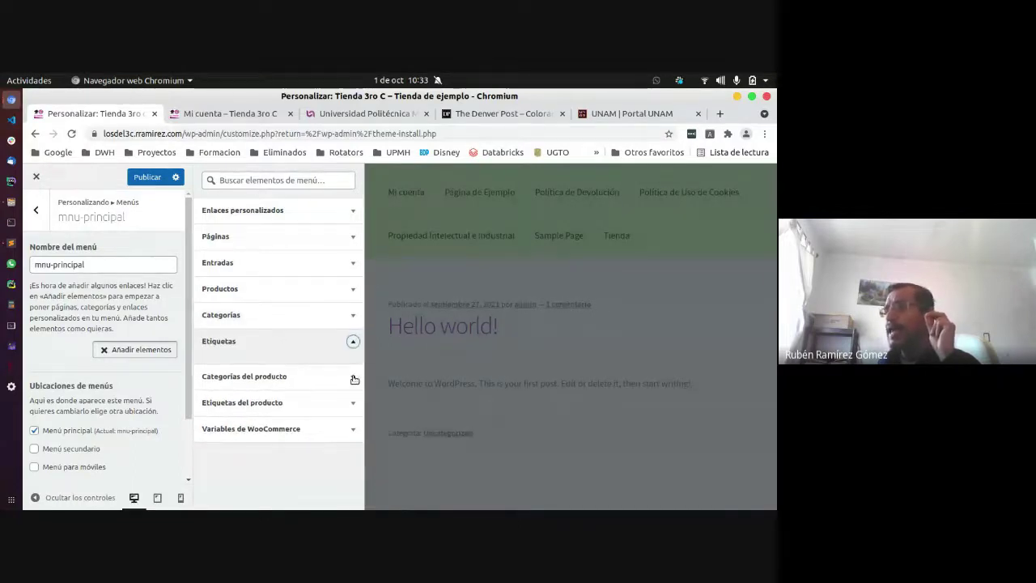
click(352, 377)
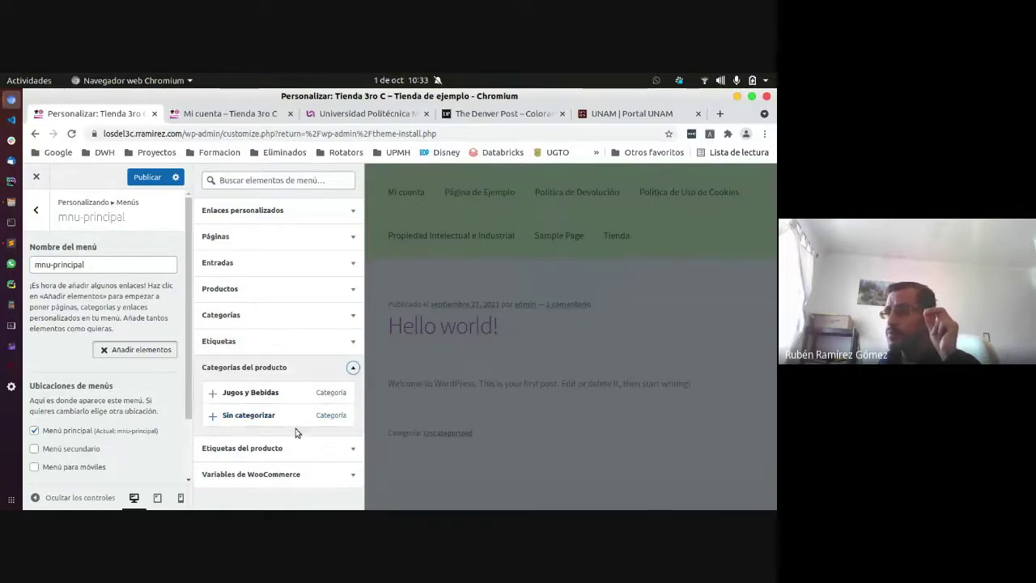
click(354, 449)
scroll(354, 451, down, 1)
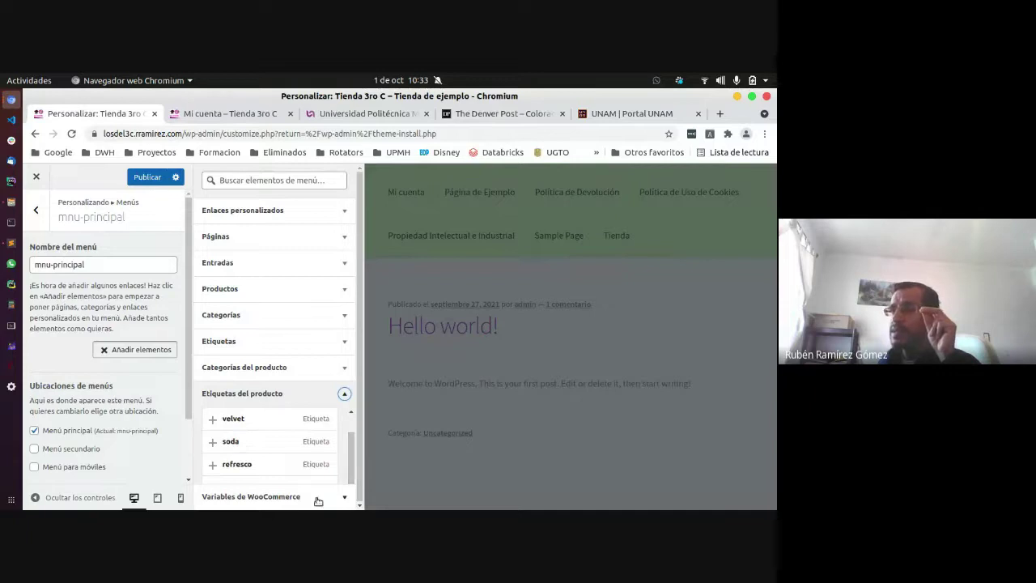
click(344, 498)
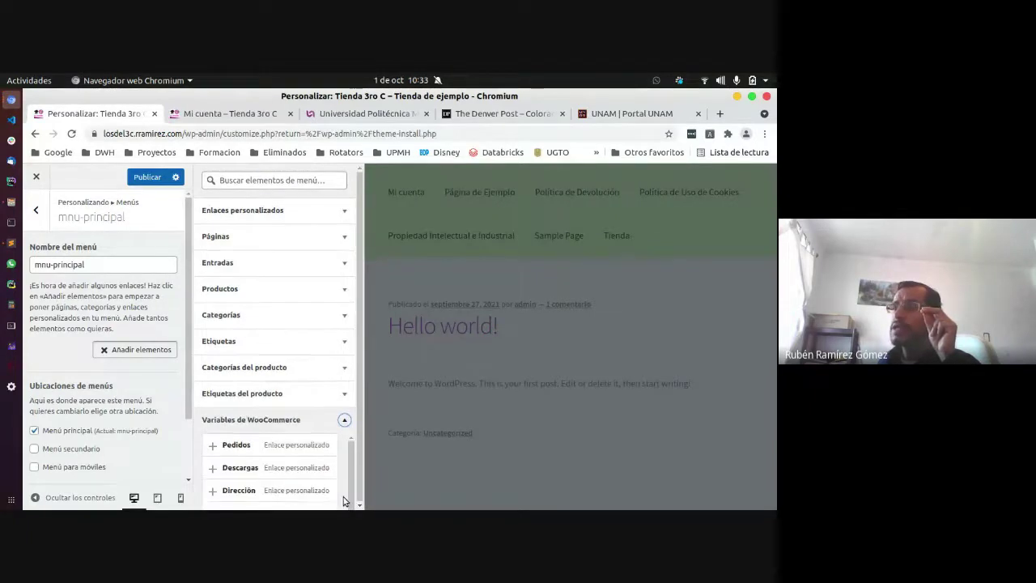
scroll(300, 472, down, 2)
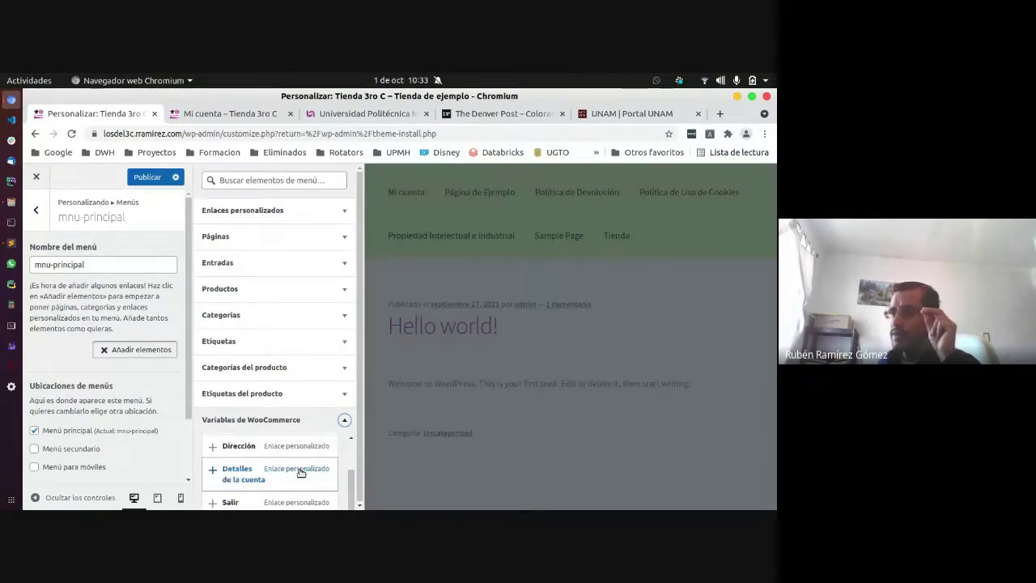
scroll(300, 469, up, 2)
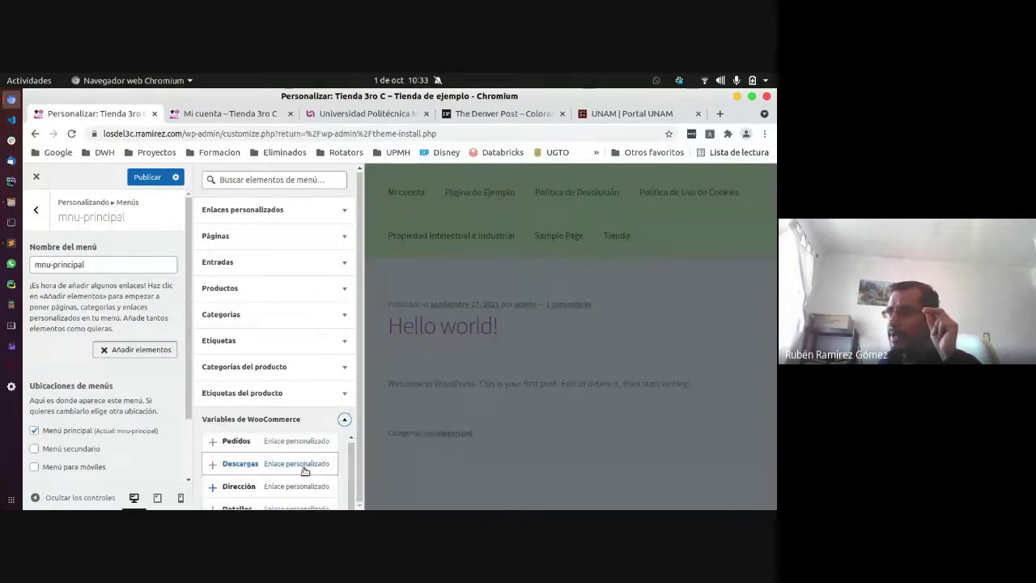
click(345, 422)
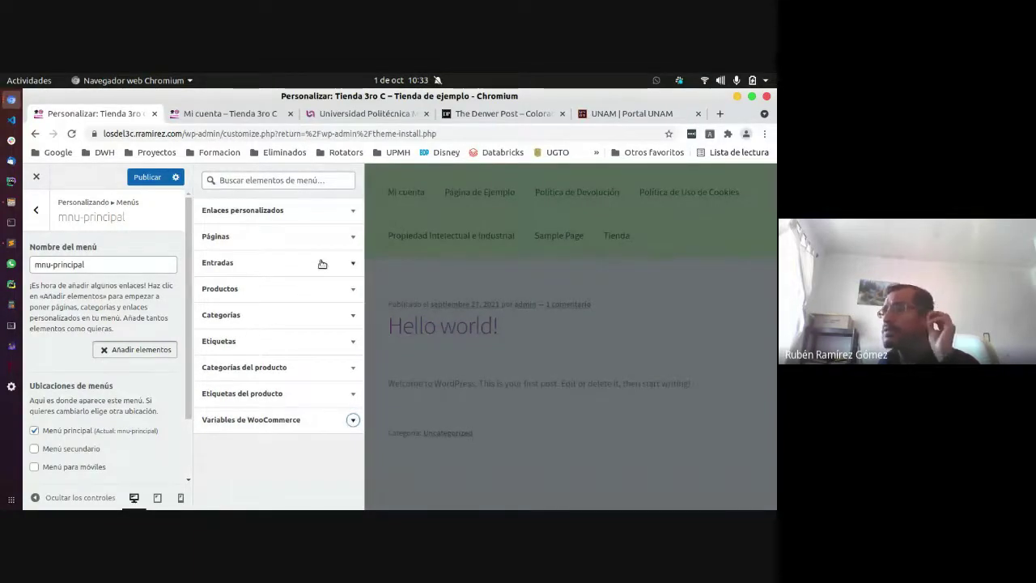
click(352, 239)
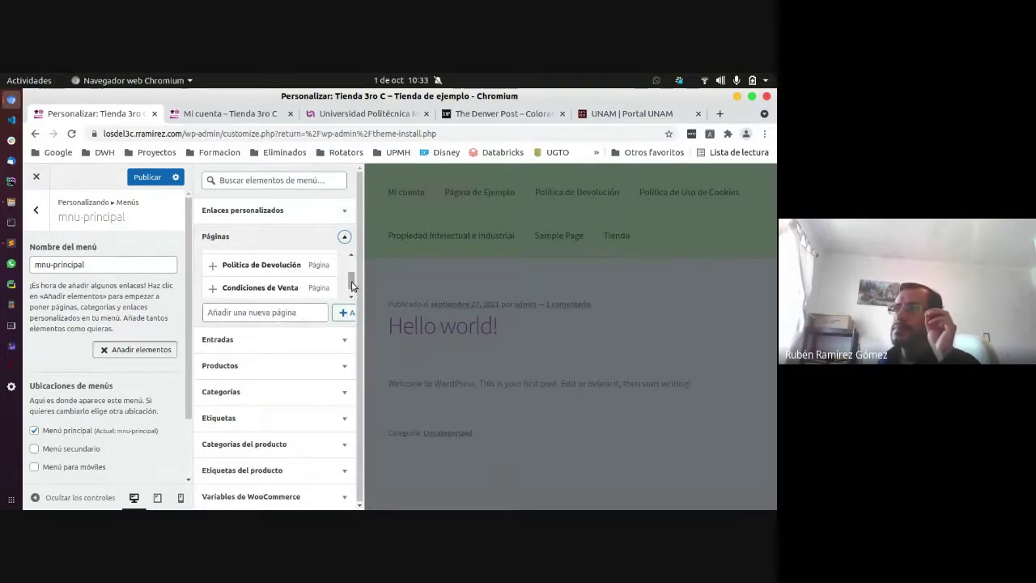
mouse_move(350, 280)
mouse_down()
mouse_move(353, 264)
mouse_move(351, 274)
mouse_up()
Step: Add the Tienda and Mi cuenta pages to mnu-principal
scroll(251, 272, down, 2)
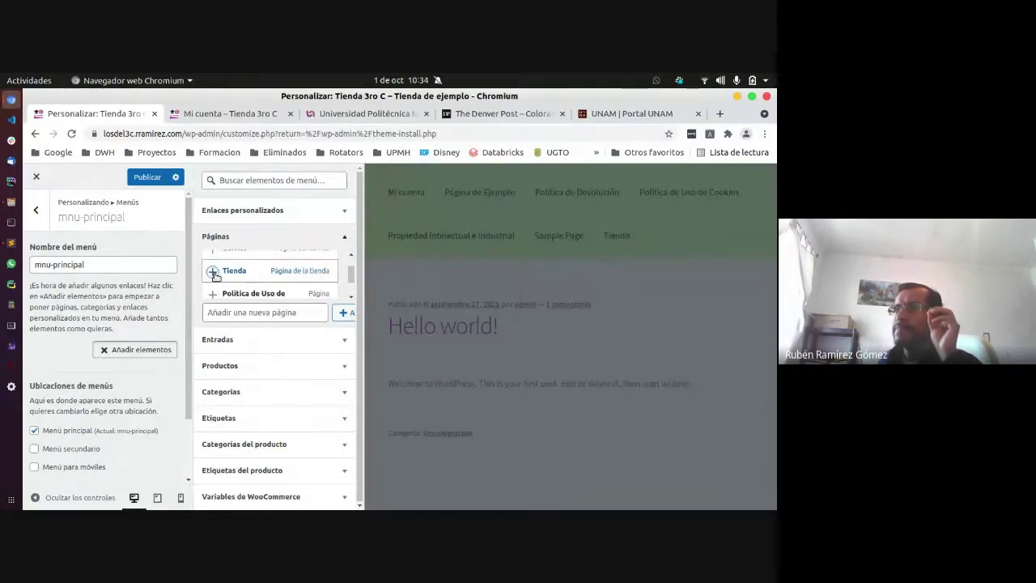
click(212, 272)
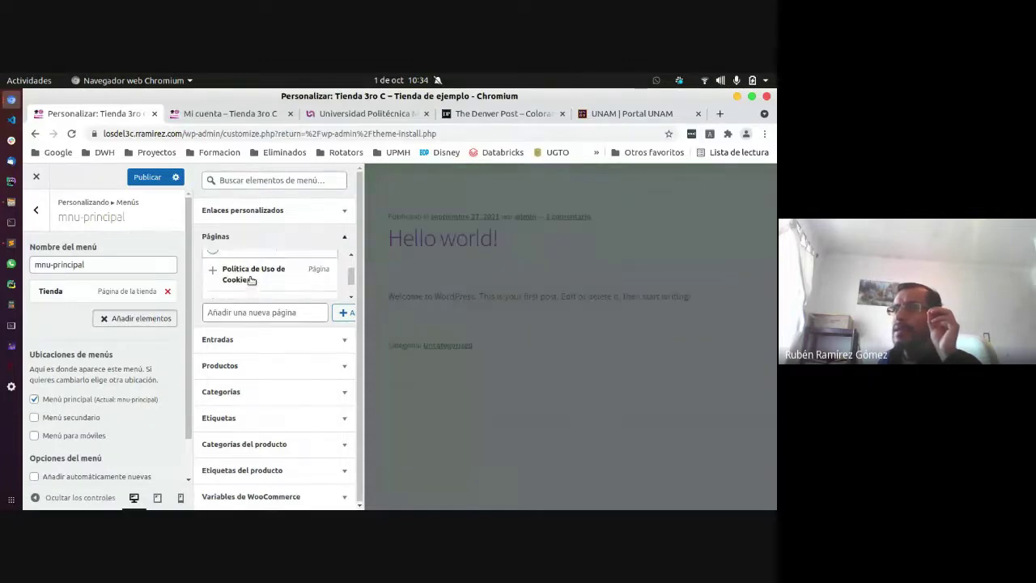
scroll(251, 279, down, 3)
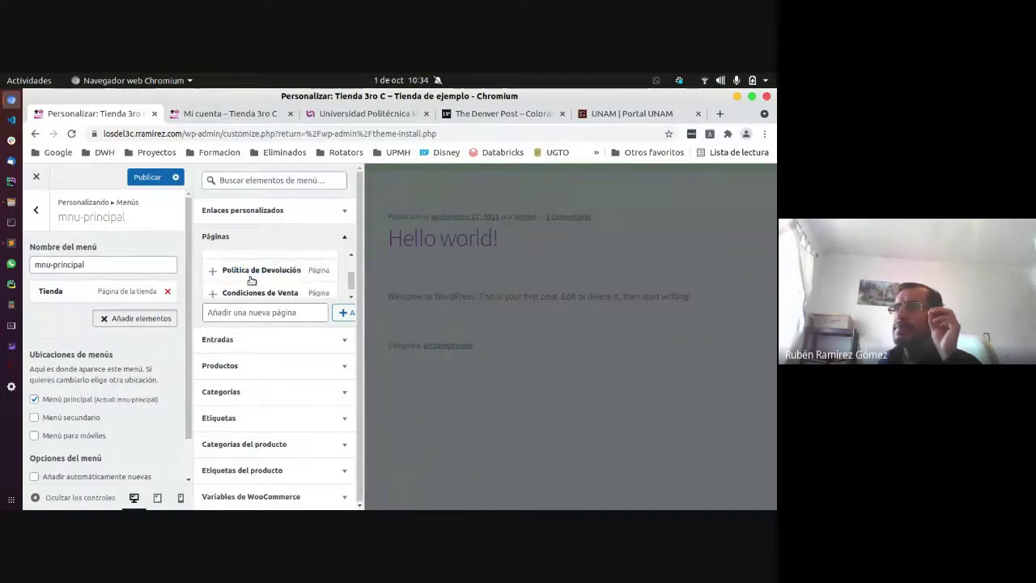
scroll(251, 280, down, 2)
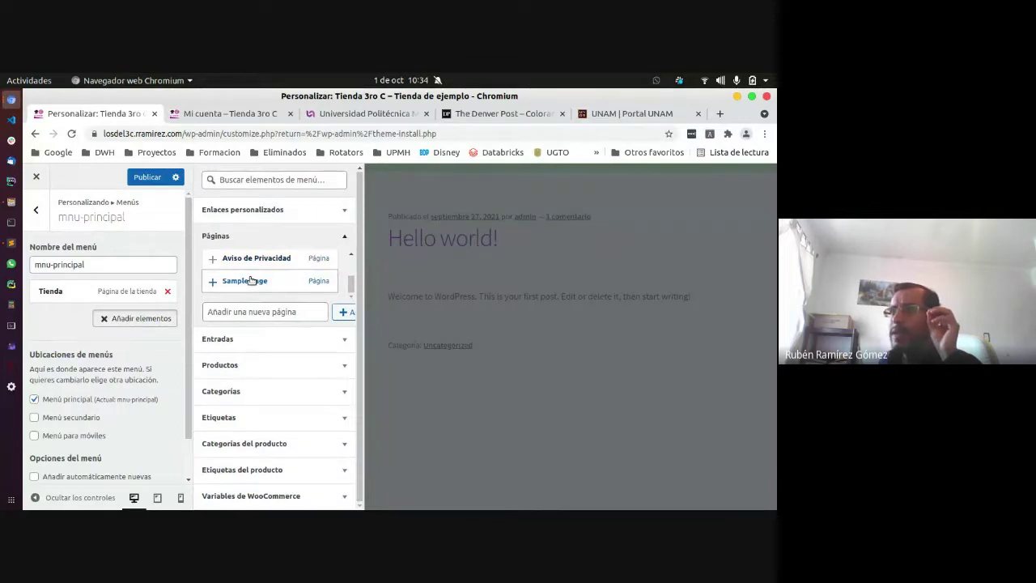
scroll(251, 280, up, 4)
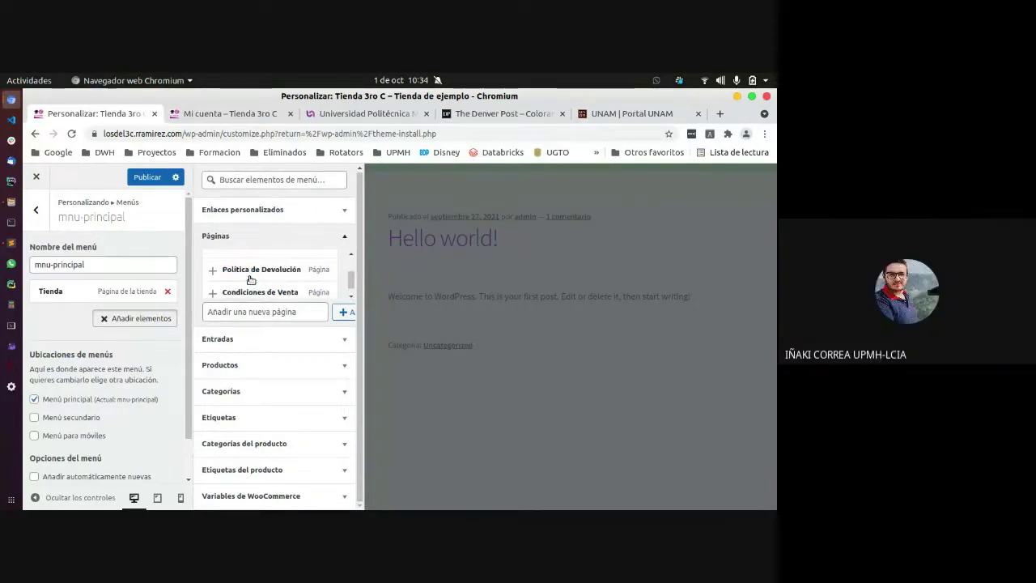
scroll(250, 280, up, 3)
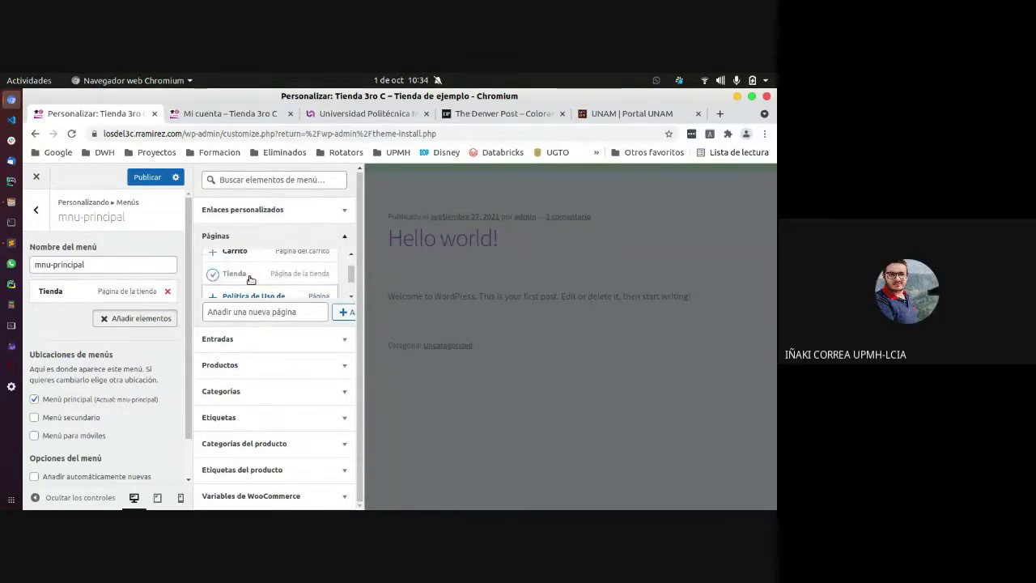
scroll(251, 280, up, 2)
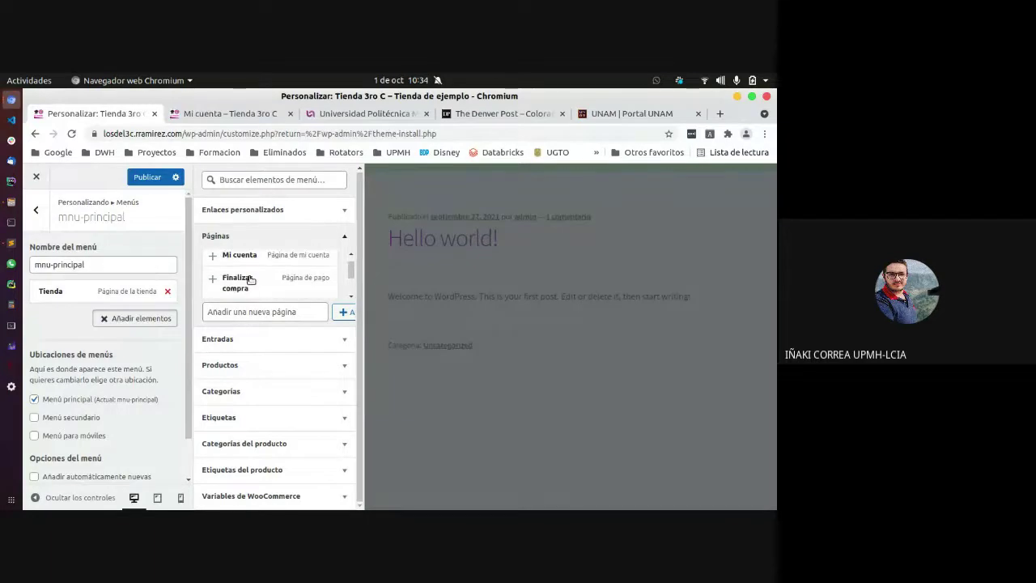
click(217, 256)
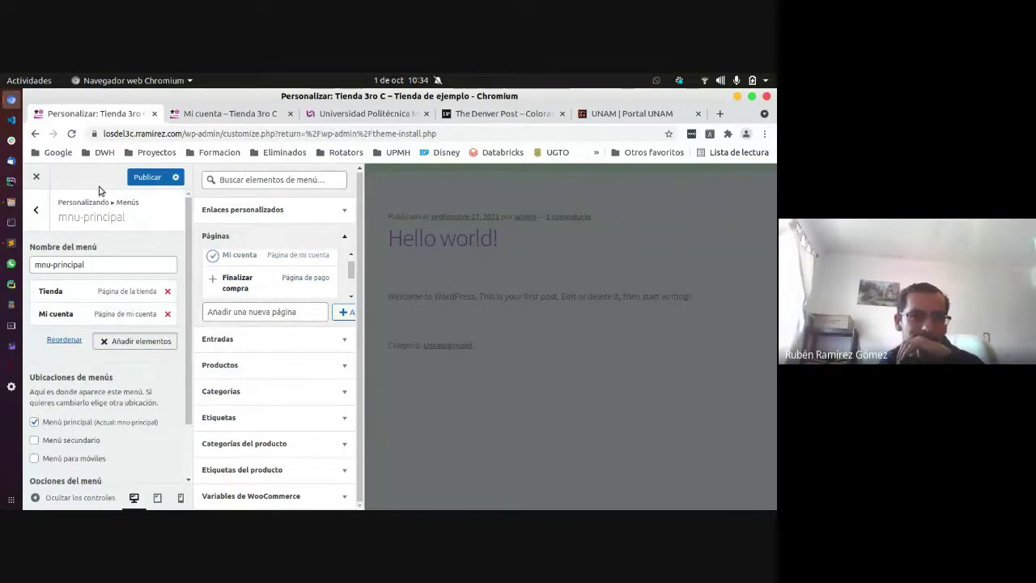
click(93, 181)
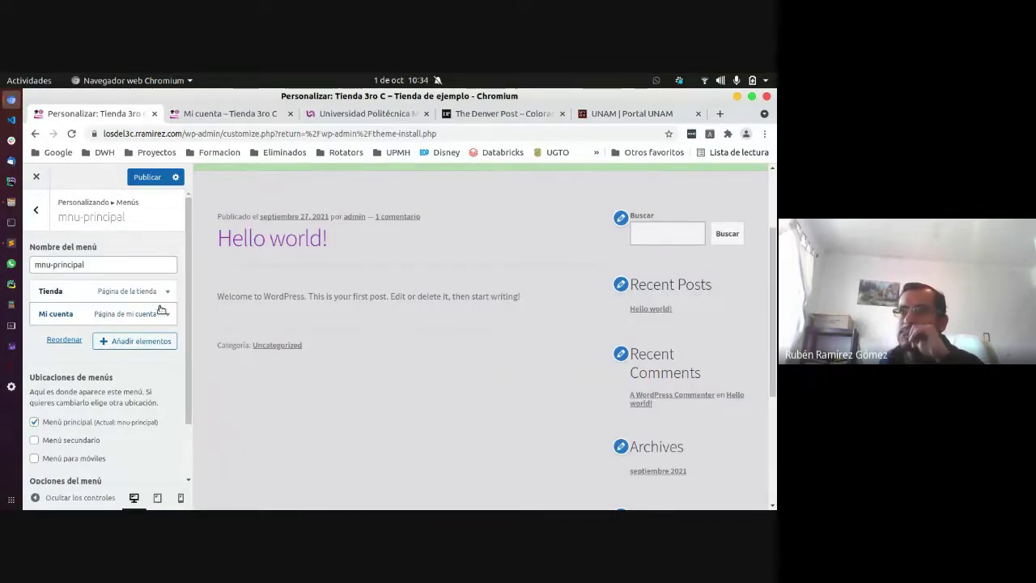
Step: Publish mnu-principal and return to the list of menus
drag(190, 305, 190, 375)
scroll(328, 320, up, 2)
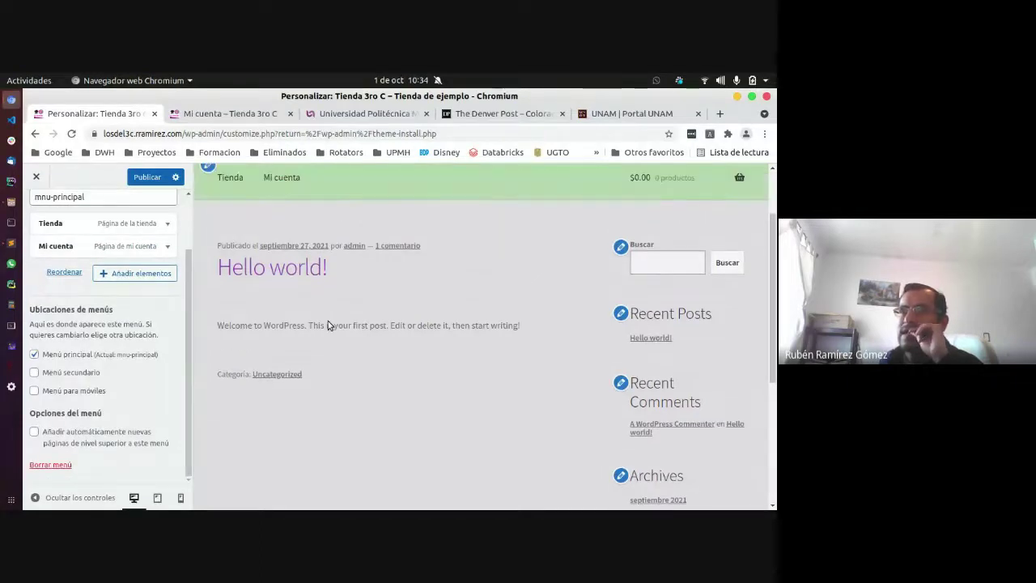
scroll(328, 321, up, 1)
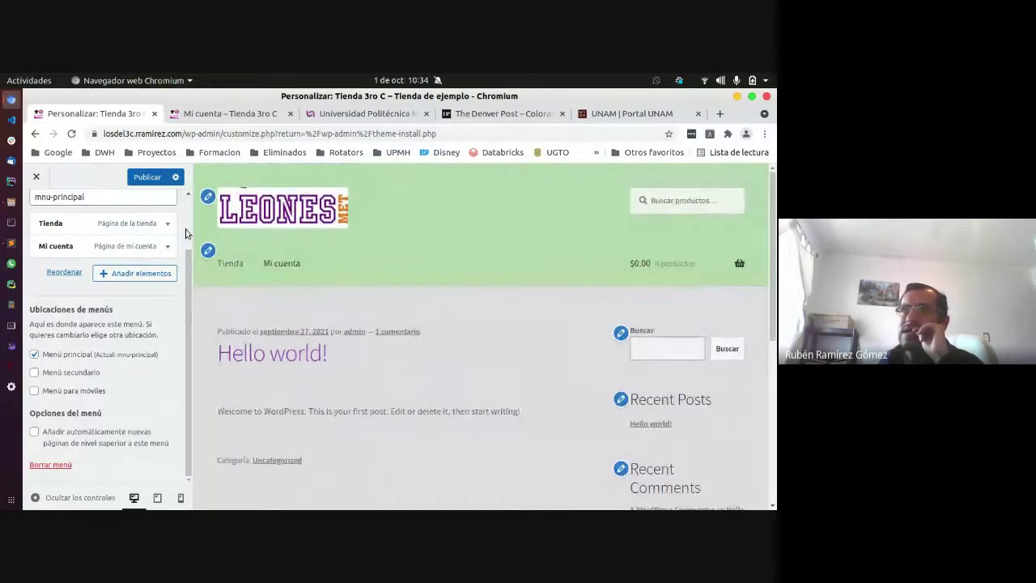
scroll(157, 350, up, 3)
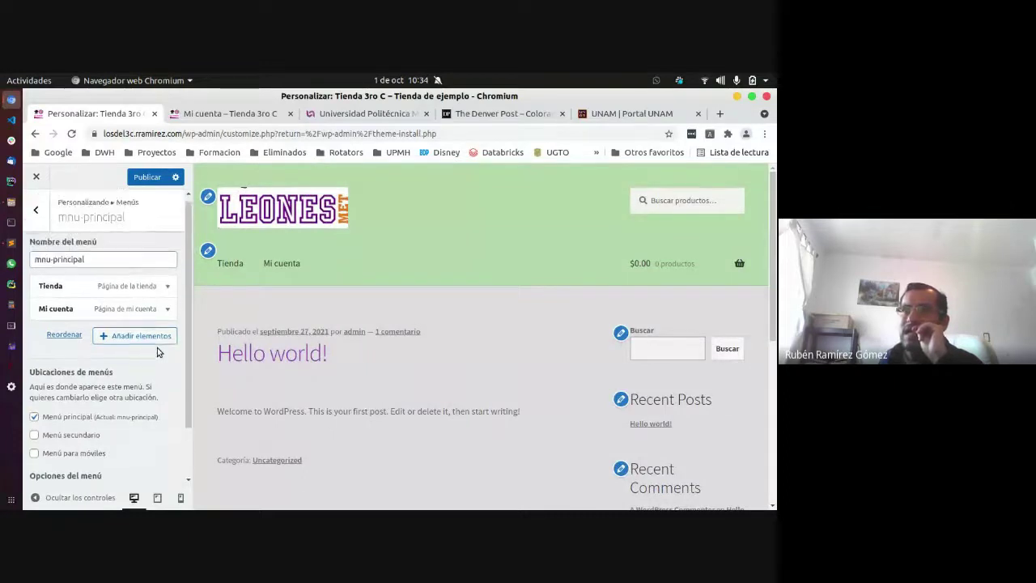
scroll(144, 231, down, 3)
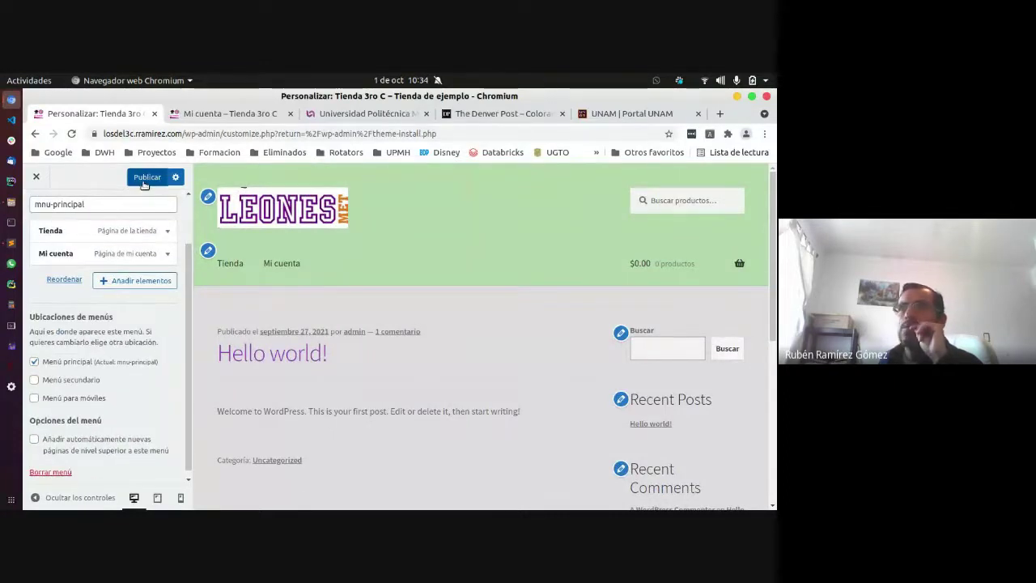
click(143, 177)
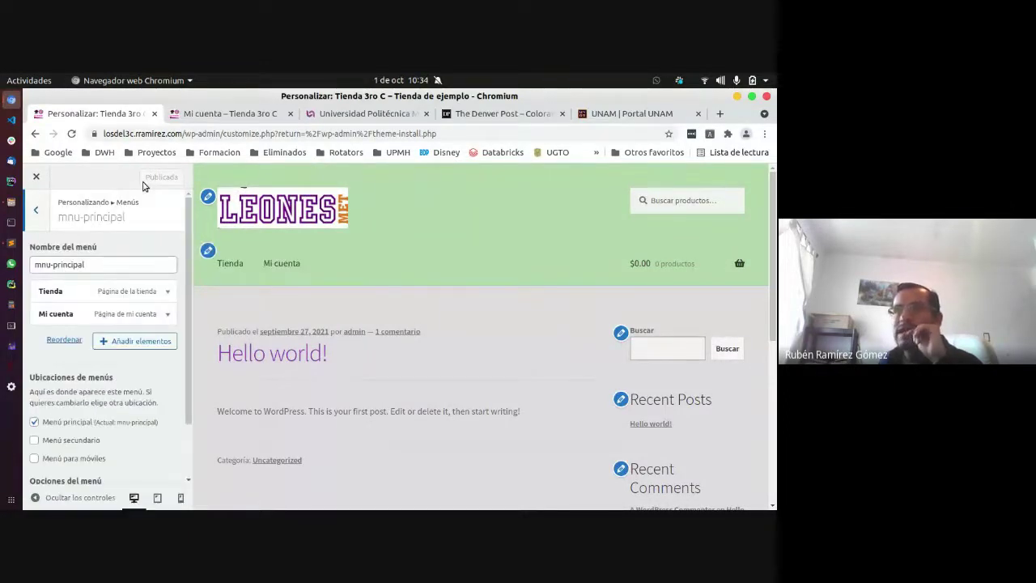
click(39, 213)
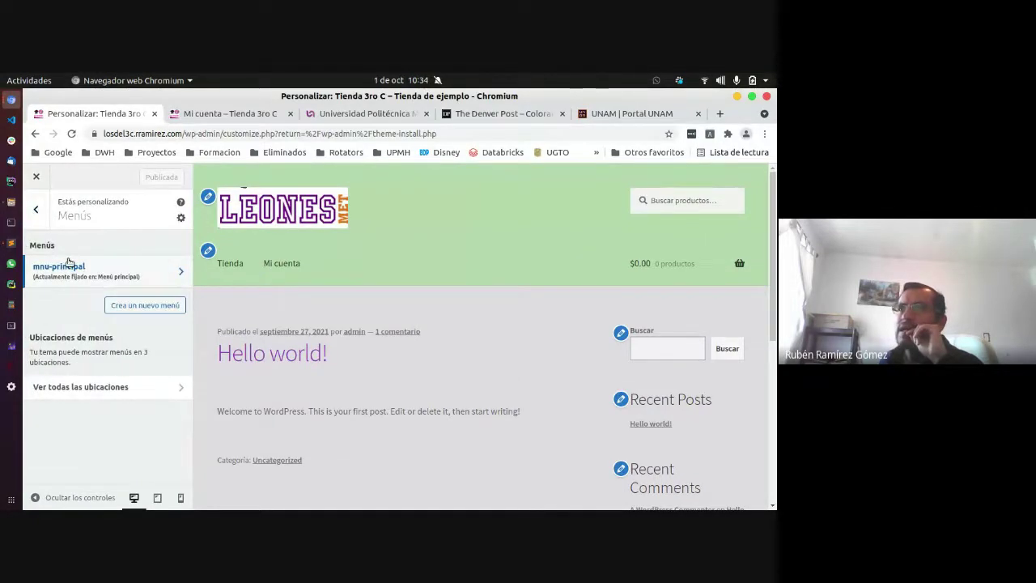
Step: Start a second new menu named 'mnu-politicas' and continue with Siguiente
click(122, 306)
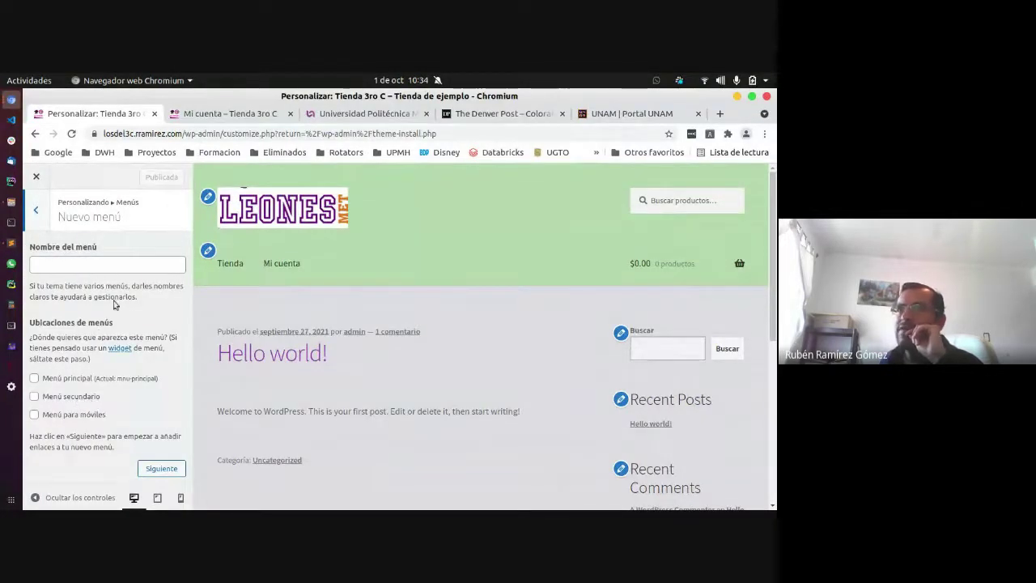
click(135, 265)
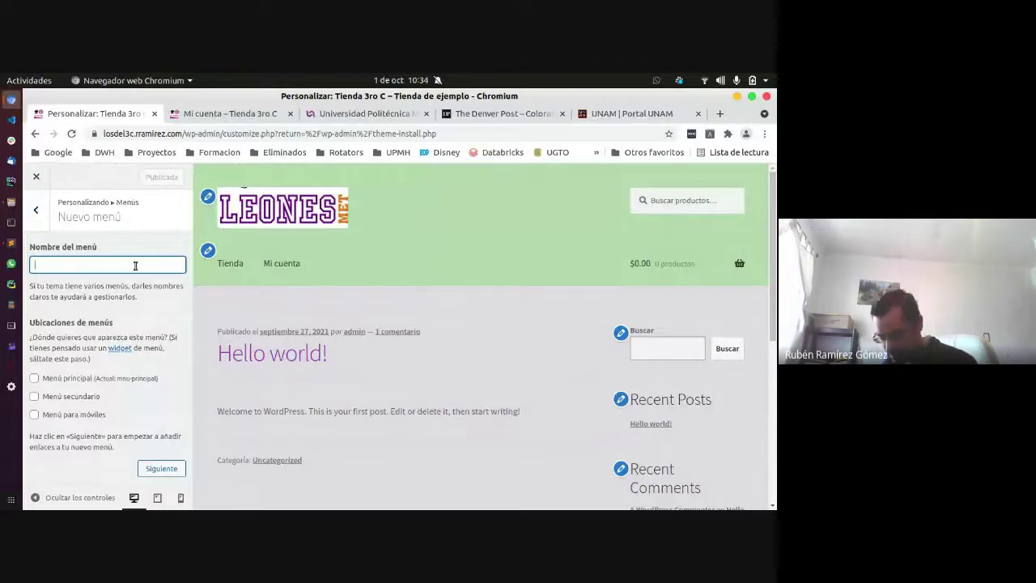
text(mnu-po)
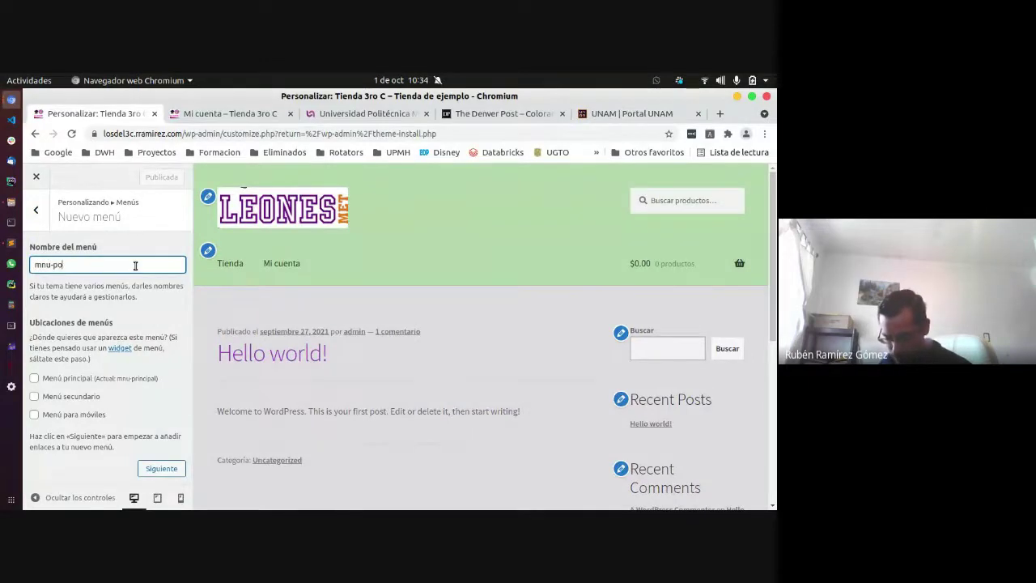
text(liticas)
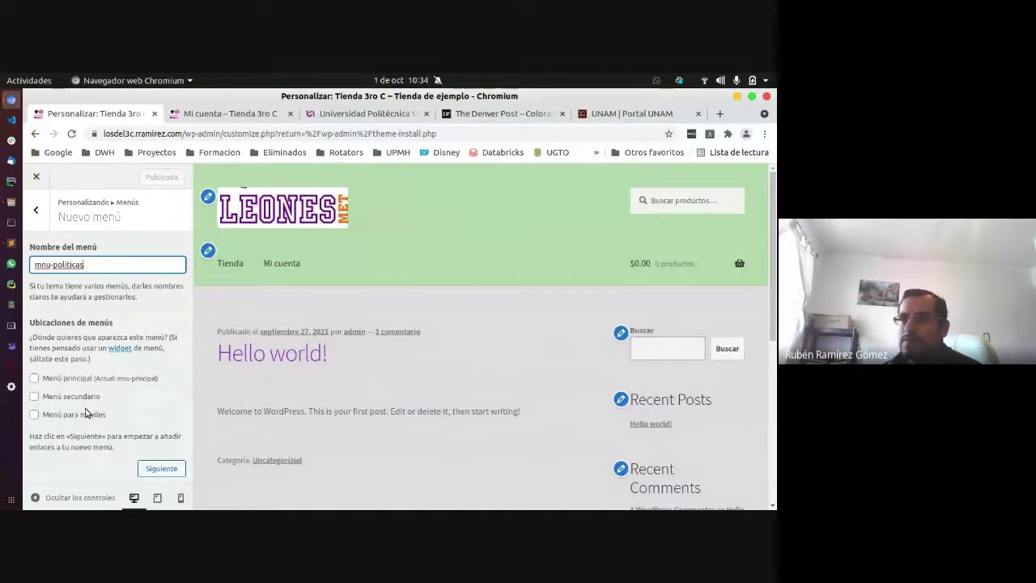
click(153, 468)
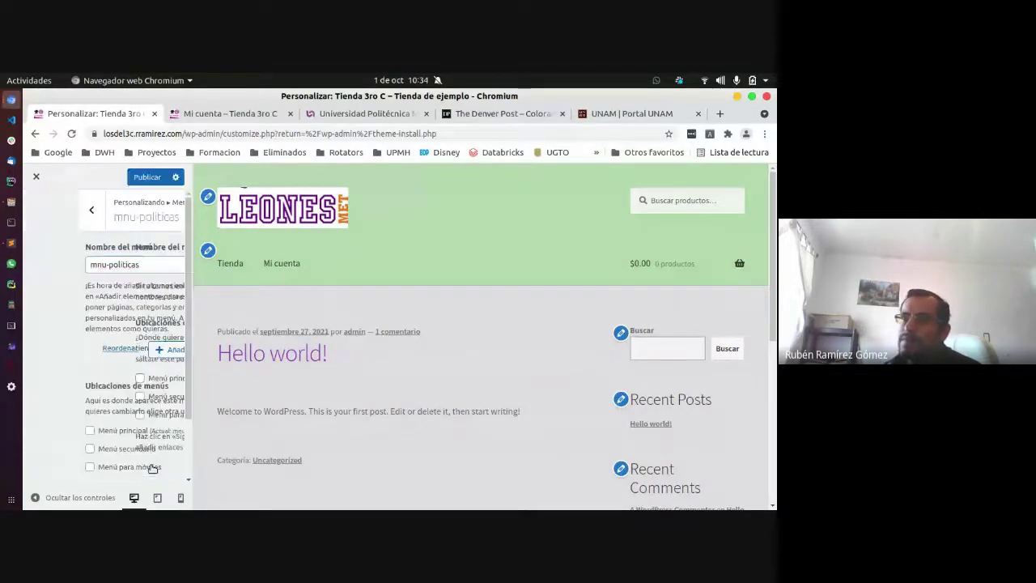
Step: Open Añadir elementos, expand Páginas, and add Política de Uso de Cookies
click(143, 351)
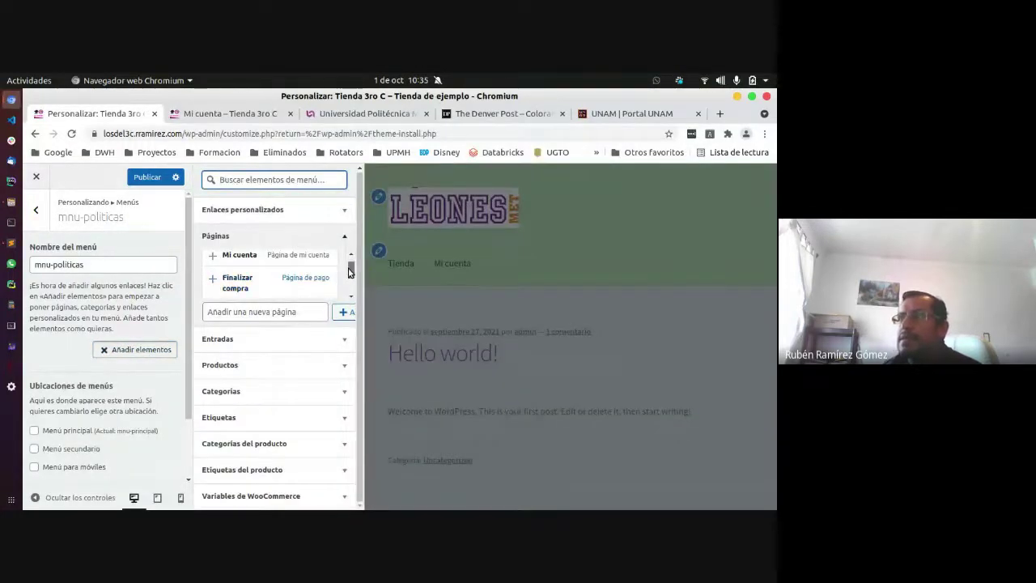
scroll(349, 272, up, 2)
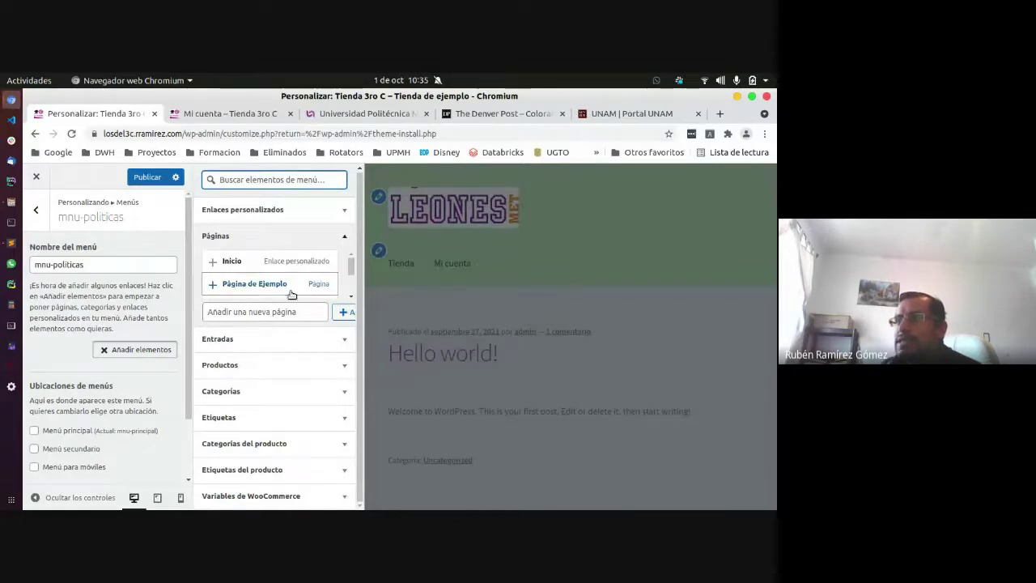
click(351, 297)
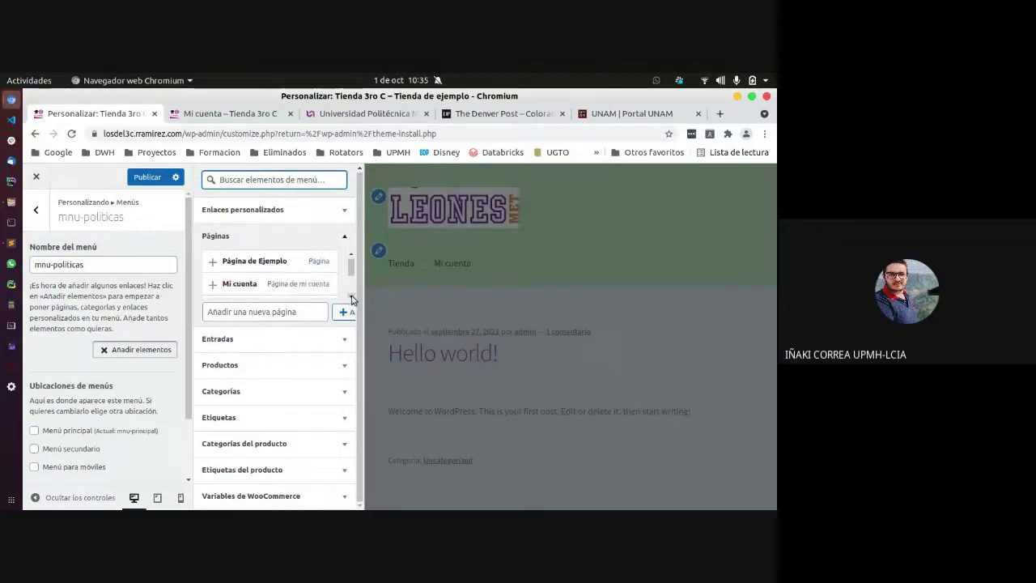
click(352, 297)
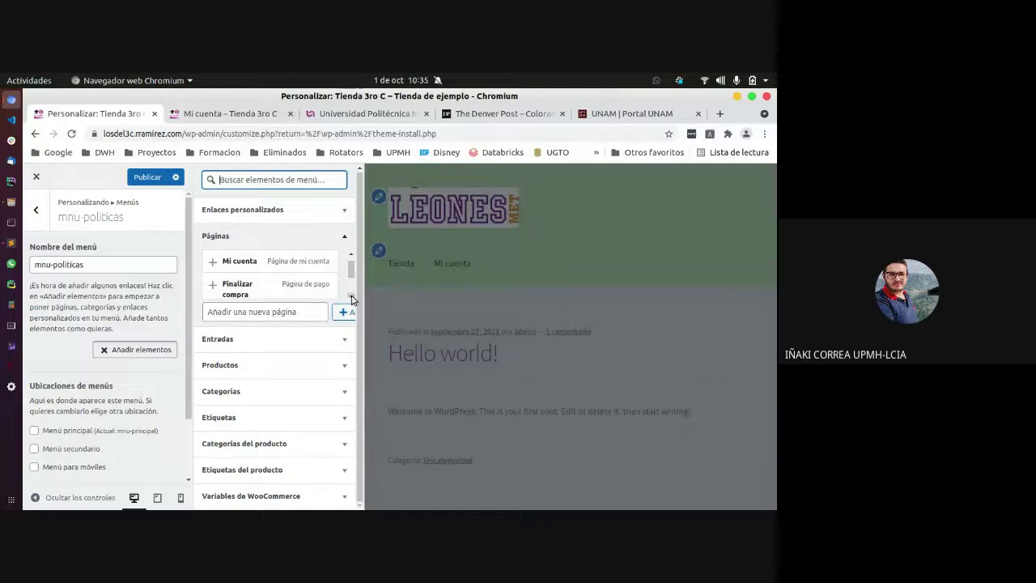
click(351, 297)
click(351, 296)
click(352, 297)
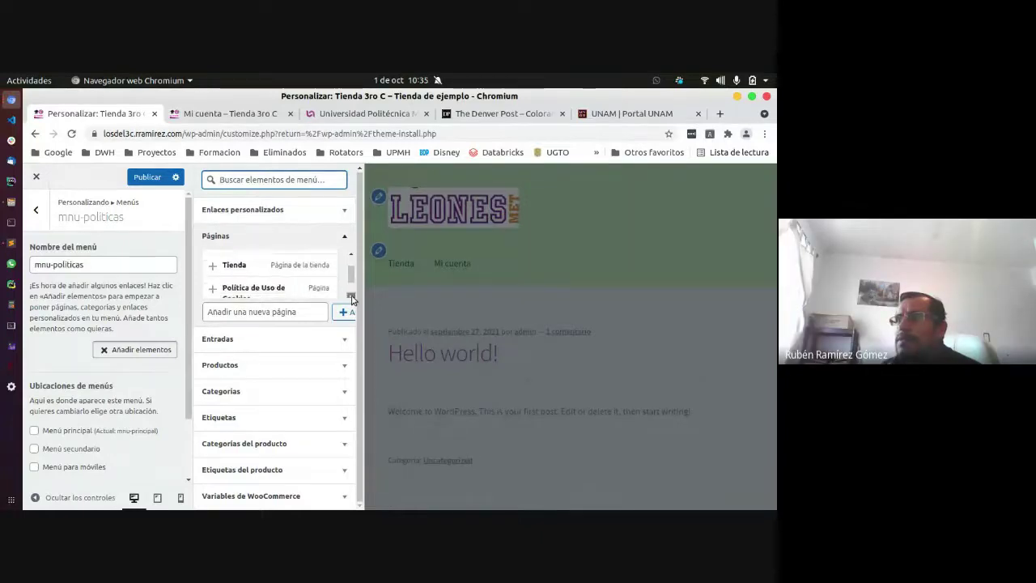
click(351, 297)
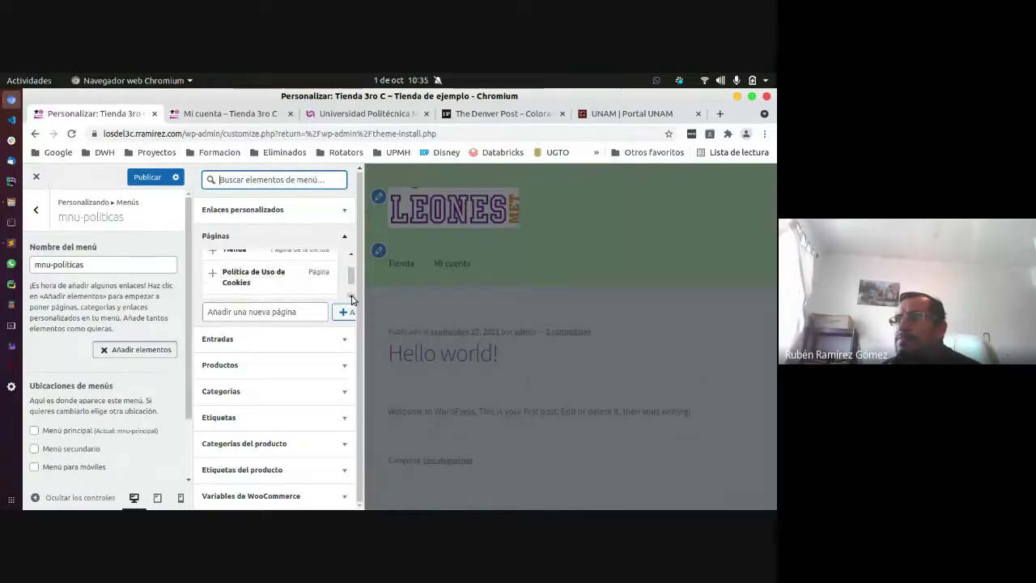
click(223, 275)
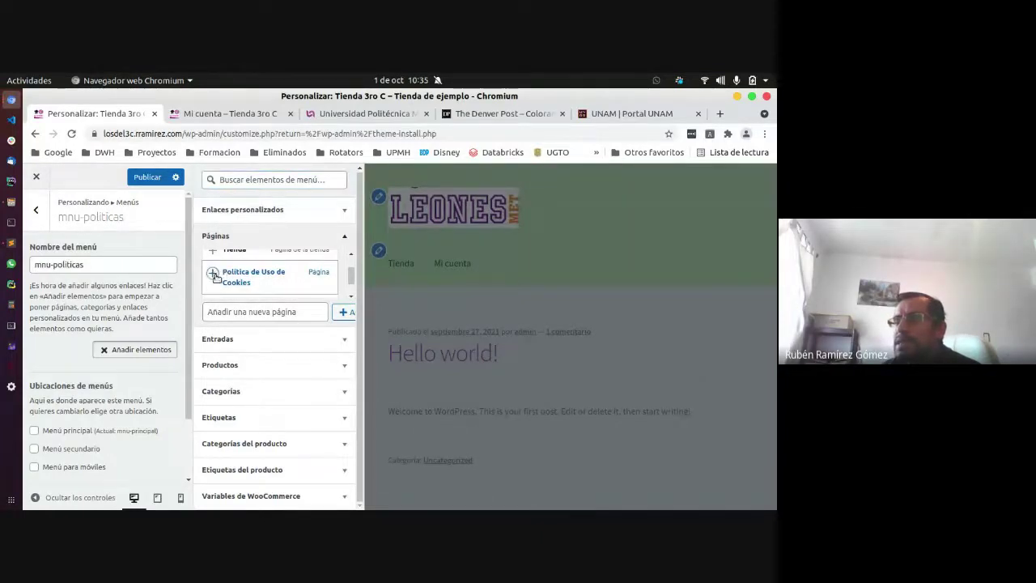
Step: Add the remaining policy pages, including Propiedad Intelectual e Industrial, Política de Devolución and Aviso de Privacidad
click(350, 297)
click(350, 296)
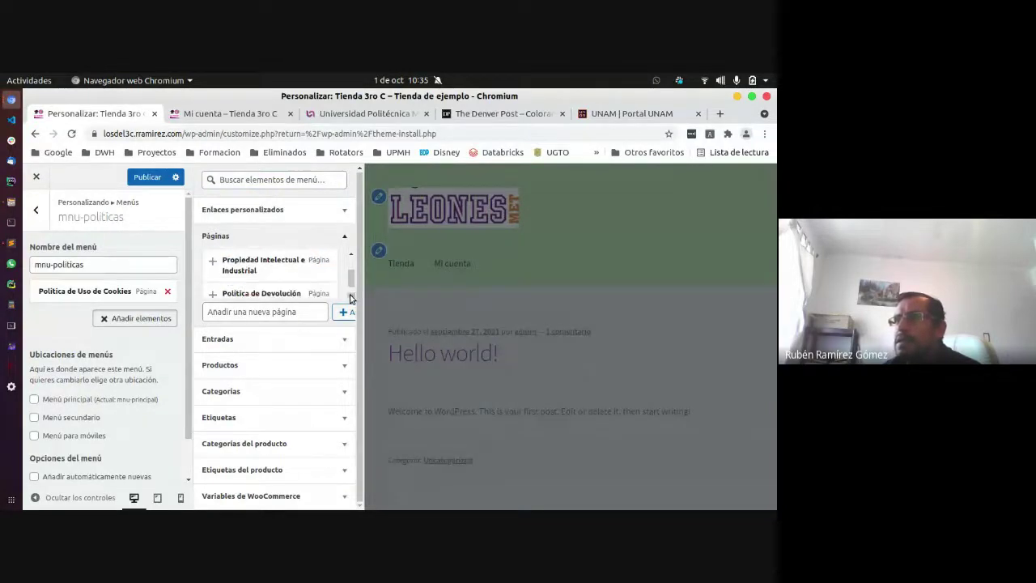
click(215, 264)
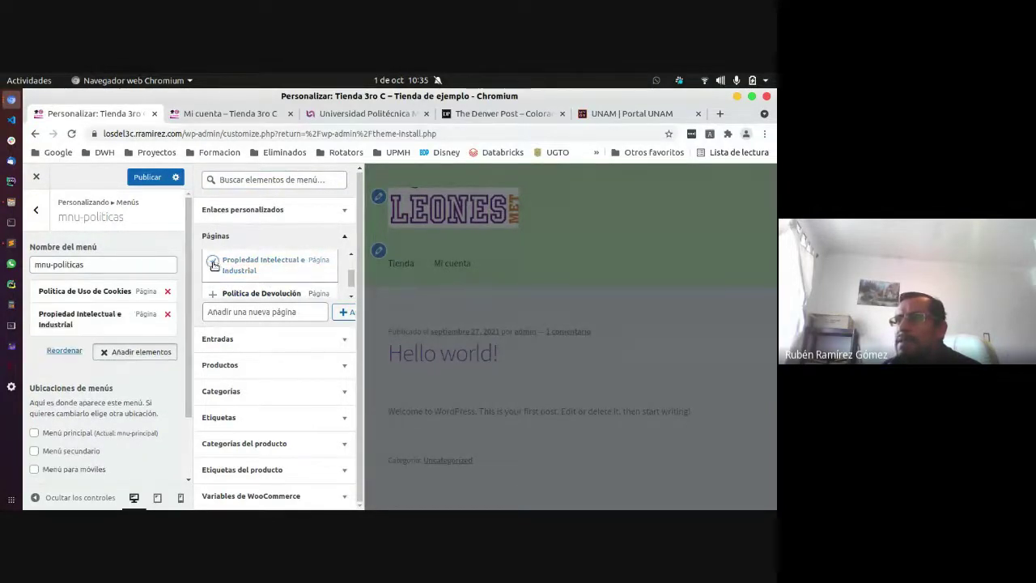
click(214, 295)
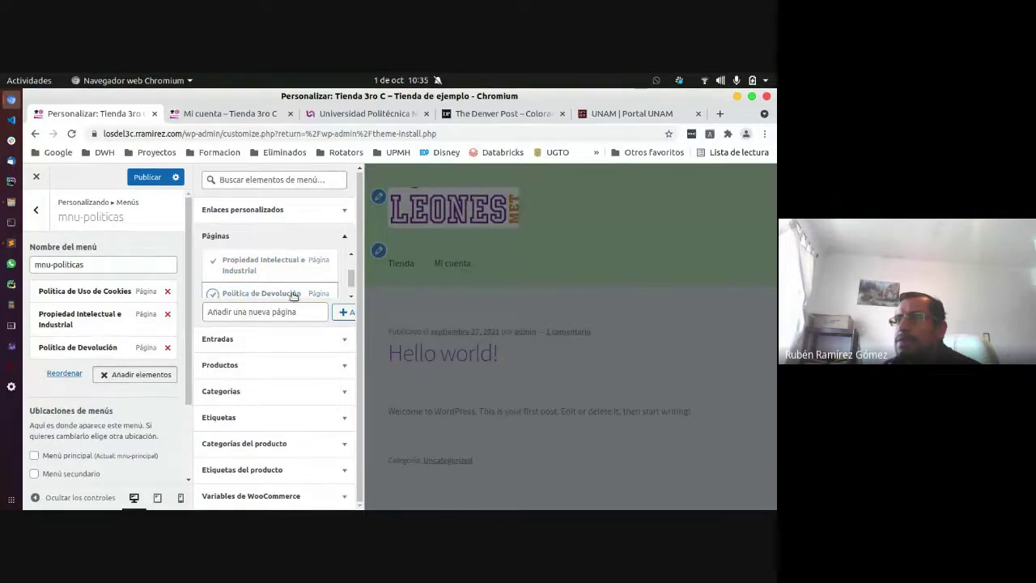
scroll(347, 299, down, 3)
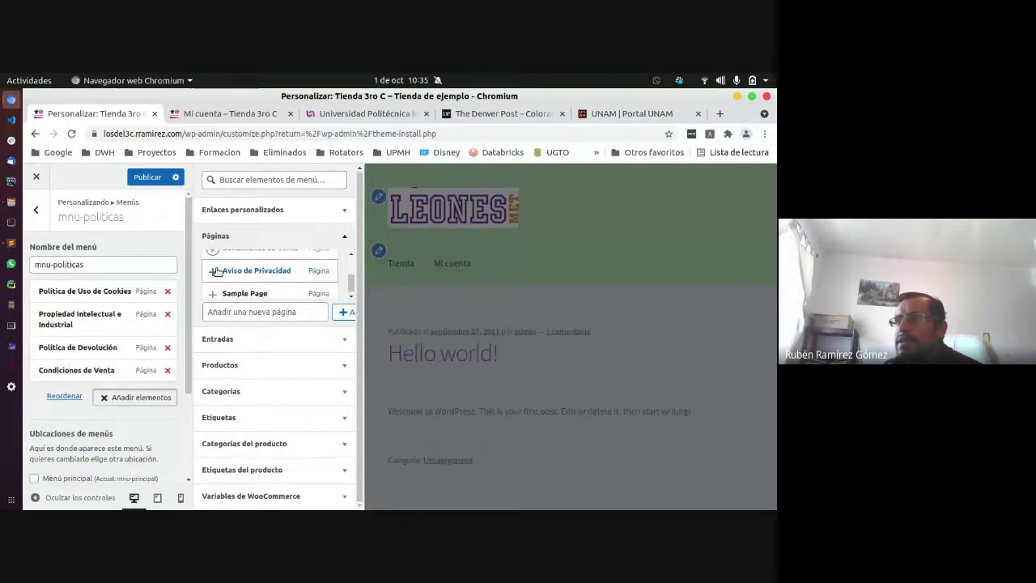
click(215, 271)
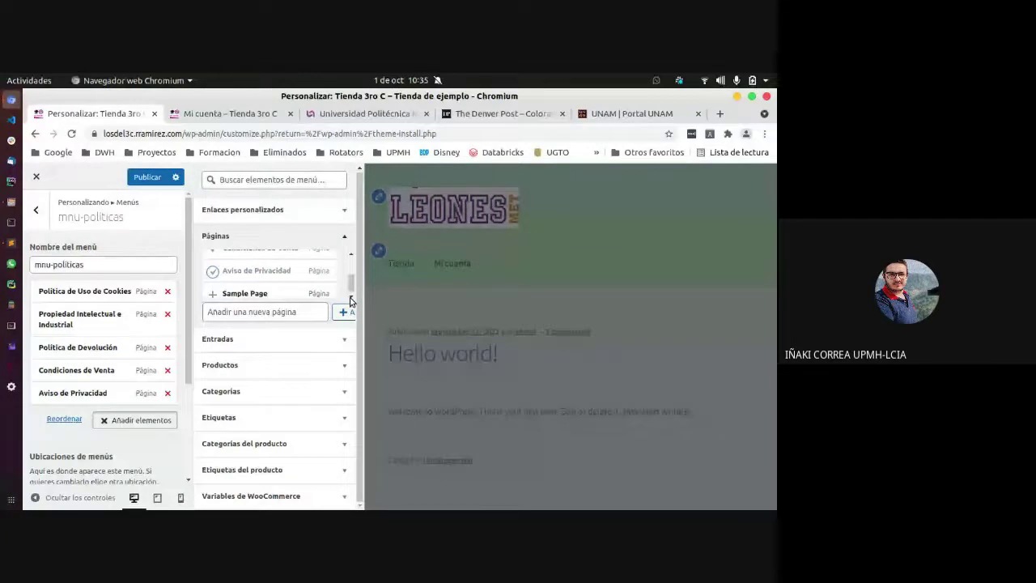
click(343, 312)
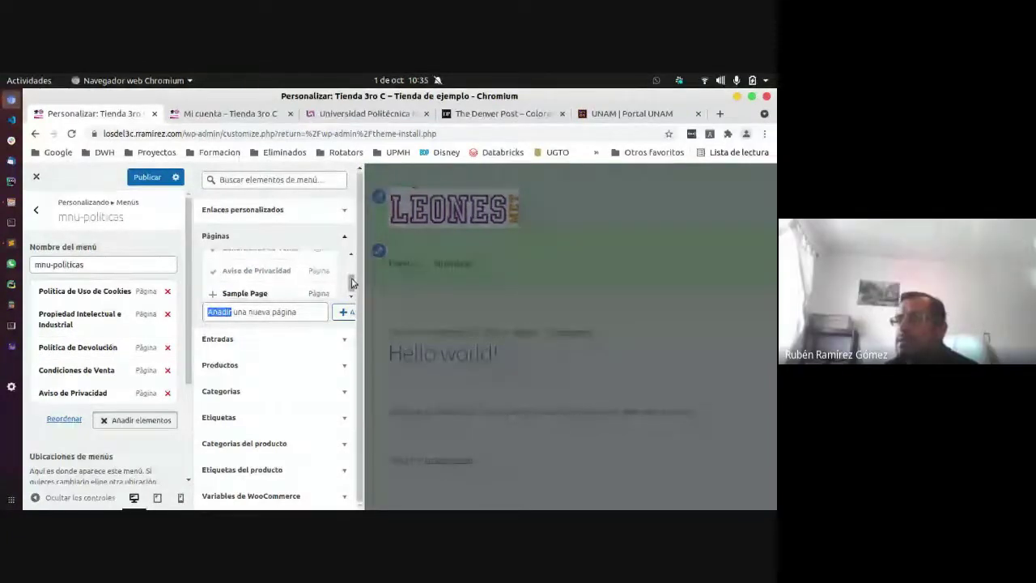
scroll(352, 282, down, 1)
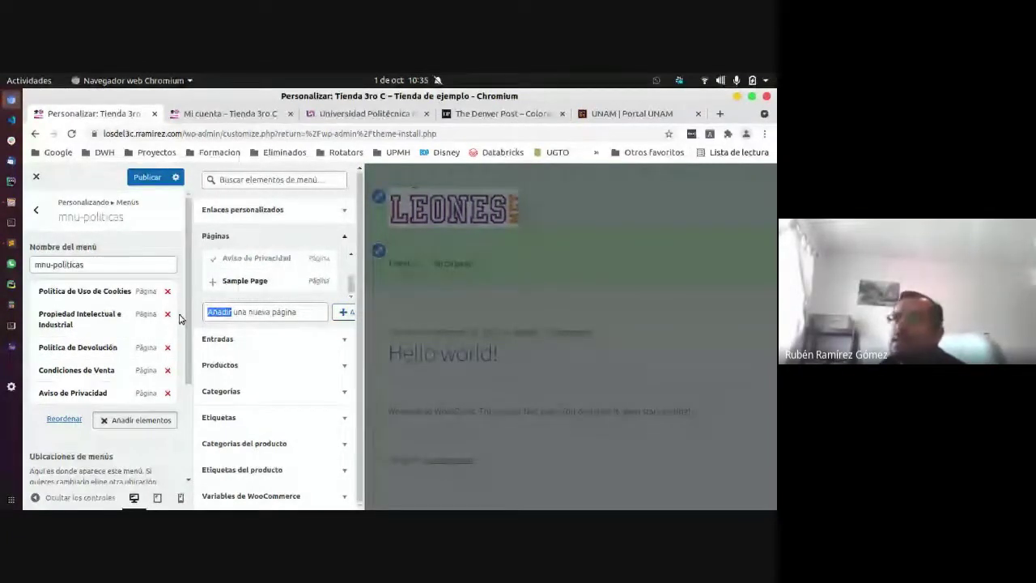
click(179, 318)
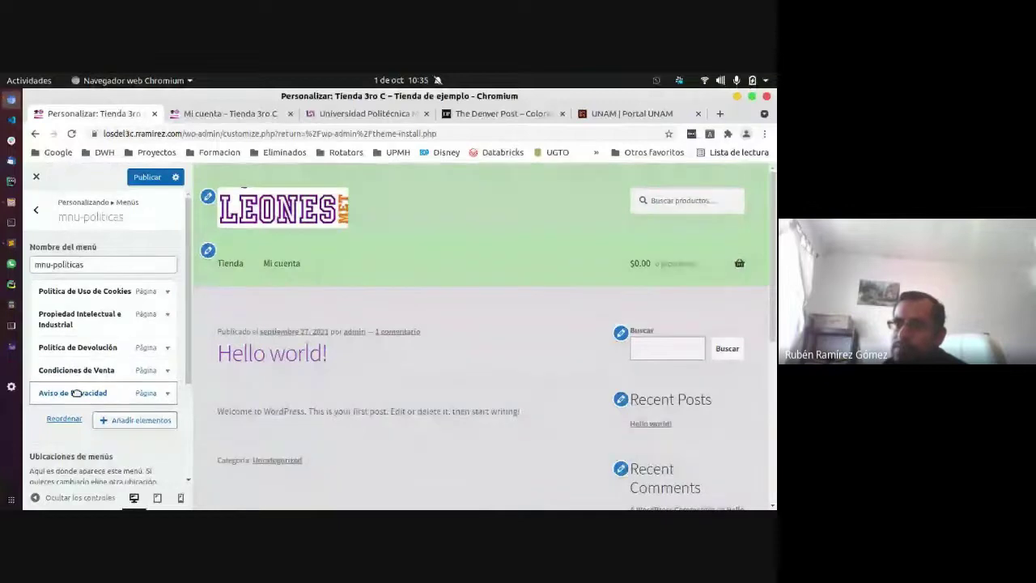
Step: Drag Aviso de Privacidad to the top of mnu-politicas and Propiedad Intelectual e Industrial to the bottom
drag(76, 393, 78, 288)
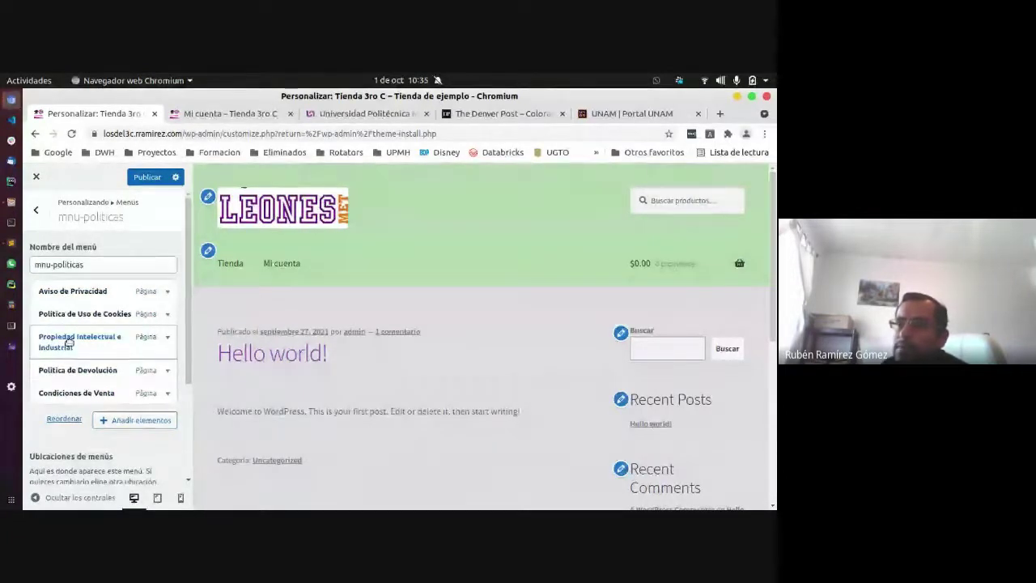
drag(69, 342, 67, 393)
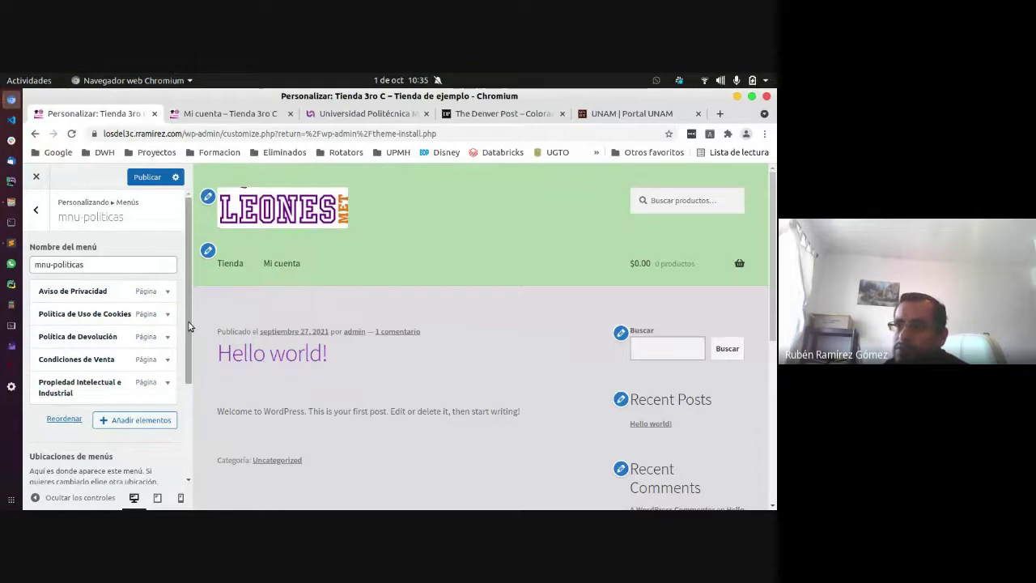
mouse_move(189, 326)
mouse_down()
mouse_move(186, 436)
mouse_move(192, 315)
mouse_up()
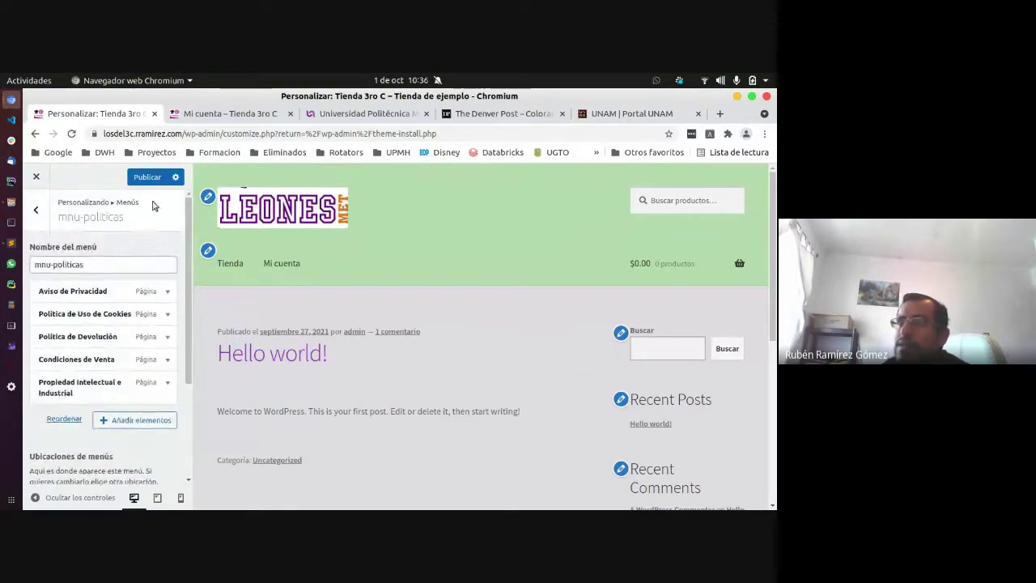
Step: Publish the reordered mnu-politicas menu, then open mnu-principal with its Tienda and Mi cuenta items
click(149, 177)
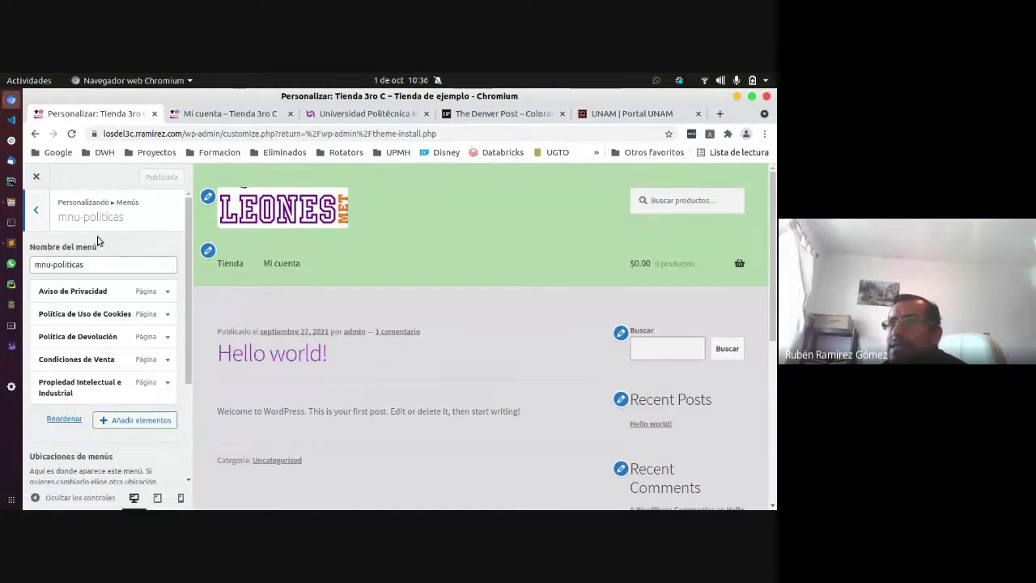
click(42, 214)
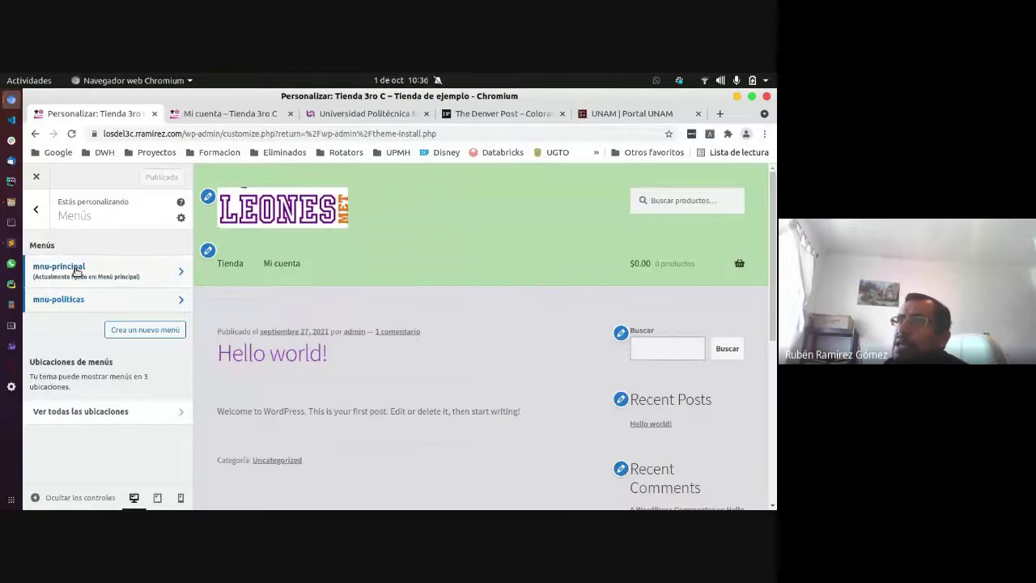
click(76, 271)
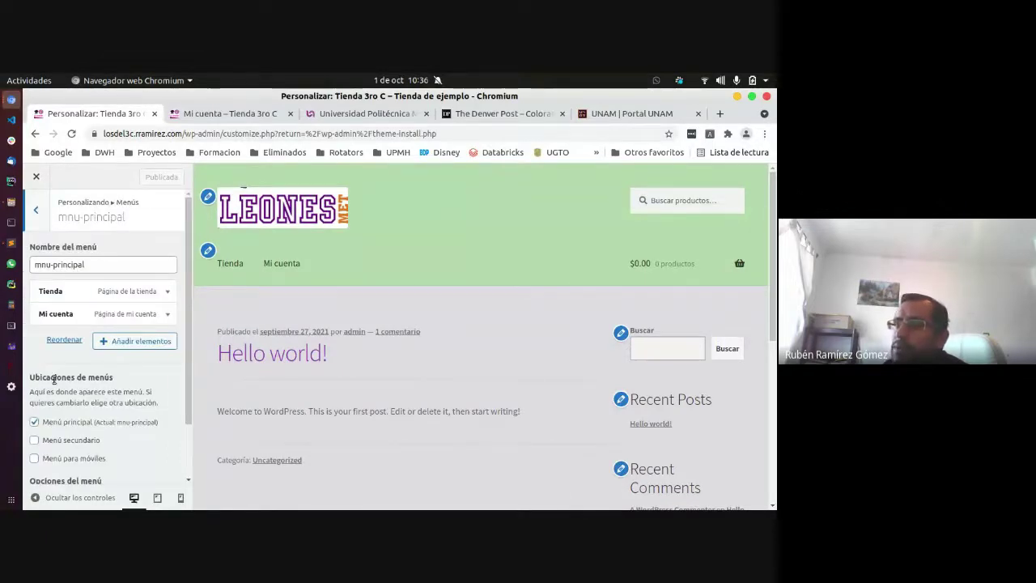
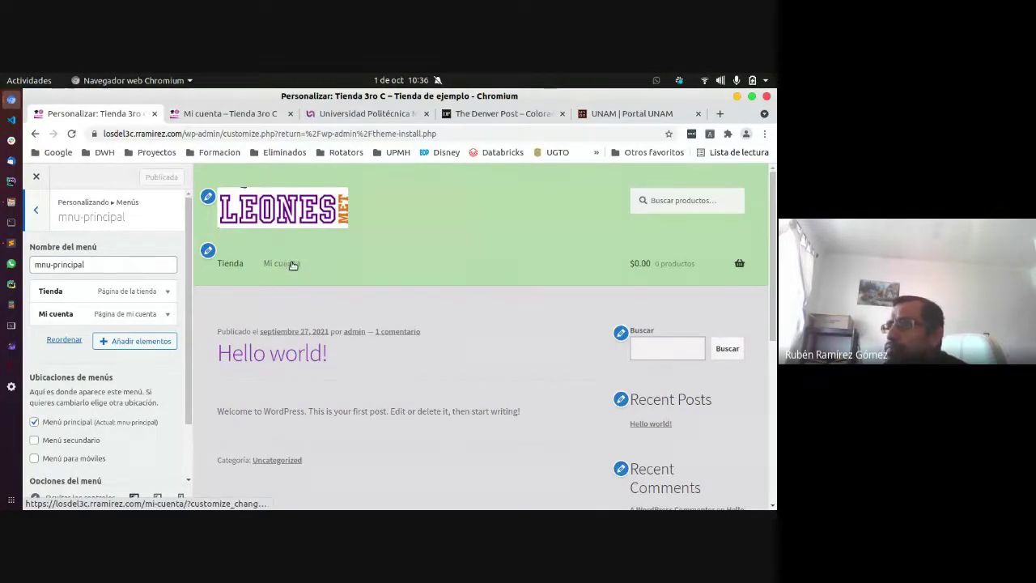
Step: Go from the Mi cuenta page to the Tienda shop page and scroll down to its footer
click(235, 114)
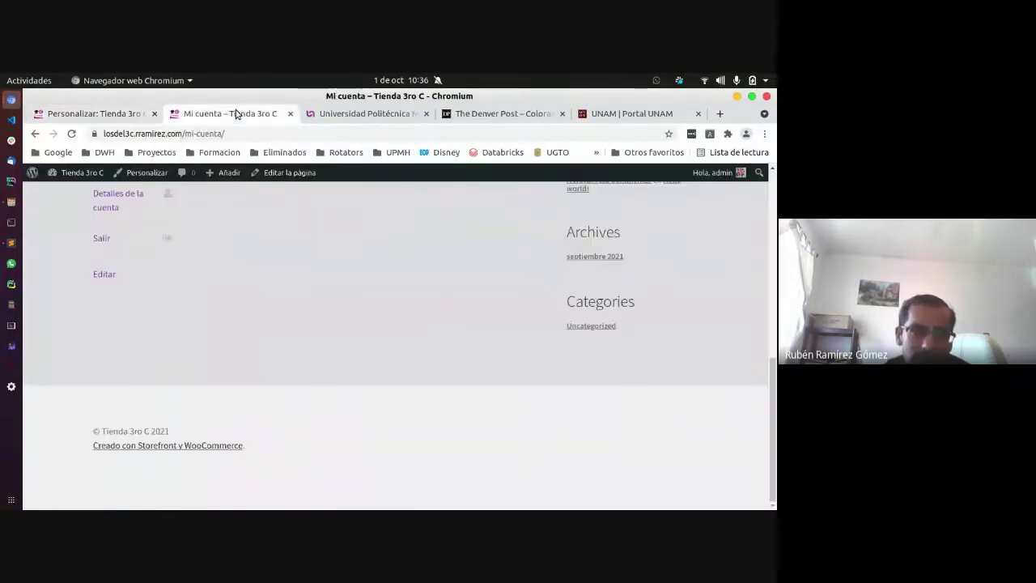
scroll(304, 322, up, 10)
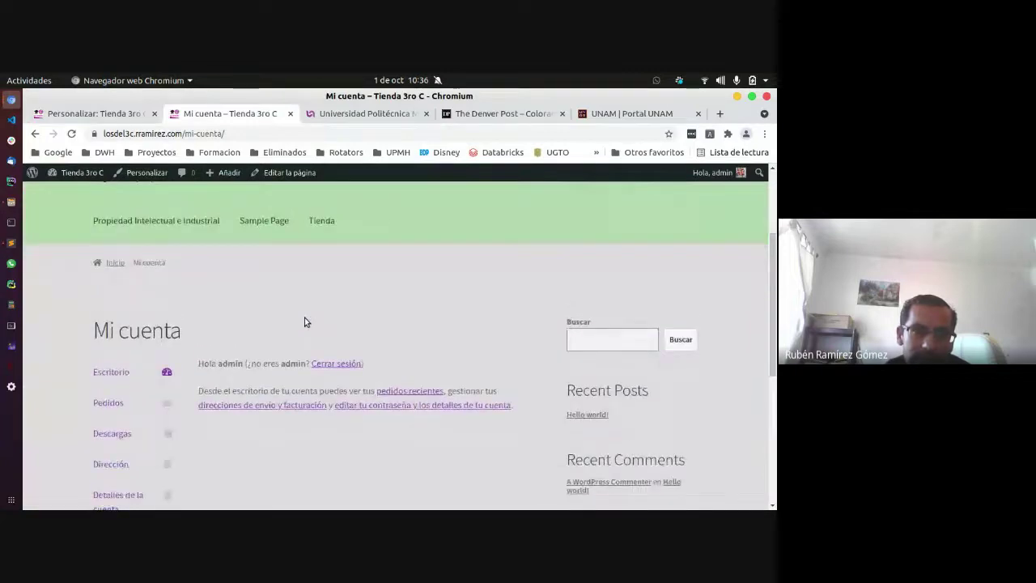
scroll(304, 322, up, 3)
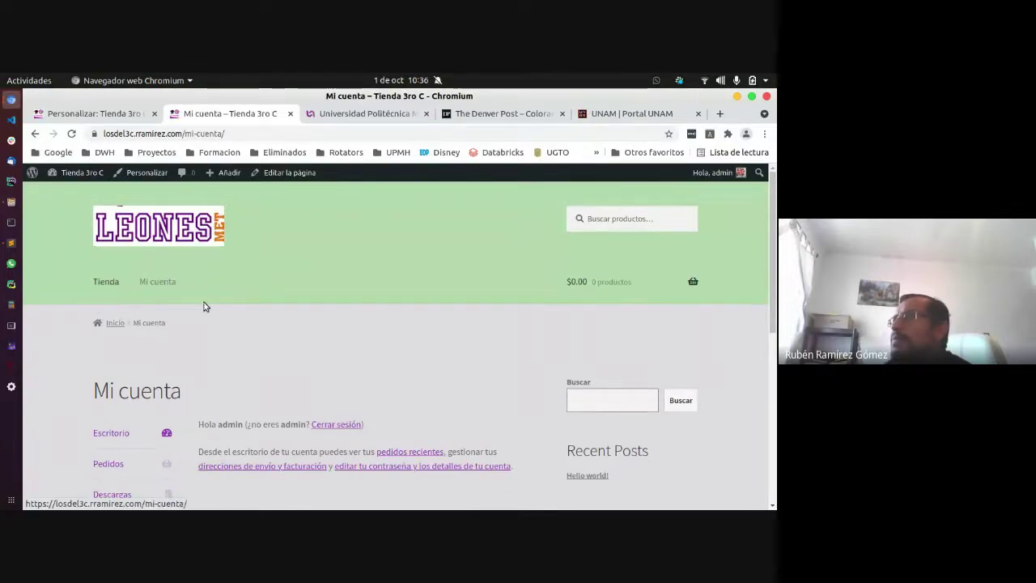
click(106, 283)
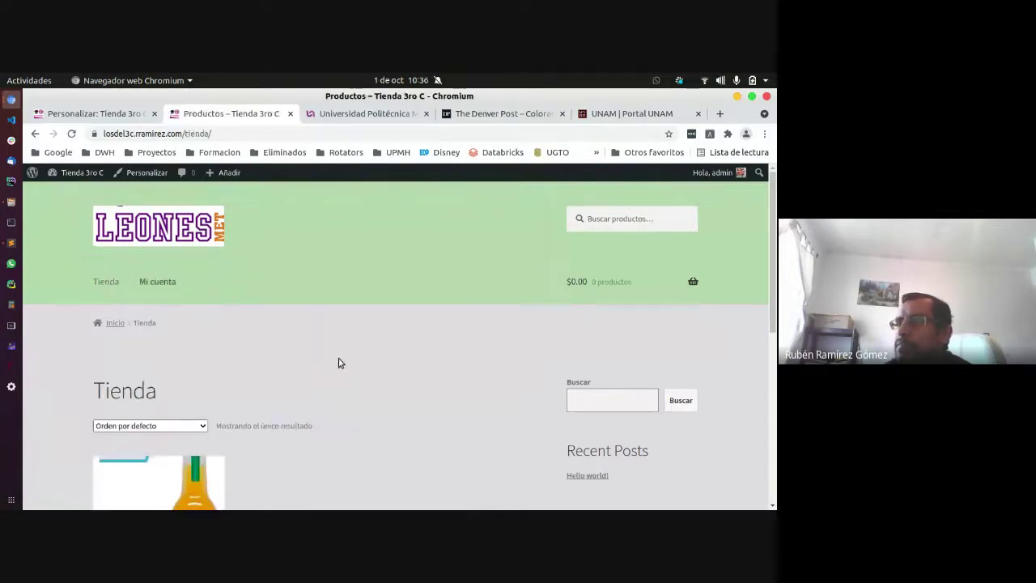
scroll(338, 360, down, 5)
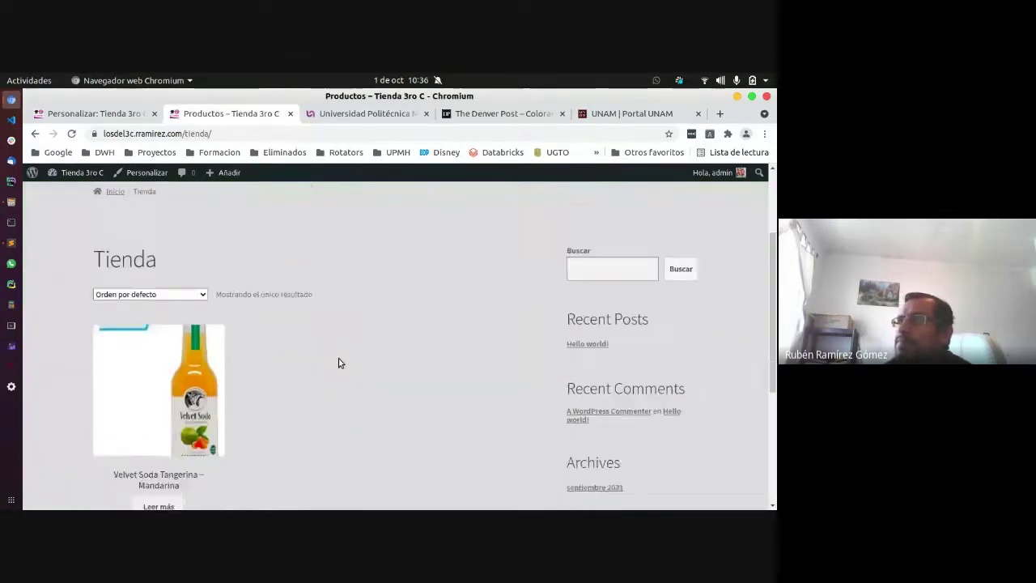
scroll(338, 362, down, 3)
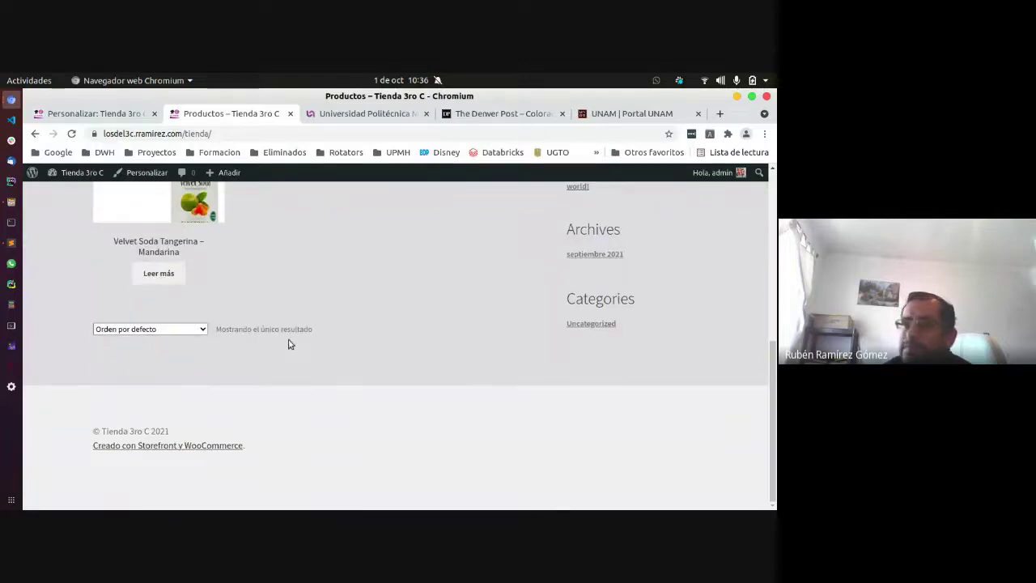
Step: Back out of the menus panel to the Customizer's main sections
click(91, 113)
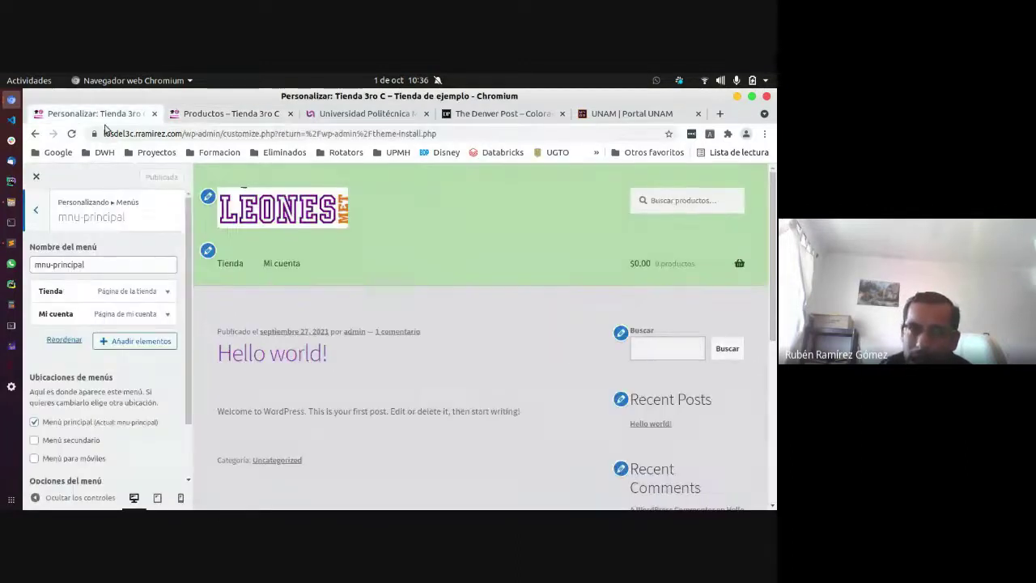
click(36, 210)
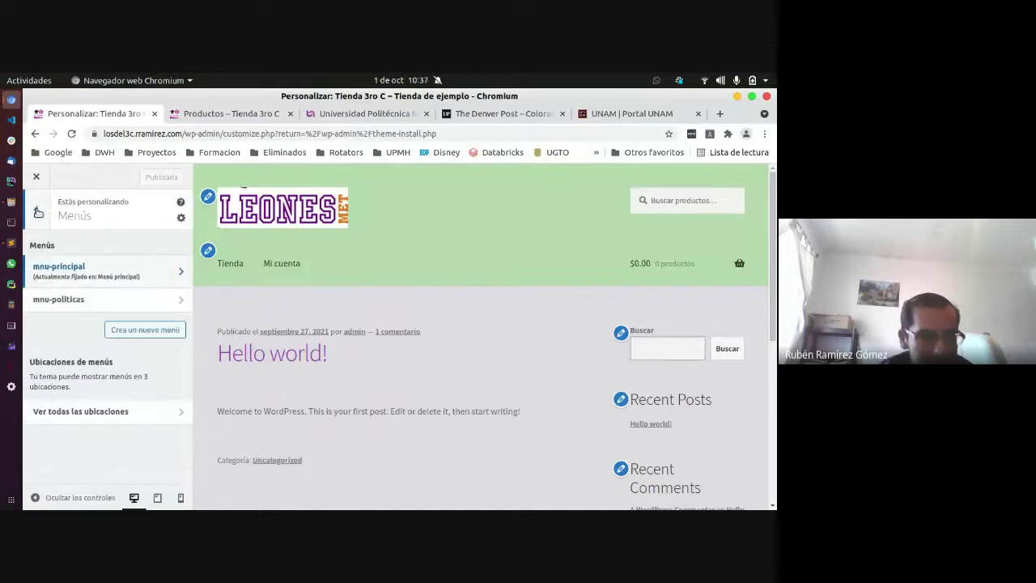
click(37, 211)
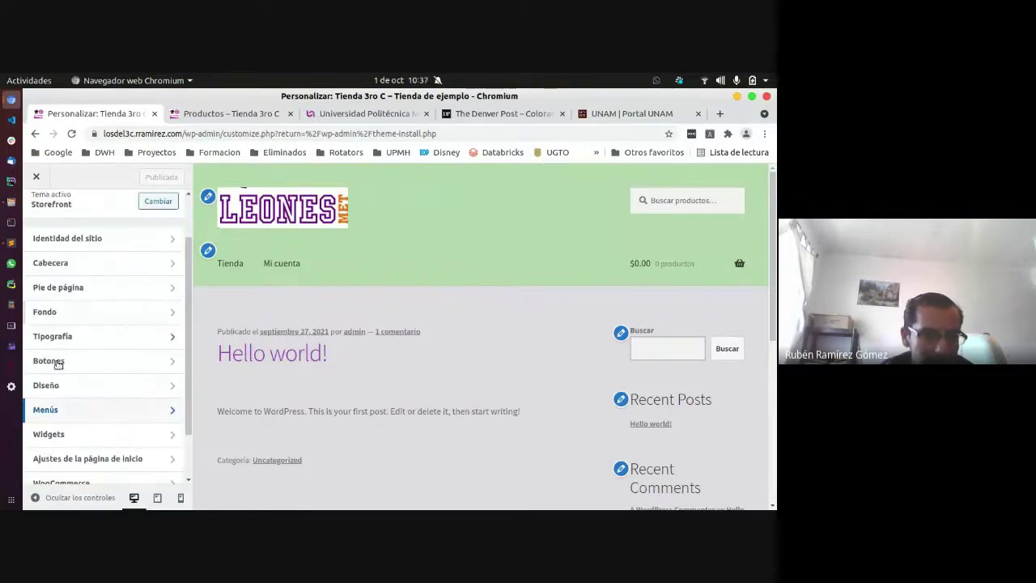
scroll(109, 400, down, 1)
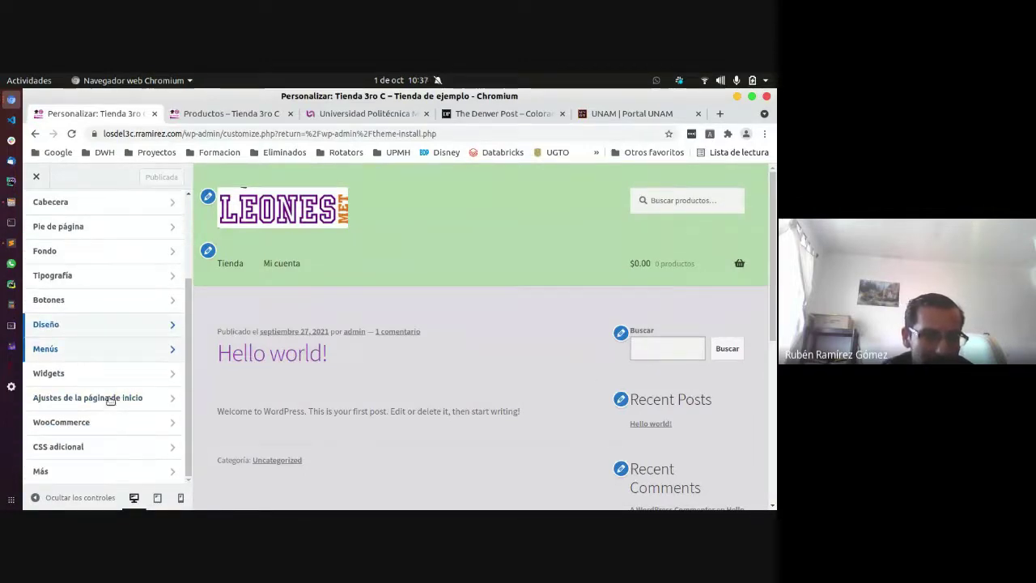
Step: Open Widgets and browse the Barra lateral, Bajo la cabecera and four Pie de página areas
click(98, 372)
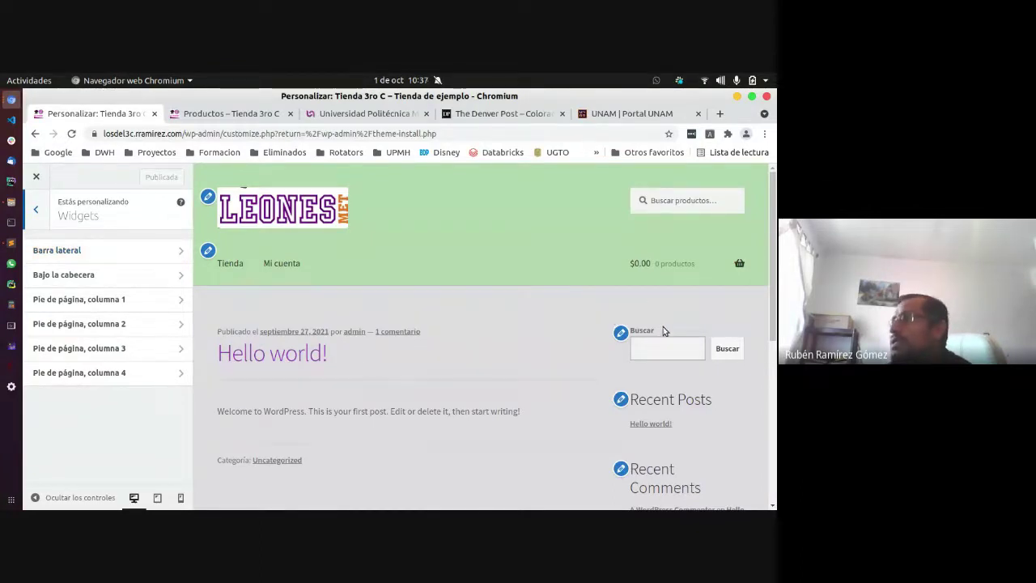
scroll(663, 330, down, 3)
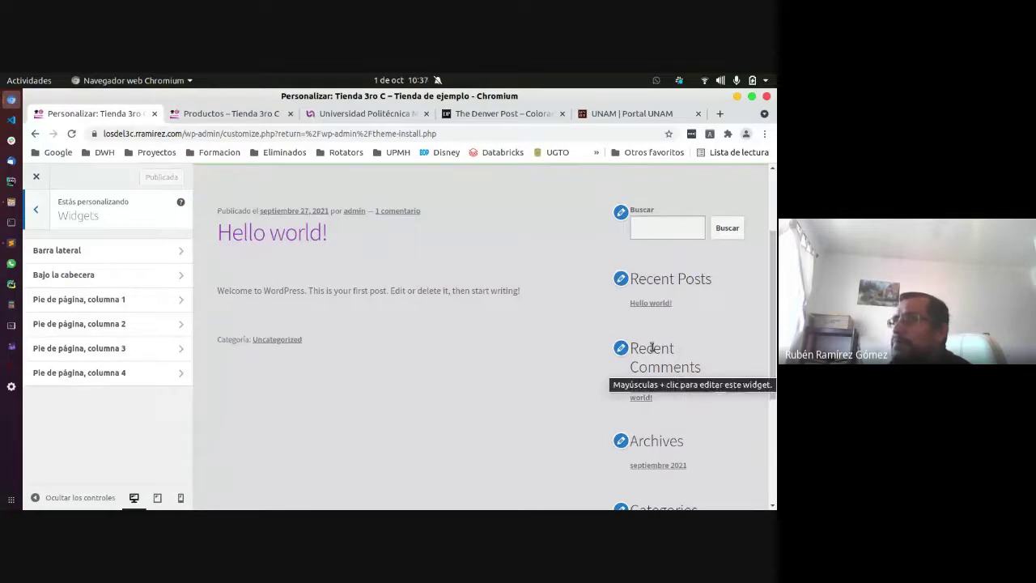
scroll(488, 266, up, 2)
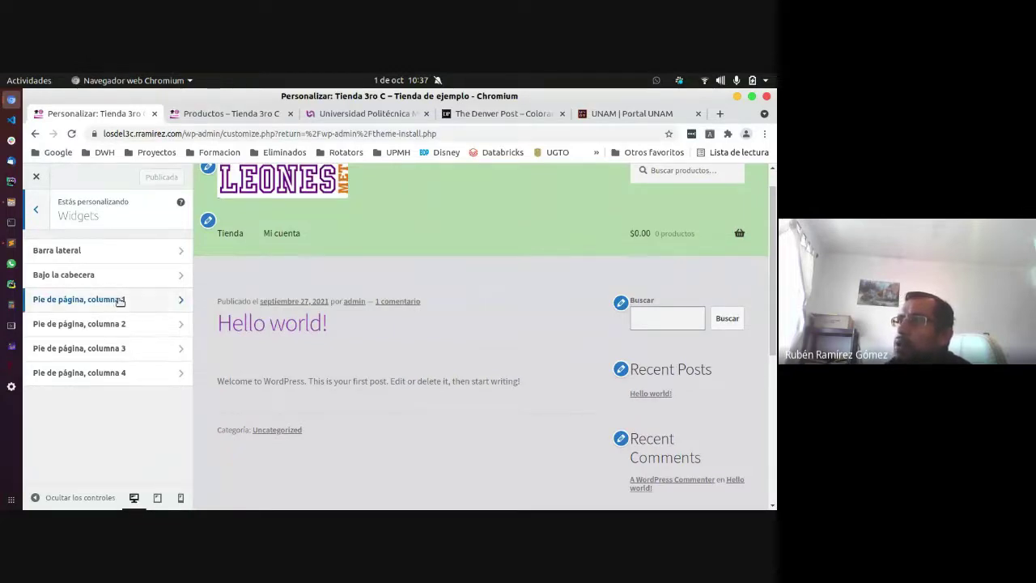
scroll(465, 370, down, 5)
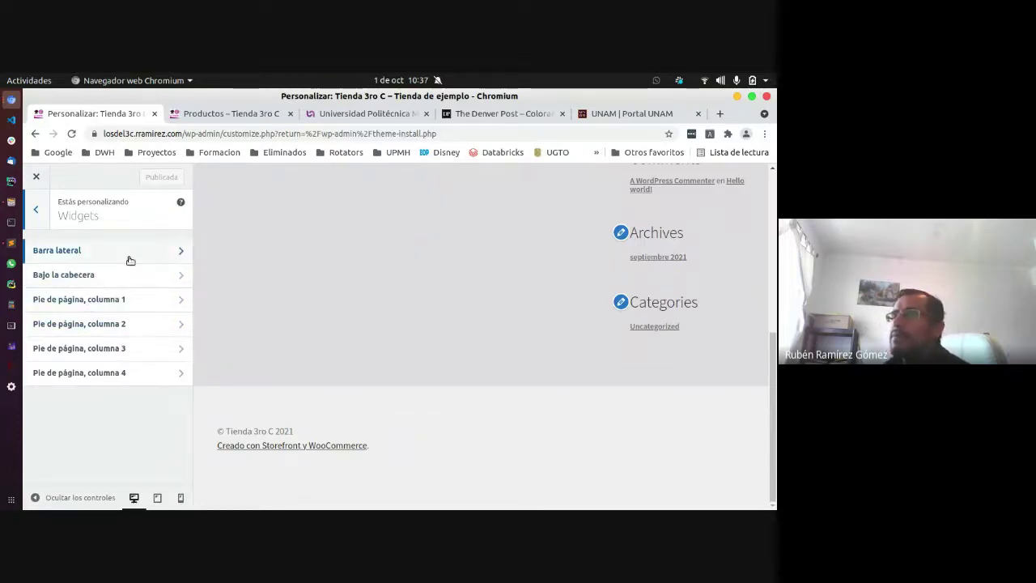
scroll(410, 336, up, 5)
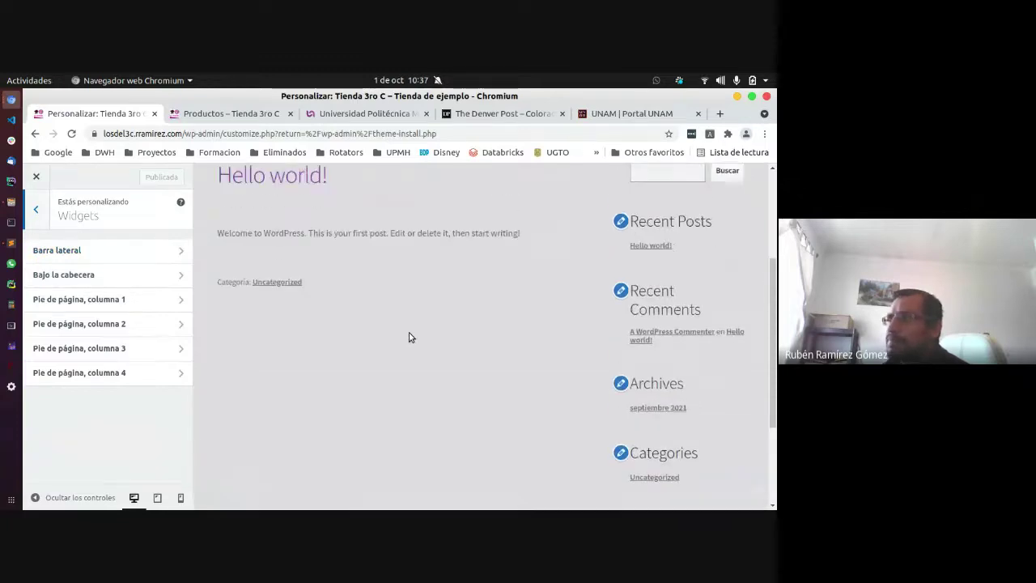
scroll(419, 331, up, 2)
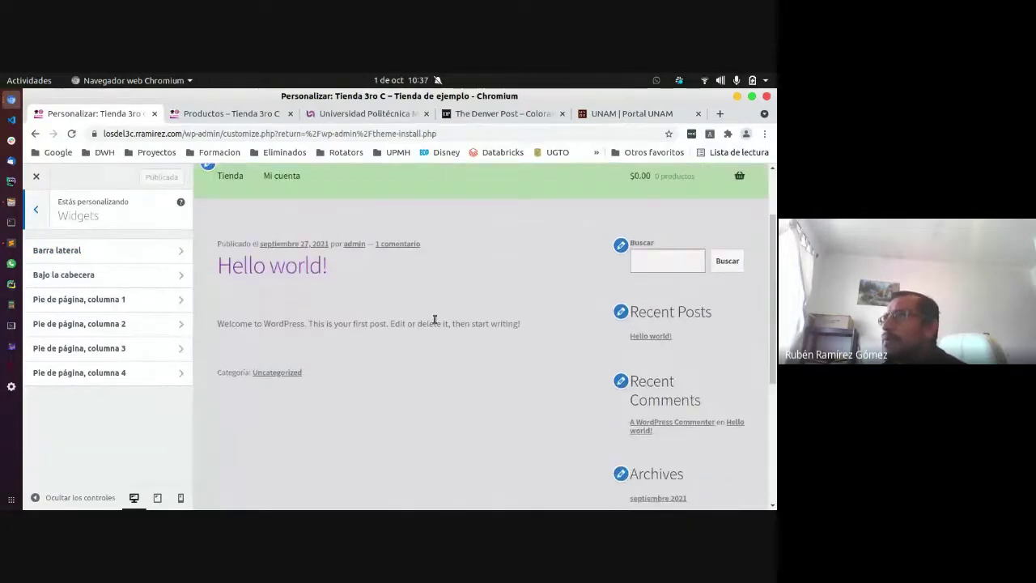
scroll(681, 390, down, 3)
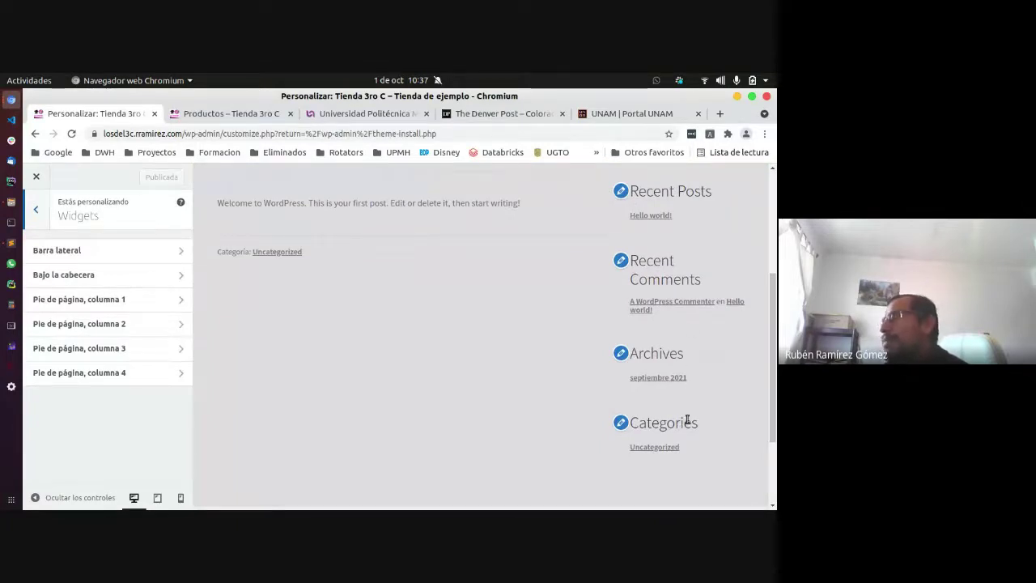
Step: Open the Barra lateral widget area and dismiss the block widgets welcome message
click(153, 254)
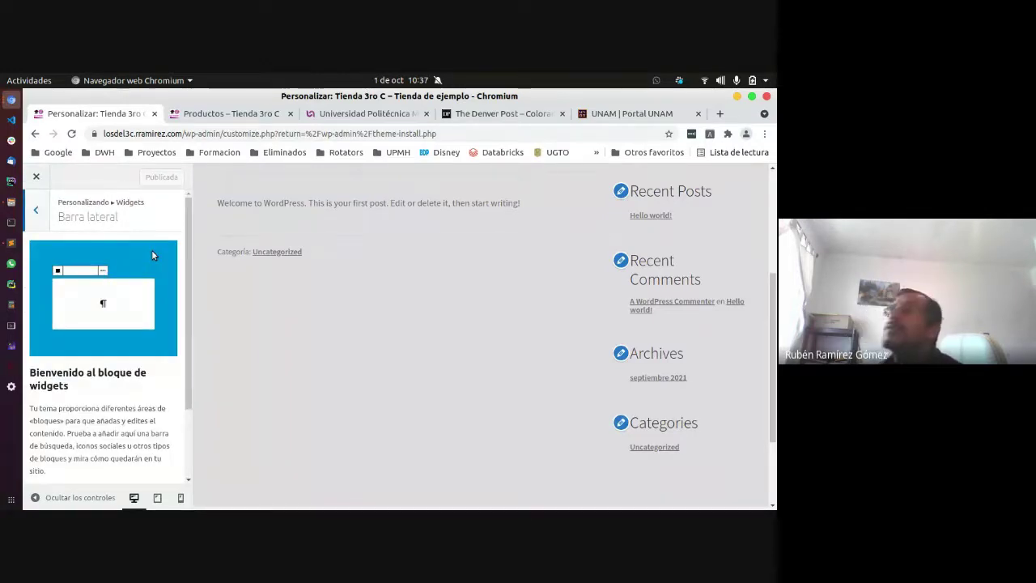
scroll(125, 372, down, 2)
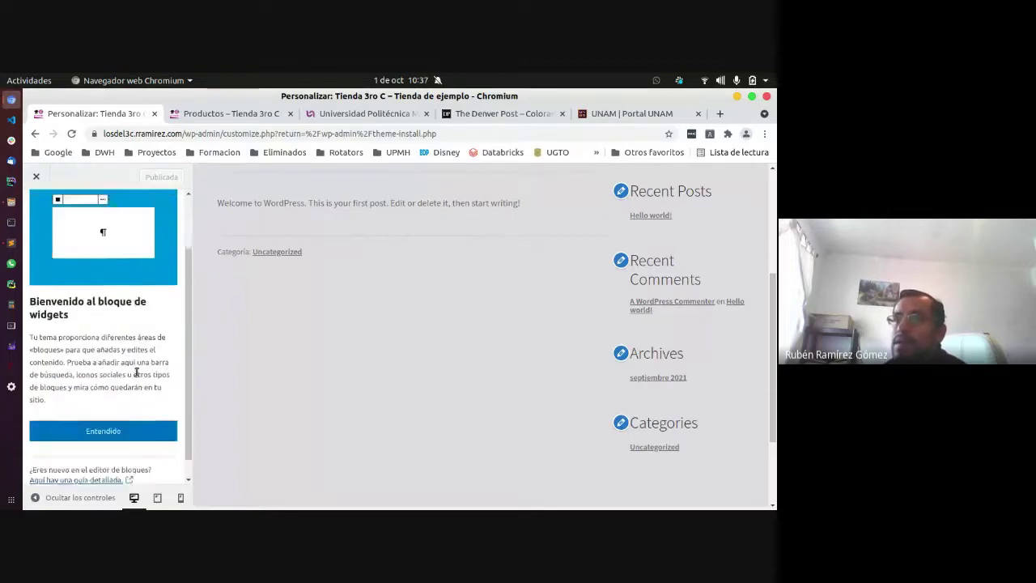
click(132, 402)
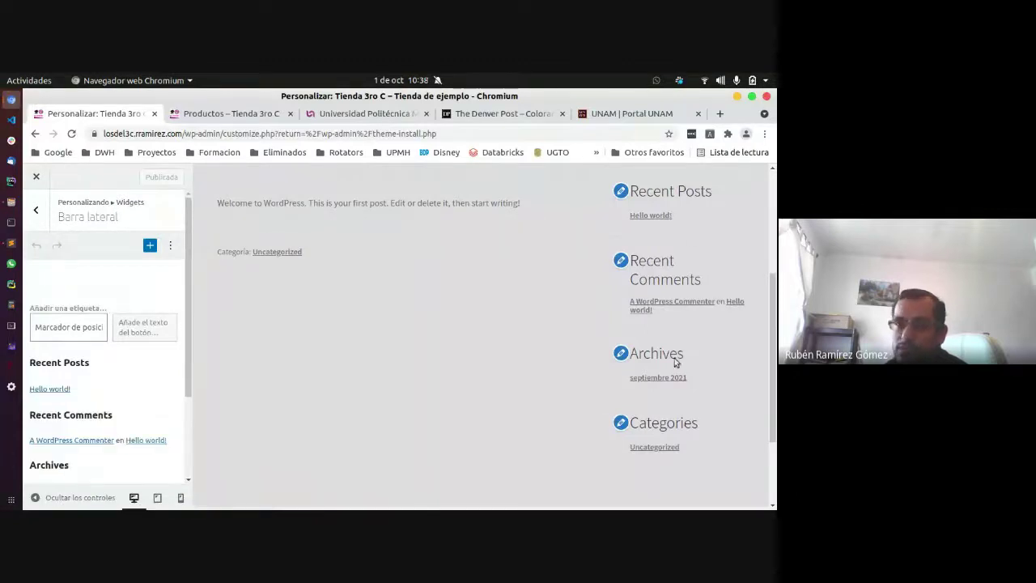
scroll(187, 378, down, 1)
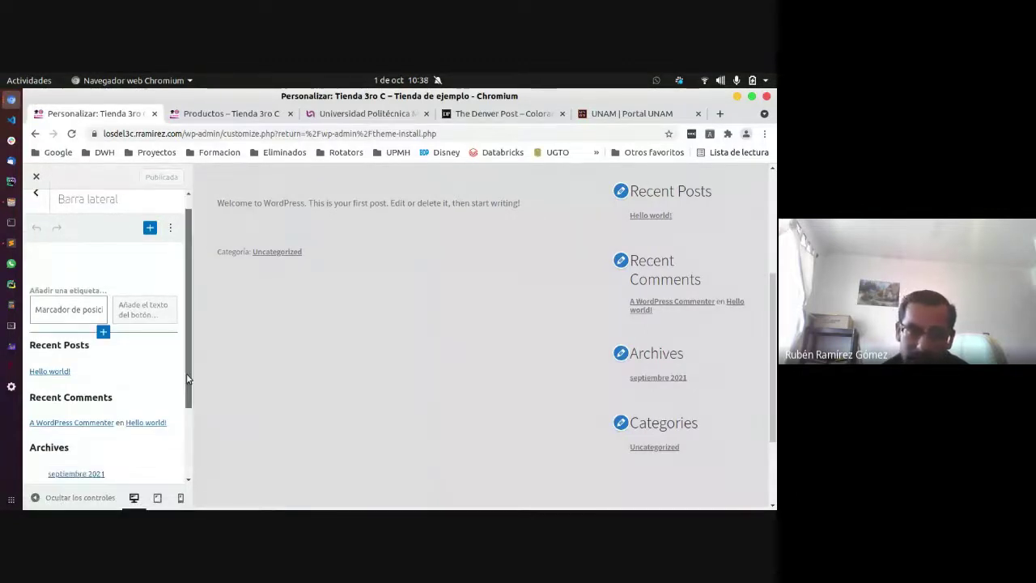
scroll(187, 377, down, 2)
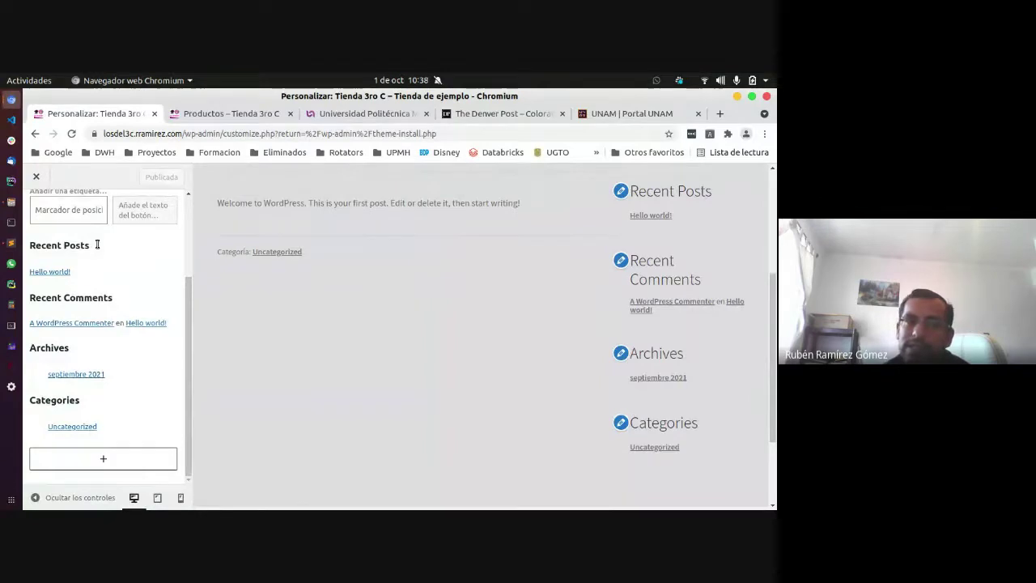
Step: Delete the Recent Posts and Recent Comments heading blocks via Eliminar bloque
click(97, 244)
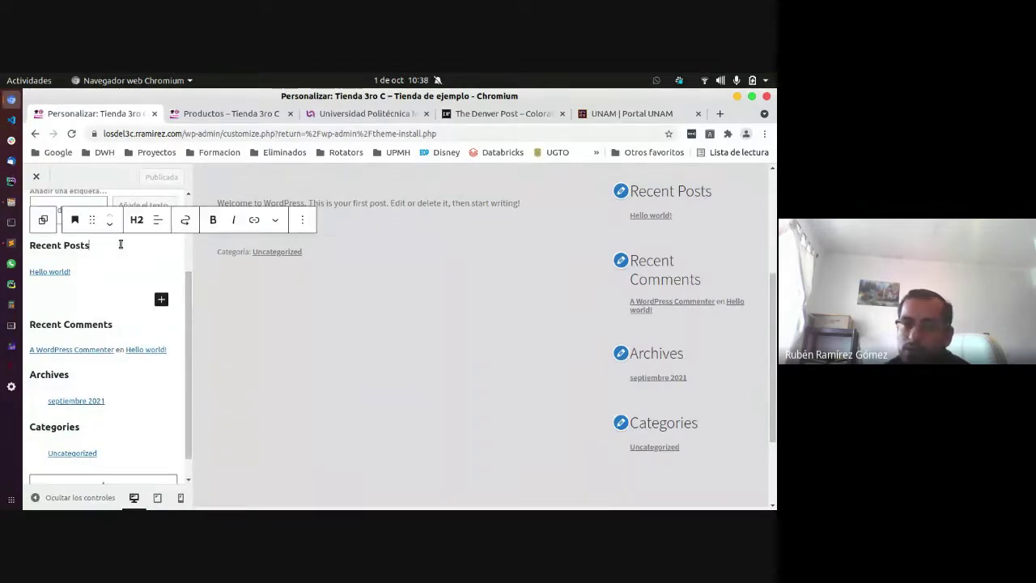
click(302, 220)
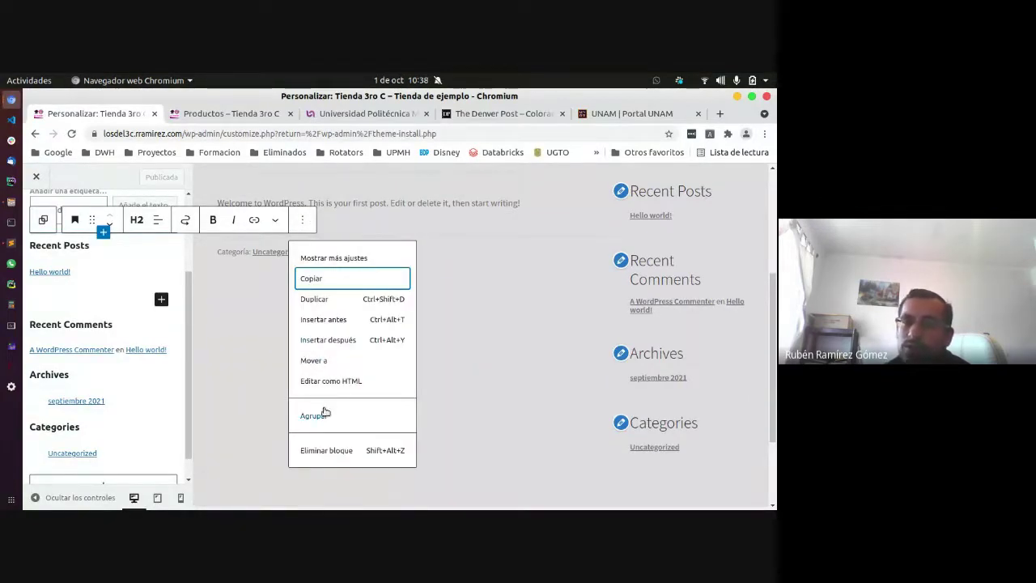
click(324, 450)
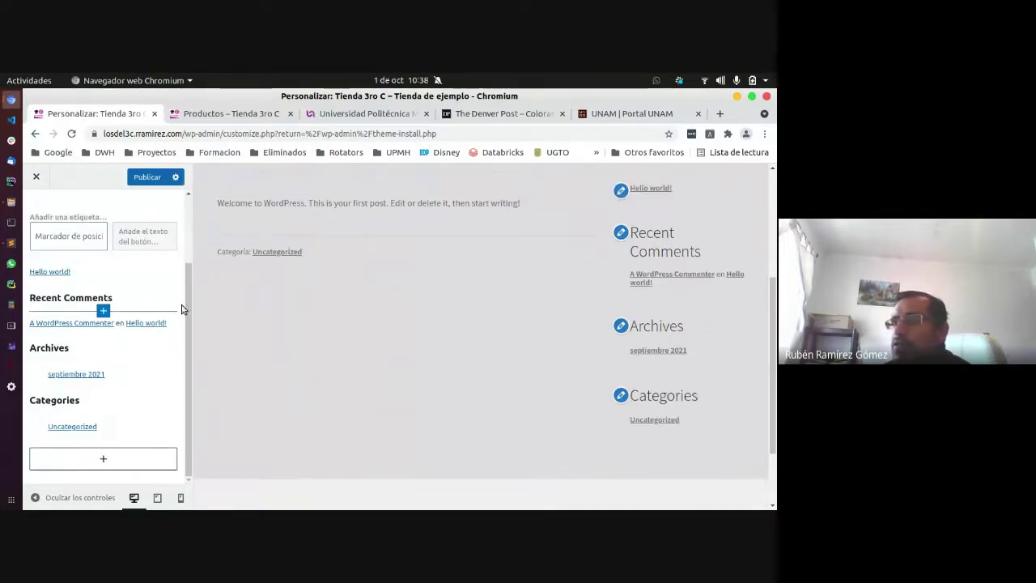
click(166, 298)
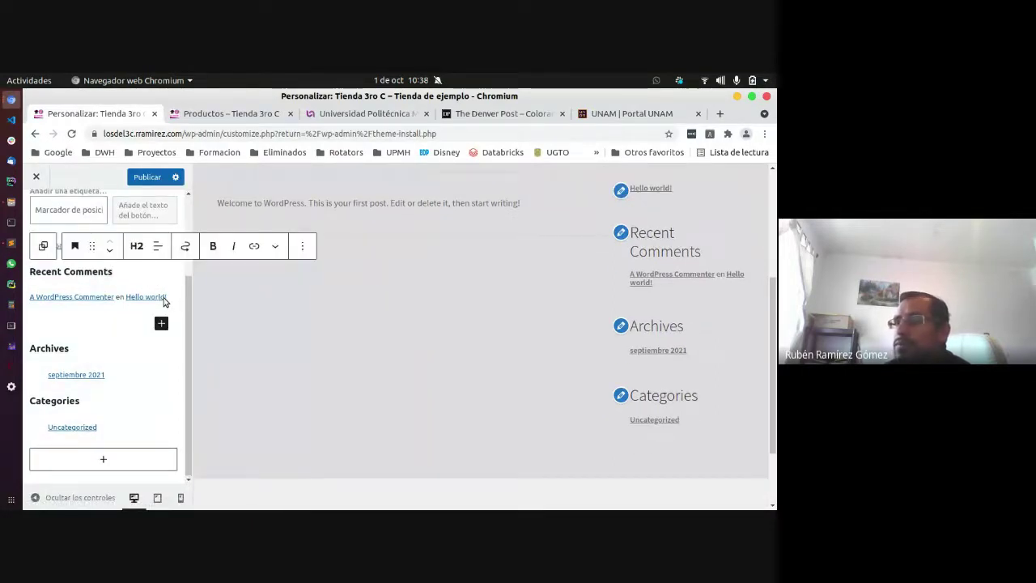
click(302, 246)
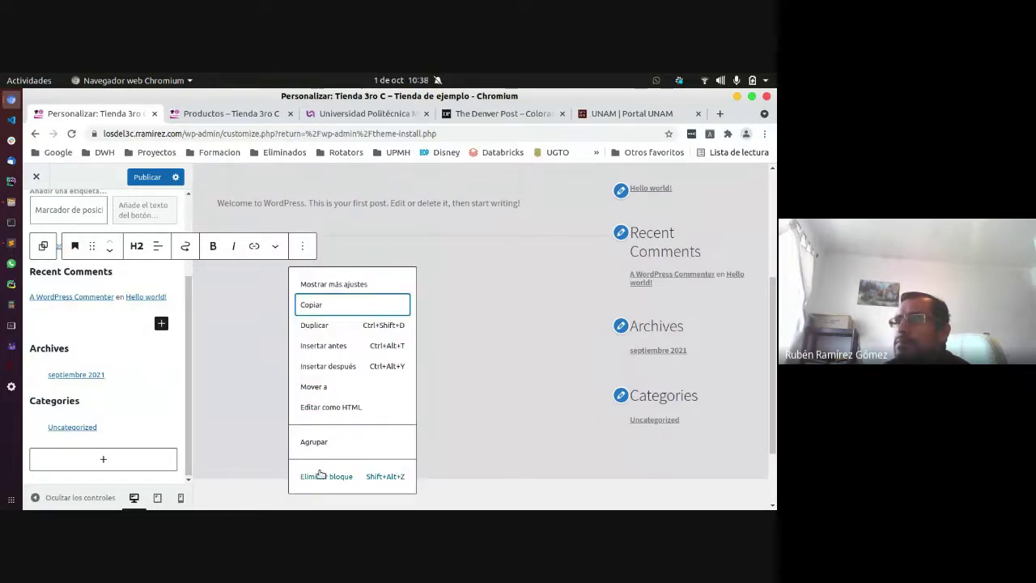
click(319, 475)
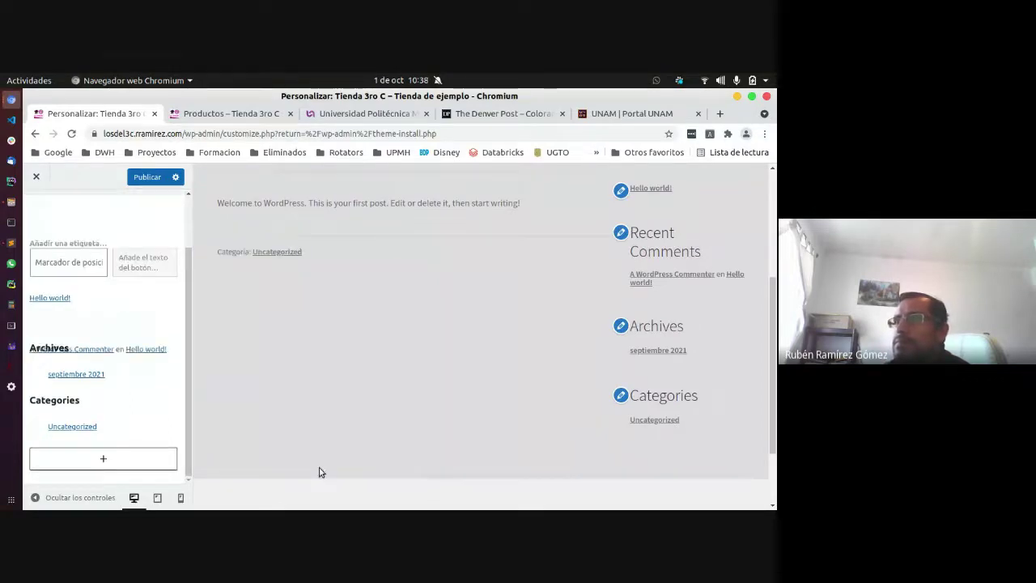
Step: Delete the Hello world! latest-posts list and the recent comments block from the sidebar
click(159, 302)
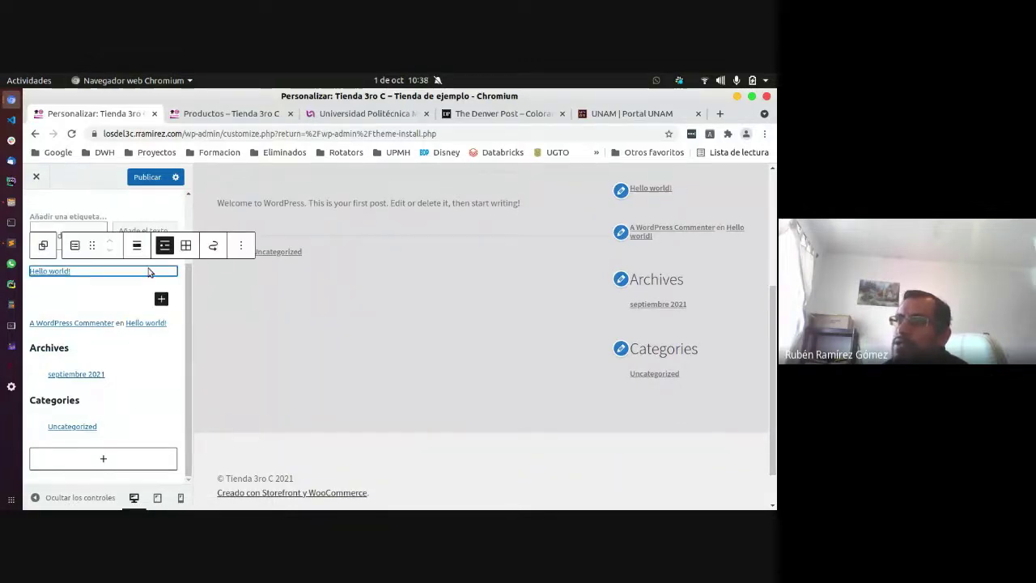
click(240, 245)
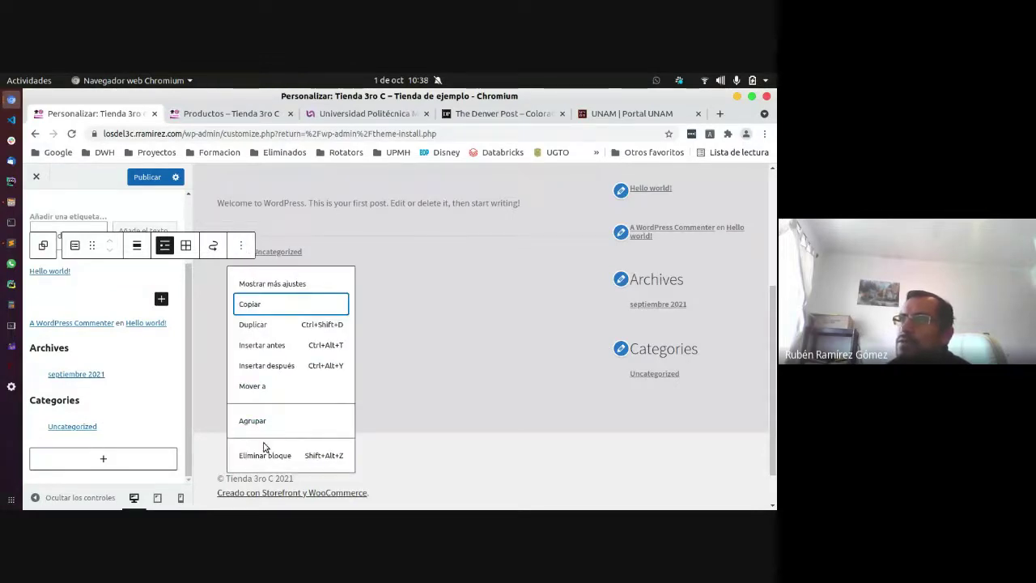
click(264, 455)
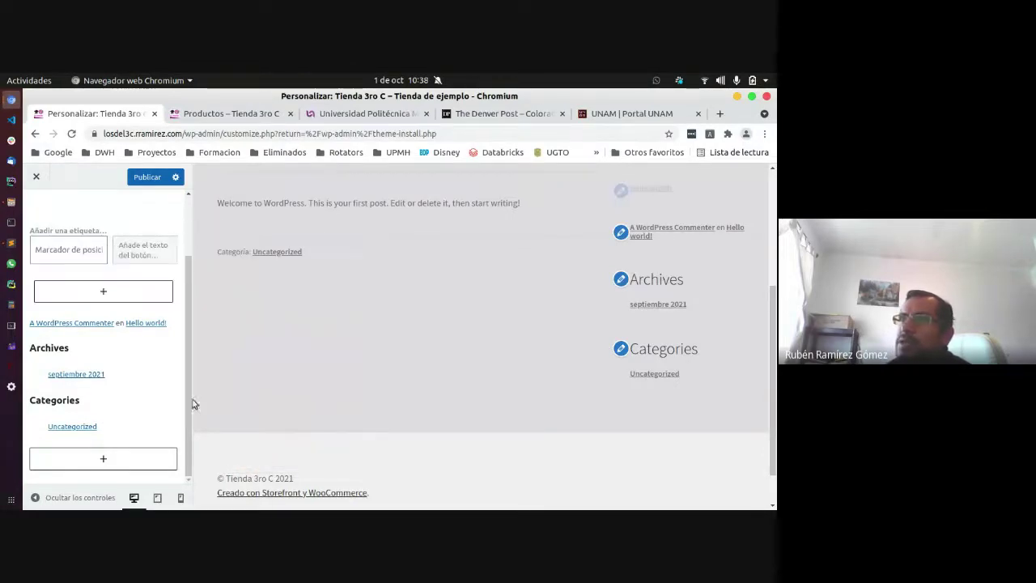
click(169, 325)
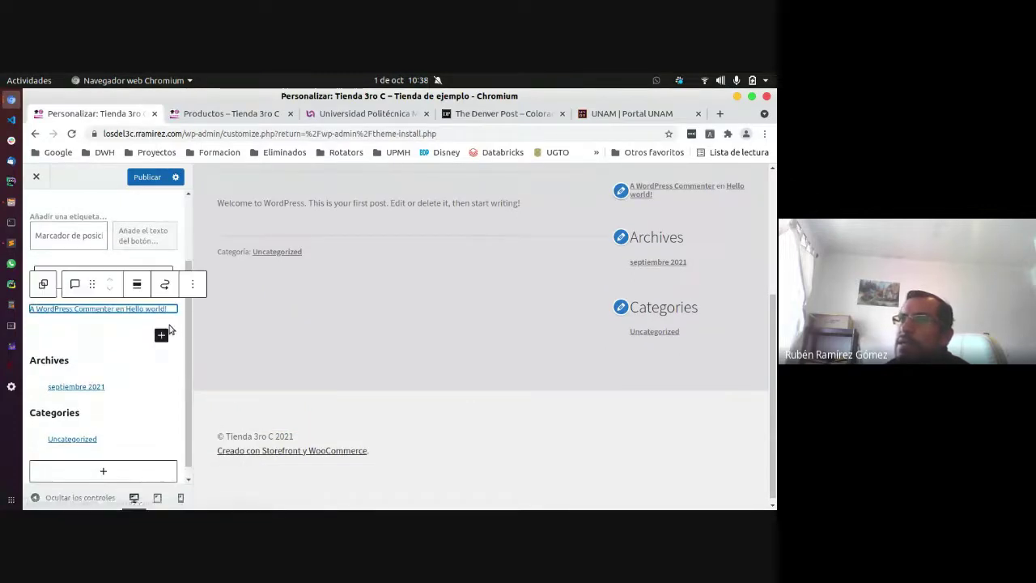
click(197, 284)
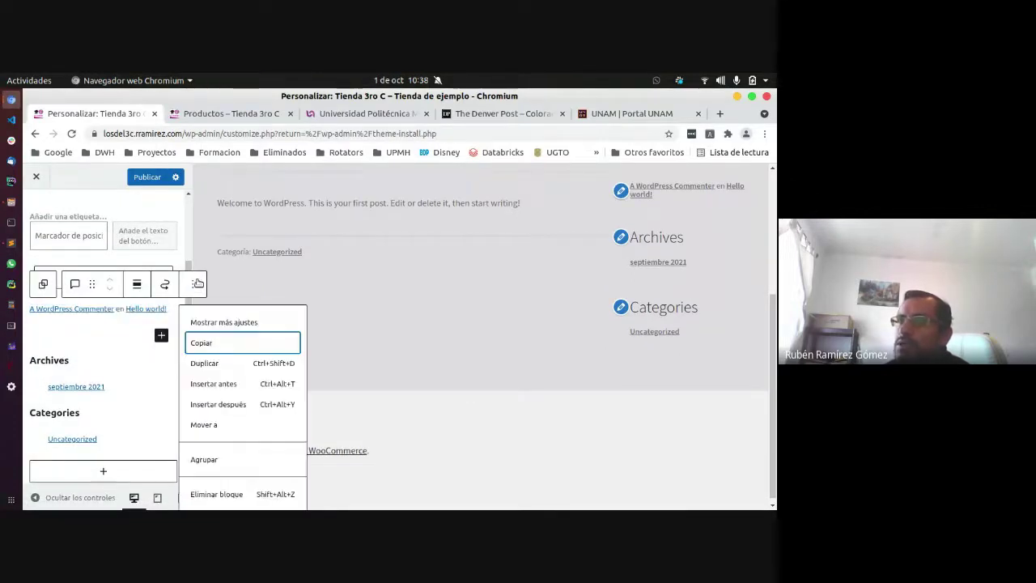
click(219, 494)
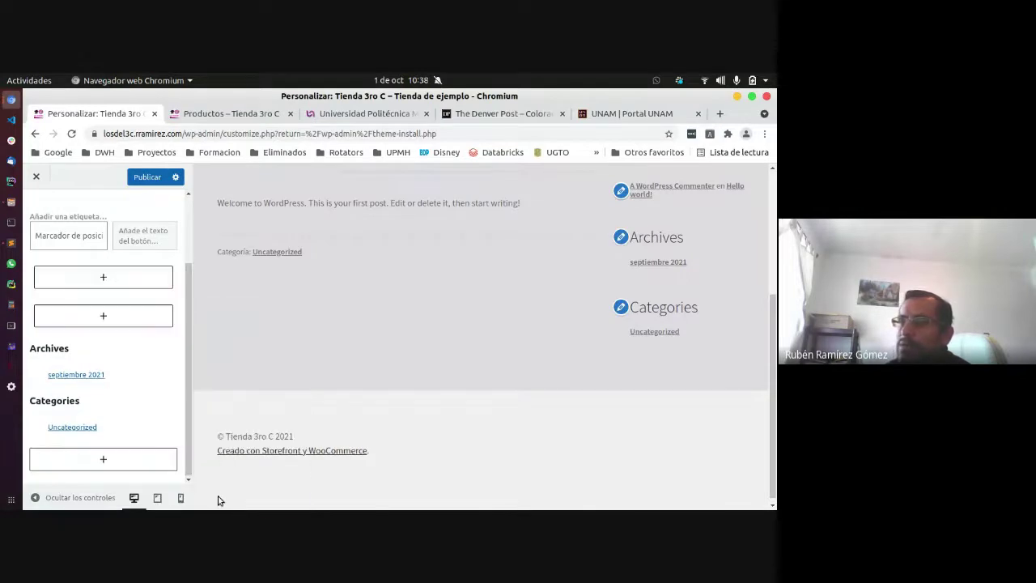
Step: Delete the Archives heading and the Archives widget group
click(164, 348)
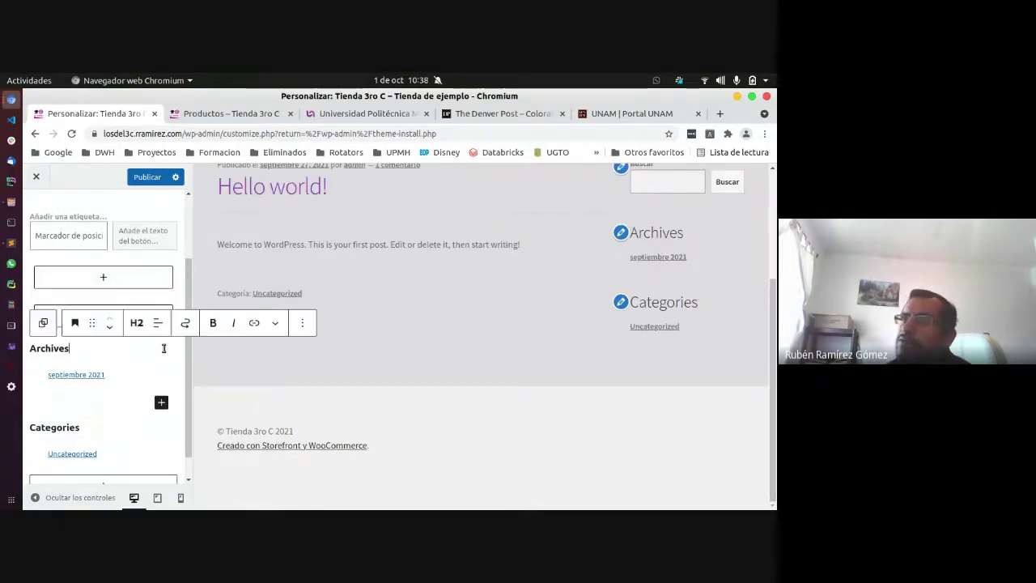
click(300, 322)
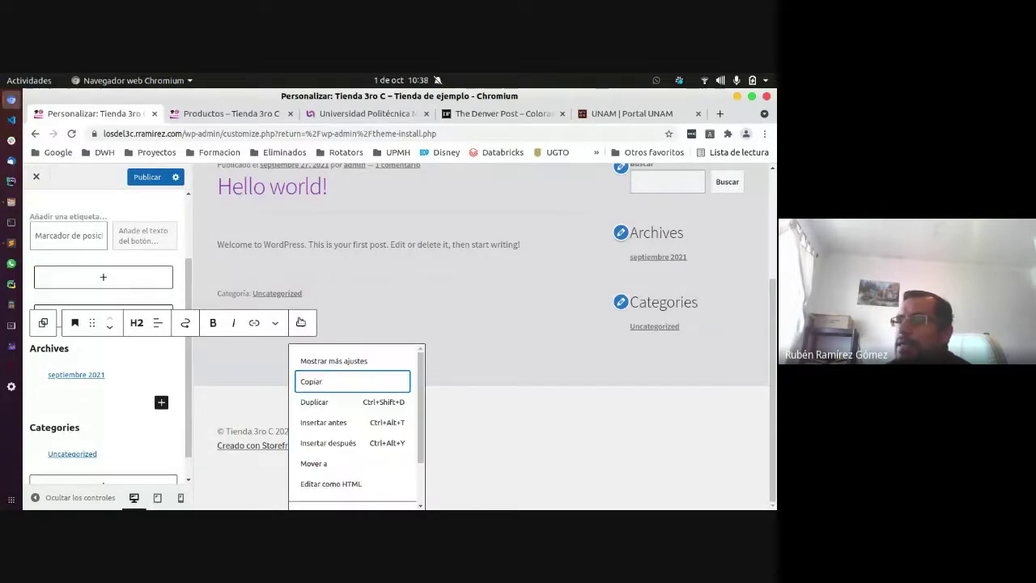
click(317, 508)
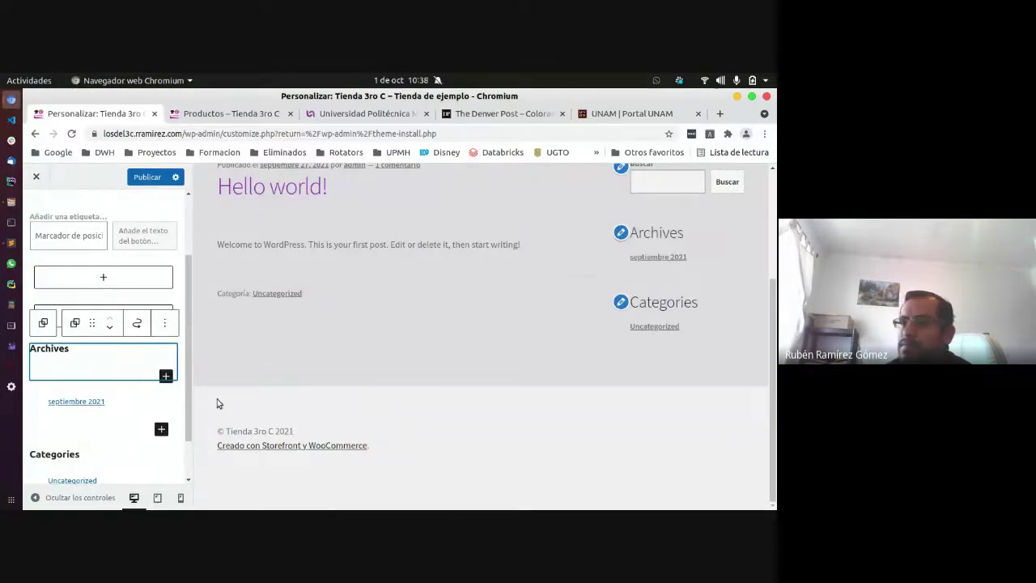
scroll(160, 359, down, 1)
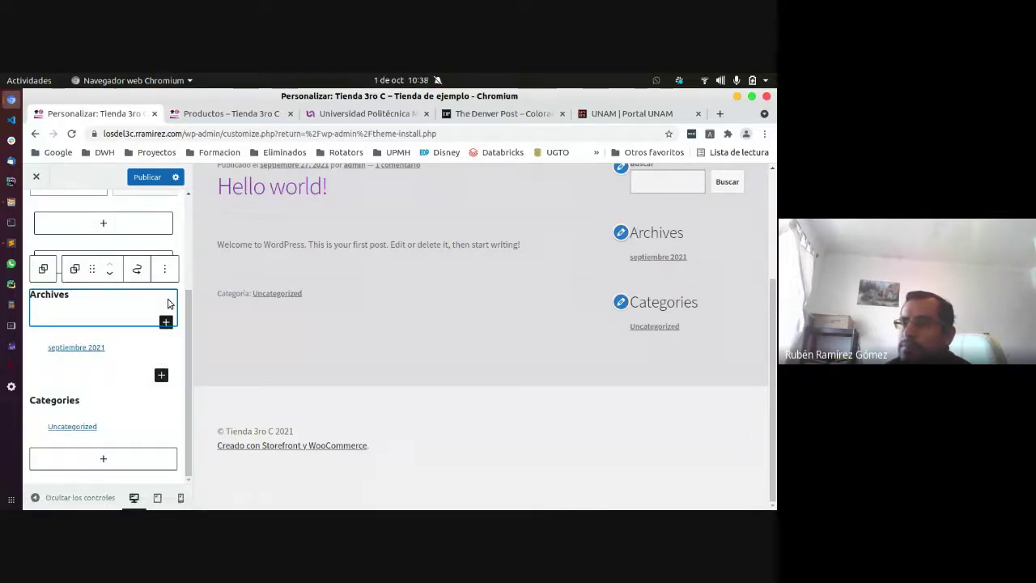
click(165, 268)
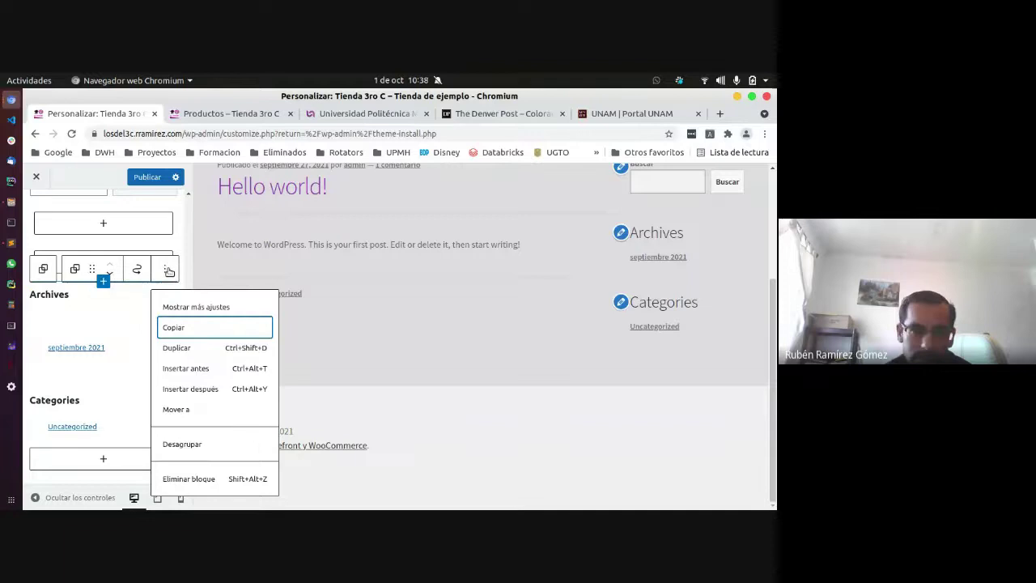
click(166, 478)
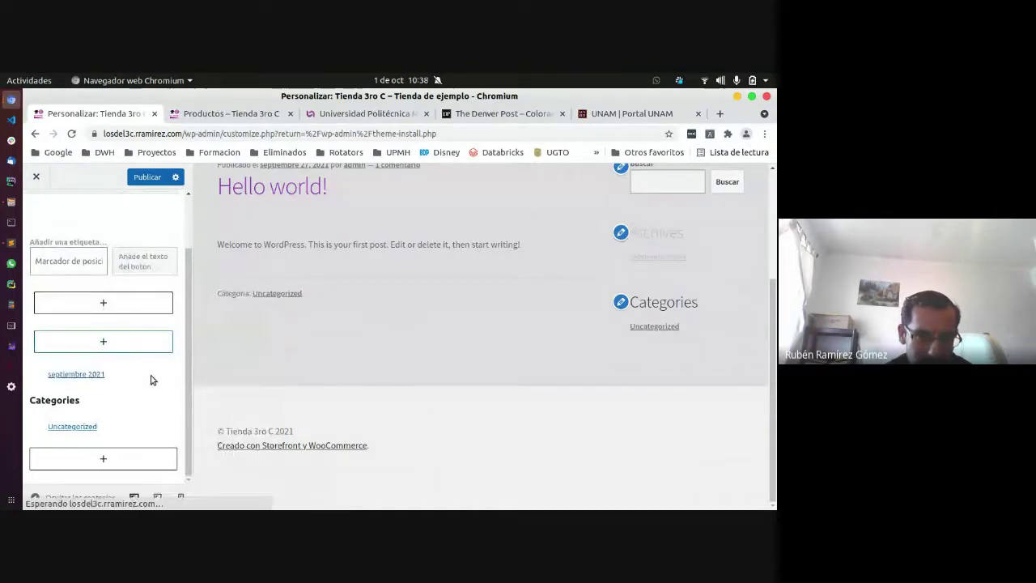
Step: Delete the Categories block and the leftover septiembre 2021 archive list, leaving only search
click(162, 377)
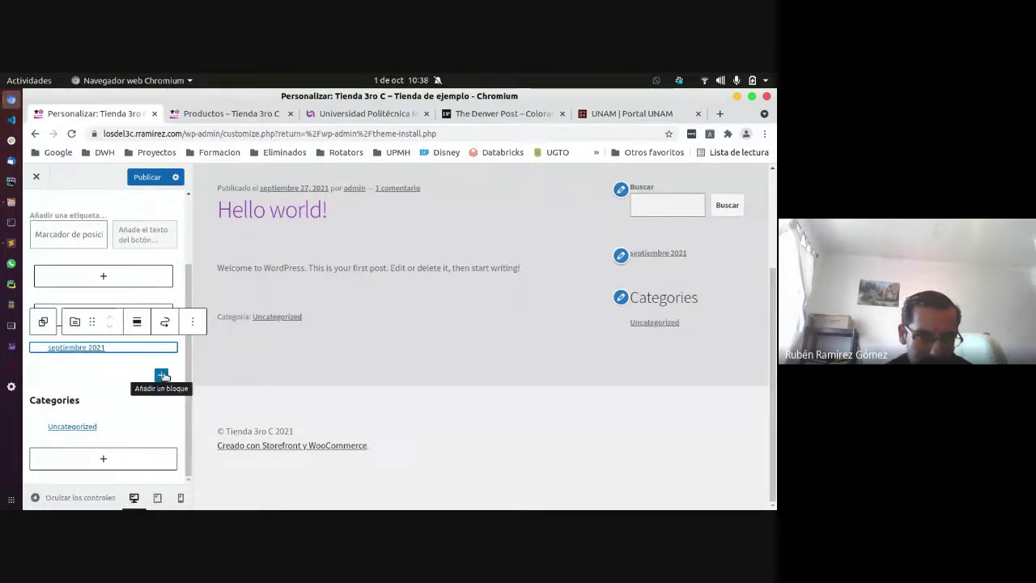
click(162, 377)
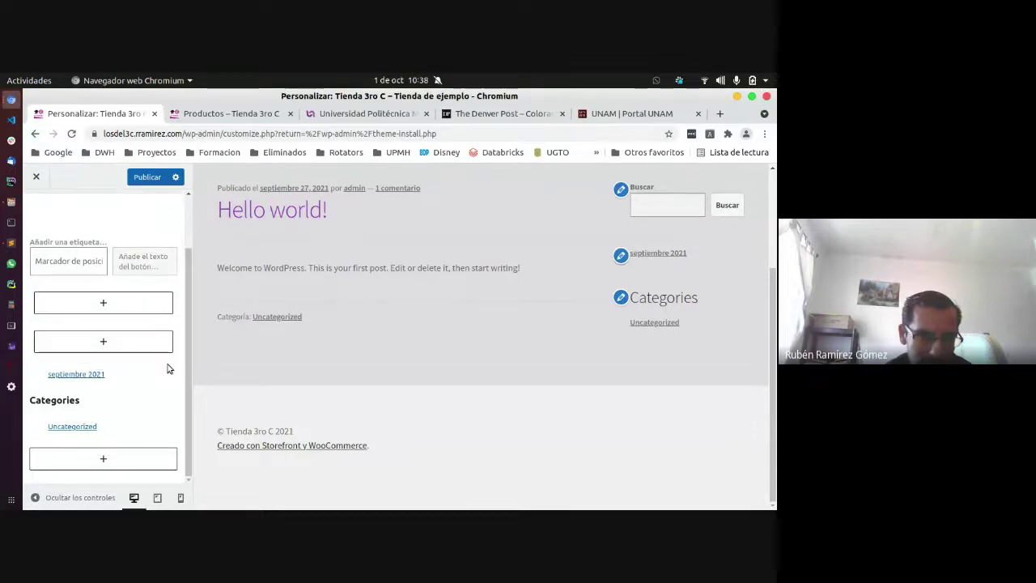
click(164, 381)
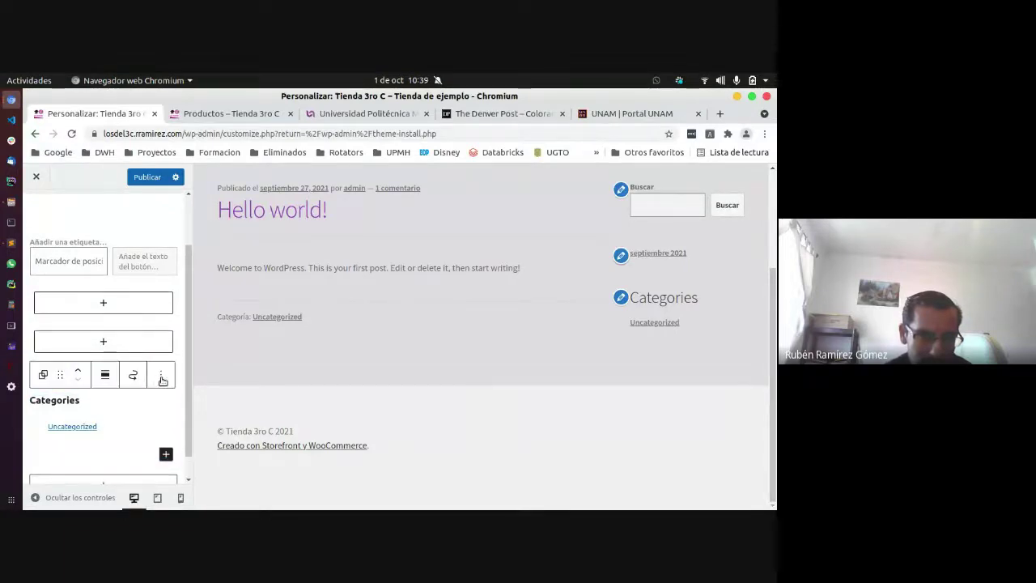
click(161, 375)
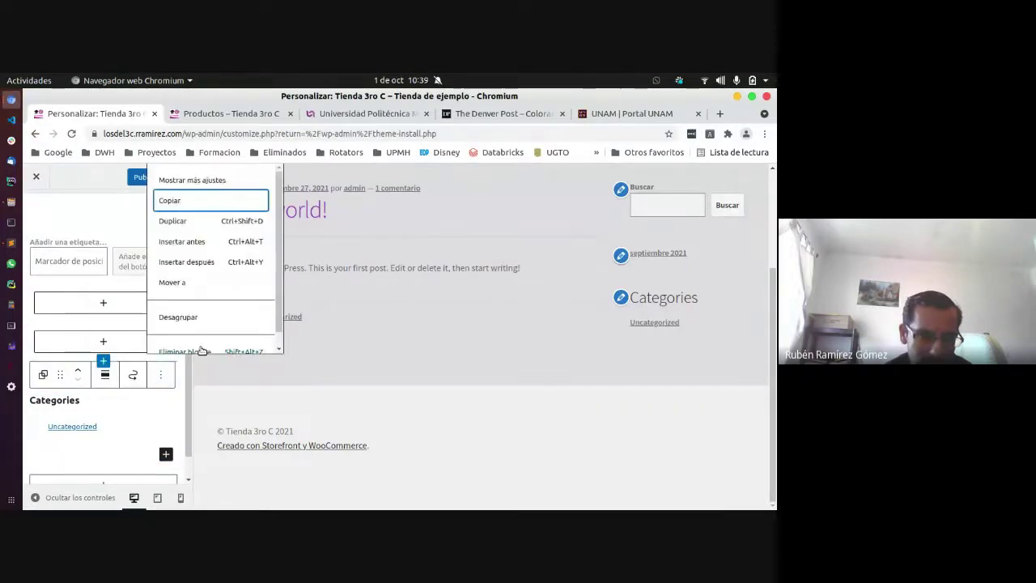
click(184, 350)
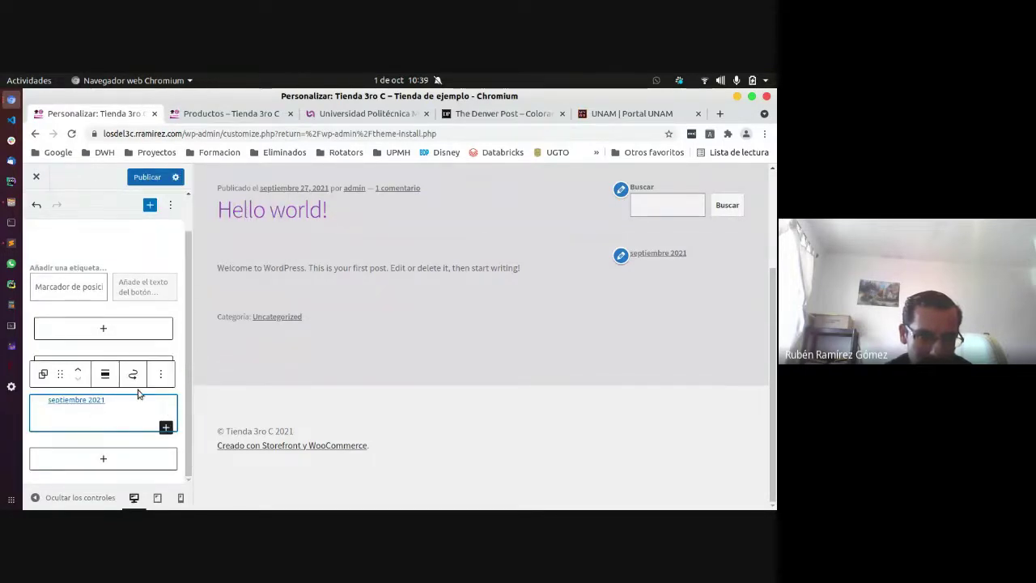
click(162, 373)
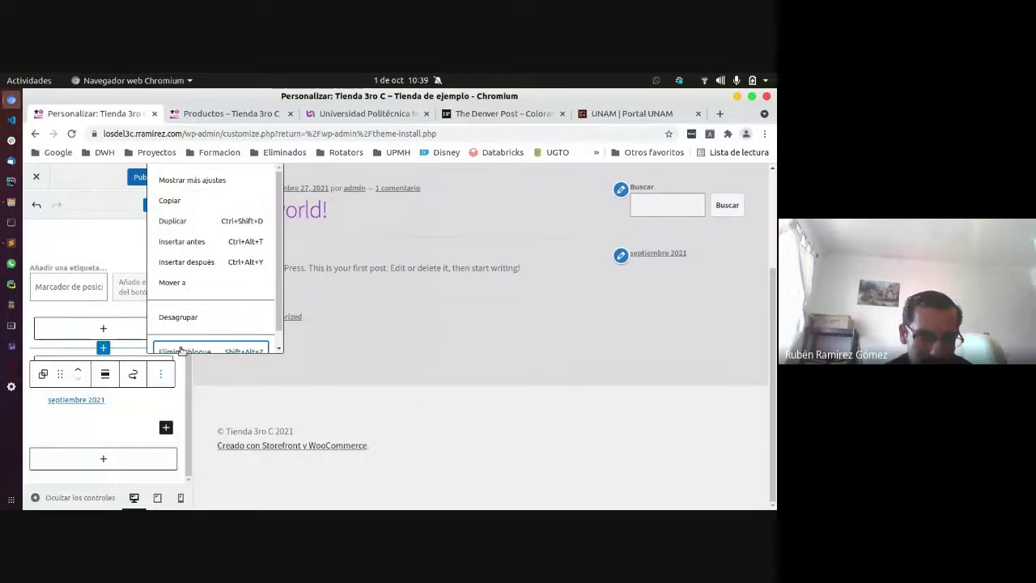
click(174, 352)
click(444, 428)
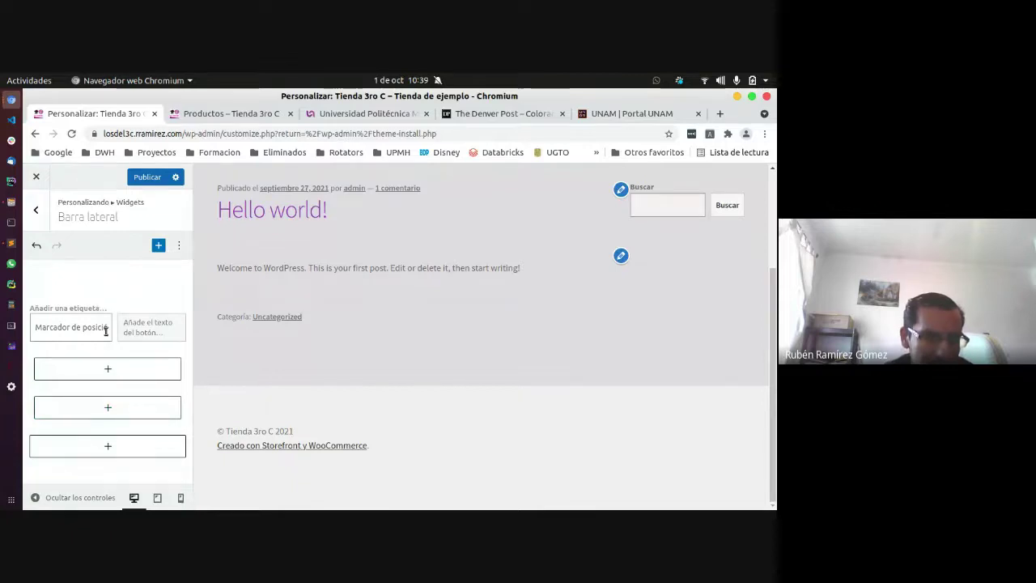
Step: From the empty block's +, open Ver todos and pick Productos más recientes
click(111, 369)
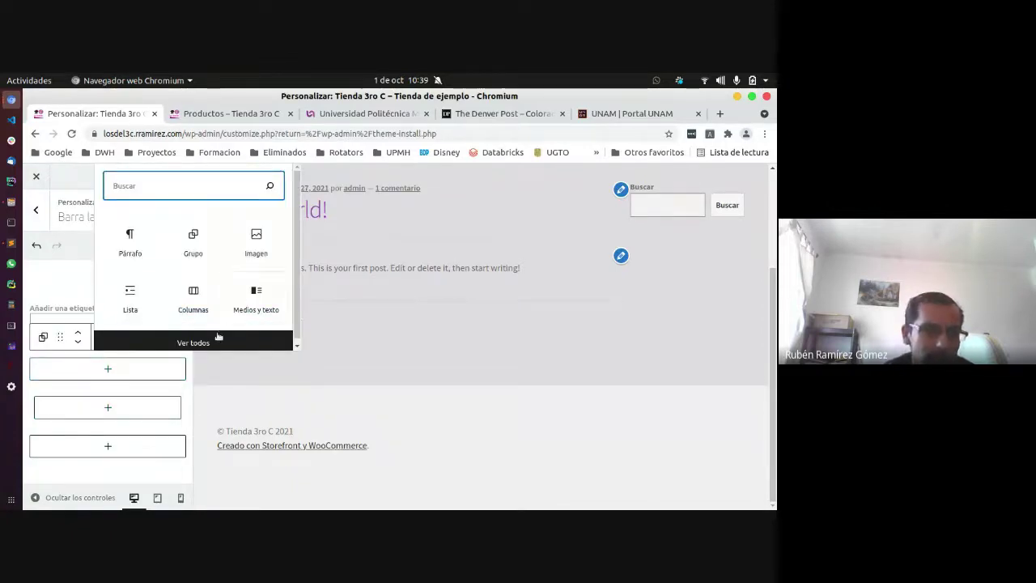
click(189, 344)
click(189, 344)
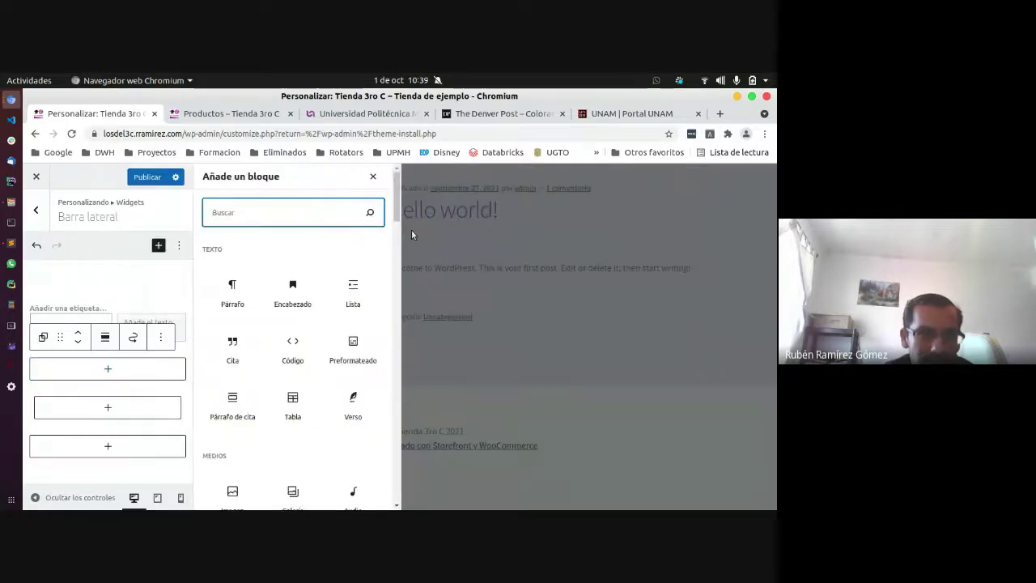
drag(397, 202, 398, 477)
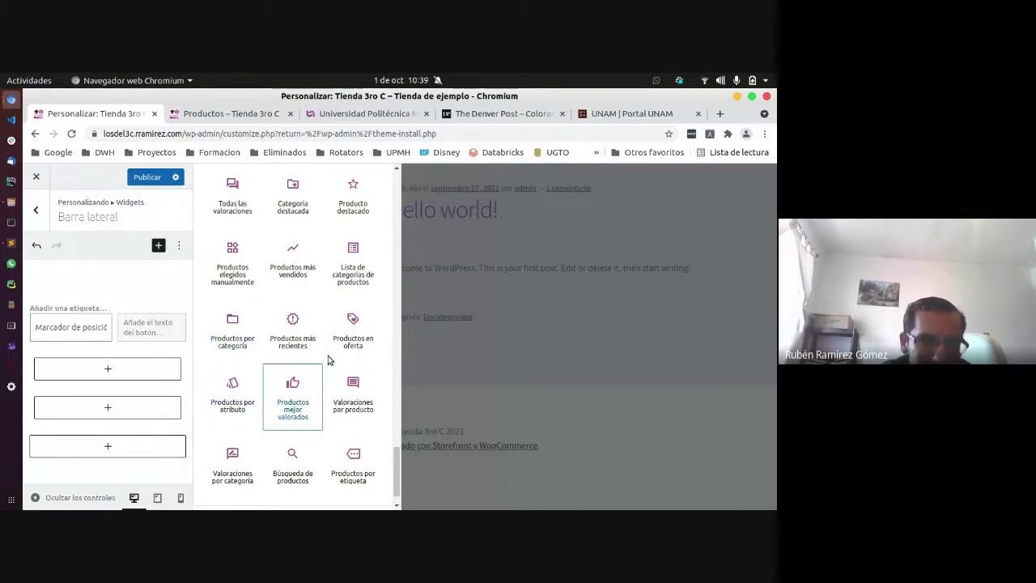
click(293, 320)
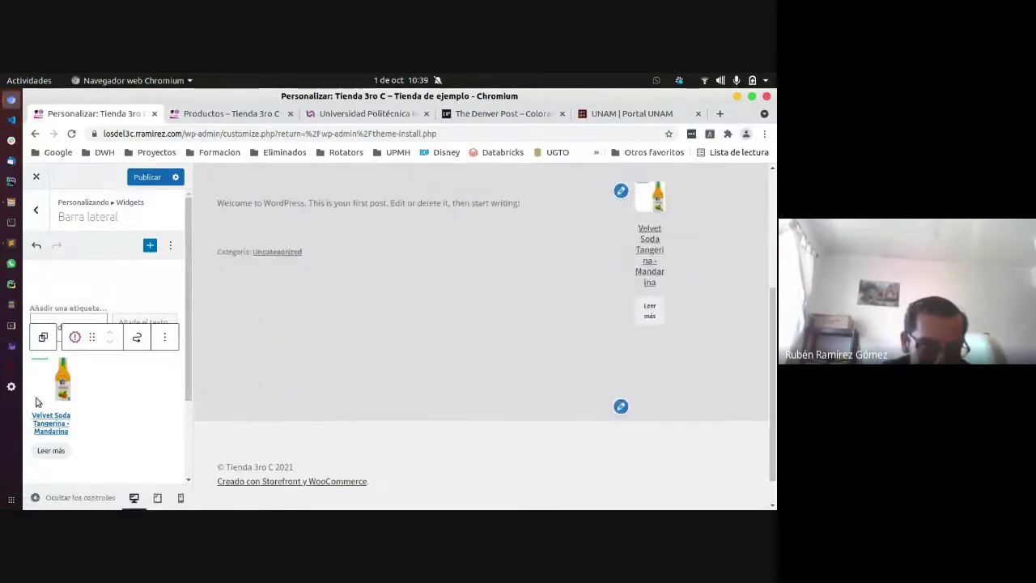
Step: Inspect the Productos más recientes block's options and Transformar a menu, then deselect it
scroll(187, 363, down, 1)
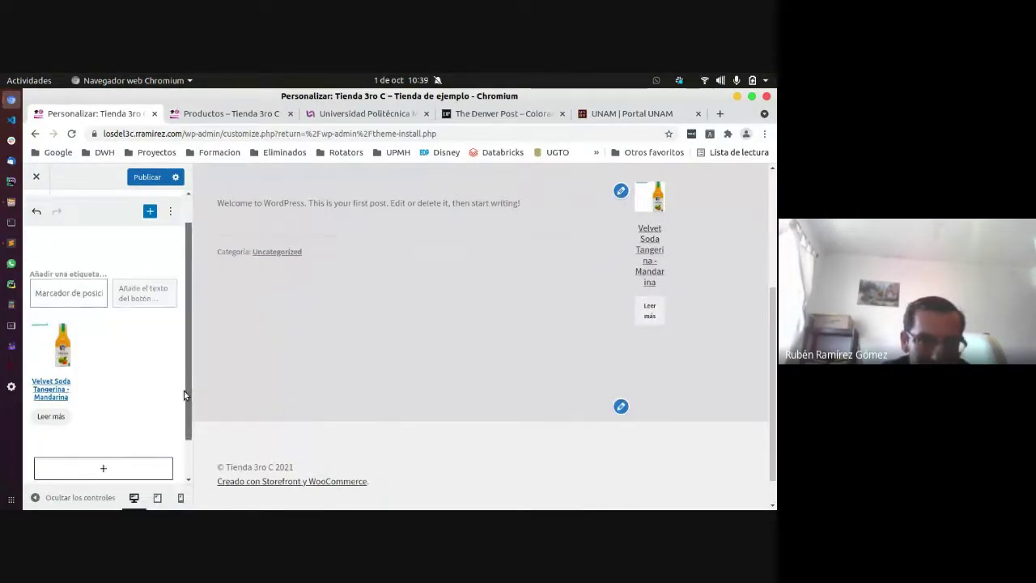
scroll(185, 368, up, 1)
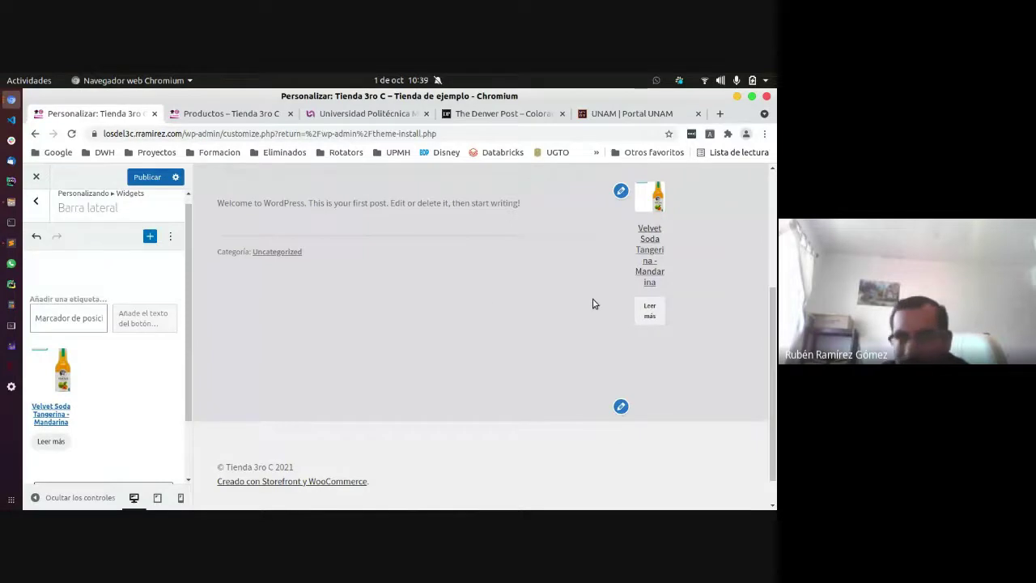
scroll(592, 303, up, 2)
scroll(591, 303, down, 1)
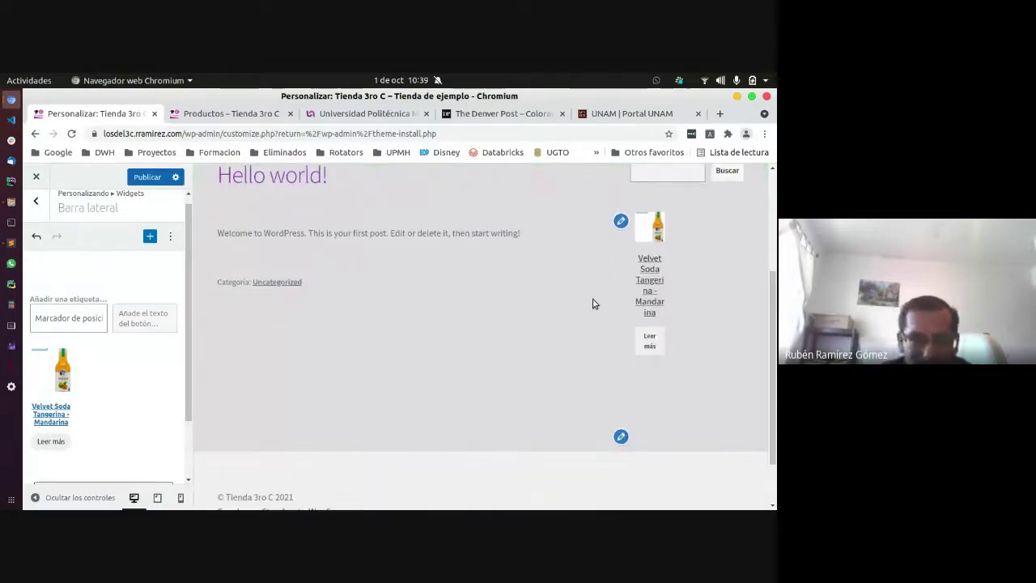
scroll(117, 411, down, 2)
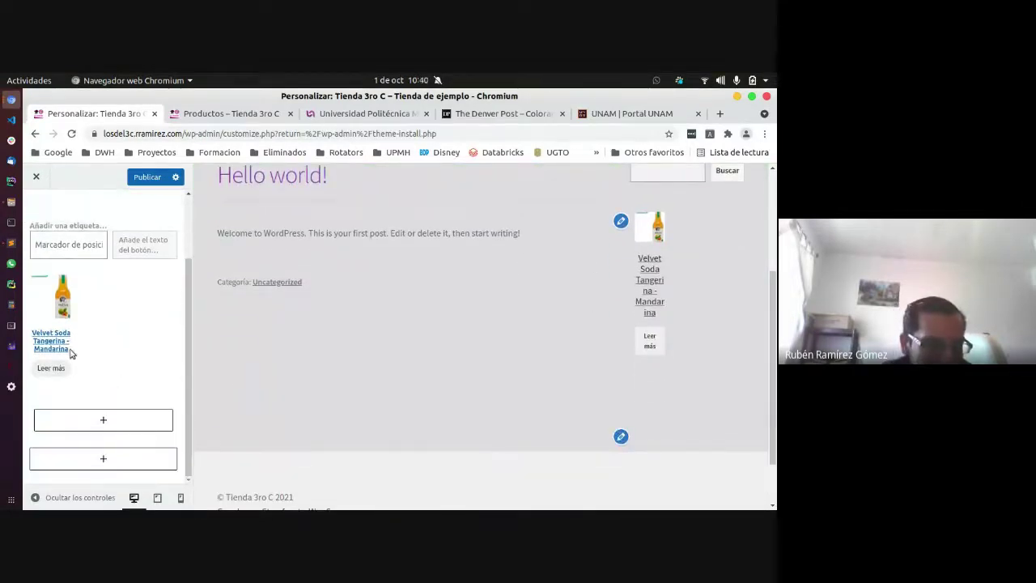
click(51, 309)
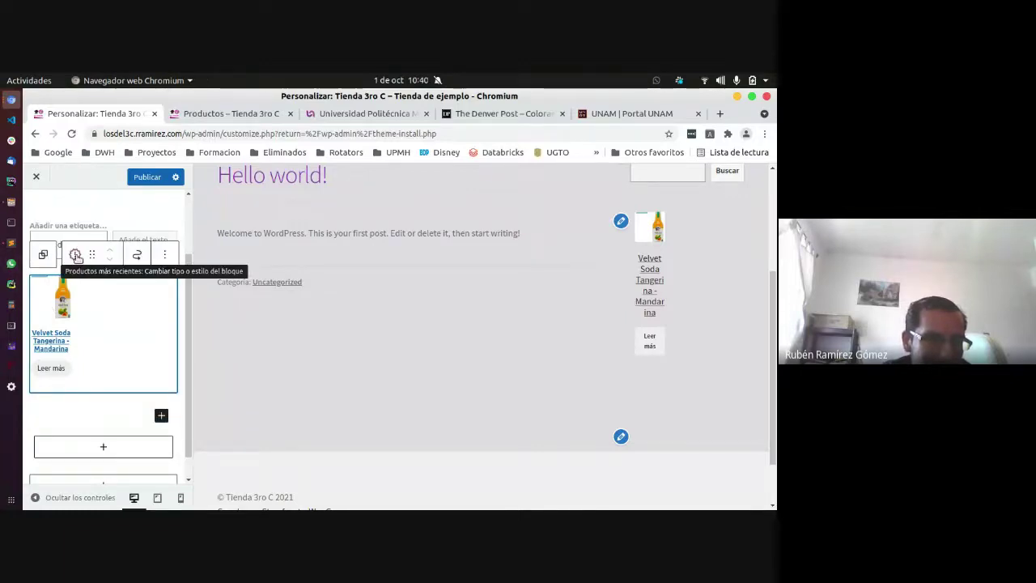
click(164, 255)
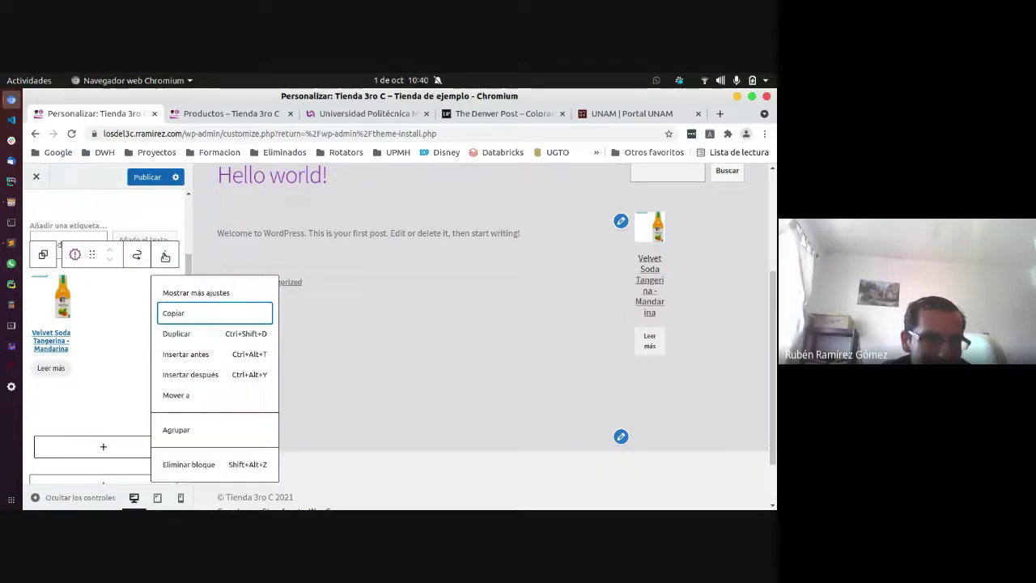
click(92, 255)
click(75, 255)
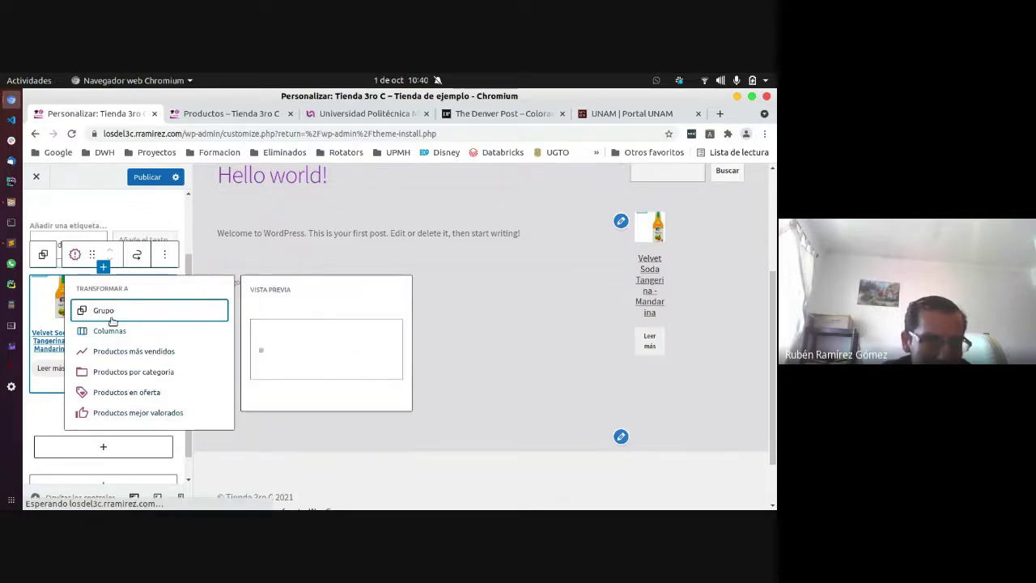
click(164, 256)
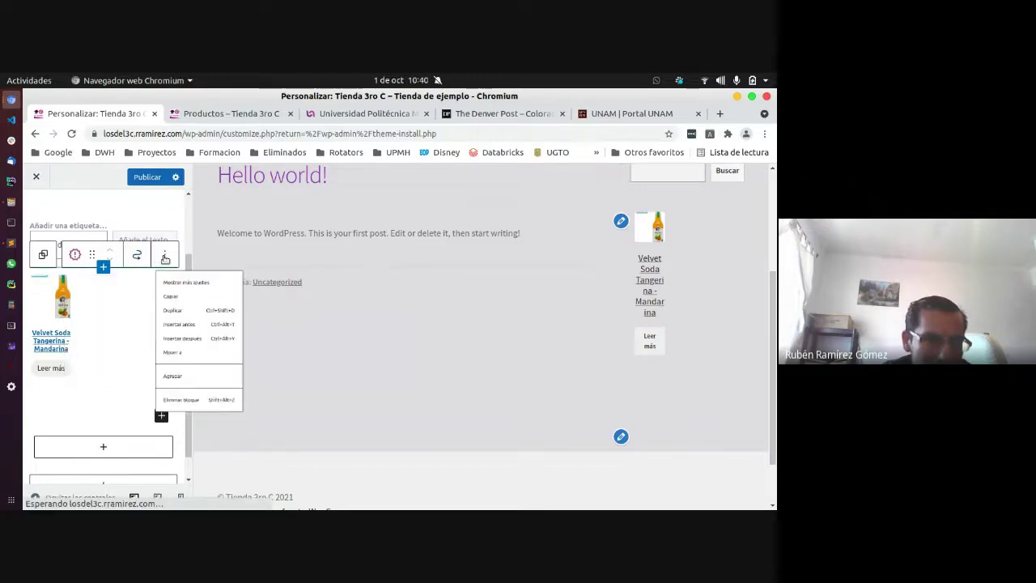
click(355, 469)
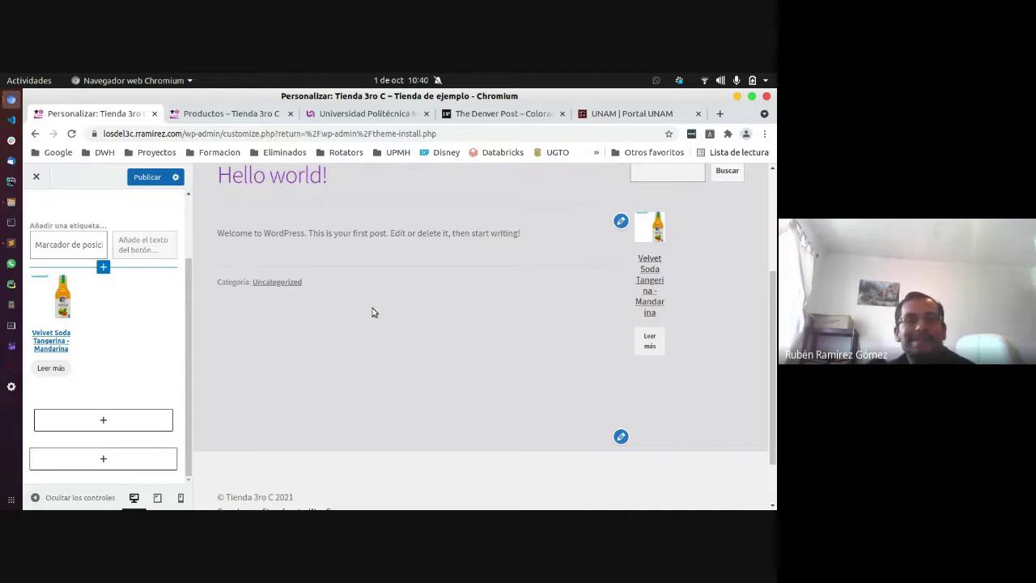
scroll(372, 312, up, 2)
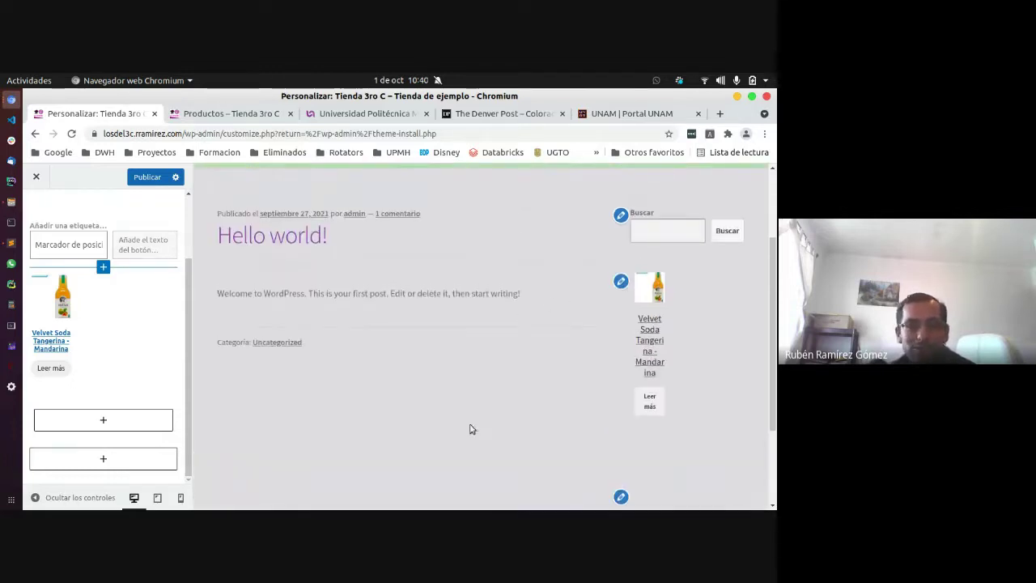
Step: Insert the Nube de etiquetas de productos block into the Barra lateral
scroll(124, 320, up, 3)
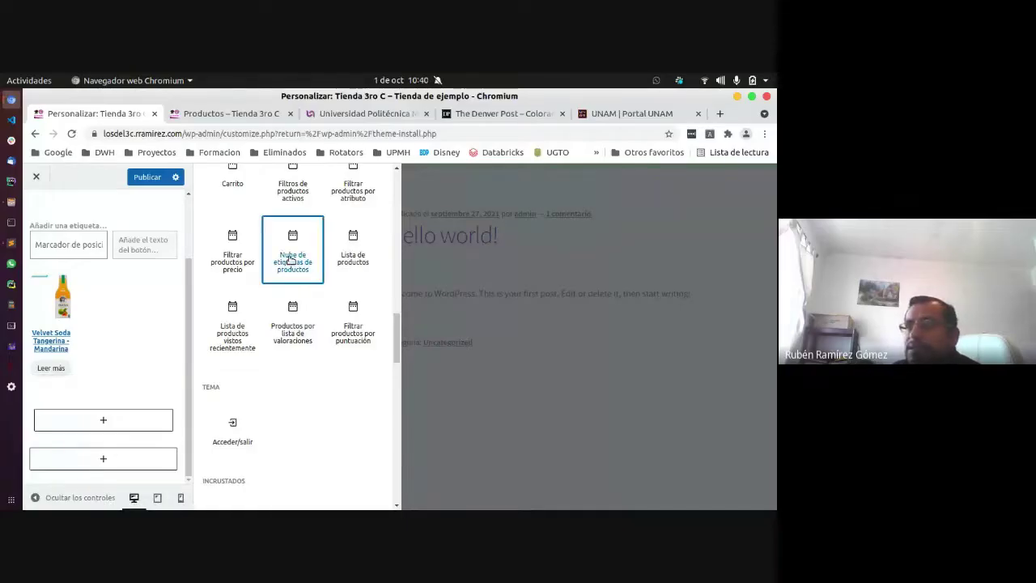
click(289, 259)
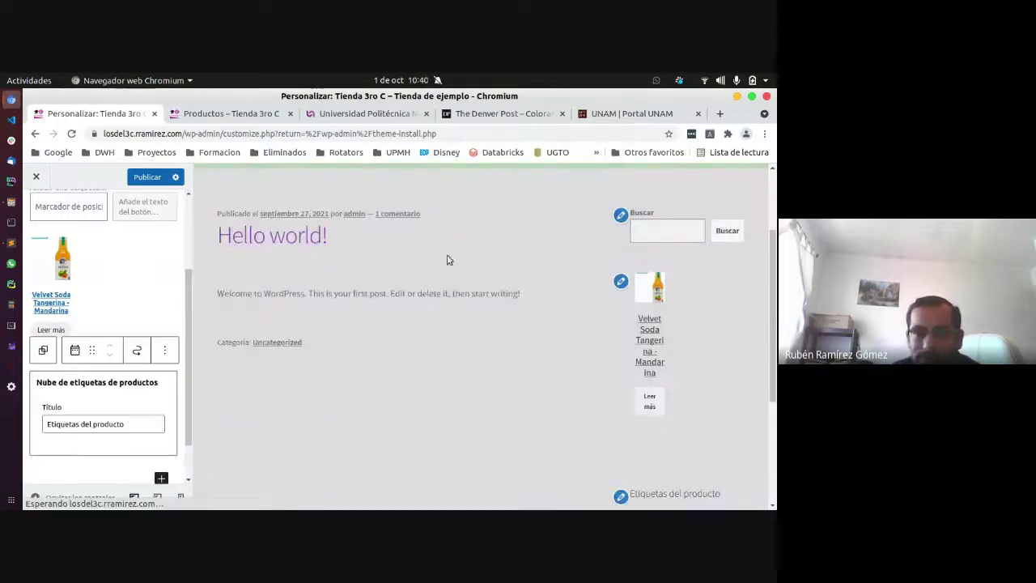
scroll(656, 396, down, 3)
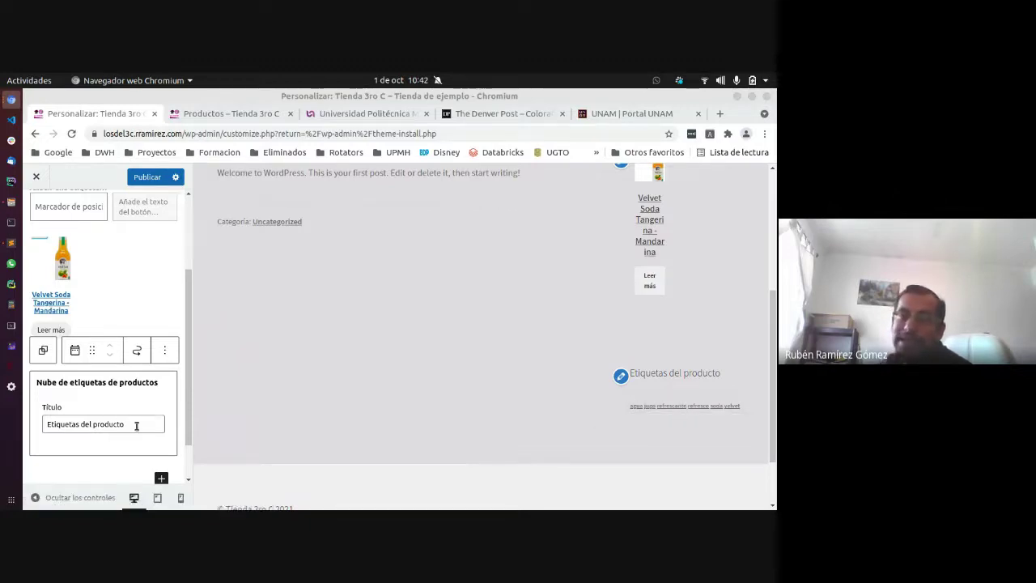
Step: Replace the tag cloud's title with 'Random Tags' and deselect the block to see it rendered
drag(142, 425, 78, 427)
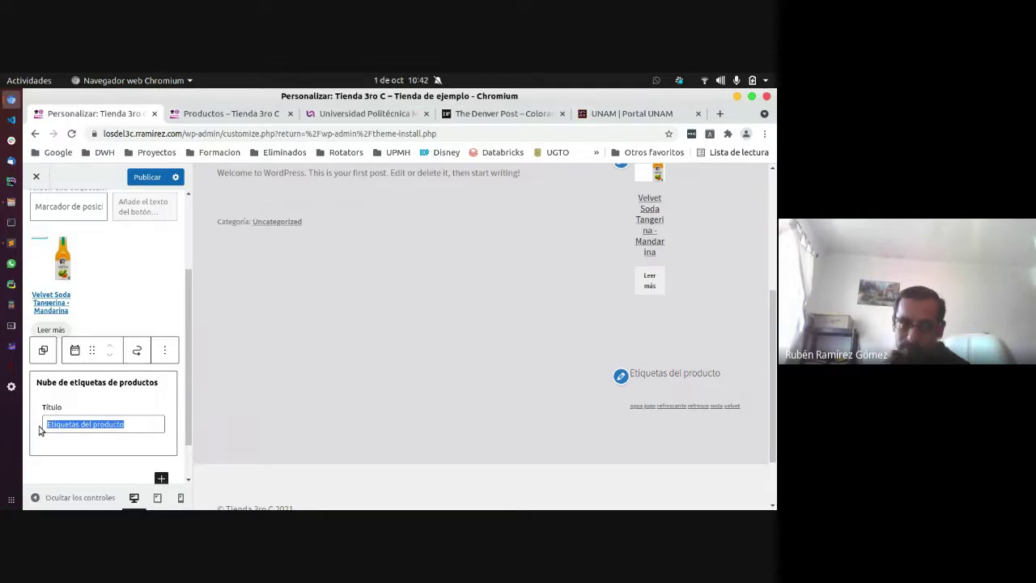
text(Rami)
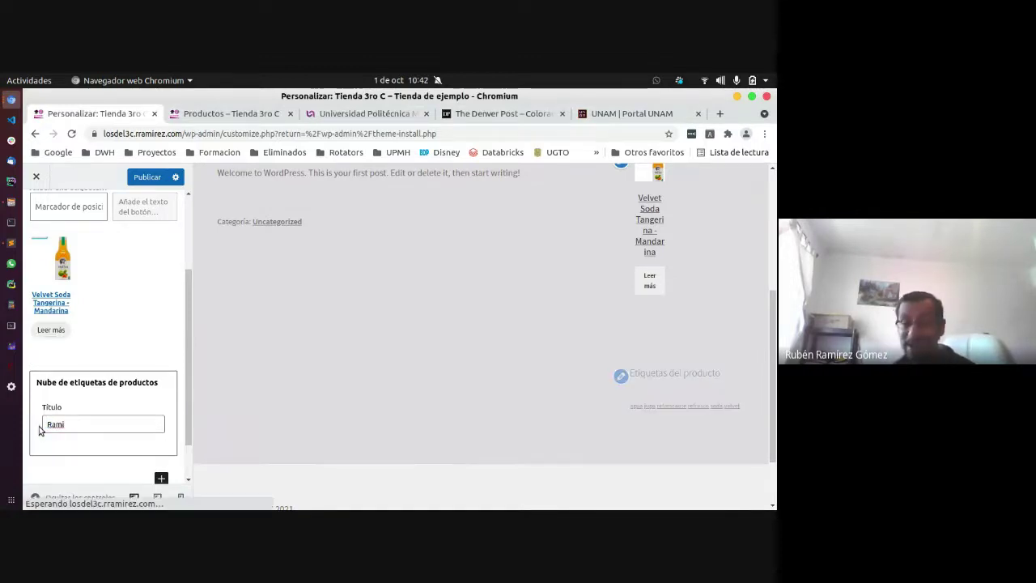
key(BackSpace)
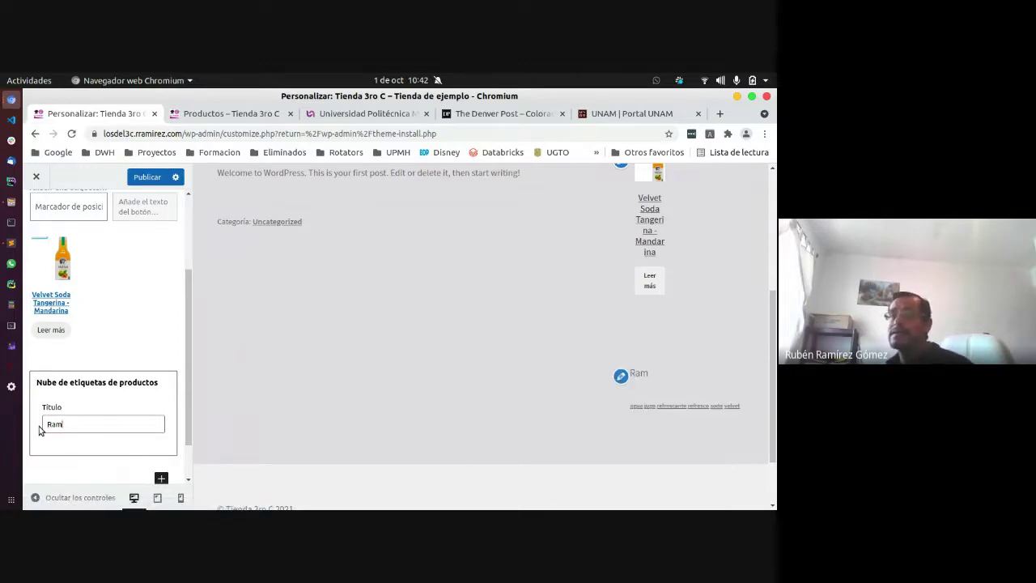
key(BackSpace)
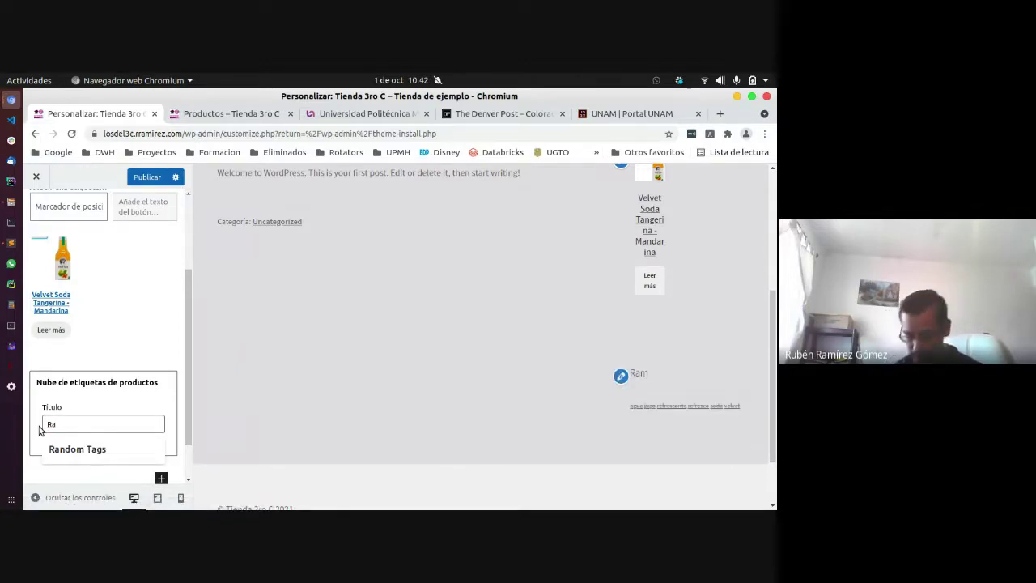
text(n)
key(Down)
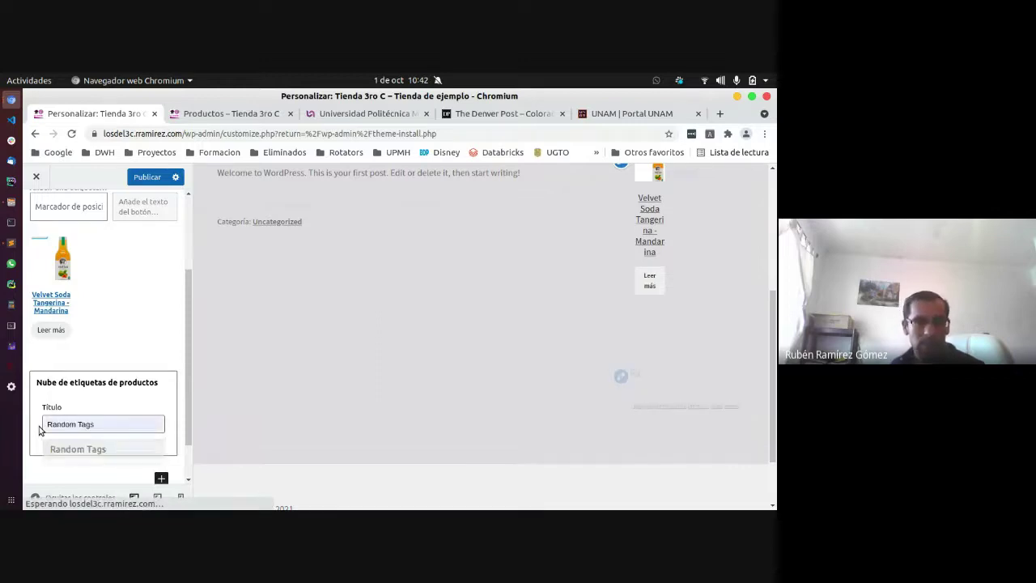
key(Return)
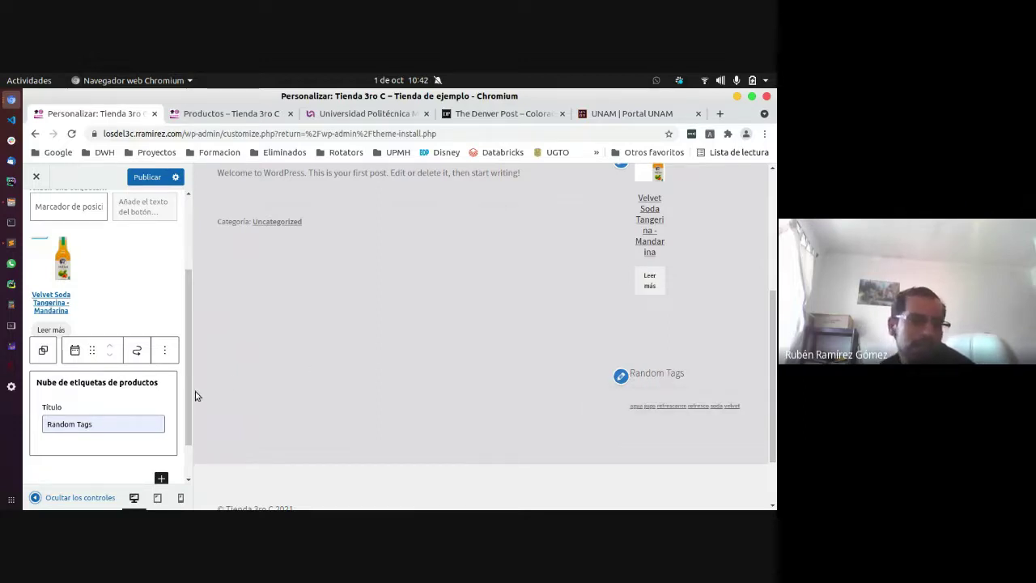
click(192, 445)
drag(192, 445, 189, 480)
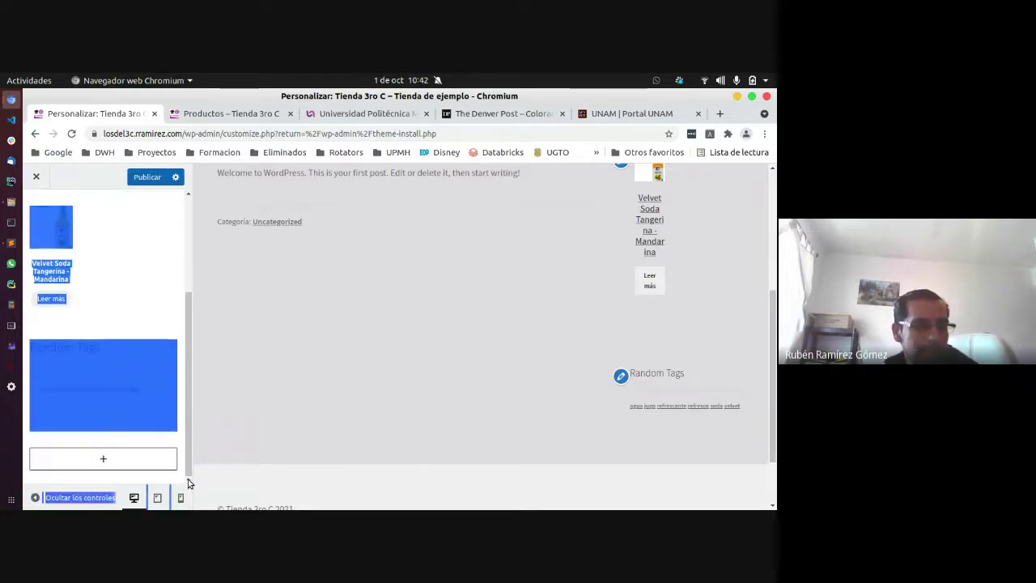
Step: Publish the Customizer changes and switch to the live shop page
click(147, 177)
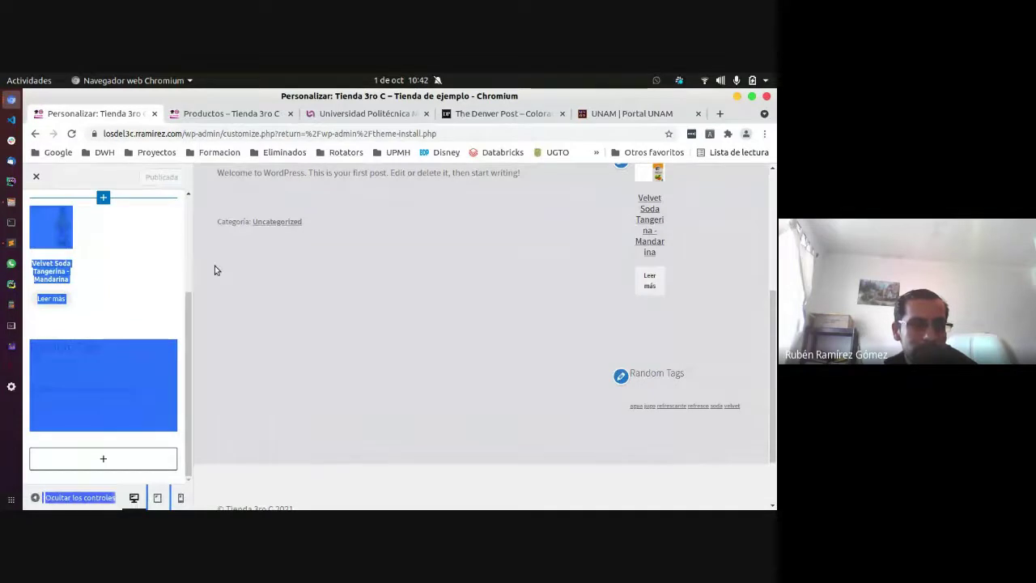
click(256, 113)
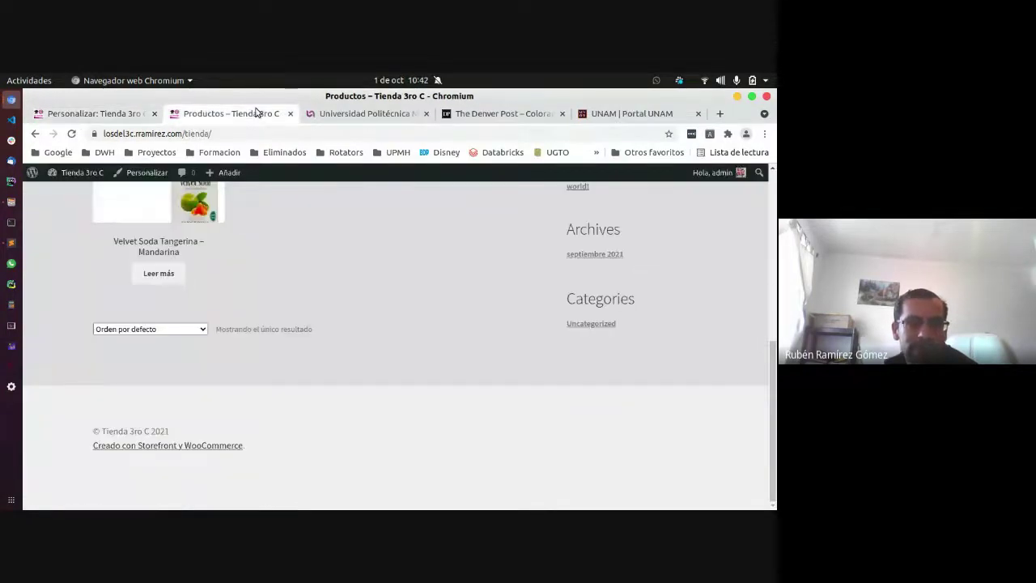
scroll(521, 346, up, 5)
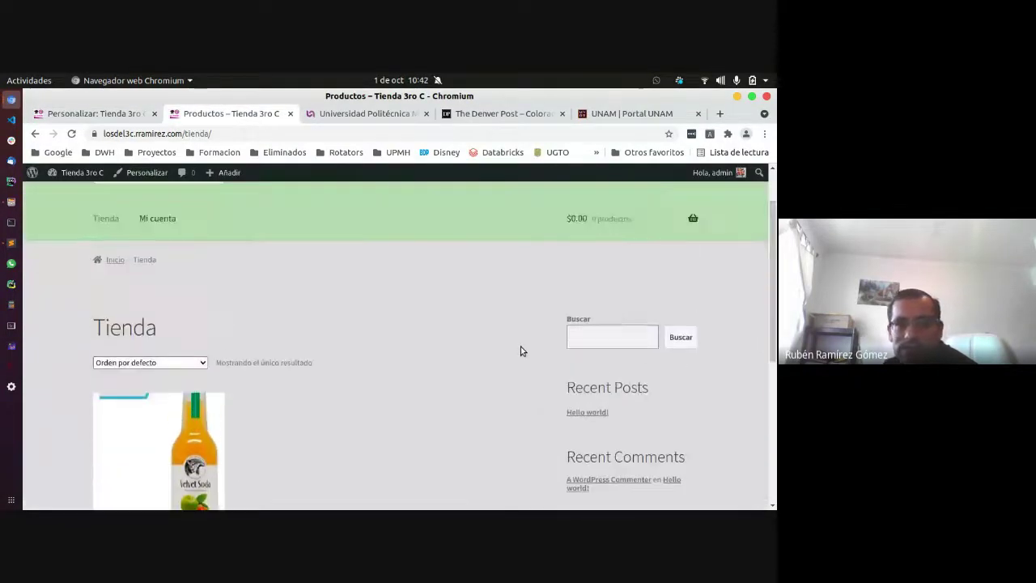
scroll(520, 351, down, 5)
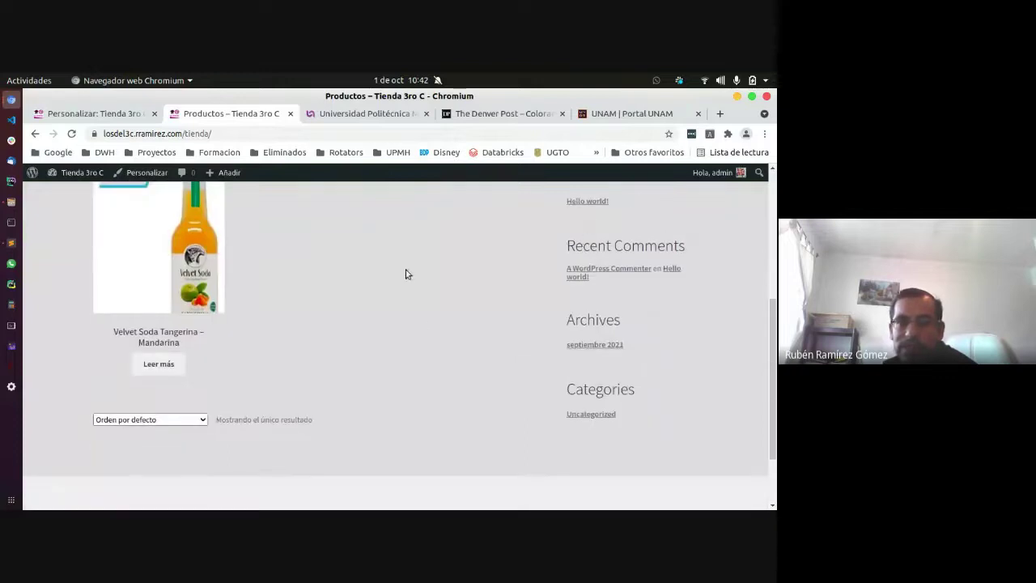
scroll(404, 272, up, 3)
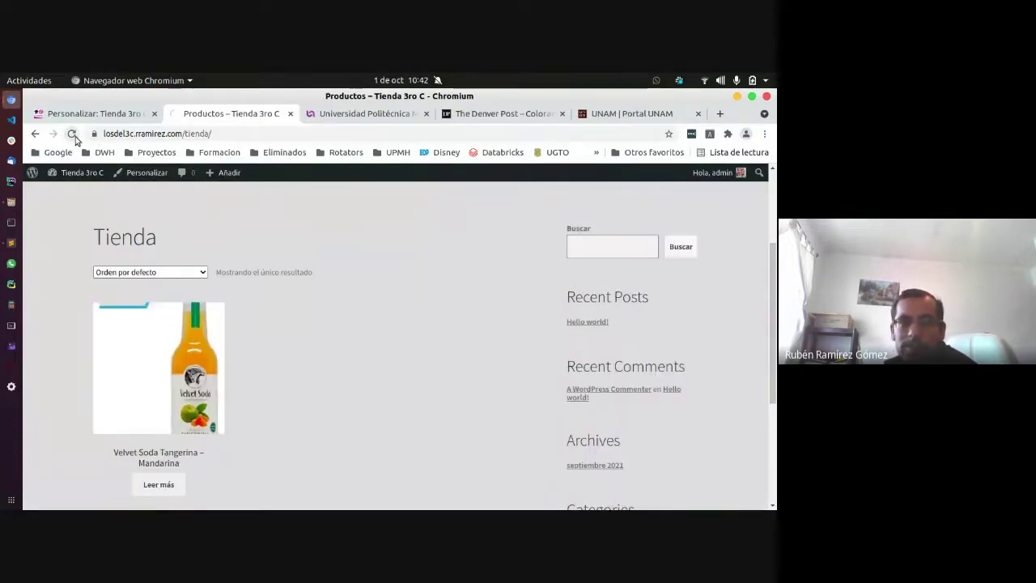
Step: Reload the shop page, confirm the Random Tags cloud in the sidebar, then return to the Customizer
click(72, 133)
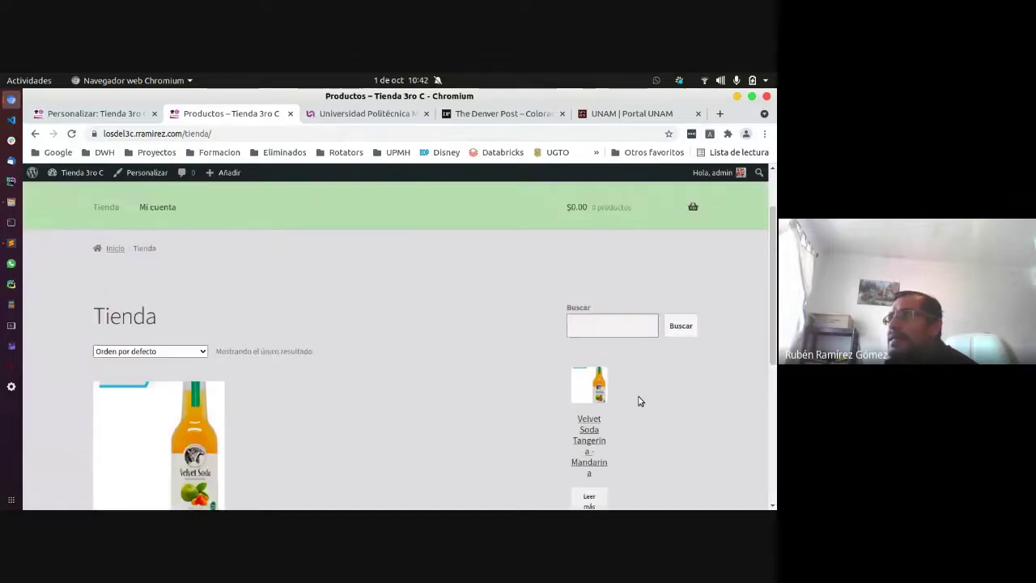
scroll(651, 401, down, 3)
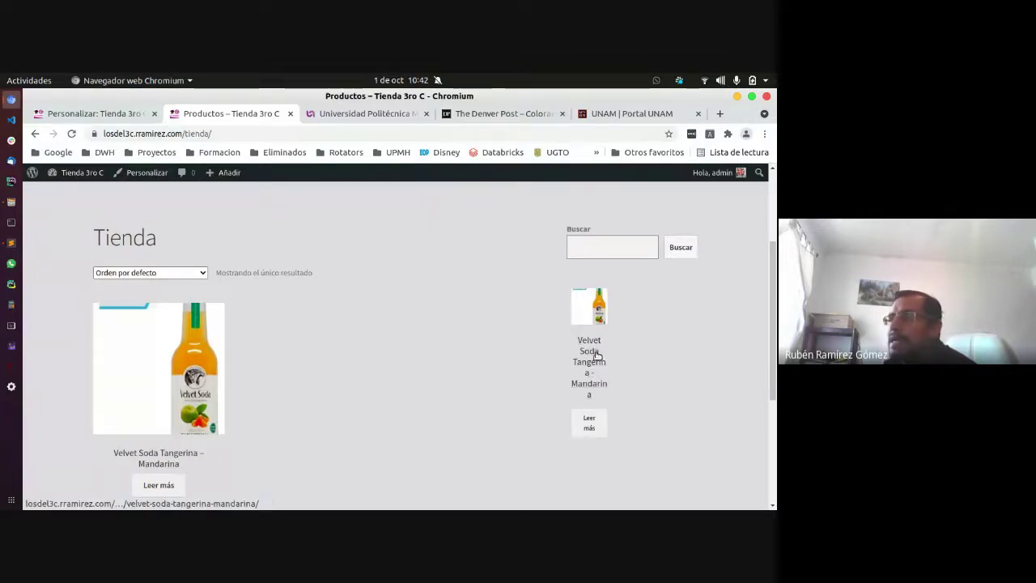
scroll(583, 376, down, 3)
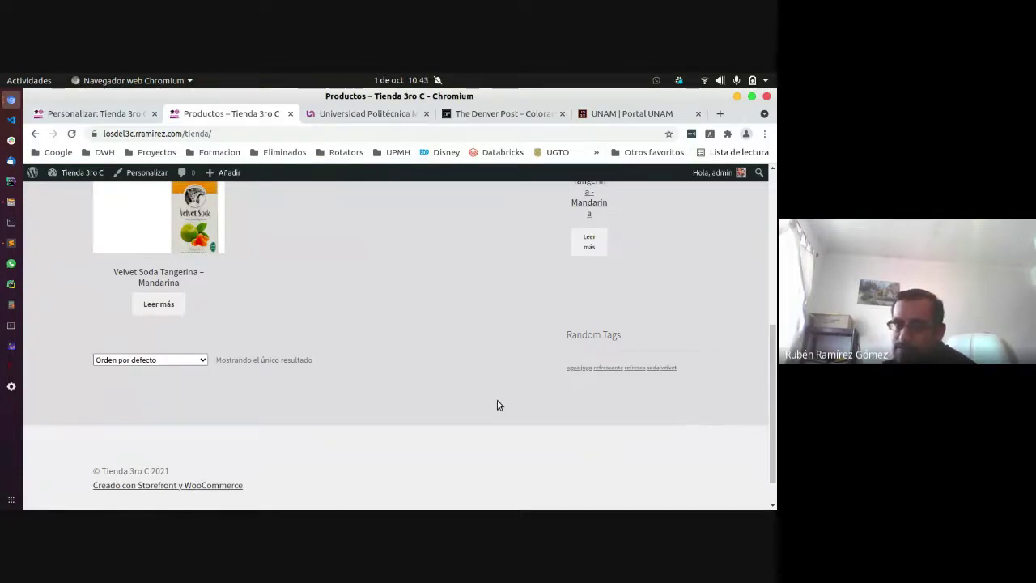
scroll(497, 404, up, 3)
scroll(497, 405, down, 1)
scroll(498, 404, up, 2)
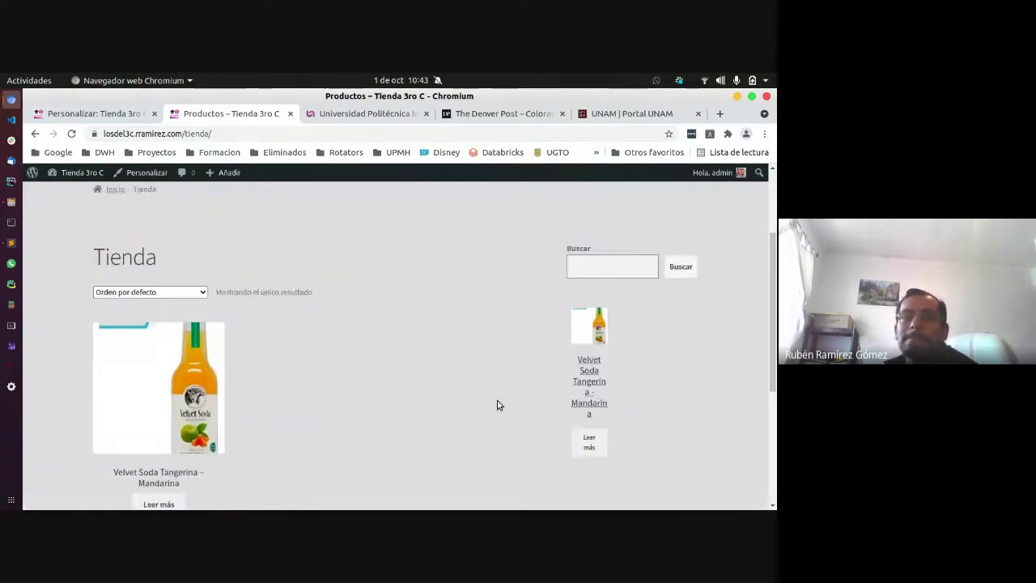
click(93, 113)
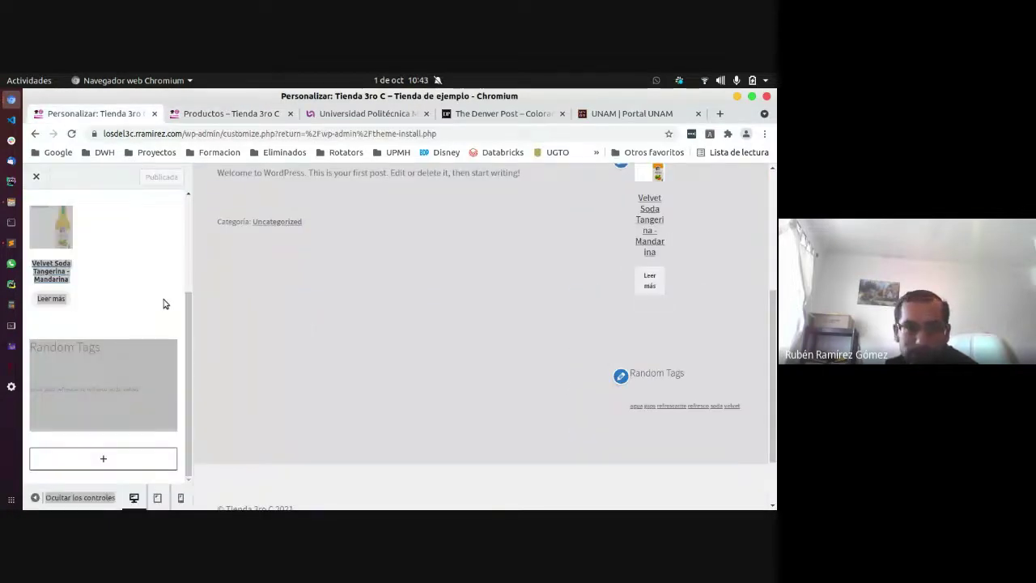
Step: Go back to the widget areas list and open the empty Pie de página, columna 1
click(186, 316)
click(261, 255)
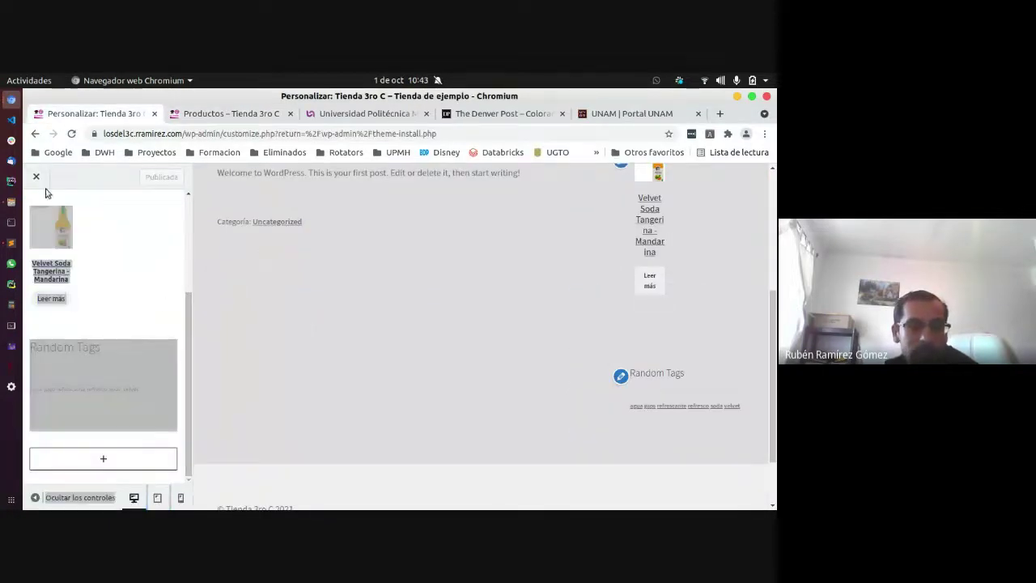
click(191, 311)
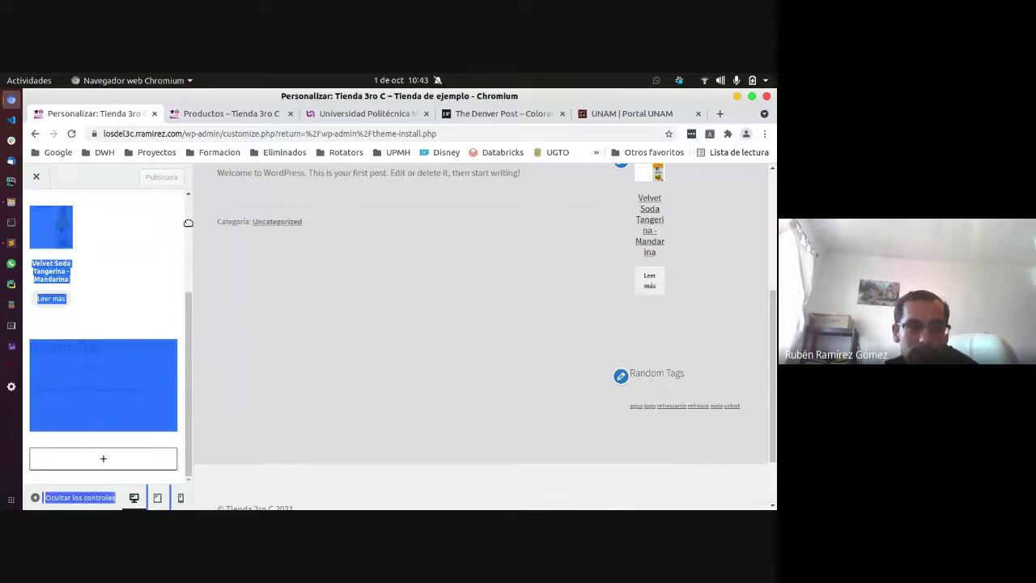
scroll(186, 215, up, 5)
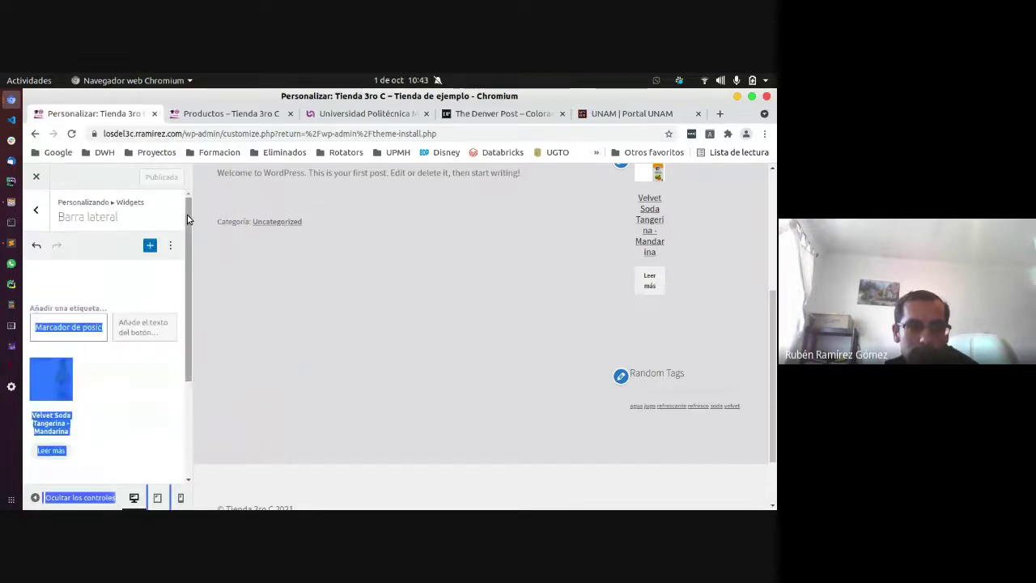
click(37, 212)
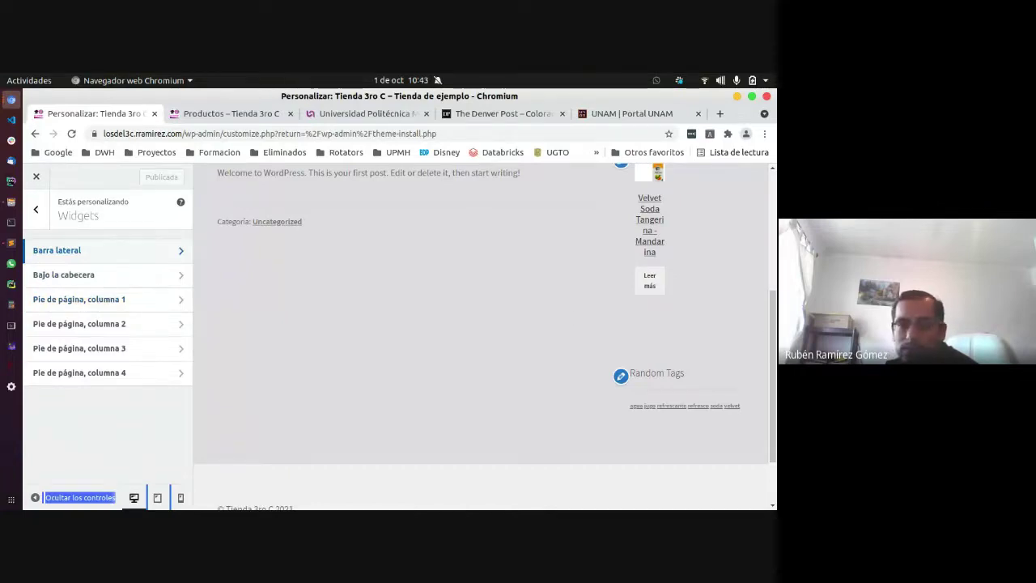
scroll(770, 425, down, 1)
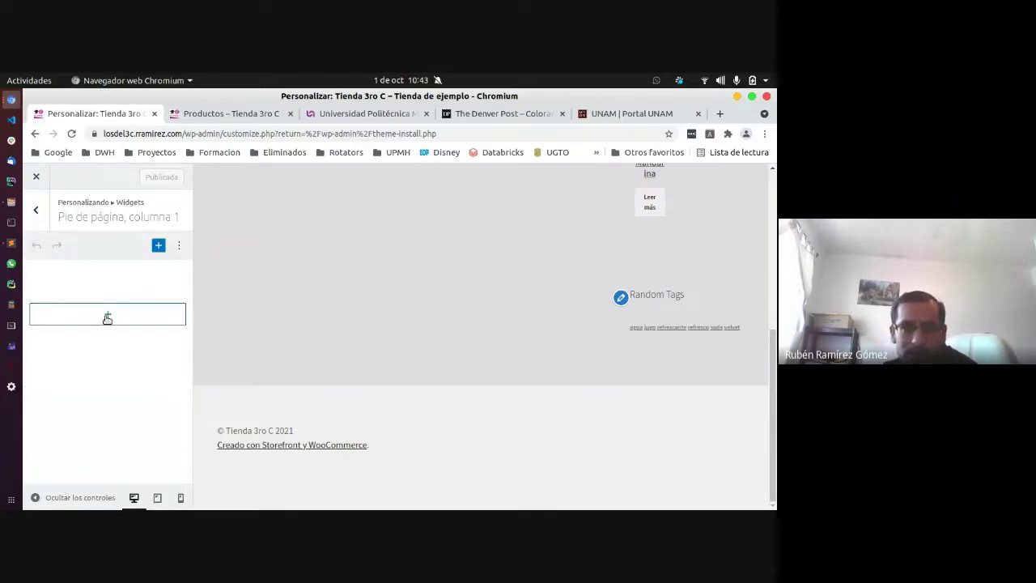
Step: Add a Navigation Menu block to Footer Column 1 using the mnu-politicas menu
click(106, 316)
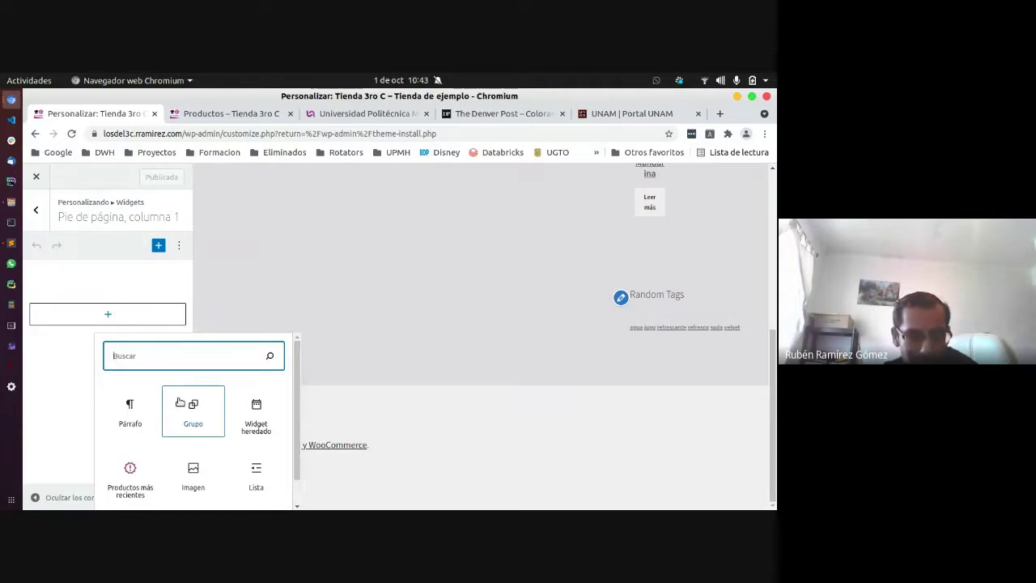
scroll(179, 401, down, 1)
click(186, 498)
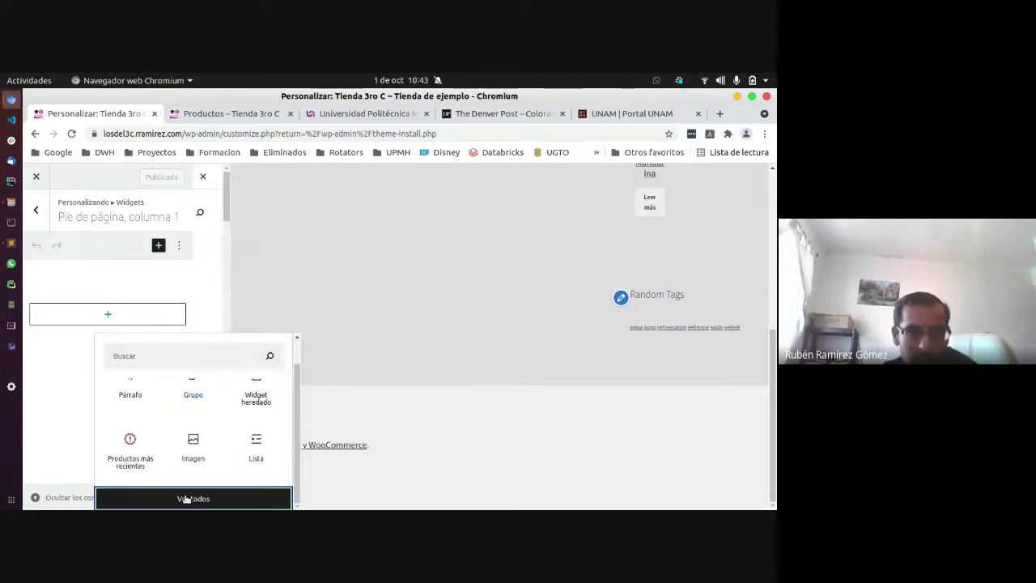
scroll(307, 306, down, 2)
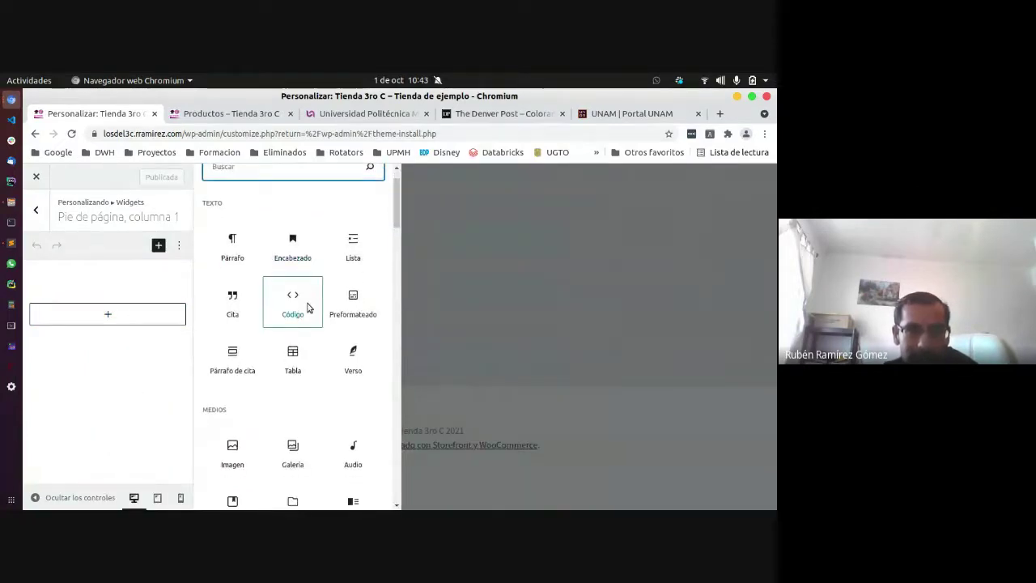
scroll(309, 340, down, 3)
scroll(312, 381, down, 2)
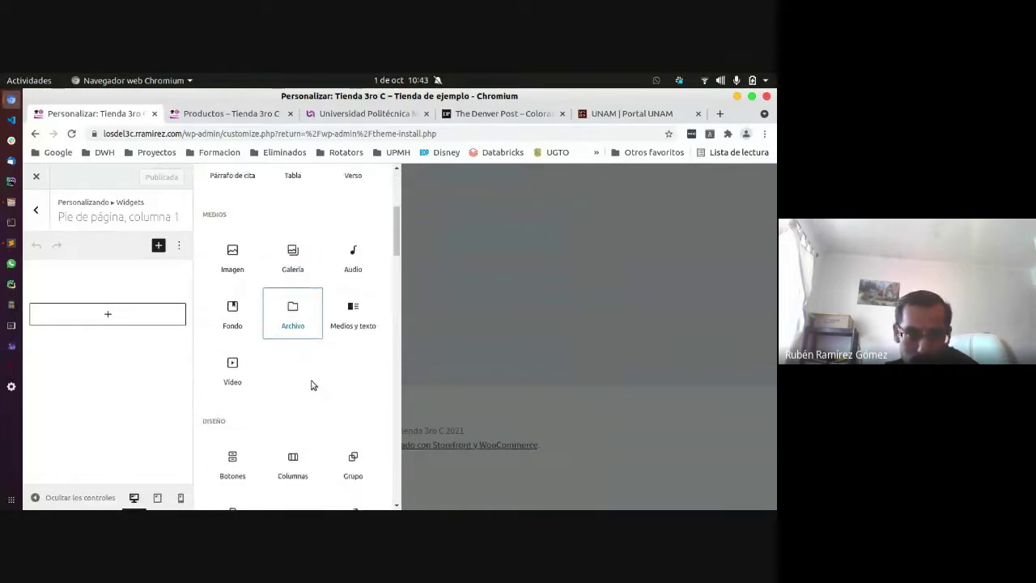
scroll(312, 383, down, 4)
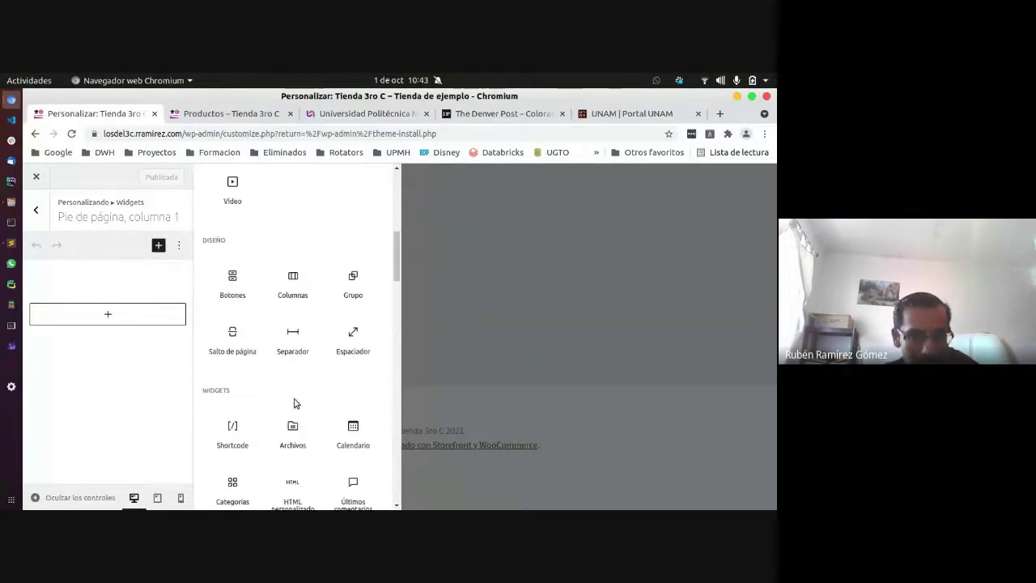
scroll(294, 408, down, 4)
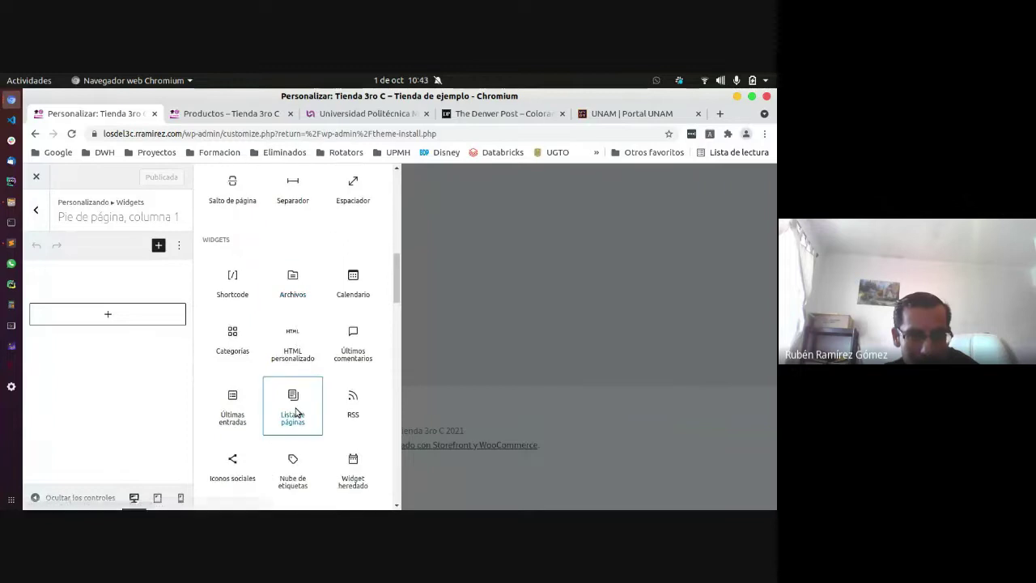
scroll(295, 412, down, 3)
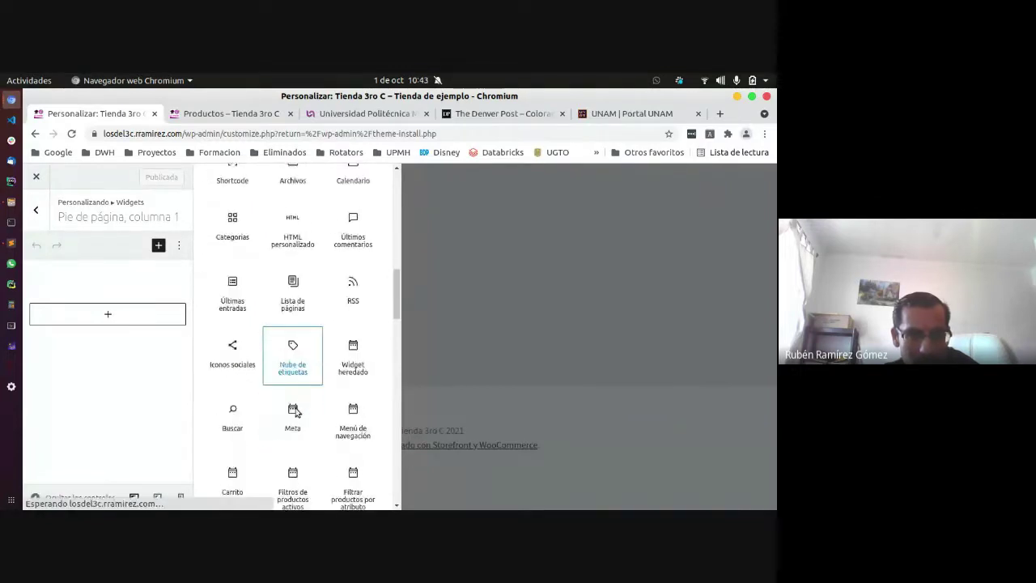
scroll(294, 411, down, 3)
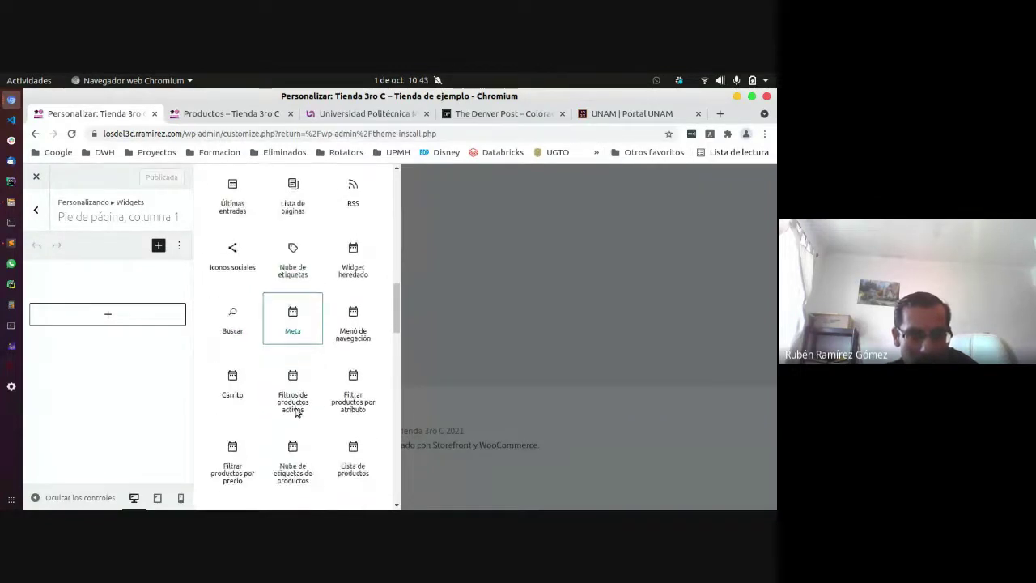
click(353, 324)
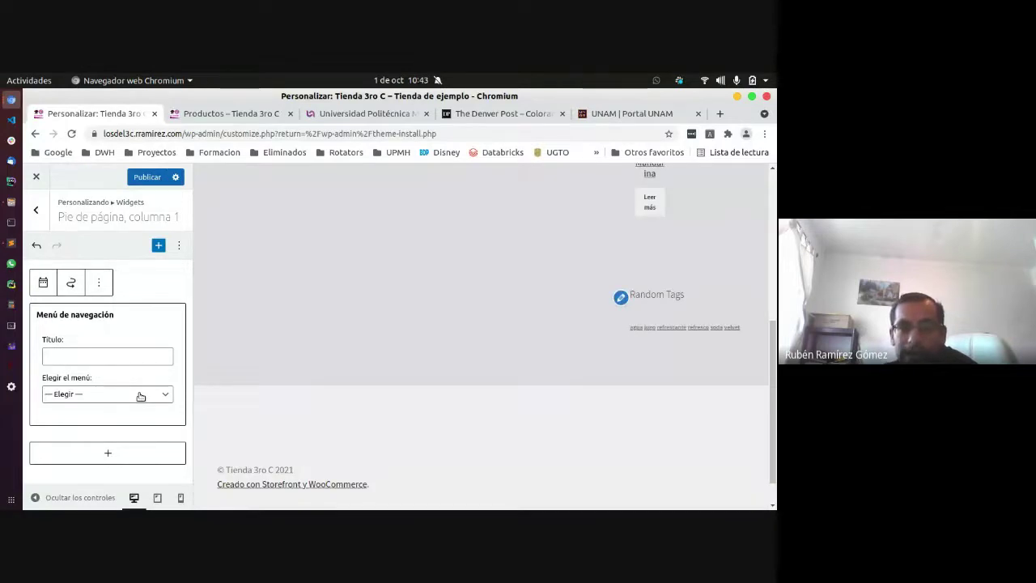
click(140, 395)
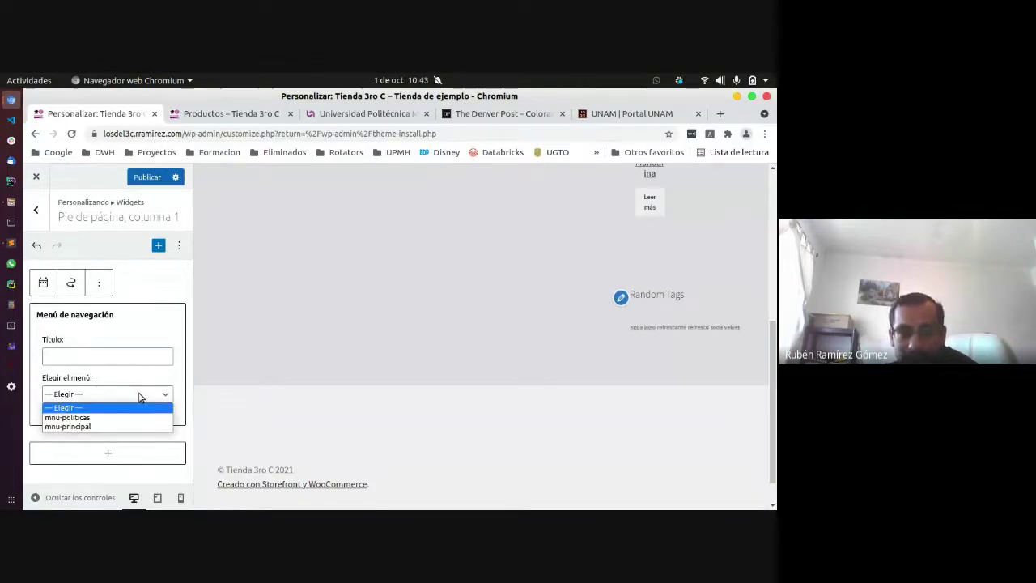
click(88, 418)
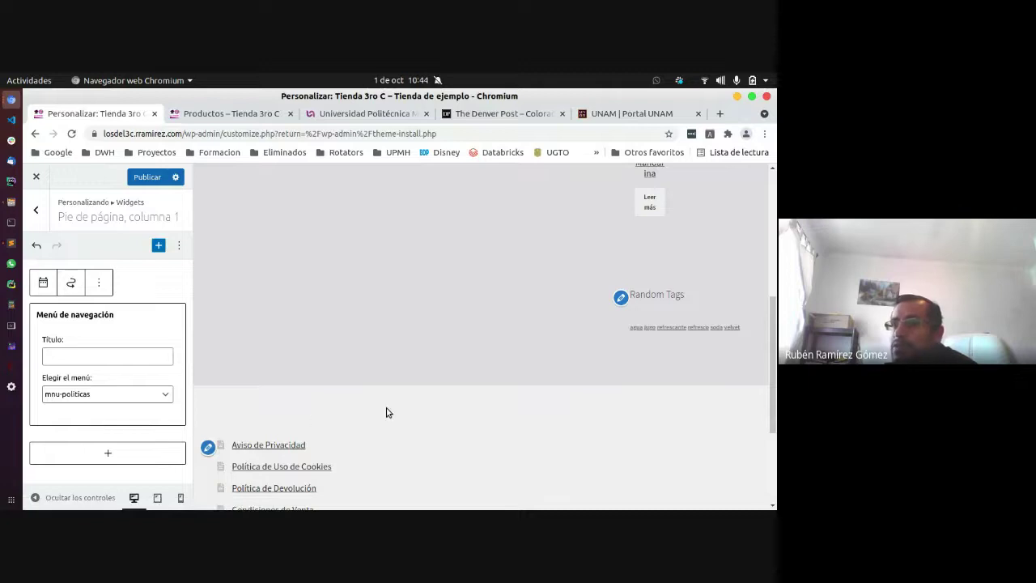
Step: Publish the changes and return to the list of widget areas
scroll(386, 412, down, 3)
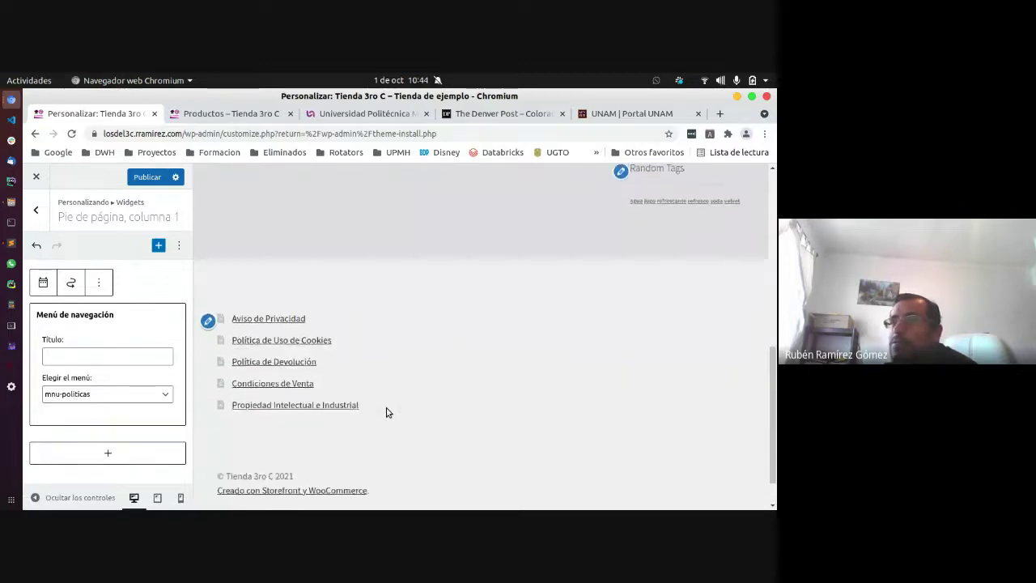
scroll(386, 413, down, 1)
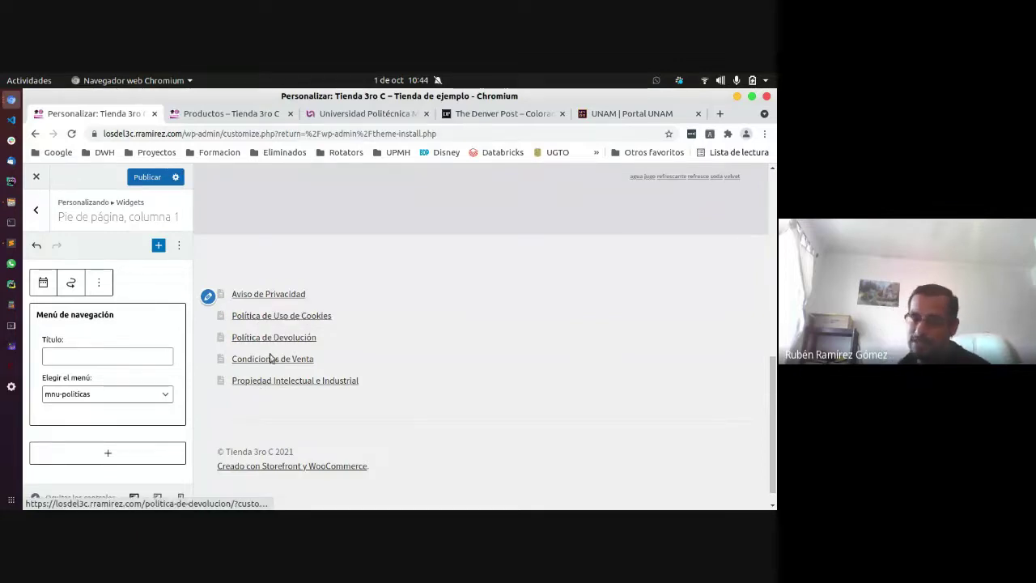
click(153, 177)
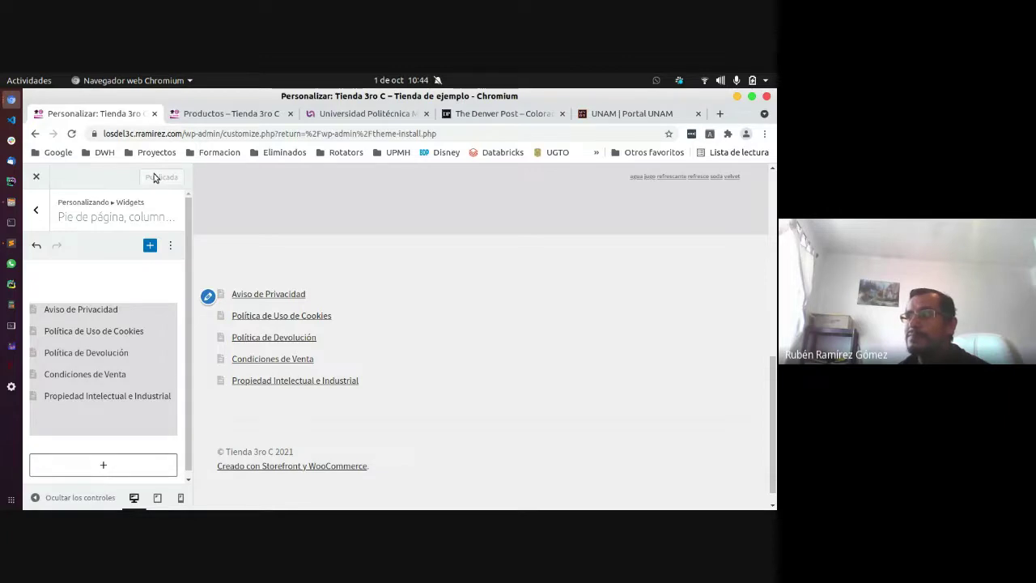
click(36, 212)
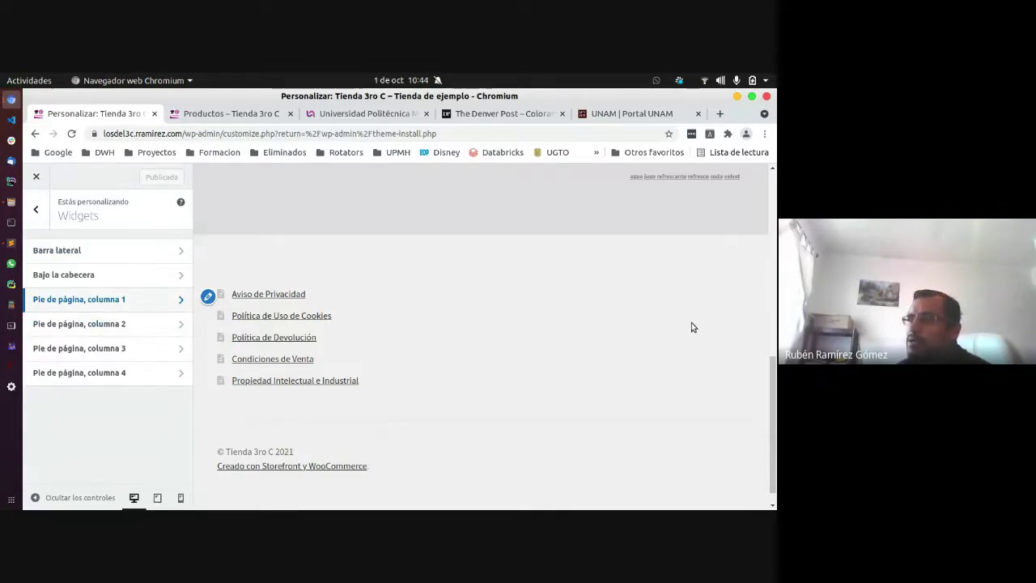
Step: In Footer Column 4, add paragraphs 'Te invitamos a visitarnos en redes sociales:', 'Facebook' and 'Instagram'
click(88, 374)
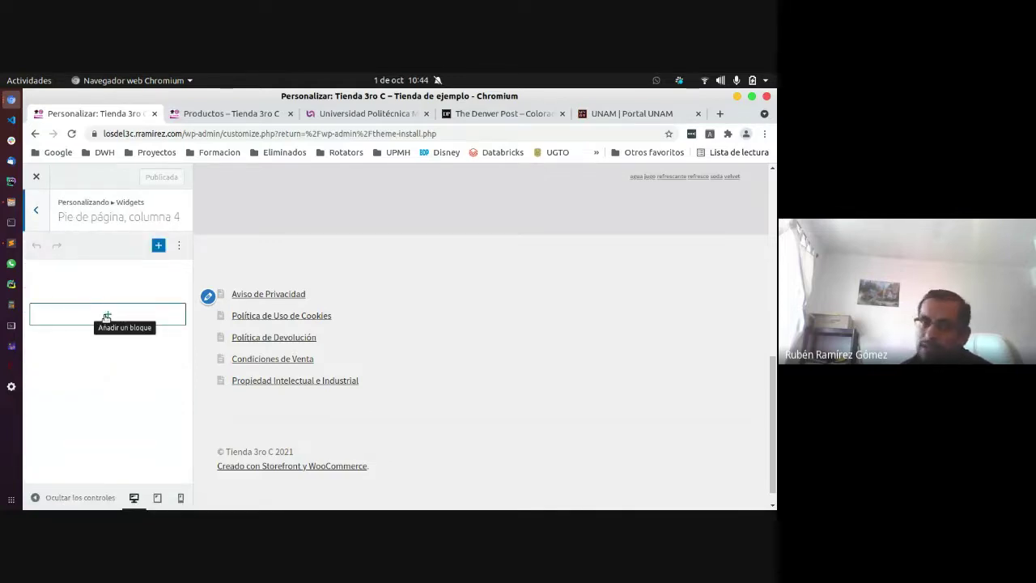
click(107, 315)
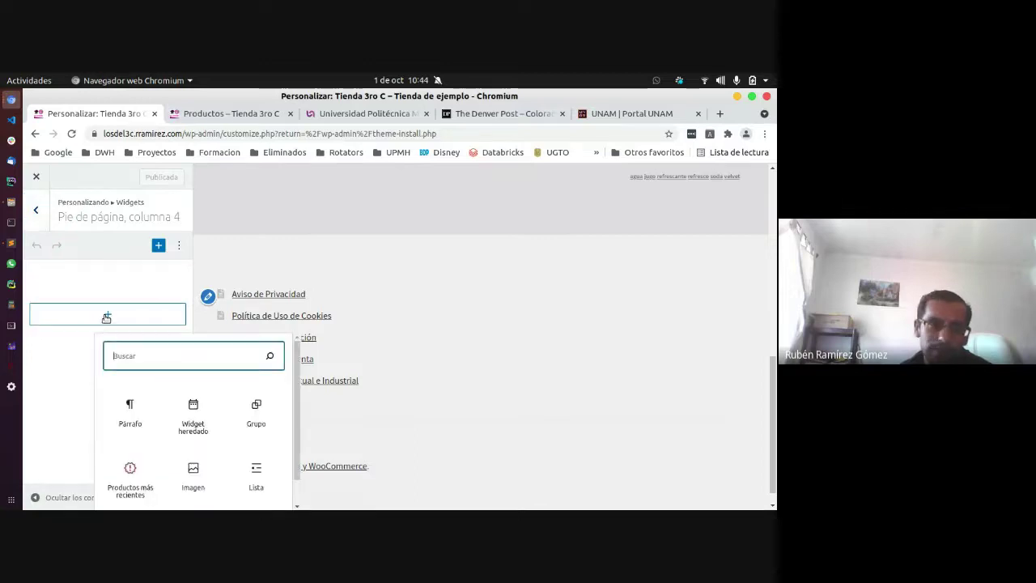
click(129, 409)
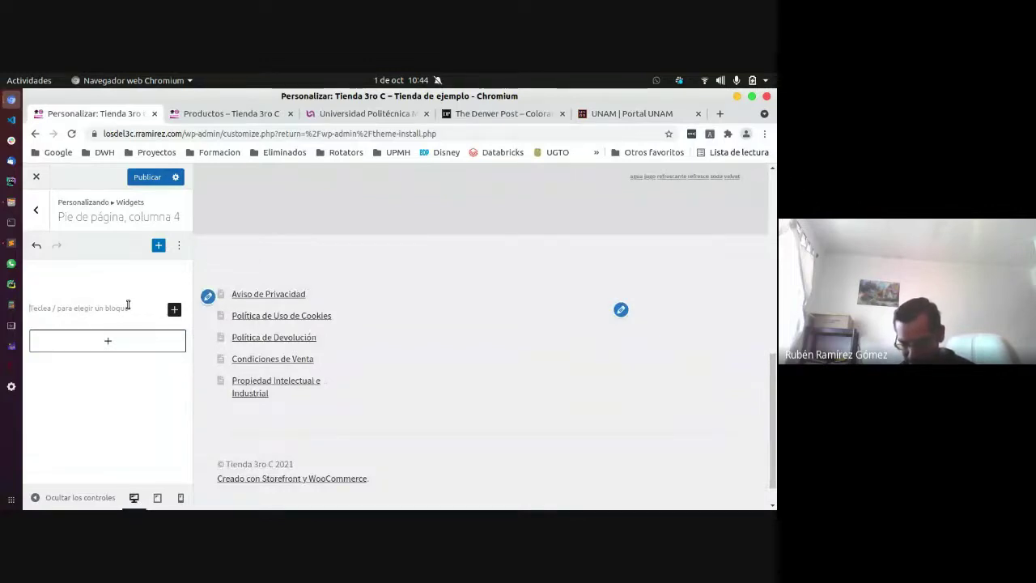
text(Te invitamos)
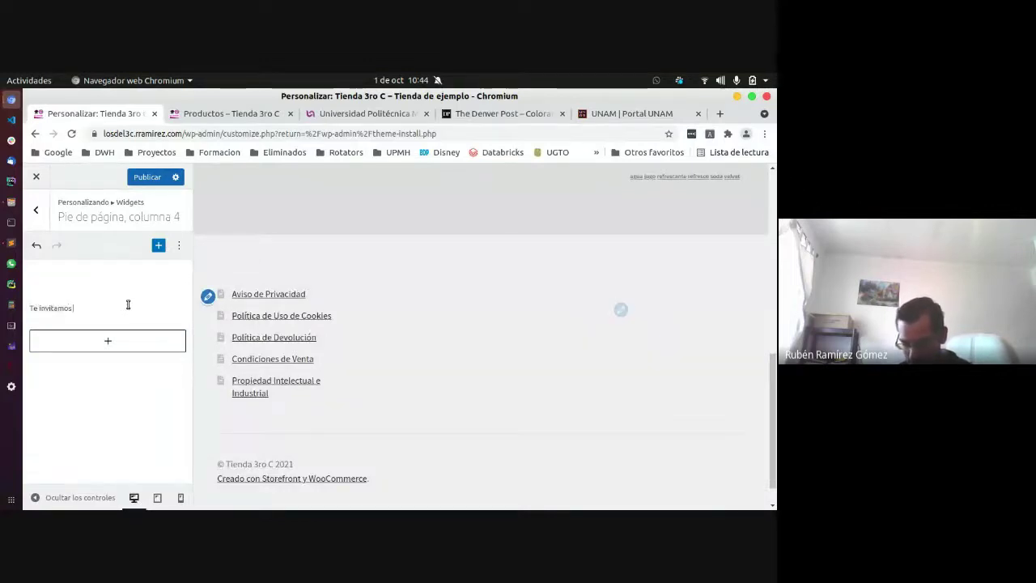
text( a visitarnos)
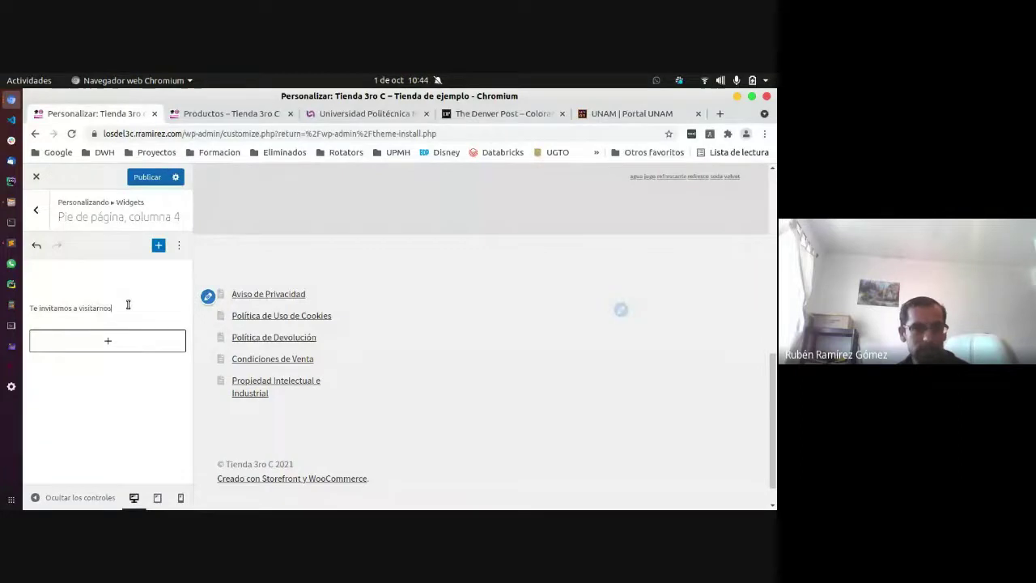
text( en )
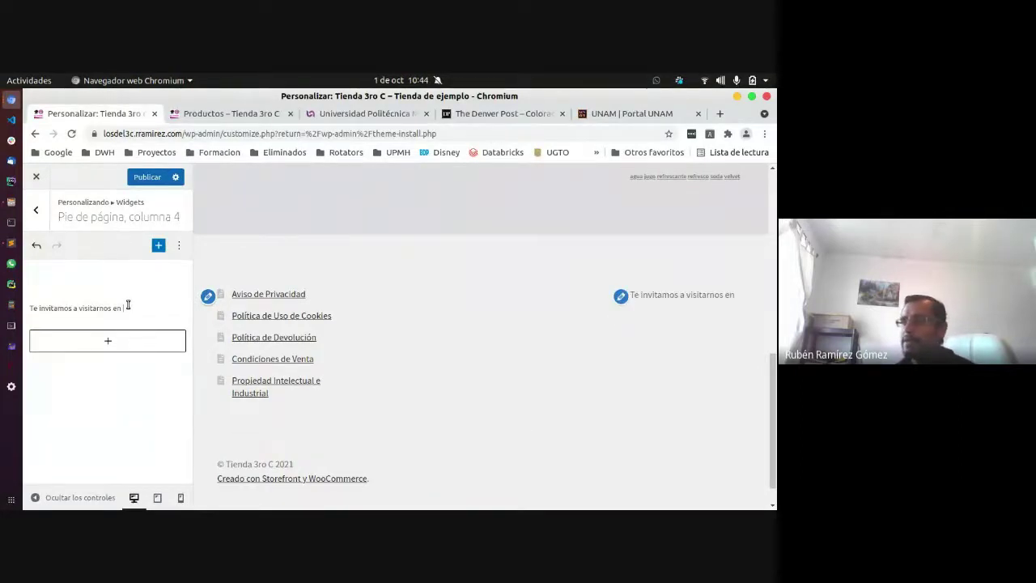
text(redes s)
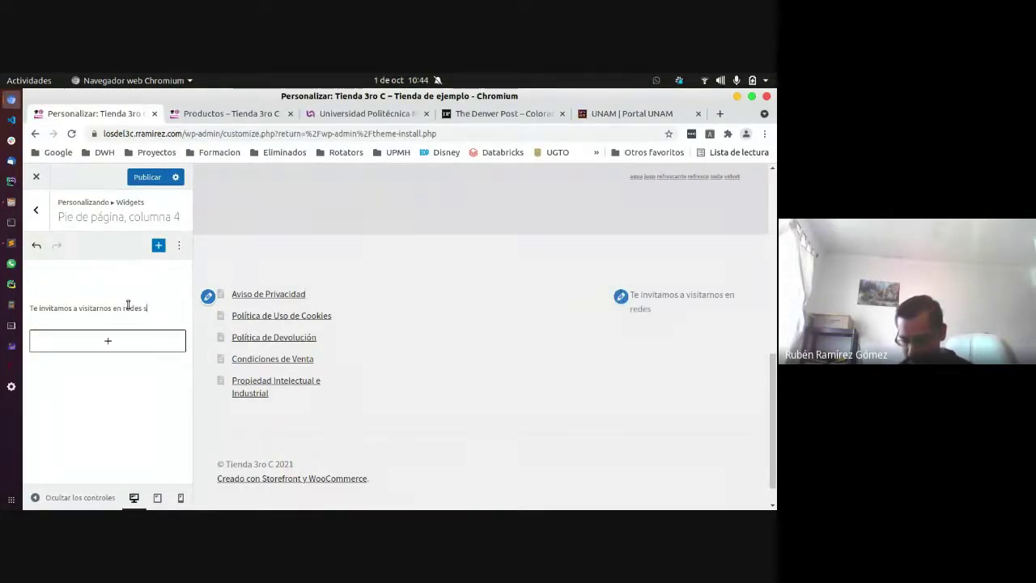
text(ociales)
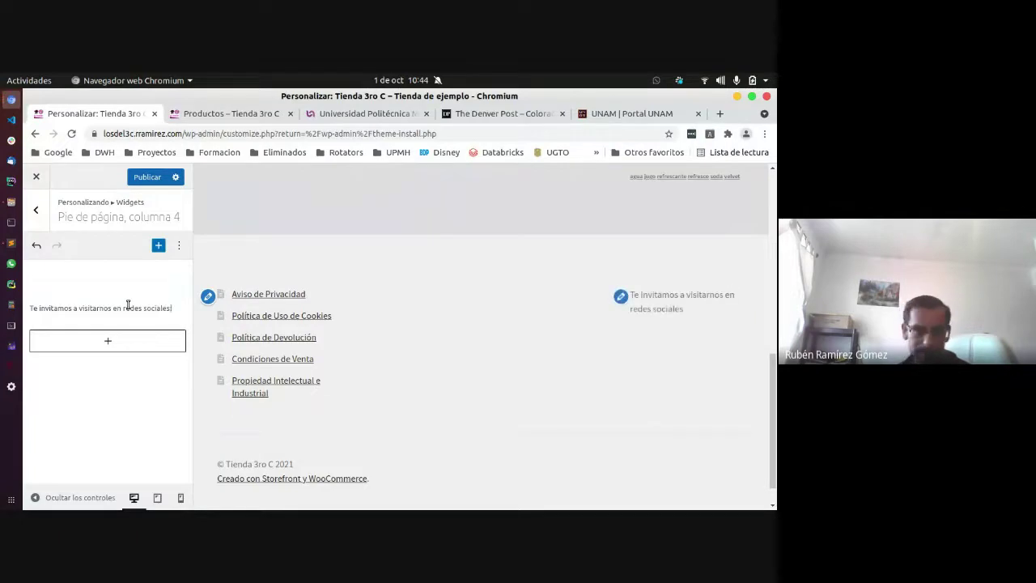
text(:)
key(Return)
text(Fa)
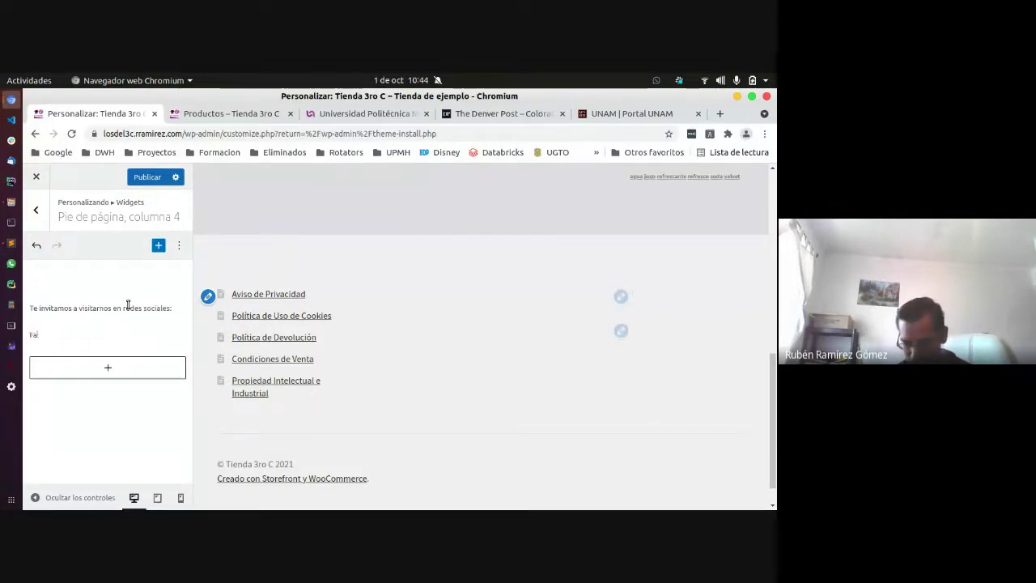
text(ce)
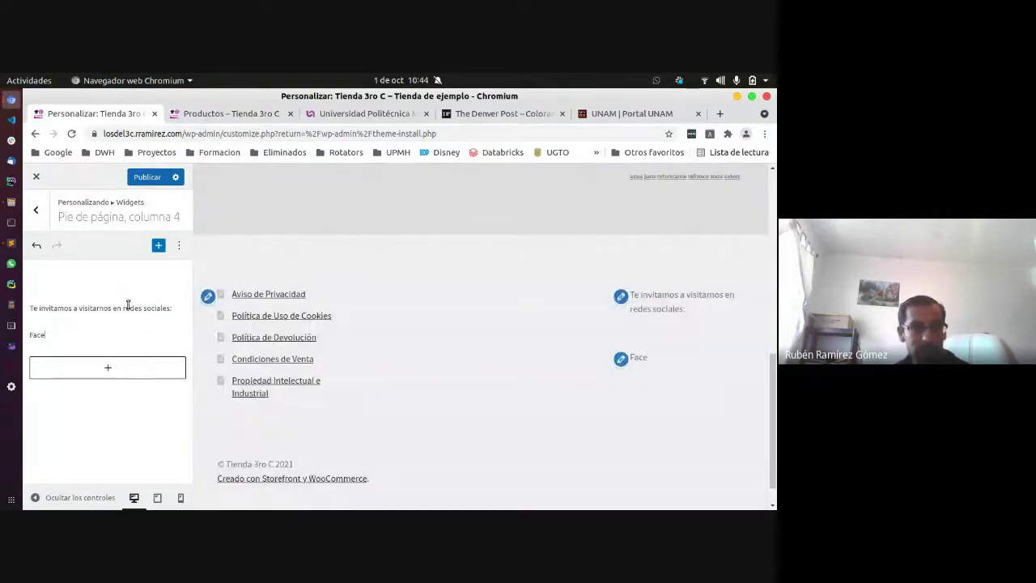
text(book)
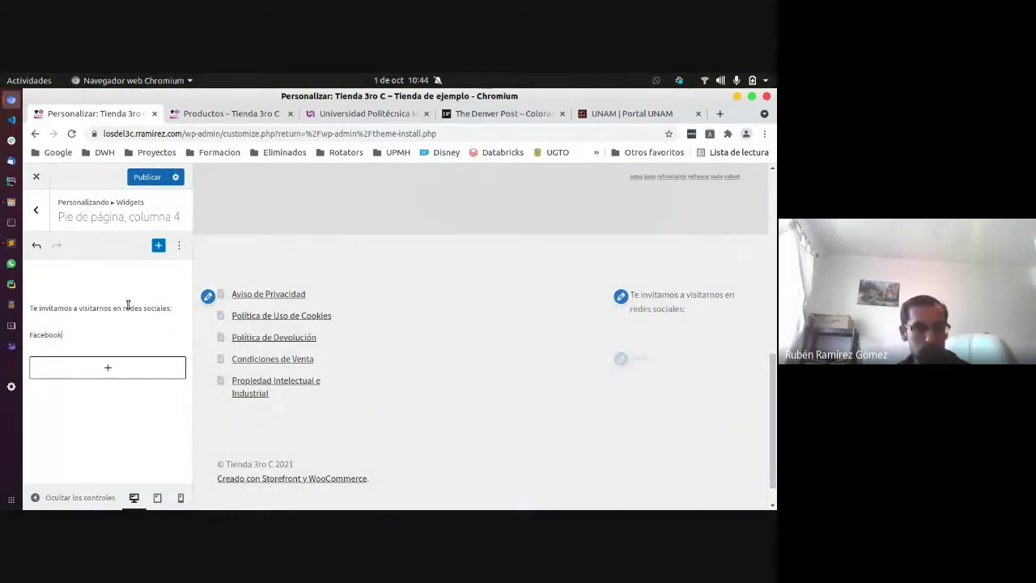
key(Return)
text(Insta)
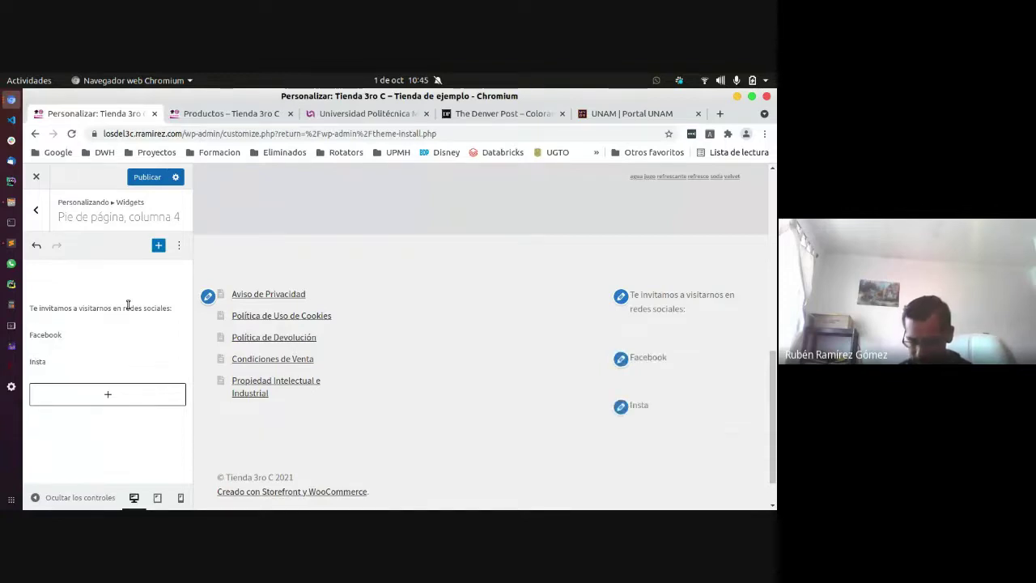
text(gram)
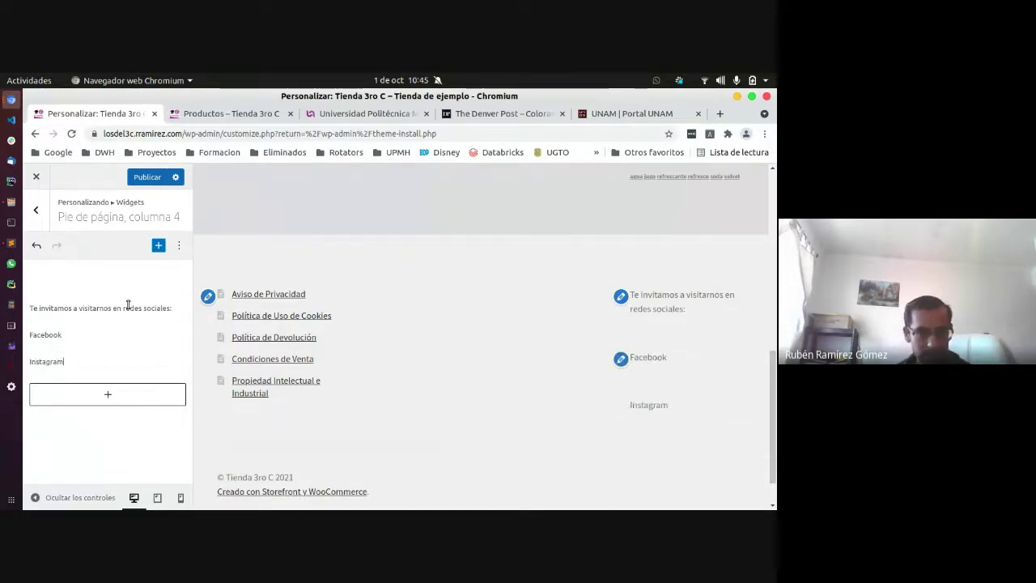
Step: Center-align the Instagram and Facebook paragraphs, then select Facebook to add a link
mouse_move(83, 360)
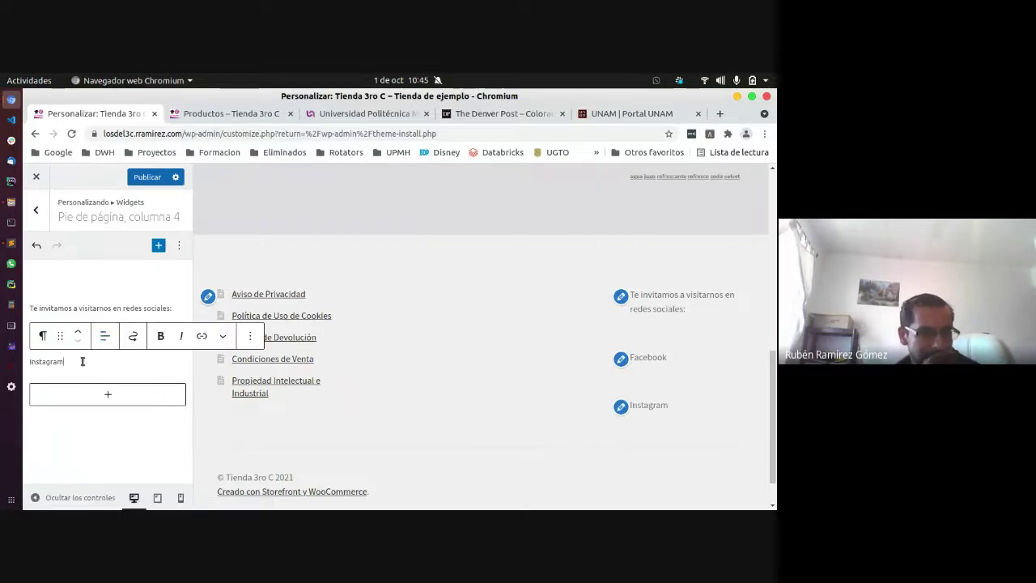
click(104, 340)
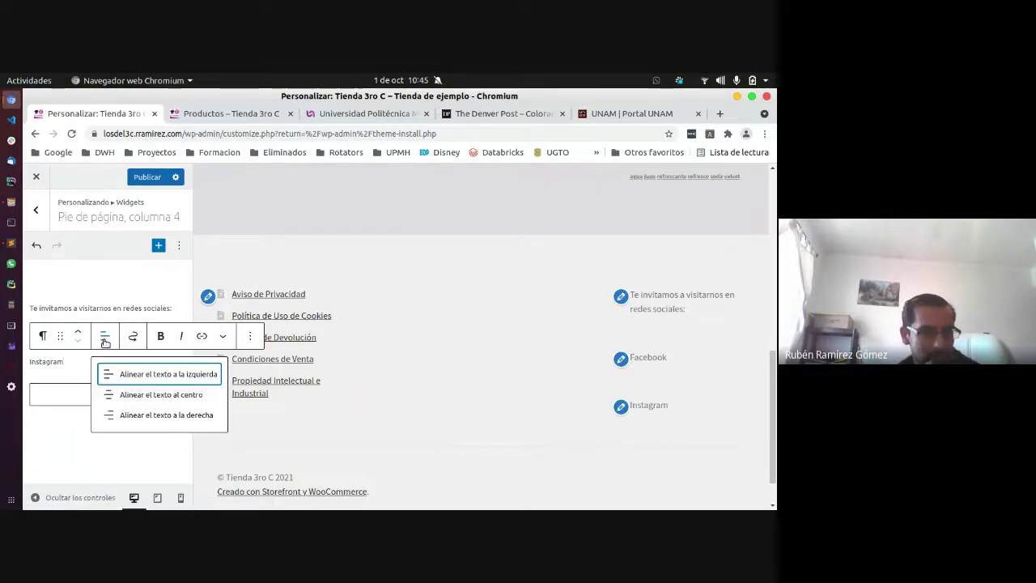
click(131, 395)
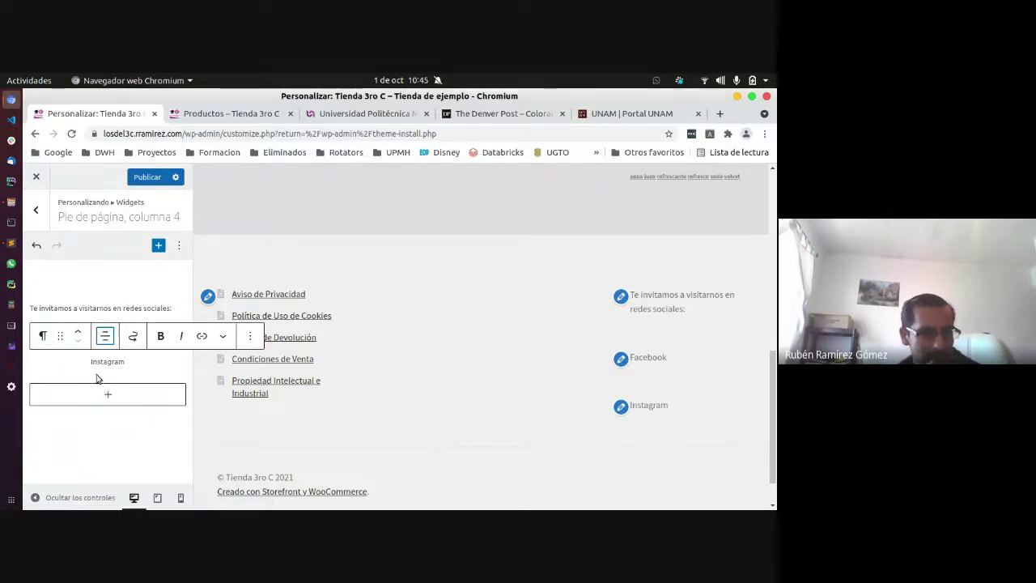
click(61, 308)
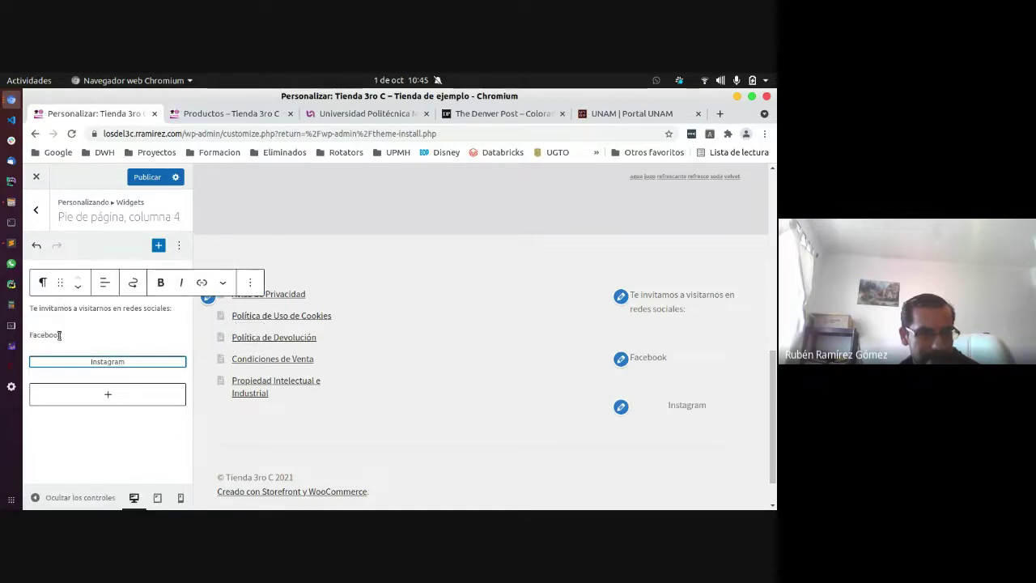
click(59, 334)
click(104, 309)
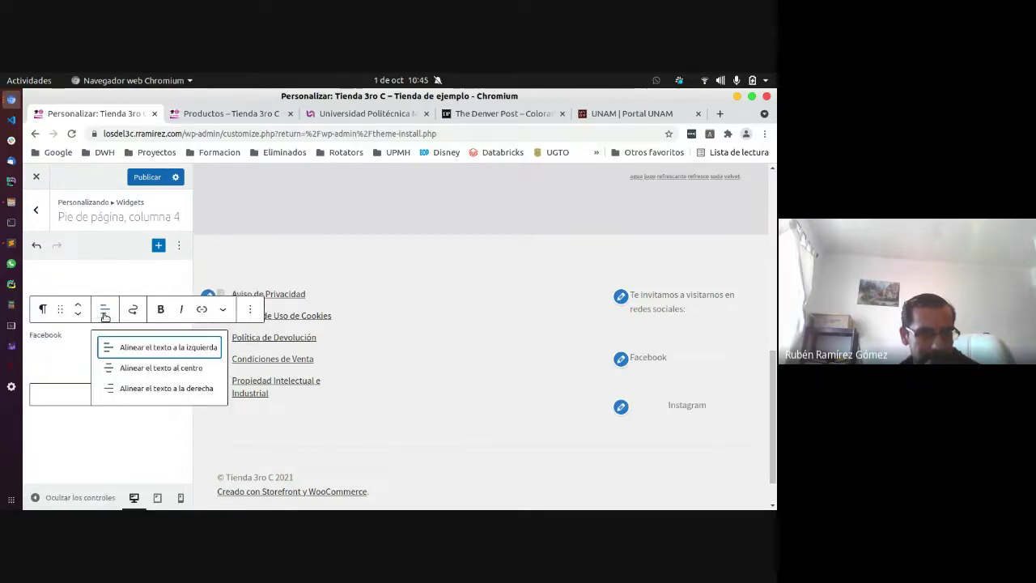
click(137, 366)
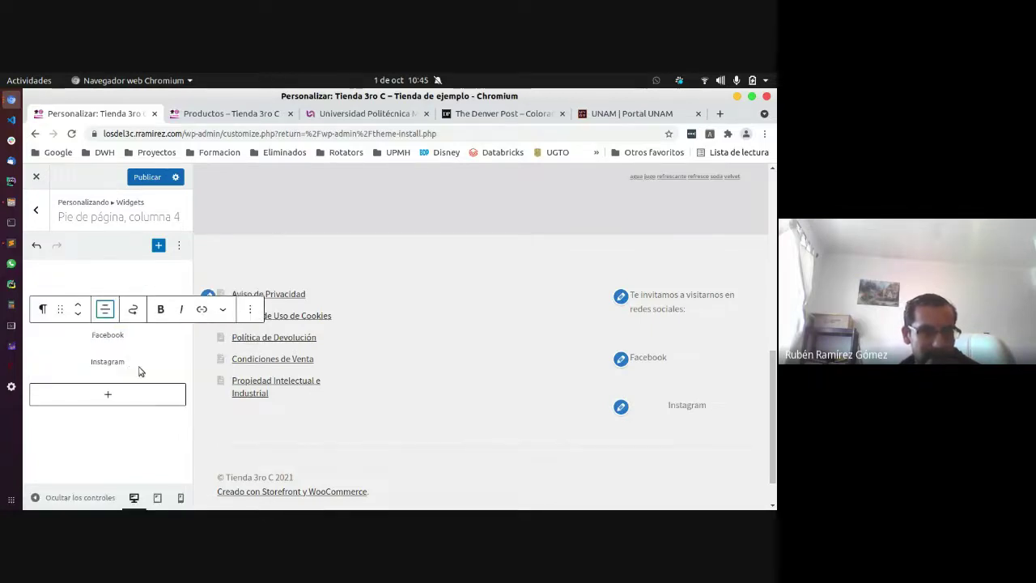
double_click(100, 337)
click(202, 310)
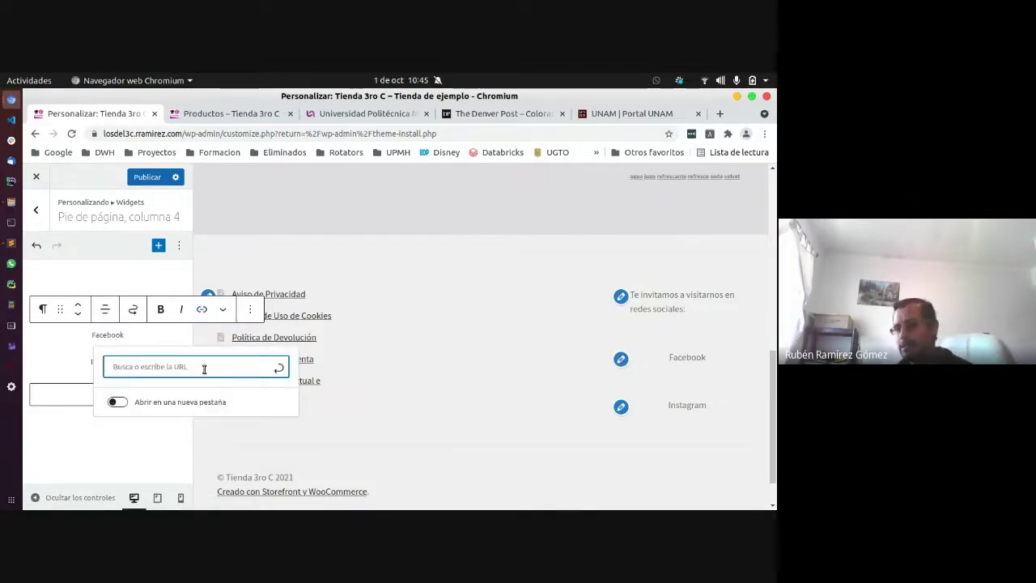
text(https)
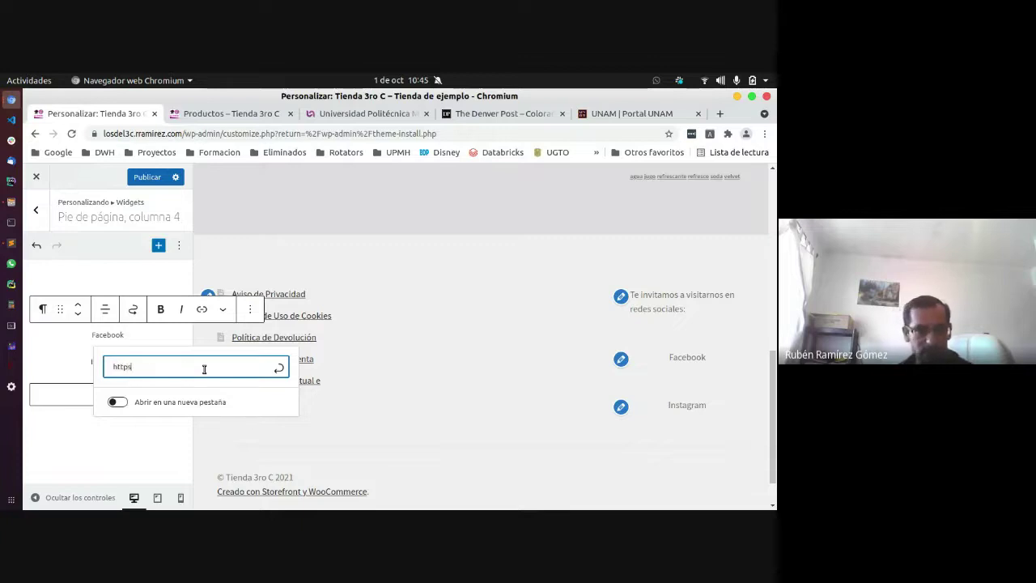
text(:/)
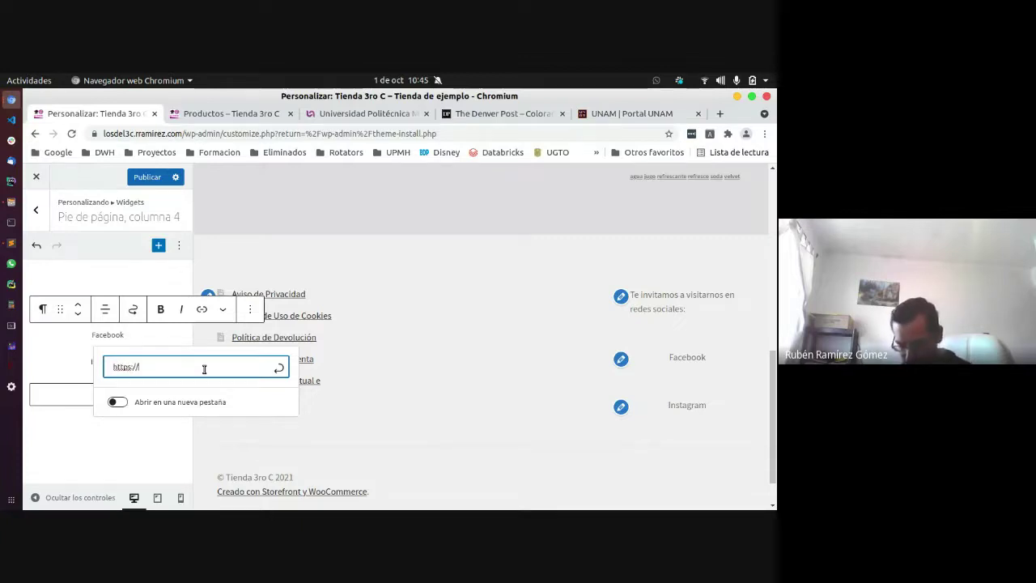
text(/)
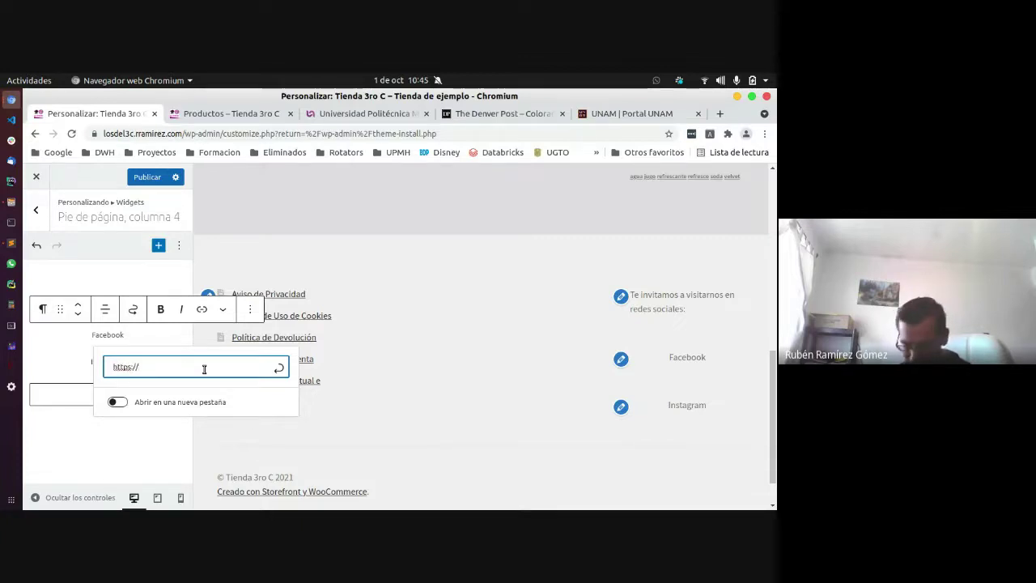
text(www.)
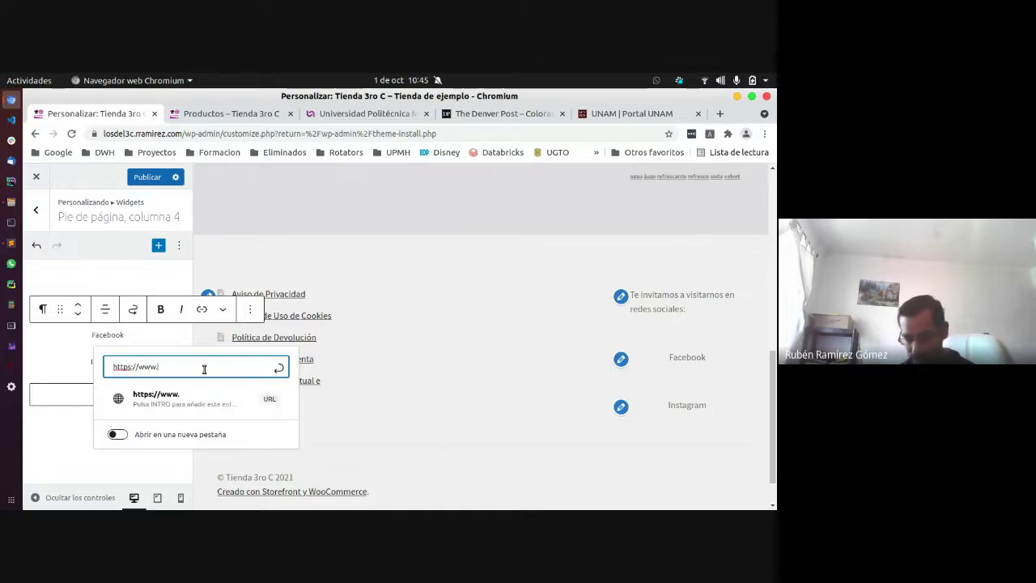
text(faceboo)
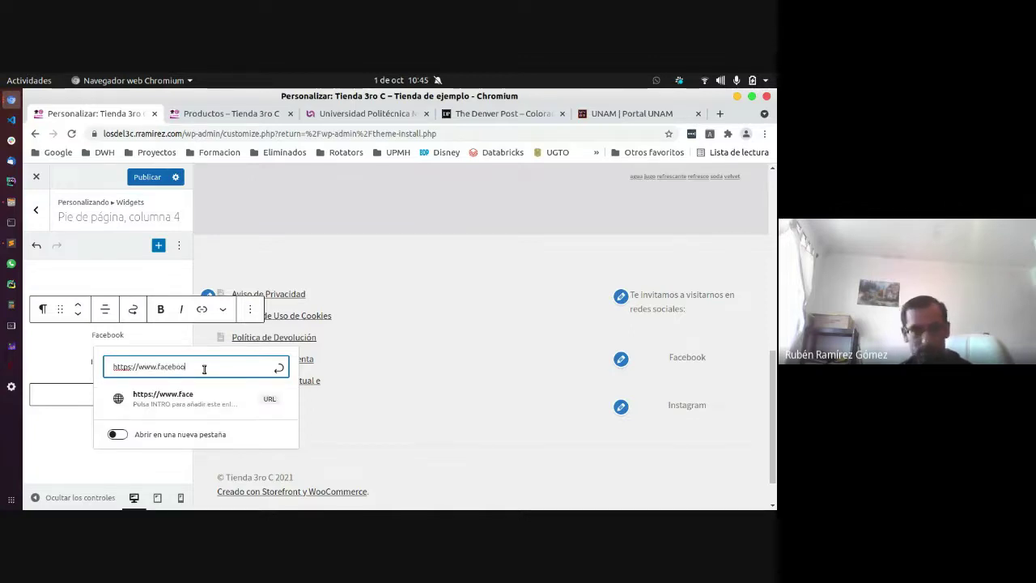
text(k.com)
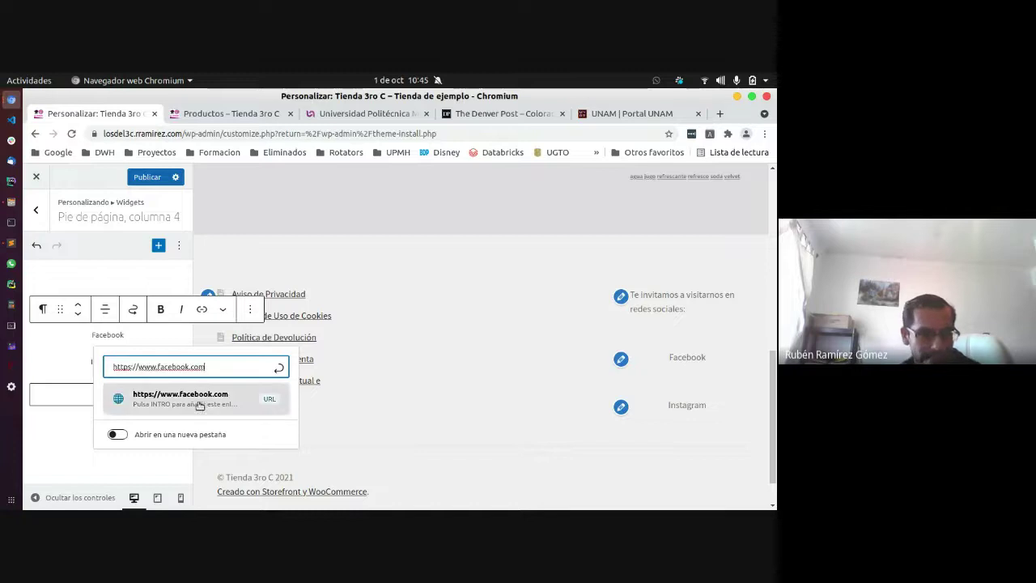
click(118, 435)
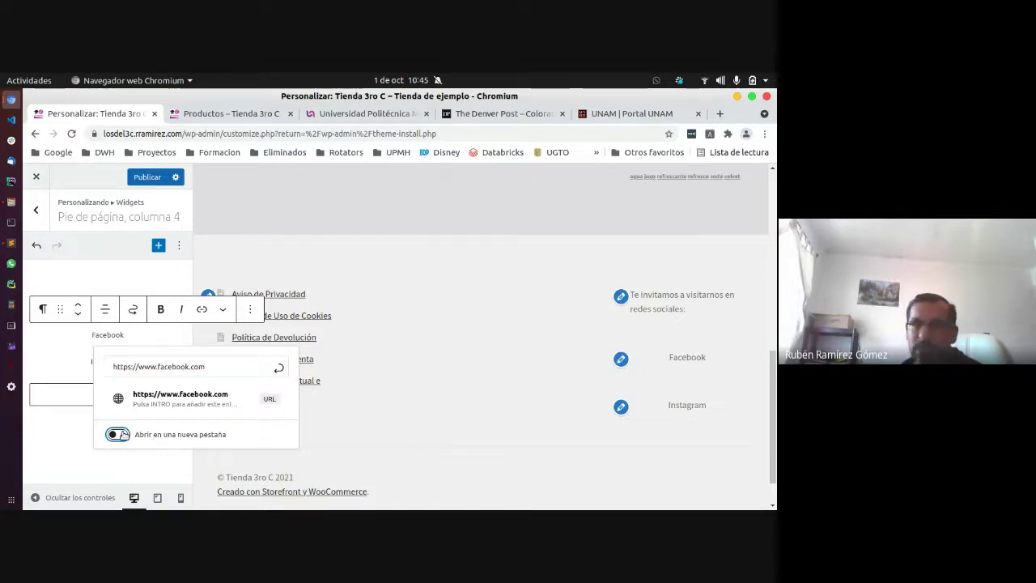
click(186, 398)
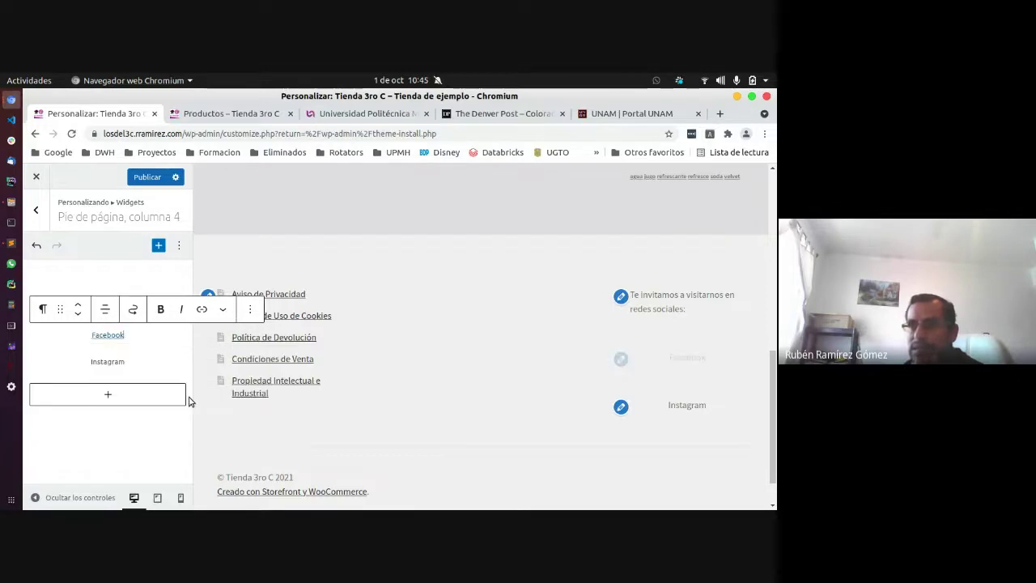
double_click(114, 361)
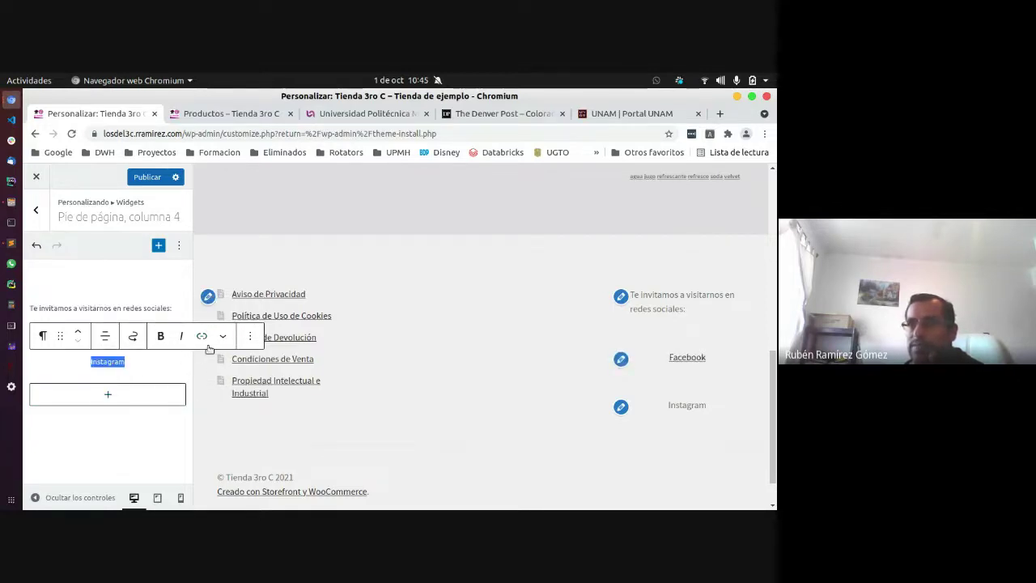
click(201, 336)
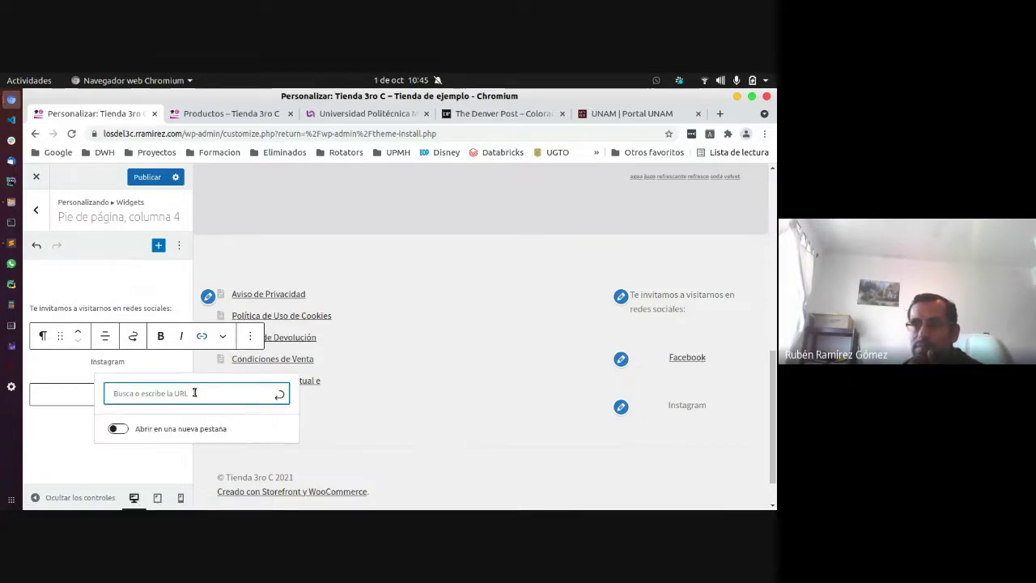
text(http)
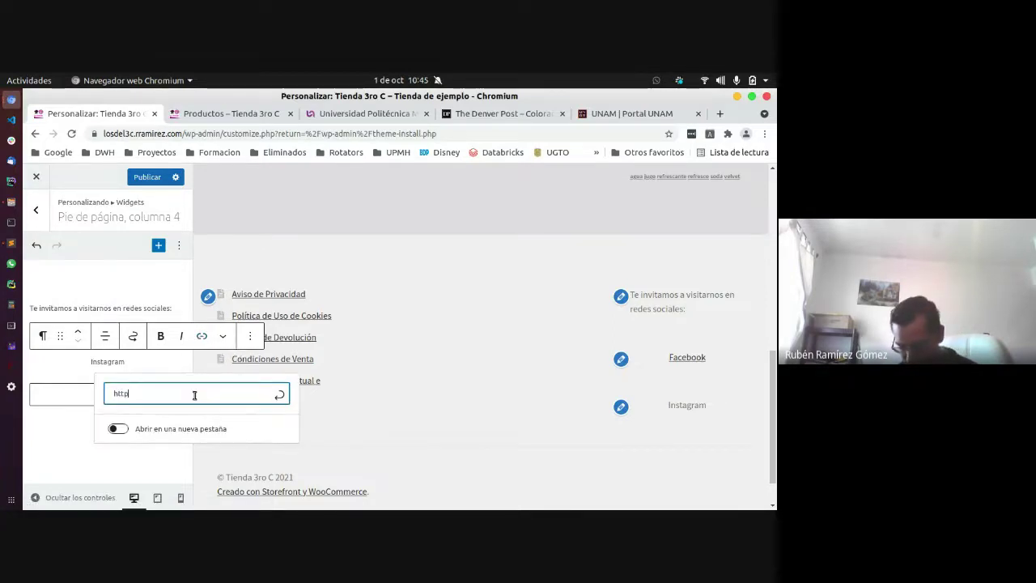
text(s:)
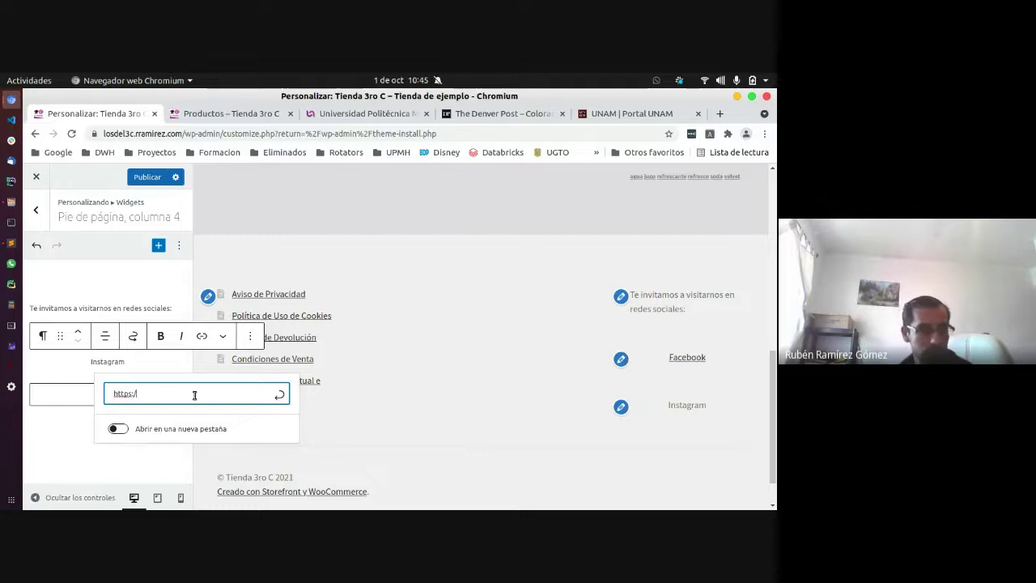
text(//www.)
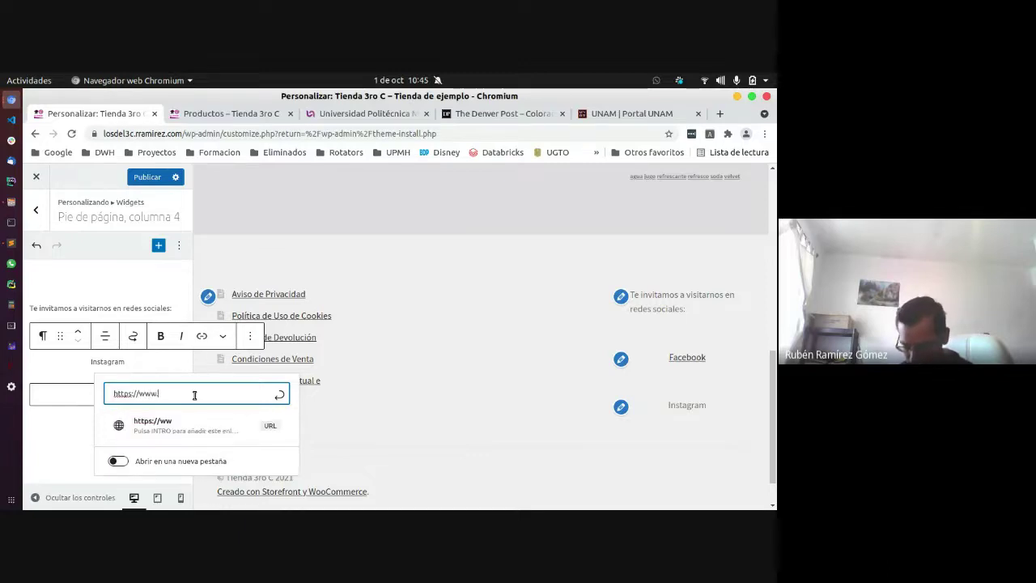
text(instagra)
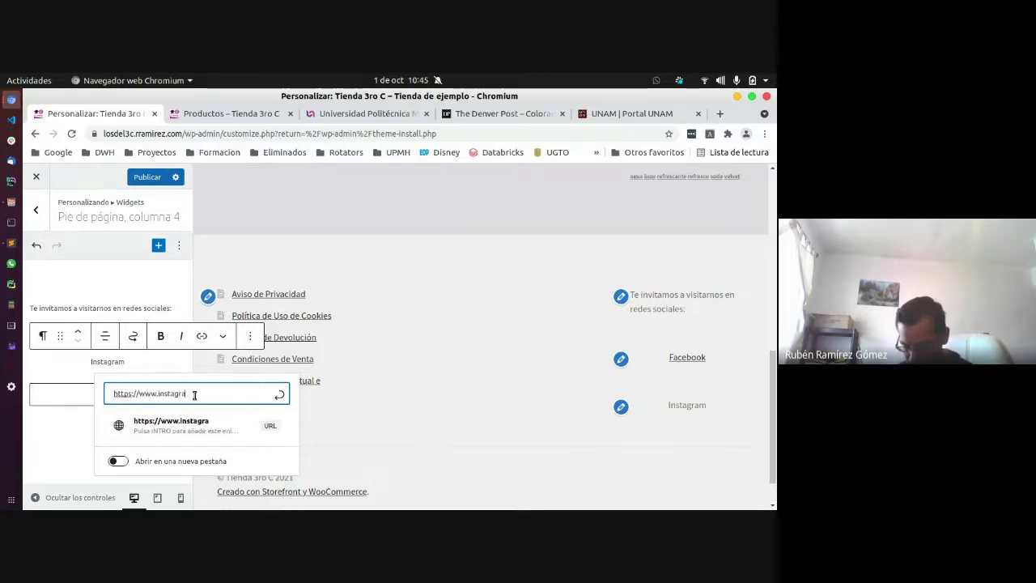
text(m.com.m)
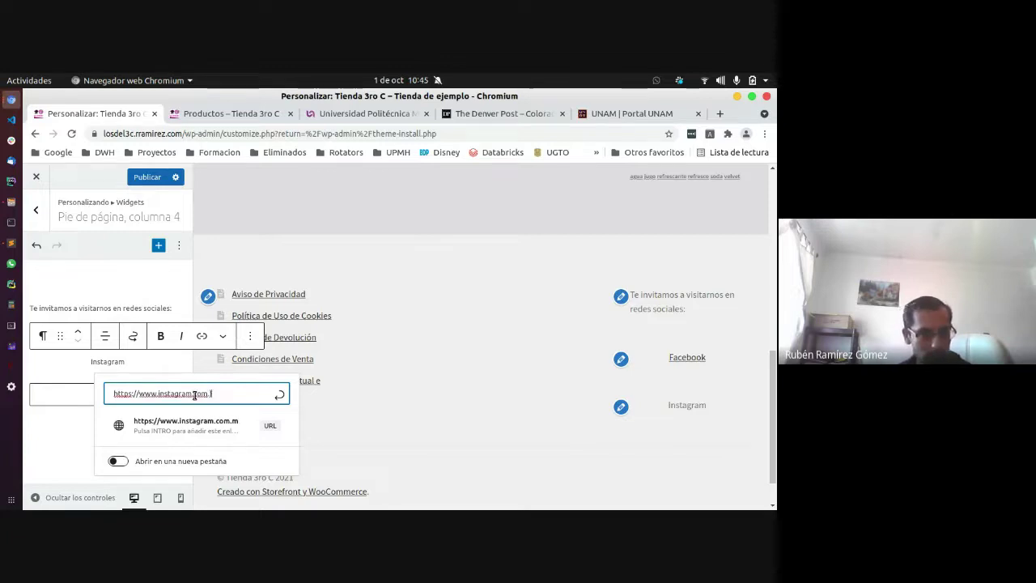
key(BackSpace)
key(BackSpace)
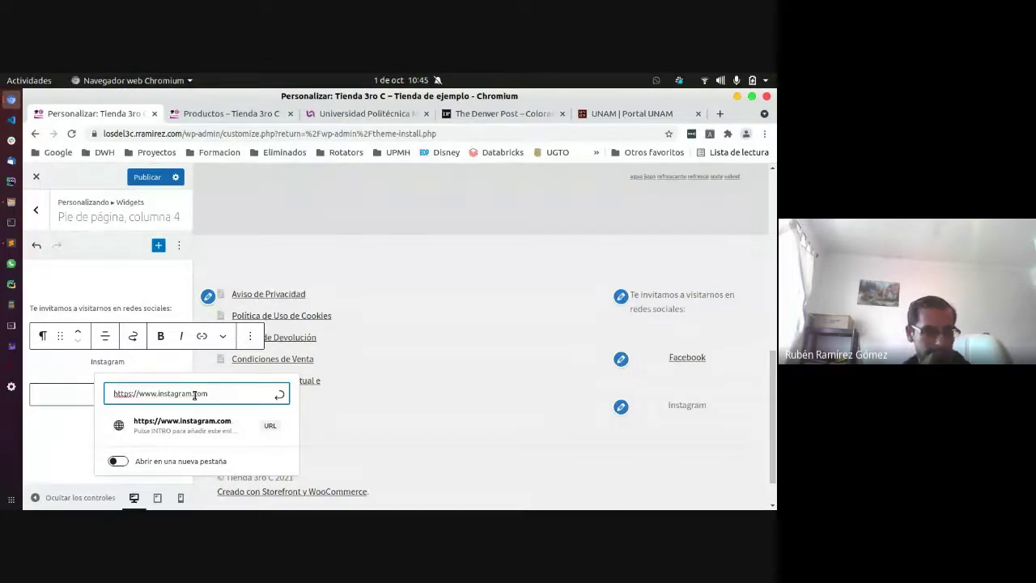
click(120, 461)
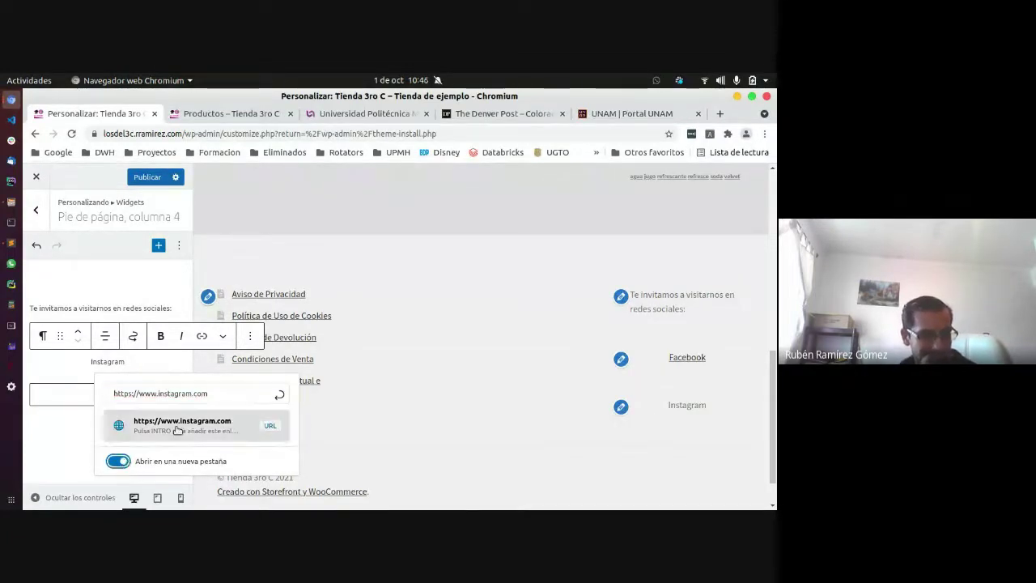
click(177, 427)
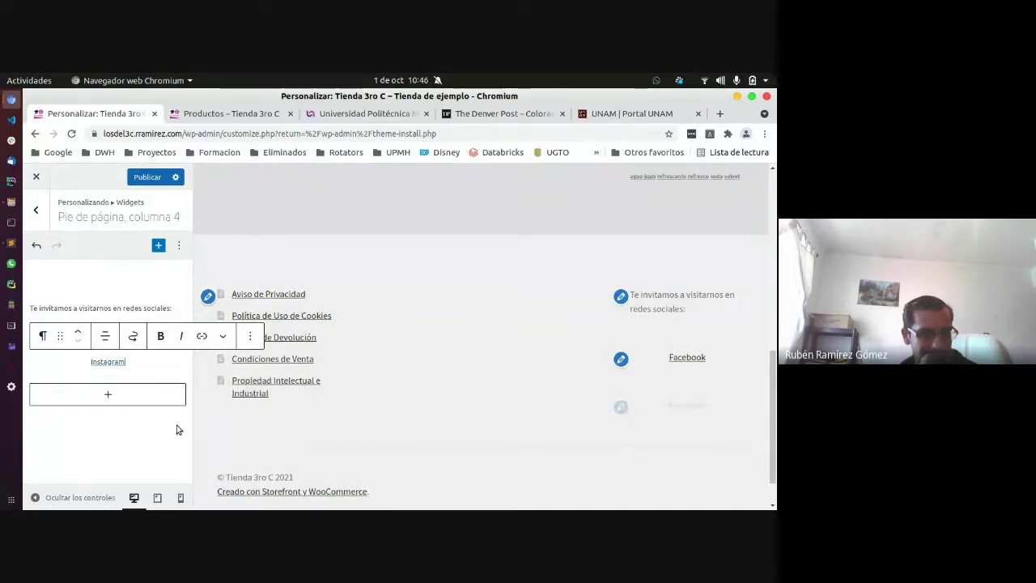
click(411, 405)
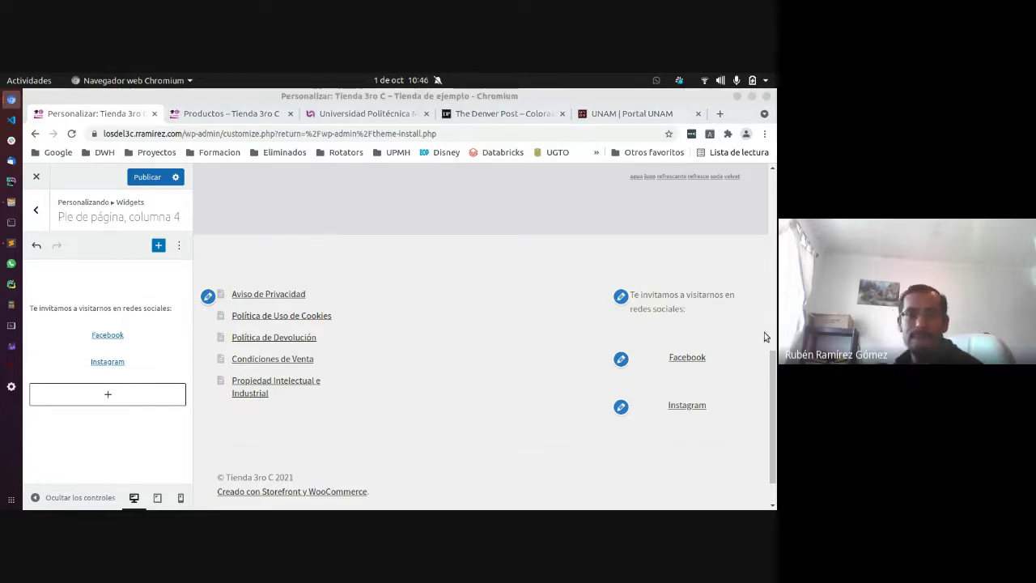
Step: Publish the footer changes and reload the shop page to view its new footer
scroll(502, 316, up, 3)
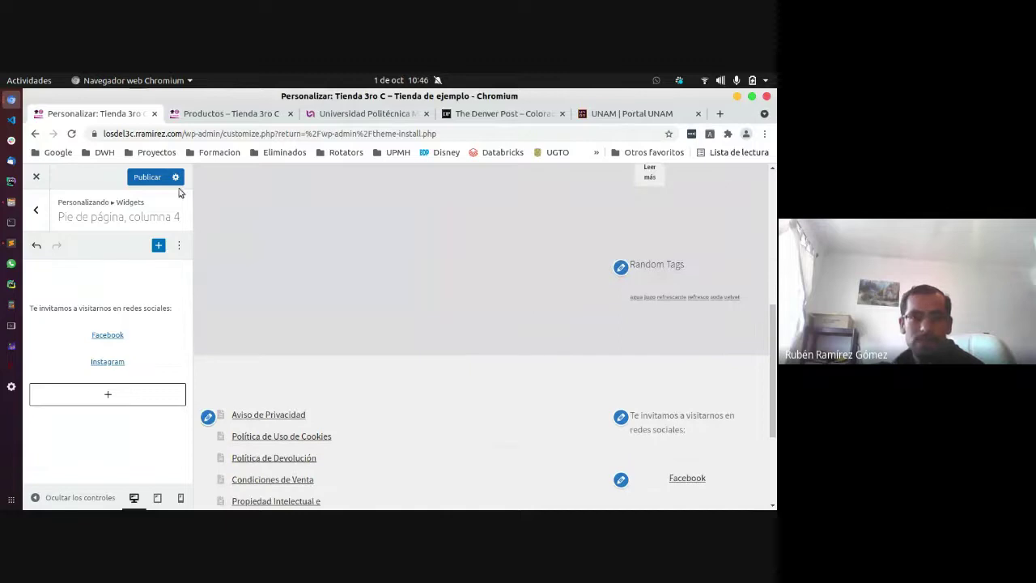
click(141, 178)
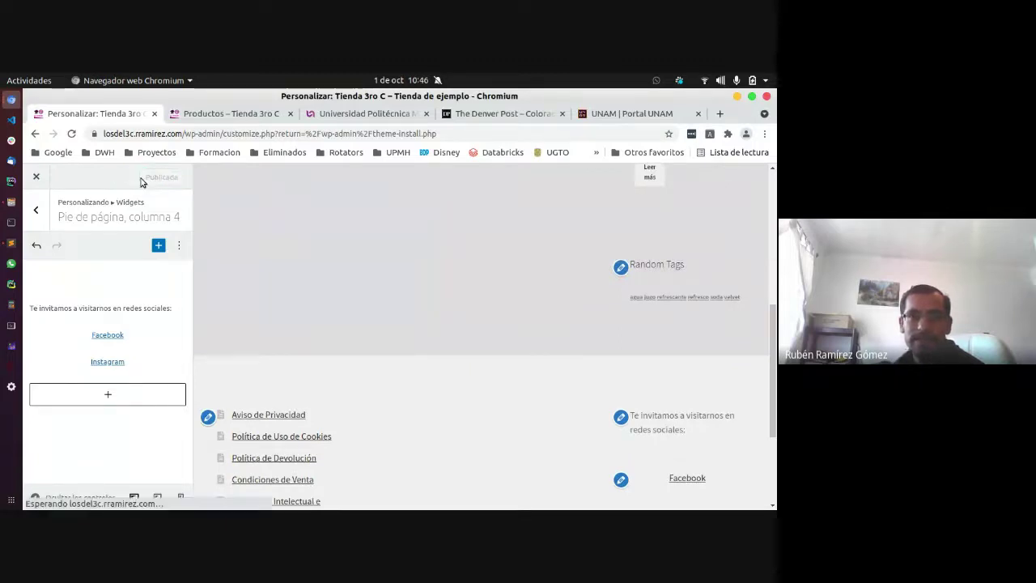
click(230, 113)
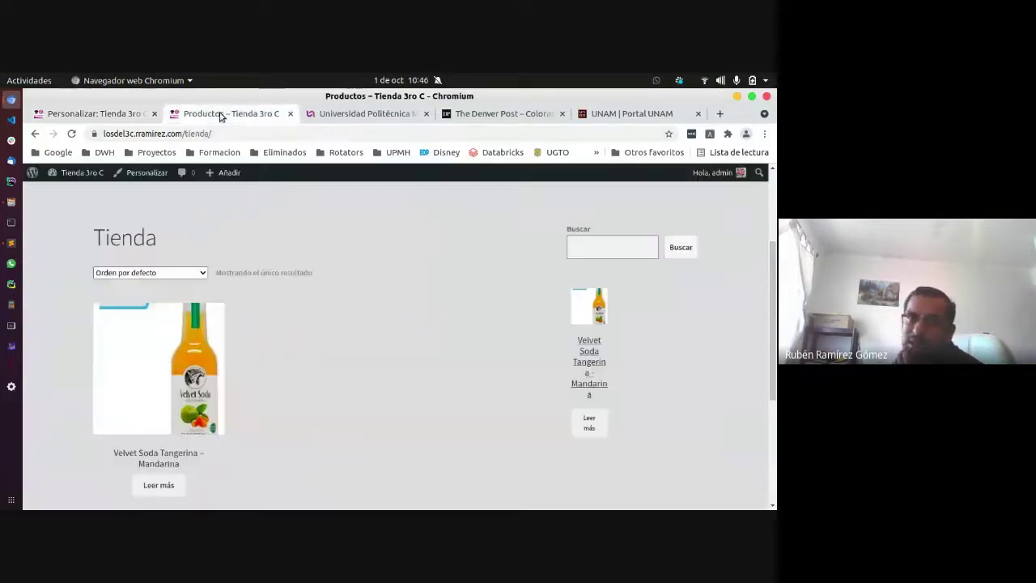
scroll(396, 365, up, 2)
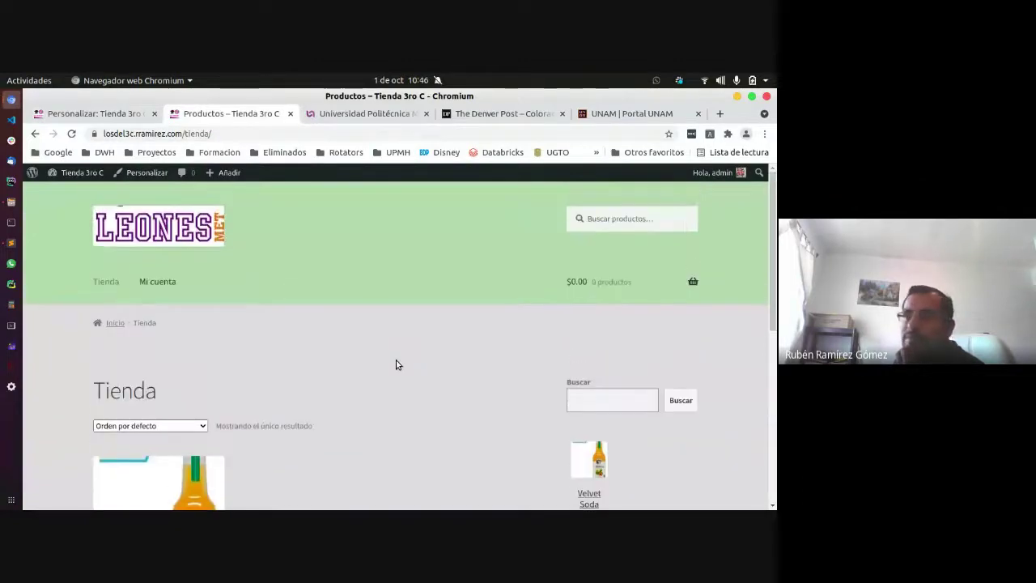
scroll(395, 365, down, 3)
scroll(396, 365, down, 3)
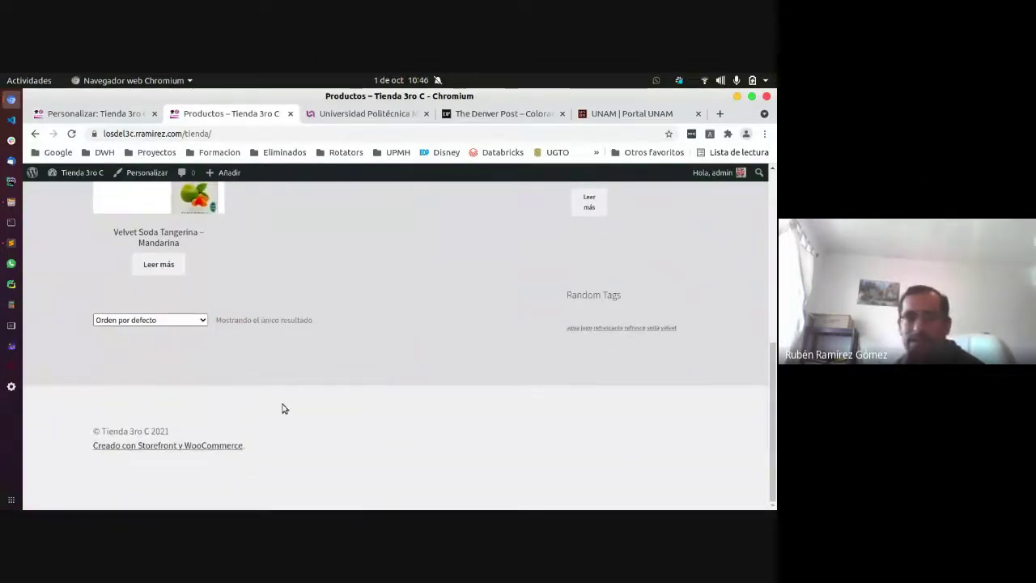
click(261, 133)
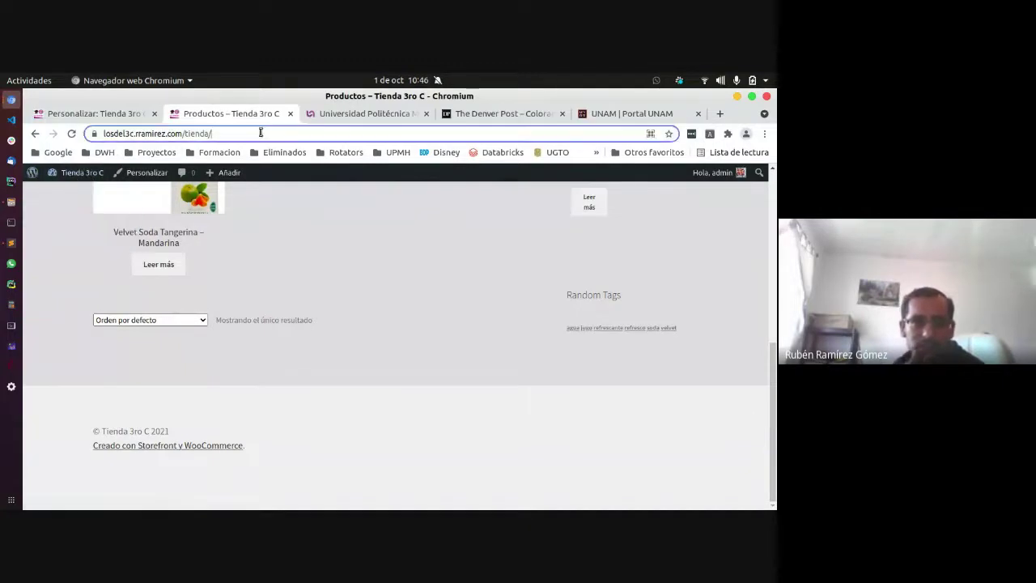
key(Return)
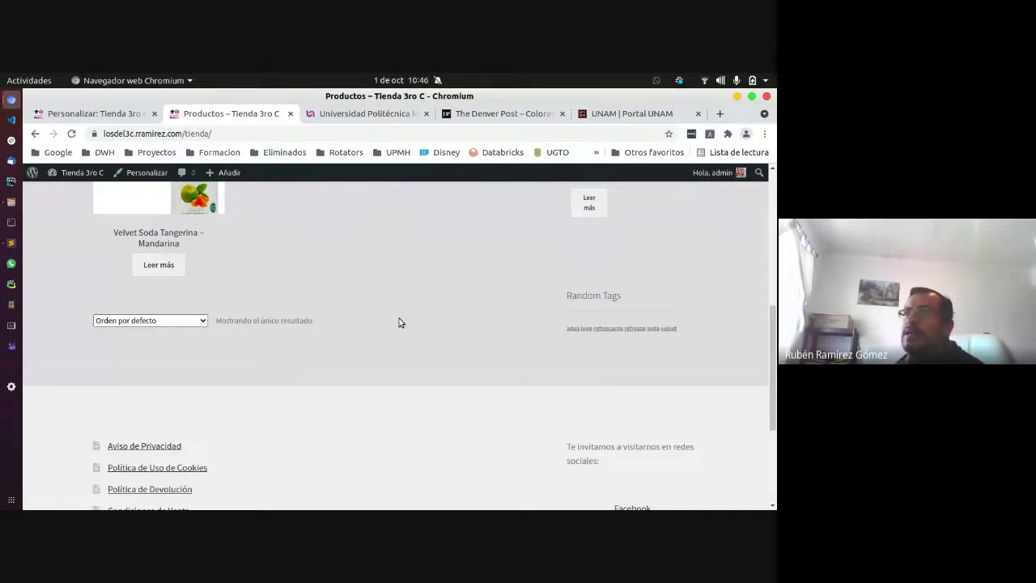
scroll(398, 324, down, 5)
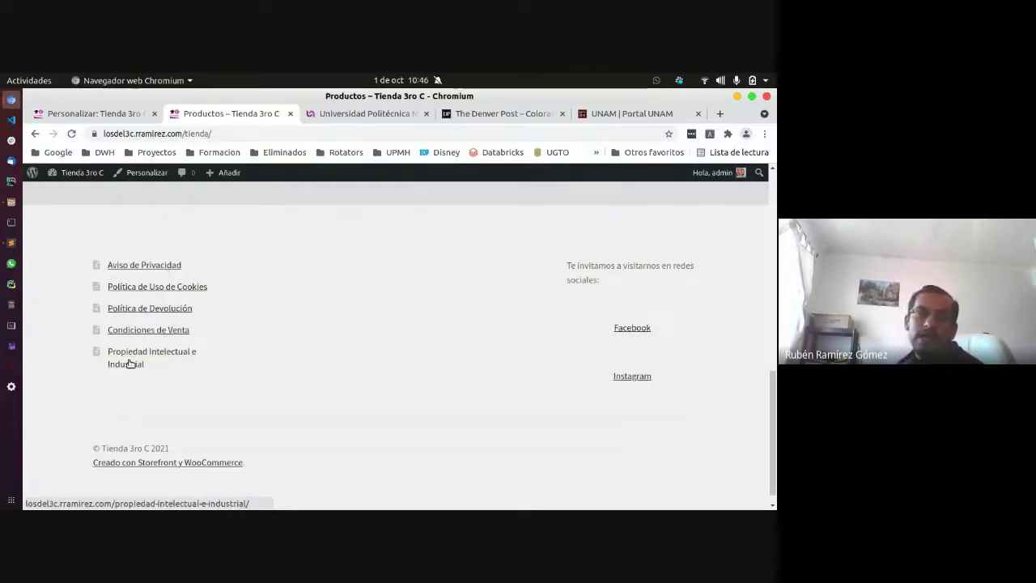
Step: Open the Política de Devolución page from the footer and test the Instagram link
click(162, 308)
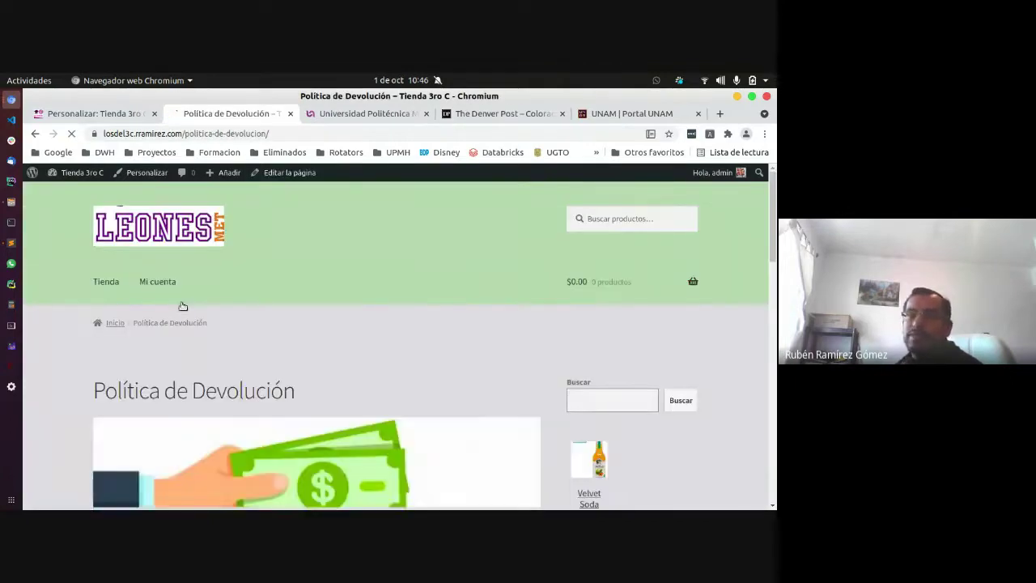
scroll(493, 385, down, 5)
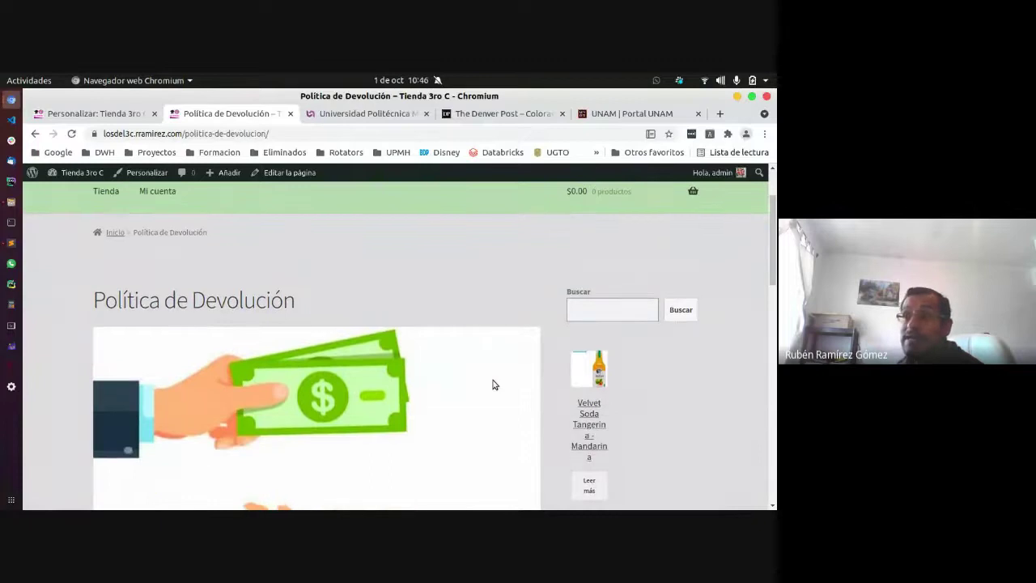
scroll(494, 385, down, 5)
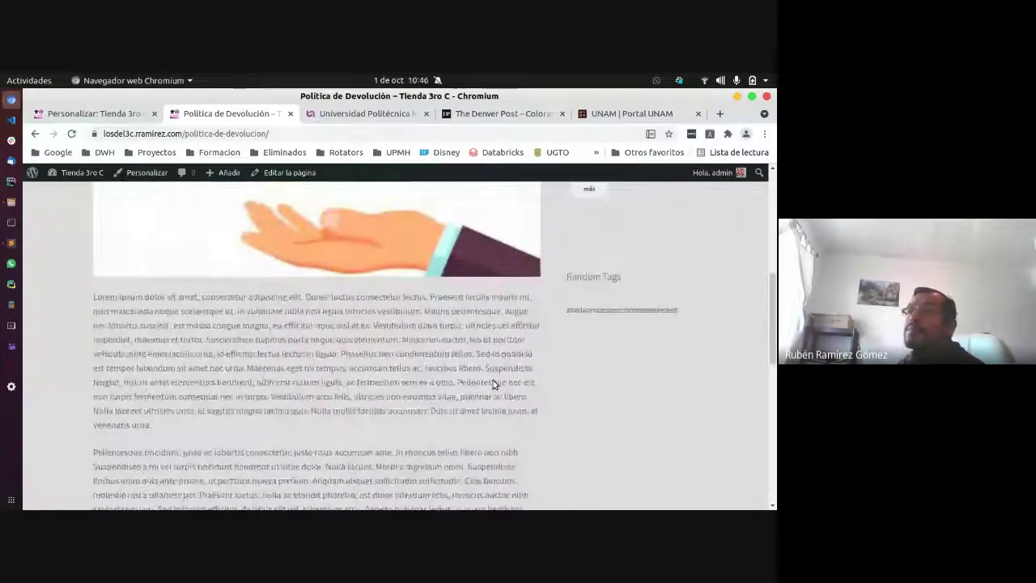
scroll(494, 382, down, 2)
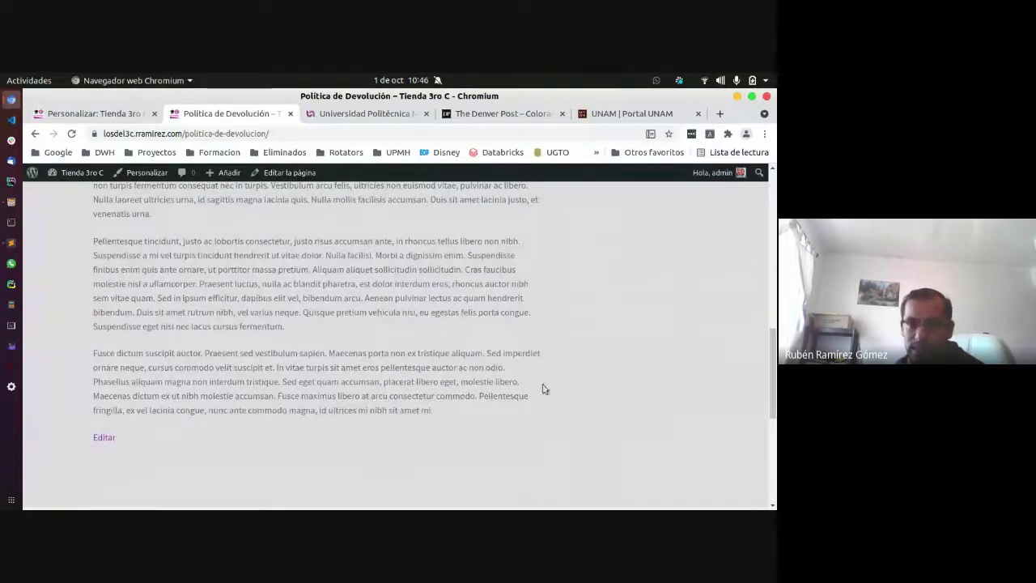
drag(771, 341, 771, 435)
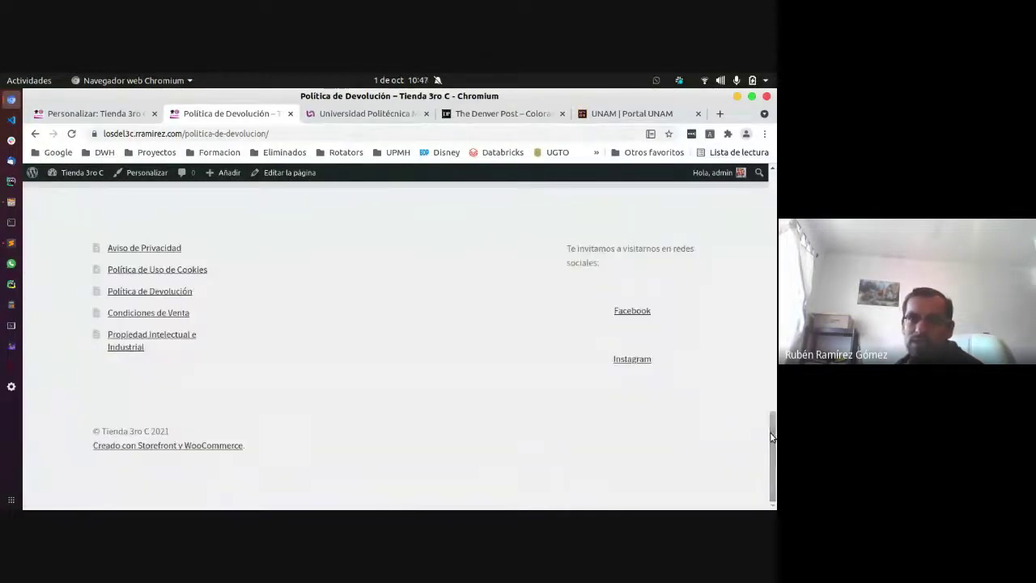
click(634, 361)
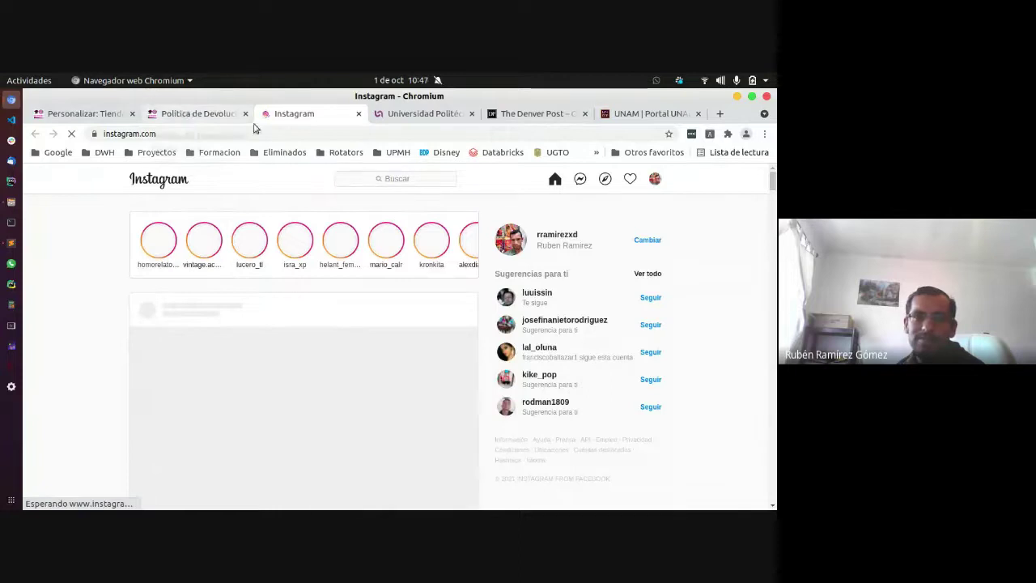
click(205, 113)
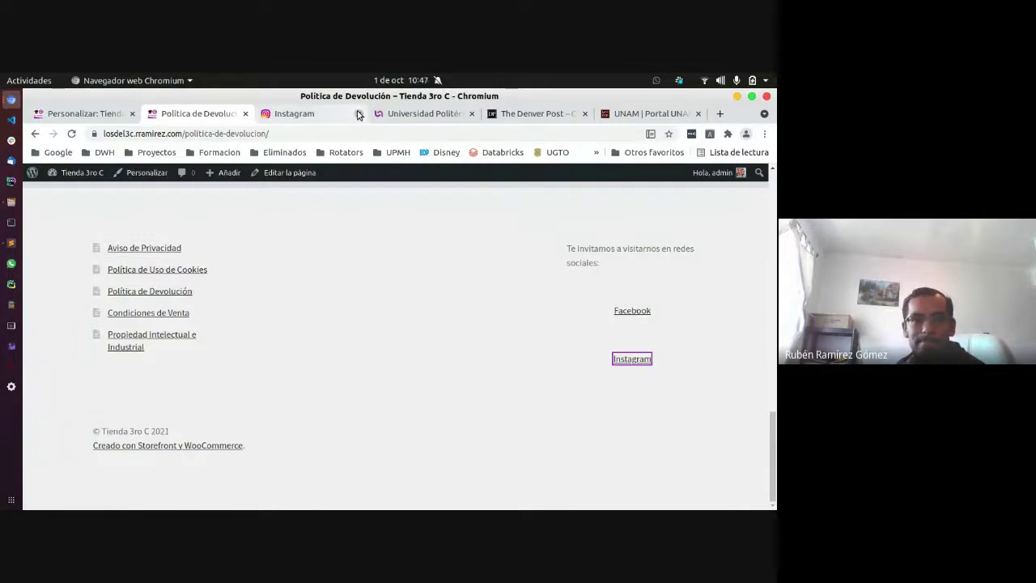
Step: Close the Instagram, Universidad Politécnica, Denver Post and UNAM tabs
click(358, 114)
click(358, 114)
click(359, 114)
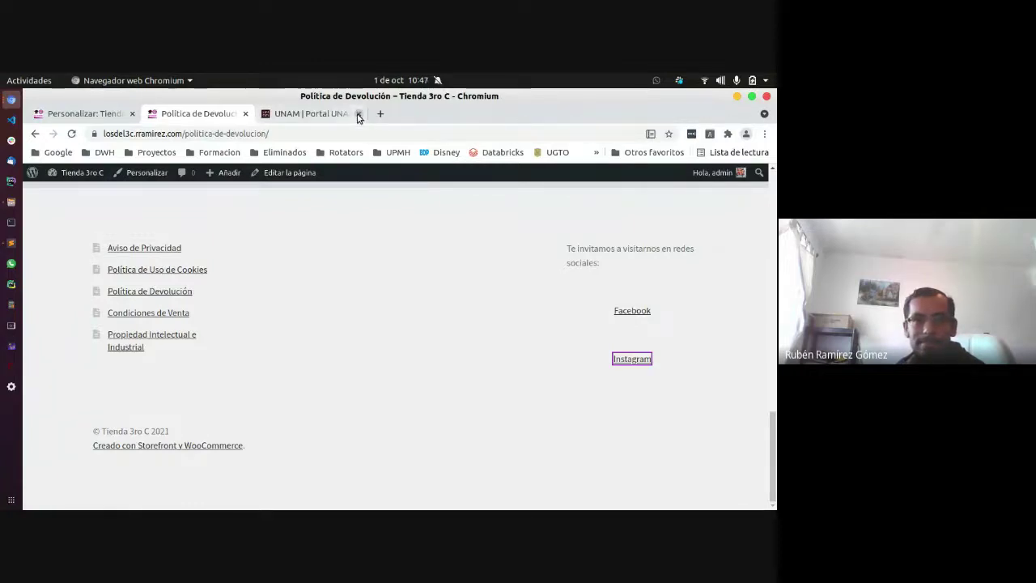
click(358, 115)
scroll(483, 334, up, 8)
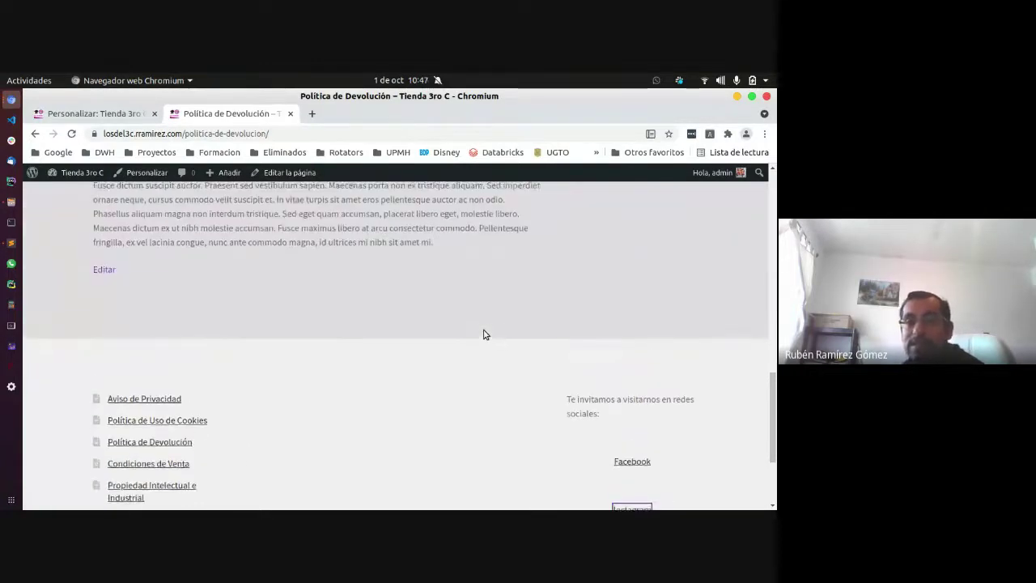
scroll(483, 333, up, 6)
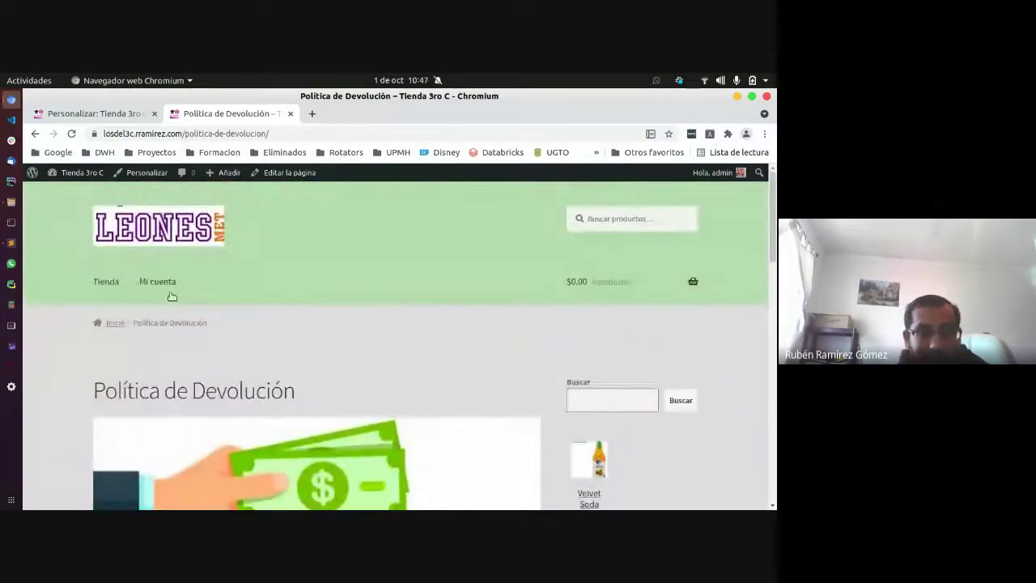
Step: Check the Tienda page footer's policy and social links, then return to the Customizer
click(110, 289)
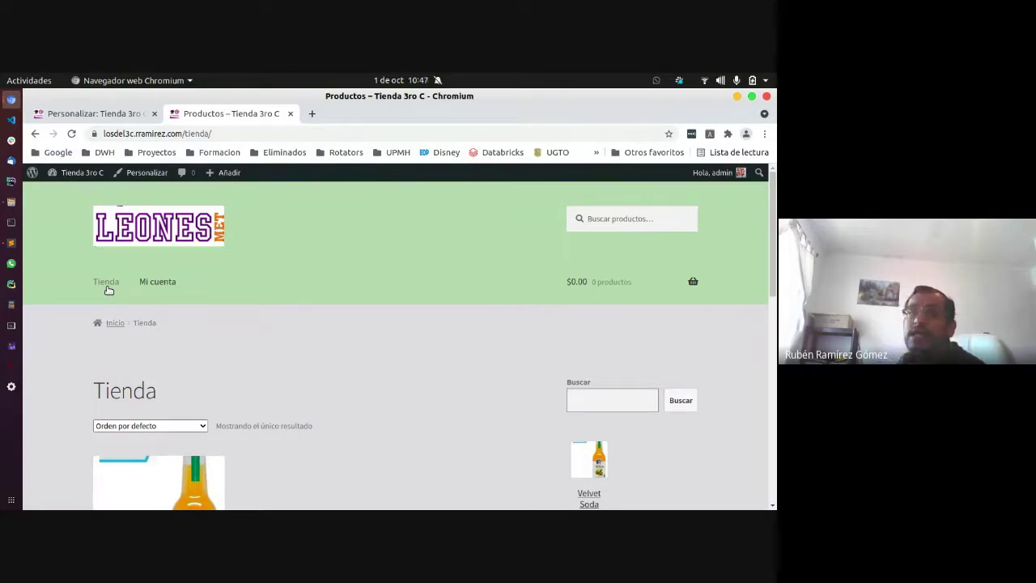
click(57, 112)
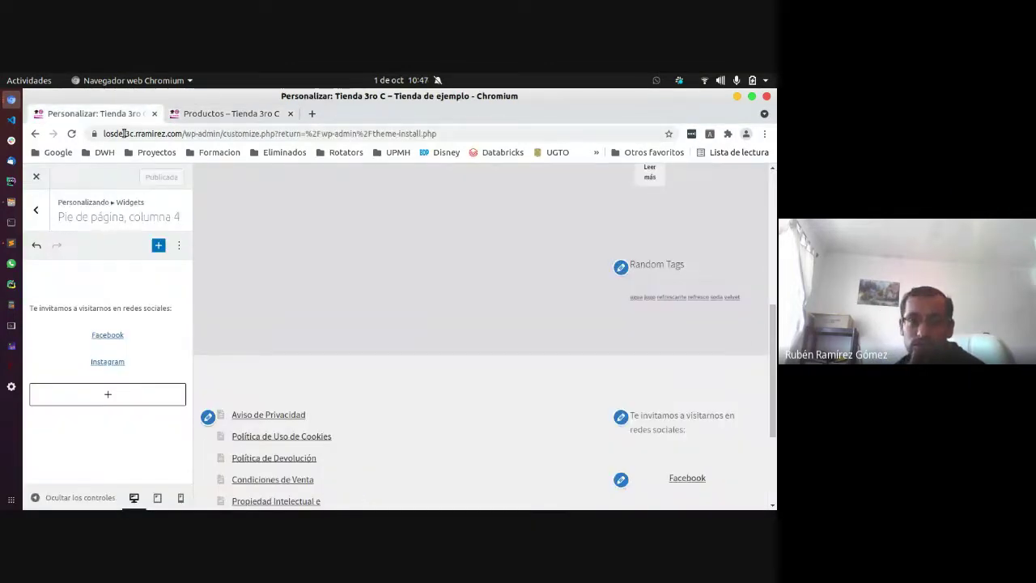
click(220, 115)
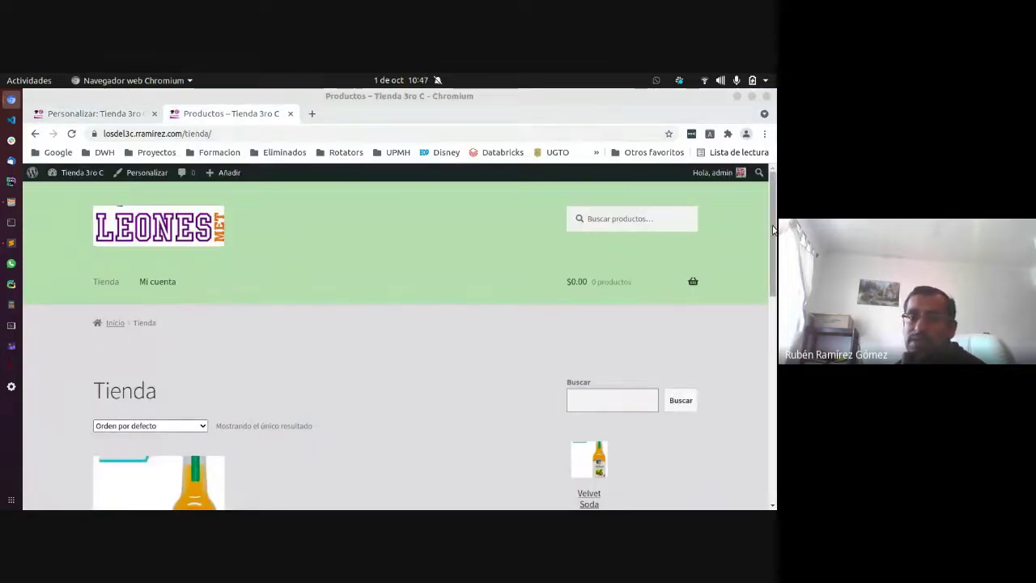
scroll(772, 235, down, 3)
scroll(769, 441, down, 5)
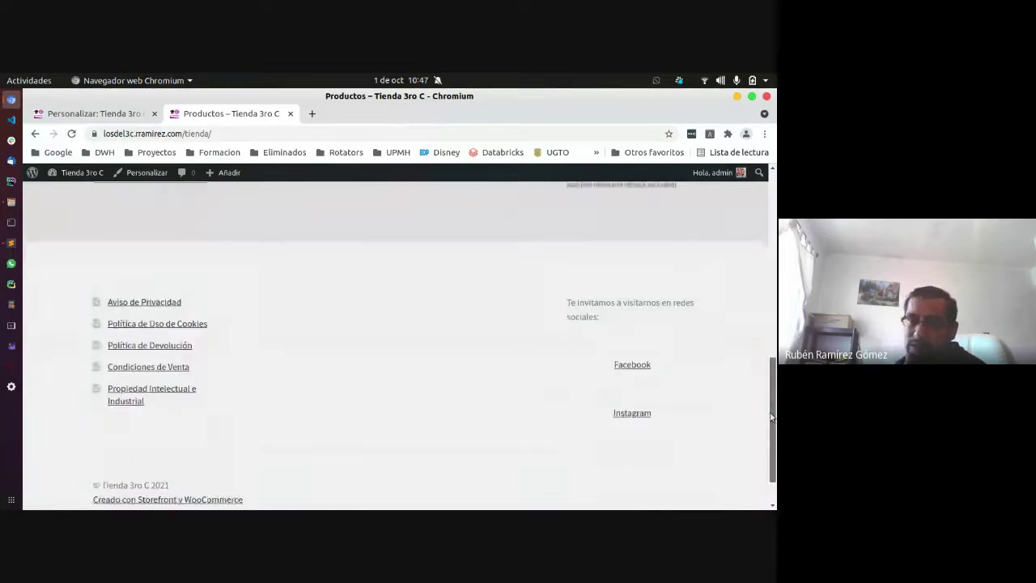
drag(769, 442, 772, 338)
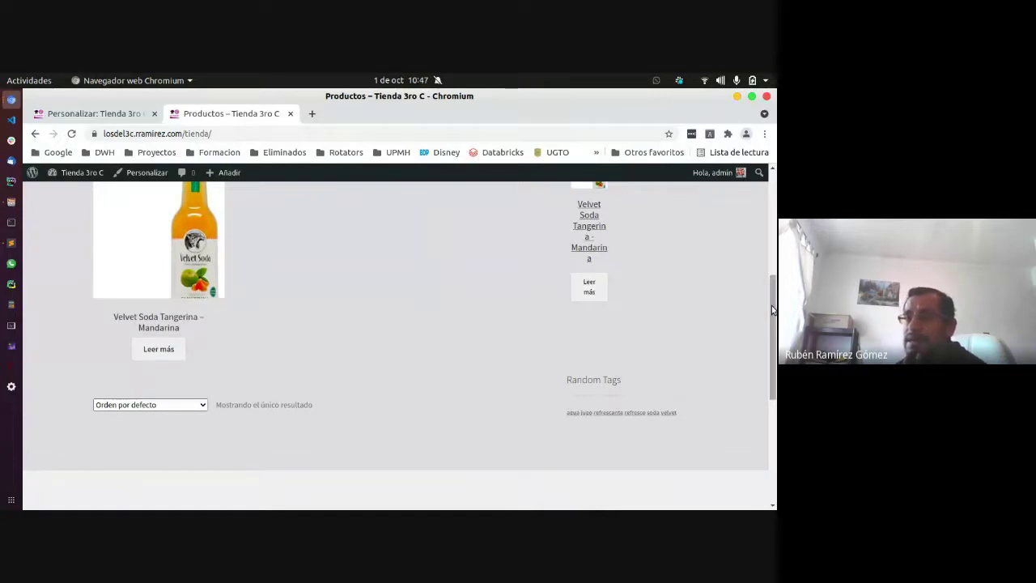
drag(770, 297, 770, 189)
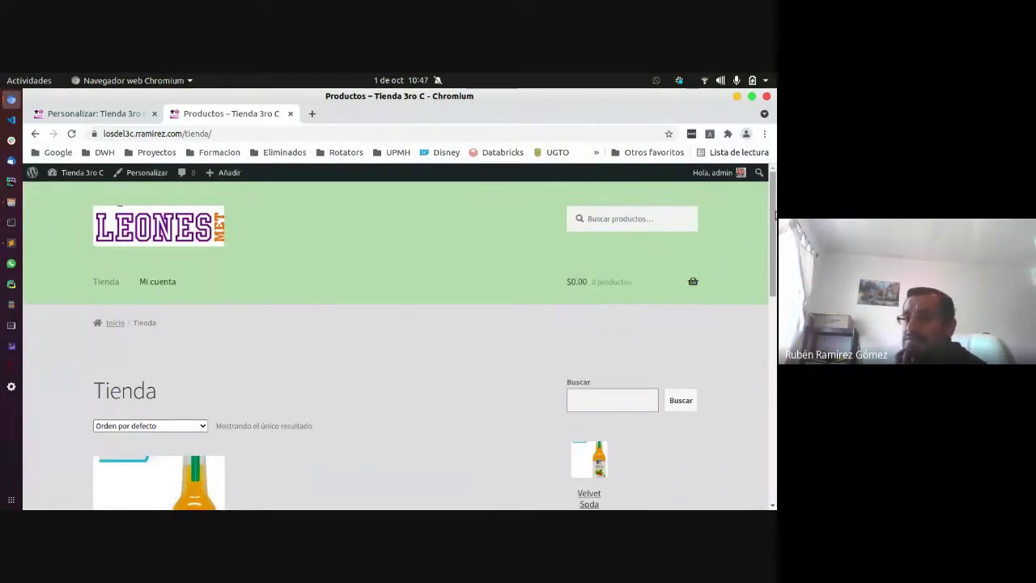
drag(772, 214, 773, 419)
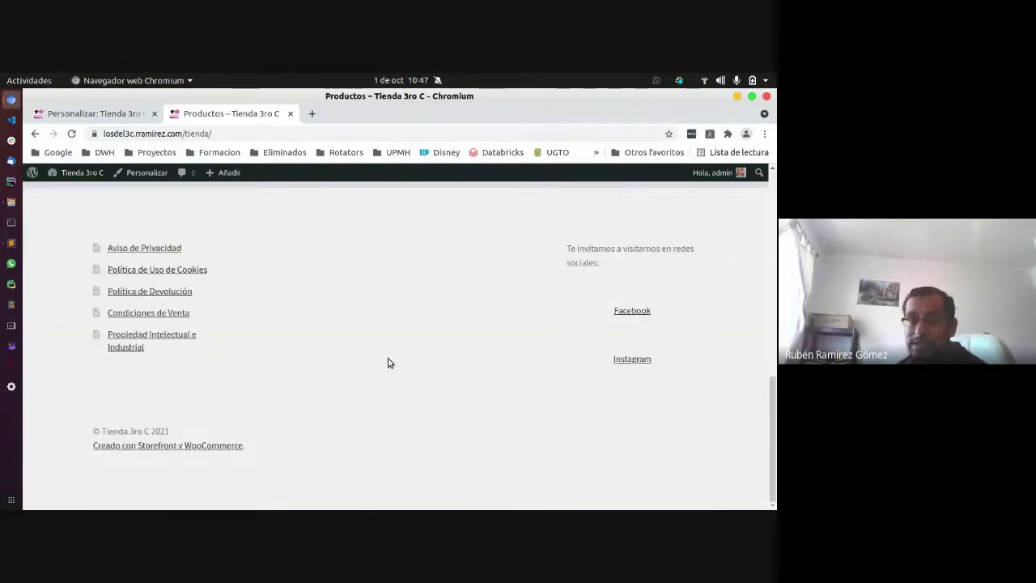
click(102, 114)
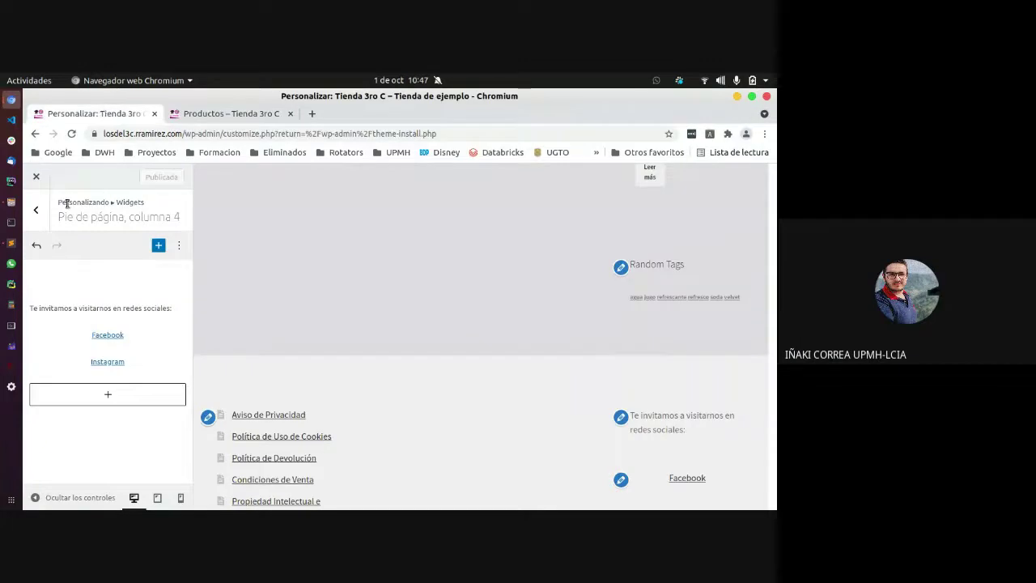
Step: Return to the main Customizer sections and inspect the Tipografía colour settings
click(36, 210)
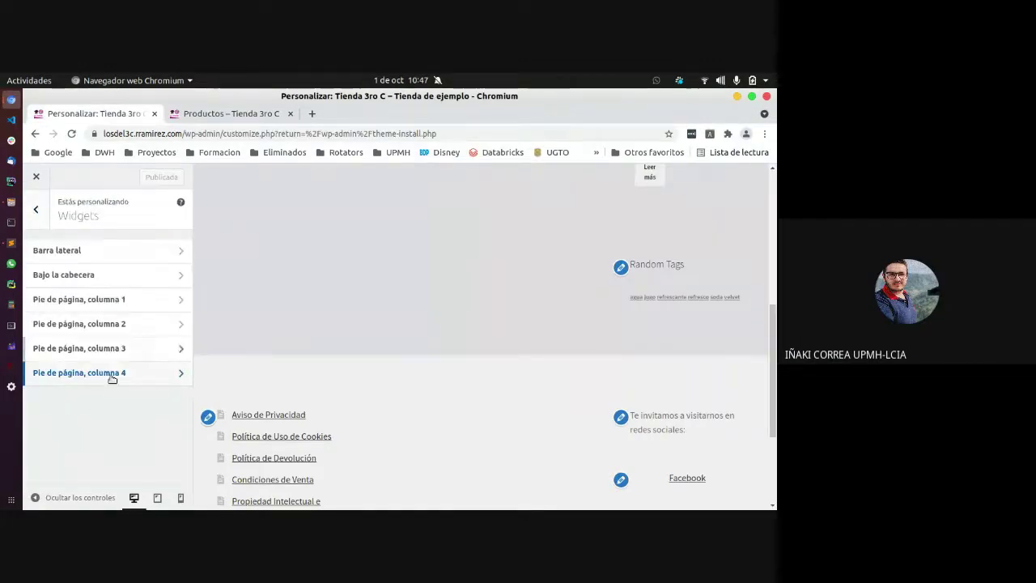
click(38, 211)
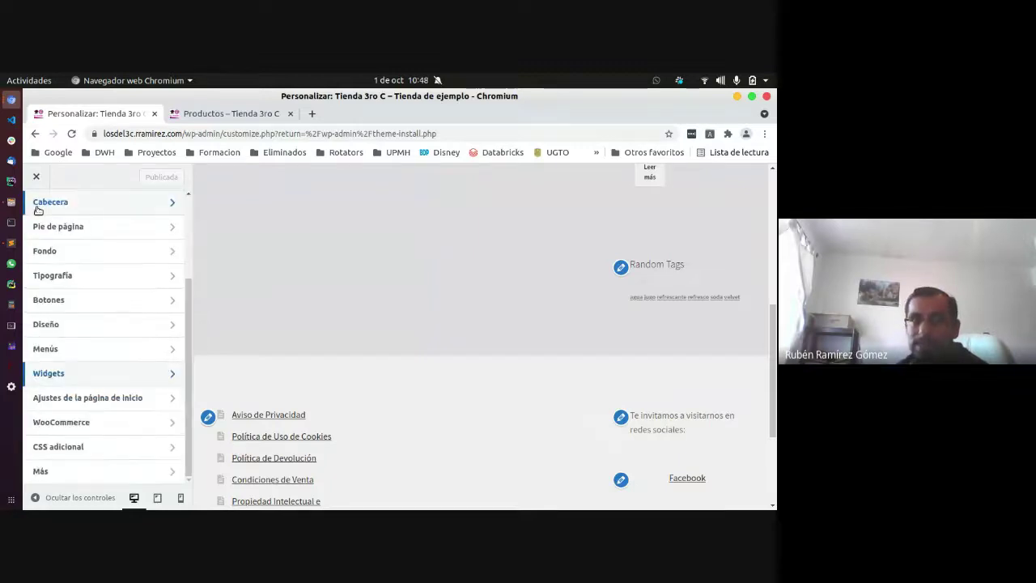
click(52, 276)
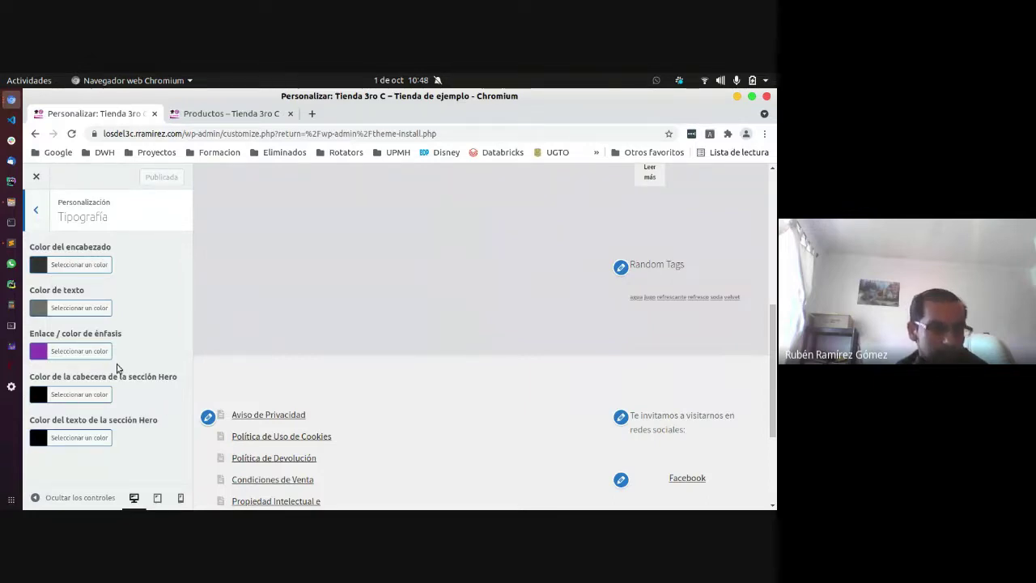
click(36, 210)
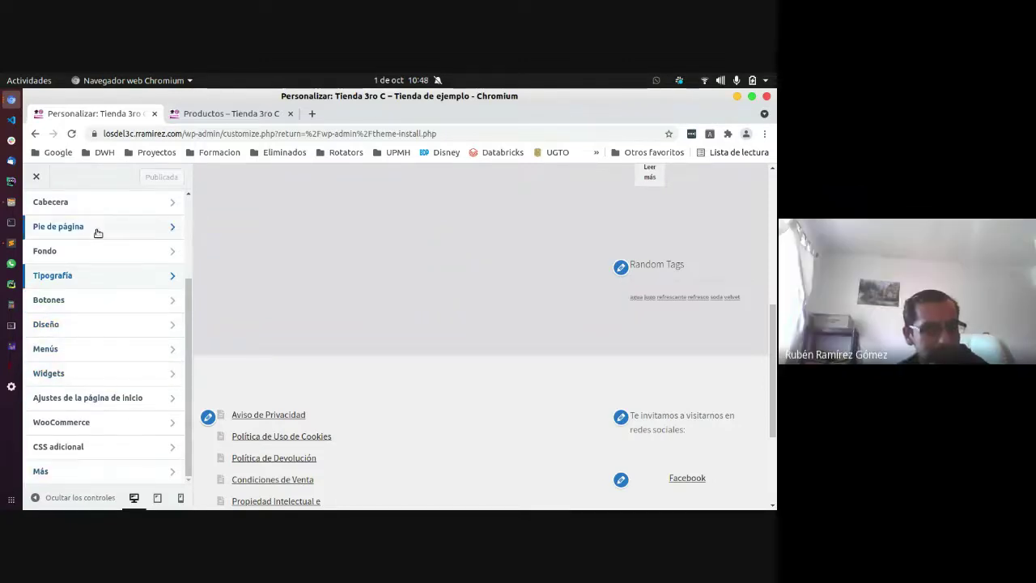
Step: Review the Más section, then switch back to the shop page
scroll(97, 233, up, 3)
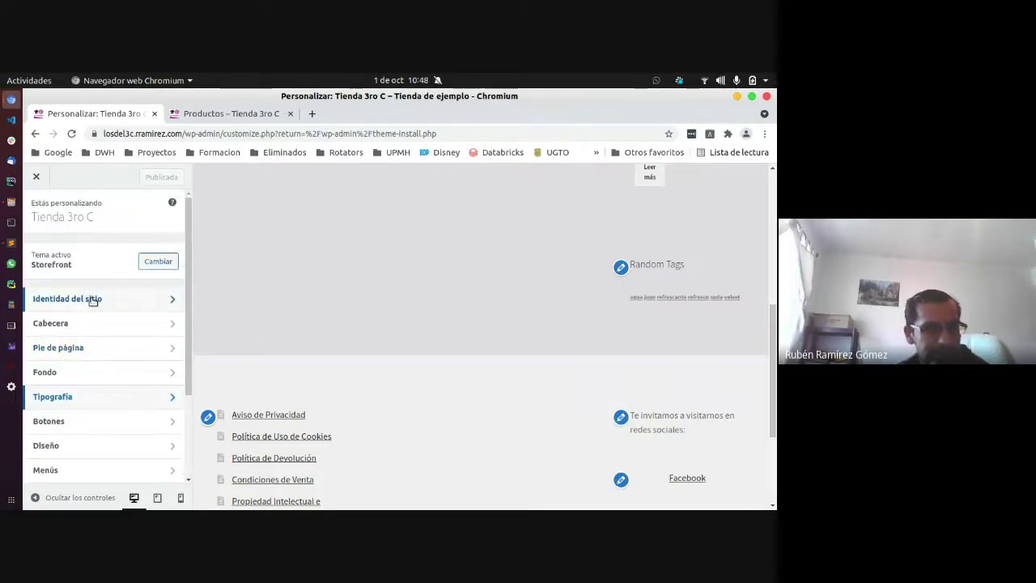
scroll(98, 361, down, 3)
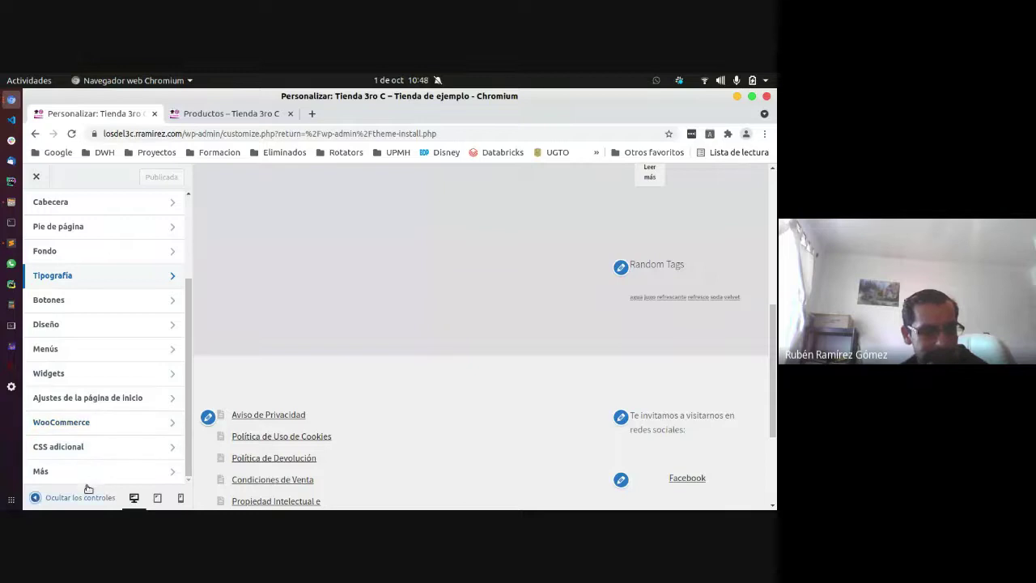
click(81, 474)
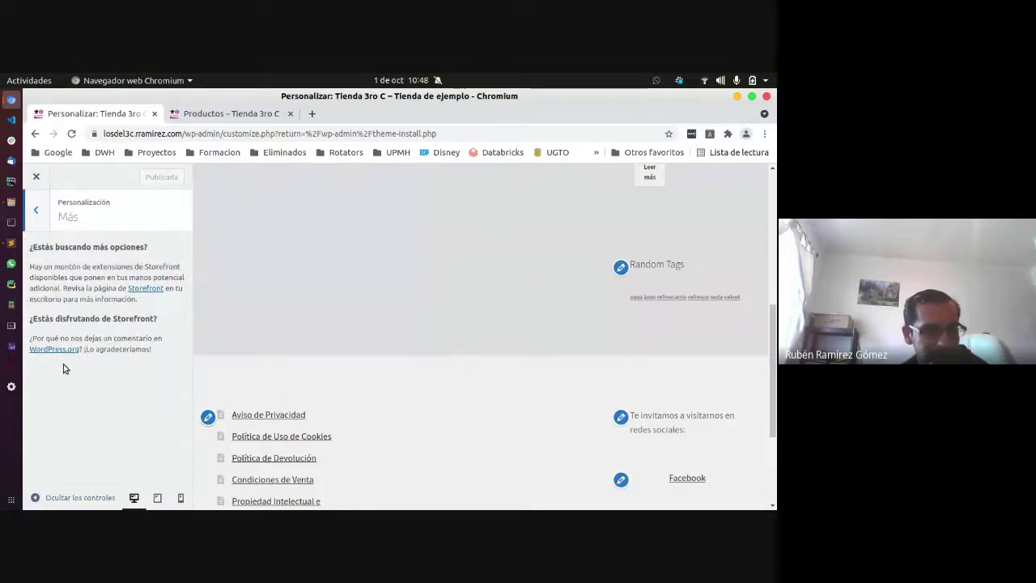
click(38, 214)
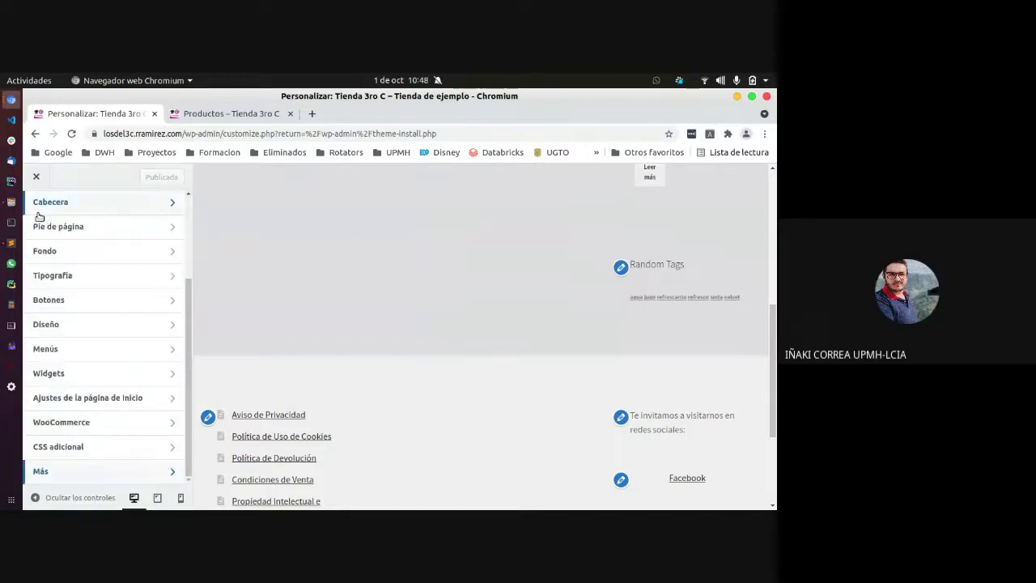
drag(191, 383, 196, 270)
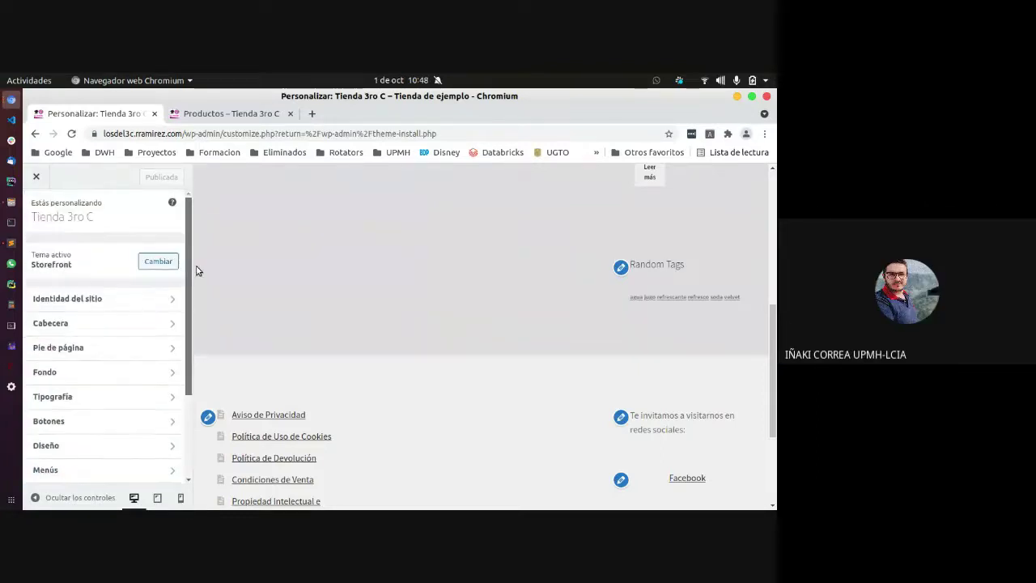
click(231, 113)
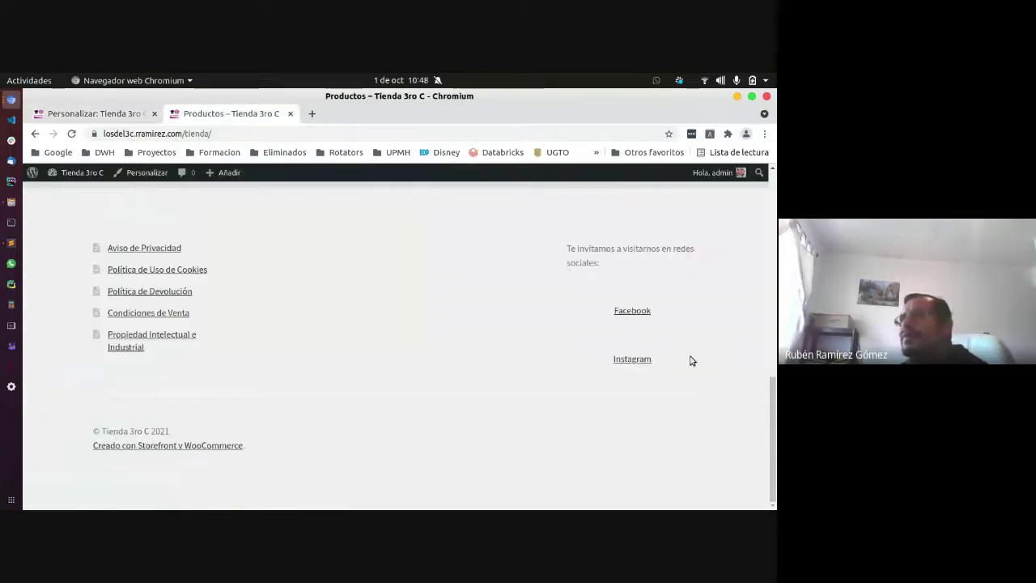
scroll(526, 365, up, 2)
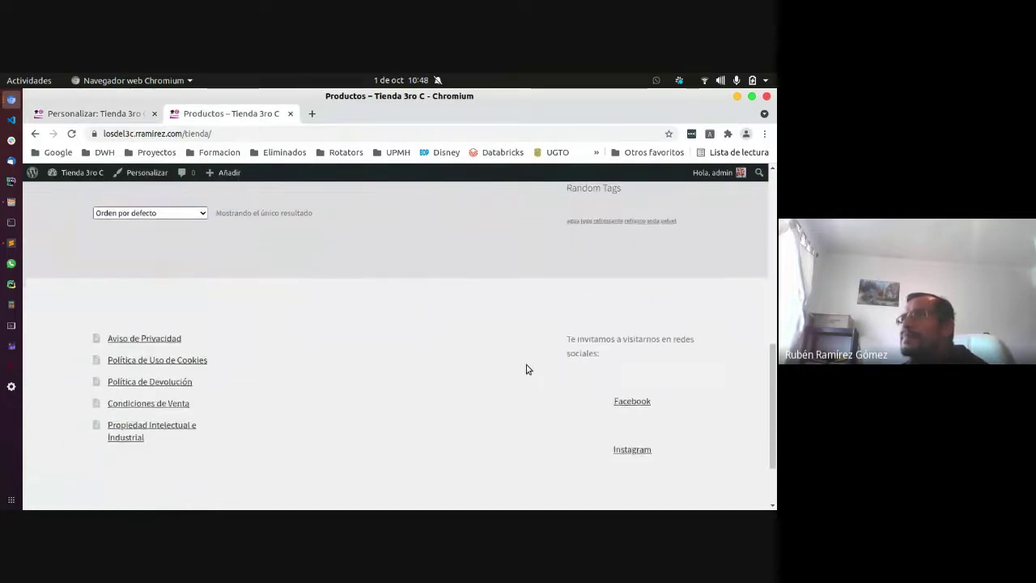
scroll(526, 369, up, 4)
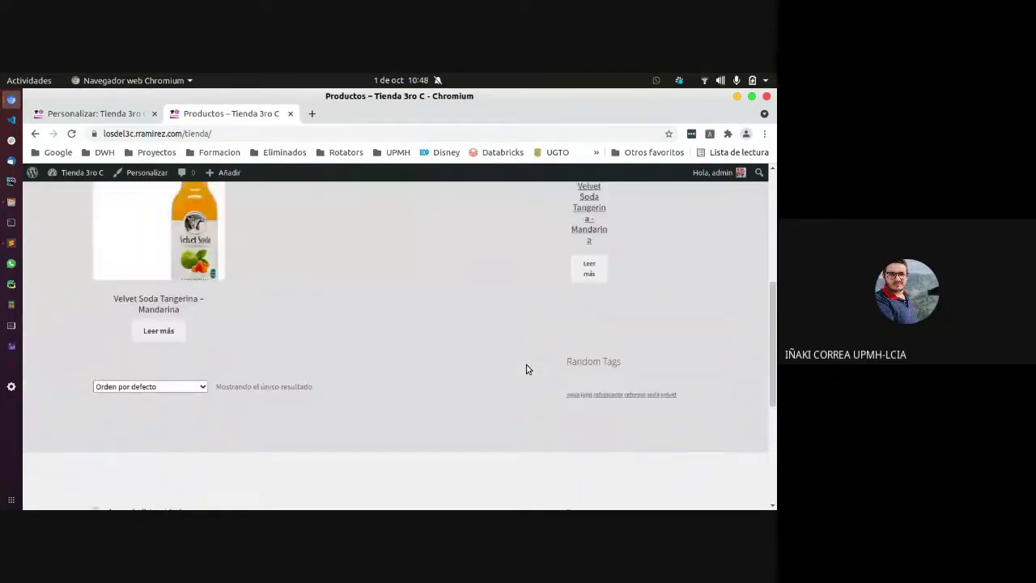
scroll(526, 369, up, 8)
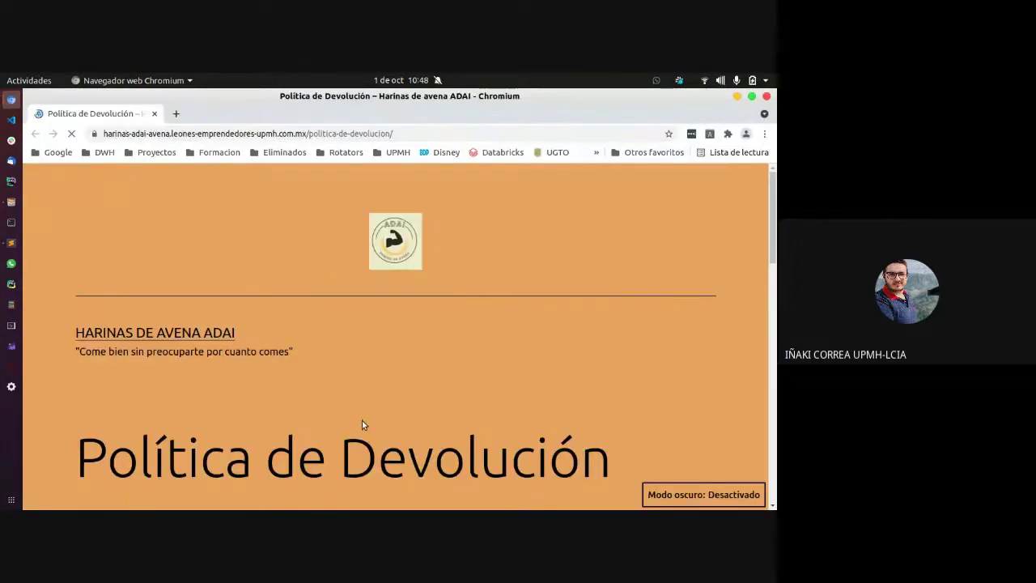
Step: Read through the Harinas de avena ADAI return-policy paragraphs on the Política de Devolución page
scroll(361, 420, down, 3)
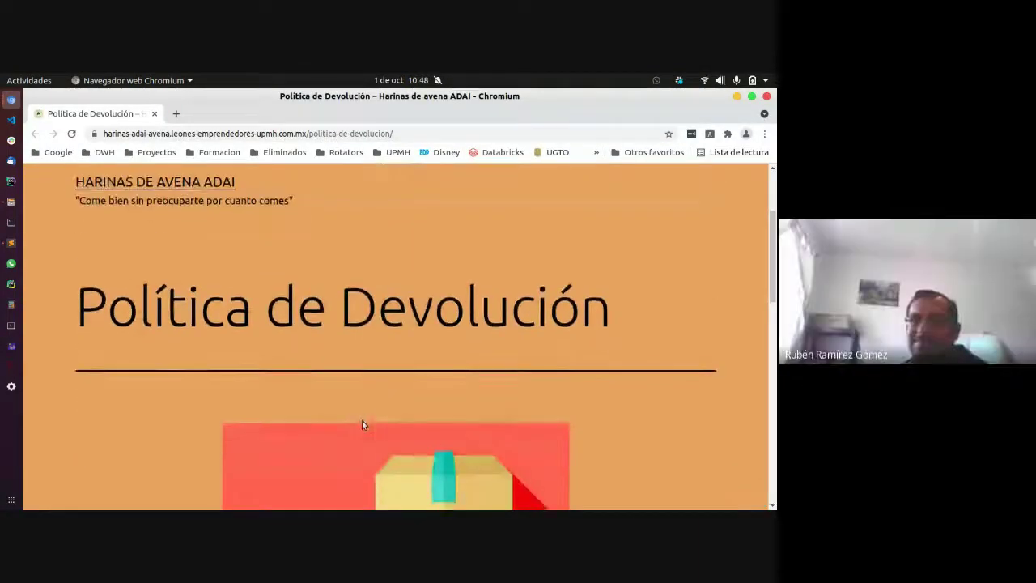
scroll(362, 420, down, 9)
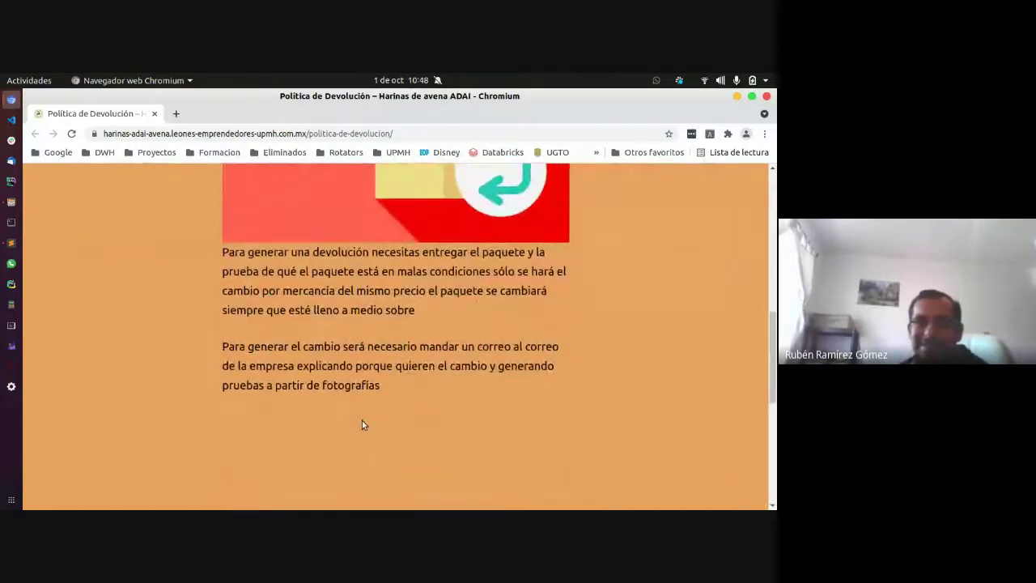
drag(392, 372, 214, 285)
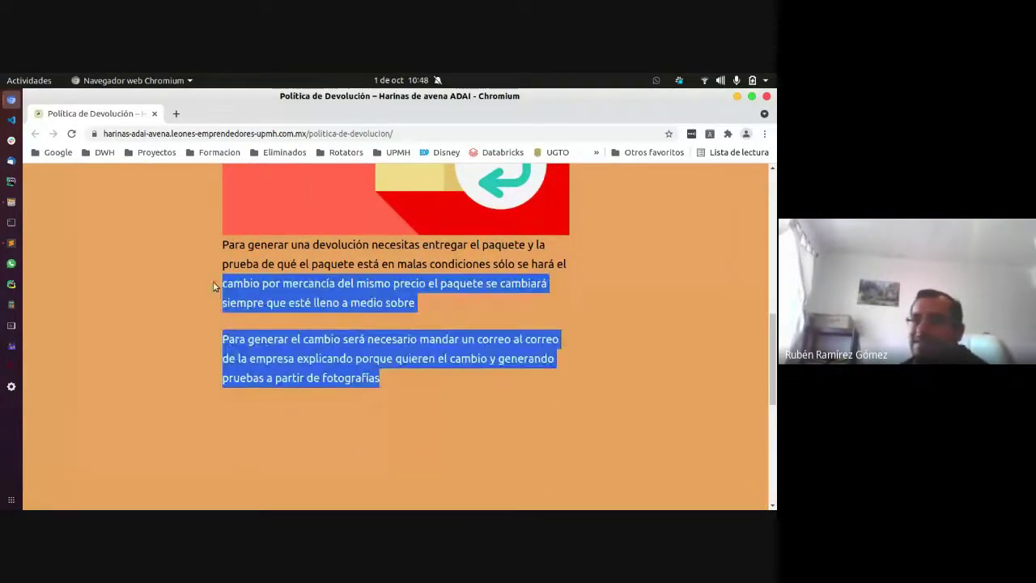
click(217, 288)
scroll(233, 322, up, 2)
scroll(233, 325, down, 1)
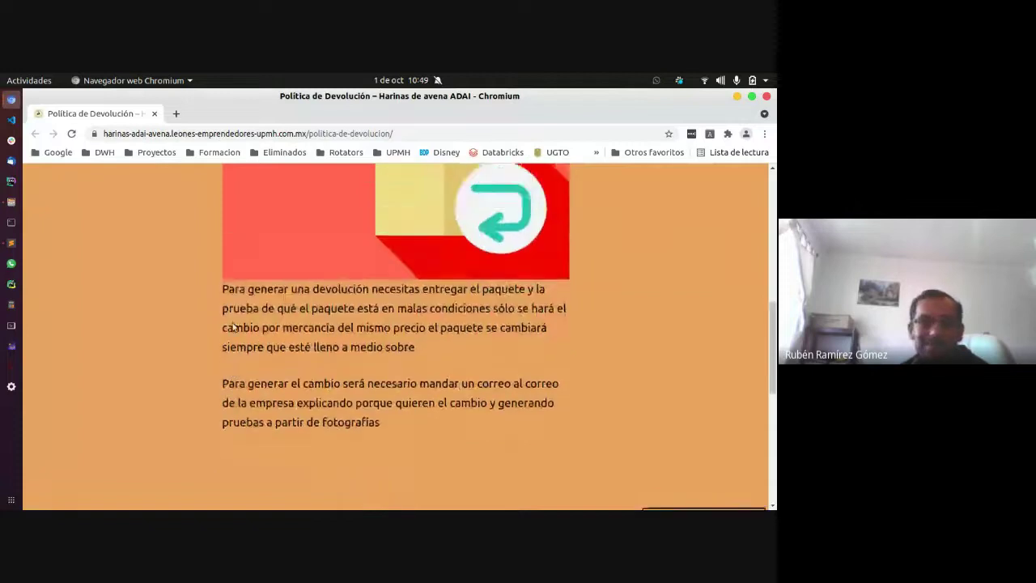
scroll(233, 325, up, 5)
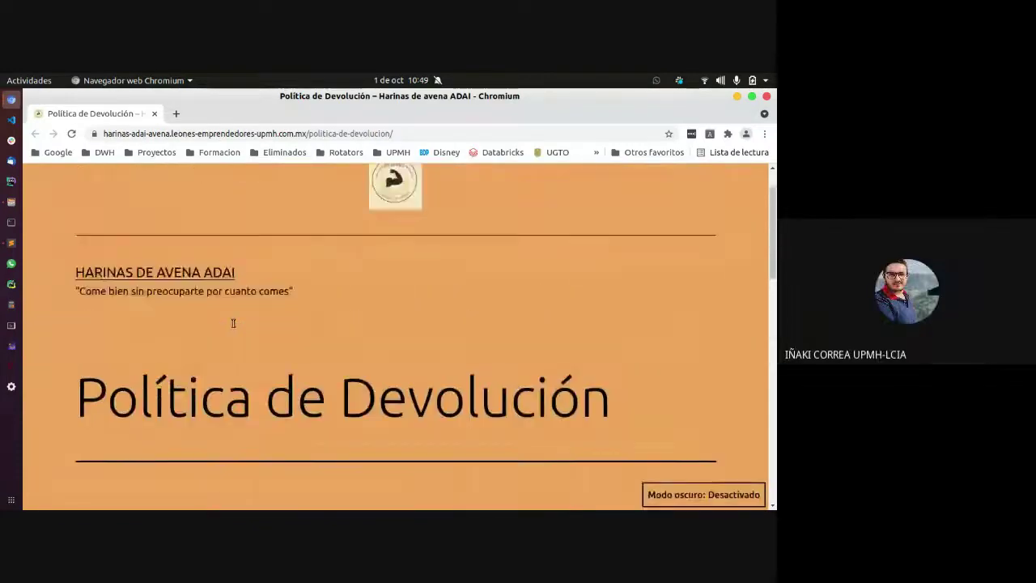
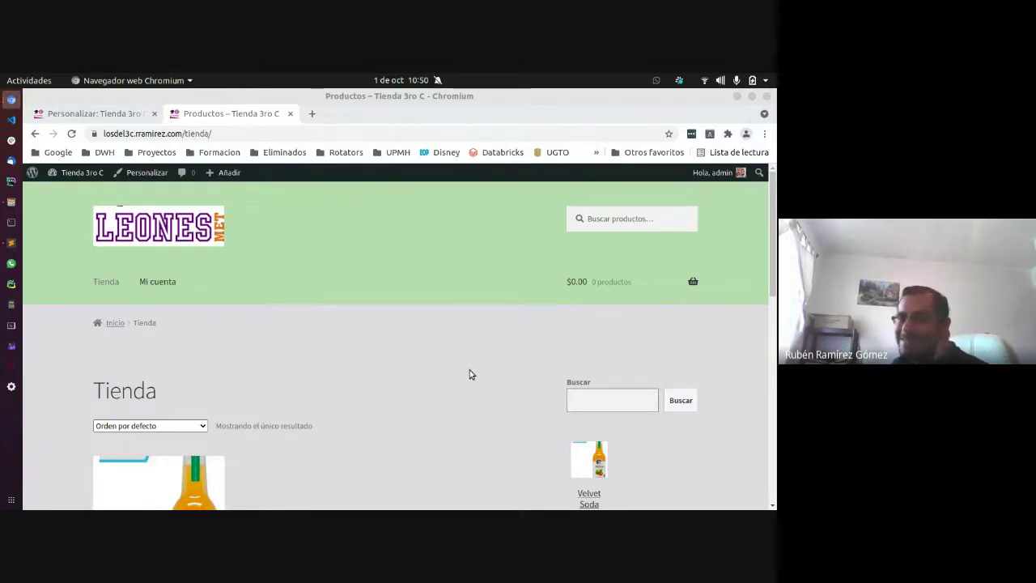
Step: Browse the Tienda shop page, then remove 'tienda/' from the URL to load the homepage
scroll(471, 374, down, 5)
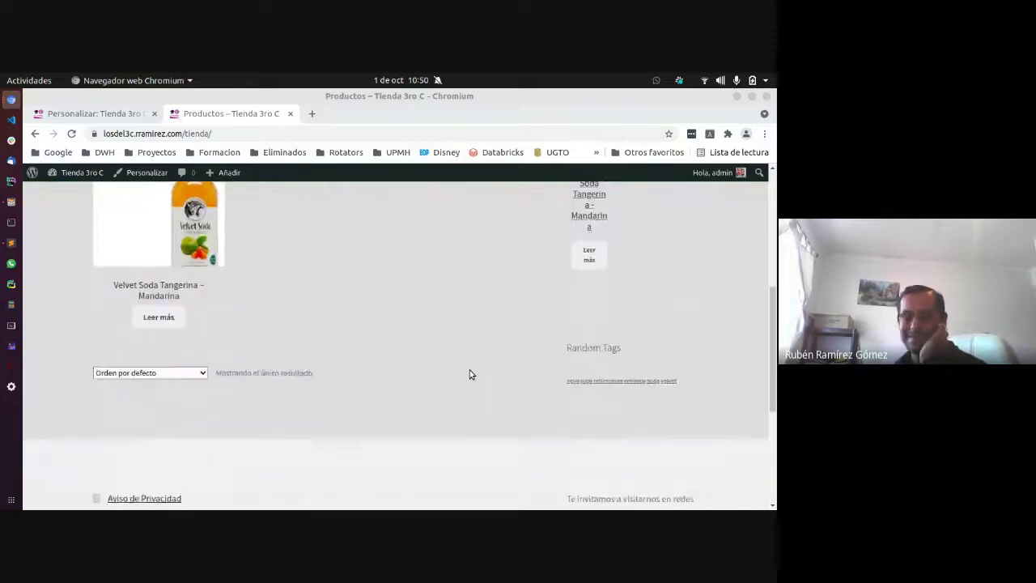
scroll(471, 374, down, 1)
scroll(471, 374, down, 2)
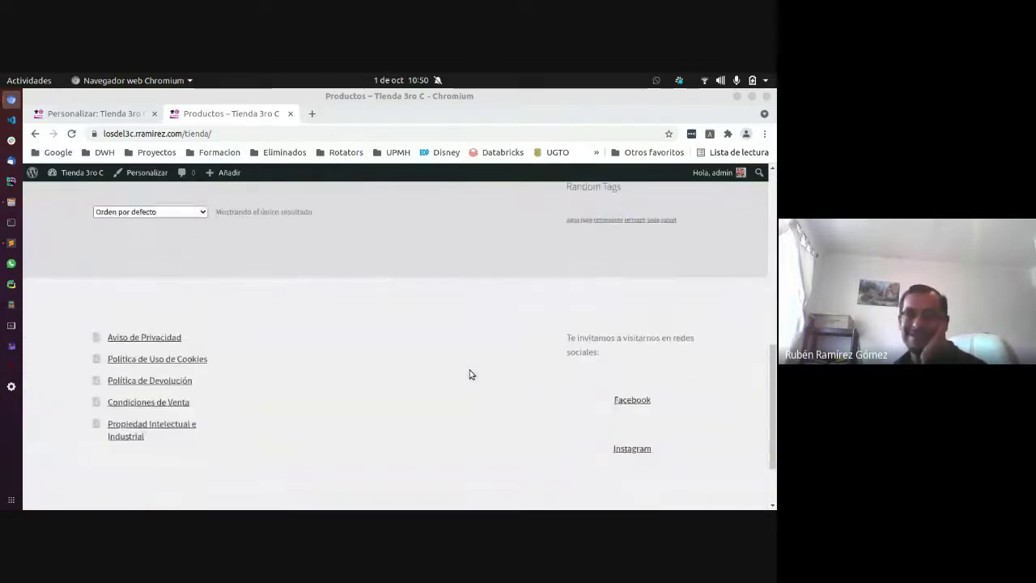
scroll(471, 374, down, 2)
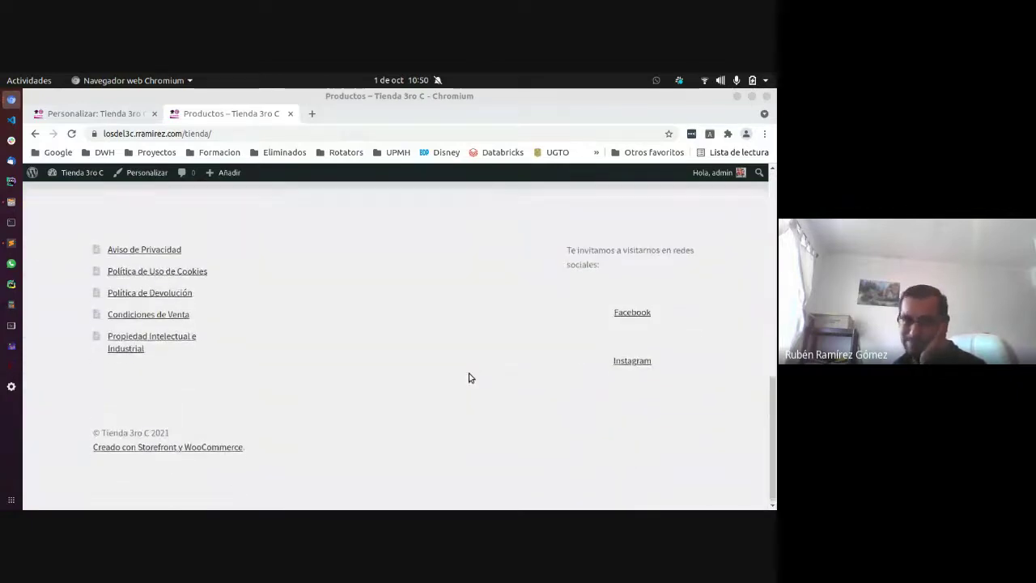
scroll(471, 377, up, 1)
scroll(471, 377, up, 2)
scroll(467, 377, up, 2)
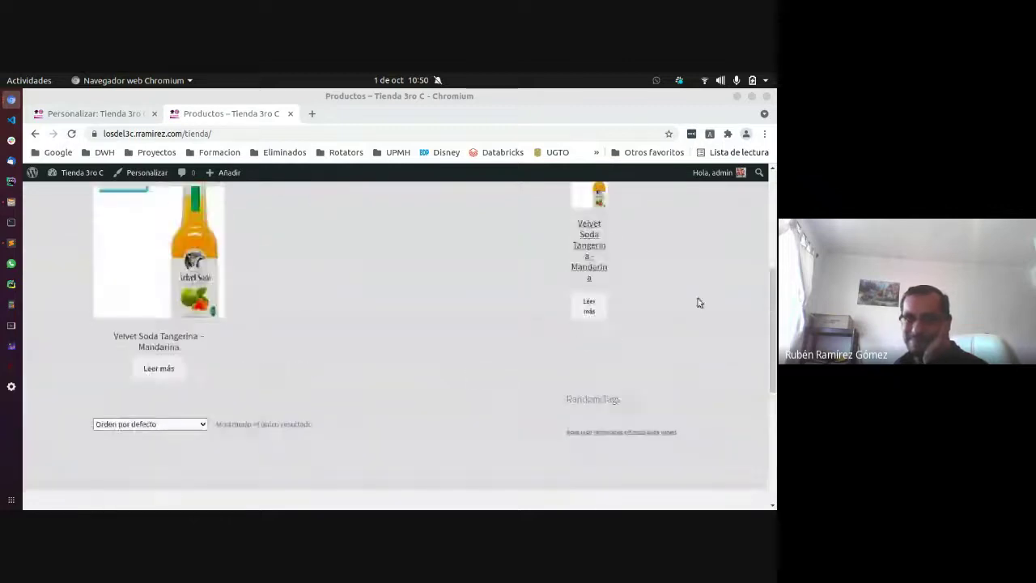
scroll(696, 300, up, 5)
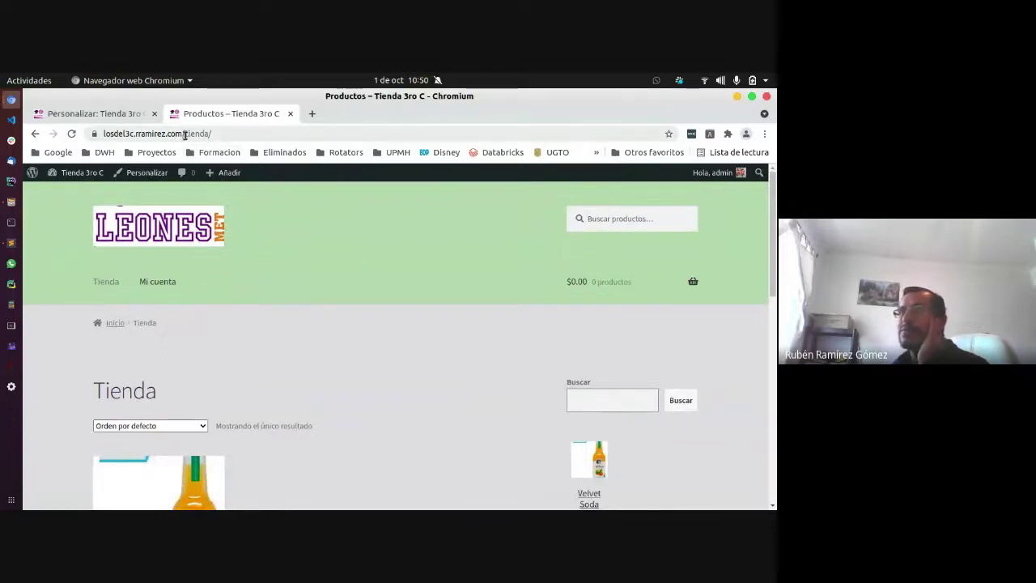
drag(185, 136, 252, 135)
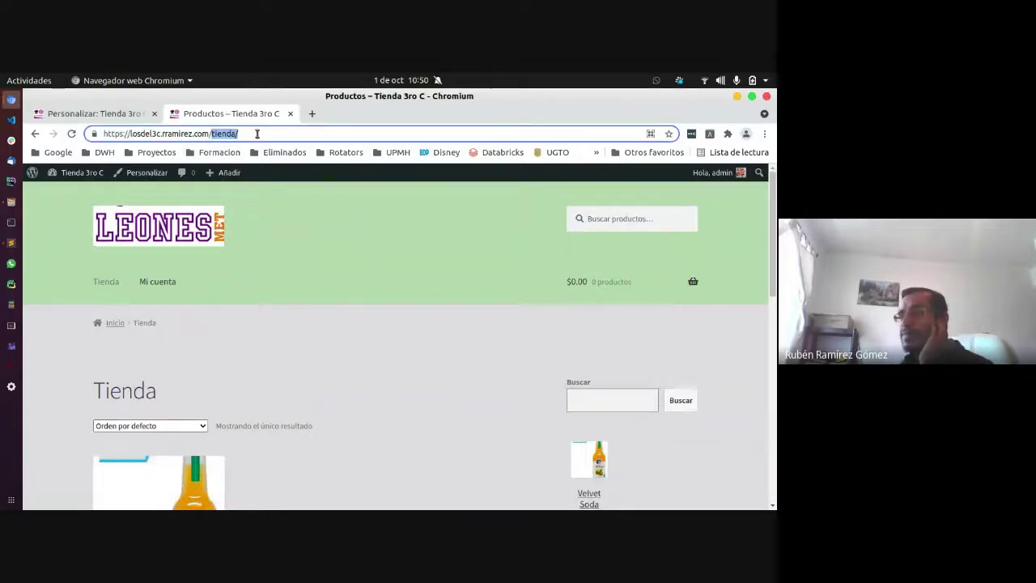
key(BackSpace)
key(Return)
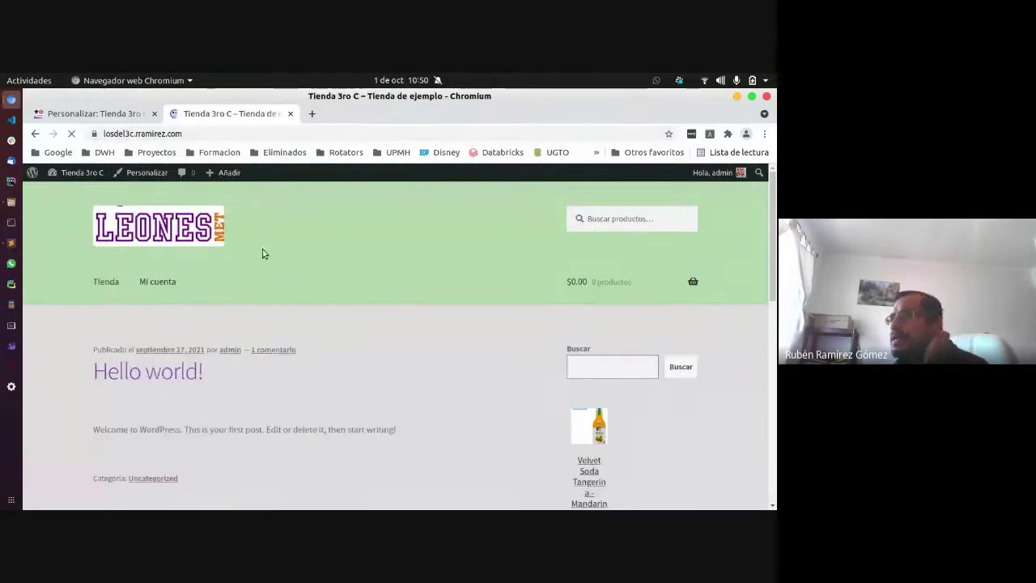
Step: Strip 'tienda/' again to load the bare homepage, which still shows the Hello world! post
scroll(333, 350, down, 2)
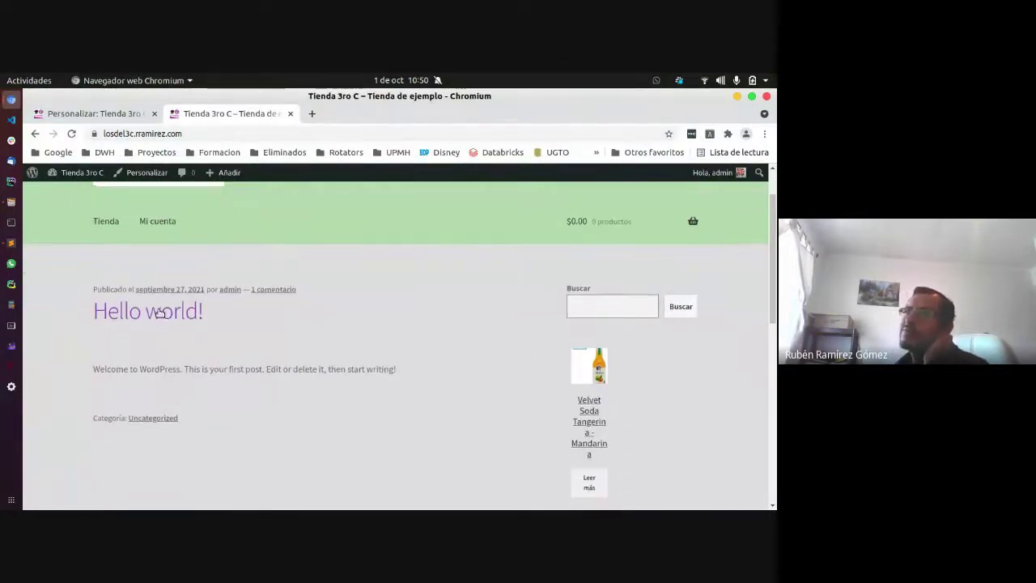
scroll(275, 434, down, 4)
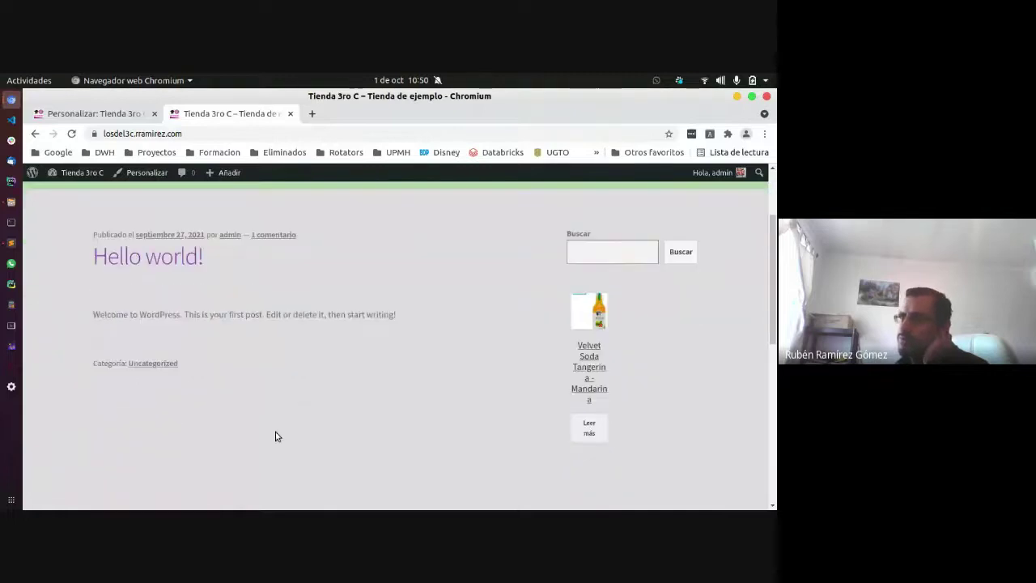
scroll(275, 434, up, 3)
scroll(275, 436, up, 2)
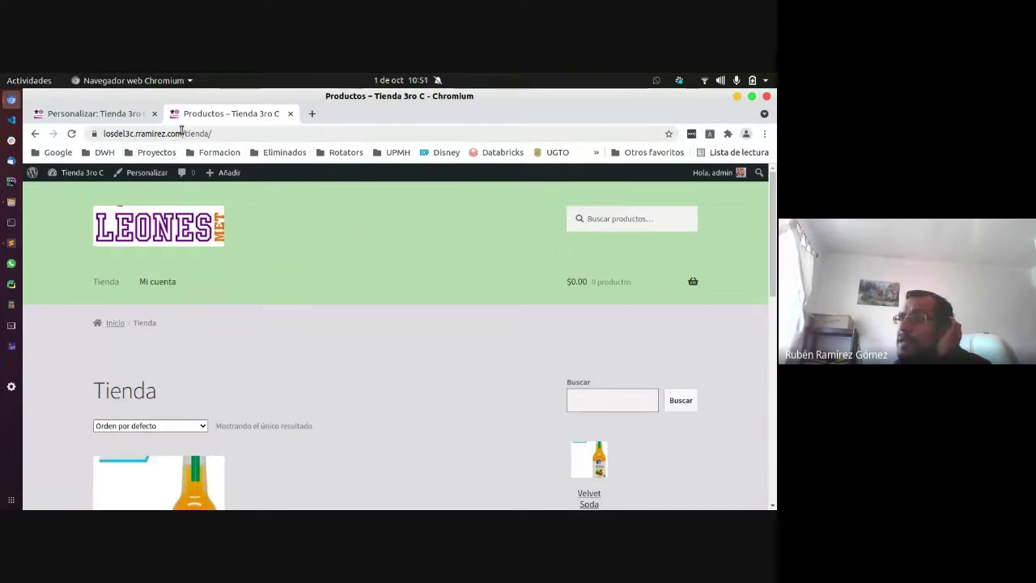
drag(183, 133, 212, 134)
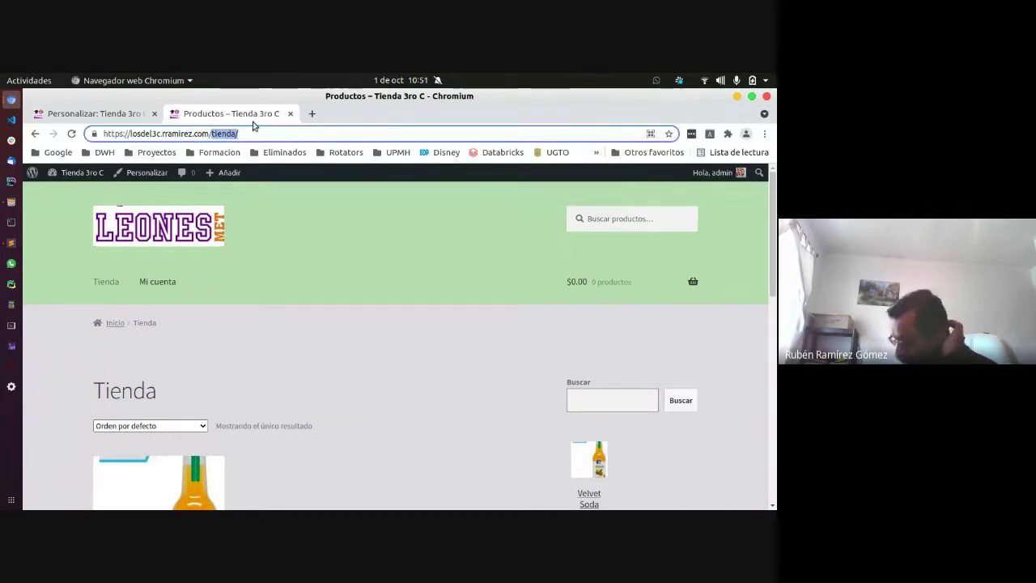
key(BackSpace)
key(Return)
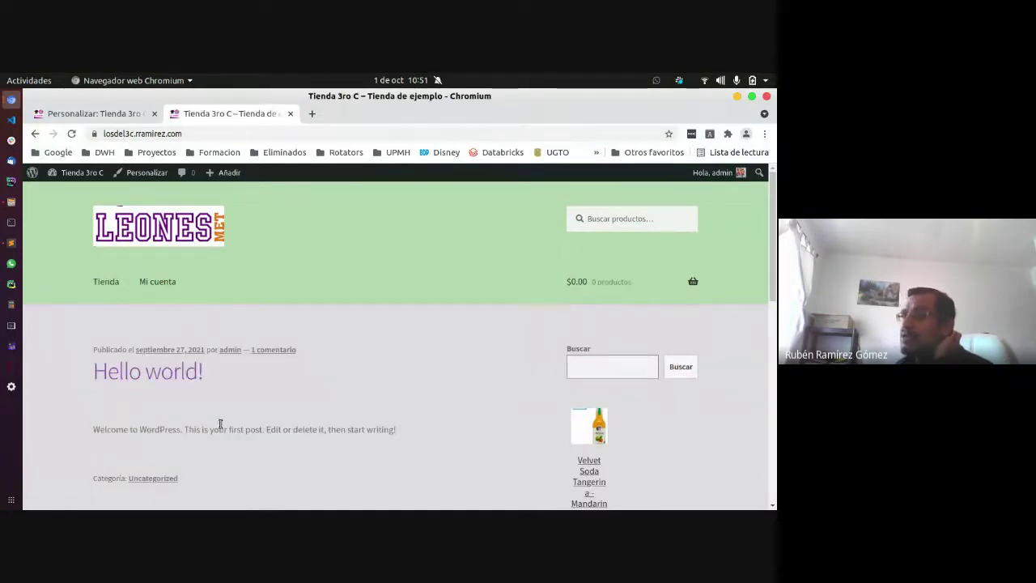
scroll(214, 449, down, 3)
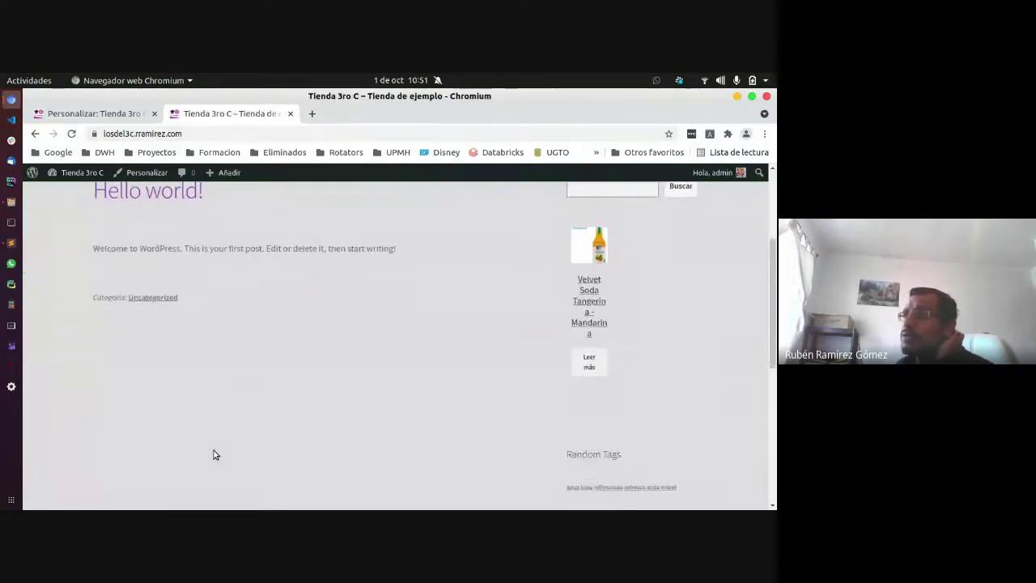
scroll(214, 454, up, 3)
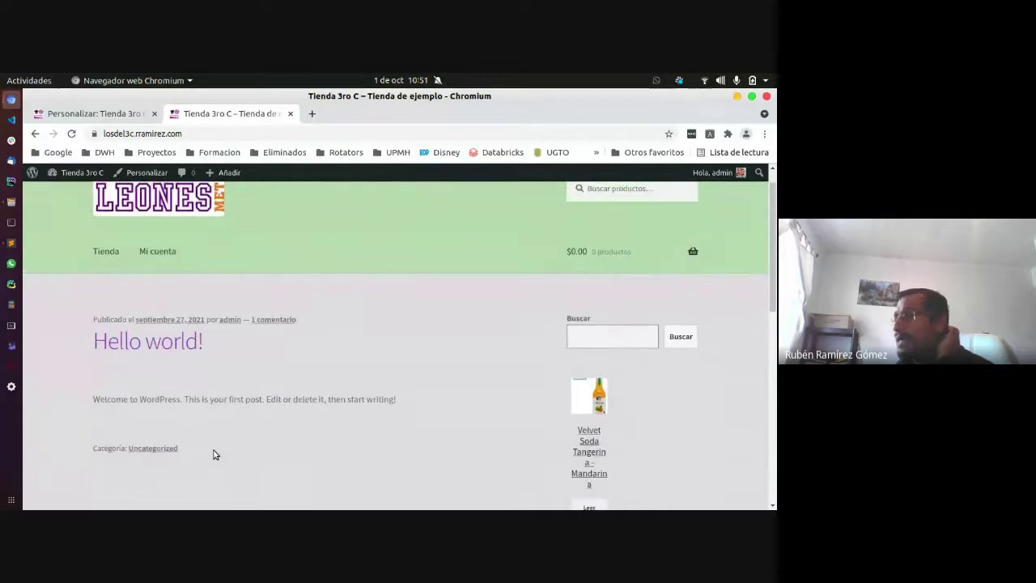
scroll(214, 455, down, 1)
scroll(214, 455, up, 2)
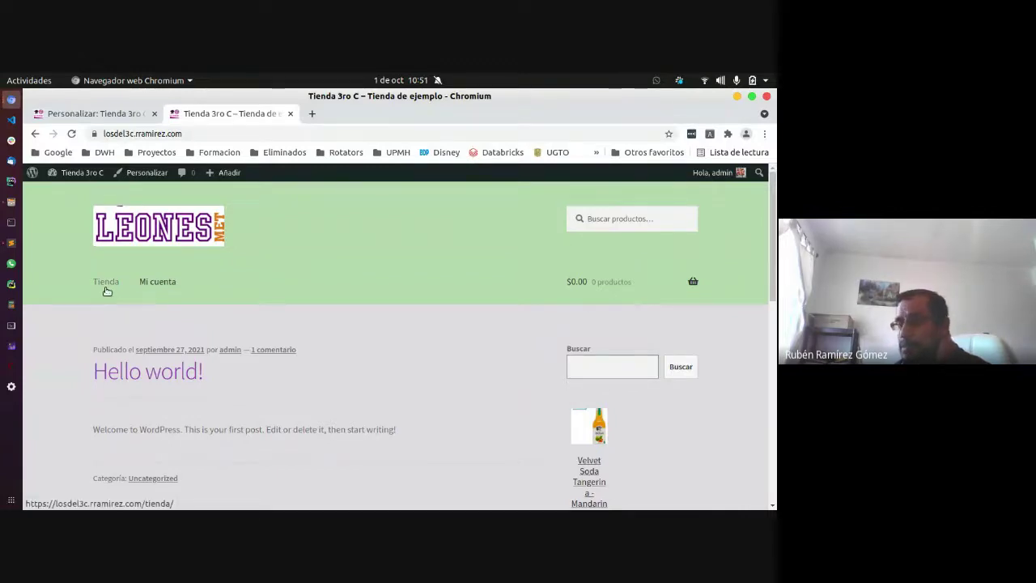
Step: In Ajustes de la página de inicio, choose Una página estática with Tienda as Página de inicio, then publish
click(63, 115)
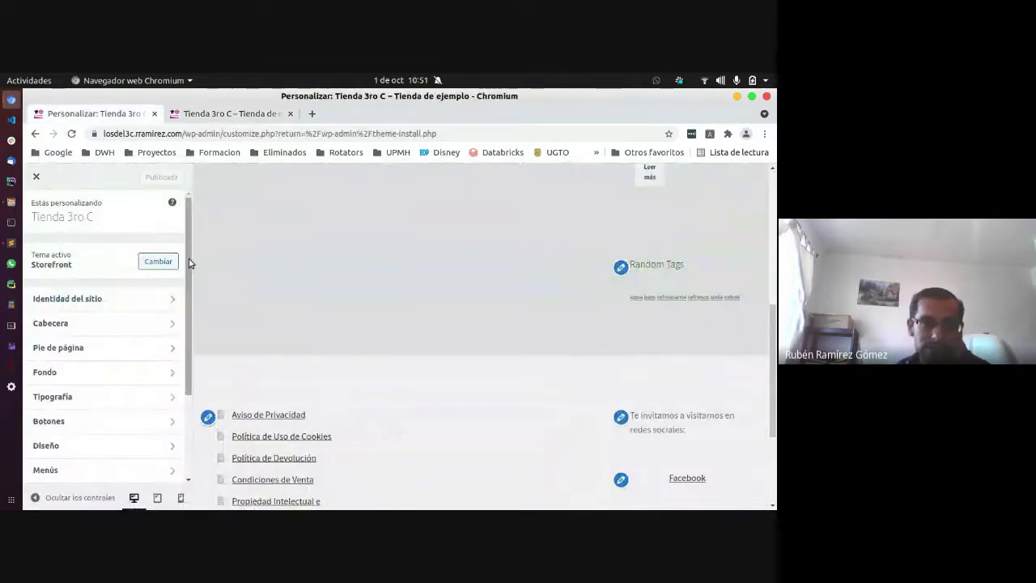
drag(189, 266, 189, 349)
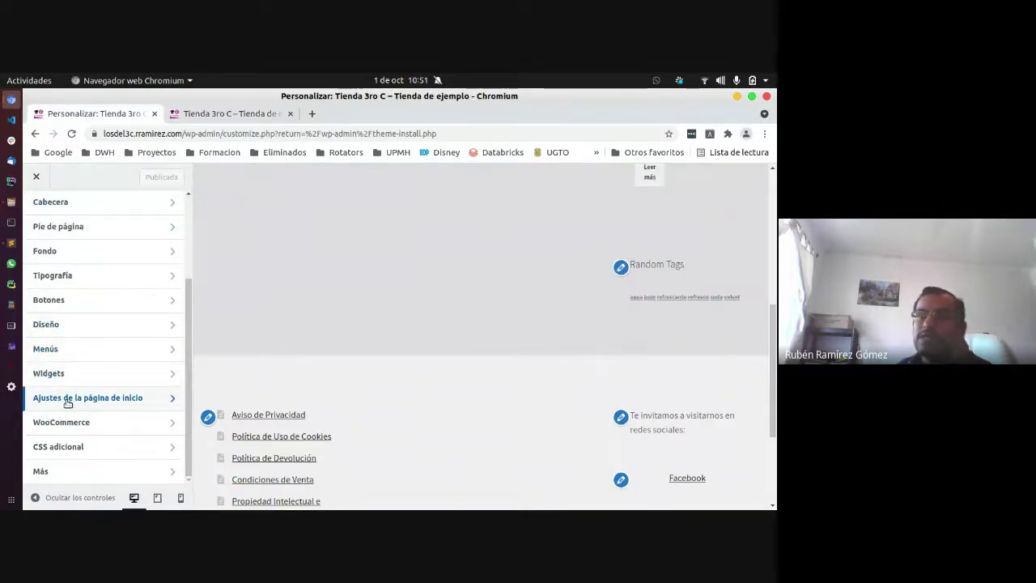
click(67, 400)
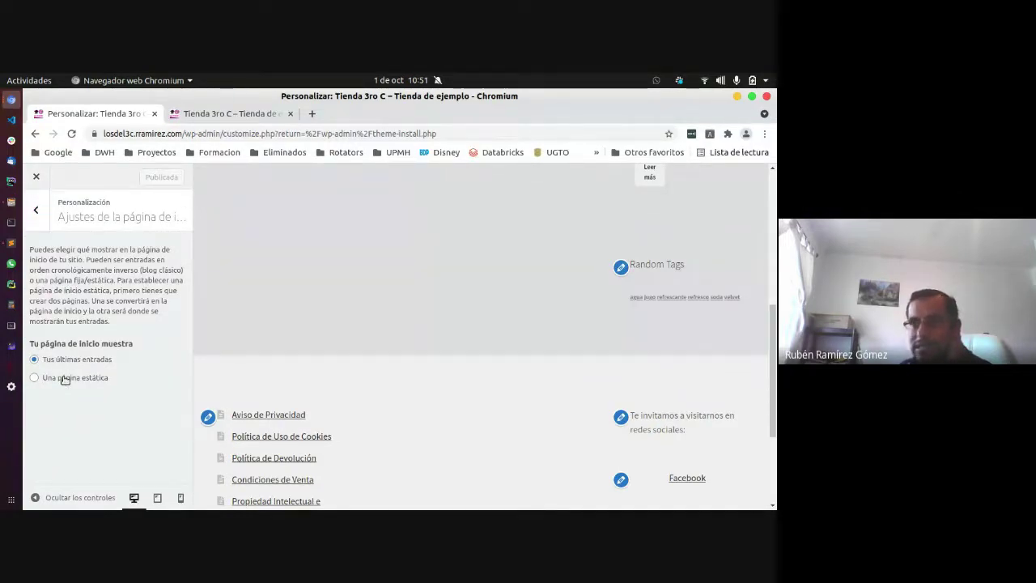
click(65, 381)
scroll(65, 380, down, 1)
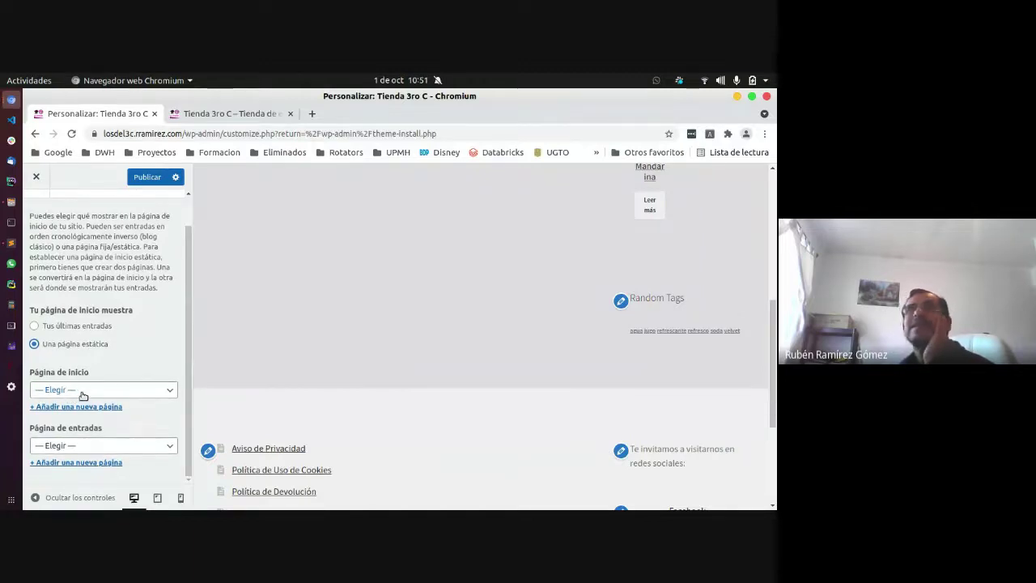
click(81, 393)
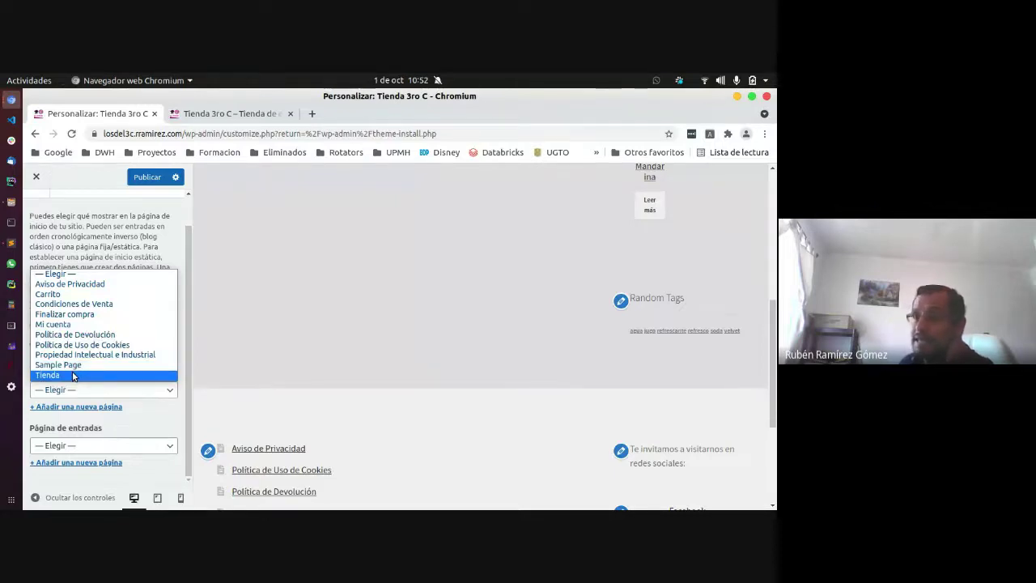
click(73, 376)
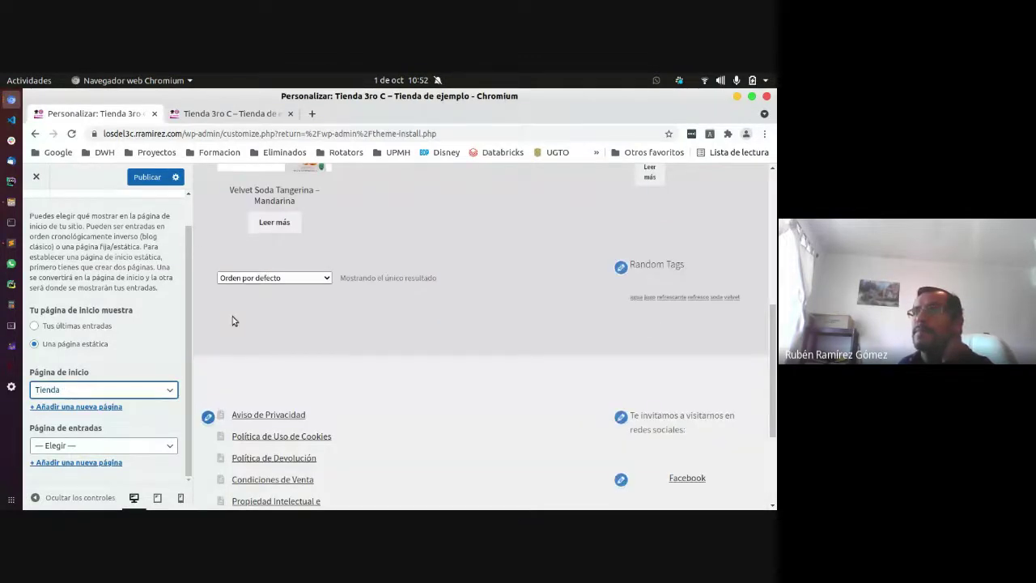
click(157, 177)
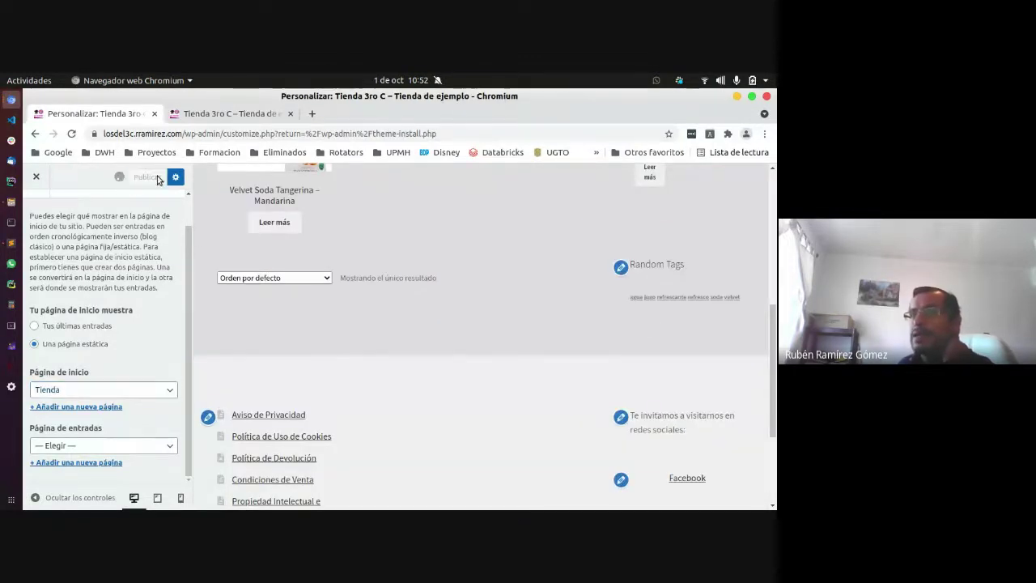
click(227, 113)
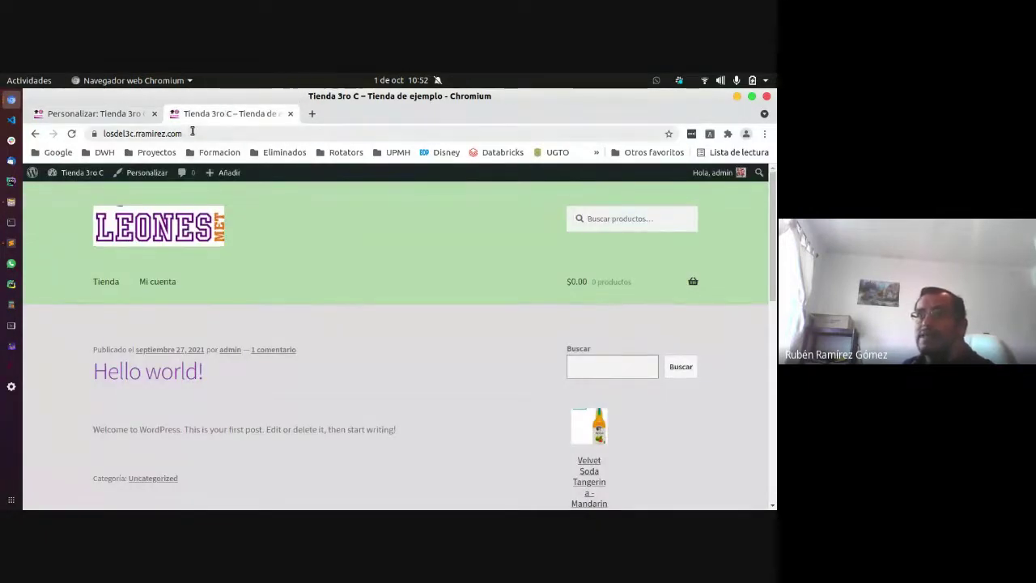
click(162, 134)
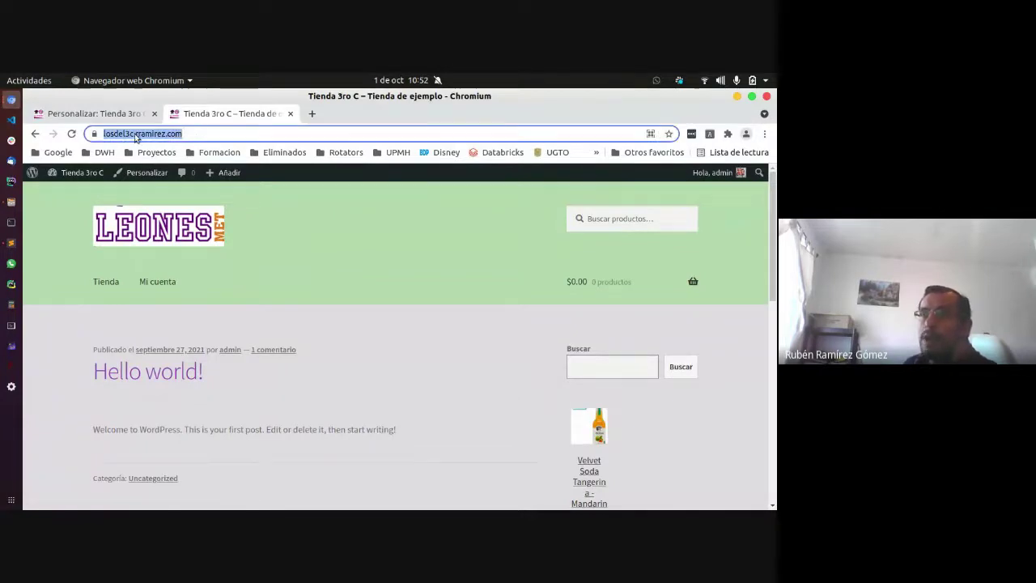
click(204, 134)
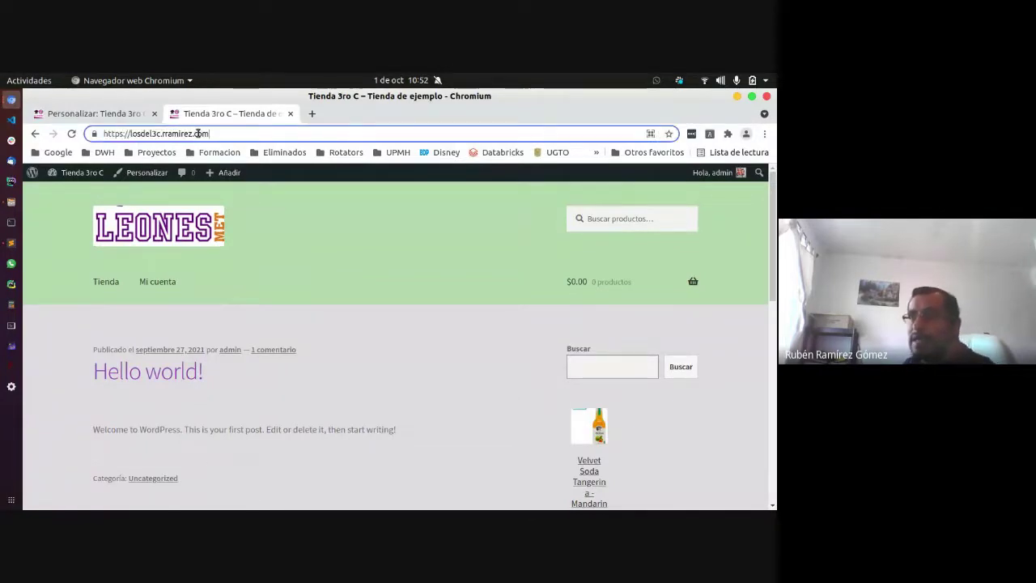
key(Return)
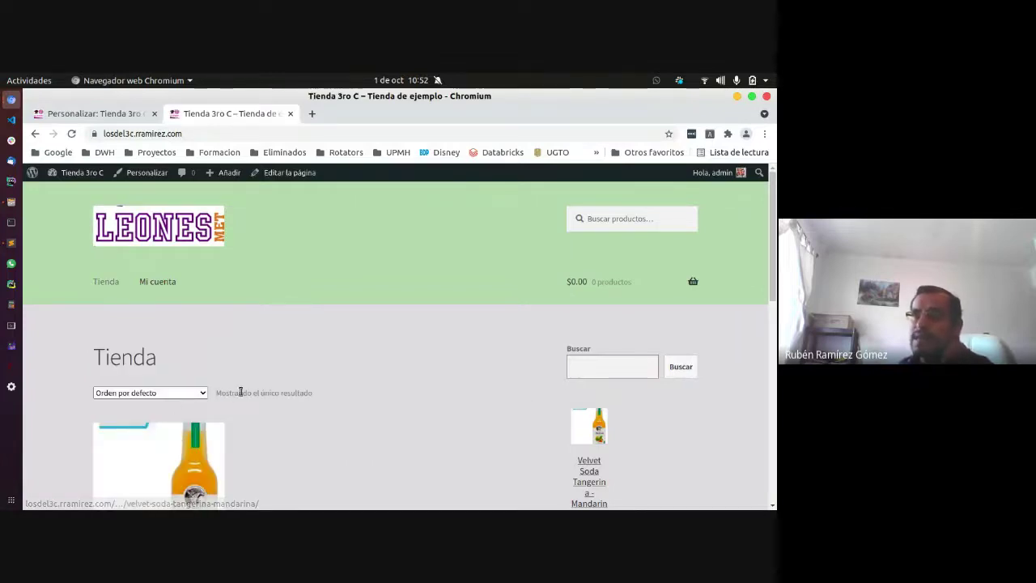
scroll(310, 395, down, 5)
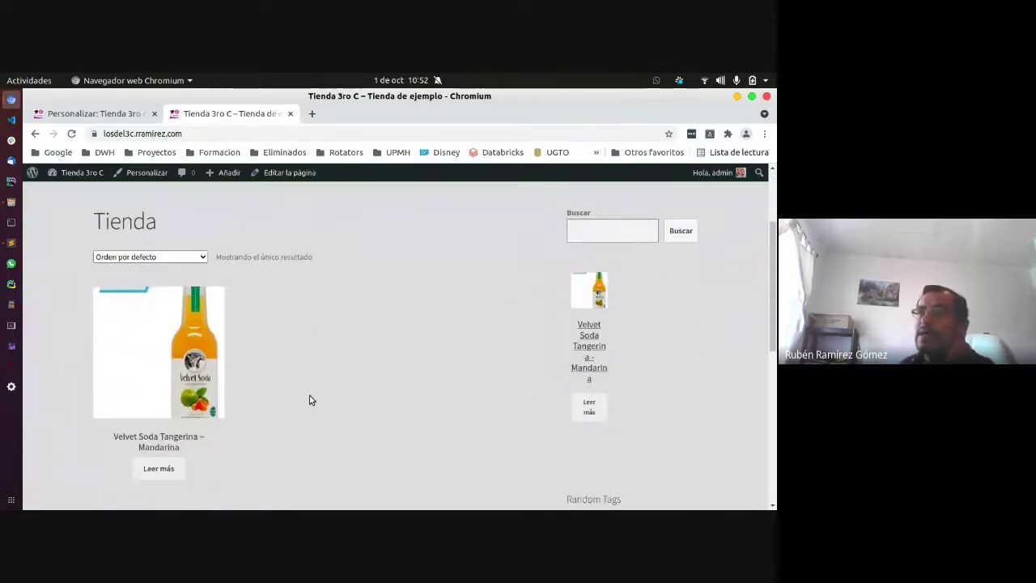
scroll(309, 400, down, 2)
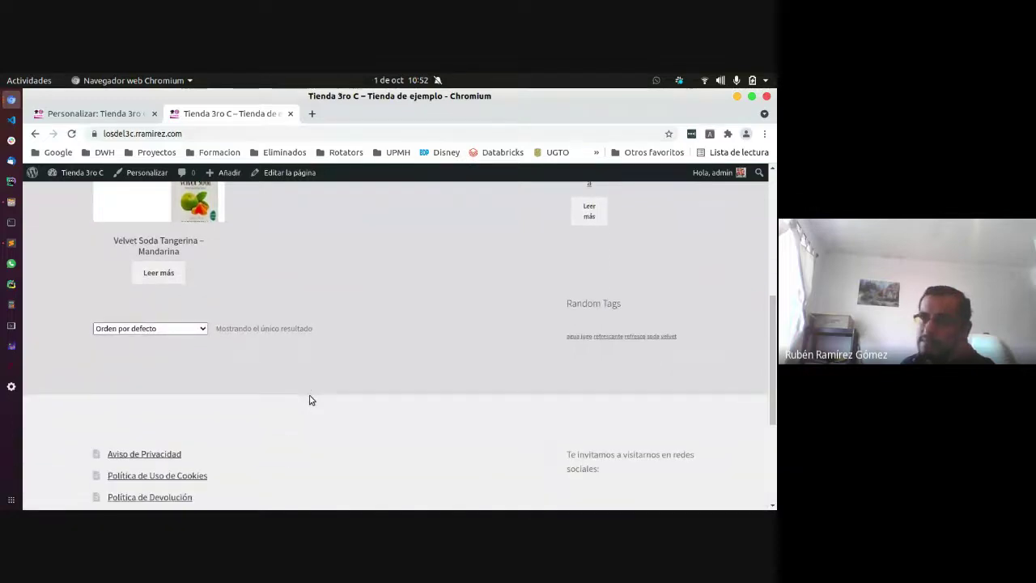
scroll(309, 400, down, 3)
scroll(309, 399, down, 2)
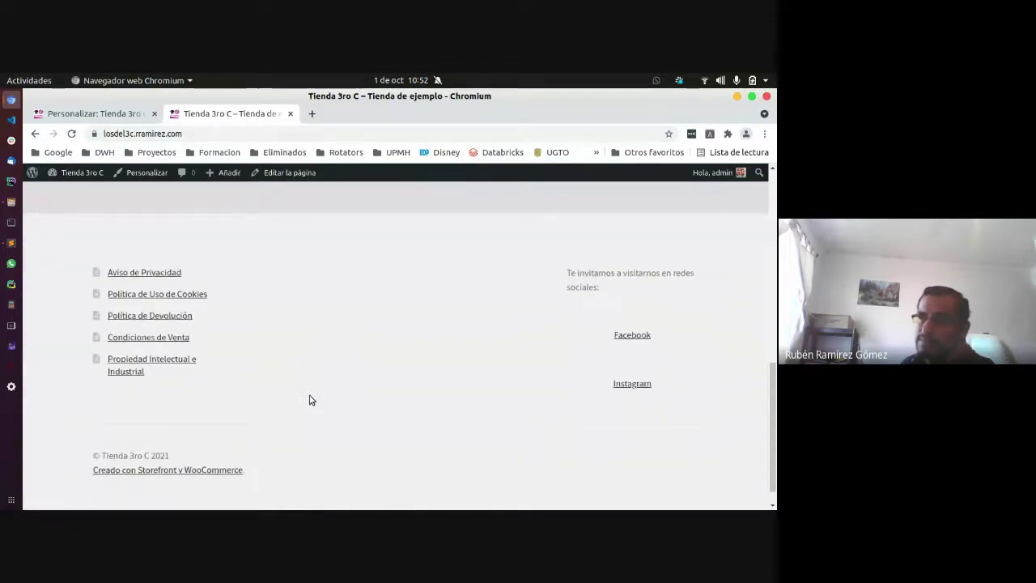
scroll(309, 400, down, 1)
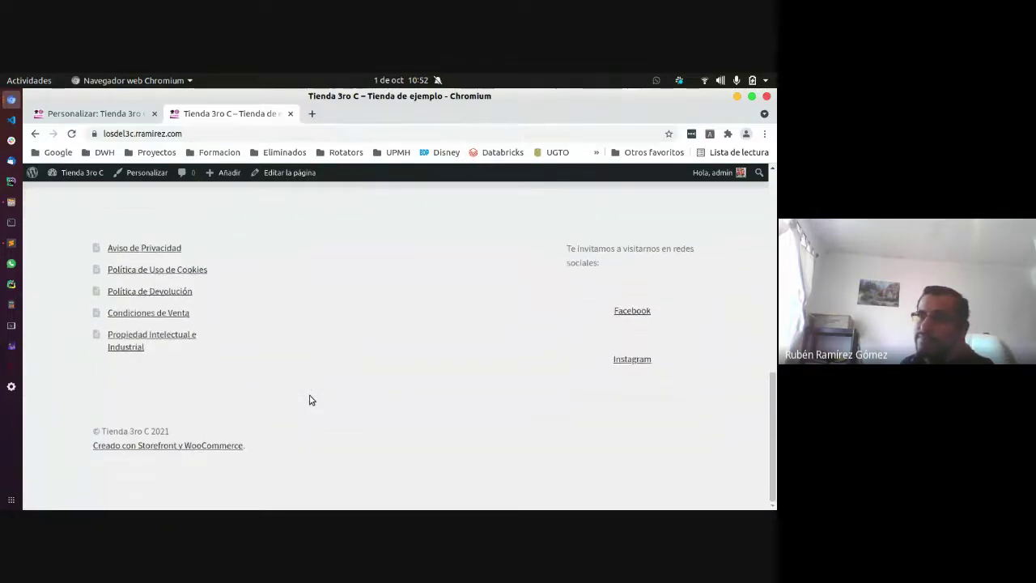
scroll(309, 400, up, 4)
scroll(309, 400, up, 4)
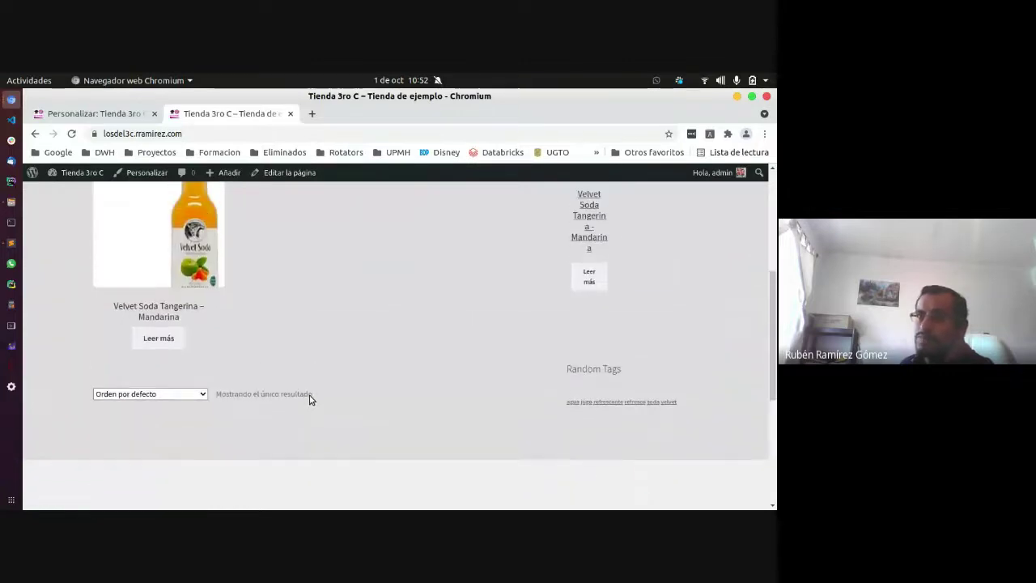
scroll(309, 400, up, 2)
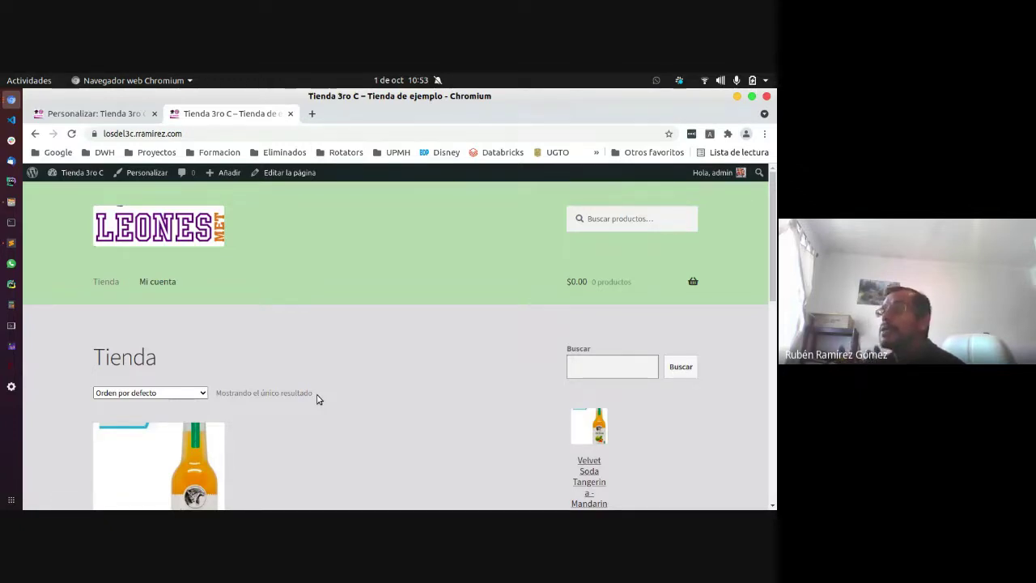
scroll(316, 398, down, 5)
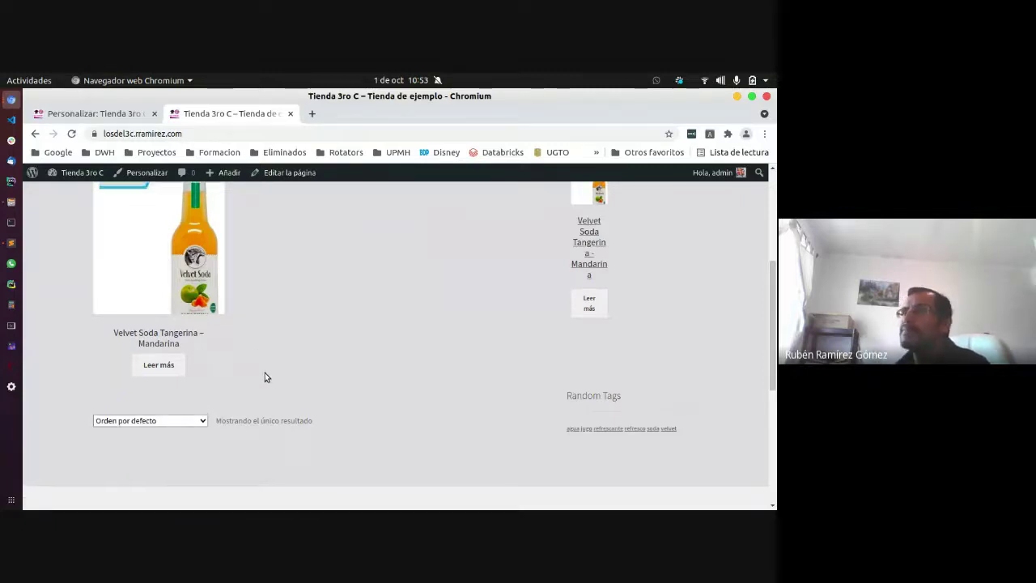
scroll(264, 374, down, 3)
scroll(264, 377, down, 4)
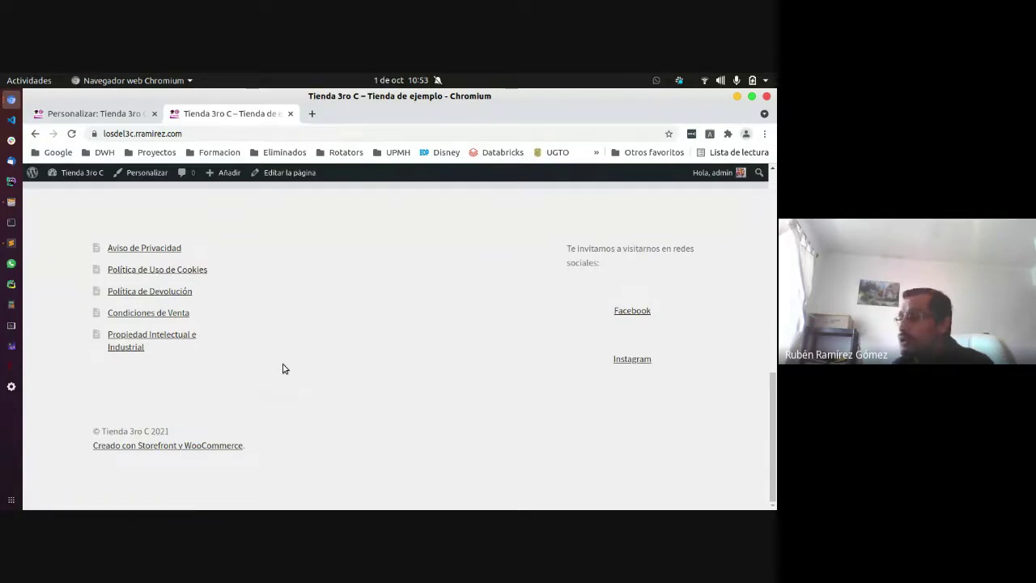
scroll(283, 366, up, 5)
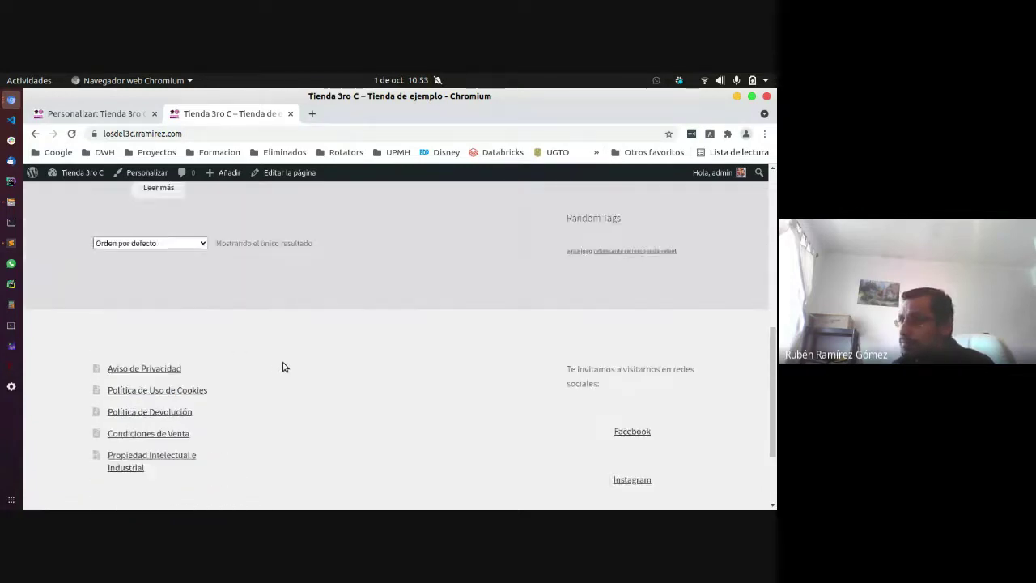
scroll(283, 367, up, 3)
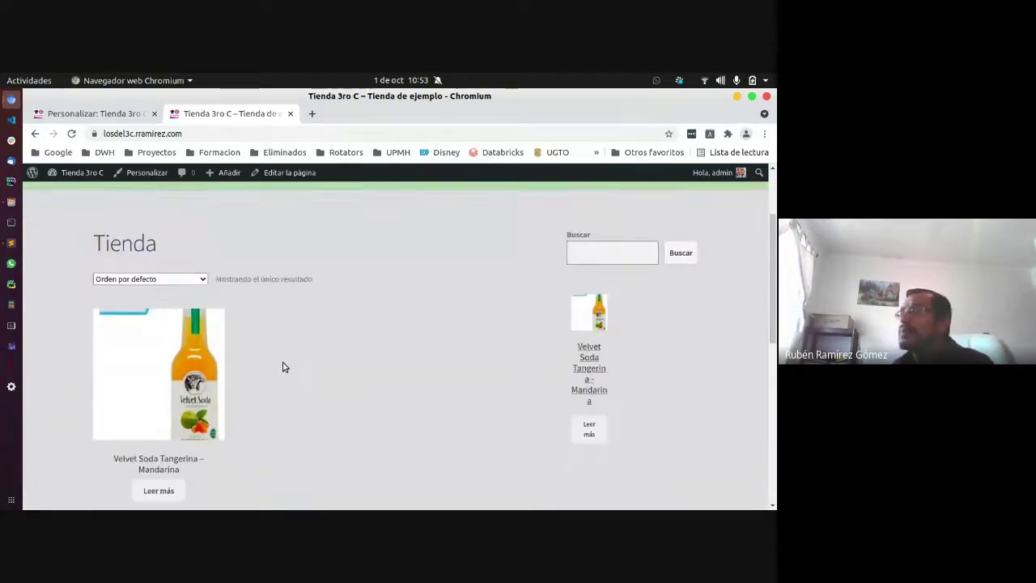
scroll(283, 366, down, 5)
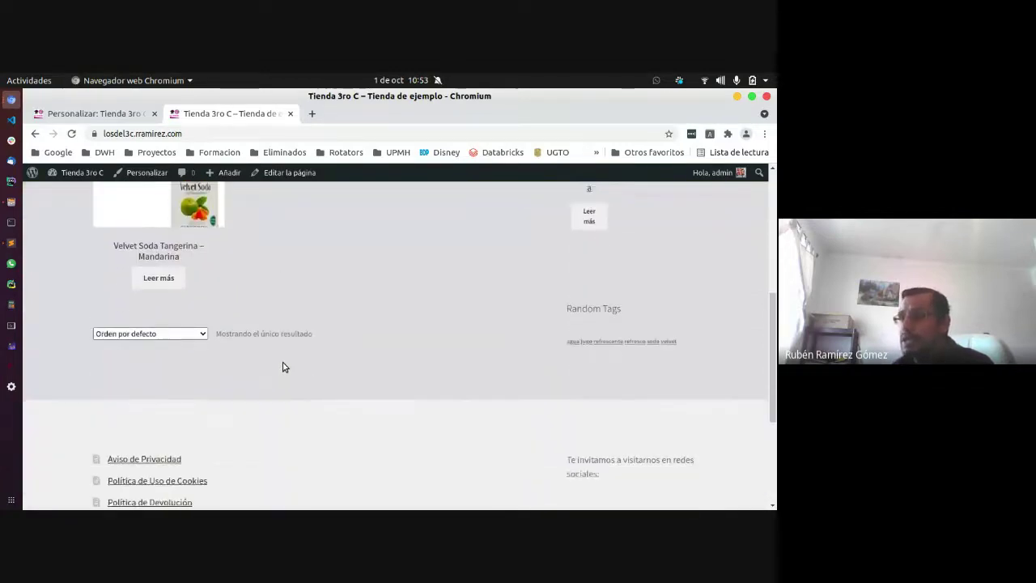
scroll(282, 366, up, 5)
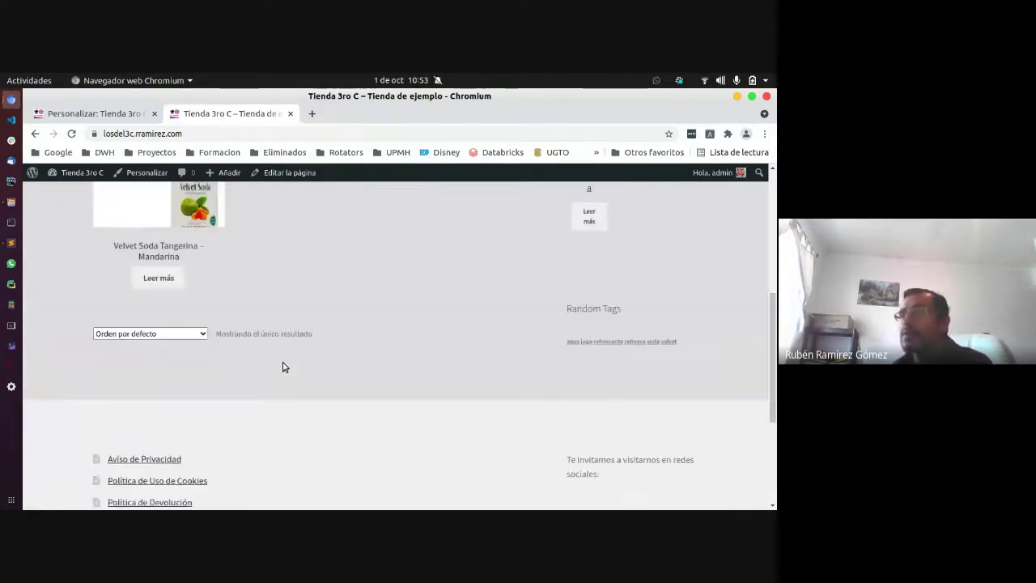
scroll(283, 366, up, 3)
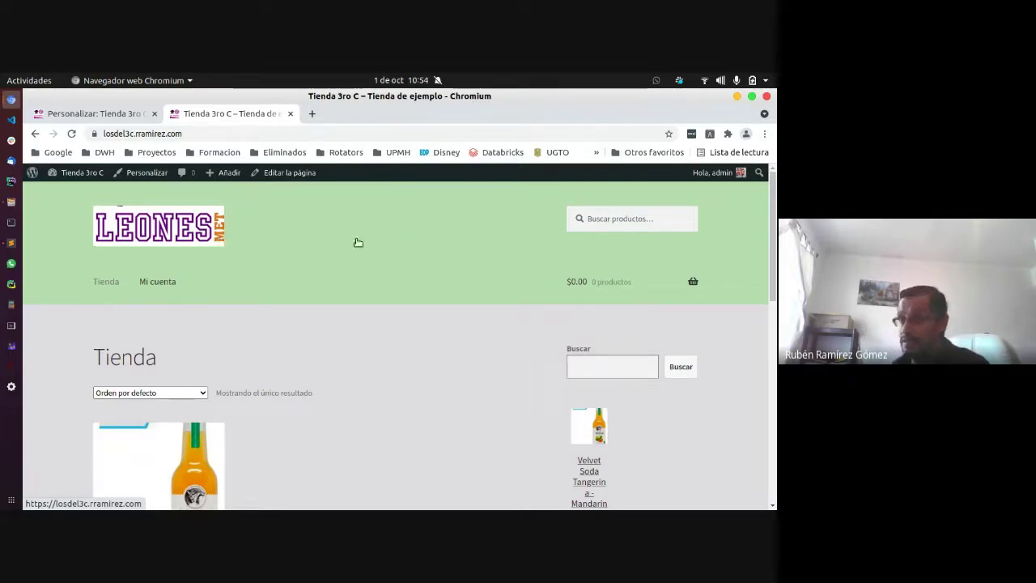
scroll(376, 261, down, 5)
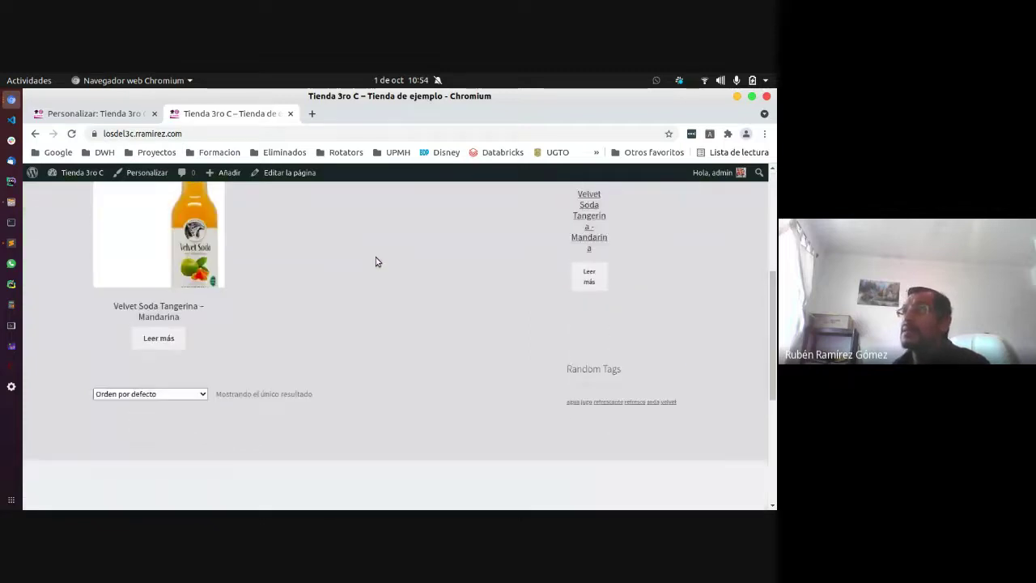
scroll(376, 262, down, 5)
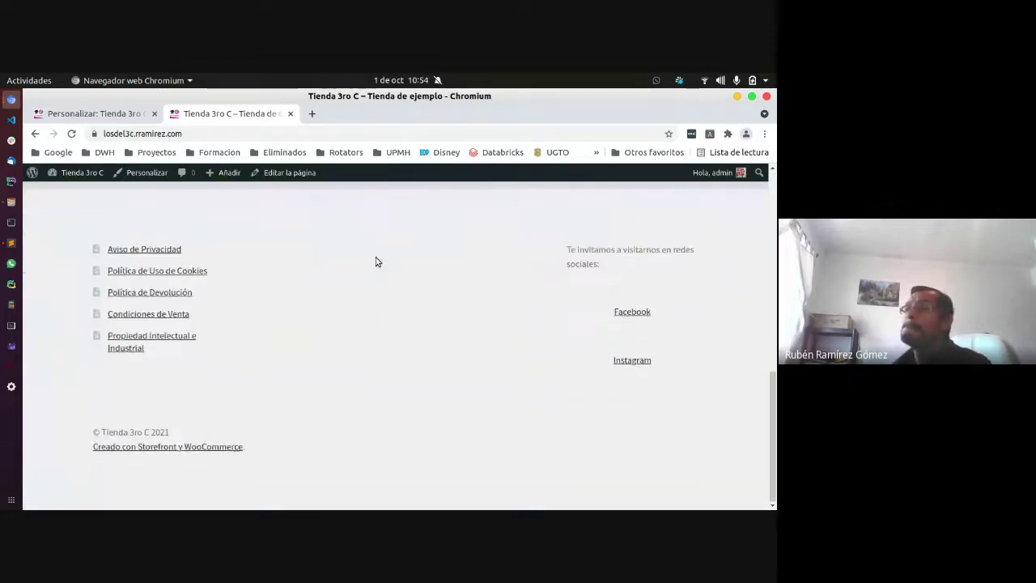
scroll(376, 262, up, 3)
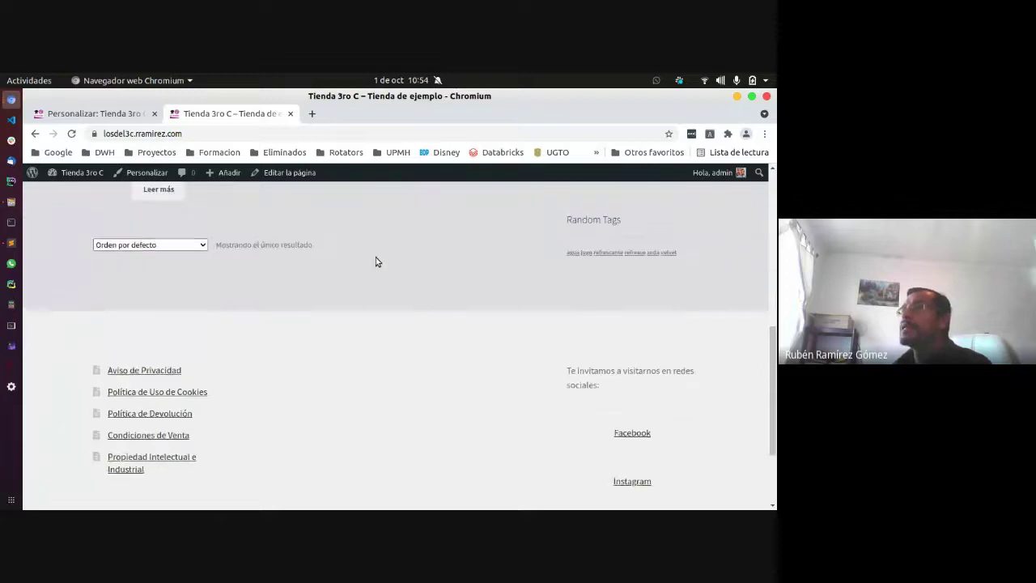
scroll(375, 261, up, 5)
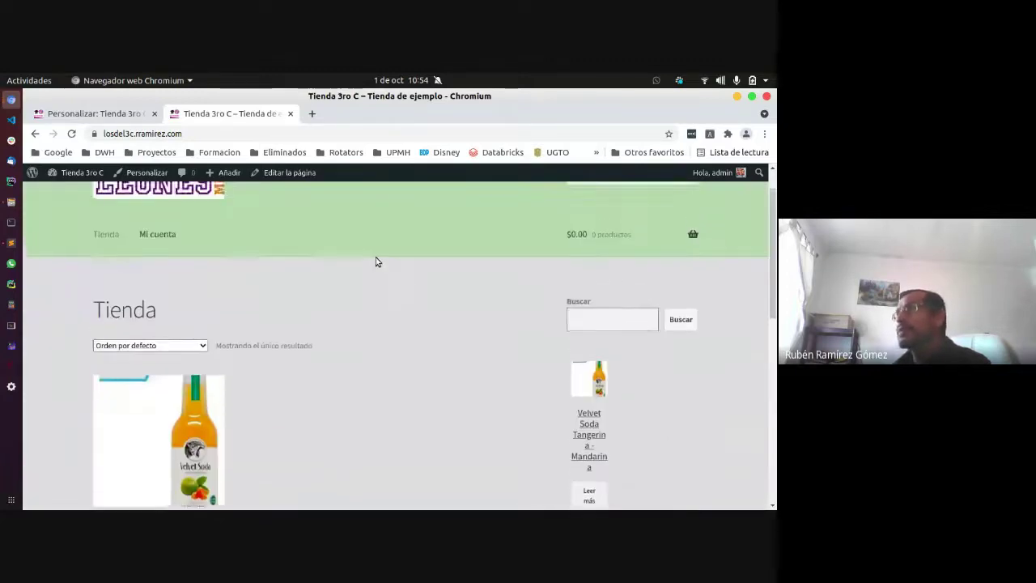
scroll(375, 261, up, 2)
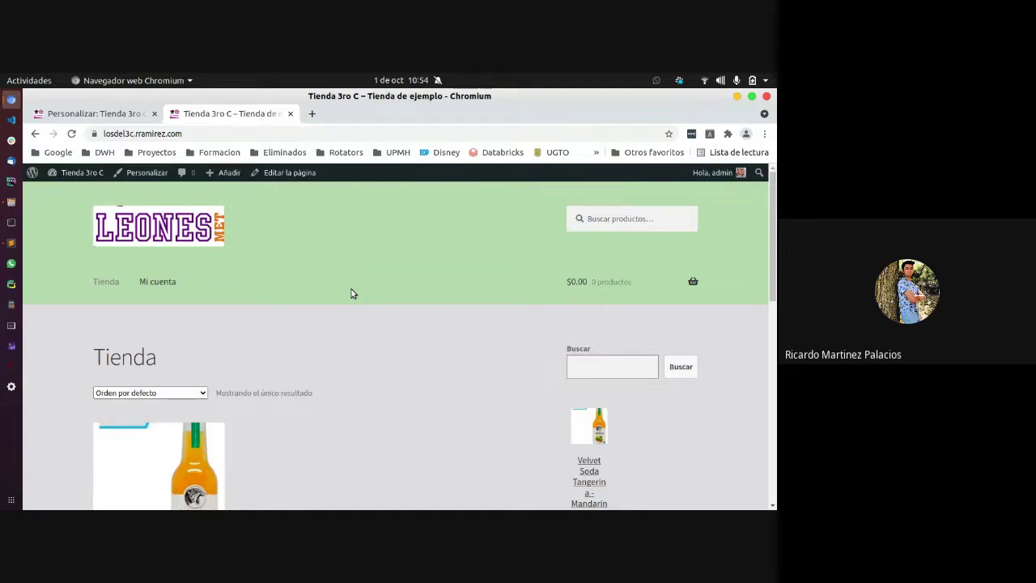
Step: In a new tab, search Google for 'youtube' and browse the Google home page
click(313, 114)
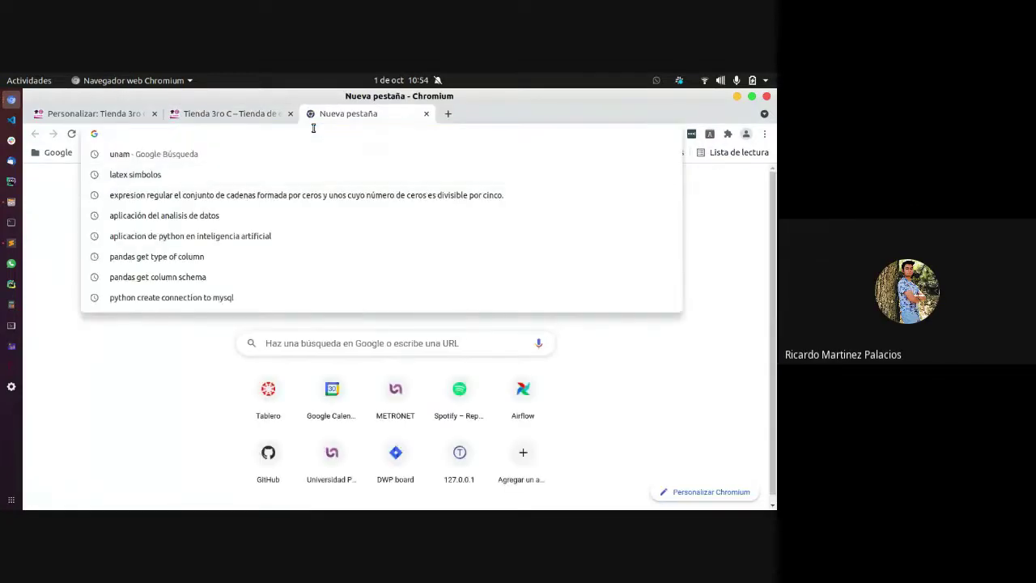
text(youtb)
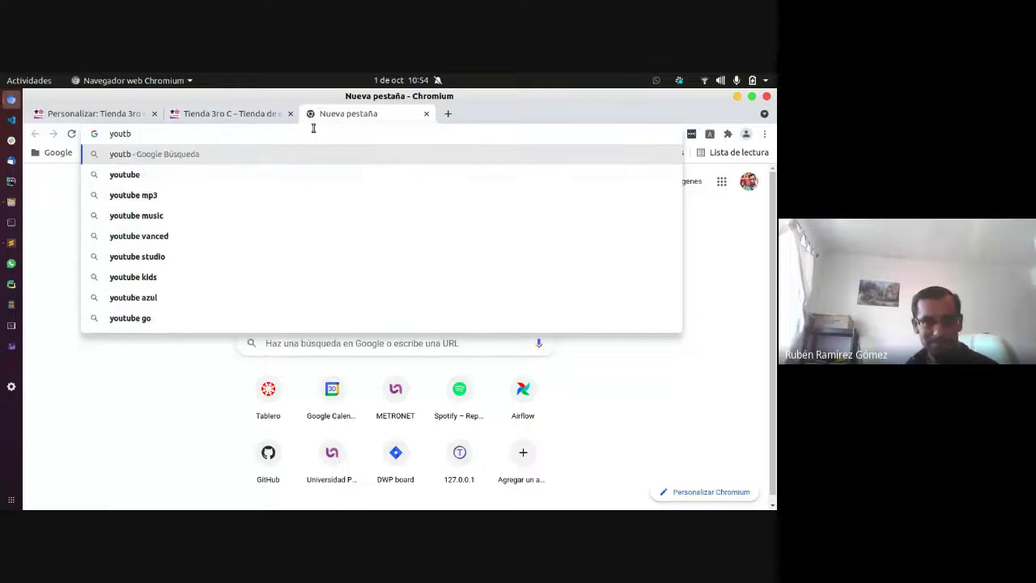
key(Down)
key(Return)
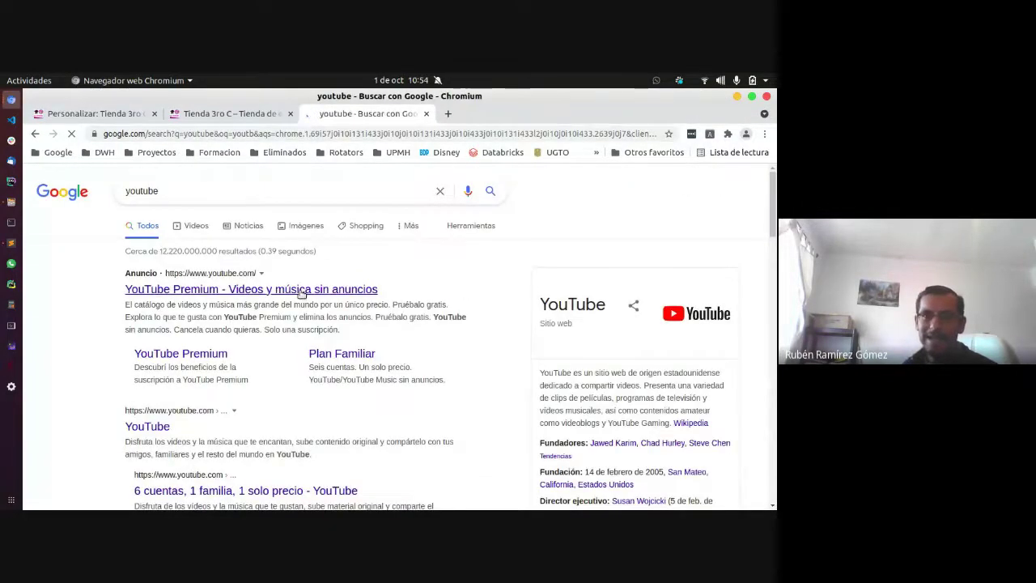
click(63, 191)
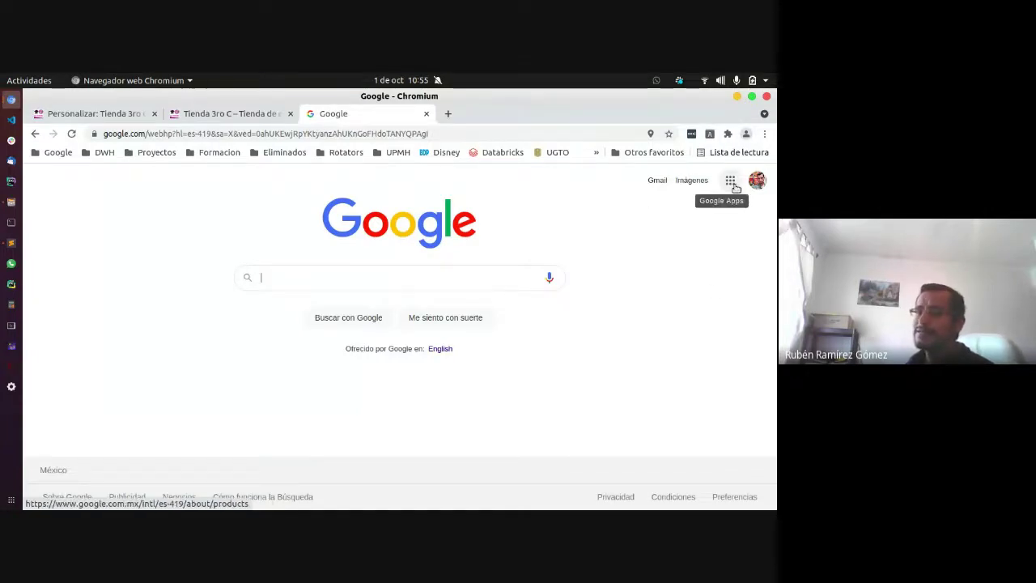
click(733, 186)
click(539, 173)
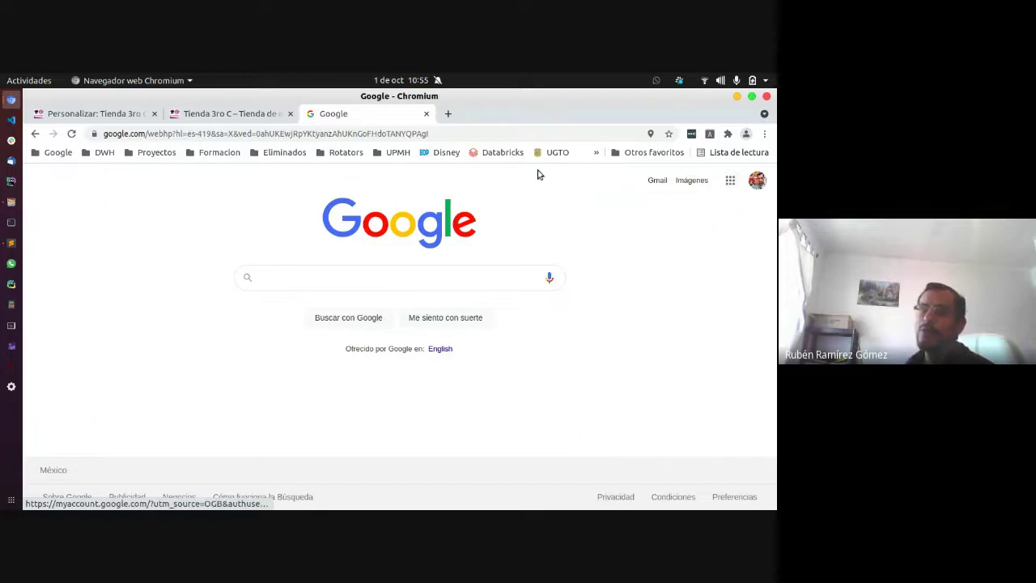
Step: Load youtube.com from the address bar
click(522, 134)
text(you)
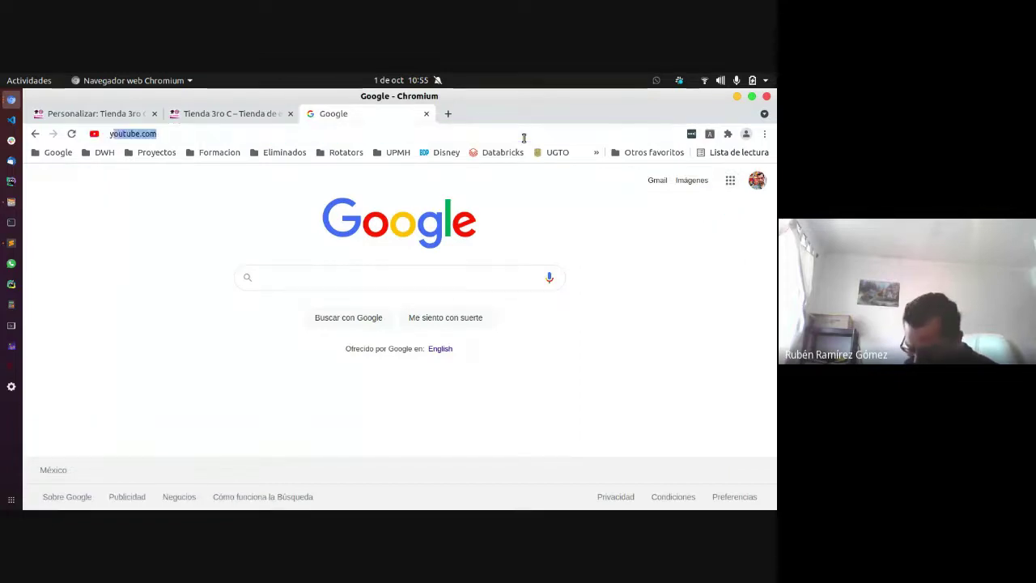
text(tube.com)
key(Return)
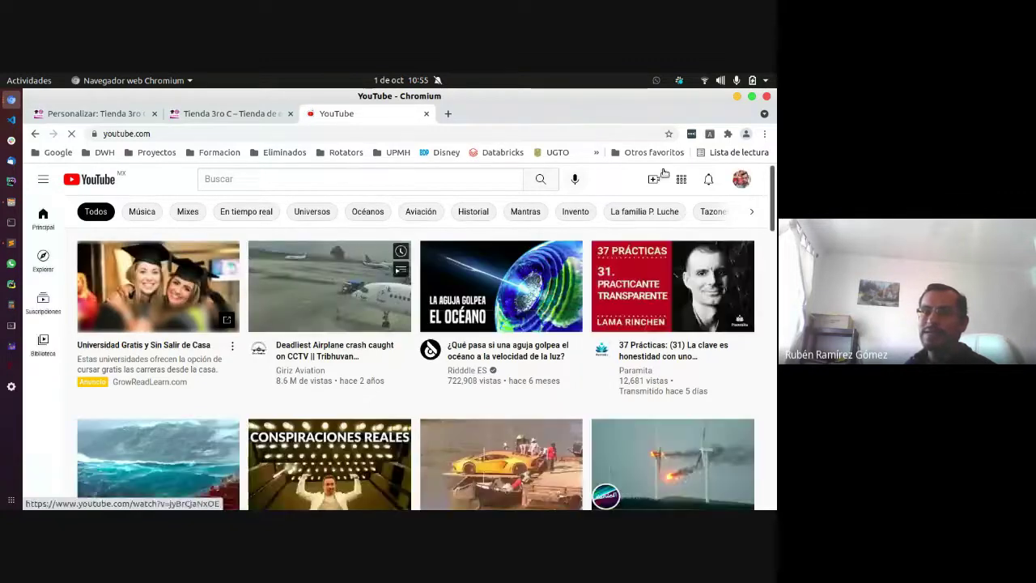
Step: Open YouTube's guide menu and scroll through its entries
click(740, 179)
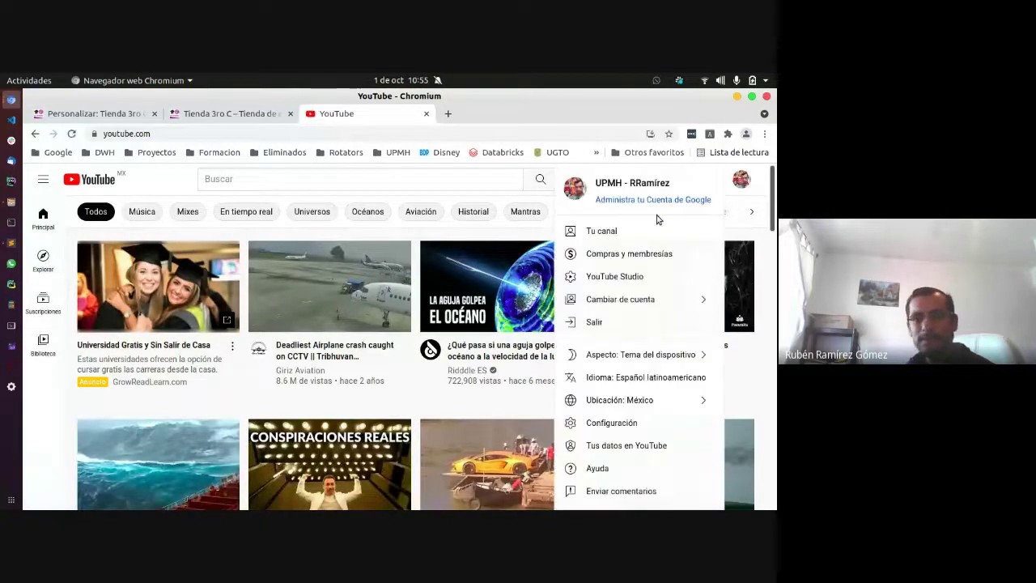
click(43, 179)
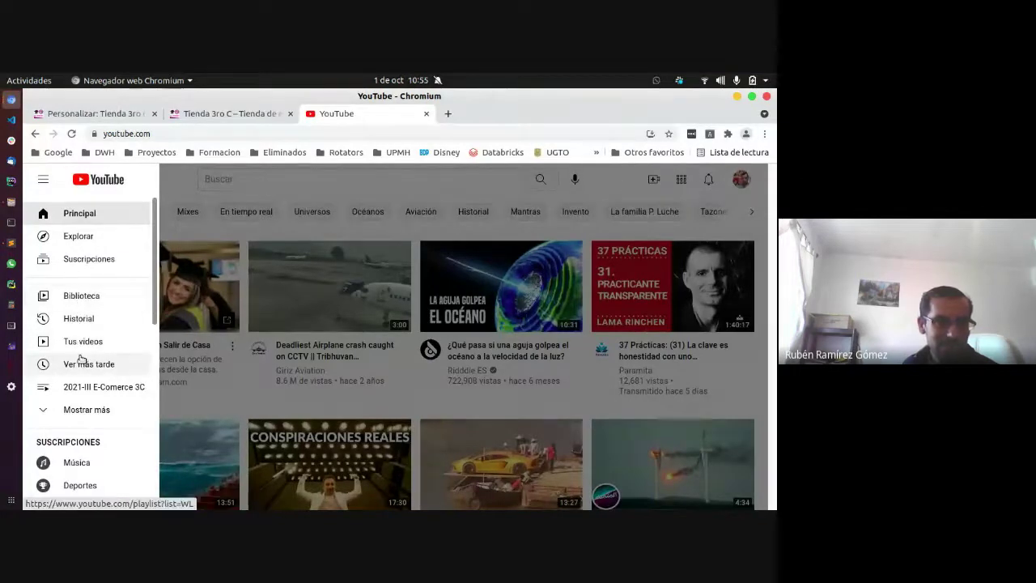
scroll(77, 360, down, 1)
scroll(76, 361, up, 1)
scroll(85, 388, down, 3)
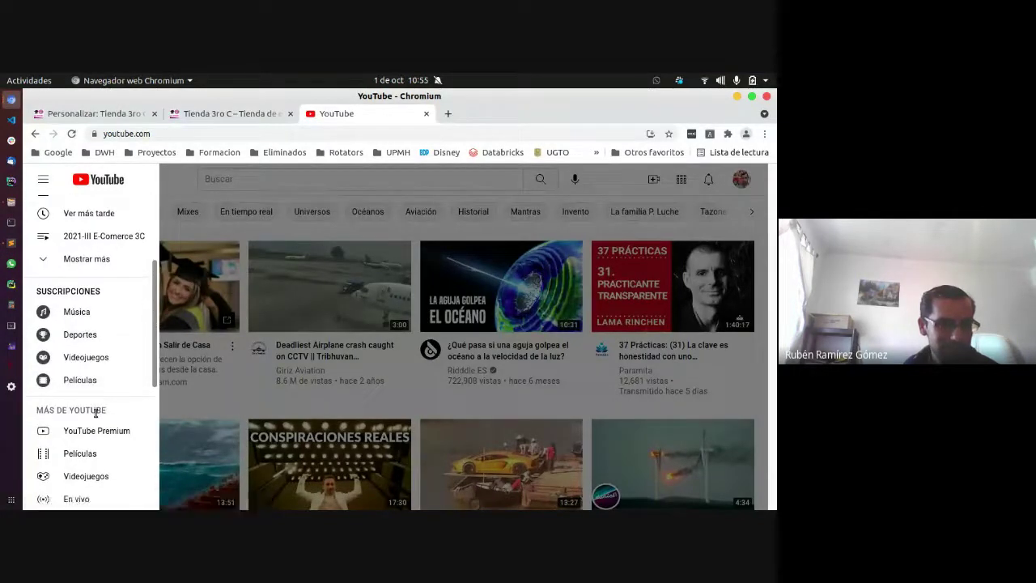
scroll(95, 414, up, 1)
scroll(98, 417, down, 3)
scroll(100, 420, down, 3)
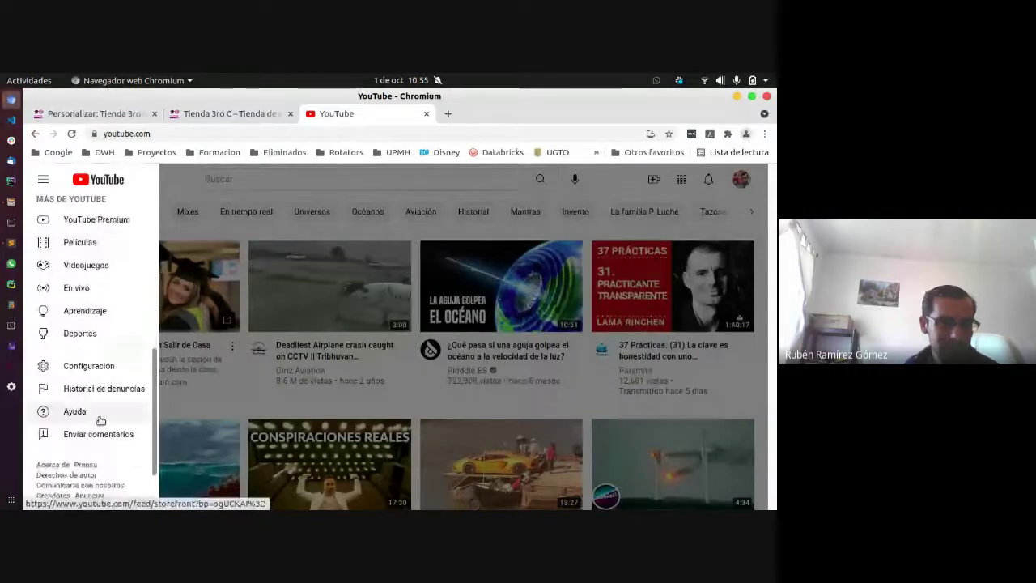
scroll(101, 419, up, 5)
scroll(101, 420, down, 1)
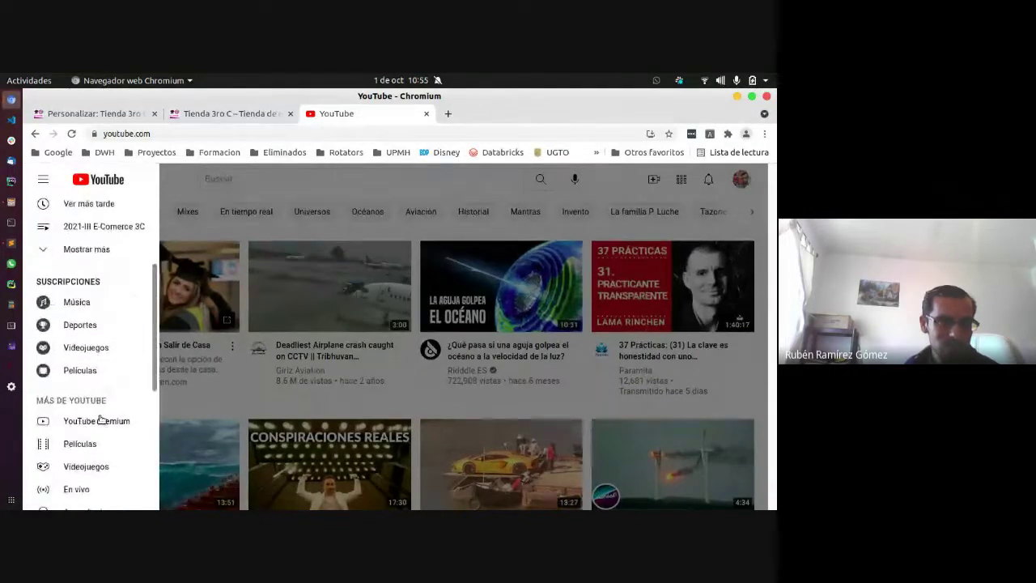
scroll(101, 419, up, 4)
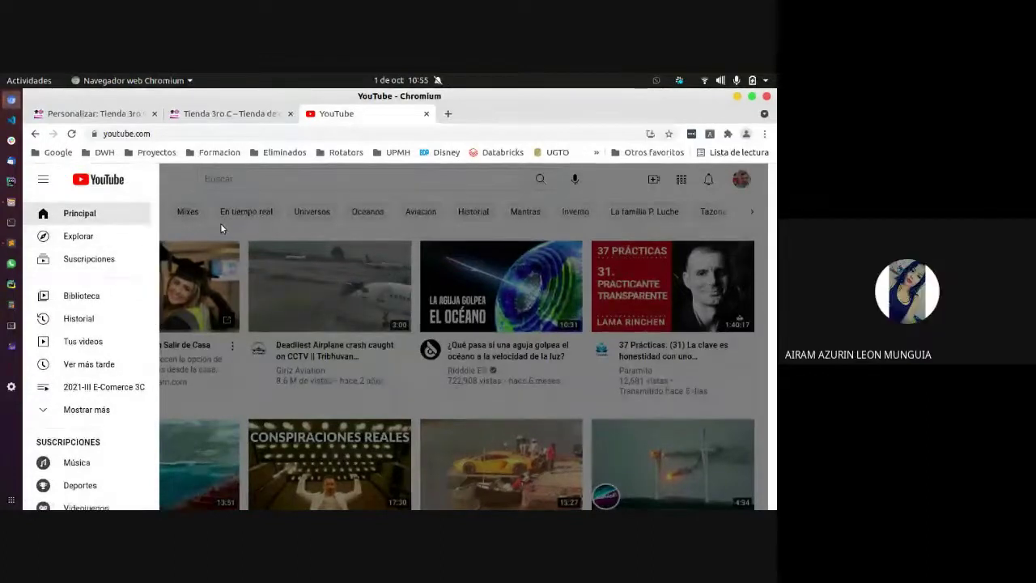
Step: Close the guide and go to Tu canal from the avatar menu
click(43, 184)
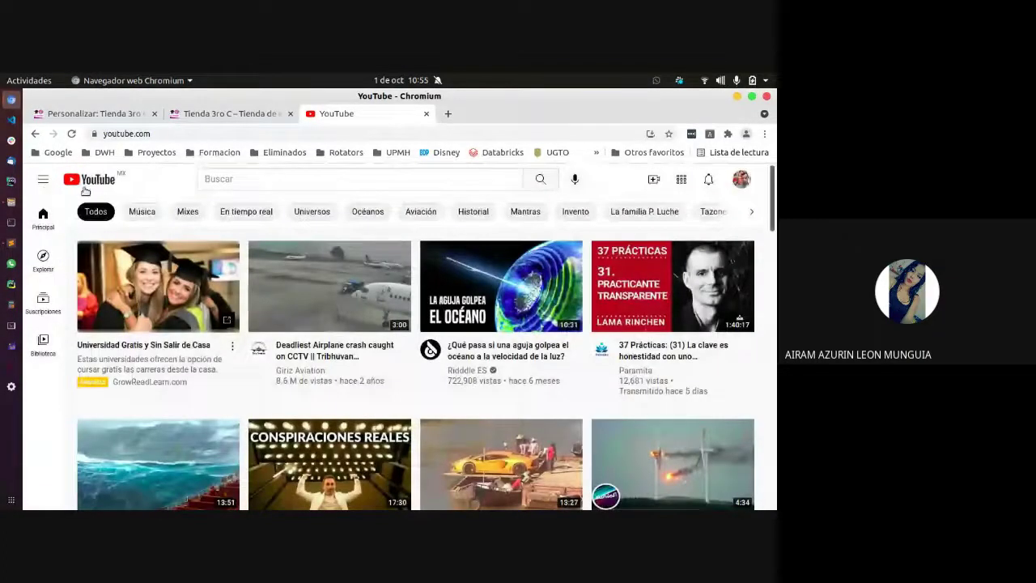
click(741, 179)
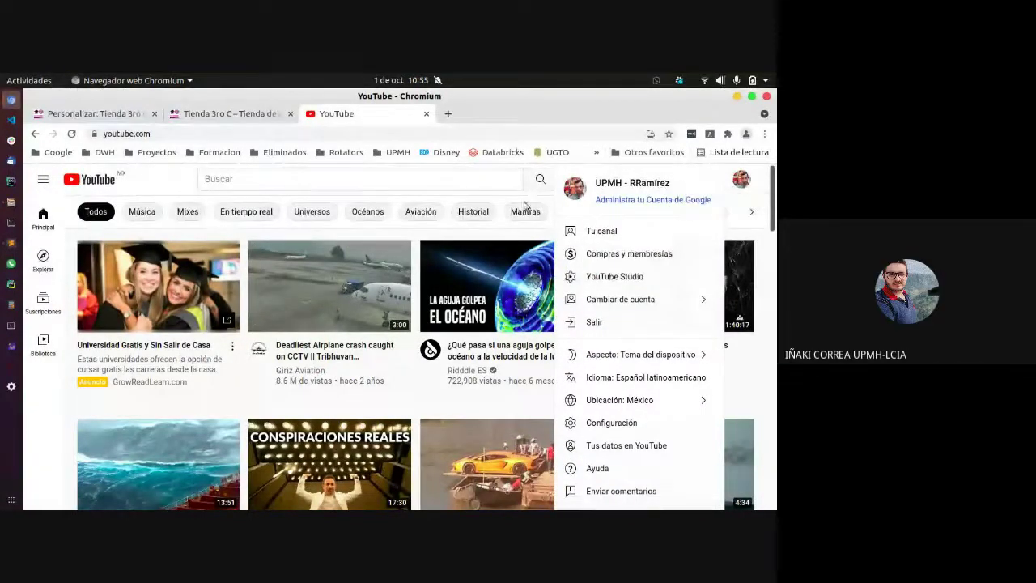
click(612, 235)
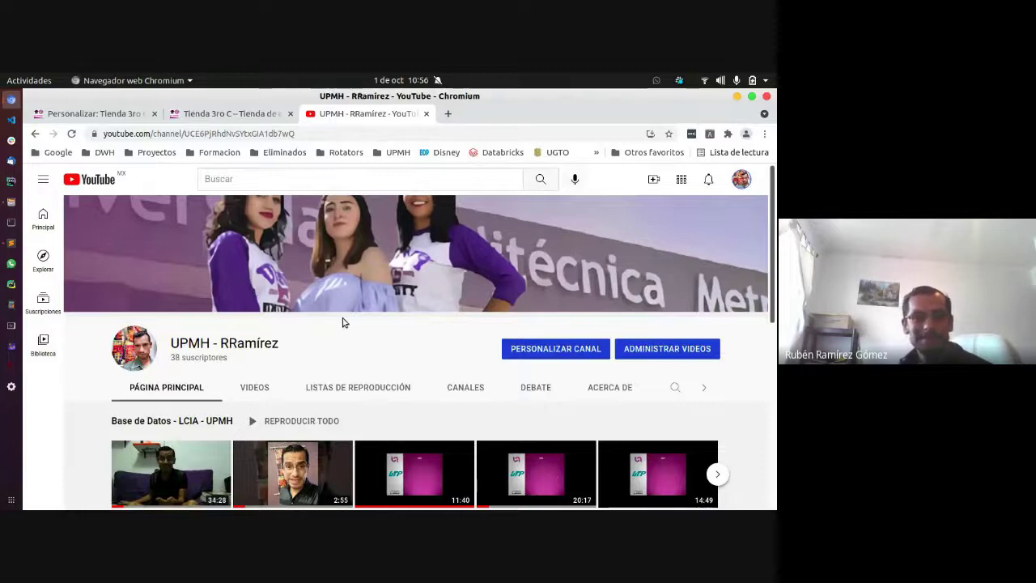
Step: Scroll the channel home page and switch to its LISTAS DE REPRODUCCIÓN tab
click(356, 136)
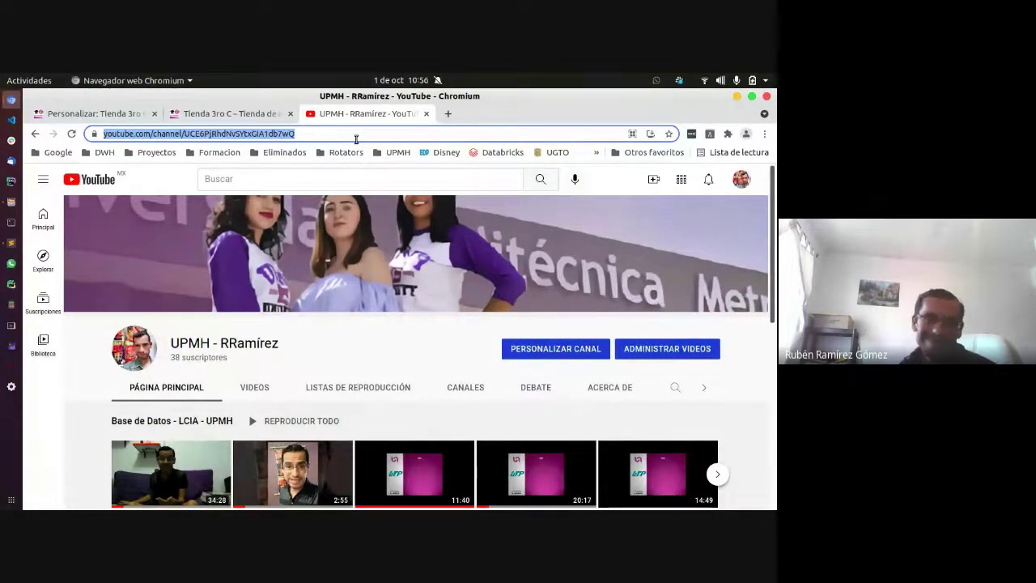
key(alt+Tab)
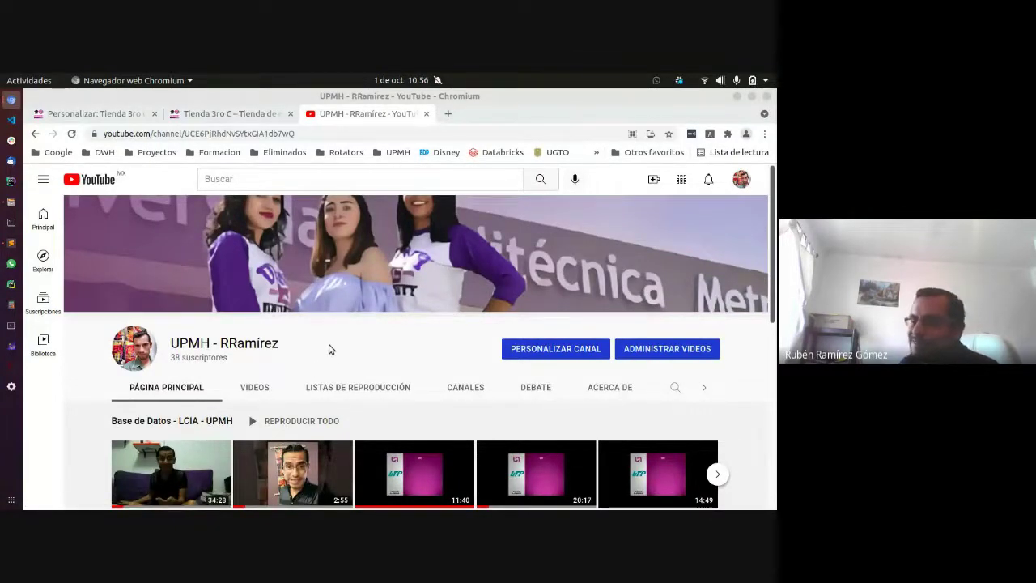
scroll(329, 349, down, 2)
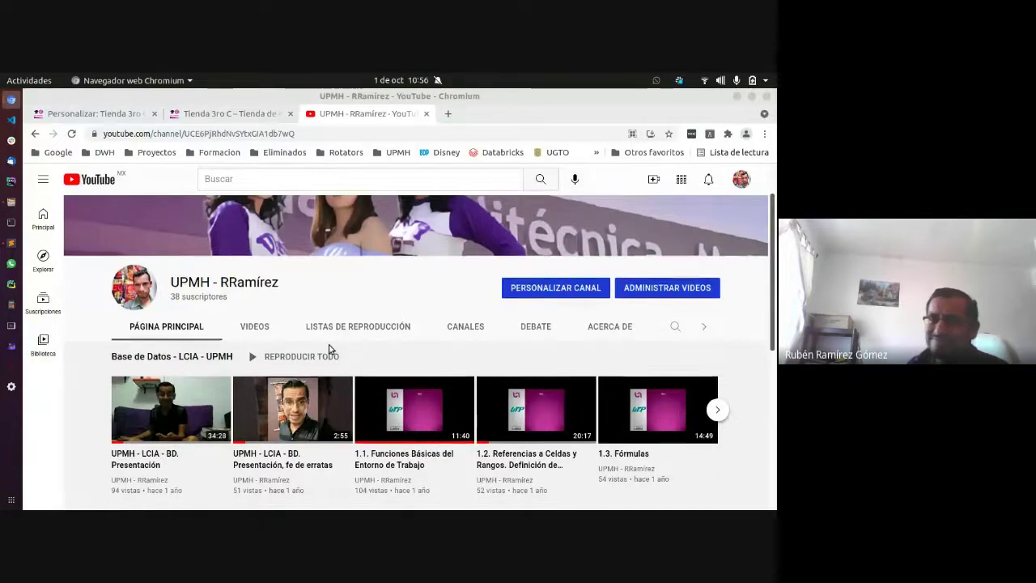
scroll(328, 349, down, 3)
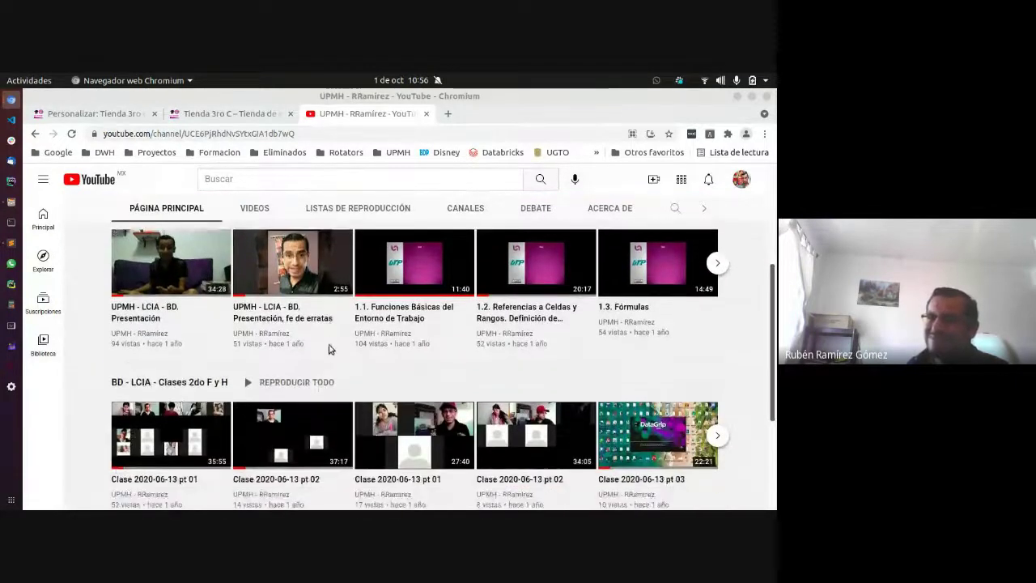
mouse_move(325, 348)
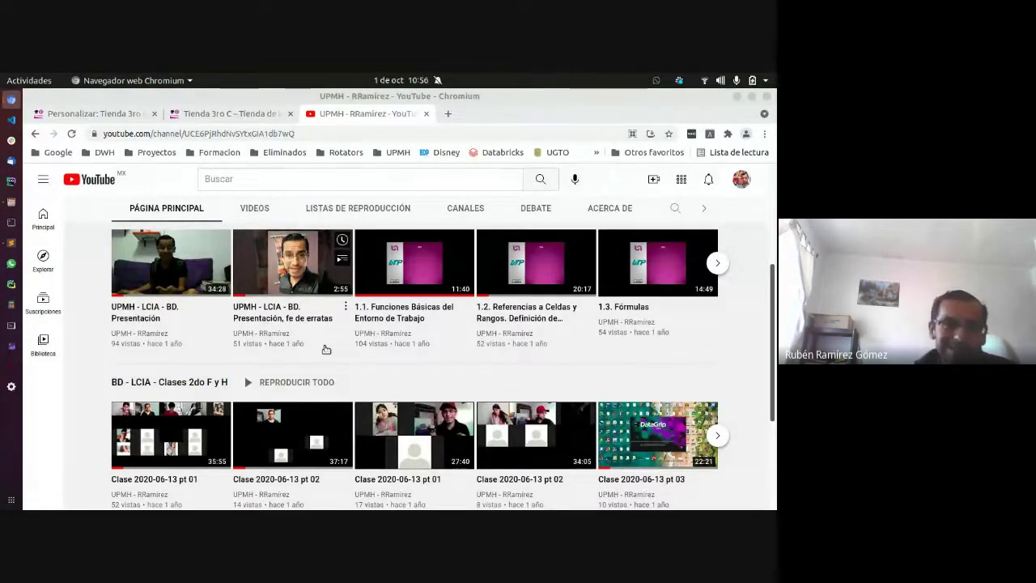
scroll(347, 368, up, 3)
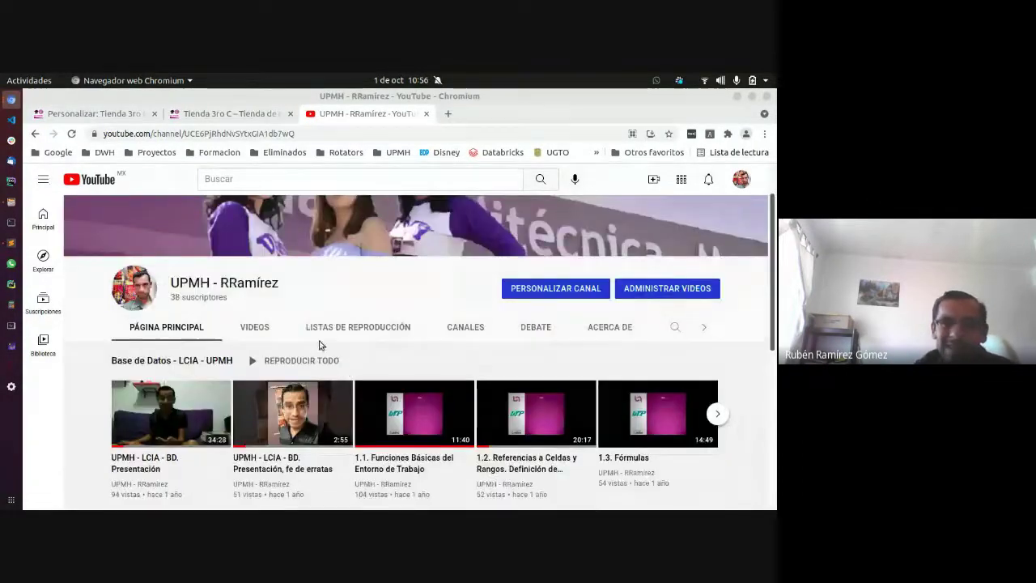
click(341, 326)
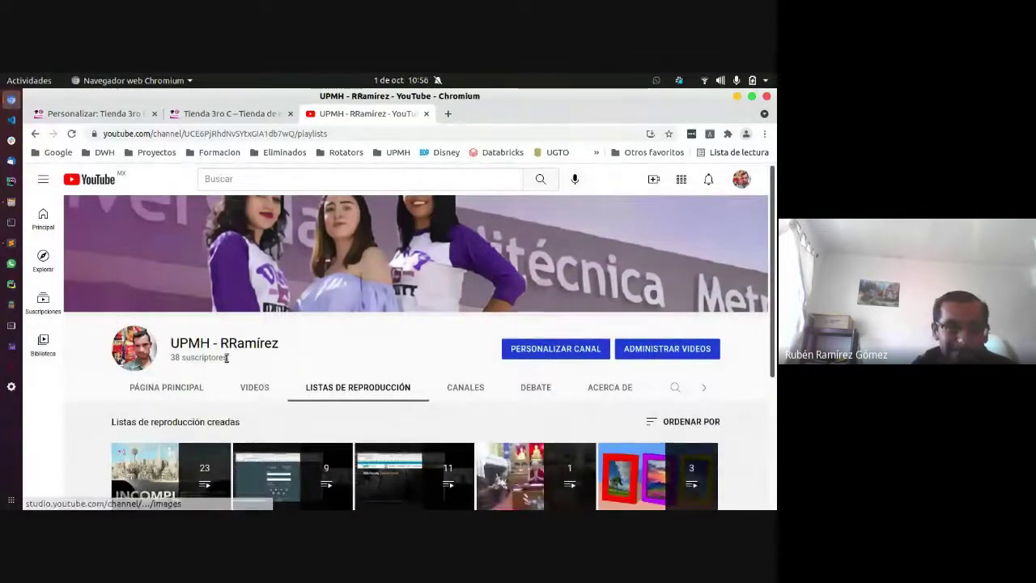
Step: Scroll the playlists grid and play the 2021-III E-Comerce 3C playlist
scroll(261, 348, down, 3)
scroll(261, 348, down, 1)
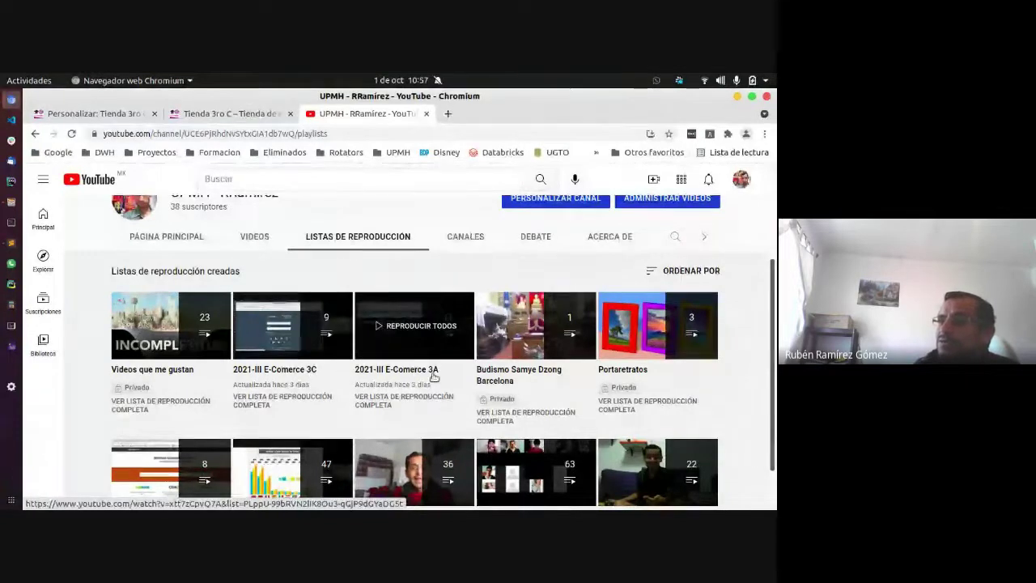
click(301, 372)
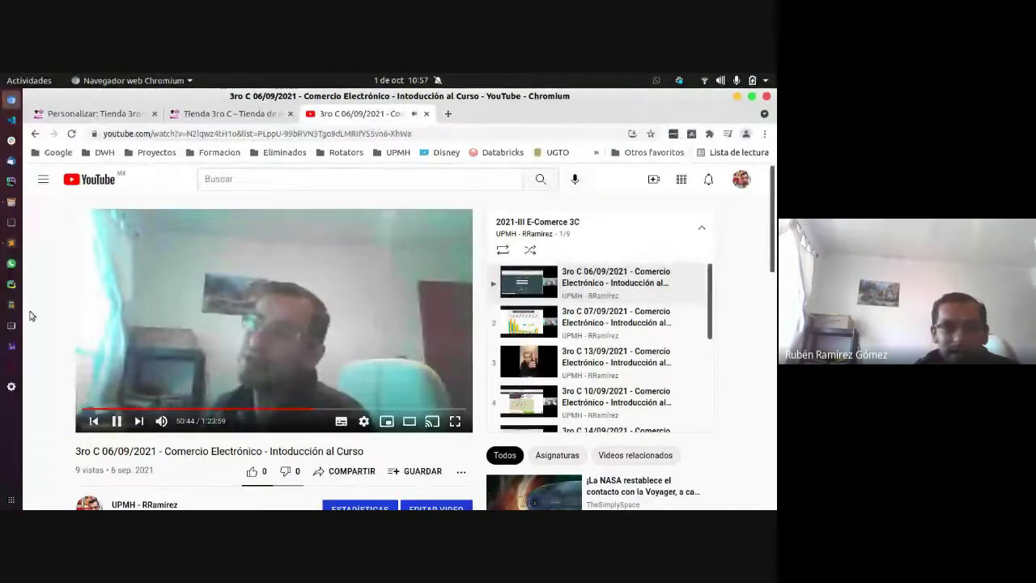
Step: Pause the class video at 50:46, scroll the playlist to items 6–9, and check the clock panel
click(116, 420)
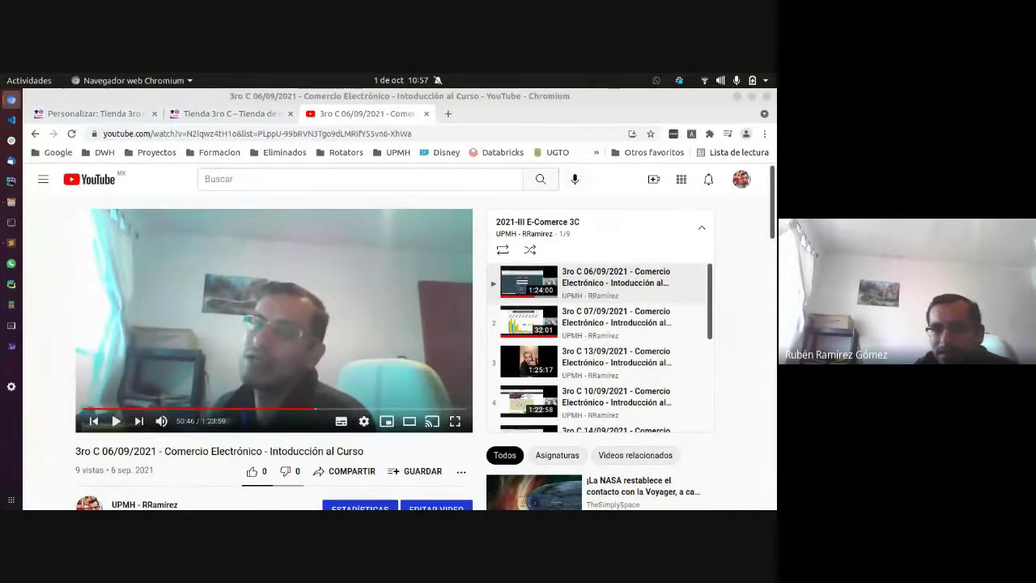
drag(710, 314, 714, 402)
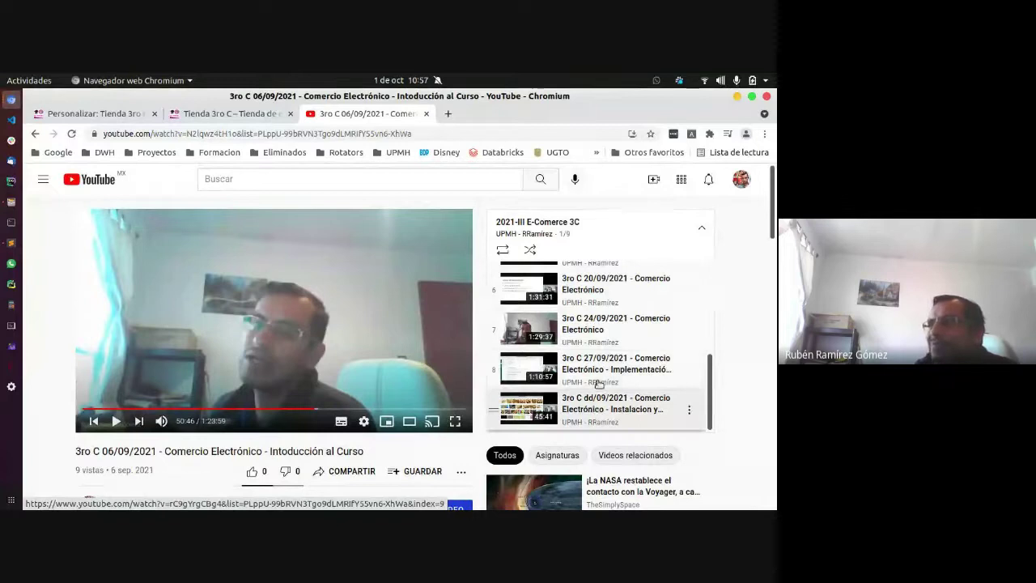
click(422, 82)
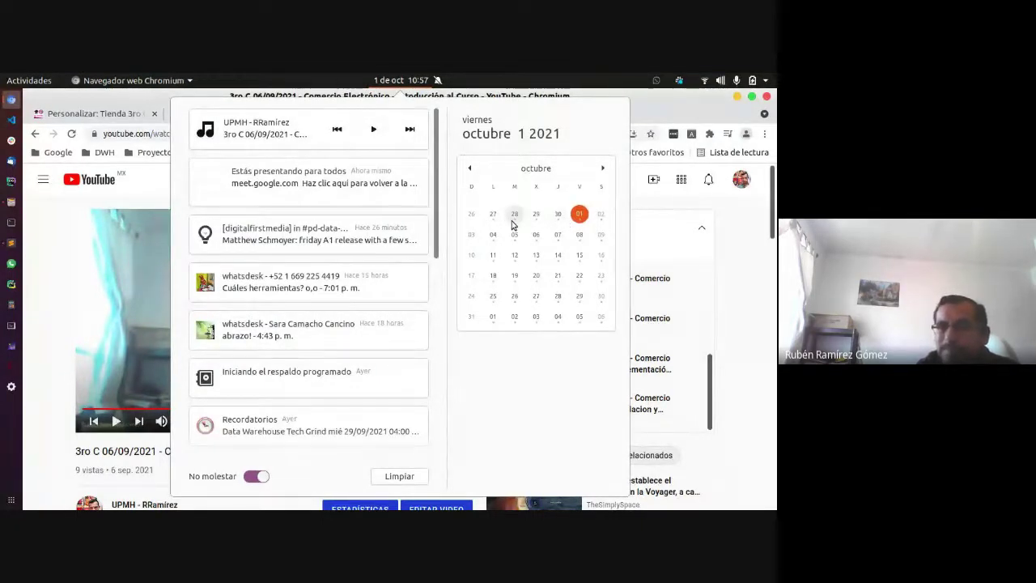
click(752, 255)
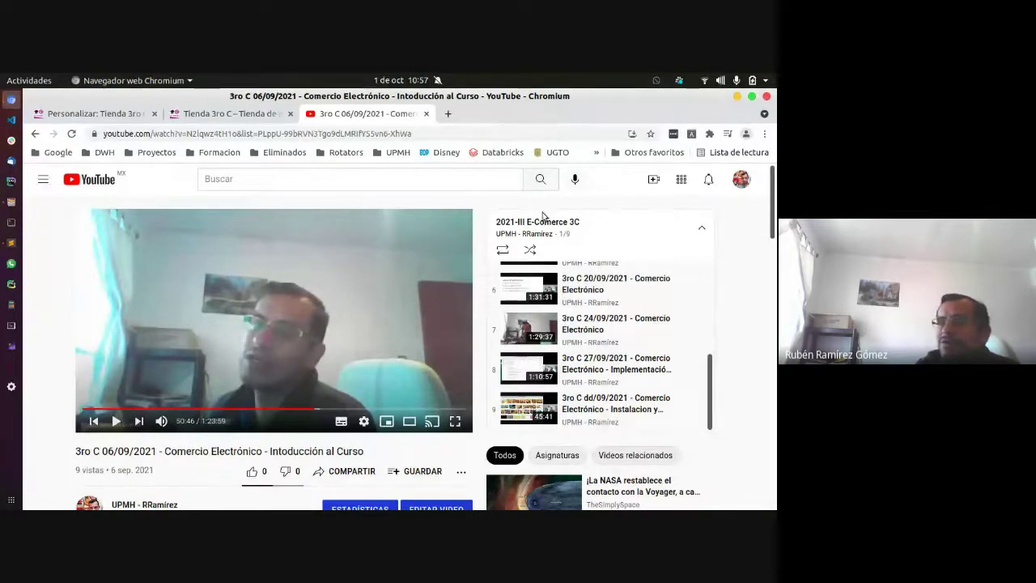
Step: Close the YouTube tab and scroll the Tienda 3ro C storefront down to its footer
click(427, 114)
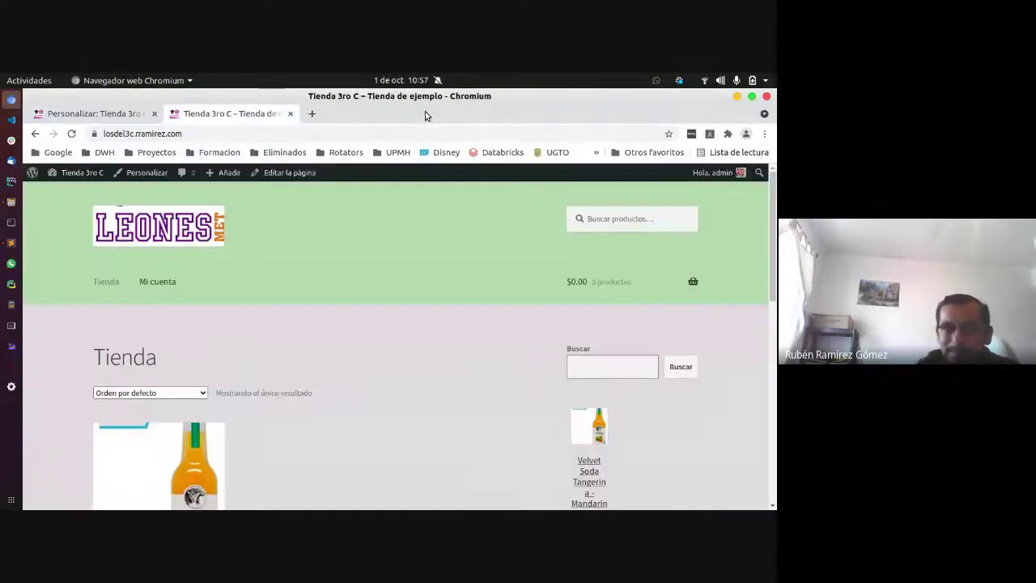
scroll(432, 321, down, 5)
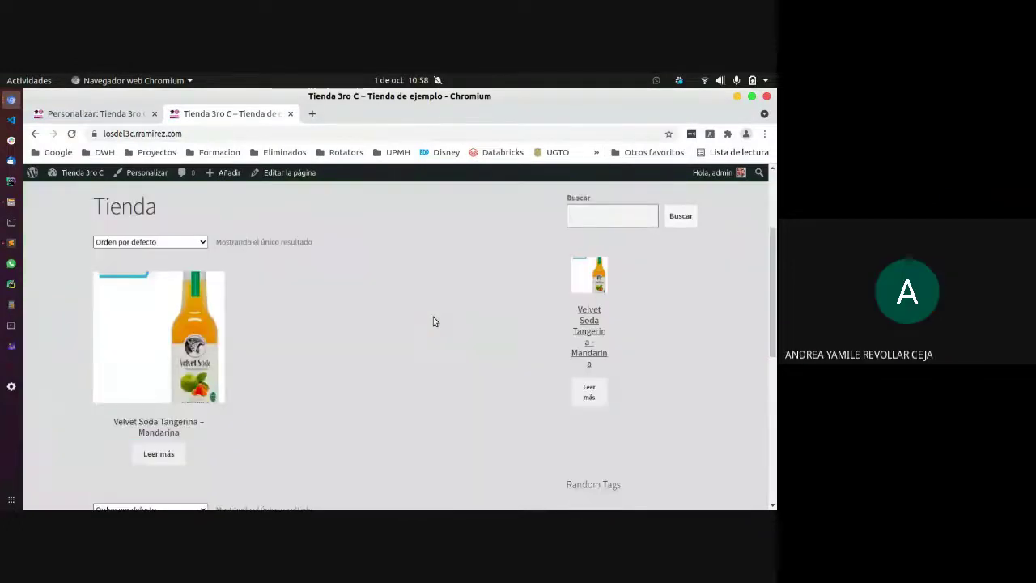
scroll(433, 321, down, 4)
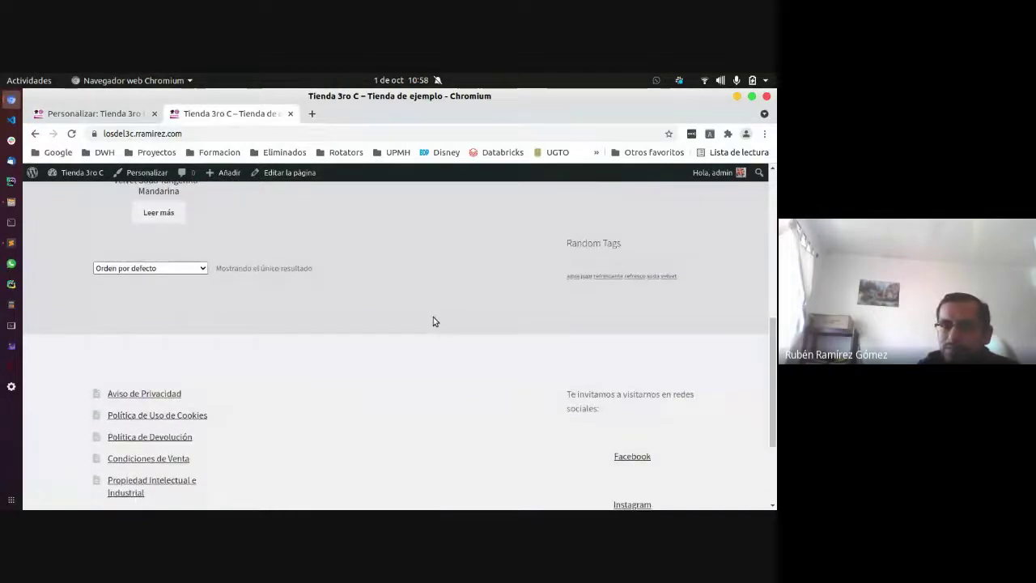
scroll(433, 318, down, 3)
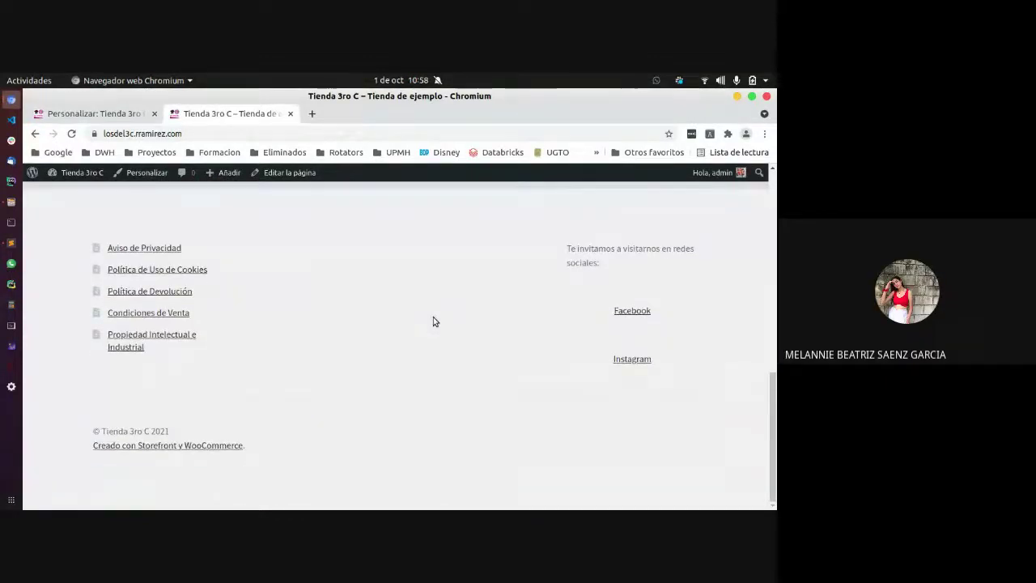